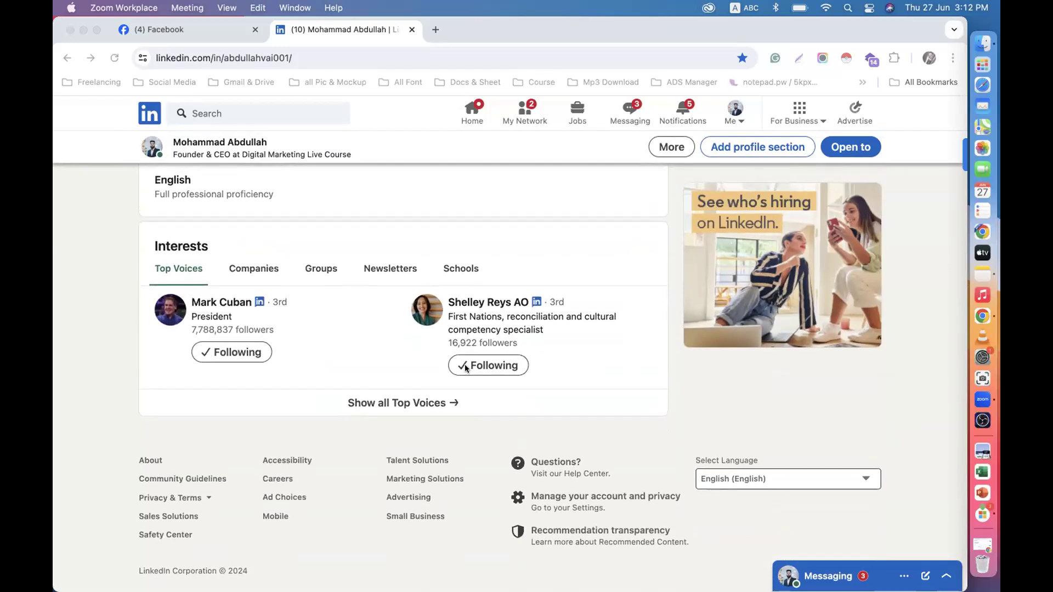
Look over your own LinkedIn profile from the Interests section up to the header with the banner and photo.
{"action": "scroll", "coordinate": [465, 364], "scroll_direction": "up", "scroll_amount": 15}
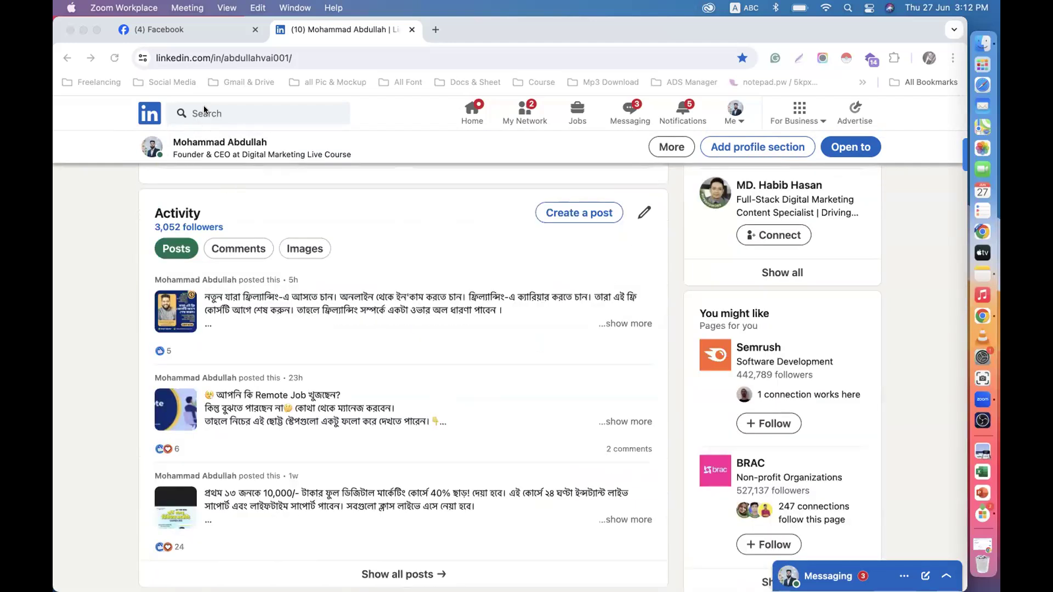
{"action": "scroll", "coordinate": [388, 263], "scroll_direction": "up", "scroll_amount": 15}
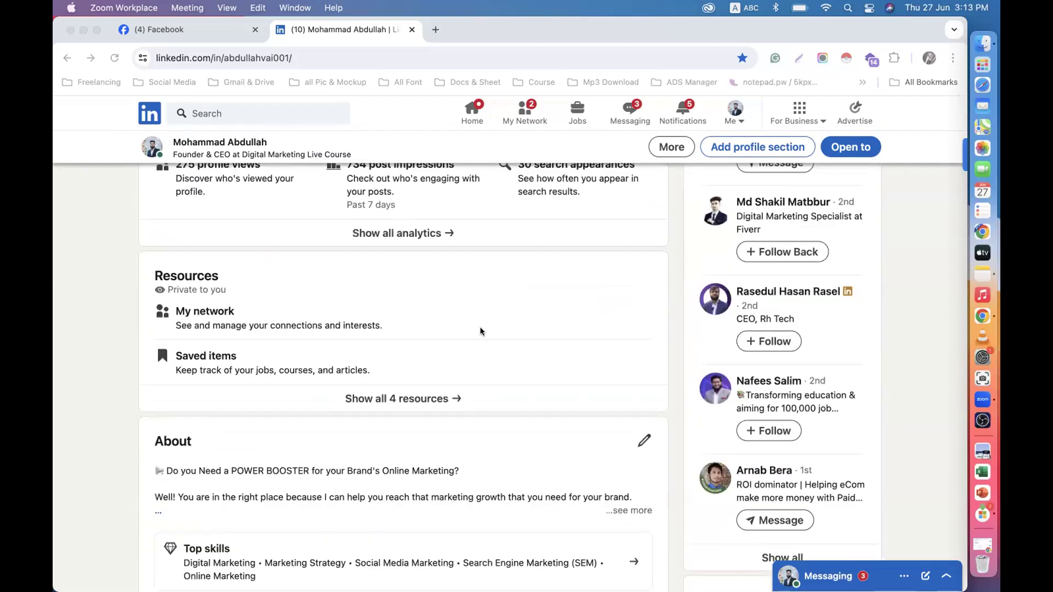
{"action": "scroll", "coordinate": [479, 331], "scroll_direction": "up", "scroll_amount": 10}
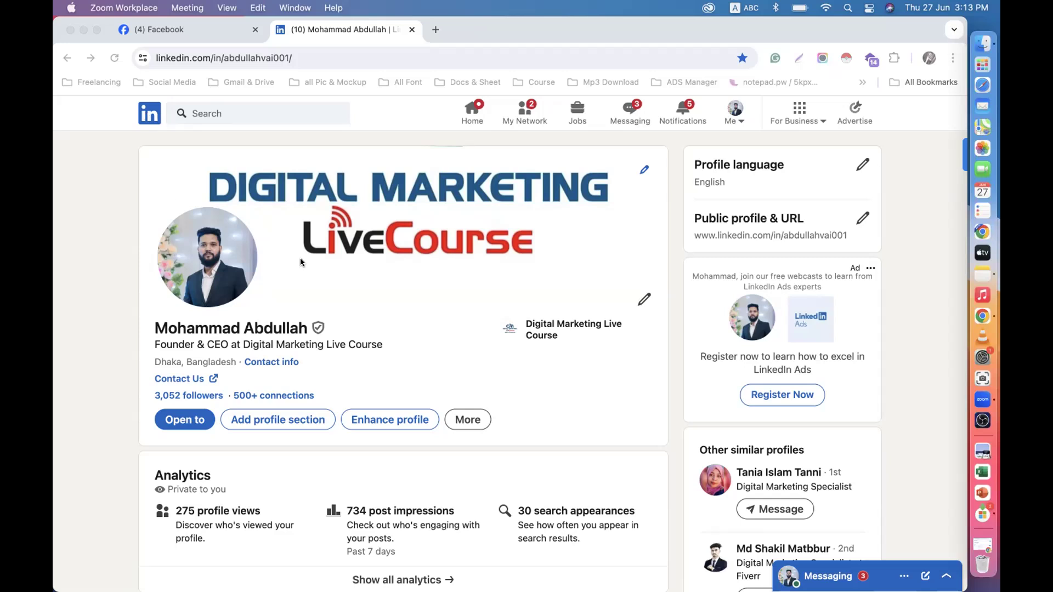
{"action": "scroll", "coordinate": [350, 308], "scroll_direction": "down", "scroll_amount": 10}
{"action": "scroll", "coordinate": [375, 353], "scroll_direction": "up", "scroll_amount": 10}
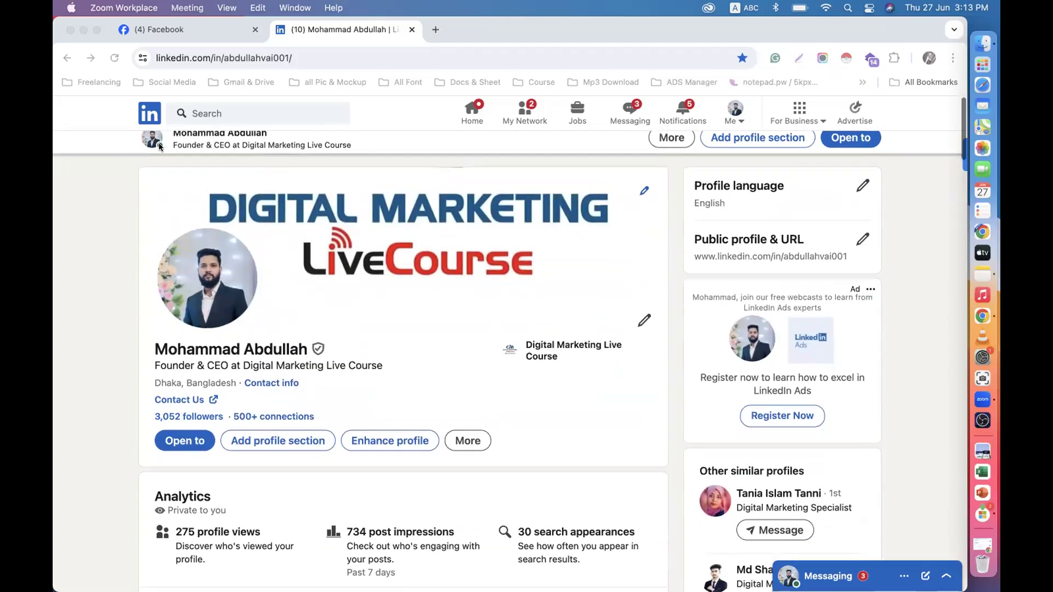
{"action": "left_click", "coordinate": [203, 115]}
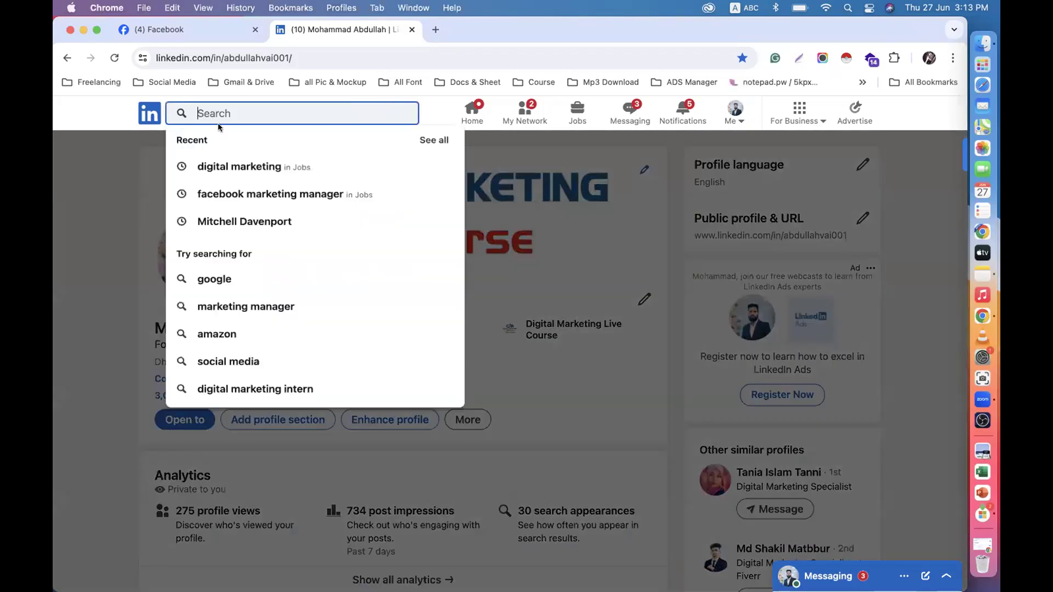
{"action": "left_click", "coordinate": [151, 158]}
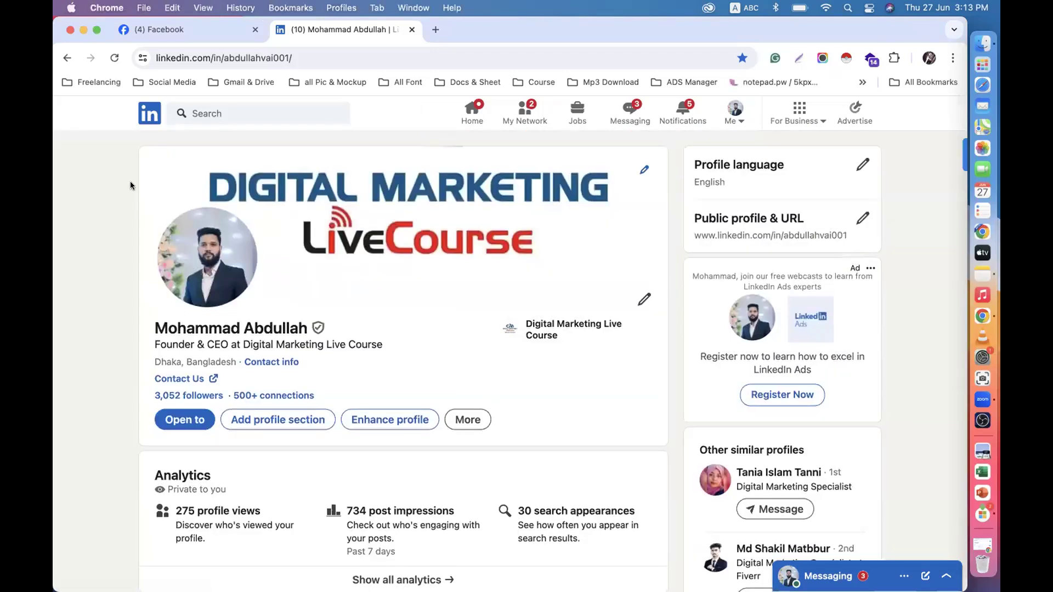
Examine the Analytics, Resources, About, Services and Featured sections of your own profile.
{"action": "scroll", "coordinate": [350, 366], "scroll_direction": "down", "scroll_amount": 3}
{"action": "scroll", "coordinate": [623, 350], "scroll_direction": "down", "scroll_amount": 9}
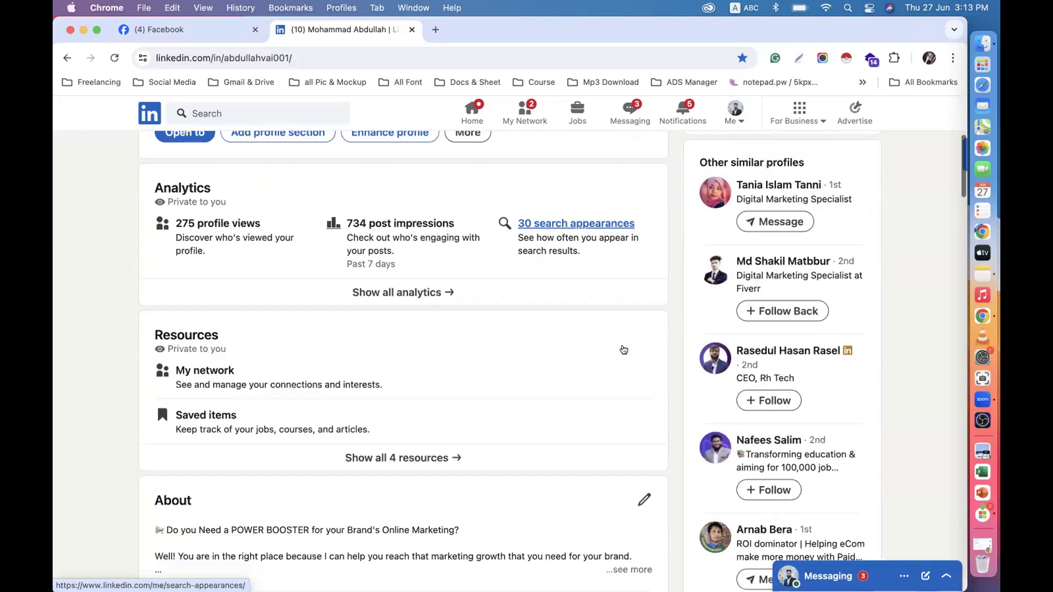
{"action": "scroll", "coordinate": [620, 432], "scroll_direction": "down", "scroll_amount": 1}
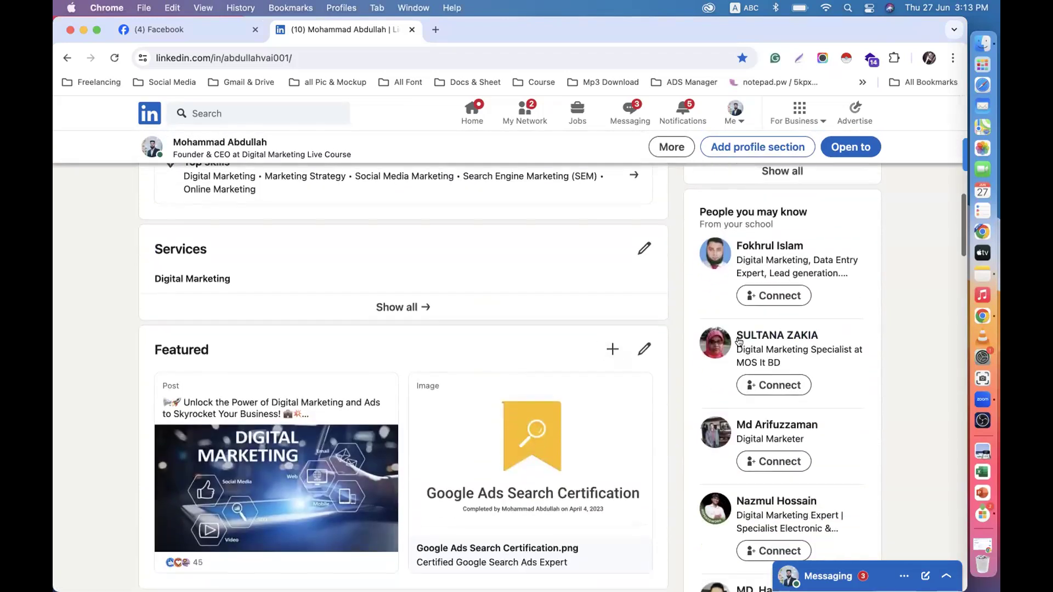
{"action": "scroll", "coordinate": [687, 329], "scroll_direction": "up", "scroll_amount": 3}
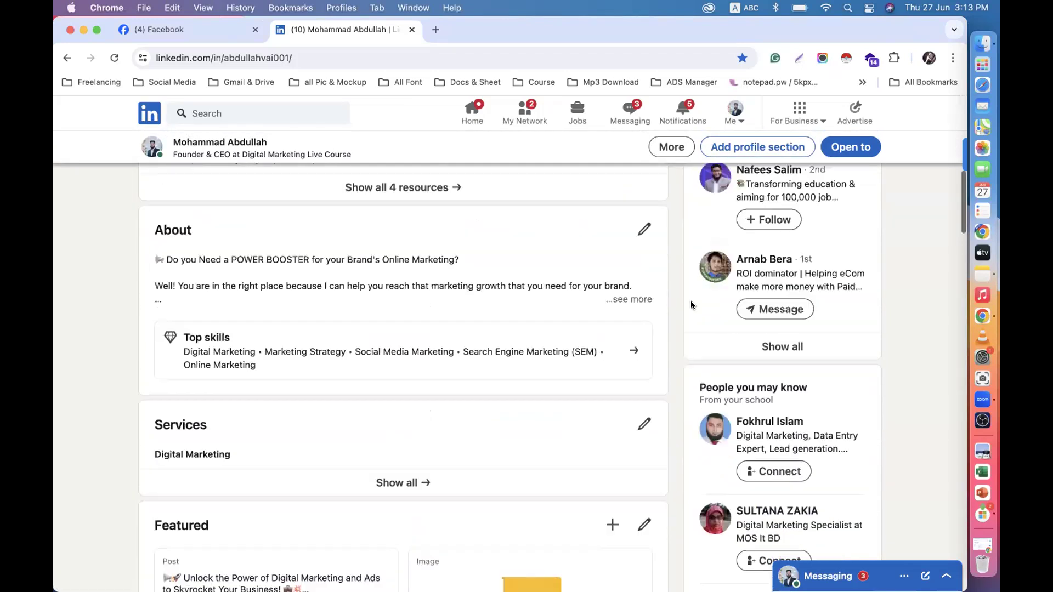
{"action": "scroll", "coordinate": [656, 349], "scroll_direction": "down", "scroll_amount": 2}
{"action": "scroll", "coordinate": [655, 350], "scroll_direction": "down", "scroll_amount": 3}
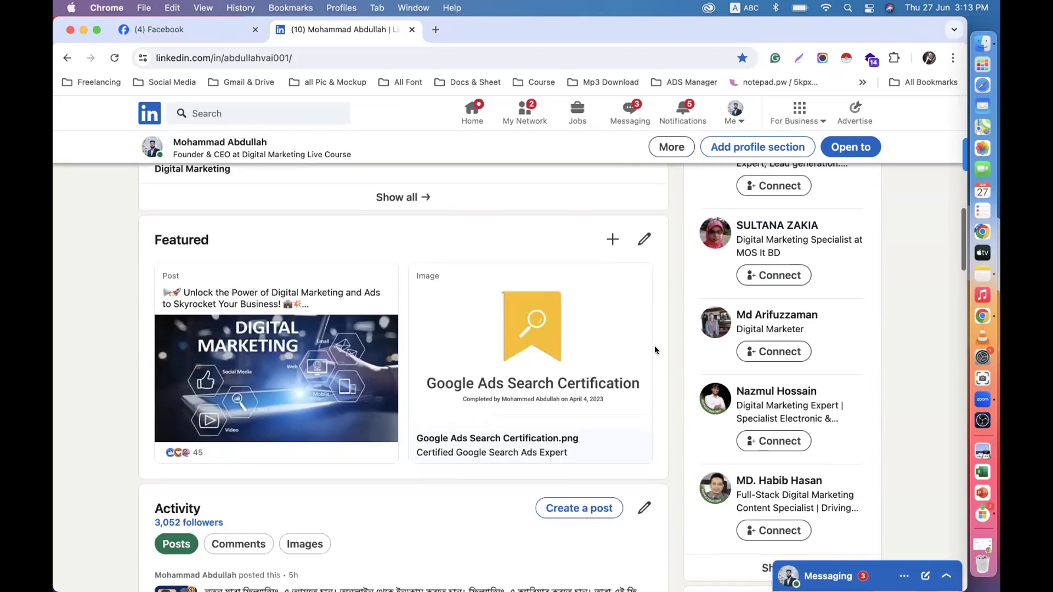
{"action": "scroll", "coordinate": [656, 350], "scroll_direction": "up", "scroll_amount": 6}
{"action": "scroll", "coordinate": [656, 350], "scroll_direction": "down", "scroll_amount": 6}
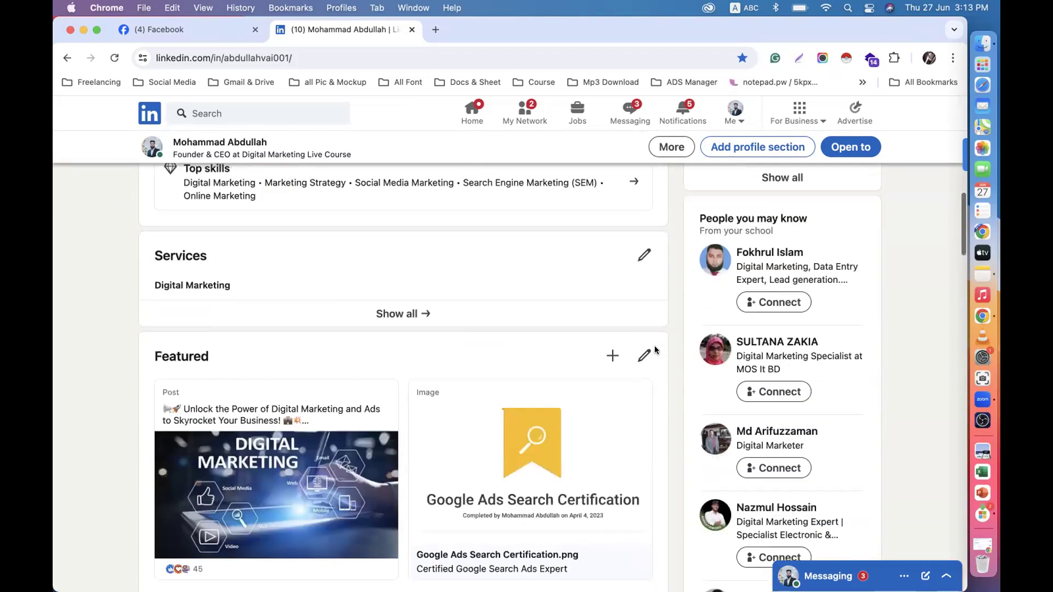
{"action": "scroll", "coordinate": [485, 387], "scroll_direction": "up", "scroll_amount": 10}
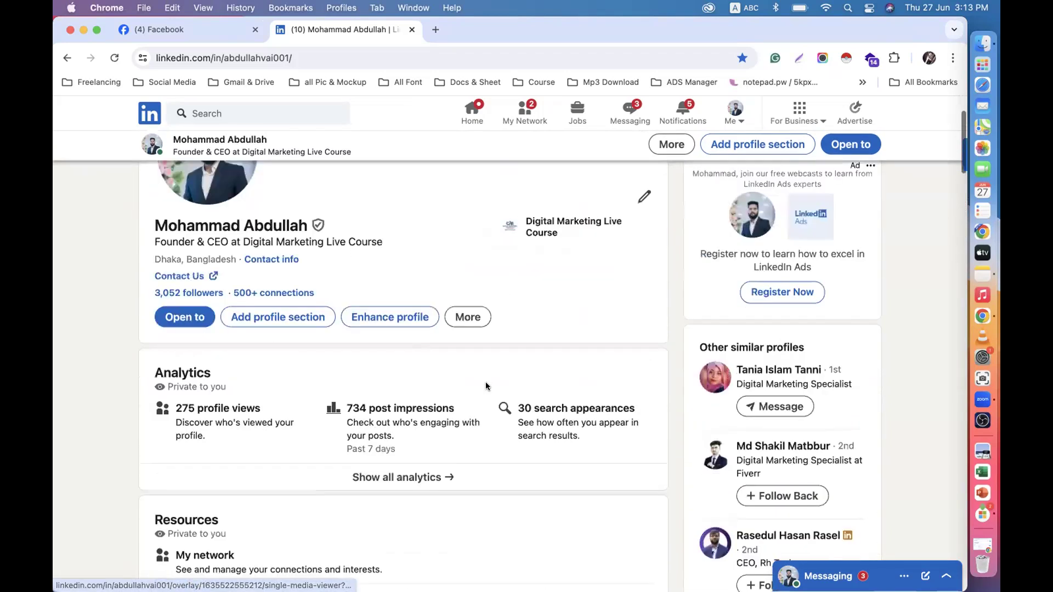
{"action": "scroll", "coordinate": [393, 313], "scroll_direction": "down", "scroll_amount": 2}
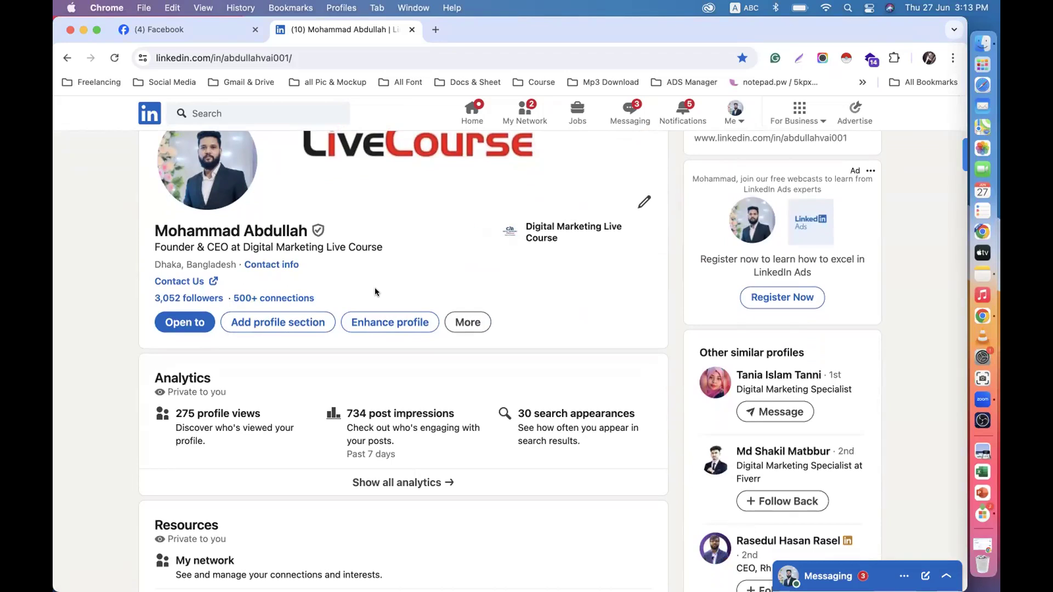
{"action": "scroll", "coordinate": [375, 291], "scroll_direction": "down", "scroll_amount": 3}
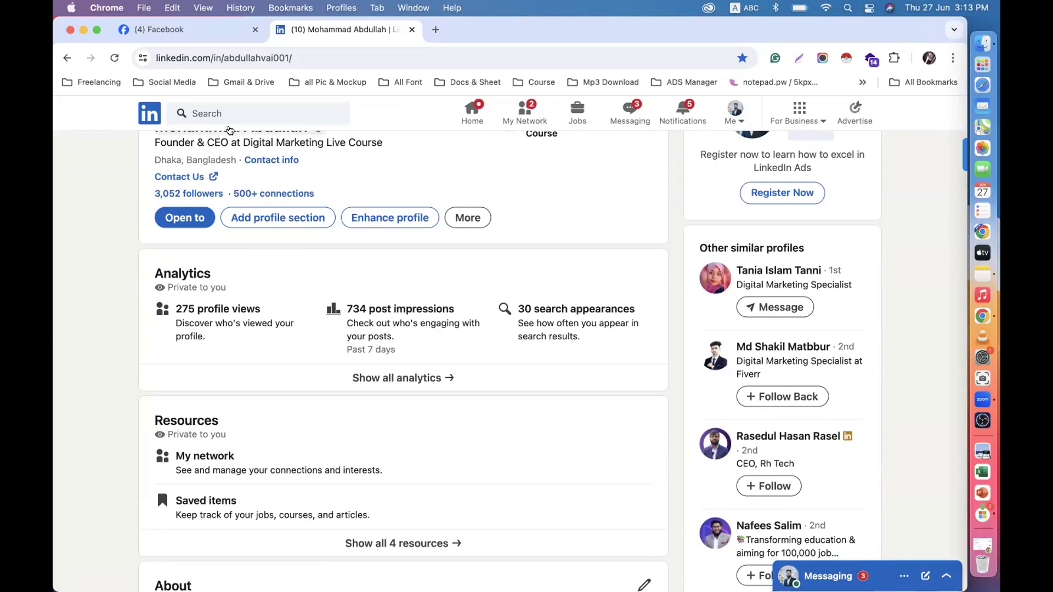
Reopen your own profile from the home feed and review its header and Analytics section.
{"action": "left_click", "coordinate": [219, 112]}
{"action": "left_click", "coordinate": [156, 113]}
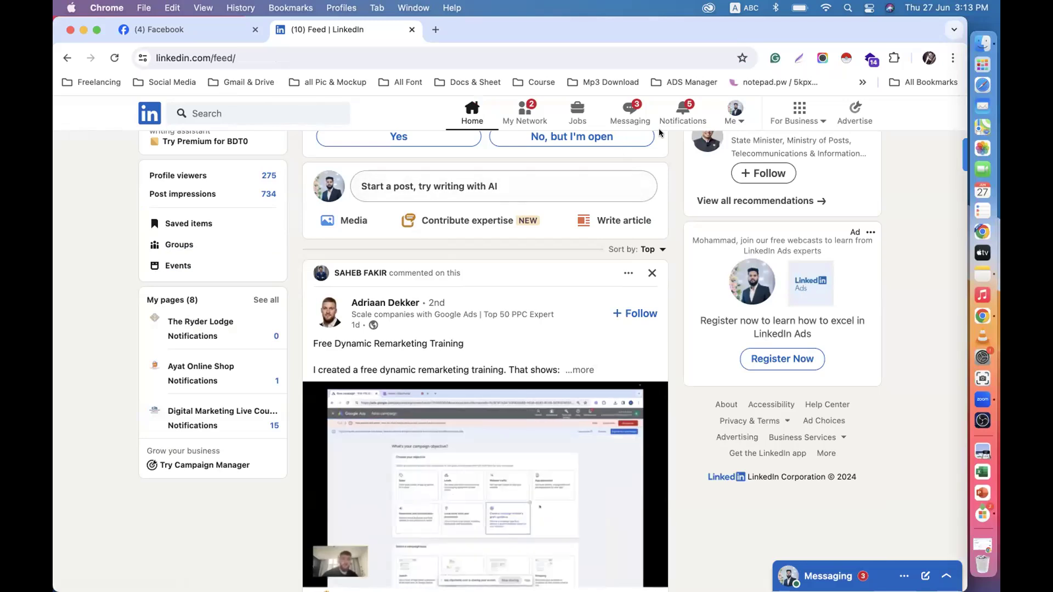
{"action": "left_click", "coordinate": [727, 121]}
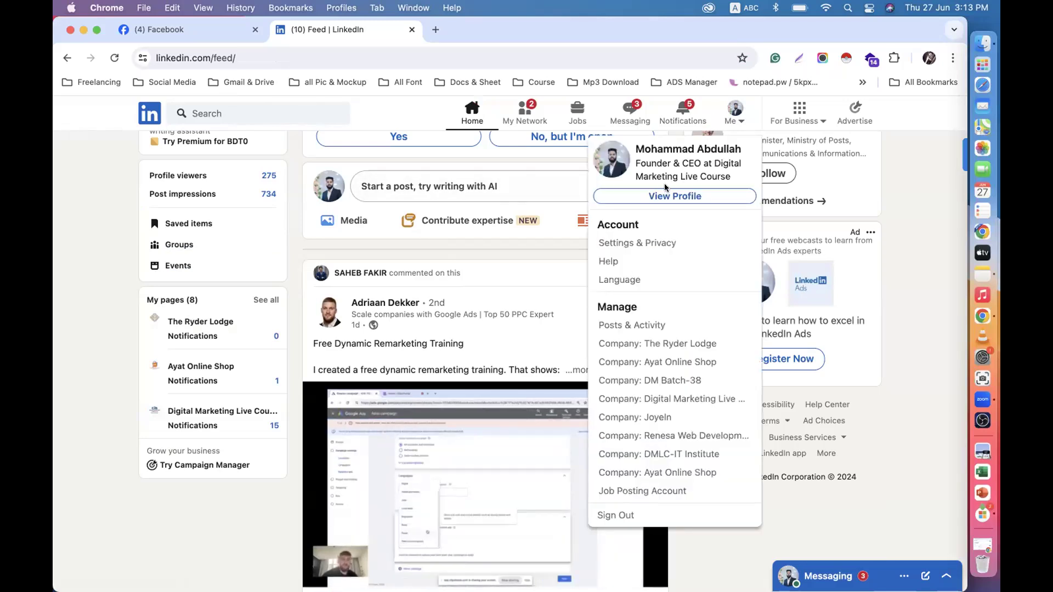
{"action": "left_click", "coordinate": [640, 198]}
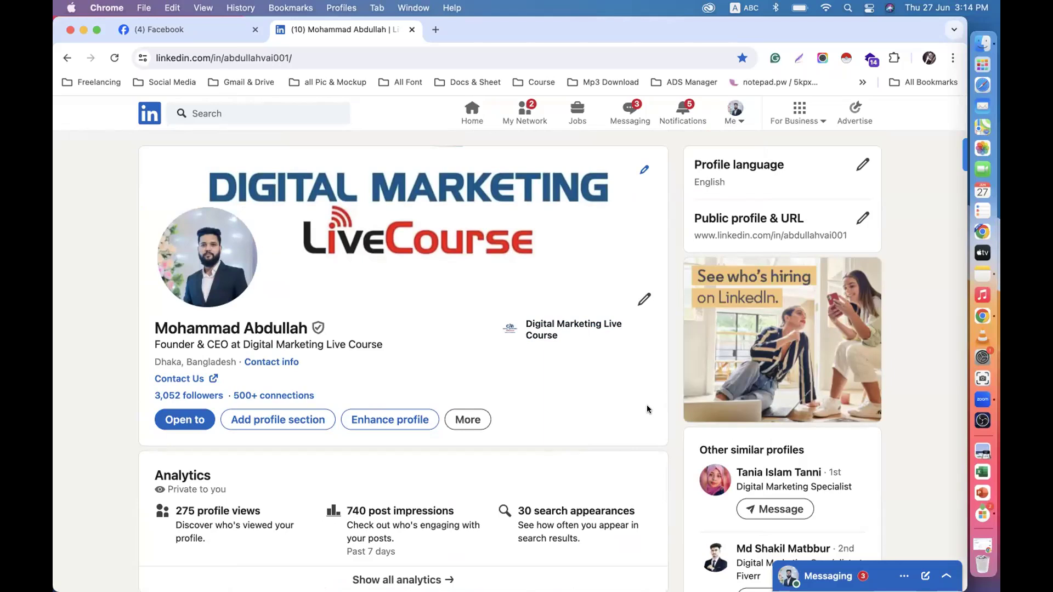
{"action": "scroll", "coordinate": [647, 404], "scroll_direction": "down", "scroll_amount": 3}
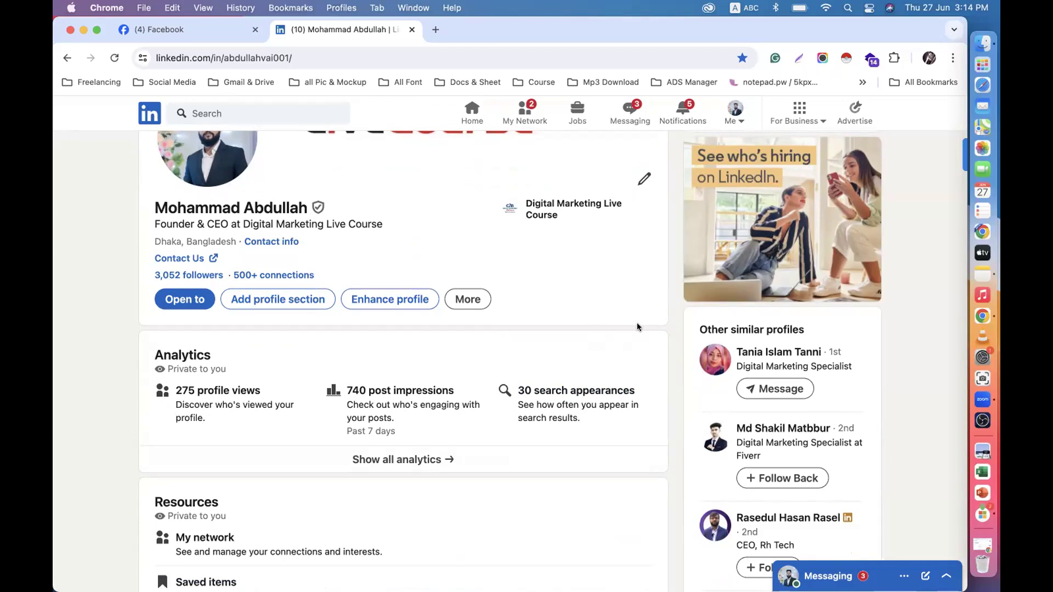
{"action": "scroll", "coordinate": [638, 325], "scroll_direction": "down", "scroll_amount": 2}
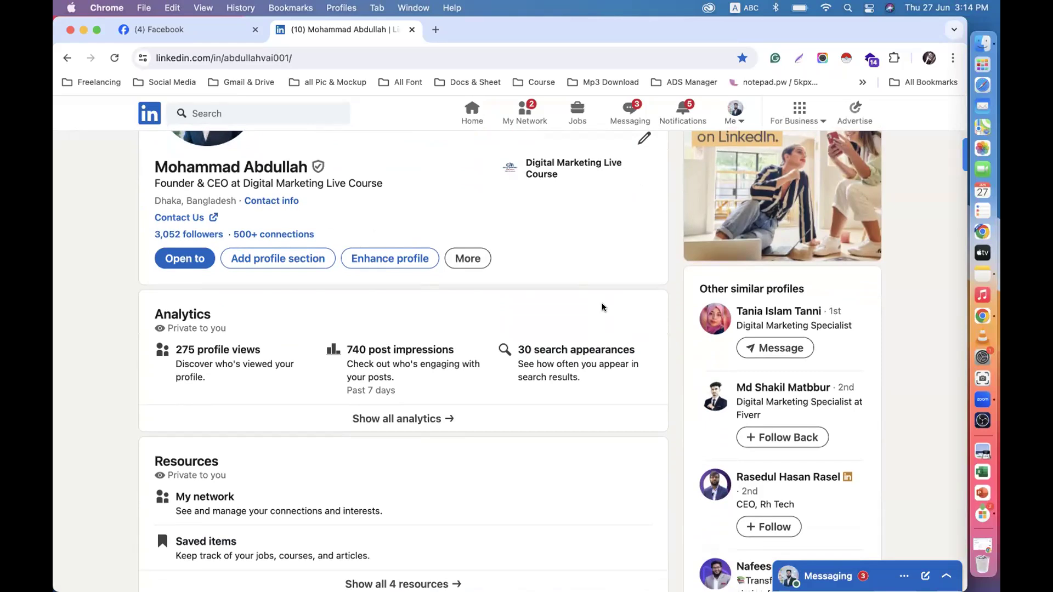
{"action": "scroll", "coordinate": [602, 307], "scroll_direction": "up", "scroll_amount": 5}
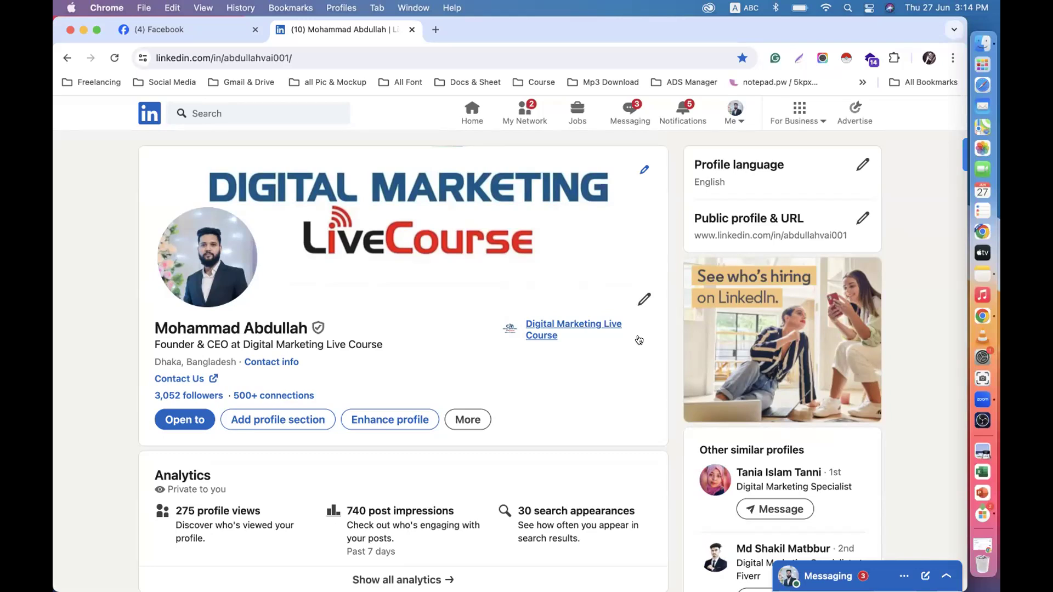
{"action": "scroll", "coordinate": [639, 340], "scroll_direction": "down", "scroll_amount": 5}
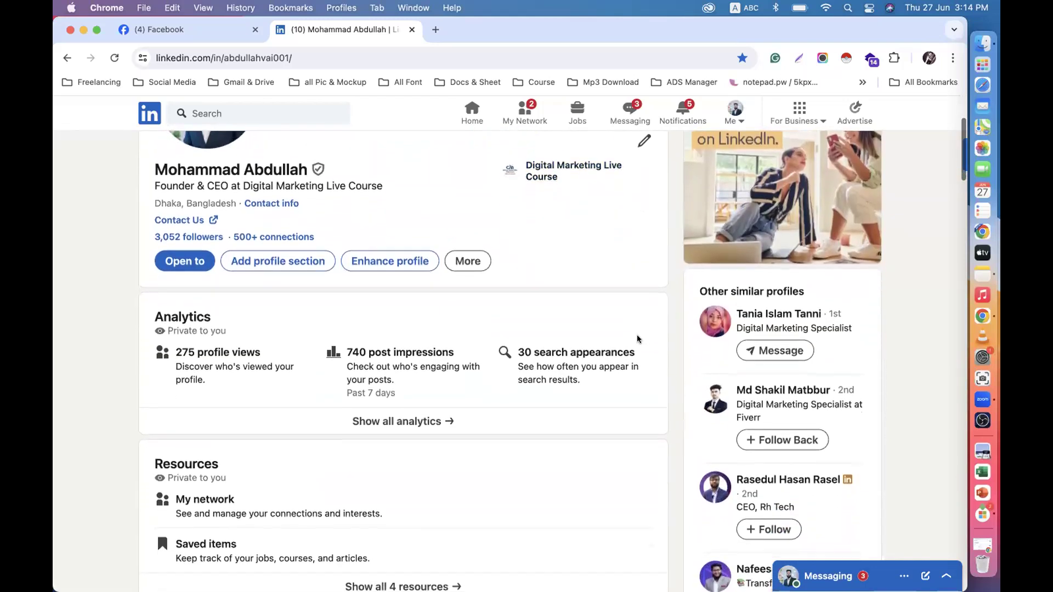
{"action": "scroll", "coordinate": [638, 337], "scroll_direction": "up", "scroll_amount": 4}
Open the LinkedIn home feed and browse through its posts.
{"action": "left_click", "coordinate": [150, 113]}
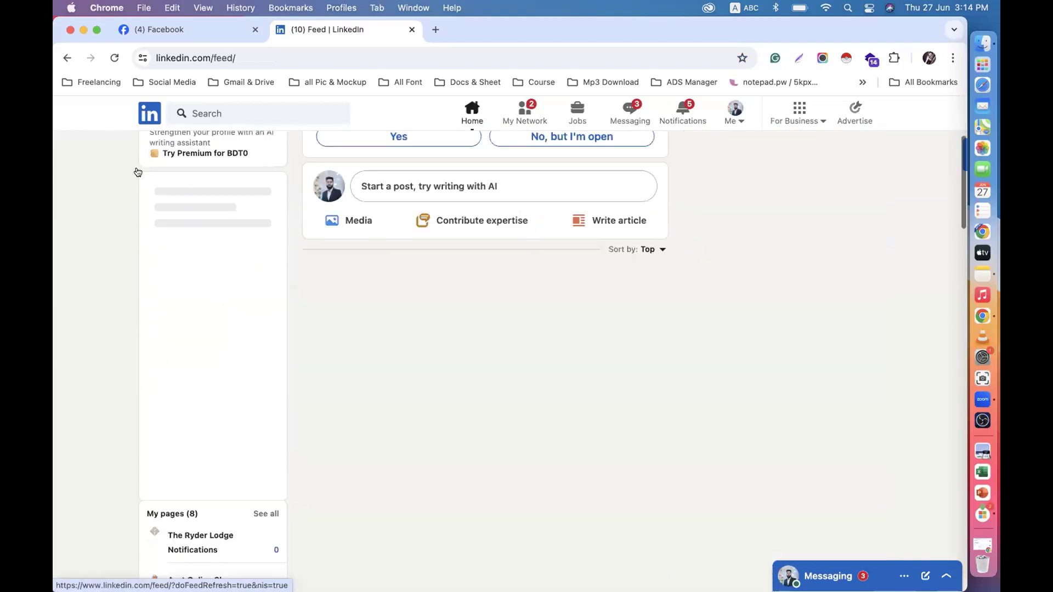
{"action": "scroll", "coordinate": [382, 390], "scroll_direction": "down", "scroll_amount": 4}
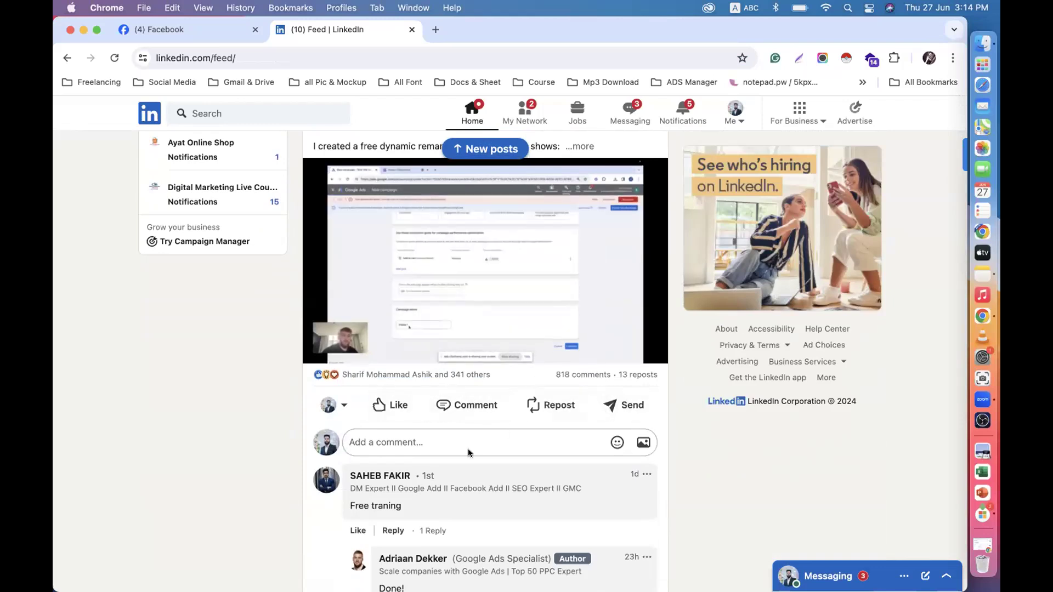
{"action": "scroll", "coordinate": [466, 454], "scroll_direction": "down", "scroll_amount": 7}
{"action": "scroll", "coordinate": [467, 454], "scroll_direction": "down", "scroll_amount": 10}
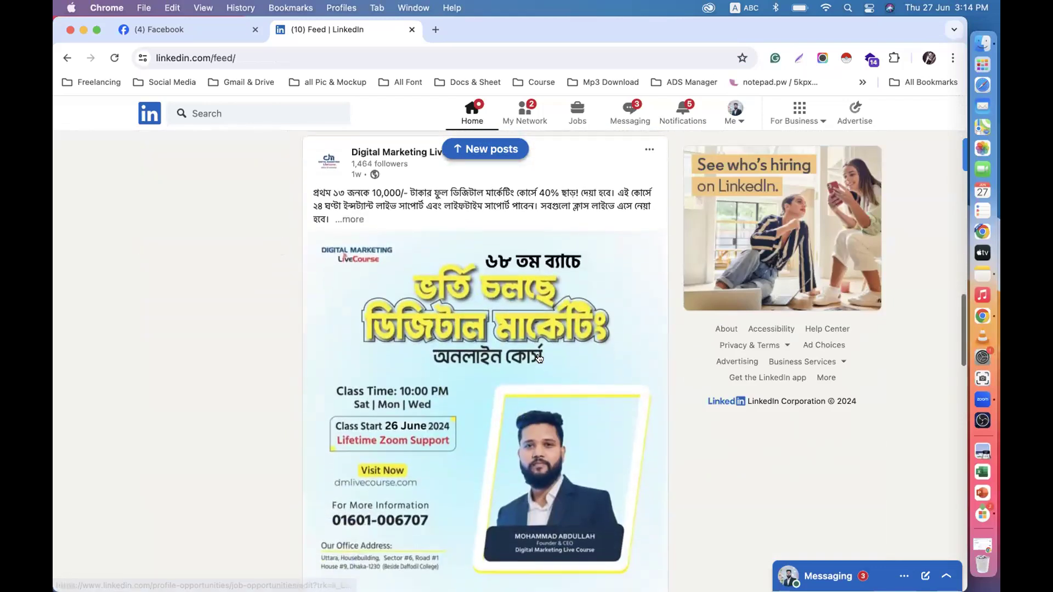
{"action": "scroll", "coordinate": [539, 358], "scroll_direction": "down", "scroll_amount": 10}
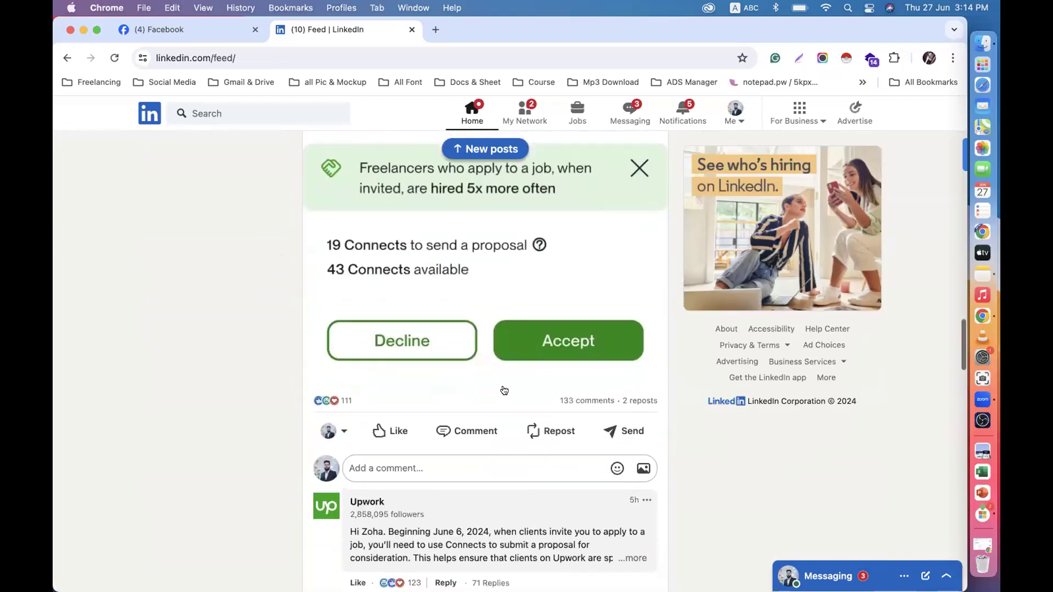
{"action": "scroll", "coordinate": [558, 283], "scroll_direction": "down", "scroll_amount": 15}
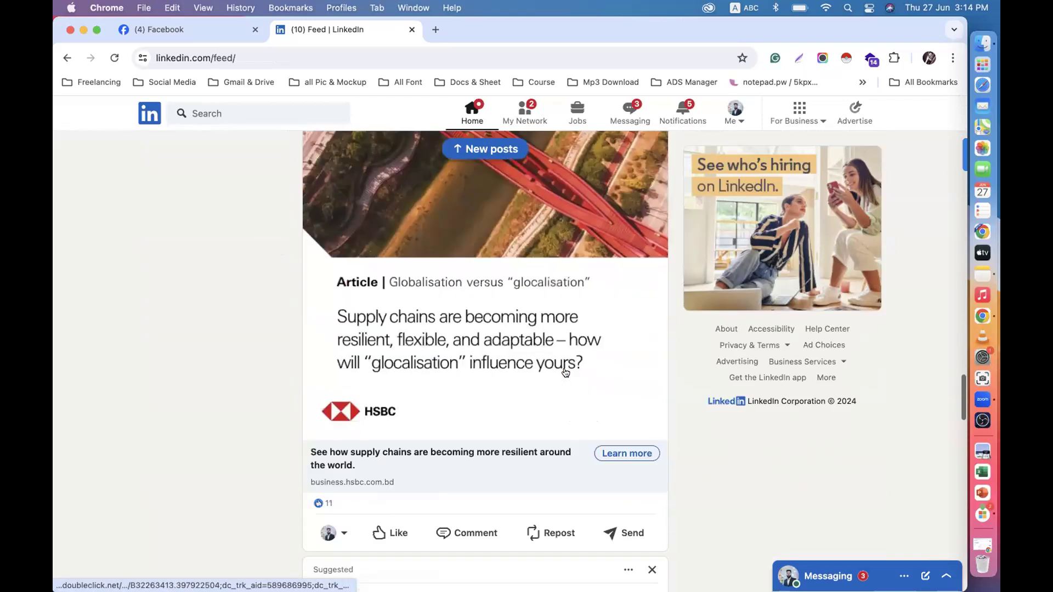
View the pending connection invitations and the Catch up updates in My Network.
{"action": "left_click", "coordinate": [520, 114]}
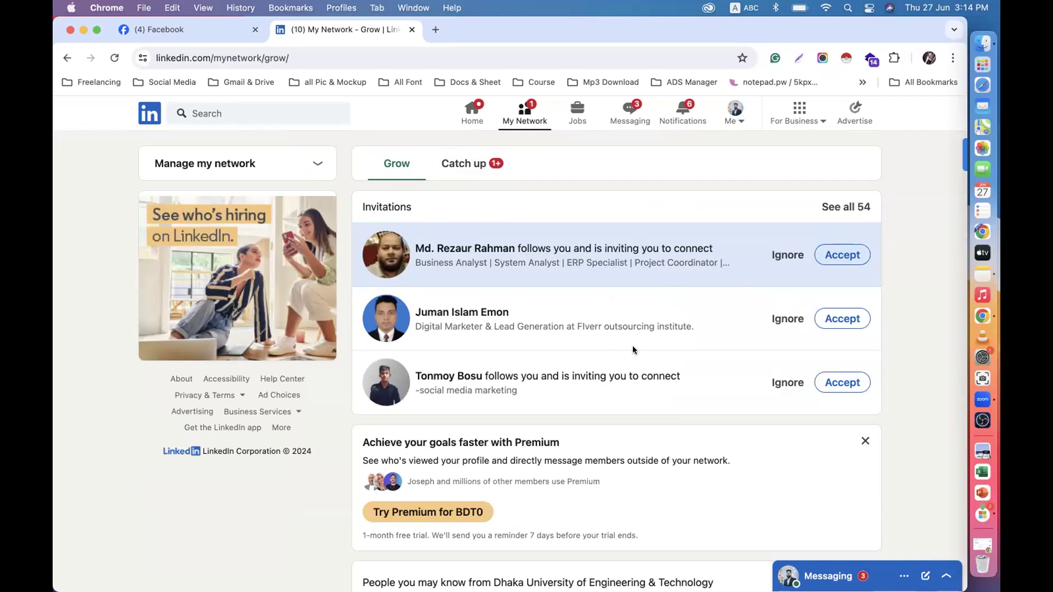
{"action": "left_click", "coordinate": [148, 113]}
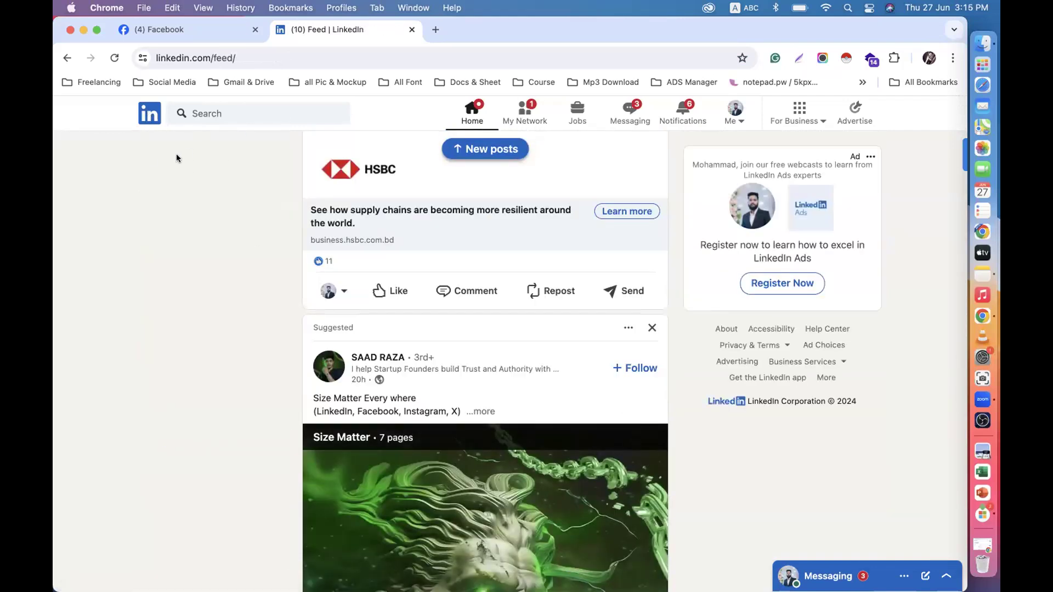
{"action": "left_click", "coordinate": [519, 117]}
Return from My Network to your own profile and look over its introduction and Analytics.
{"action": "left_click", "coordinate": [727, 124]}
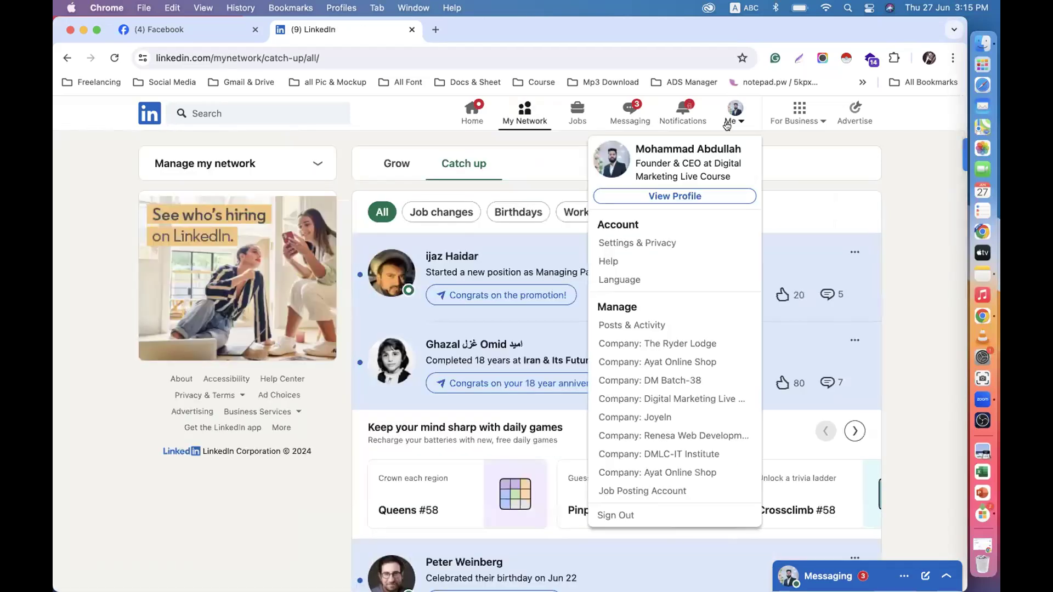
{"action": "left_click", "coordinate": [636, 200]}
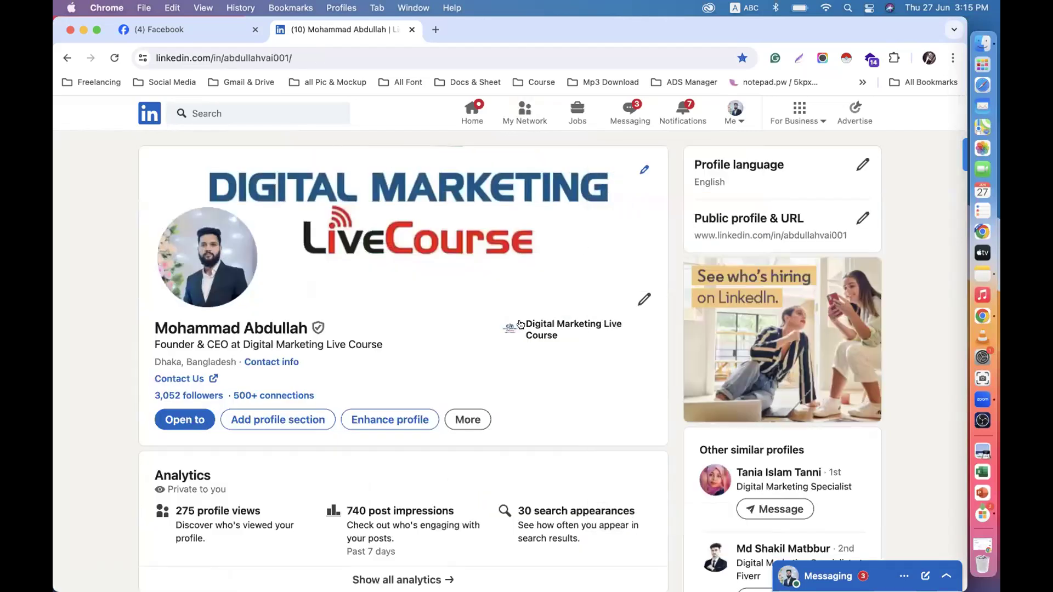
{"action": "scroll", "coordinate": [582, 409], "scroll_direction": "down", "scroll_amount": 5}
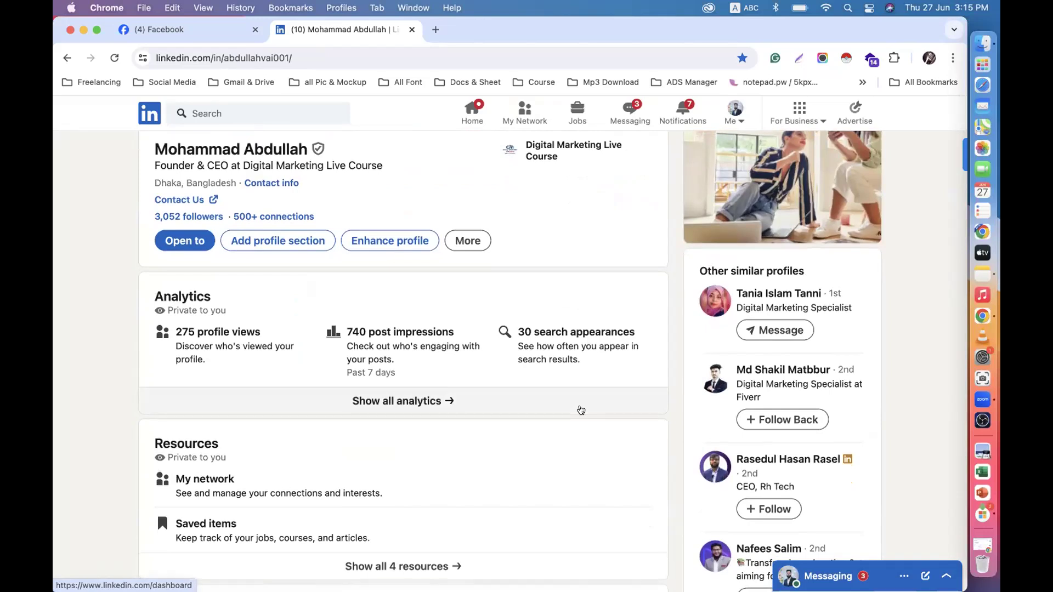
{"action": "scroll", "coordinate": [580, 410], "scroll_direction": "up", "scroll_amount": 4}
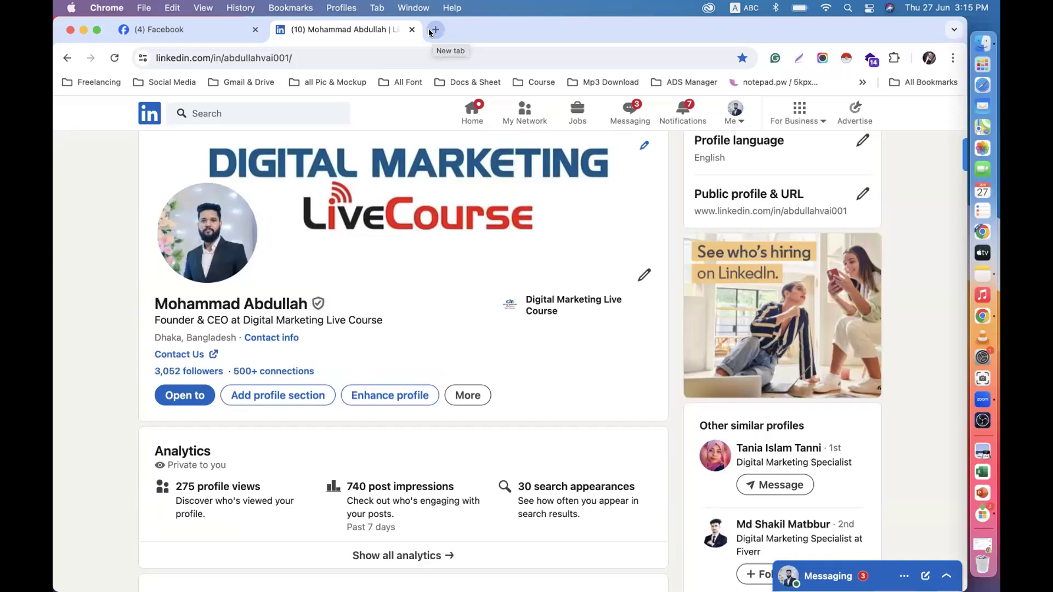
View the profile's verification details from the badge beside the name, and close them to return to the header.
{"action": "left_click", "coordinate": [318, 305]}
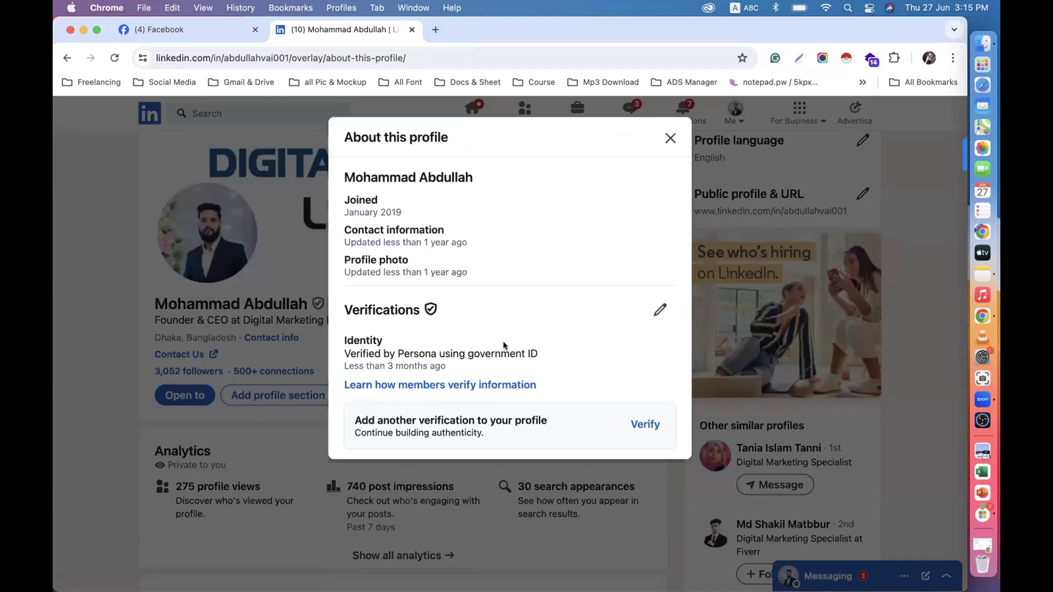
{"action": "left_click", "coordinate": [670, 138]}
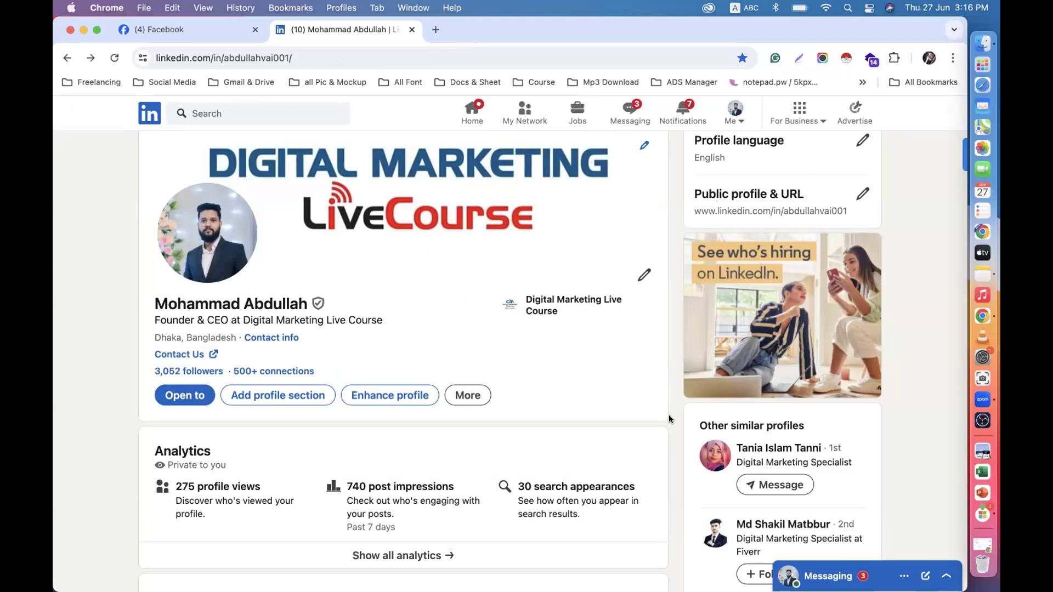
{"action": "scroll", "coordinate": [669, 418], "scroll_direction": "down", "scroll_amount": 2}
{"action": "scroll", "coordinate": [669, 418], "scroll_direction": "up", "scroll_amount": 3}
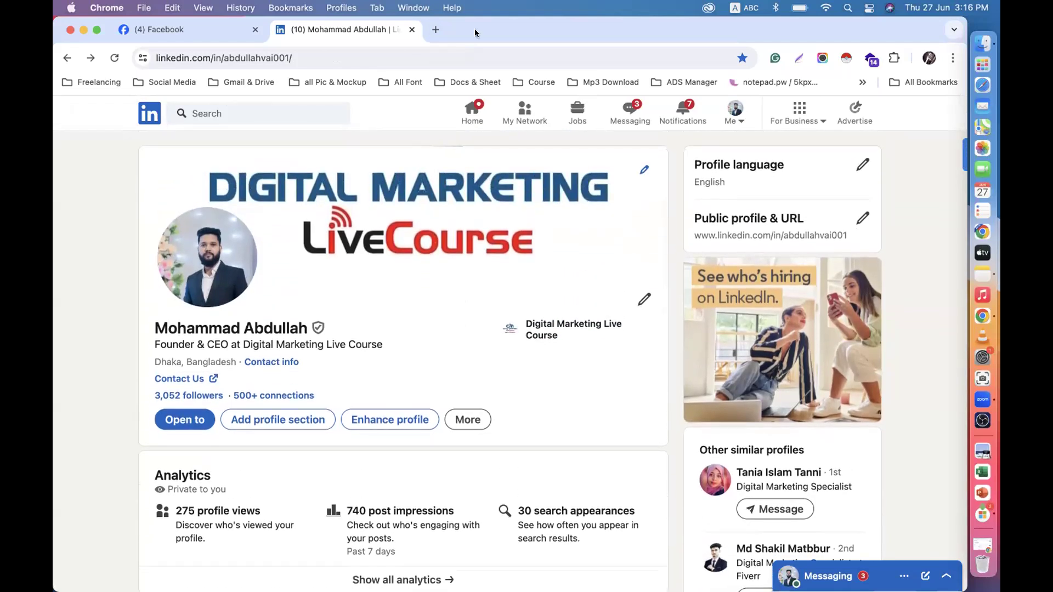
Search Google in a new browser tab for "mi 11 t pro nfc support".
{"action": "left_click", "coordinate": [433, 30]}
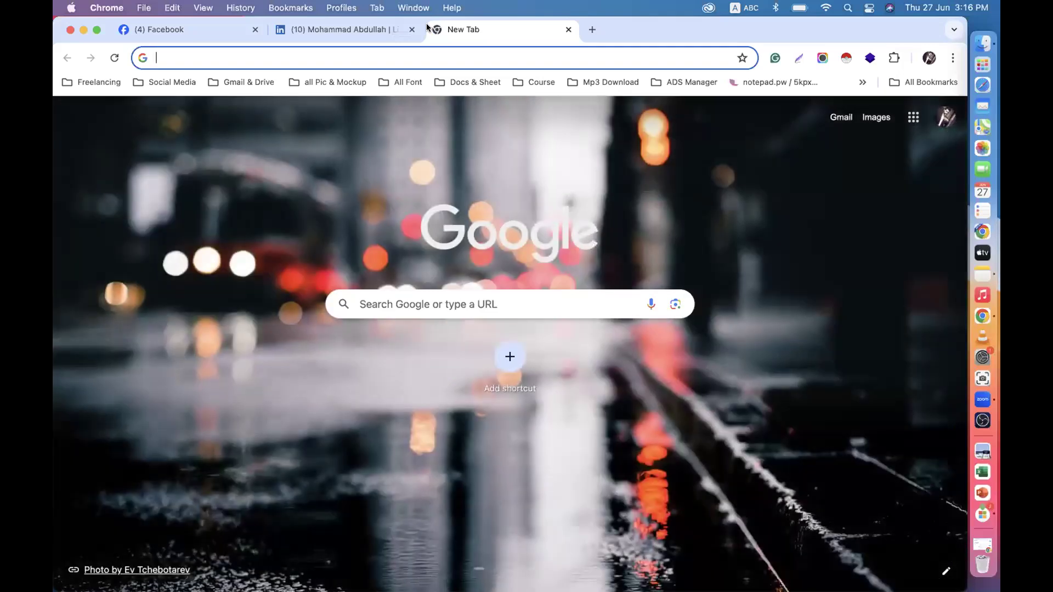
{"action": "type", "text": "m"}
{"action": "key", "text": "BackSpace"}
{"action": "key", "text": "BackSpace"}
{"action": "type", "text": "mi"}
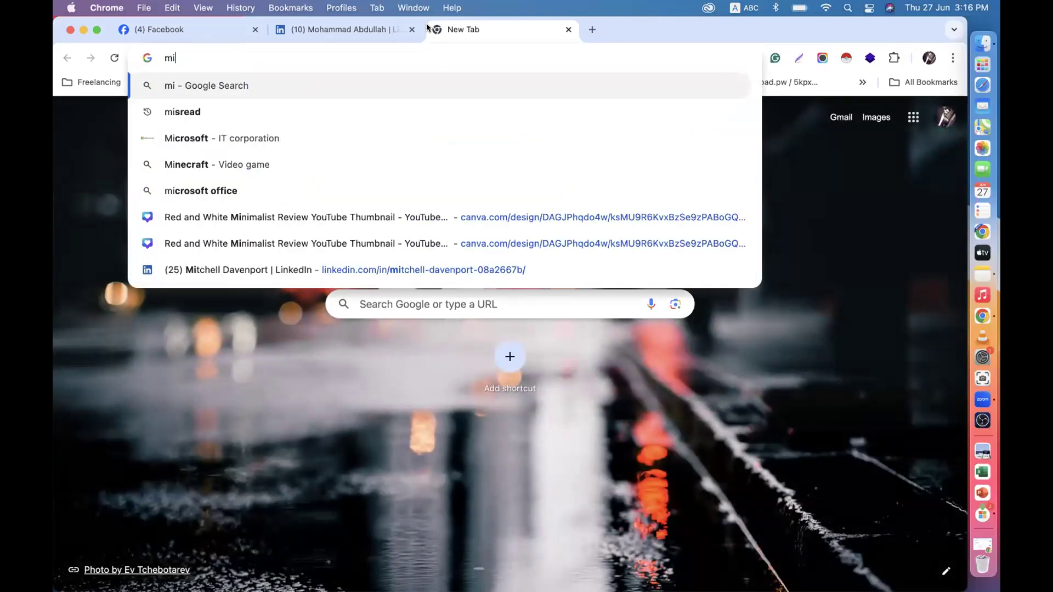
{"action": "type", "text": "tt"}
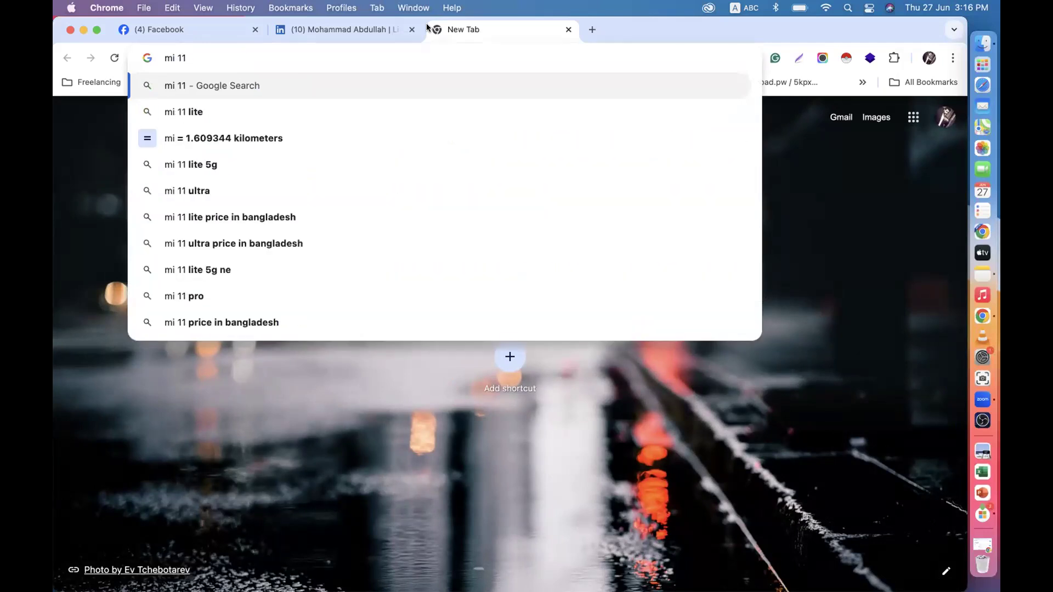
{"action": "key", "text": "BackSpace"}
{"action": "type", "text": "pro"}
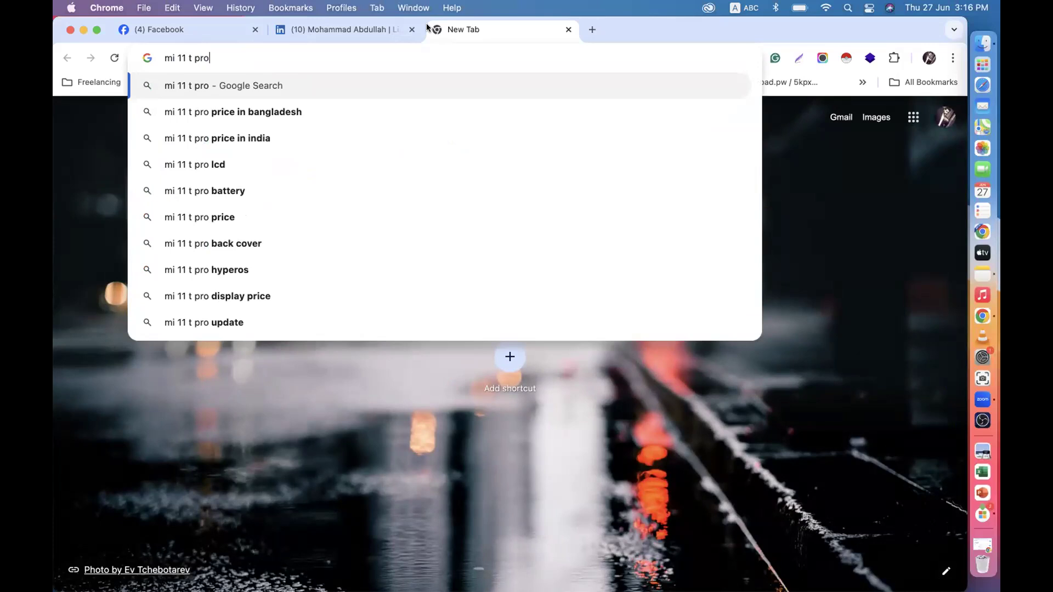
{"action": "type", "text": " nfc"}
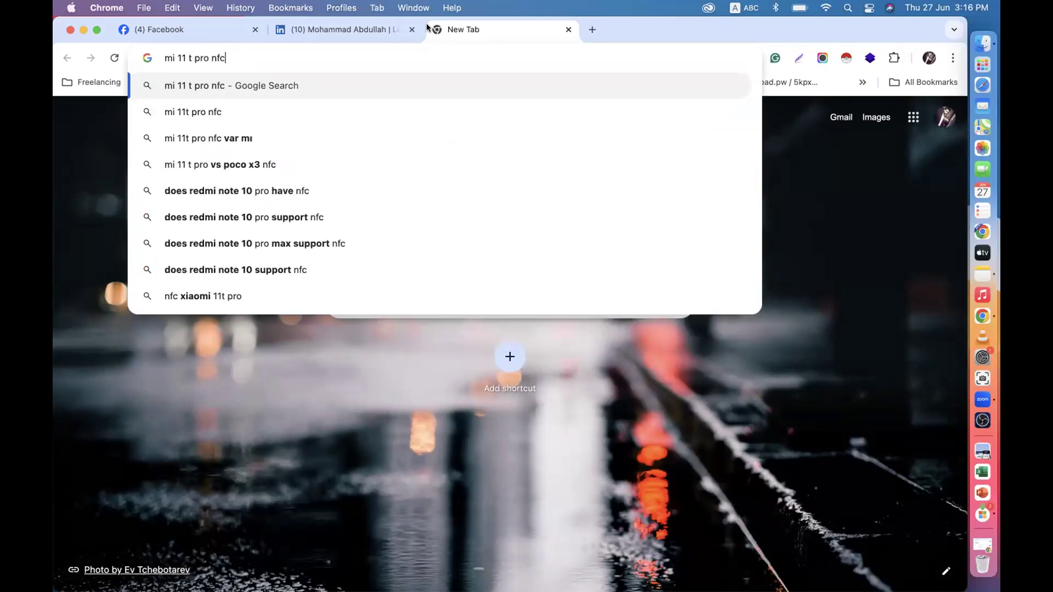
{"action": "type", "text": " suu"}
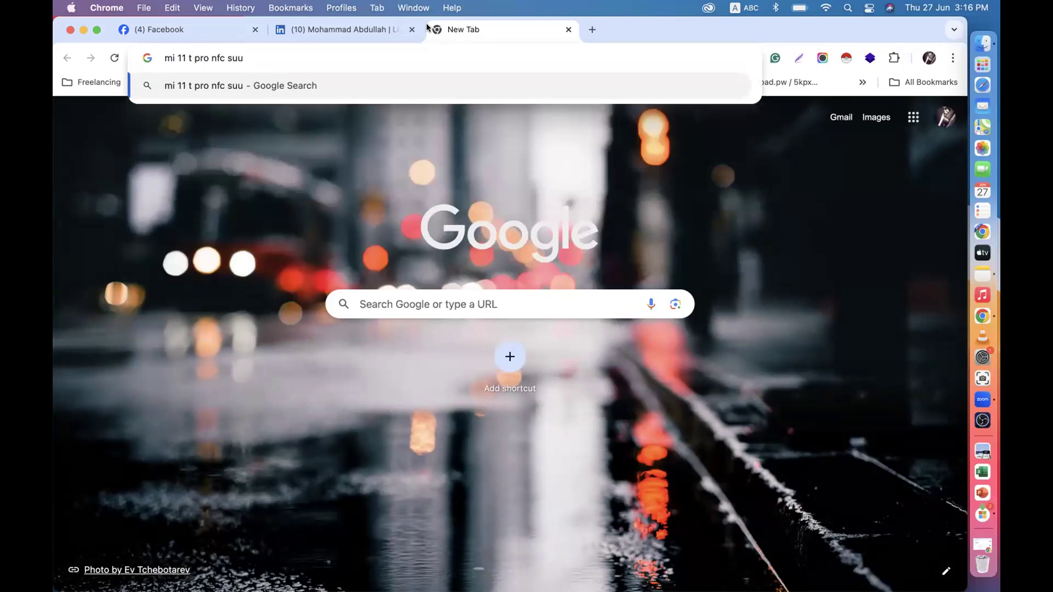
{"action": "key", "text": "BackSpace"}
{"action": "left_click", "coordinate": [247, 111]}
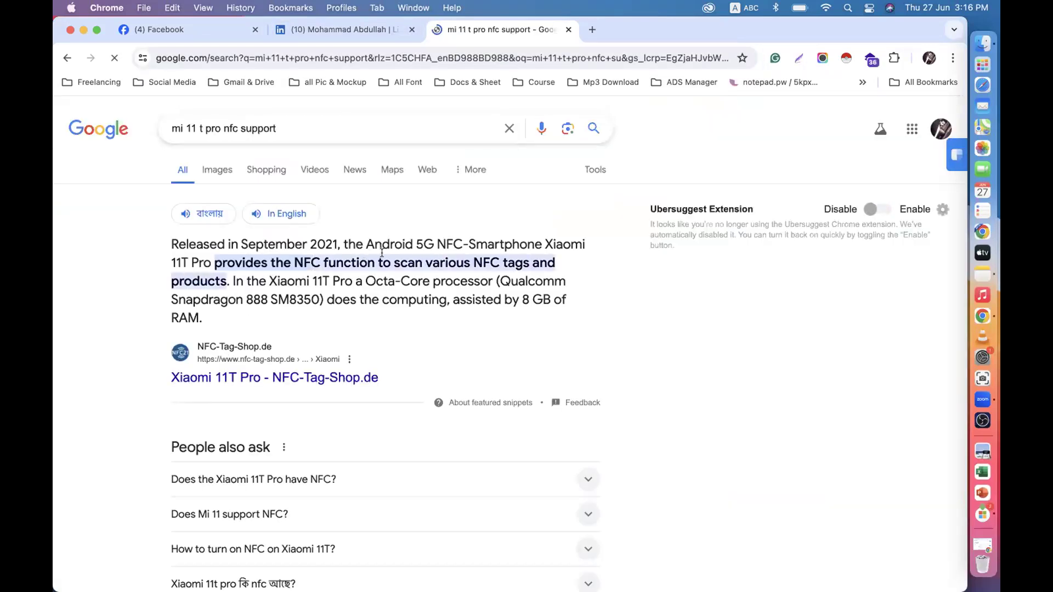
Examine the featured snippet about the Xiaomi 11T Pro's NFC function, highlighting its text while reading.
{"action": "left_click_drag", "start_coordinate": [214, 261], "coordinate": [414, 320]}
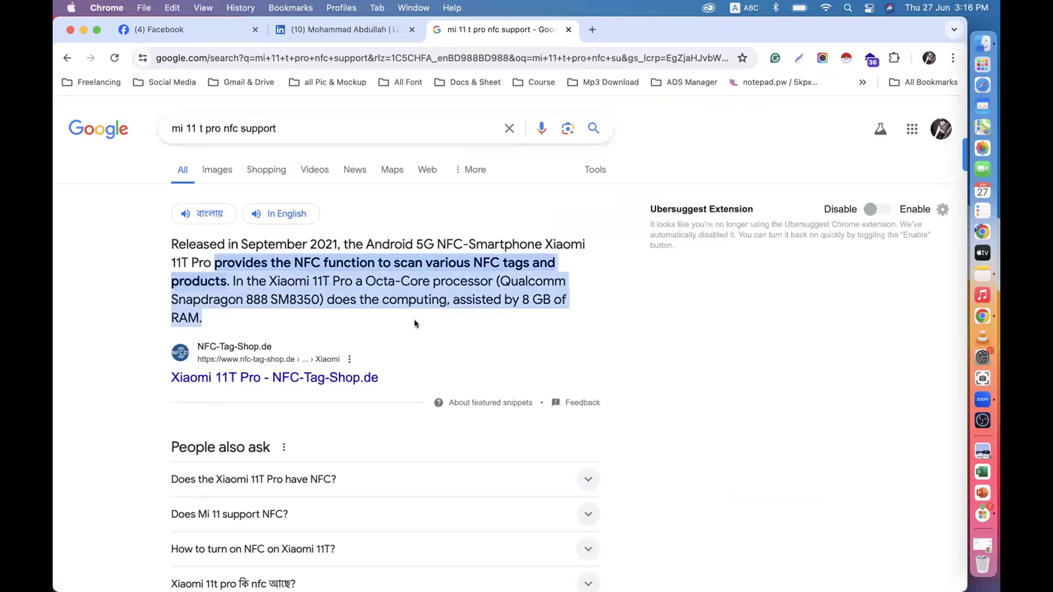
{"action": "scroll", "coordinate": [344, 352], "scroll_direction": "down", "scroll_amount": 3}
{"action": "left_click", "coordinate": [375, 218]}
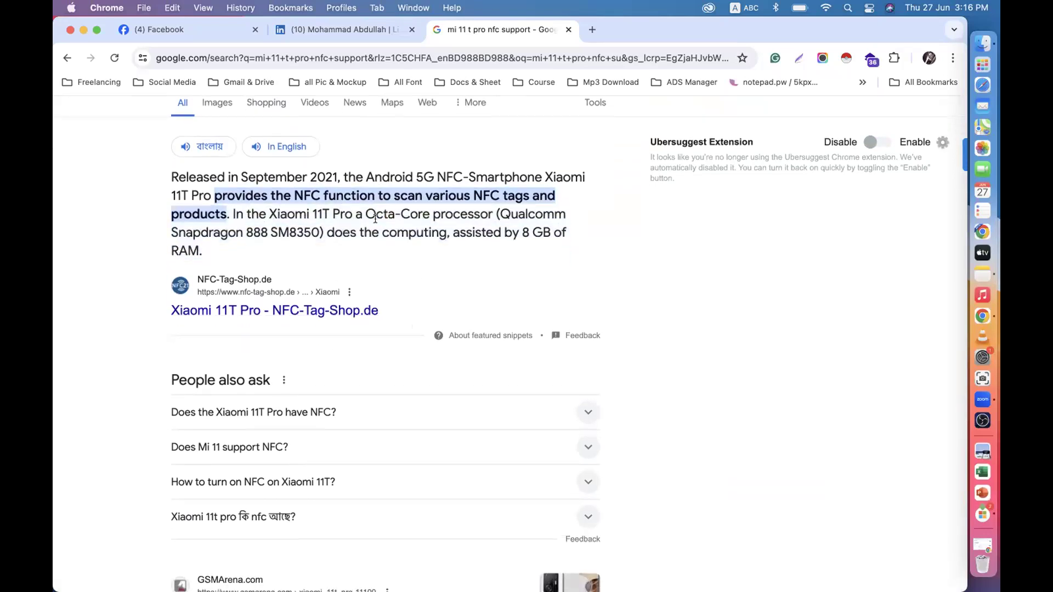
{"action": "left_click_drag", "start_coordinate": [239, 190], "coordinate": [395, 201]}
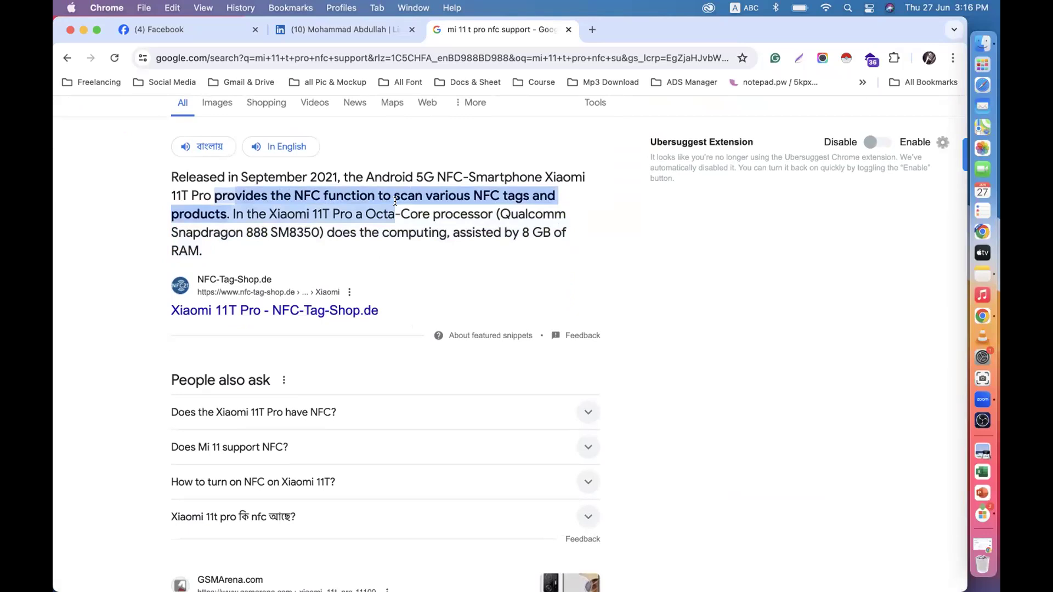
Return to the LinkedIn profile, look over its introduction and Analytics, and close the Google search tab.
{"action": "left_click", "coordinate": [320, 33]}
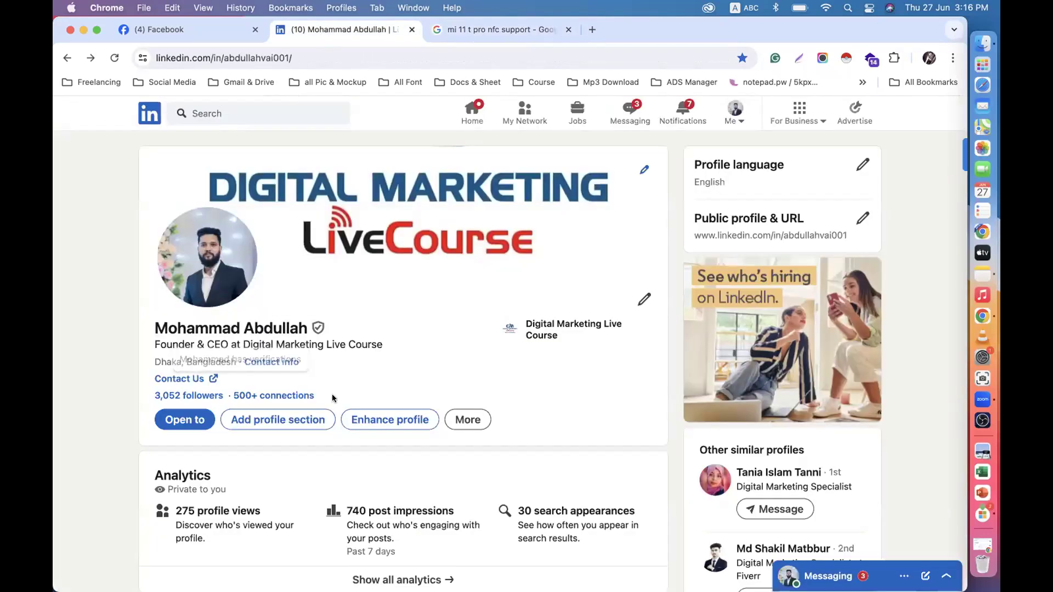
{"action": "scroll", "coordinate": [409, 374], "scroll_direction": "down", "scroll_amount": 3}
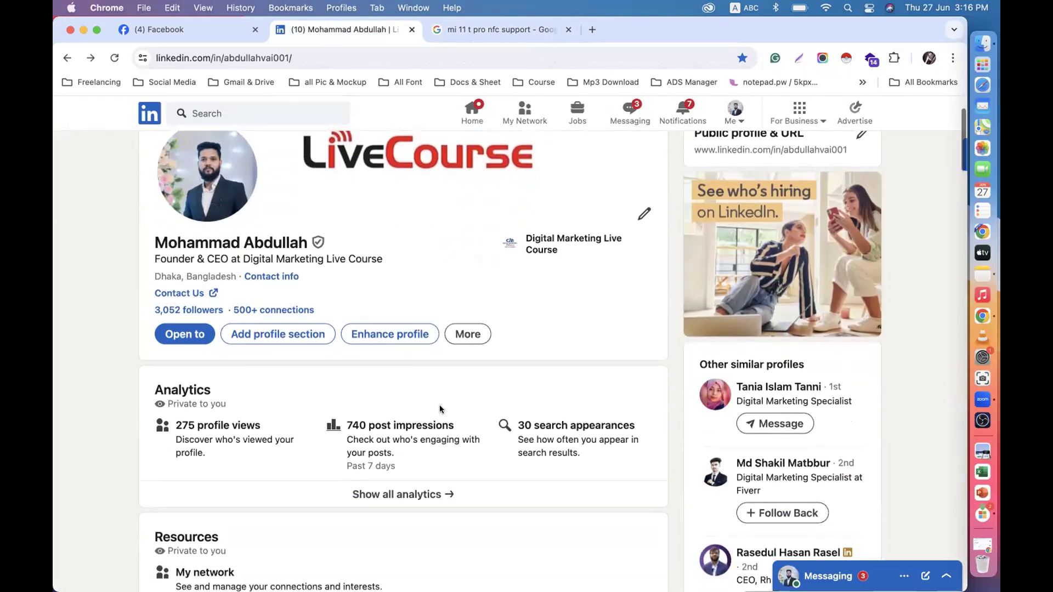
{"action": "scroll", "coordinate": [437, 411], "scroll_direction": "up", "scroll_amount": 2}
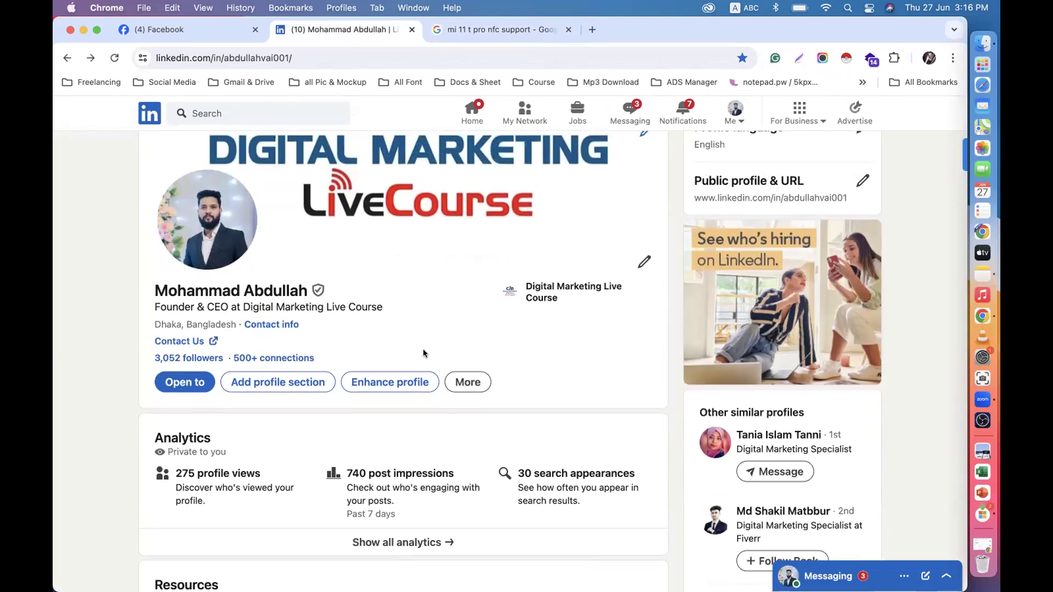
{"action": "scroll", "coordinate": [423, 352], "scroll_direction": "up", "scroll_amount": 1}
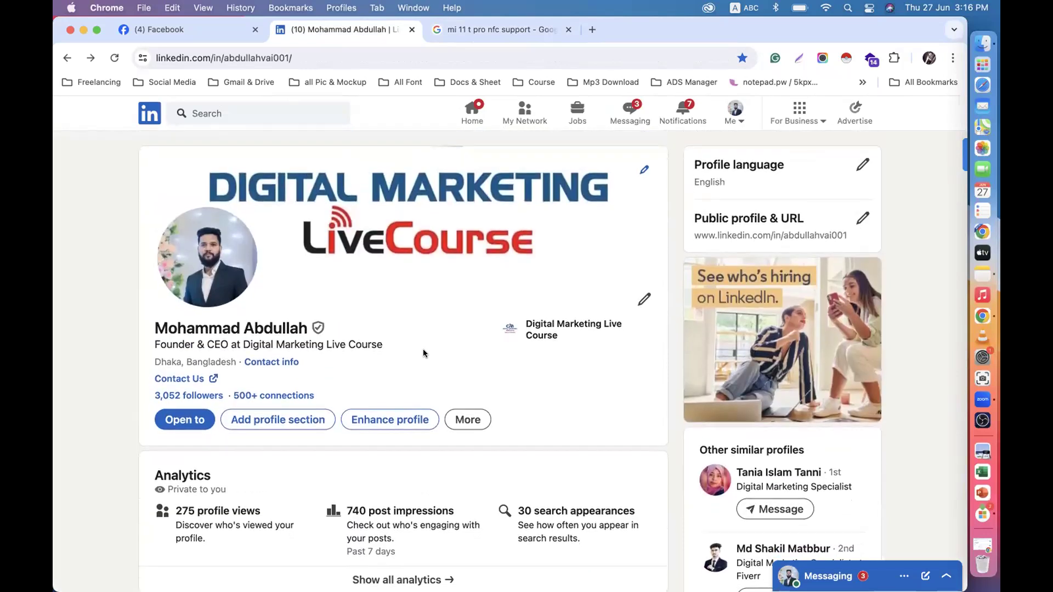
{"action": "scroll", "coordinate": [424, 353], "scroll_direction": "down", "scroll_amount": 5}
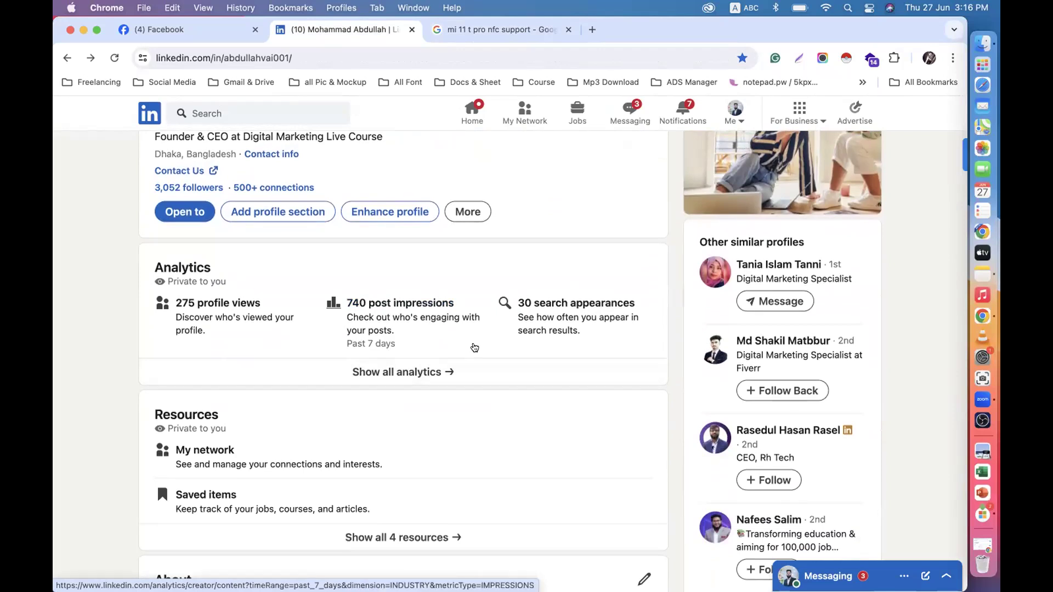
{"action": "scroll", "coordinate": [474, 348], "scroll_direction": "up", "scroll_amount": 5}
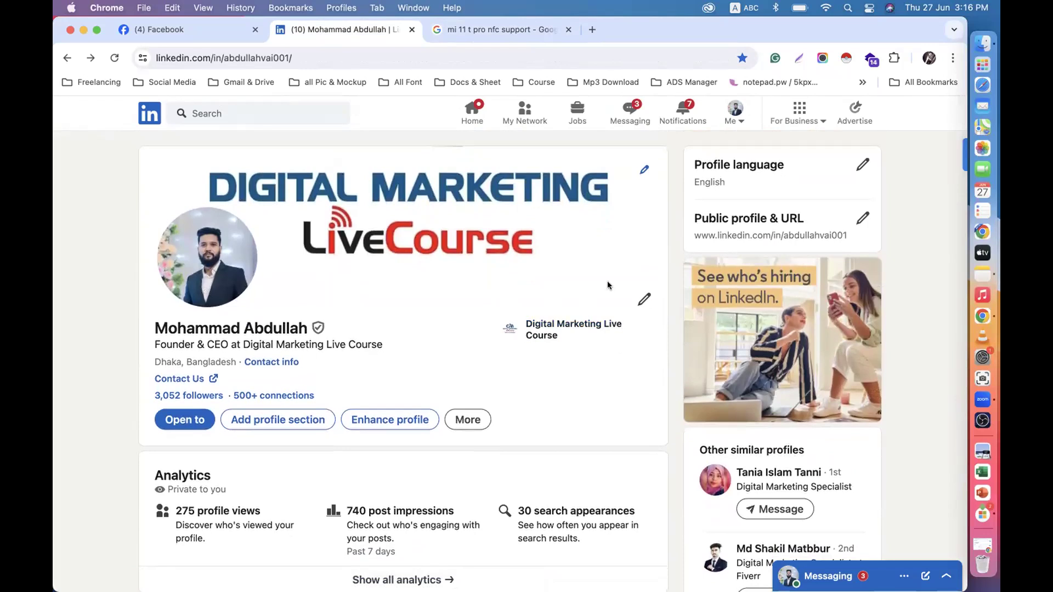
{"action": "left_click", "coordinate": [568, 29]}
Look through the profile's Resources, About, Top skills, Services and Featured sections and return to its header.
{"action": "scroll", "coordinate": [549, 380], "scroll_direction": "down", "scroll_amount": 1}
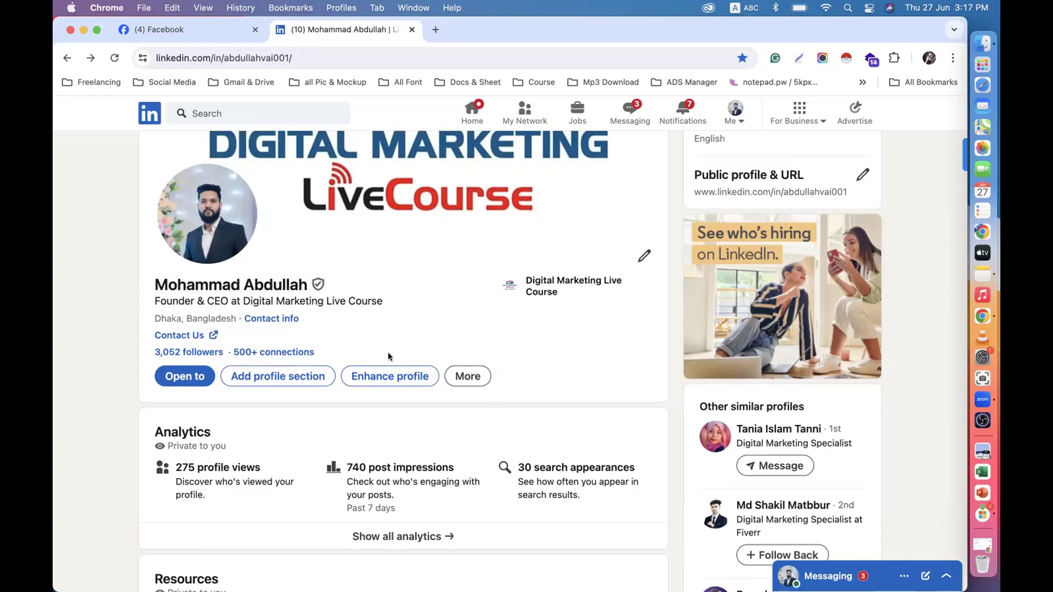
{"action": "scroll", "coordinate": [389, 356], "scroll_direction": "down", "scroll_amount": 20}
{"action": "scroll", "coordinate": [431, 358], "scroll_direction": "up", "scroll_amount": 10}
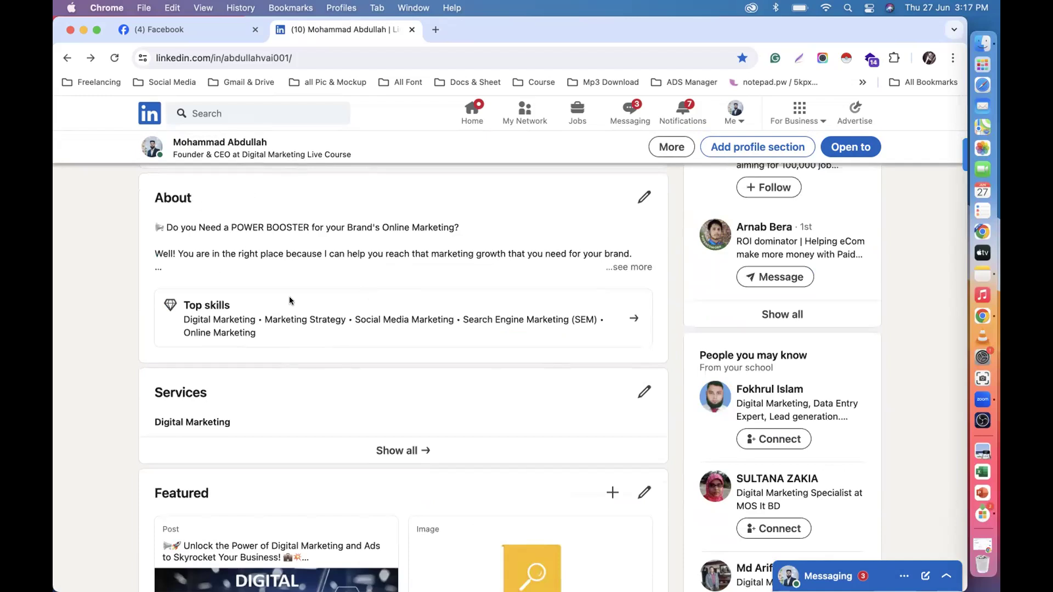
{"action": "scroll", "coordinate": [283, 319], "scroll_direction": "up", "scroll_amount": 3}
{"action": "scroll", "coordinate": [294, 285], "scroll_direction": "down", "scroll_amount": 3}
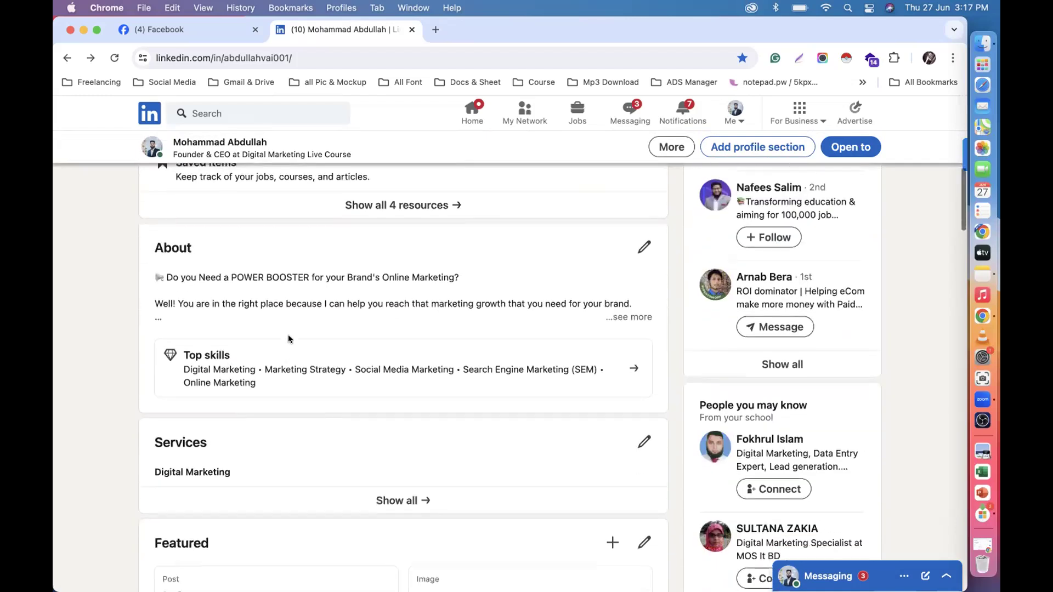
{"action": "scroll", "coordinate": [324, 330], "scroll_direction": "up", "scroll_amount": 3}
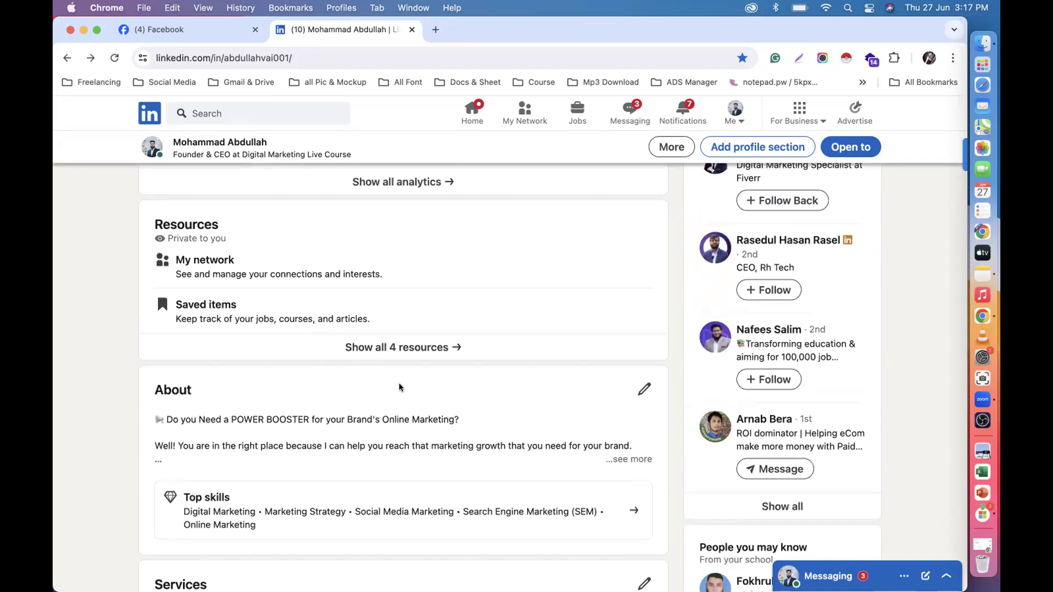
{"action": "scroll", "coordinate": [406, 381], "scroll_direction": "down", "scroll_amount": 2}
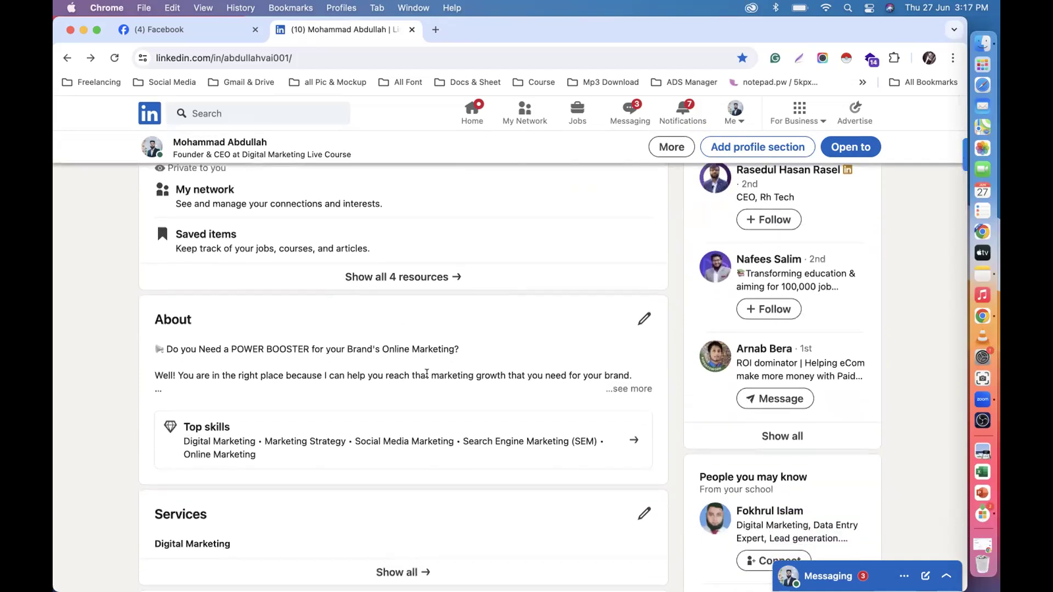
{"action": "scroll", "coordinate": [427, 373], "scroll_direction": "up", "scroll_amount": 10}
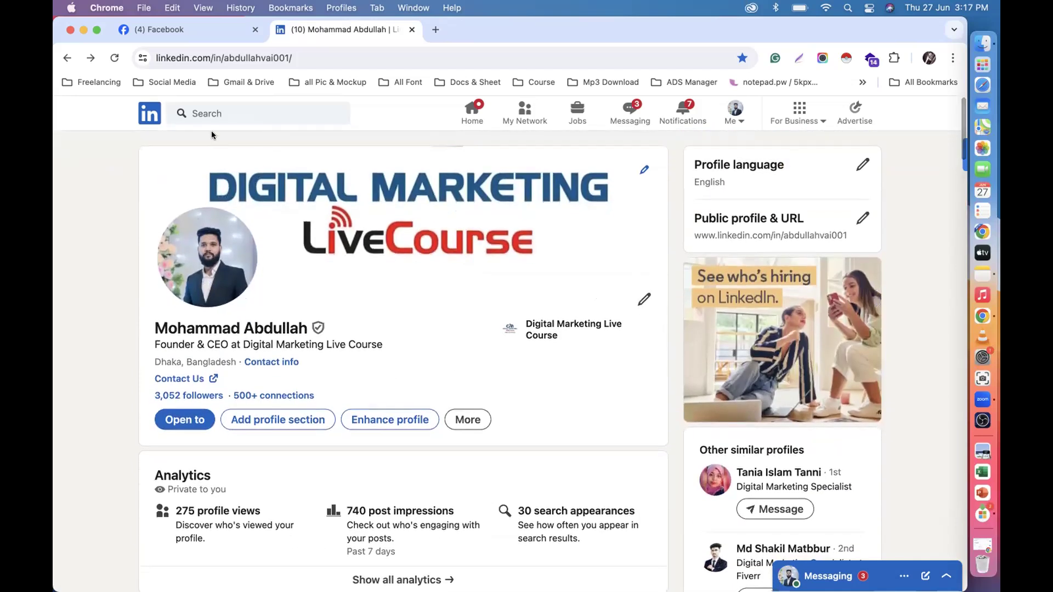
Search LinkedIn for "fiverr" using the suggested Fiverr company entry.
{"action": "left_click", "coordinate": [207, 110]}
{"action": "type", "text": "fiverr"}
{"action": "left_click", "coordinate": [239, 142]}
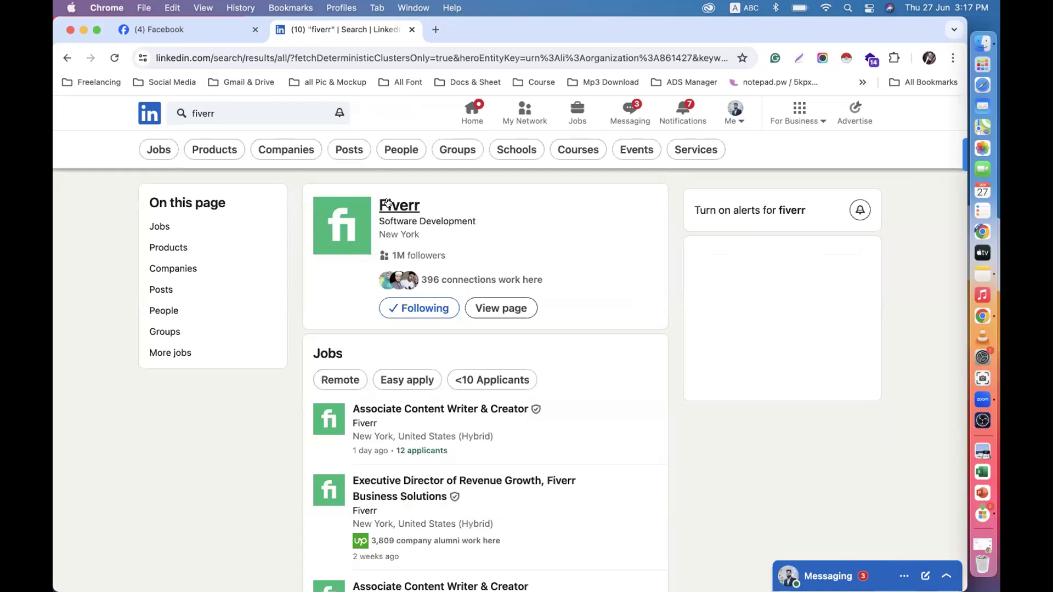
Replace the LinkedIn search with "facebook" and open the Facebook company page from the results.
{"action": "left_click", "coordinate": [219, 112]}
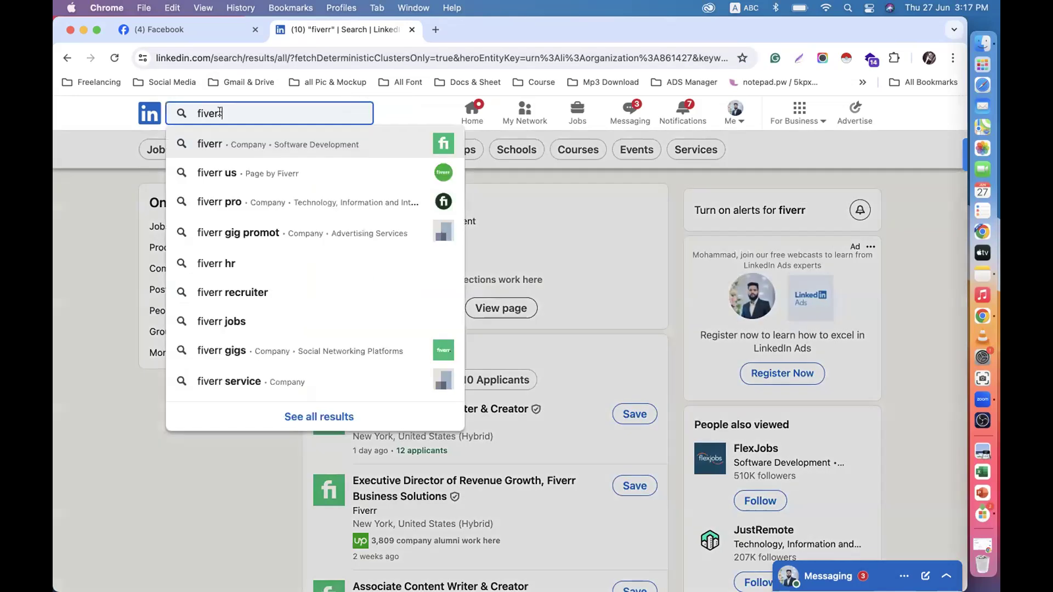
{"action": "key", "text": "BackSpace"}
{"action": "key", "text": "BackSpace"}
{"action": "key", "text": "BackSpace"}
{"action": "key", "text": "BackSpace"}
{"action": "key", "text": "BackSpace"}
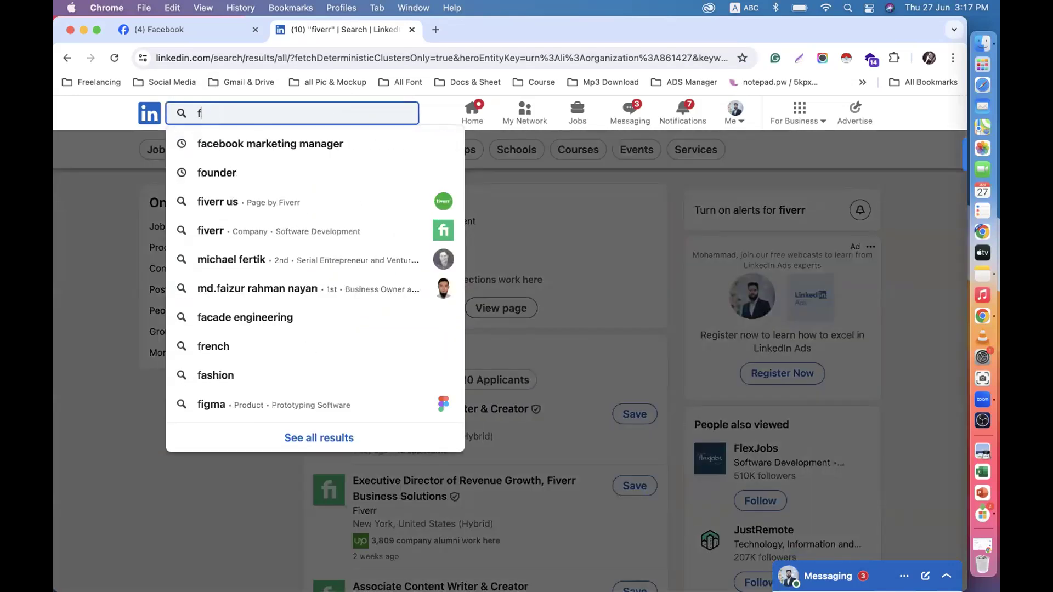
{"action": "type", "text": "facebook"}
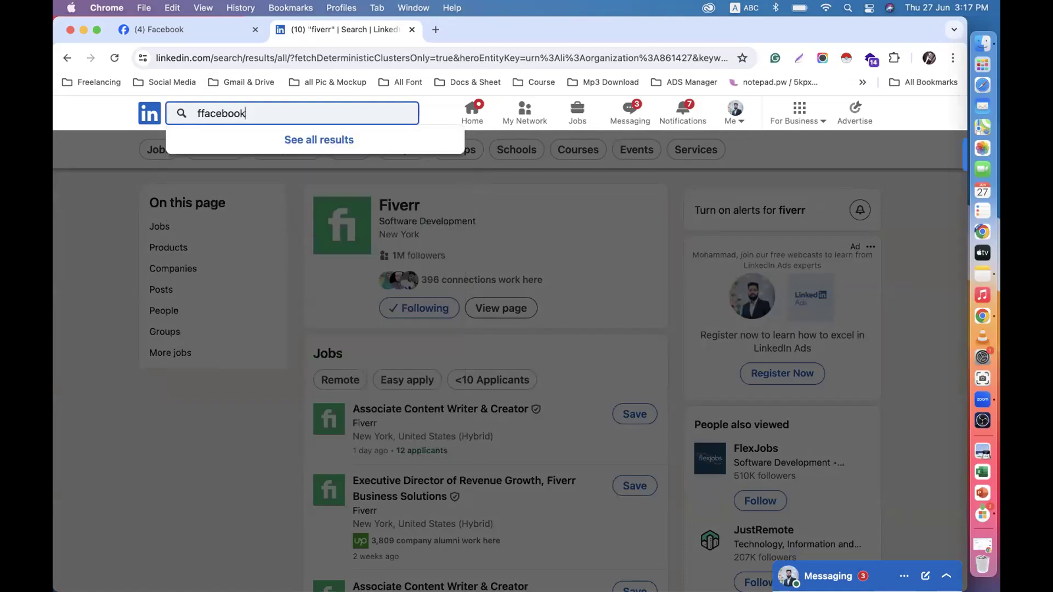
{"action": "key", "text": "BackSpace"}
{"action": "key", "text": "BackSpace"}
{"action": "key", "text": "BackSpace"}
{"action": "key", "text": "BackSpace"}
{"action": "key", "text": "BackSpace"}
{"action": "key", "text": "BackSpace"}
{"action": "key", "text": "BackSpace"}
{"action": "key", "text": "BackSpace"}
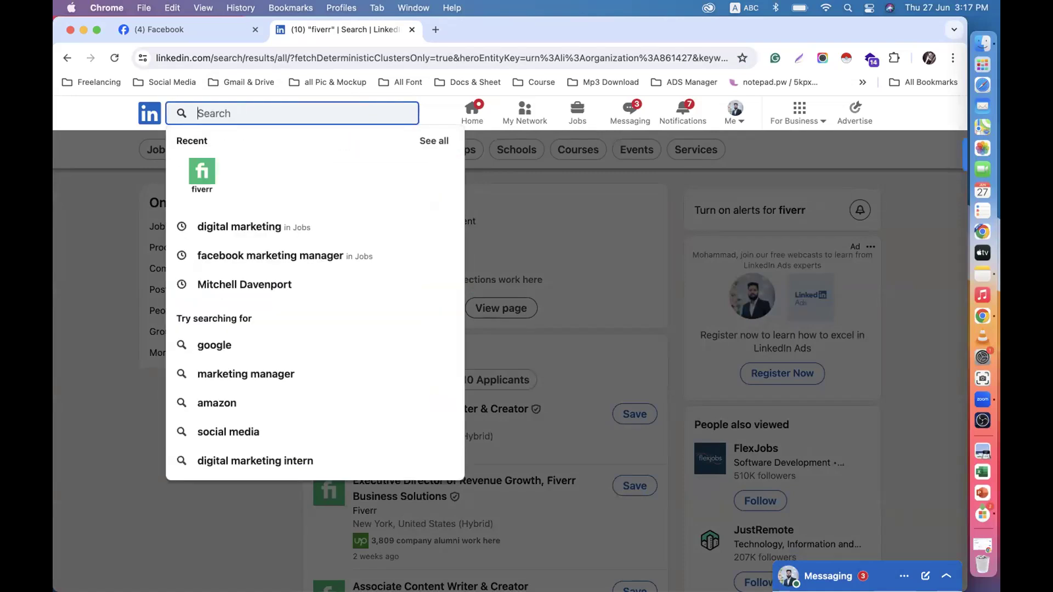
{"action": "type", "text": "facebook"}
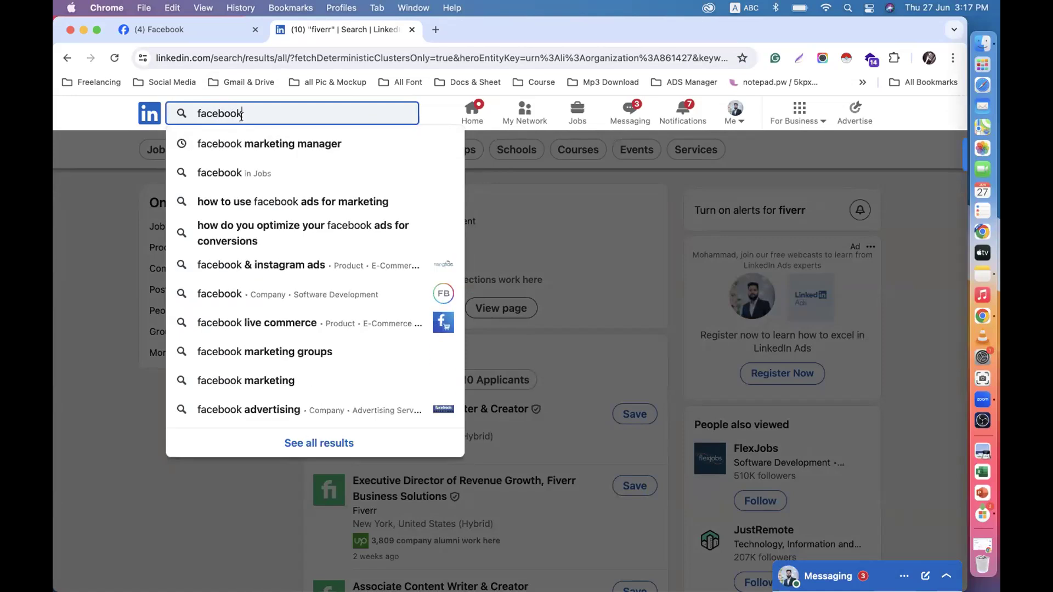
{"action": "left_click", "coordinate": [265, 172]}
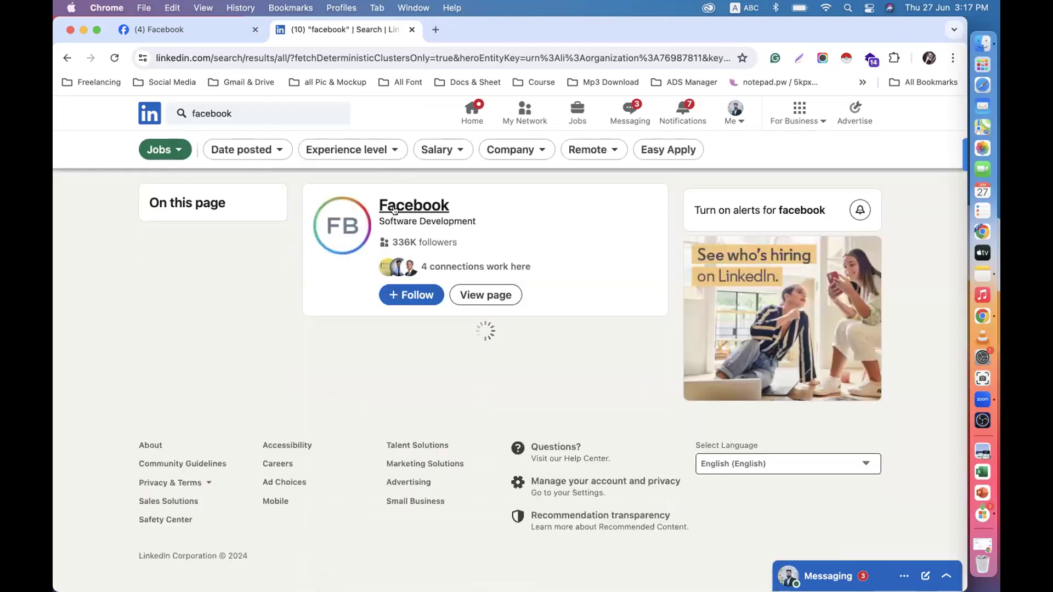
{"action": "left_click", "coordinate": [399, 209]}
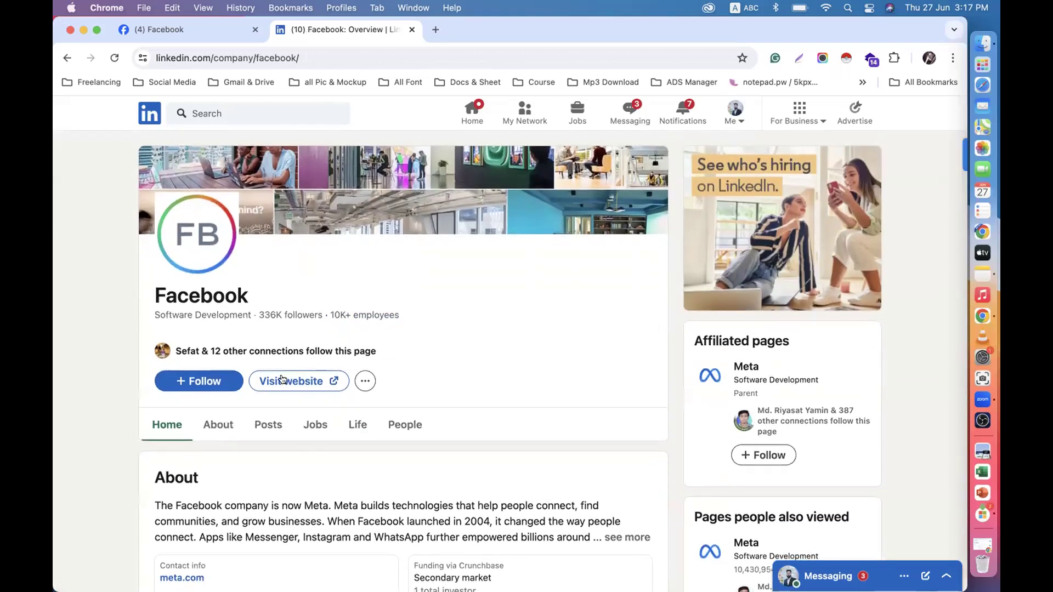
Go back to the LinkedIn home feed and view it from its beginning.
{"action": "left_click", "coordinate": [147, 109]}
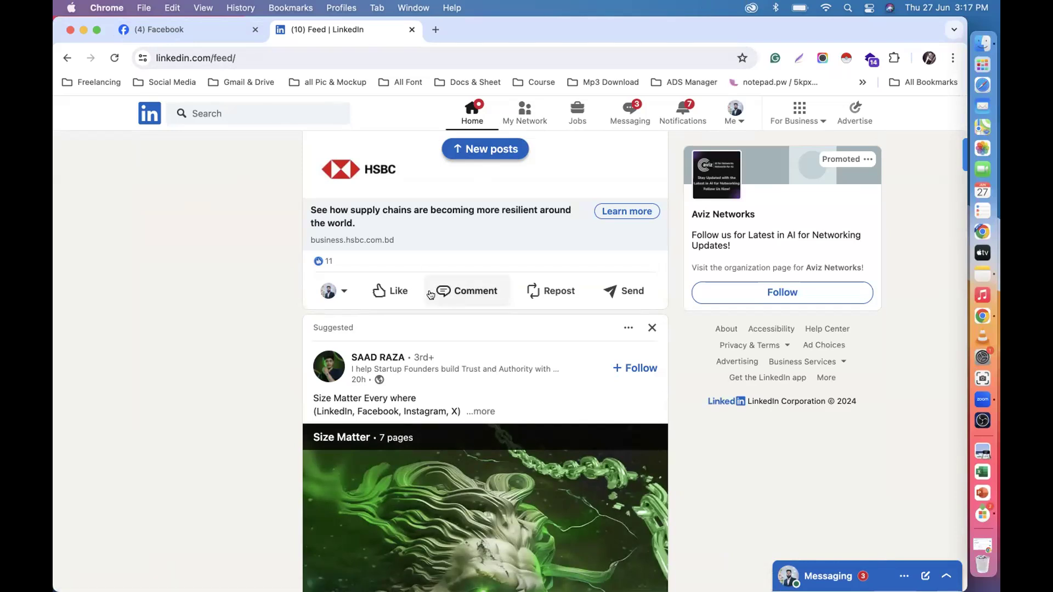
{"action": "scroll", "coordinate": [430, 292], "scroll_direction": "up", "scroll_amount": 20}
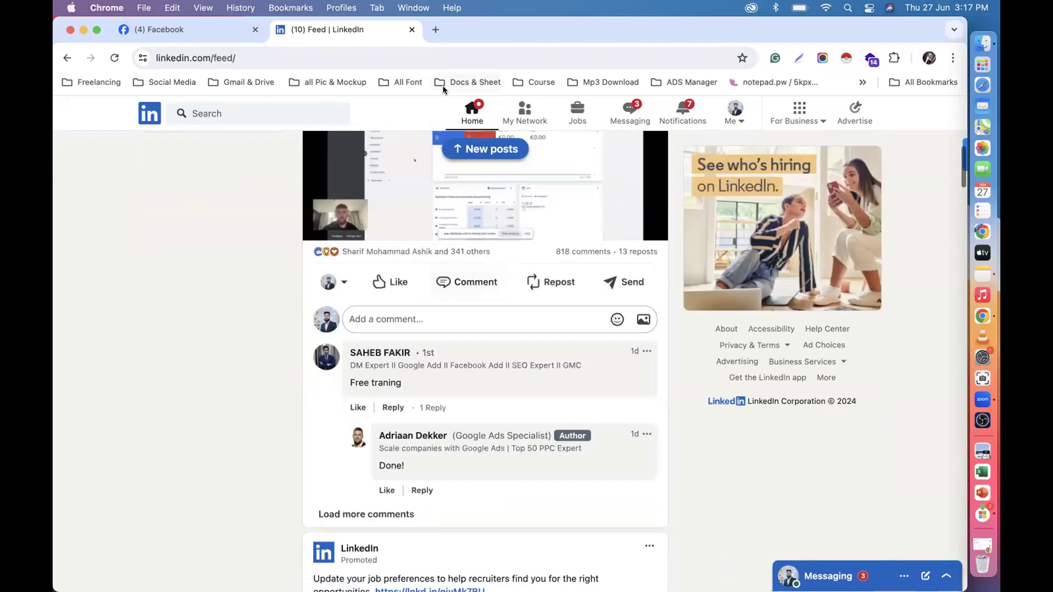
{"action": "scroll", "coordinate": [384, 279], "scroll_direction": "up", "scroll_amount": 15}
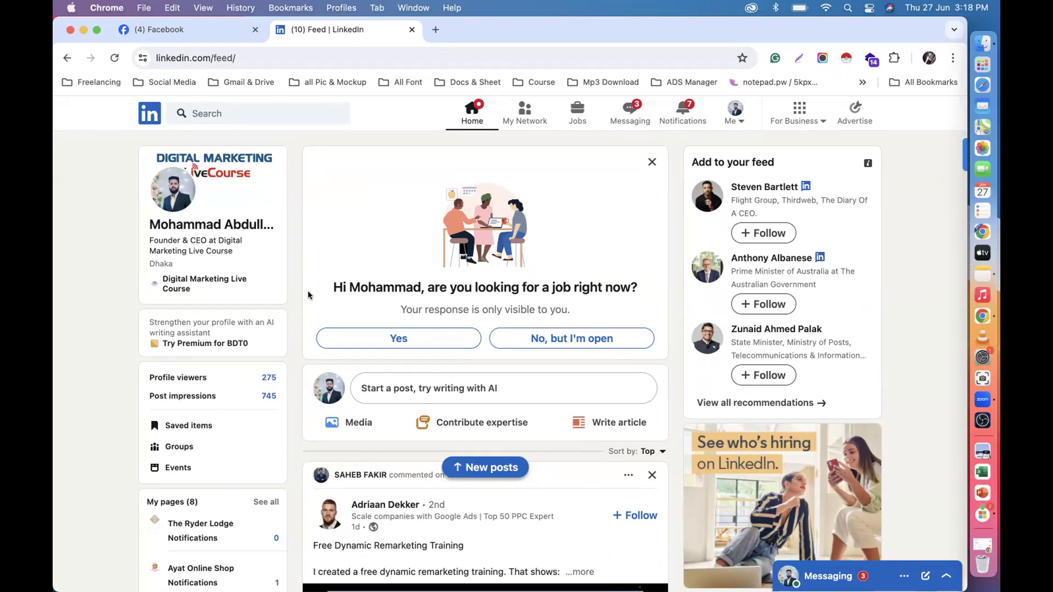
Open fiverr.com in a new browser tab.
{"action": "left_click", "coordinate": [434, 29]}
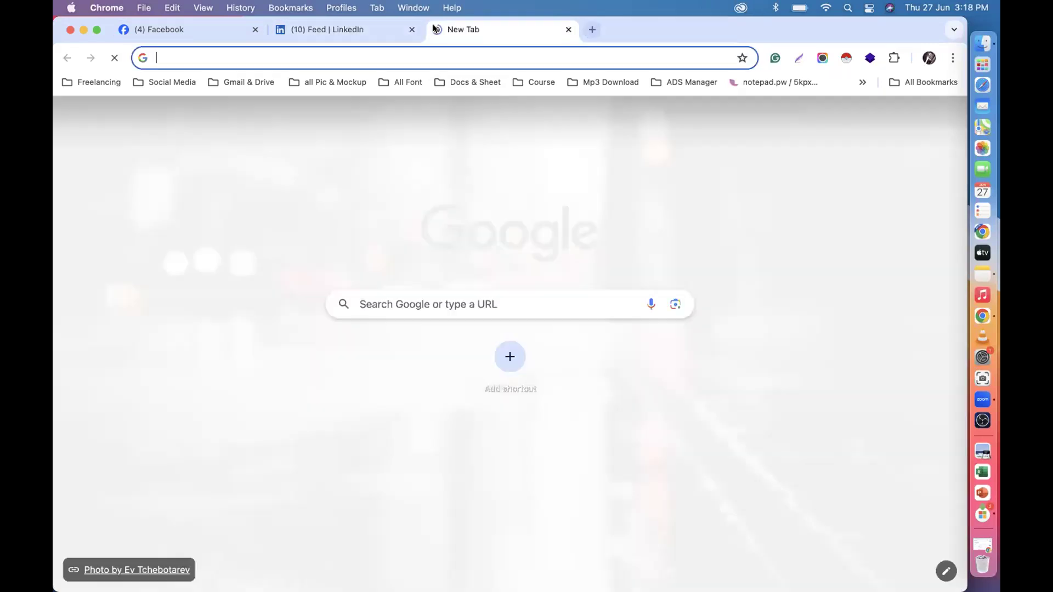
{"action": "type", "text": "fiverr.com"}
{"action": "key", "text": "Return"}
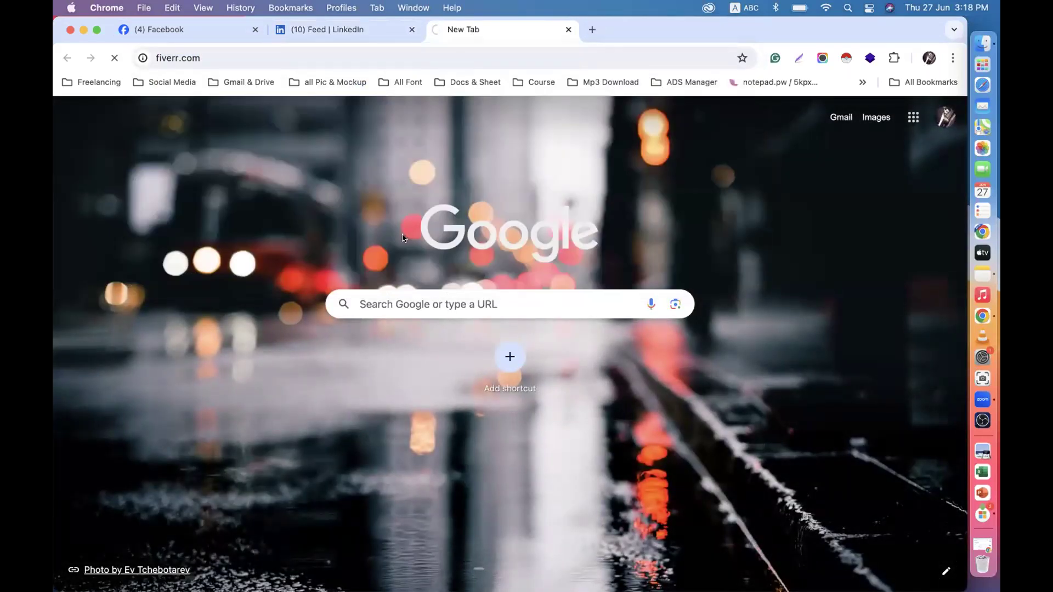
Dismiss the Google sign-in prompt and search Fiverr for the suggested "linkedin company page" services.
{"action": "left_click", "coordinate": [384, 374]}
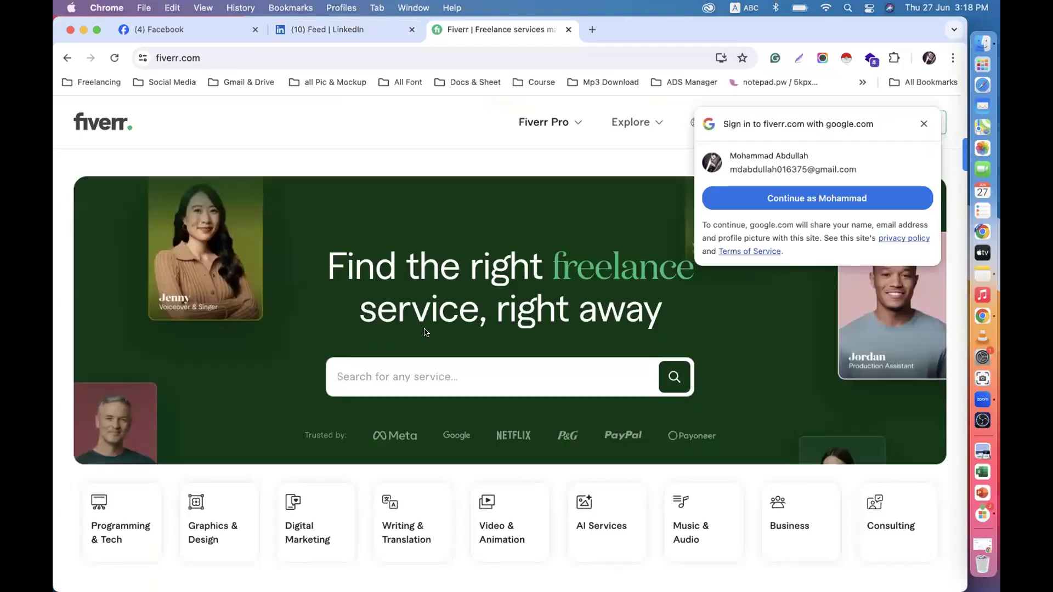
{"action": "left_click", "coordinate": [924, 123]}
{"action": "left_click", "coordinate": [428, 380]}
{"action": "type", "text": "linkedin"}
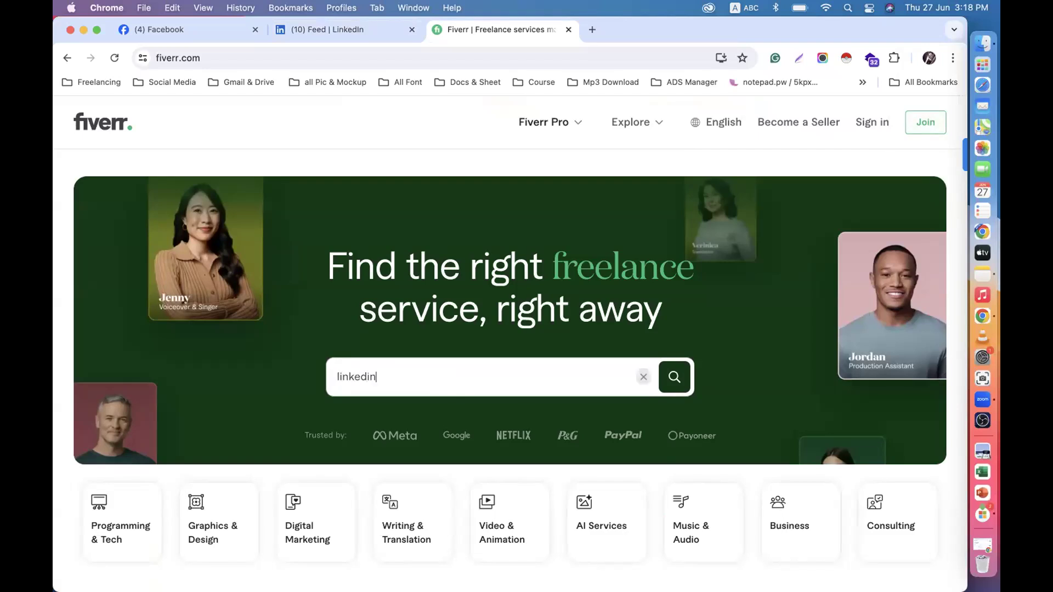
{"action": "type", "text": " co"}
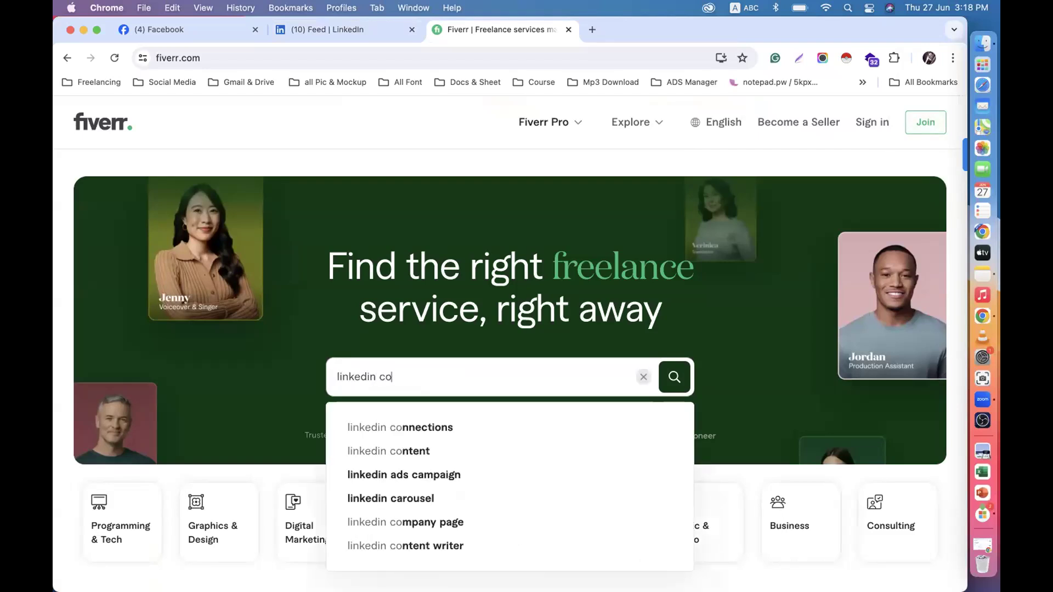
{"action": "key", "text": "BackSpace"}
{"action": "key", "text": "BackSpace"}
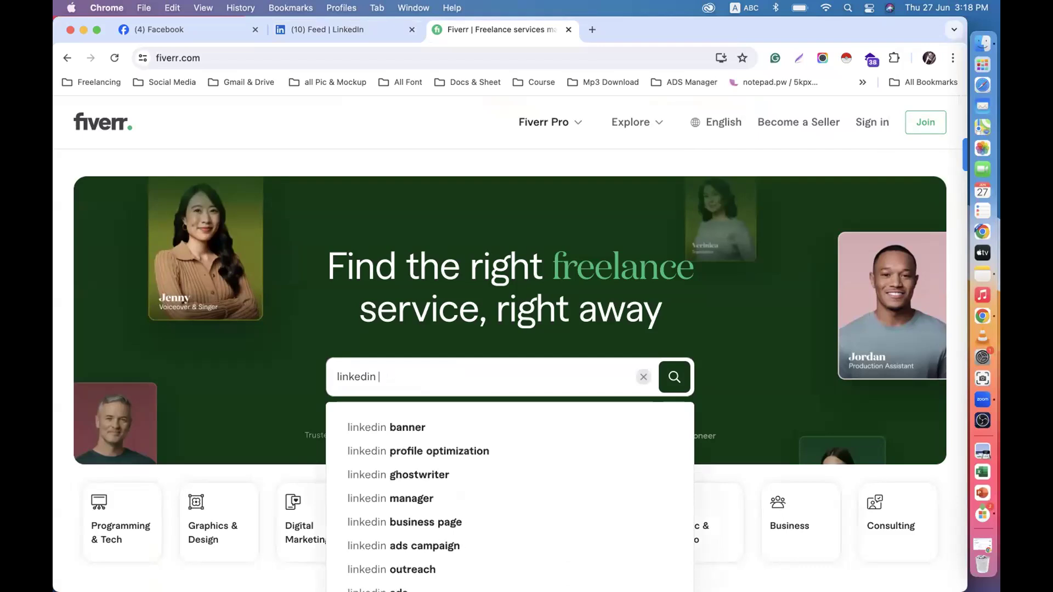
{"action": "type", "text": "page"}
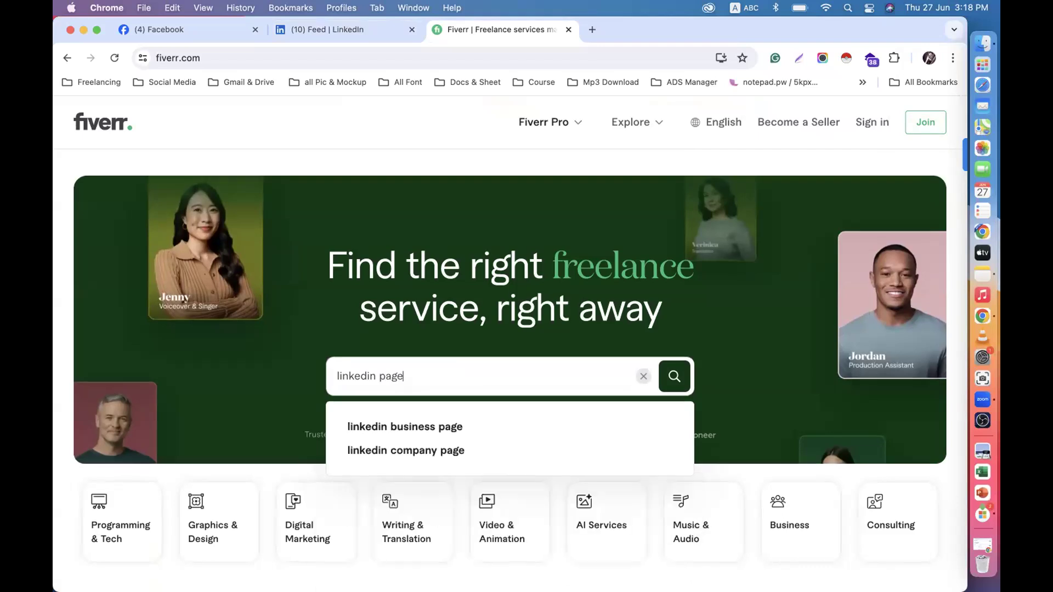
{"action": "scroll", "coordinate": [375, 383], "scroll_direction": "down", "scroll_amount": 3}
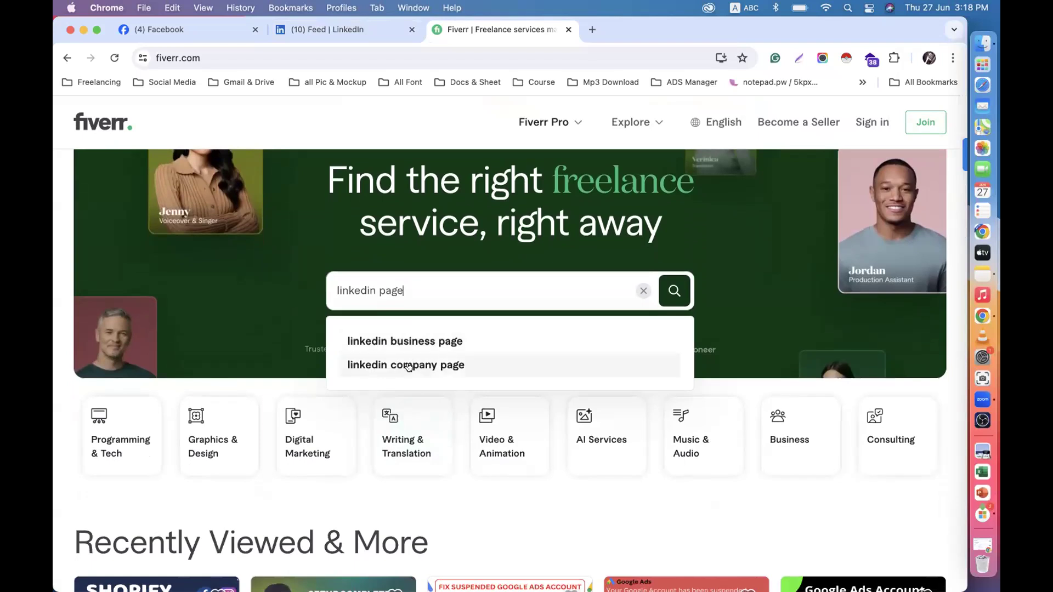
{"action": "left_click", "coordinate": [410, 361]}
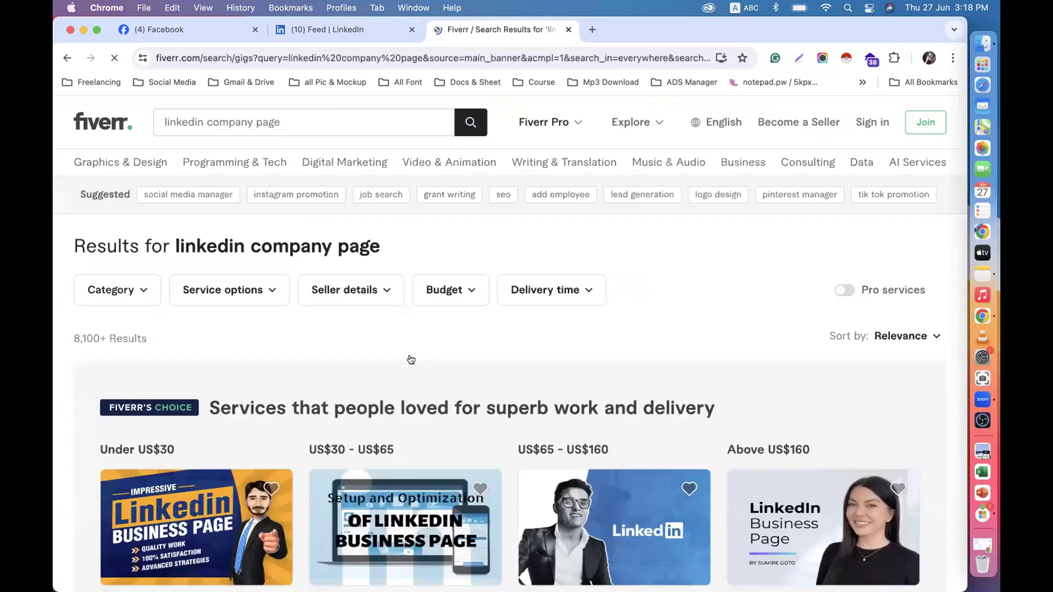
Dismiss the account creation prompt and open the US$20 "I will create linkedin business page" gig from the results.
{"action": "scroll", "coordinate": [411, 357], "scroll_direction": "down", "scroll_amount": 5}
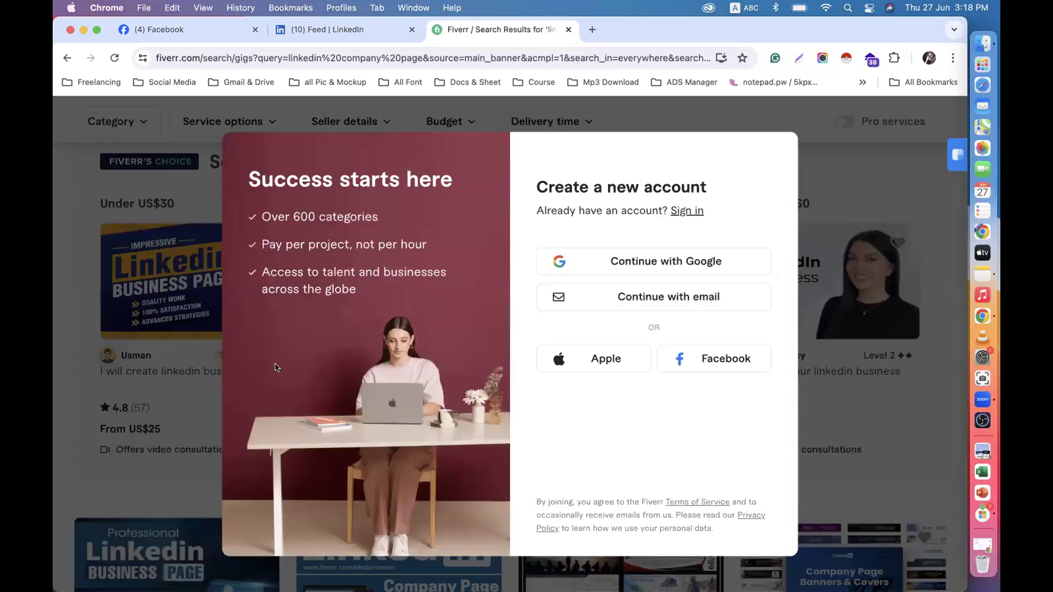
{"action": "left_click", "coordinate": [850, 191]}
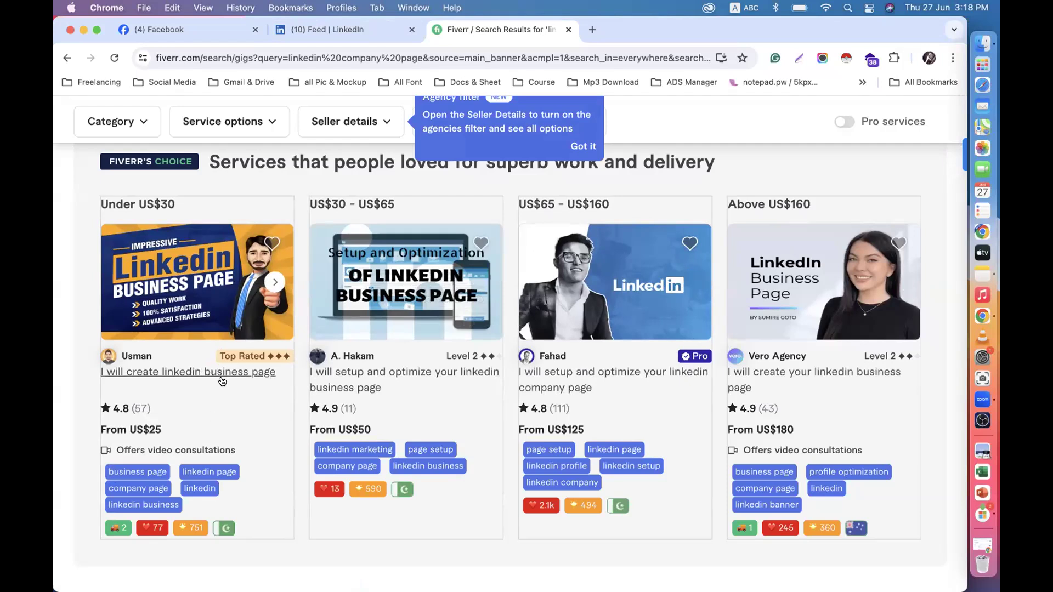
{"action": "scroll", "coordinate": [220, 379], "scroll_direction": "down", "scroll_amount": 6}
{"action": "scroll", "coordinate": [376, 403], "scroll_direction": "down", "scroll_amount": 2}
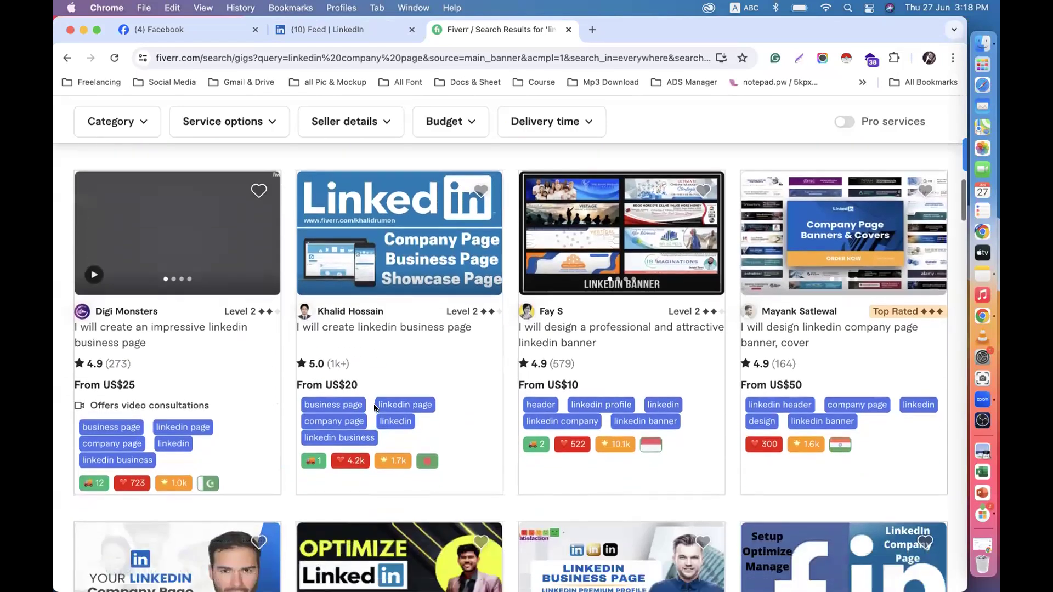
{"action": "left_click", "coordinate": [353, 330]}
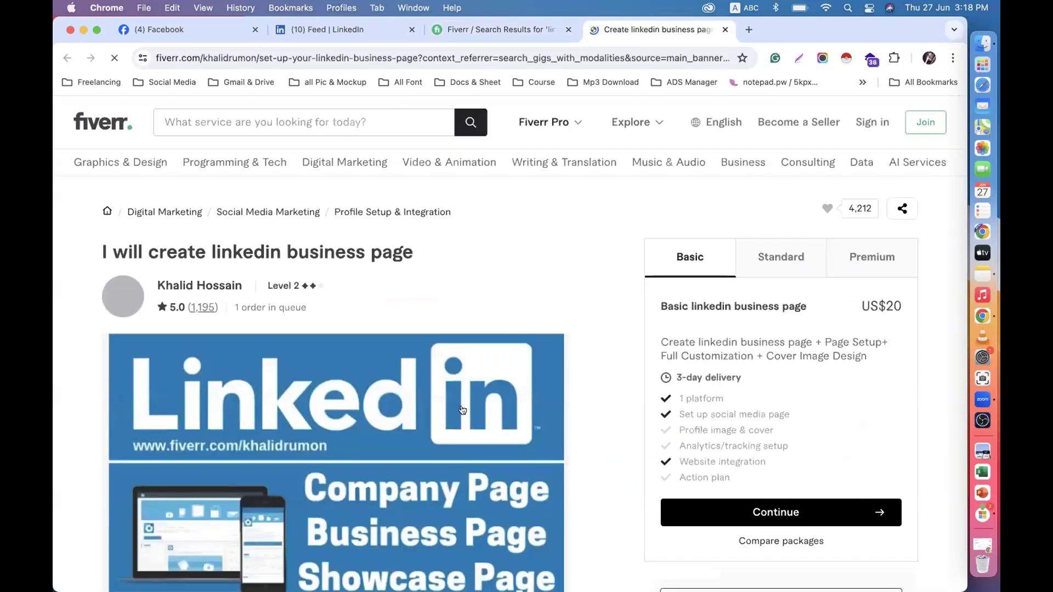
Open the gig seller's profile, view the full "More about me" details and close them.
{"action": "left_click", "coordinate": [180, 286]}
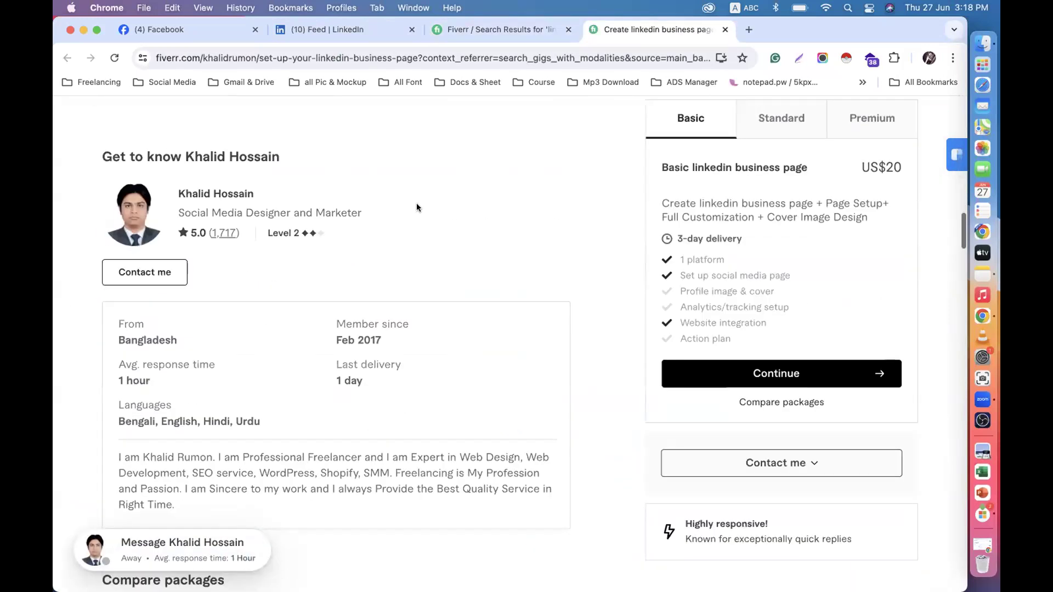
{"action": "left_click", "coordinate": [215, 192]}
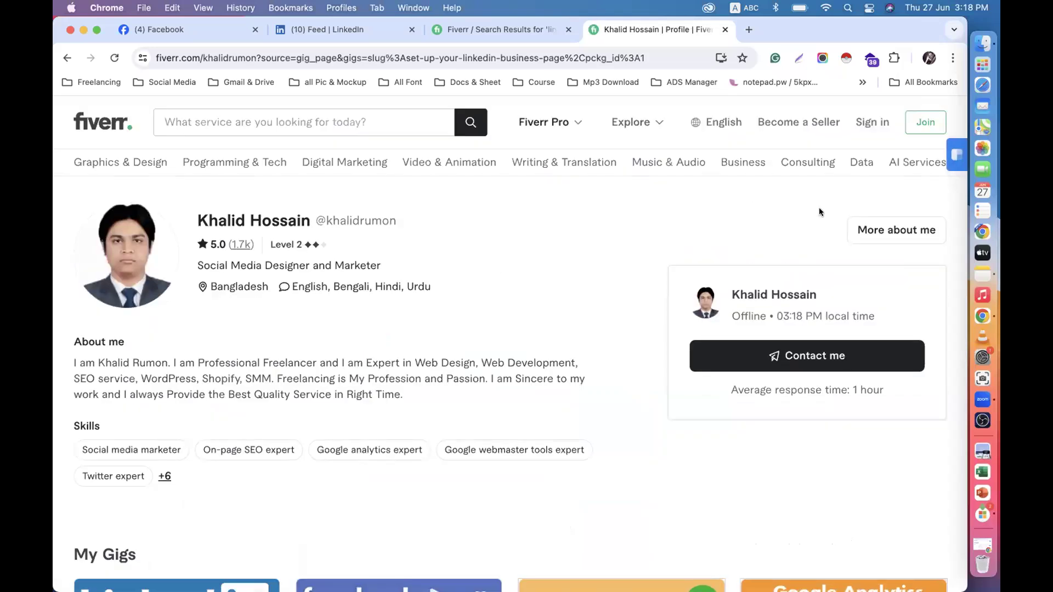
{"action": "left_click", "coordinate": [871, 230]}
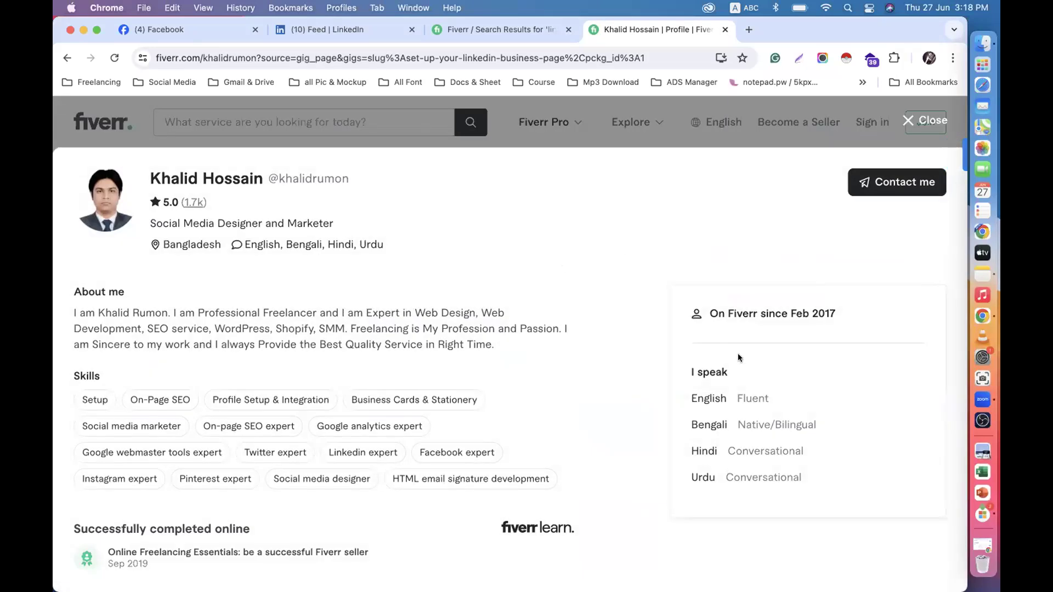
{"action": "left_click", "coordinate": [913, 120]}
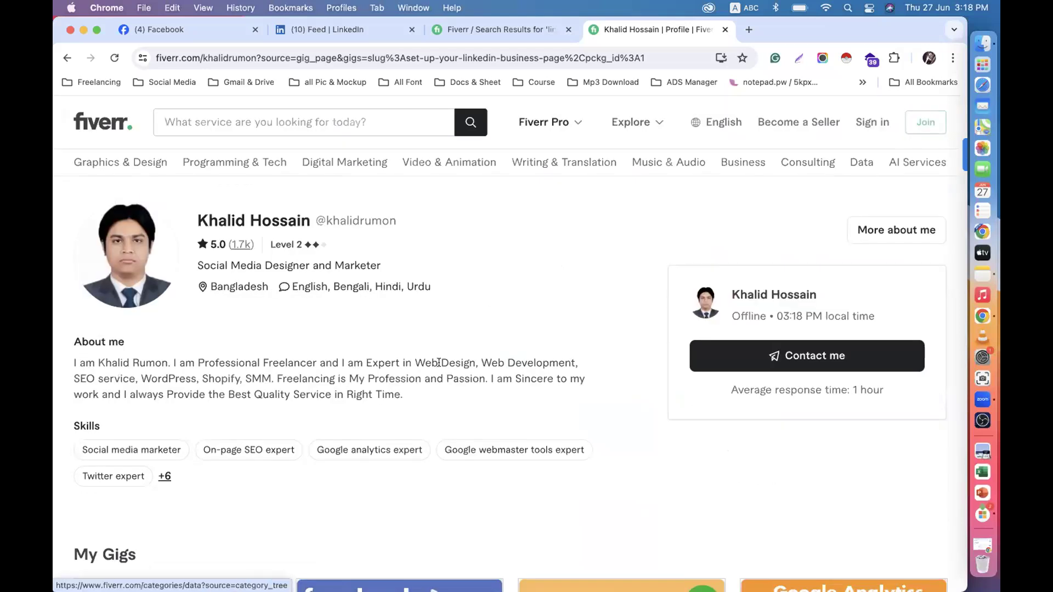
Look through the seller's gigs, expand the list to show all of them, and return to the profile's beginning.
{"action": "scroll", "coordinate": [137, 482], "scroll_direction": "down", "scroll_amount": 5}
{"action": "scroll", "coordinate": [137, 494], "scroll_direction": "down", "scroll_amount": 2}
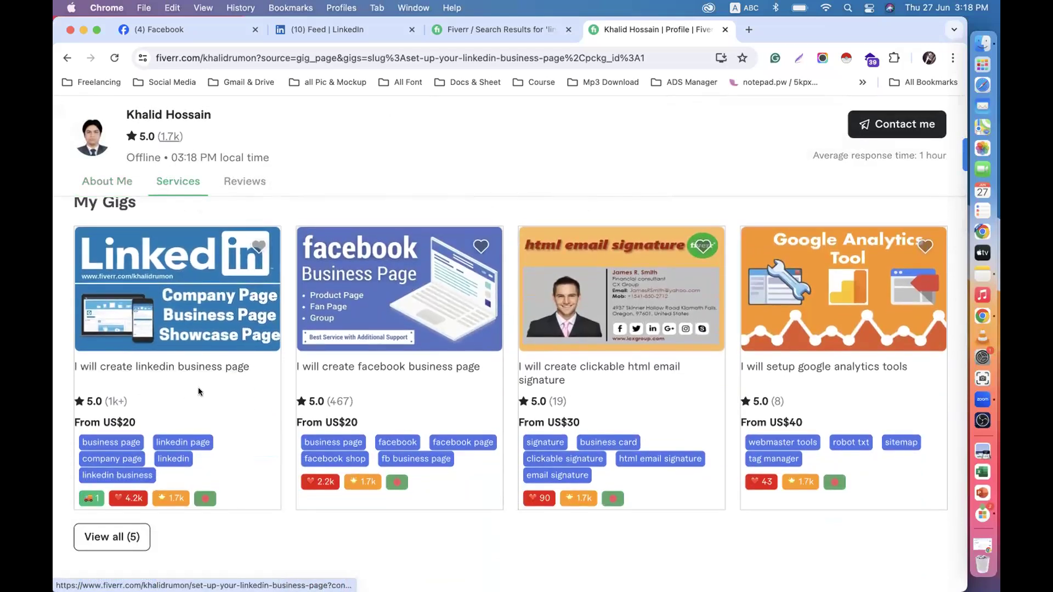
{"action": "scroll", "coordinate": [186, 373], "scroll_direction": "down", "scroll_amount": 4}
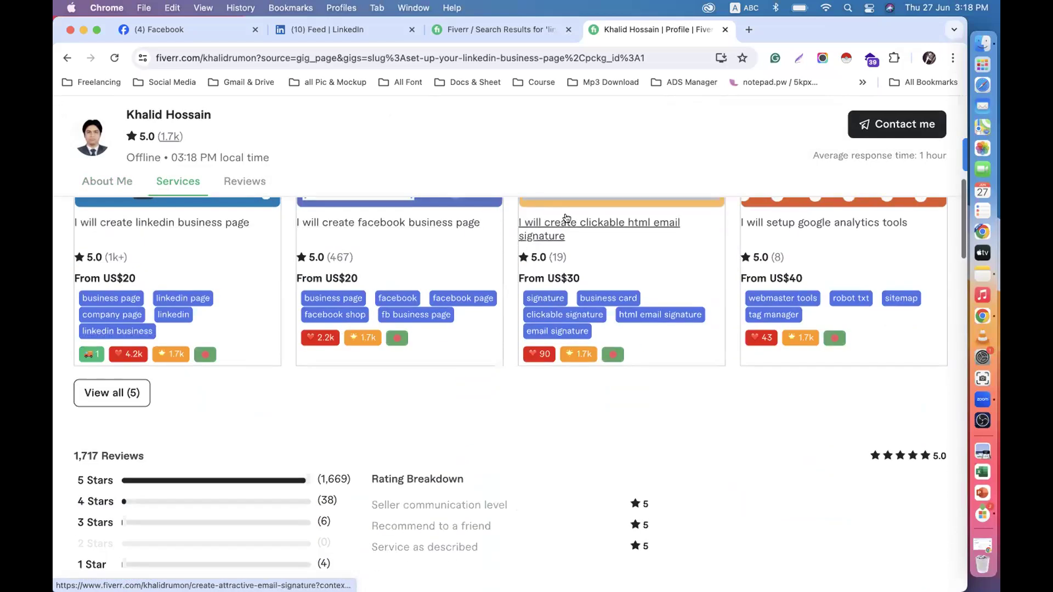
{"action": "left_click", "coordinate": [109, 393]}
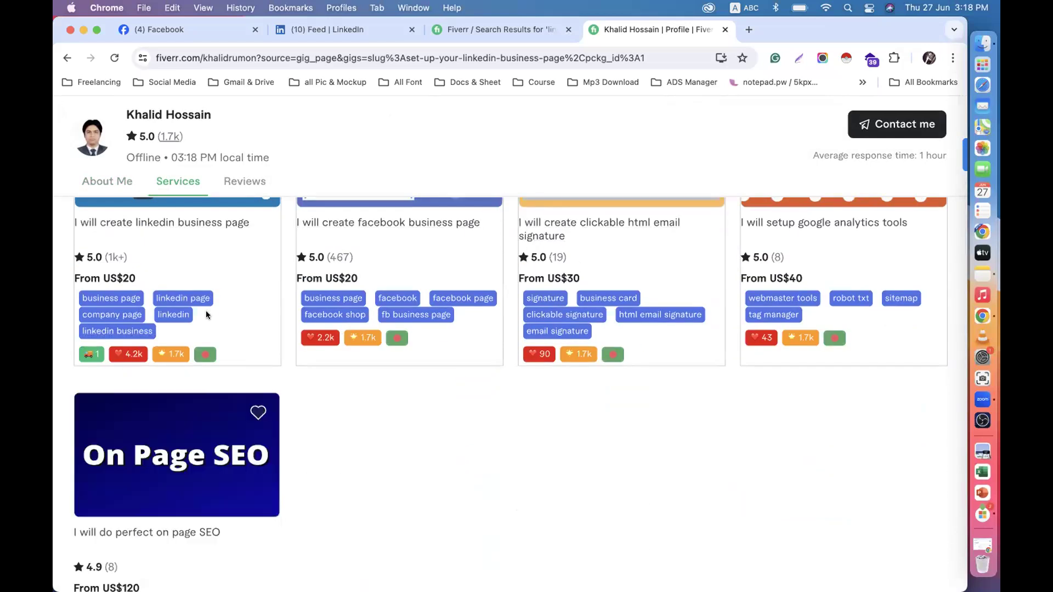
{"action": "scroll", "coordinate": [219, 340], "scroll_direction": "up", "scroll_amount": 3}
{"action": "scroll", "coordinate": [223, 344], "scroll_direction": "up", "scroll_amount": 15}
Close the Fiverr search results and seller profile tabs and return to the LinkedIn feed.
{"action": "left_click", "coordinate": [327, 29]}
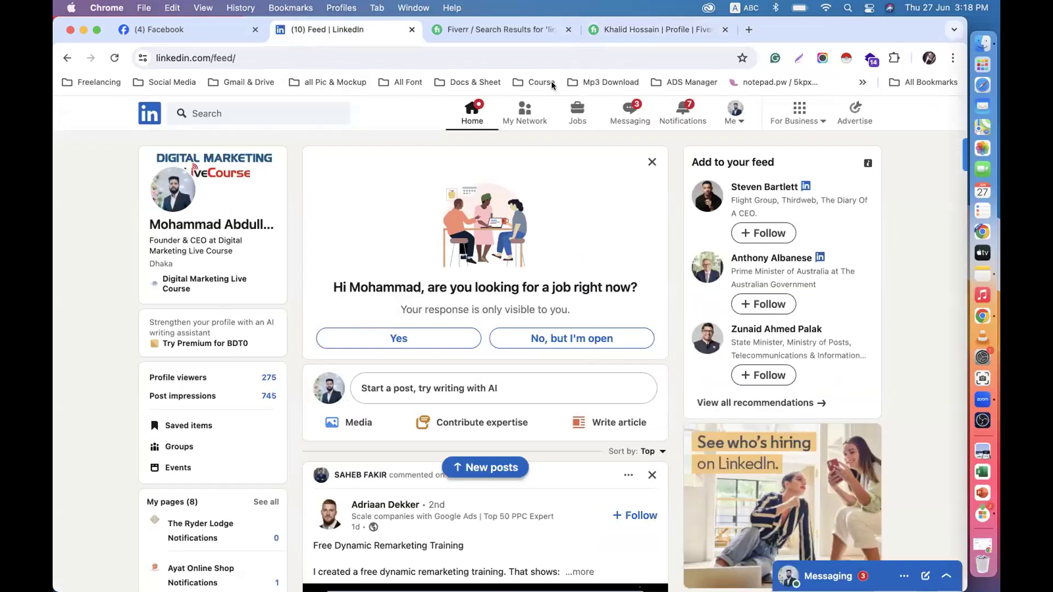
{"action": "left_click", "coordinate": [524, 31]}
{"action": "left_click", "coordinate": [569, 29]}
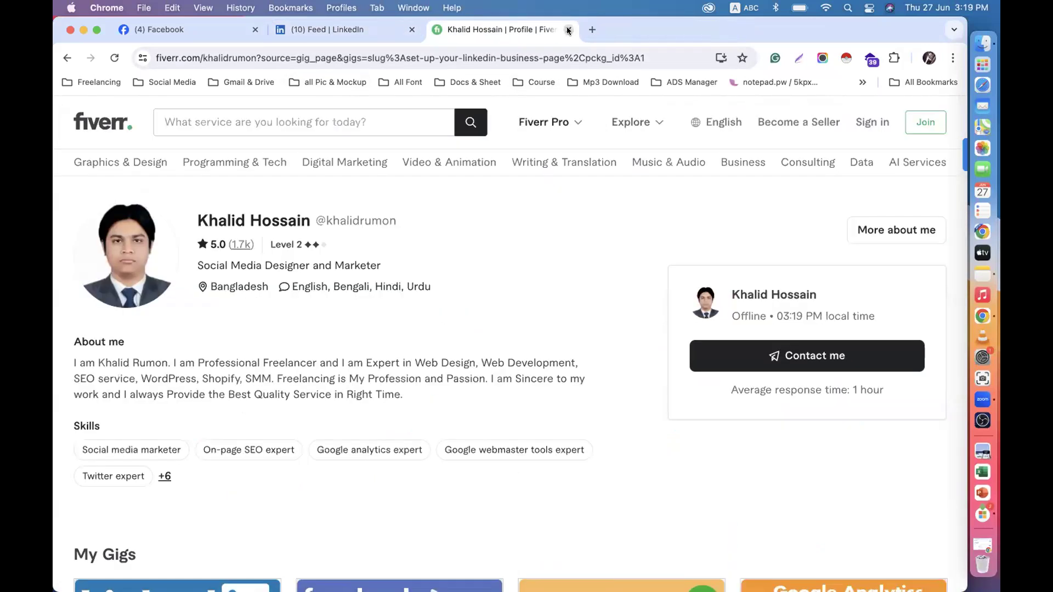
{"action": "left_click", "coordinate": [568, 30]}
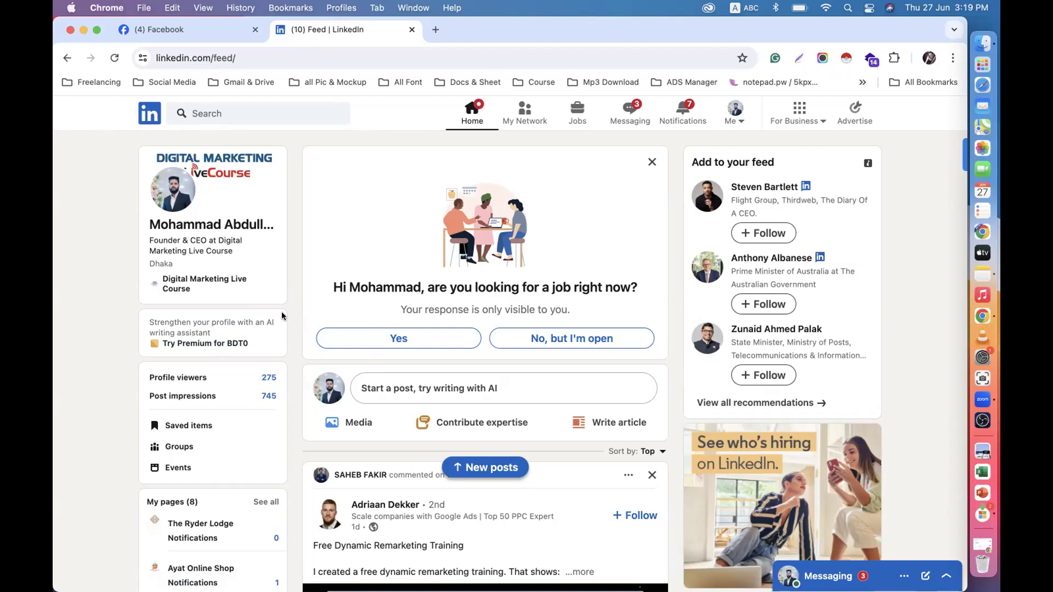
Look over the LinkedIn home feed and dismiss the card asking about looking for a job.
{"action": "scroll", "coordinate": [281, 316], "scroll_direction": "down", "scroll_amount": 3}
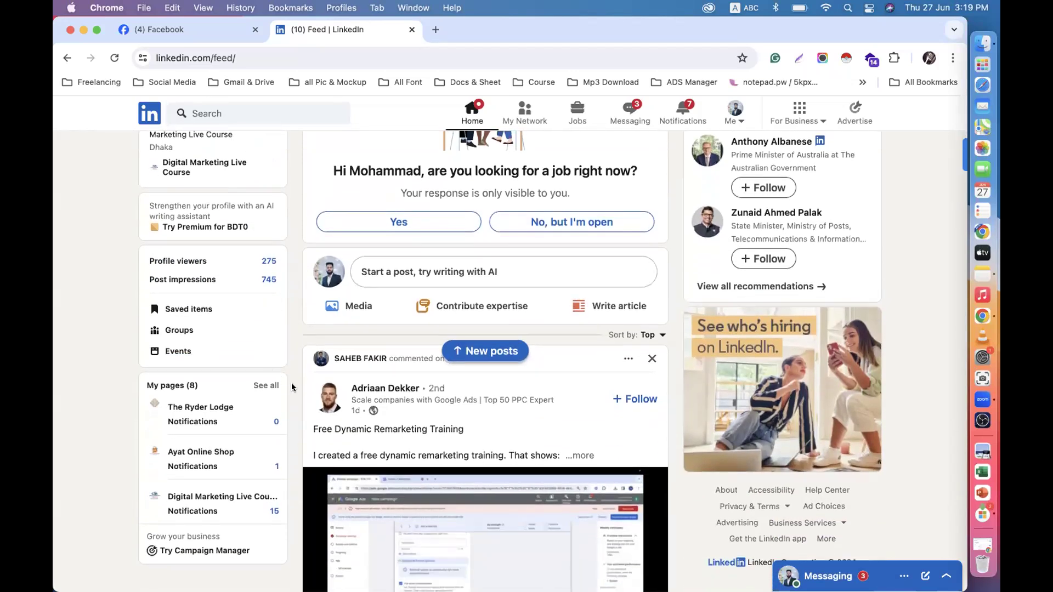
{"action": "scroll", "coordinate": [292, 387], "scroll_direction": "down", "scroll_amount": 8}
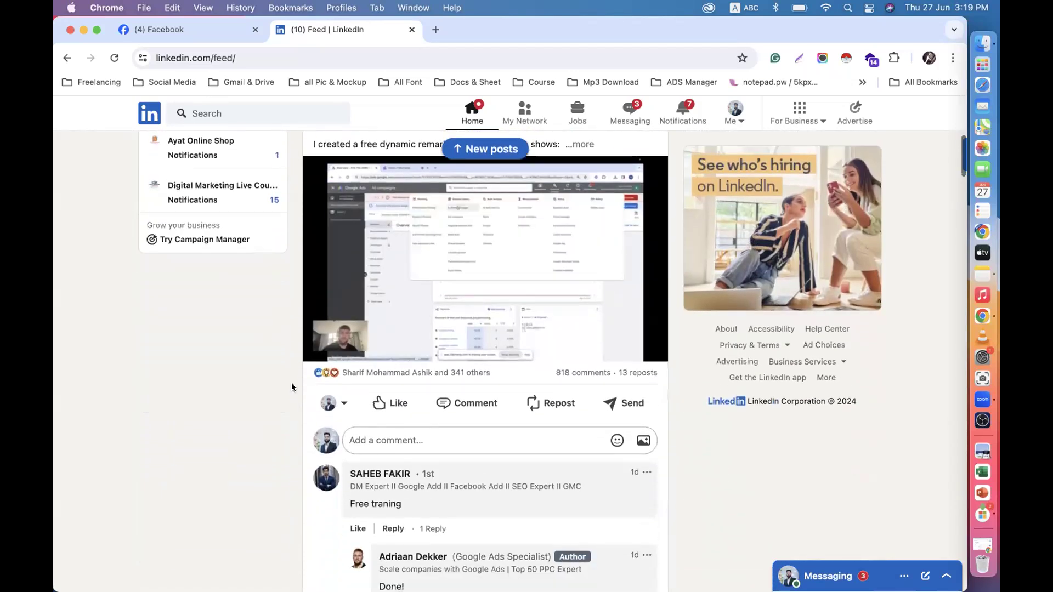
{"action": "scroll", "coordinate": [291, 387], "scroll_direction": "up", "scroll_amount": 10}
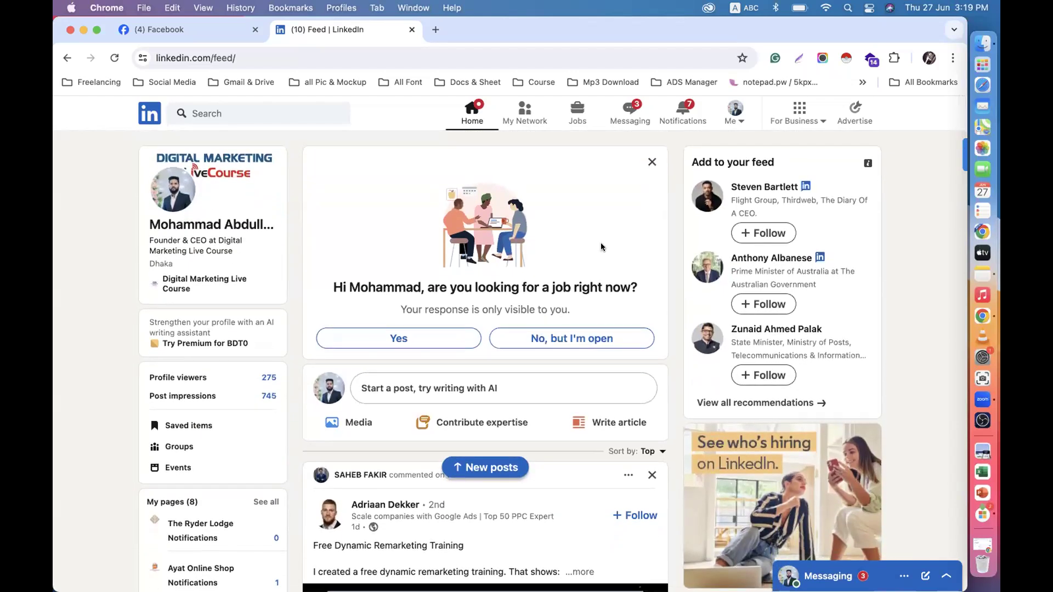
{"action": "left_click", "coordinate": [651, 163]}
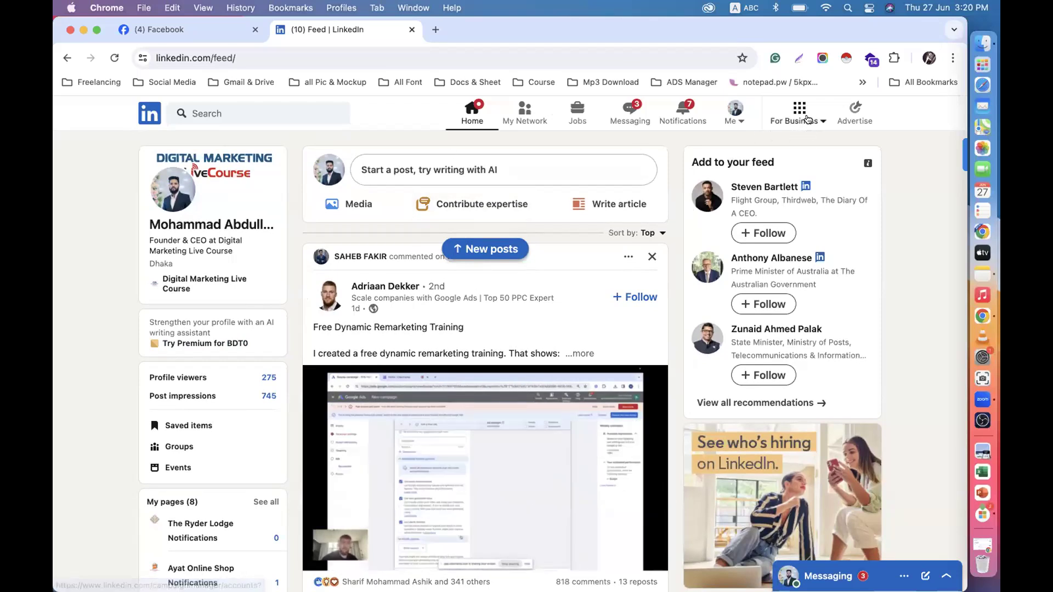
Review LinkedIn's business products and start creating a company page.
{"action": "left_click", "coordinate": [797, 117]}
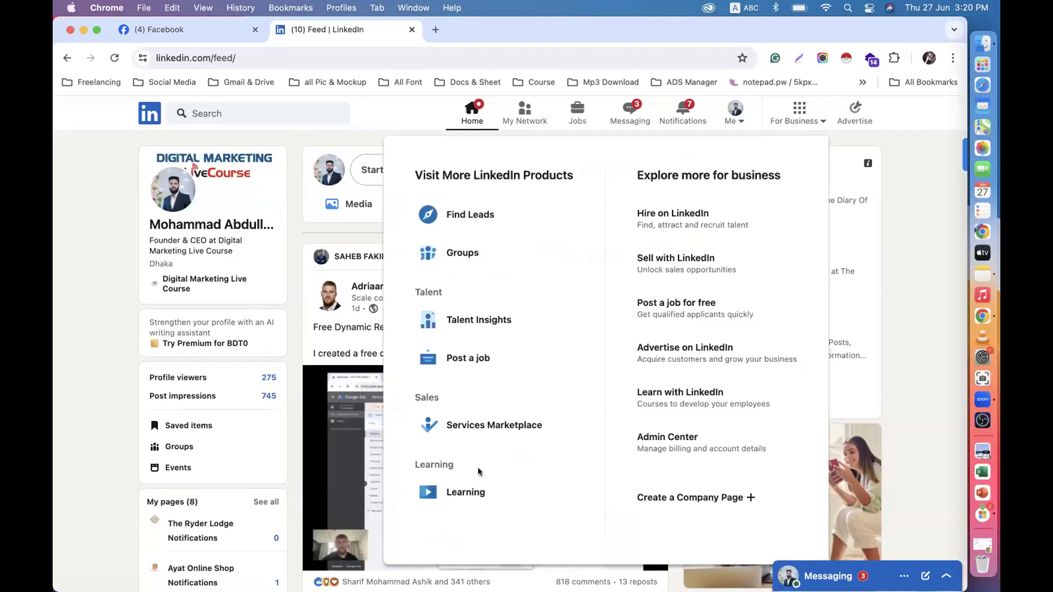
{"action": "scroll", "coordinate": [477, 406], "scroll_direction": "down", "scroll_amount": 3}
{"action": "scroll", "coordinate": [478, 420], "scroll_direction": "up", "scroll_amount": 3}
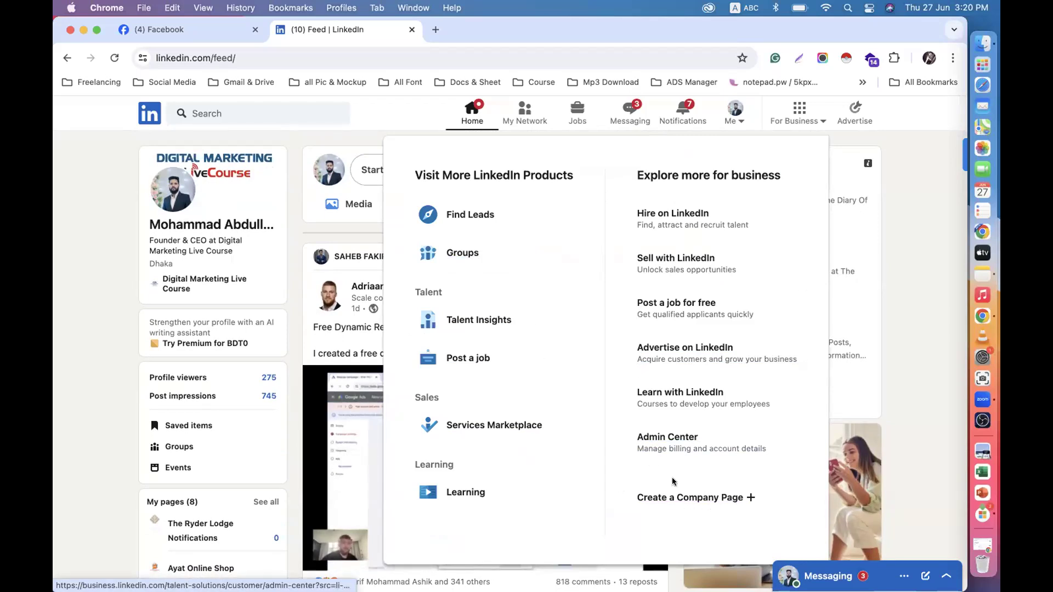
{"action": "left_click", "coordinate": [681, 498]}
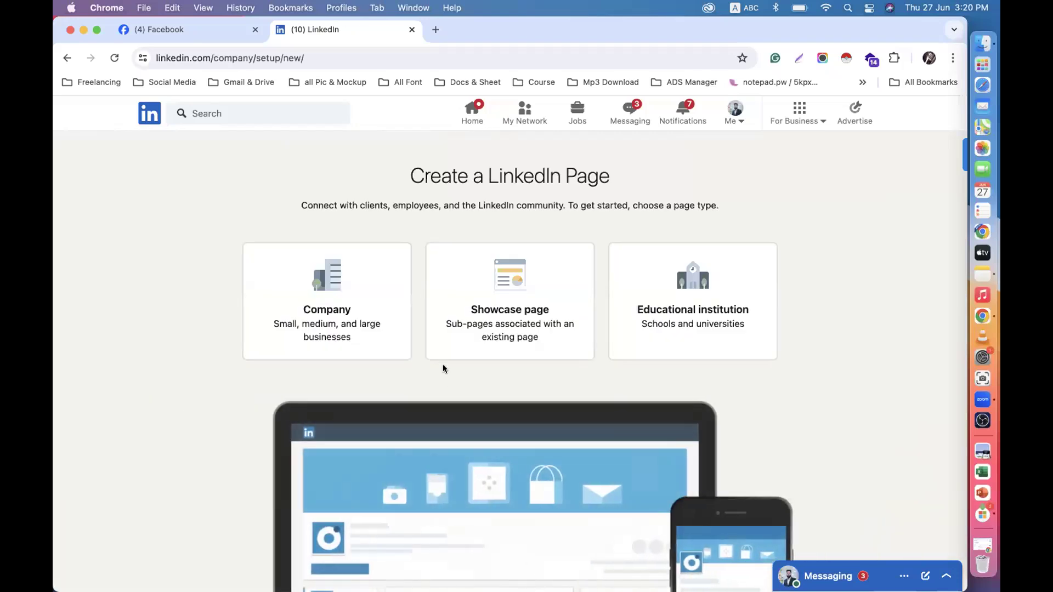
Review the available page types and choose Company for the new LinkedIn page.
{"action": "scroll", "coordinate": [527, 340], "scroll_direction": "down", "scroll_amount": 3}
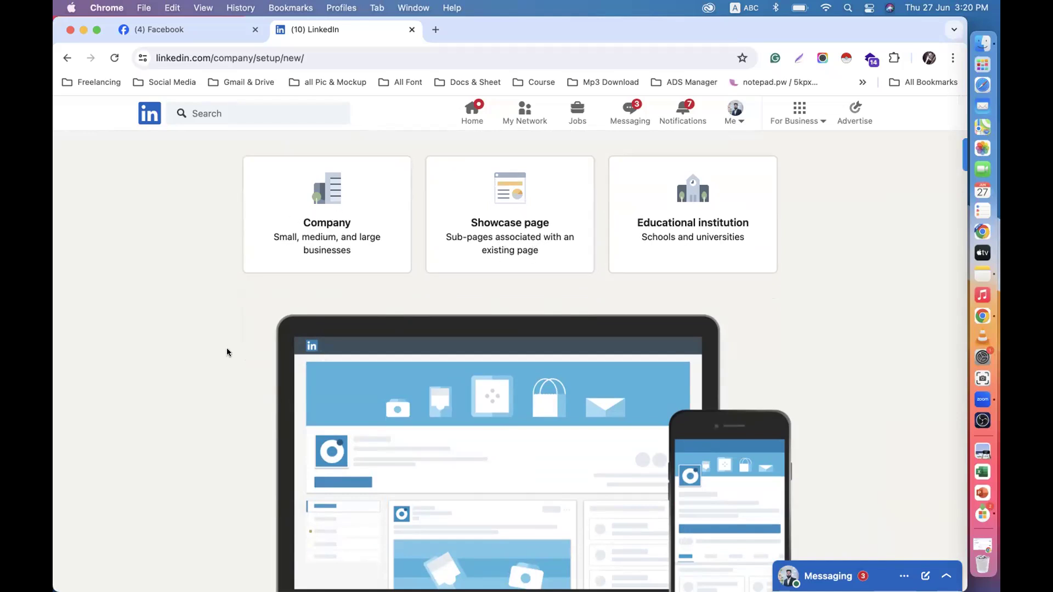
{"action": "scroll", "coordinate": [261, 315], "scroll_direction": "up", "scroll_amount": 3}
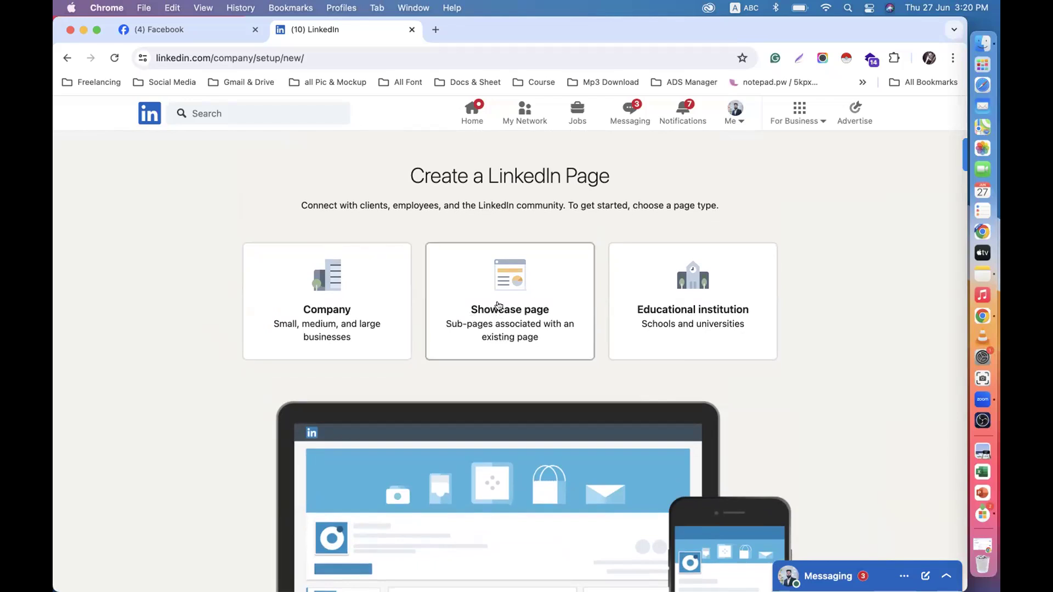
{"action": "scroll", "coordinate": [507, 282], "scroll_direction": "down", "scroll_amount": 3}
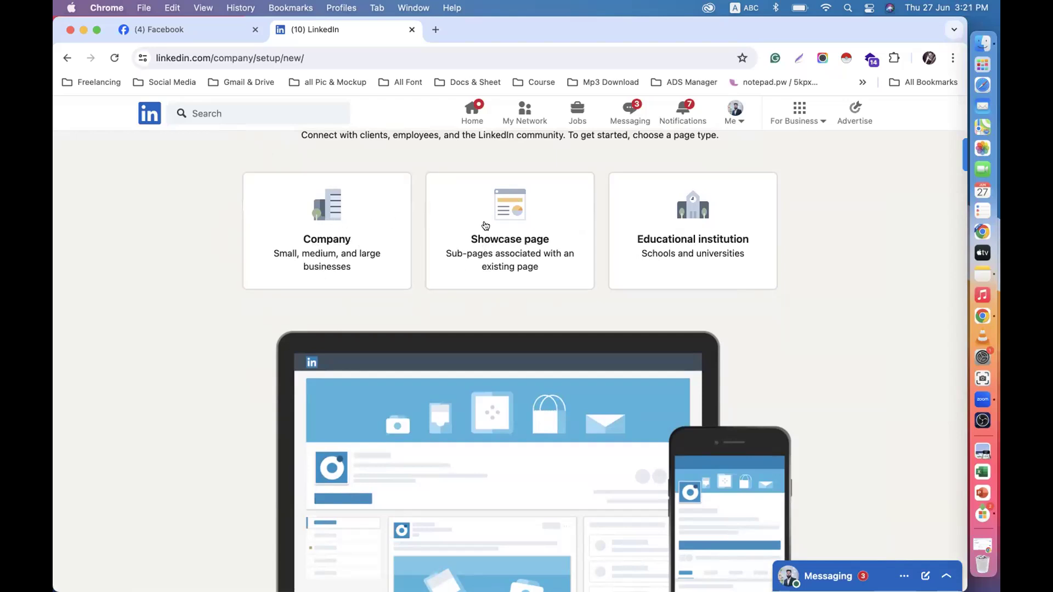
{"action": "left_click", "coordinate": [331, 201]}
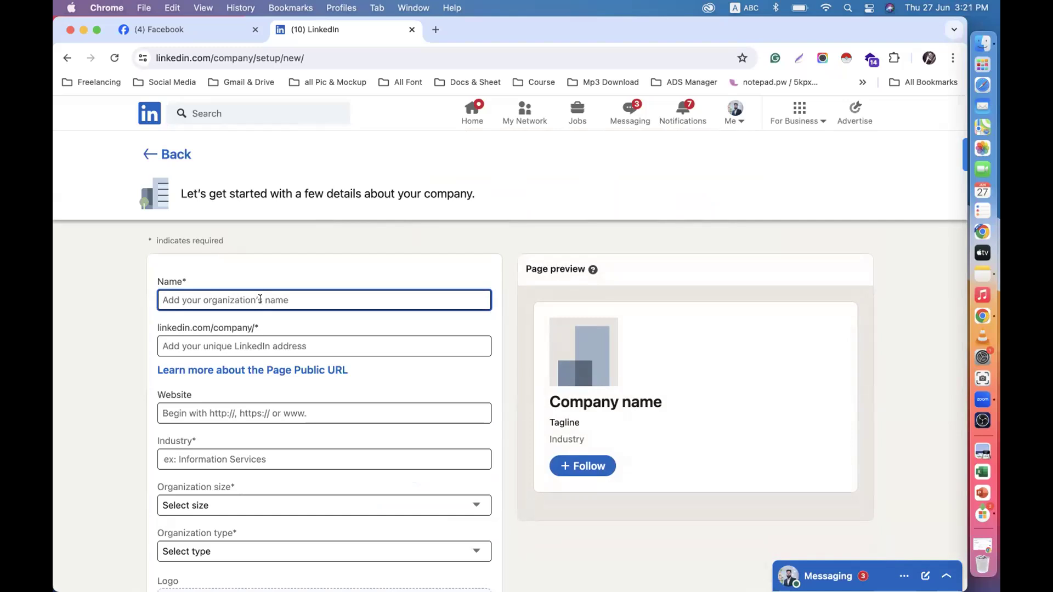
Examine the company details form from the name field through the logo, tagline and authorization checkbox.
{"action": "scroll", "coordinate": [260, 299], "scroll_direction": "down", "scroll_amount": 2}
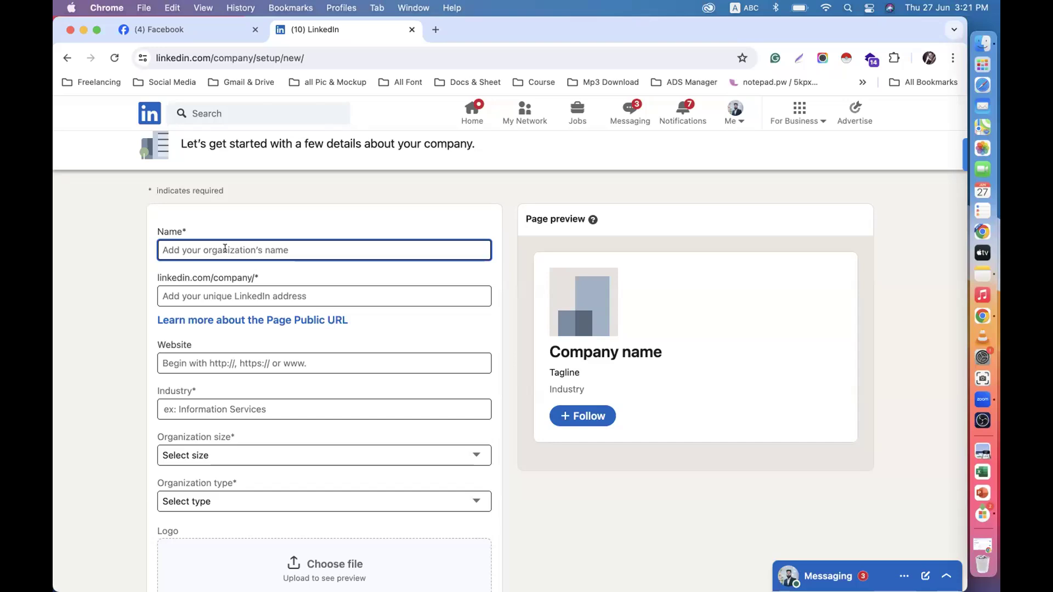
{"action": "scroll", "coordinate": [224, 248], "scroll_direction": "down", "scroll_amount": 3}
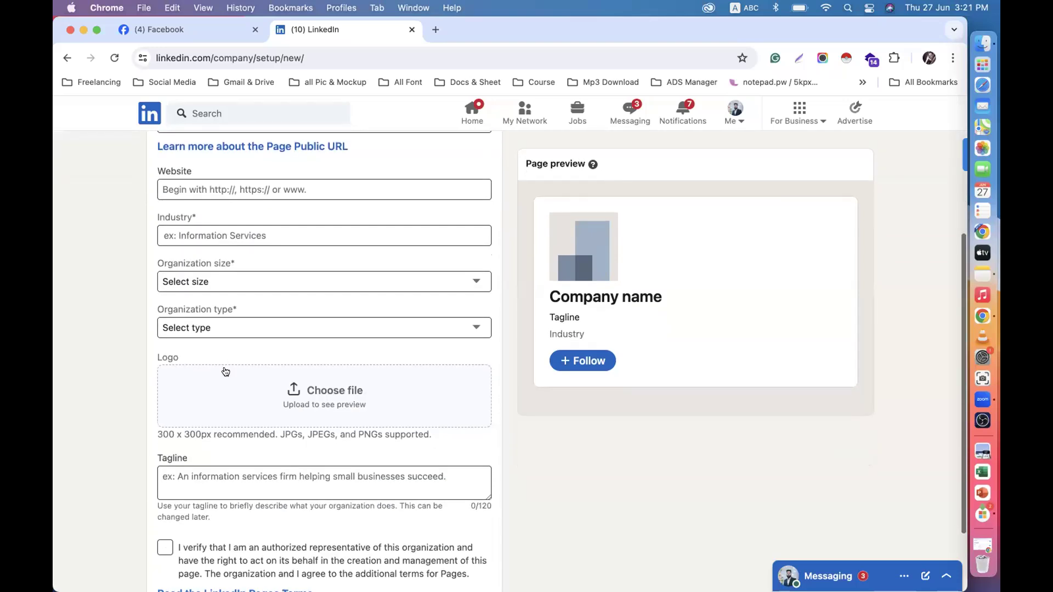
{"action": "scroll", "coordinate": [234, 333], "scroll_direction": "up", "scroll_amount": 4}
{"action": "scroll", "coordinate": [331, 405], "scroll_direction": "down", "scroll_amount": 5}
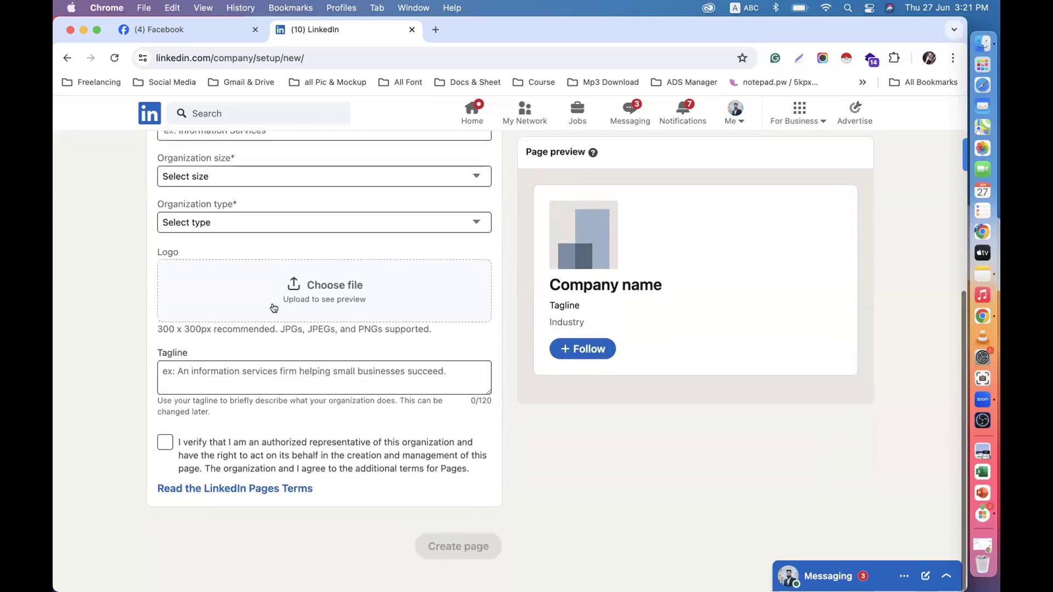
{"action": "scroll", "coordinate": [331, 404], "scroll_direction": "up", "scroll_amount": 5}
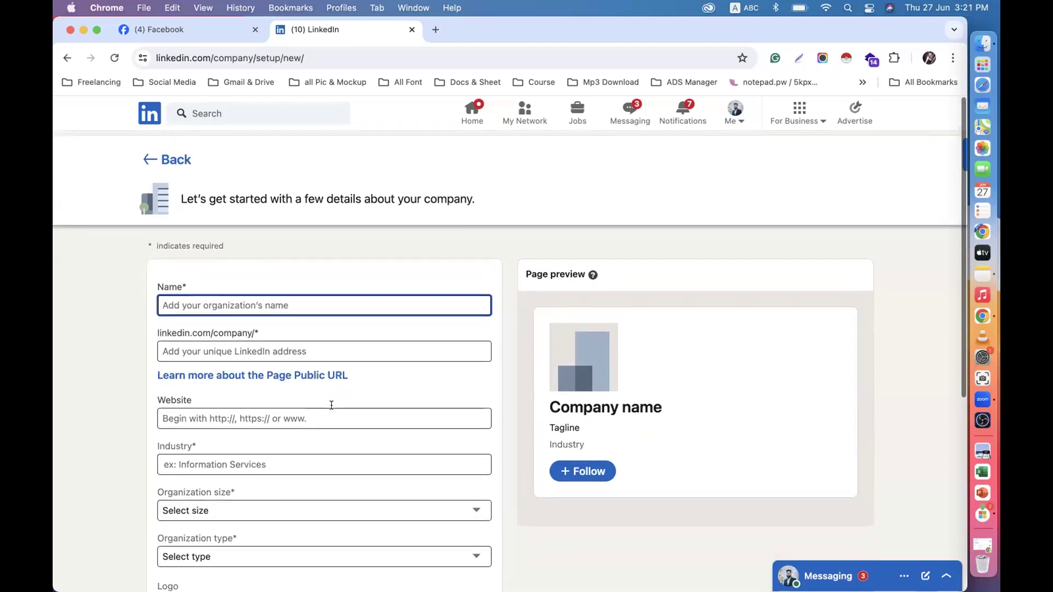
{"action": "left_click", "coordinate": [250, 296]}
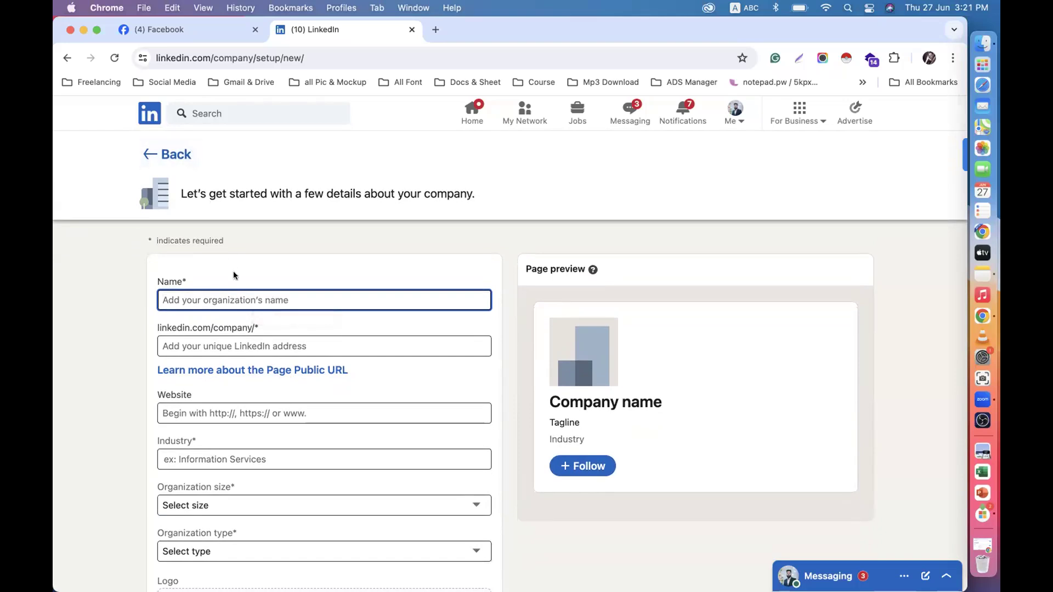
{"action": "scroll", "coordinate": [256, 347], "scroll_direction": "down", "scroll_amount": 5}
{"action": "scroll", "coordinate": [257, 349], "scroll_direction": "up", "scroll_amount": 1}
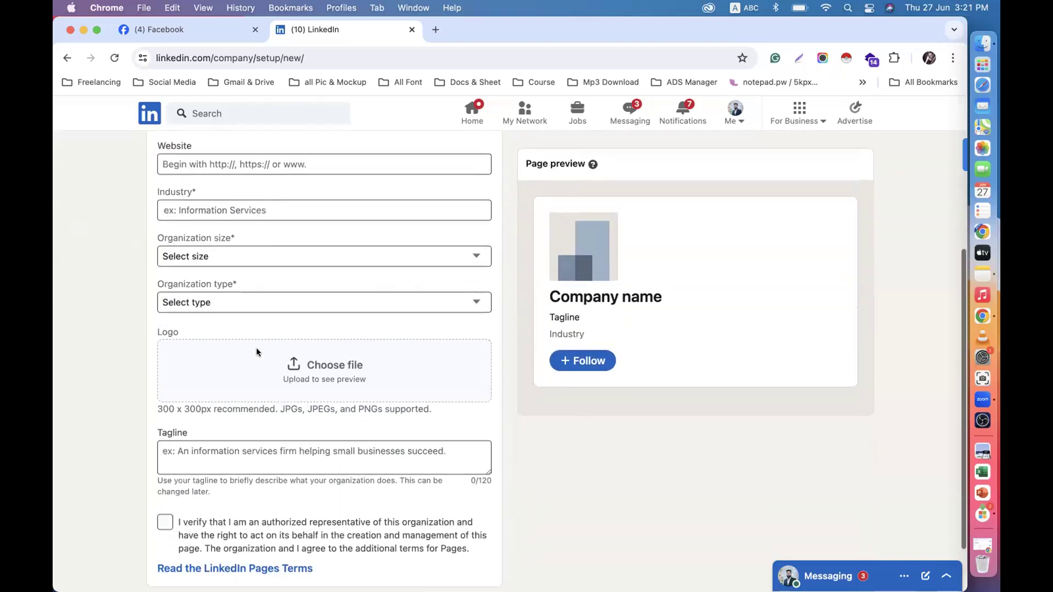
{"action": "scroll", "coordinate": [256, 350], "scroll_direction": "up", "scroll_amount": 4}
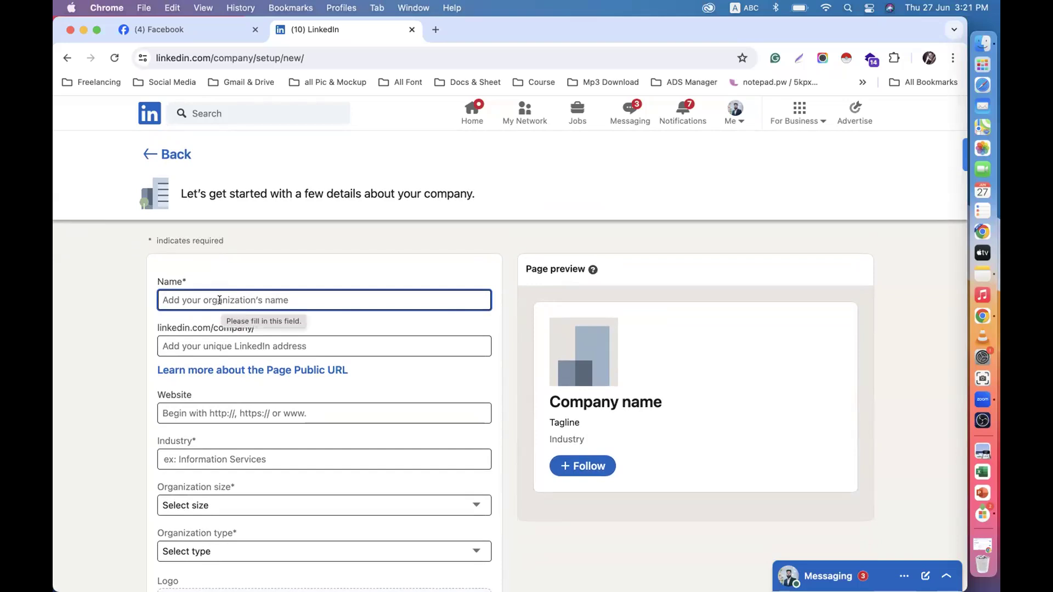
{"action": "scroll", "coordinate": [219, 300], "scroll_direction": "down", "scroll_amount": 1}
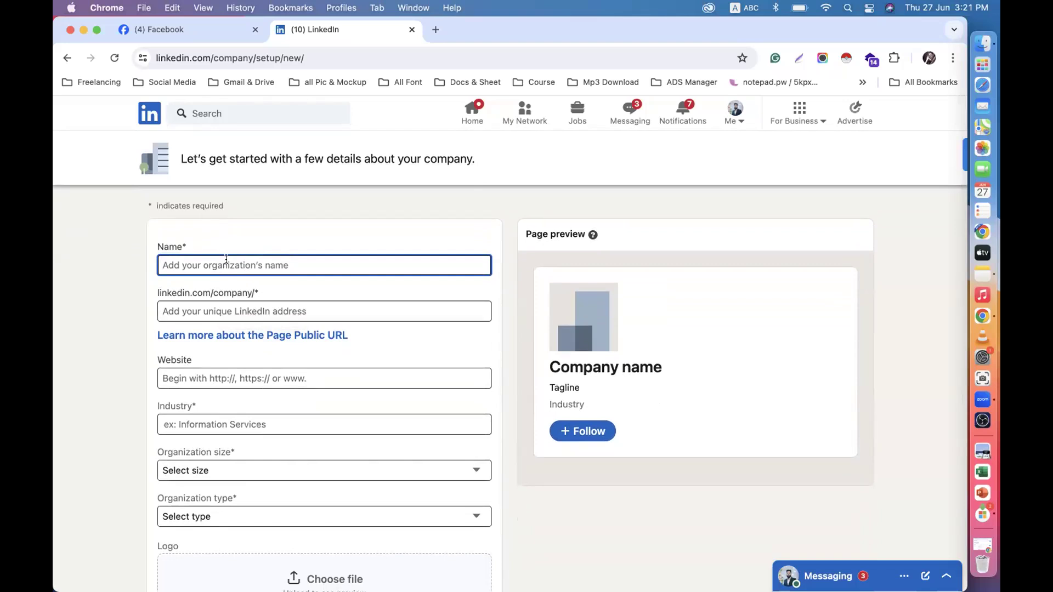
Copy the full Freelancer Gadget page name from Facebook into the Name field of the LinkedIn company form.
{"action": "left_click", "coordinate": [164, 30]}
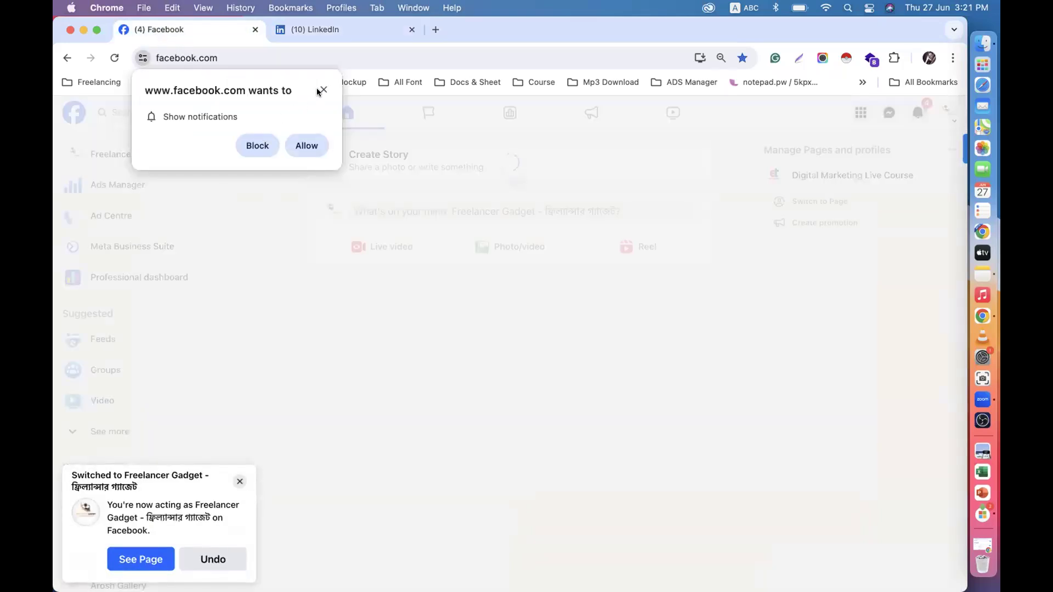
{"action": "left_click", "coordinate": [323, 91]}
{"action": "left_click", "coordinate": [87, 161]}
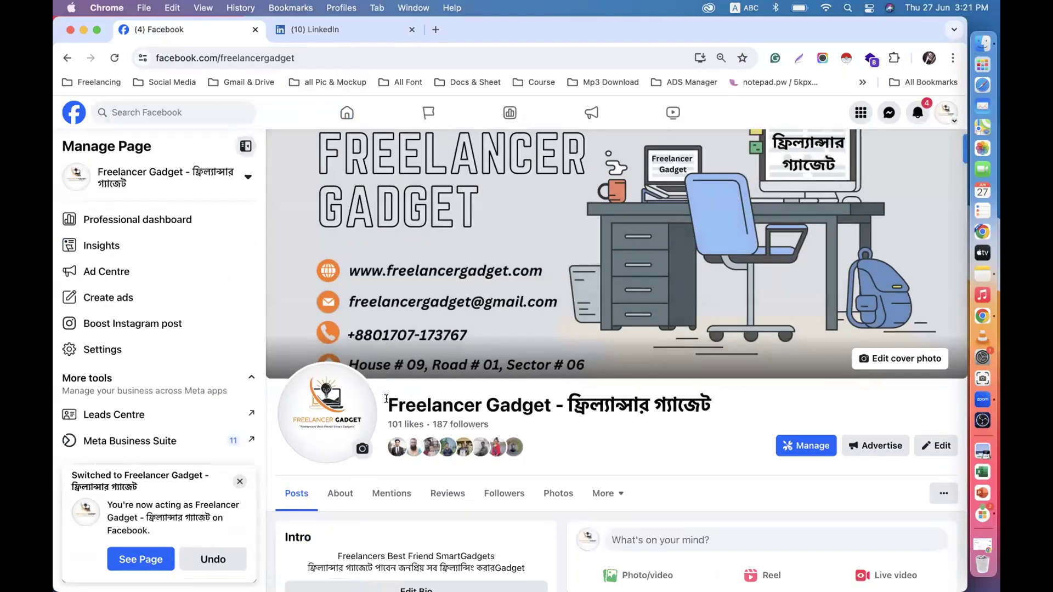
{"action": "left_click_drag", "start_coordinate": [386, 399], "coordinate": [737, 405]}
{"action": "key", "text": "super+c"}
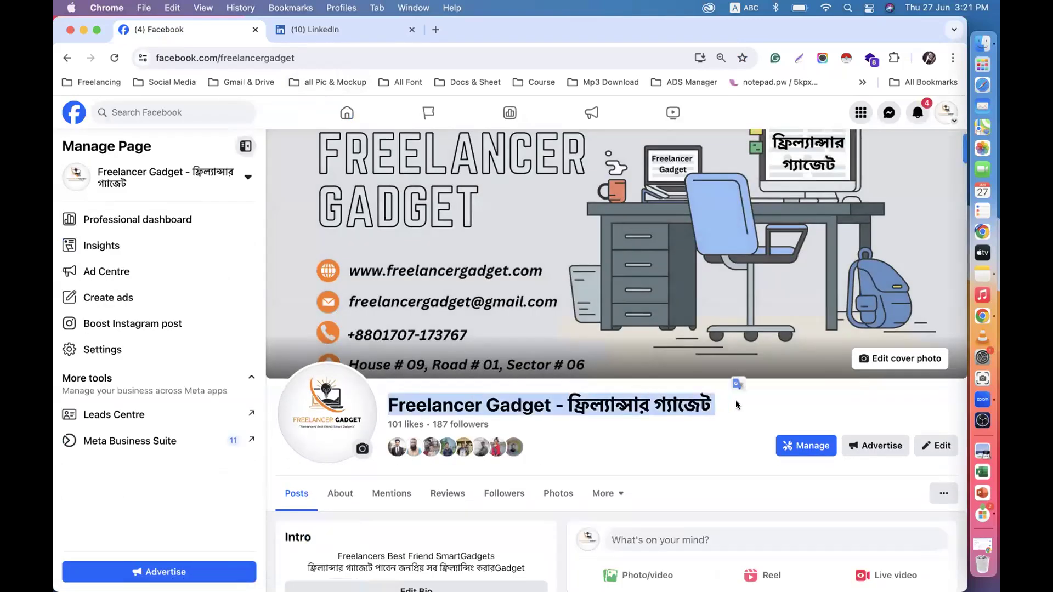
{"action": "left_click", "coordinate": [315, 29]}
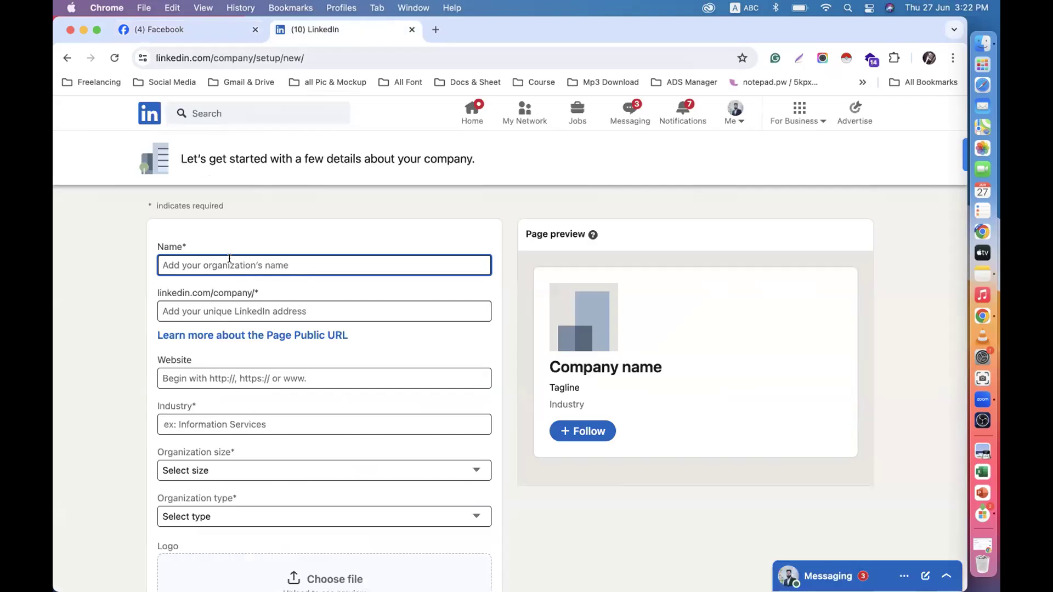
{"action": "key", "text": "super+v"}
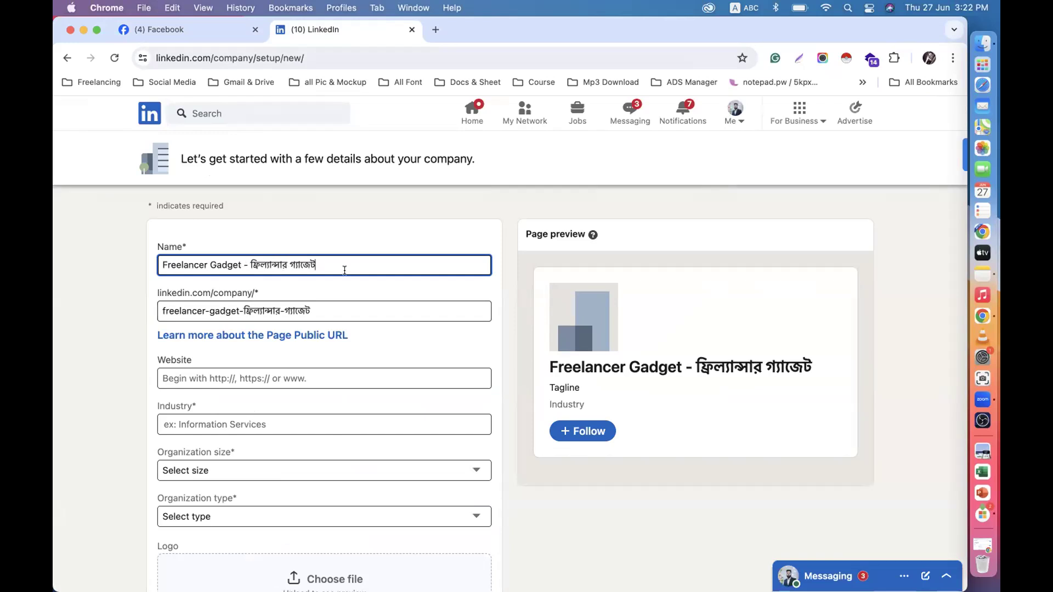
Replace the LinkedIn company address with the Facebook page's handle, freelancergadget.
{"action": "left_click_drag", "start_coordinate": [160, 261], "coordinate": [335, 263]}
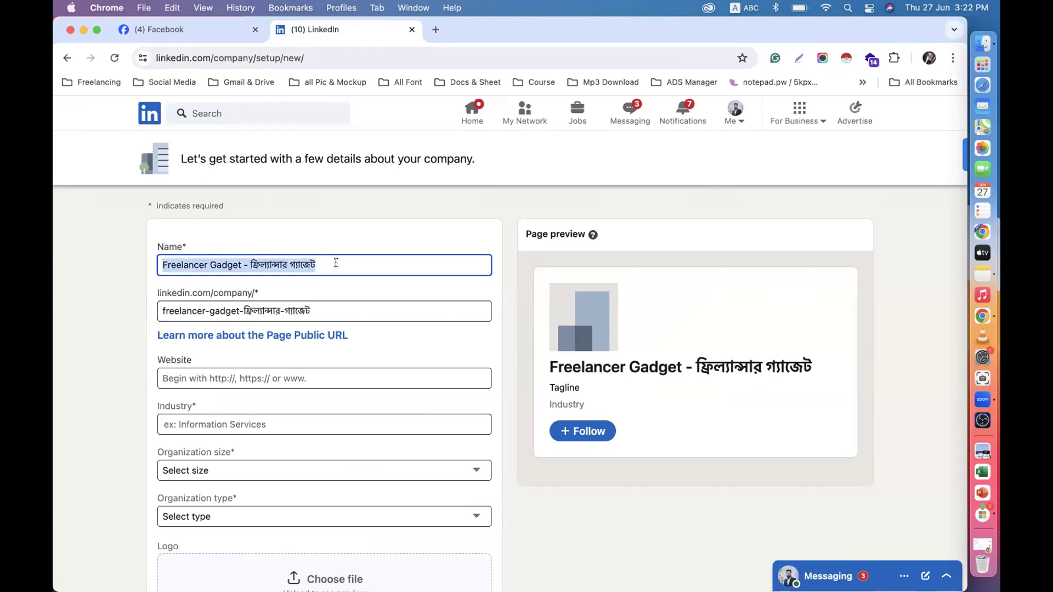
{"action": "left_click_drag", "start_coordinate": [320, 311], "coordinate": [170, 300]}
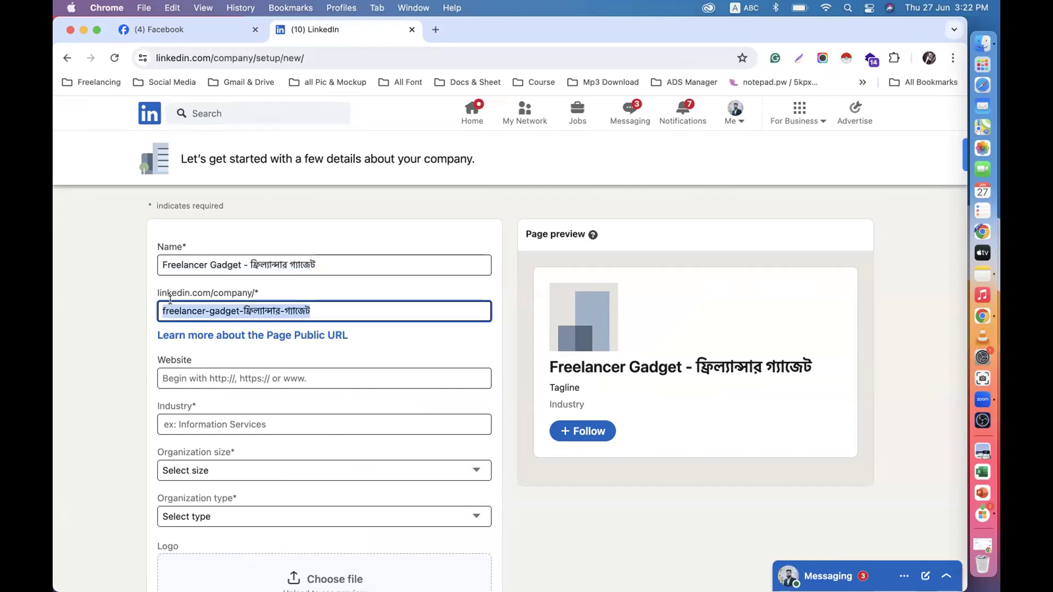
{"action": "left_click", "coordinate": [320, 306]}
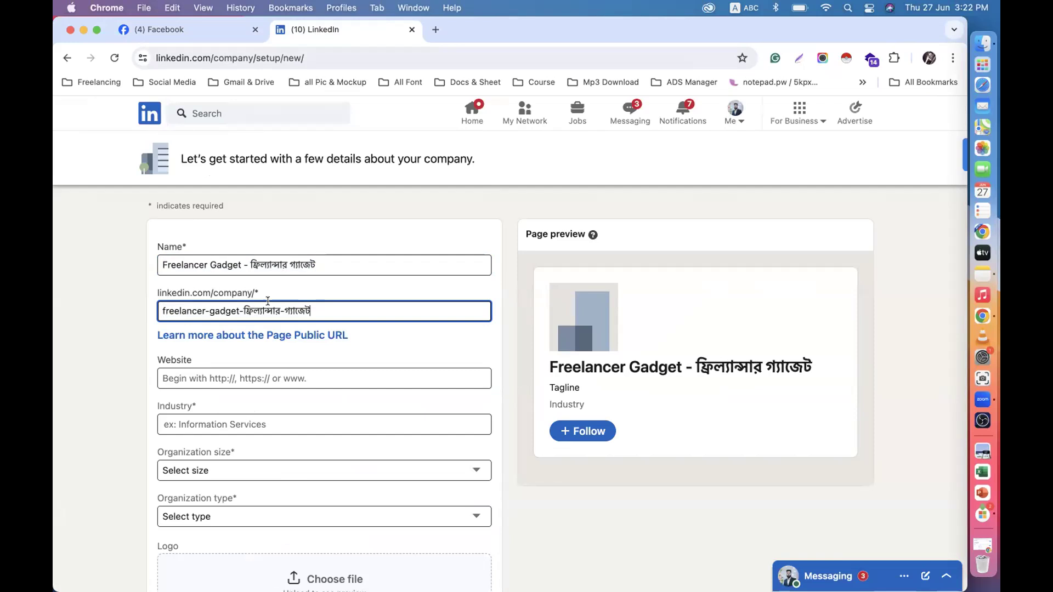
{"action": "left_click", "coordinate": [175, 34]}
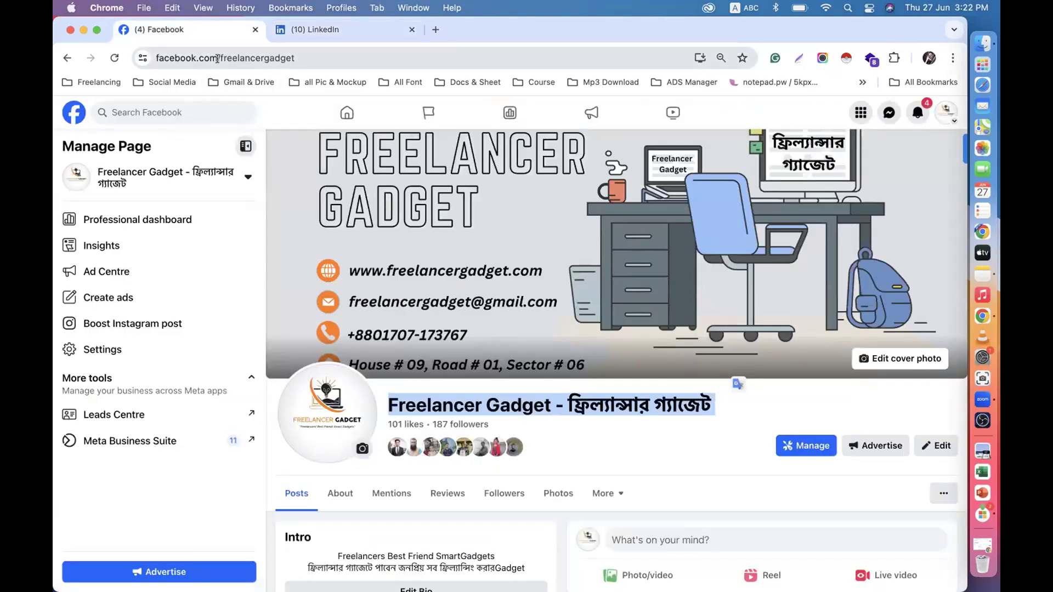
{"action": "left_click_drag", "start_coordinate": [218, 55], "coordinate": [293, 54]}
{"action": "key", "text": "super+c"}
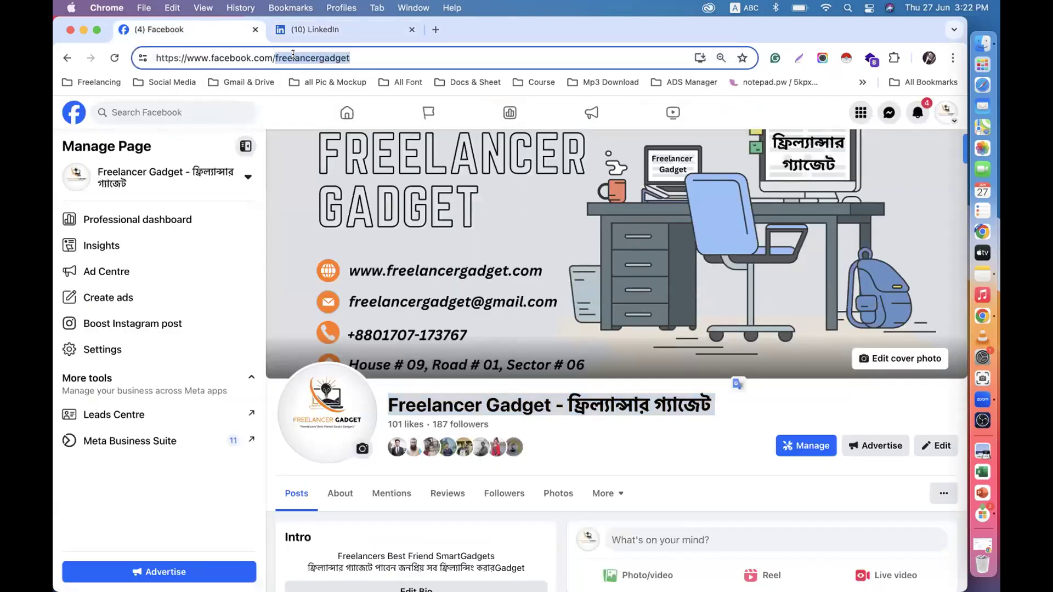
{"action": "left_click", "coordinate": [320, 29]}
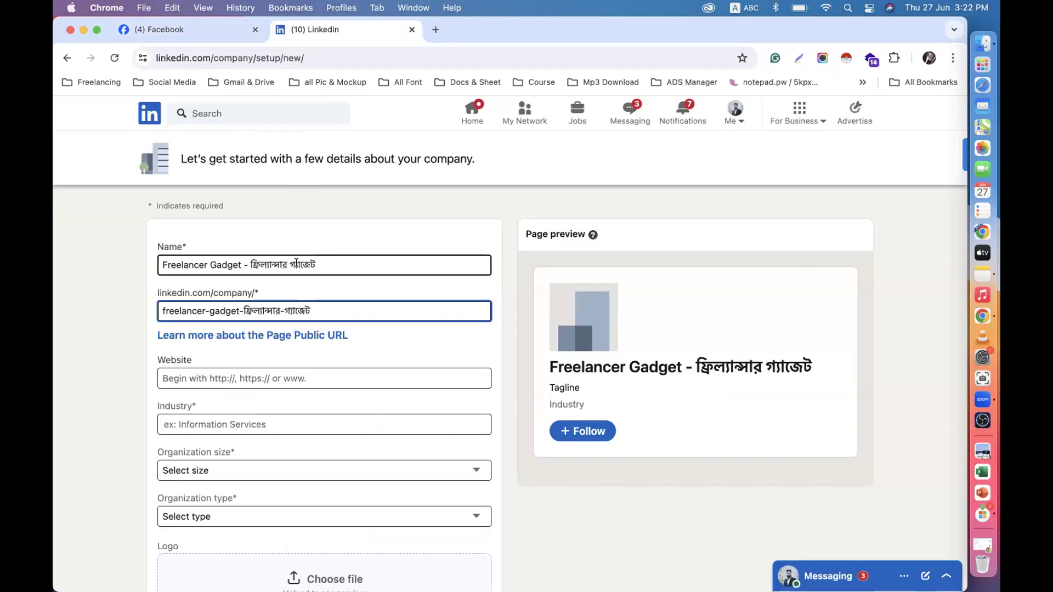
{"action": "left_click_drag", "start_coordinate": [315, 306], "coordinate": [120, 311]}
{"action": "key", "text": "BackSpace"}
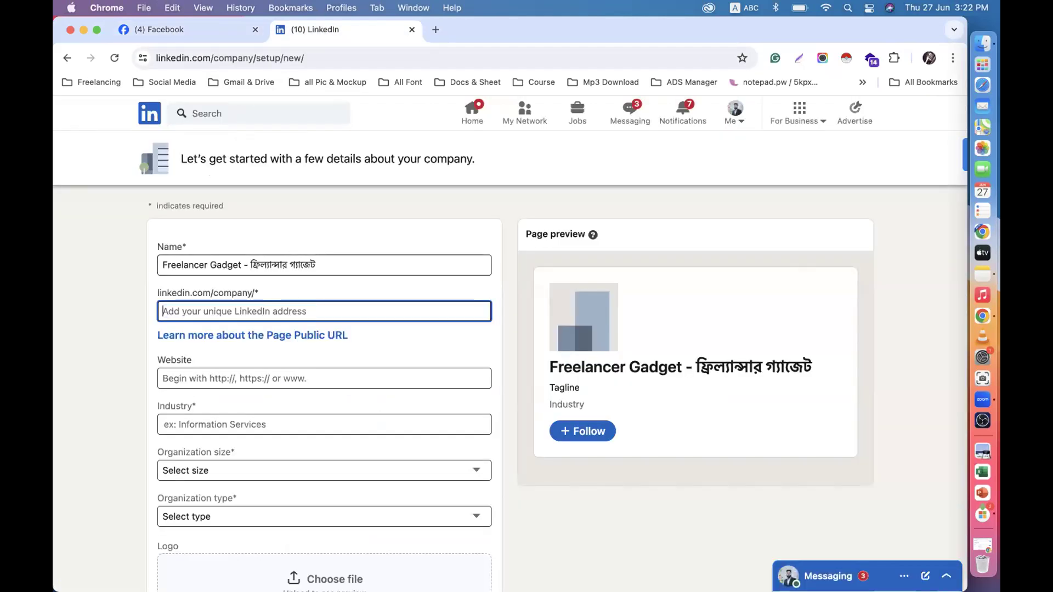
{"action": "key", "text": "super+v"}
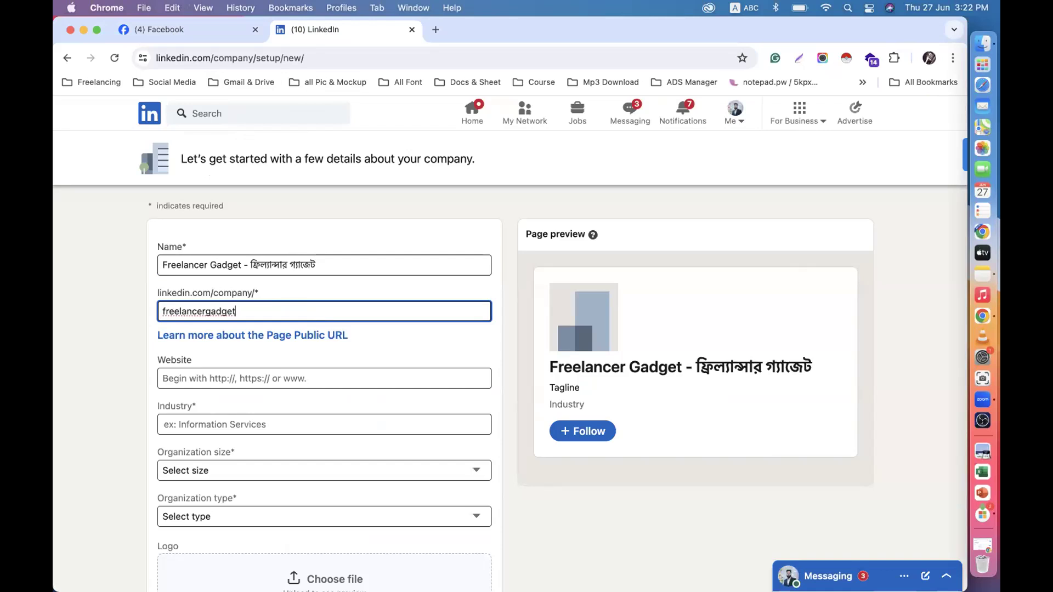
{"action": "left_click", "coordinate": [144, 346]}
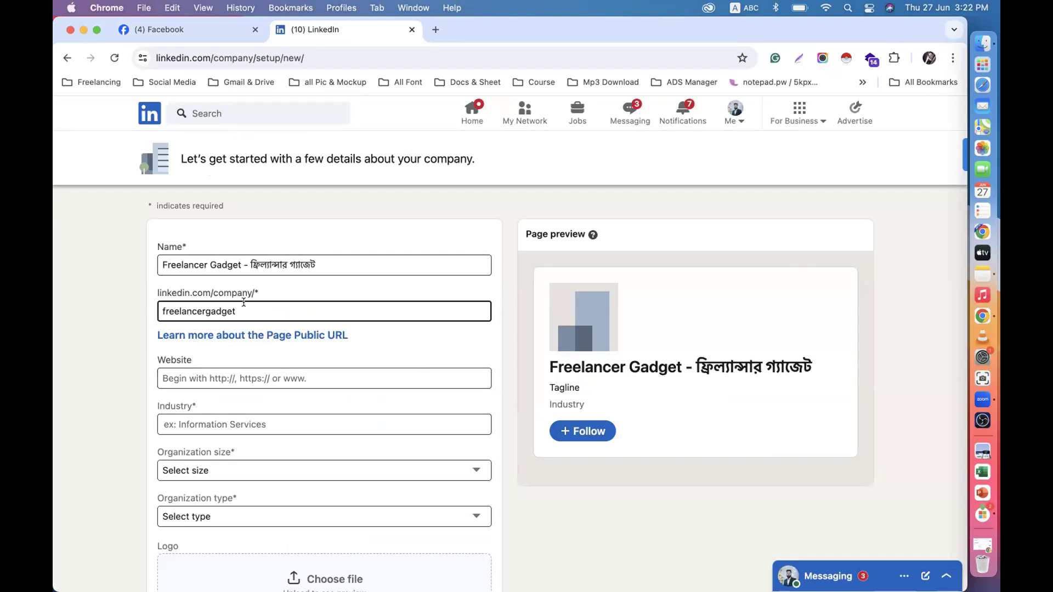
{"action": "scroll", "coordinate": [246, 304], "scroll_direction": "down", "scroll_amount": 3}
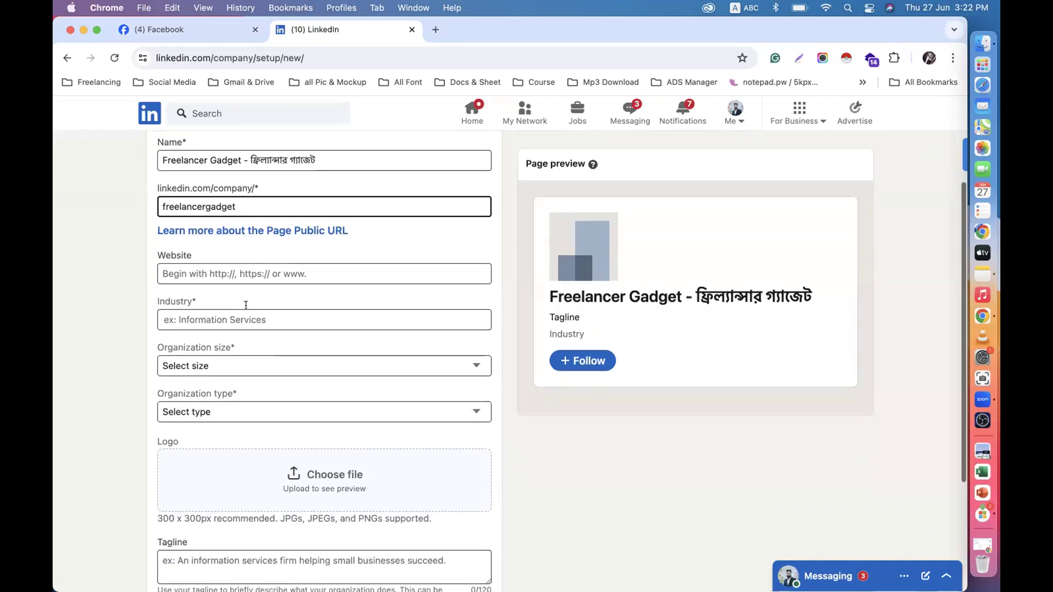
{"action": "left_click", "coordinate": [247, 261]}
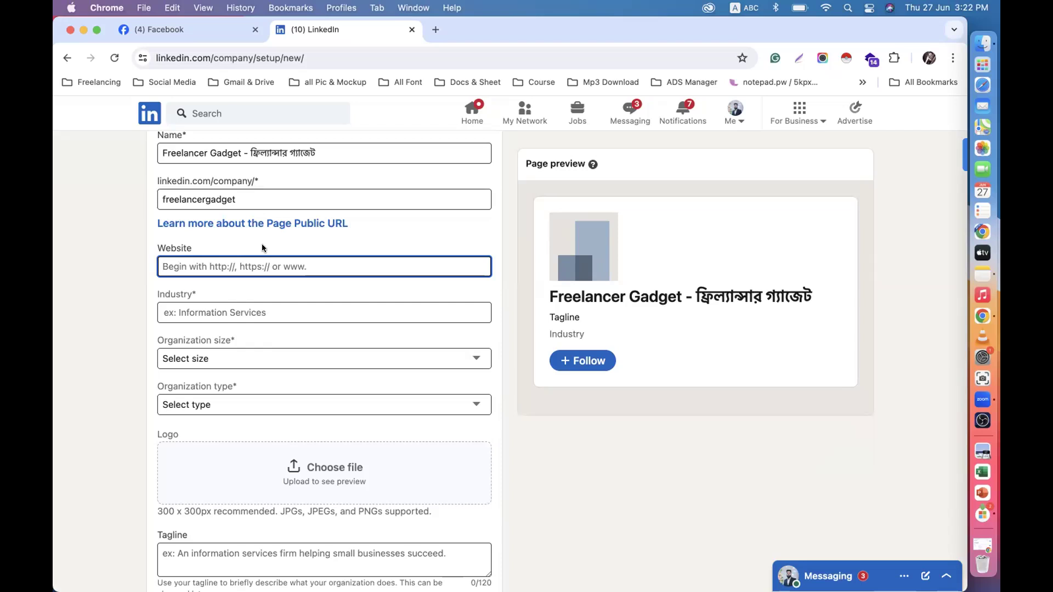
{"action": "left_click", "coordinate": [184, 34]}
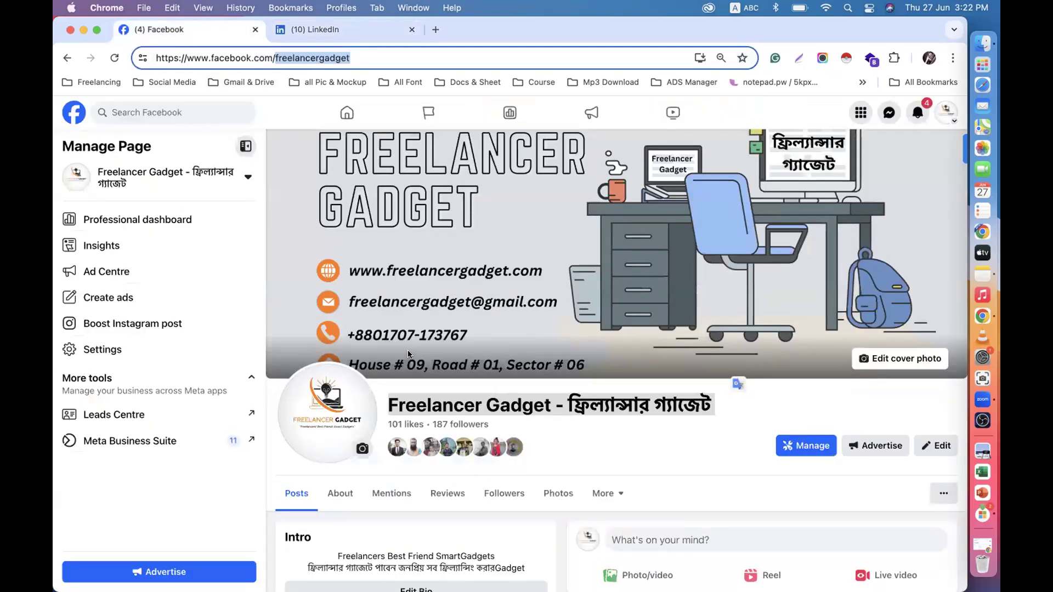
{"action": "scroll", "coordinate": [408, 355], "scroll_direction": "down", "scroll_amount": 6}
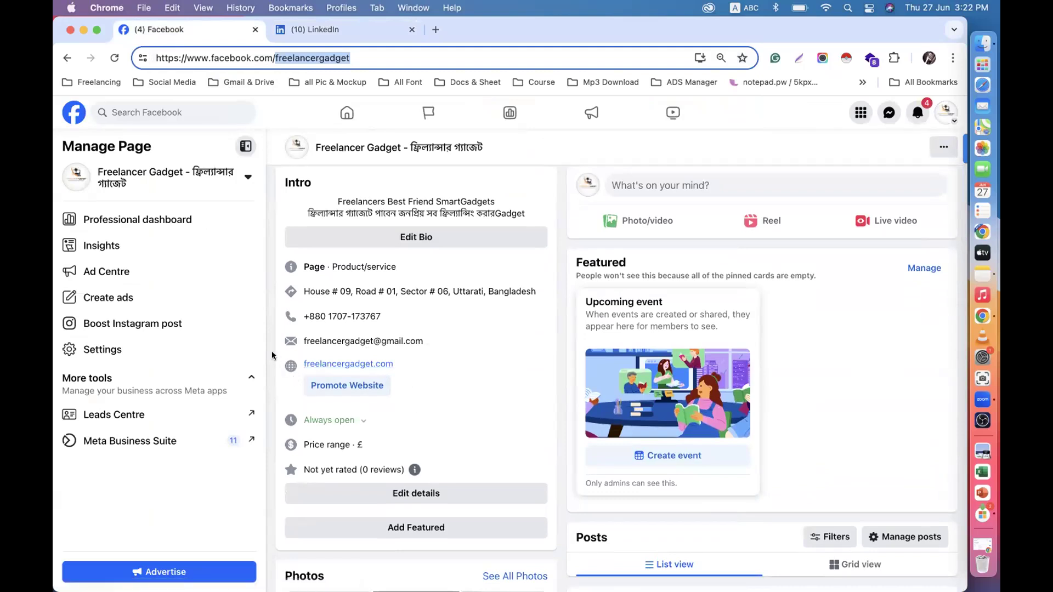
{"action": "left_click_drag", "start_coordinate": [300, 364], "coordinate": [389, 363]}
{"action": "key", "text": "super+c"}
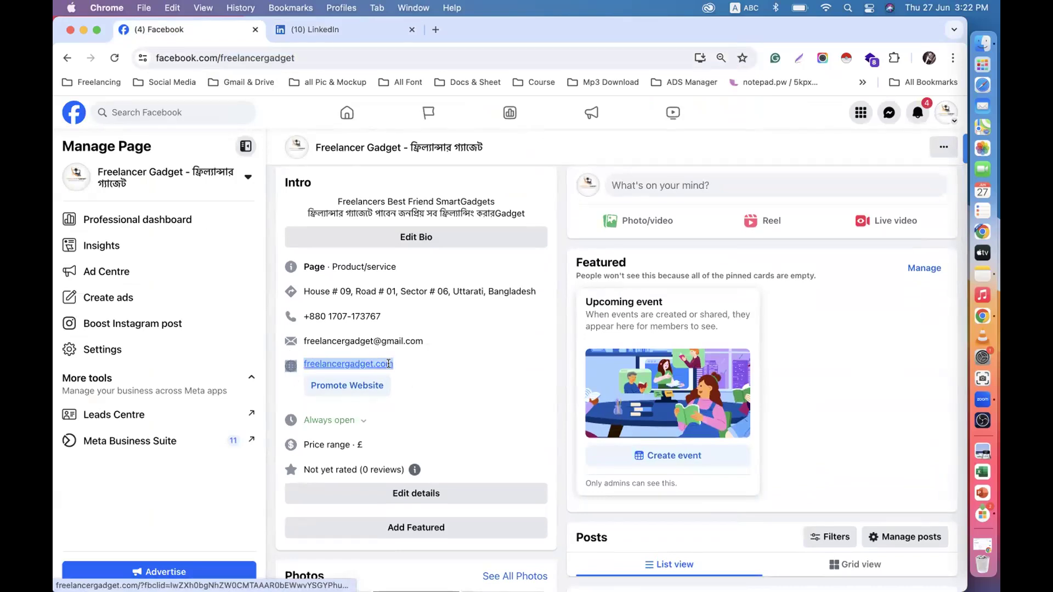
{"action": "left_click", "coordinate": [315, 29]}
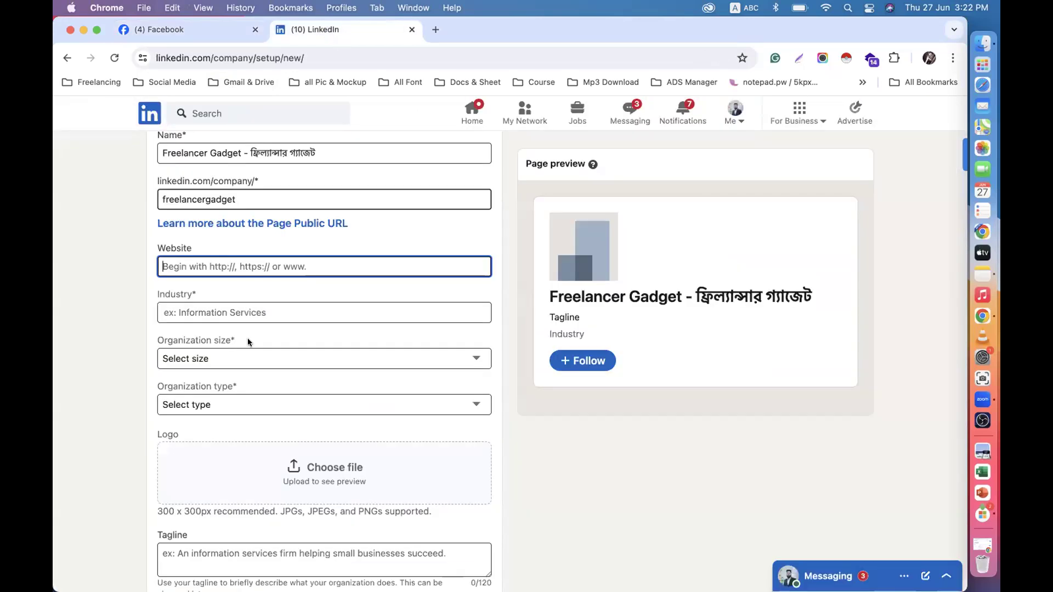
{"action": "key", "text": "super+v"}
{"action": "left_click", "coordinate": [162, 266]}
{"action": "type", "text": "www."}
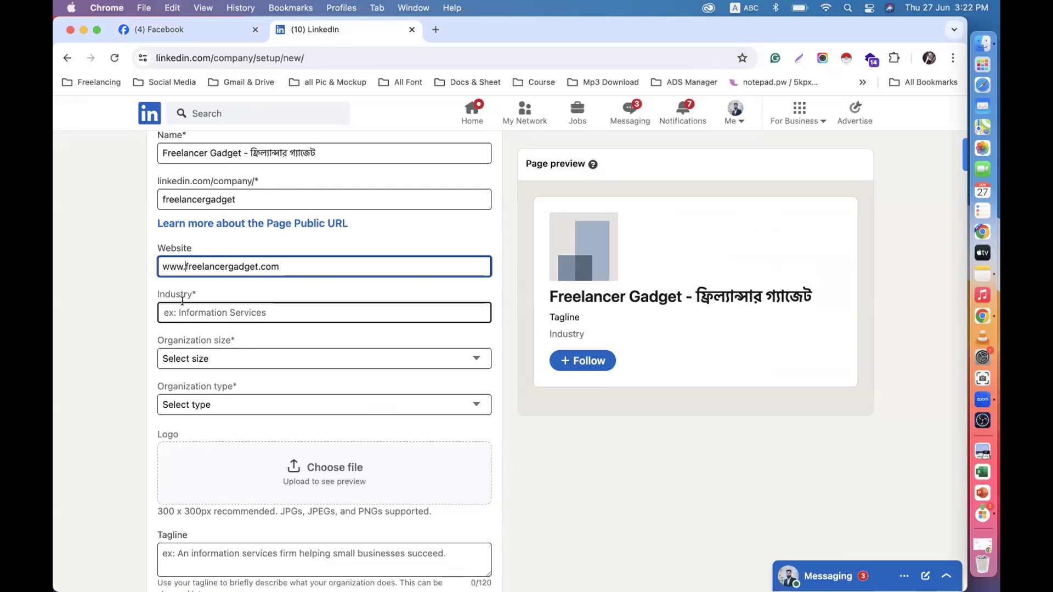
Search the industry suggestions for "retail", "rest" and "gadget".
{"action": "left_click", "coordinate": [233, 303]}
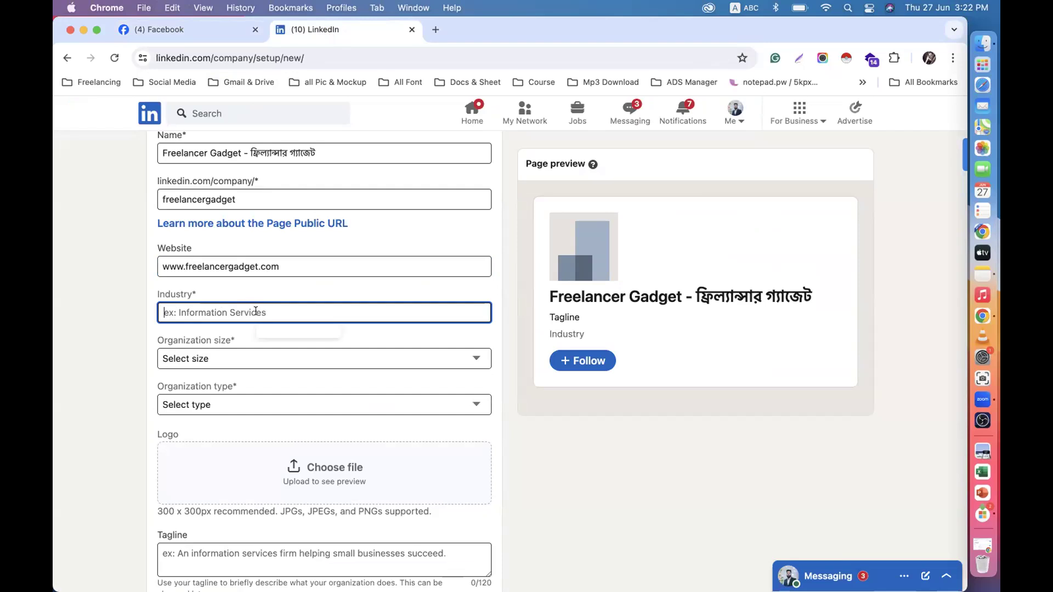
{"action": "type", "text": "retail"}
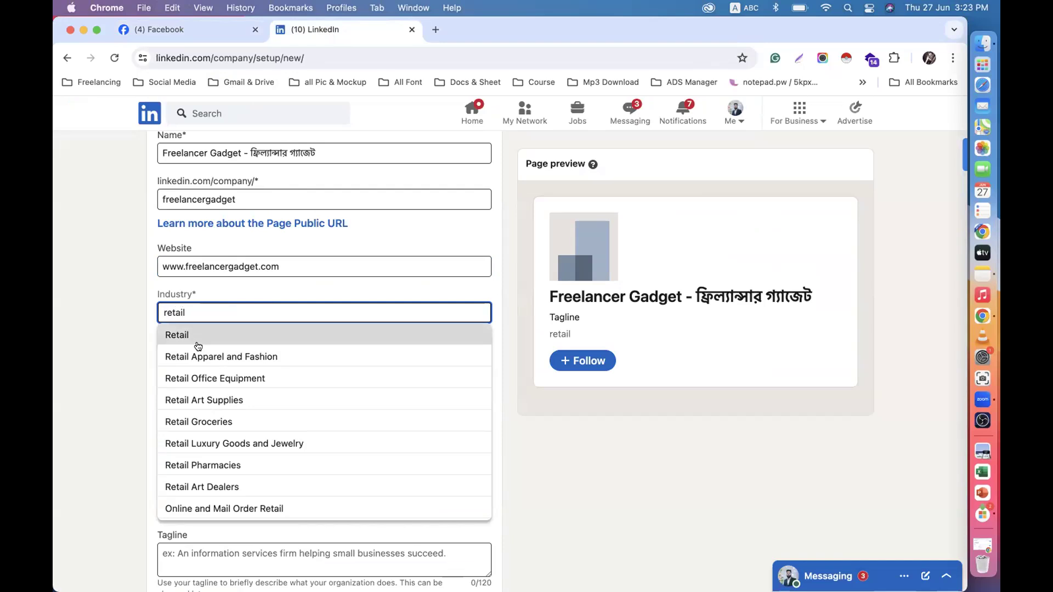
{"action": "left_click_drag", "start_coordinate": [195, 308], "coordinate": [159, 306]}
{"action": "type", "text": "rest"}
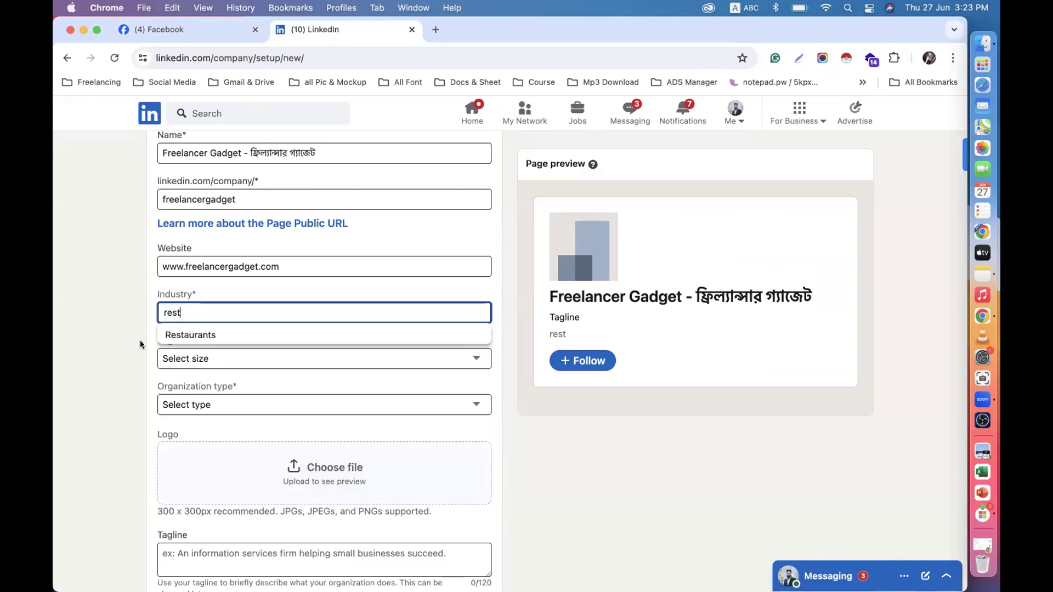
{"action": "left_click_drag", "start_coordinate": [182, 311], "coordinate": [157, 311]}
{"action": "key", "text": "BackSpace"}
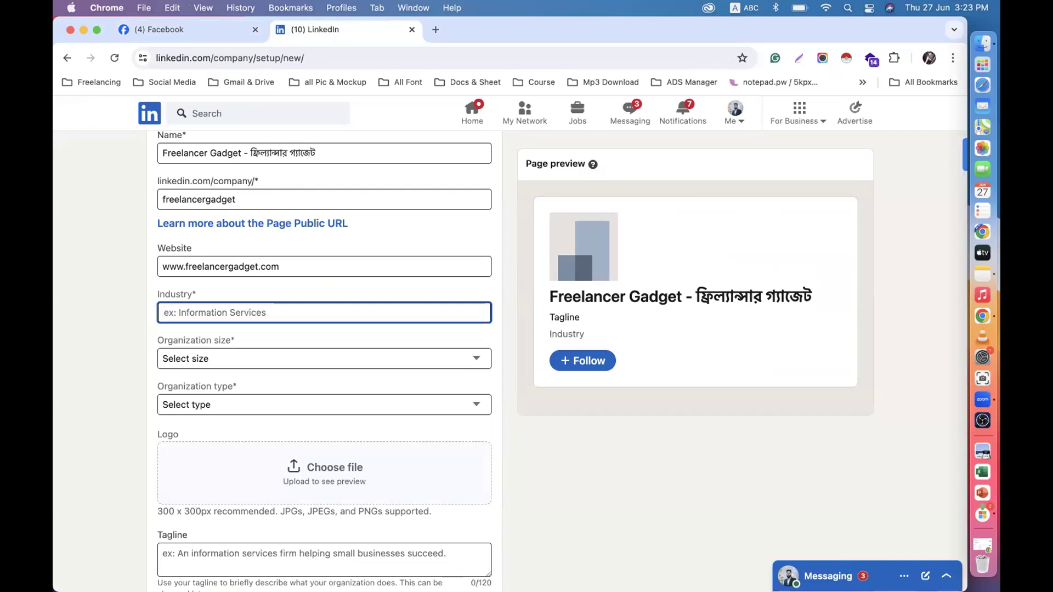
{"action": "type", "text": "retail"}
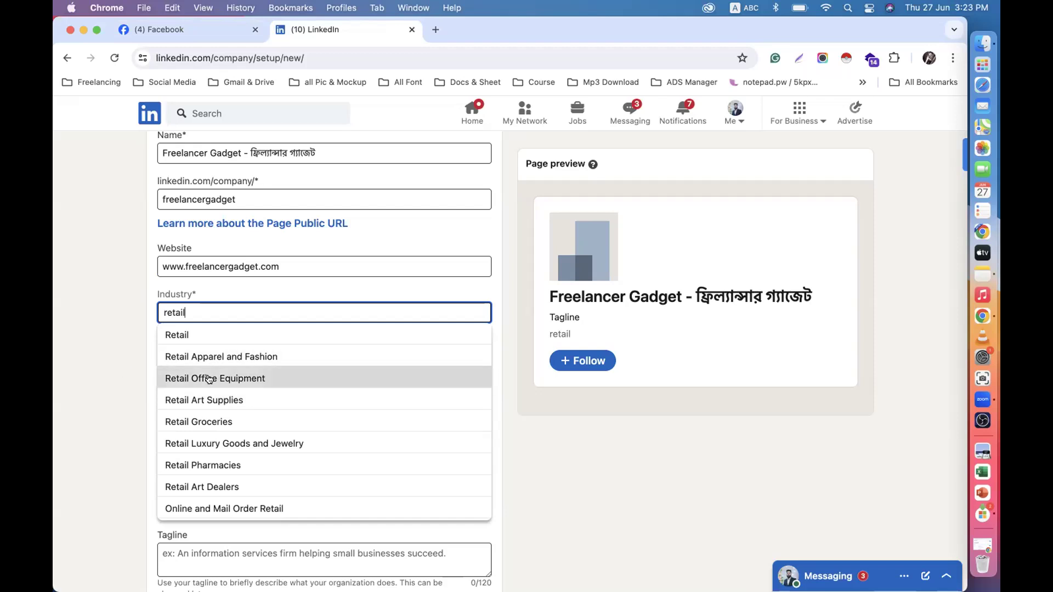
{"action": "left_click_drag", "start_coordinate": [195, 307], "coordinate": [150, 309]}
{"action": "type", "text": "gadget"}
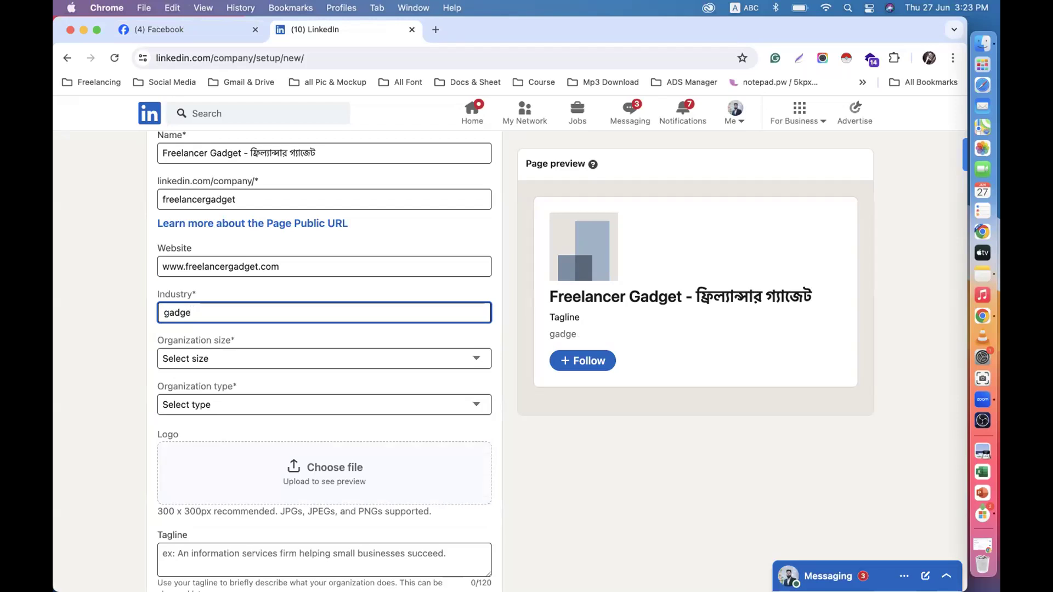
Clear the industry entry and set the company's industry to Retail.
{"action": "key", "text": "BackSpace"}
{"action": "key", "text": "BackSpace"}
{"action": "key", "text": "BackSpace"}
{"action": "key", "text": "BackSpace"}
{"action": "key", "text": "BackSpace"}
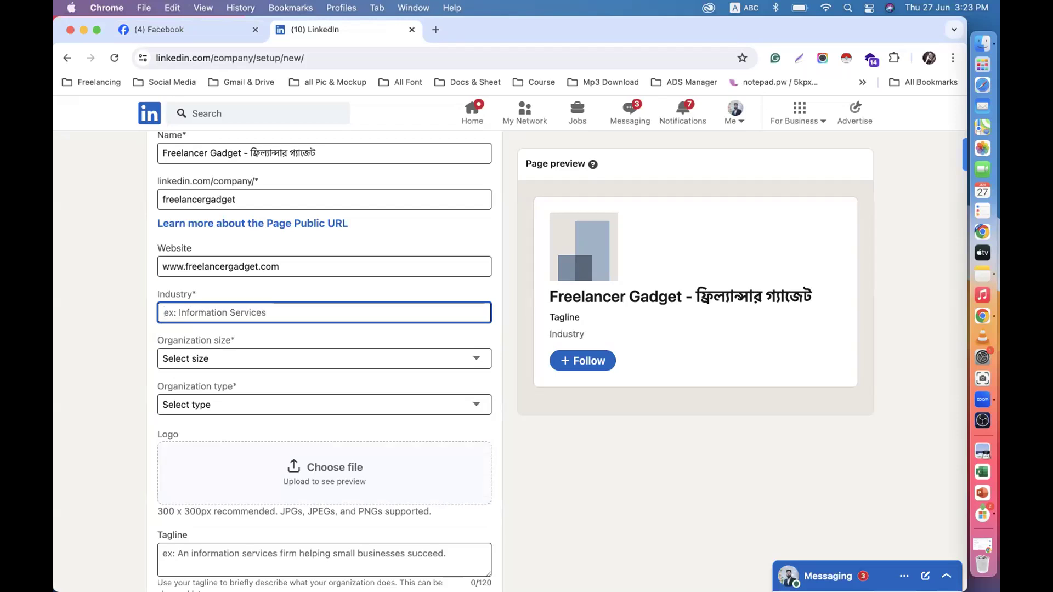
{"action": "type", "text": "retail"}
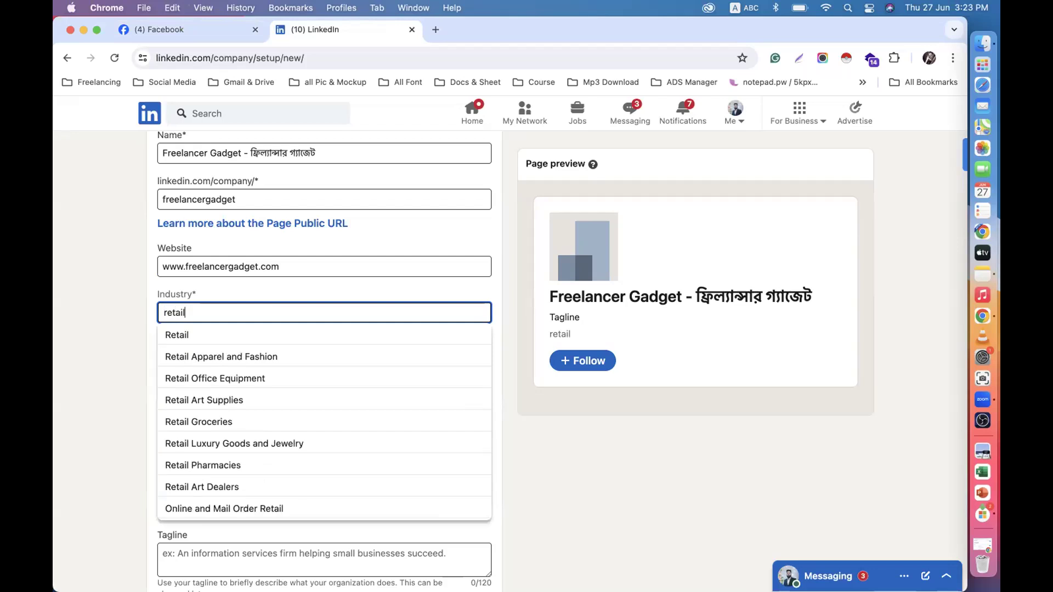
{"action": "left_click", "coordinate": [175, 335]}
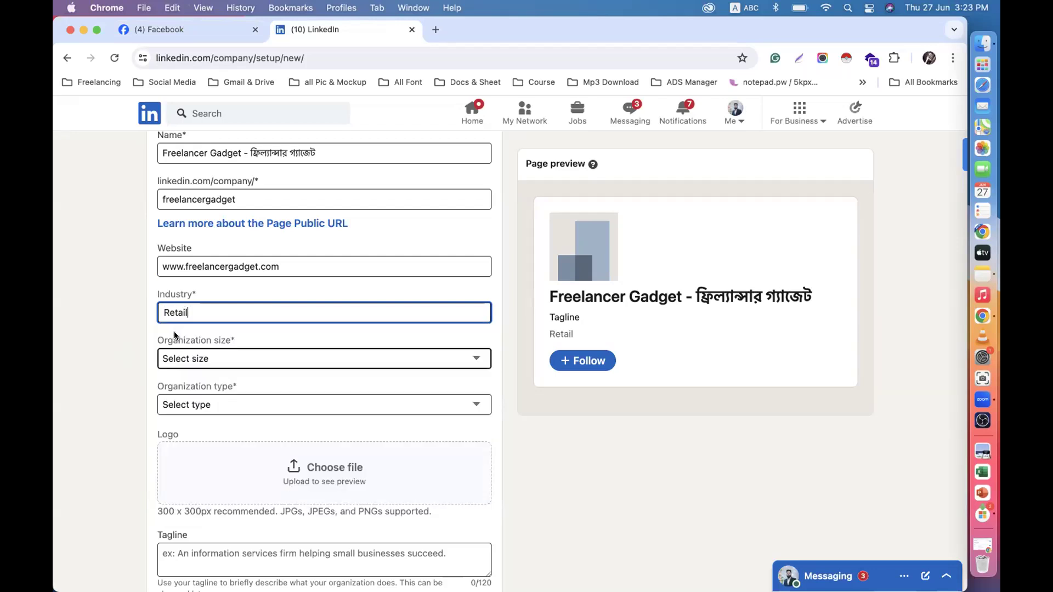
Set the company's organization size to 2–10 employees.
{"action": "left_click", "coordinate": [203, 362]}
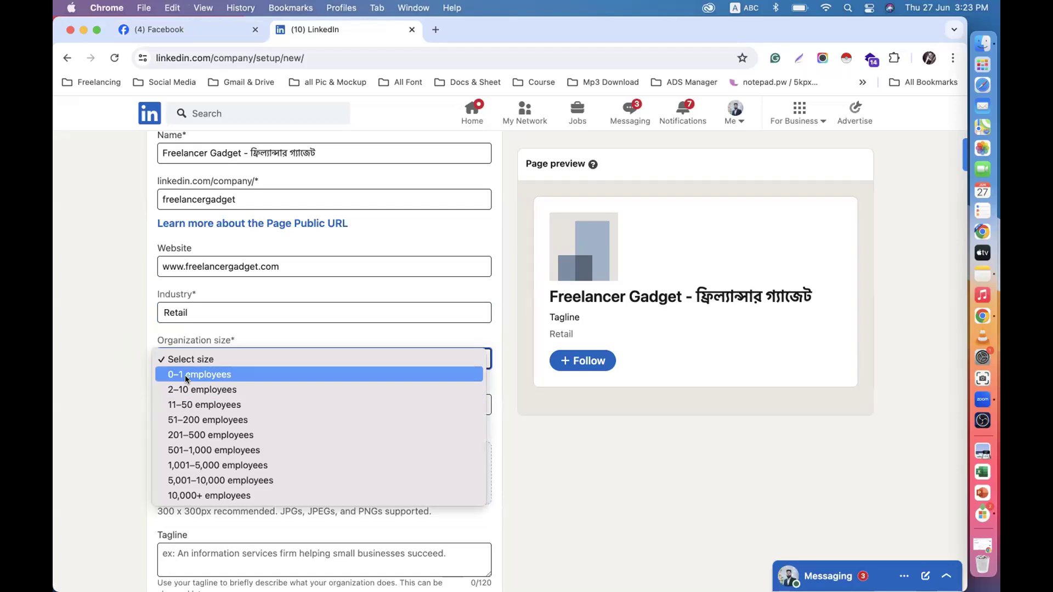
{"action": "left_click", "coordinate": [187, 390]}
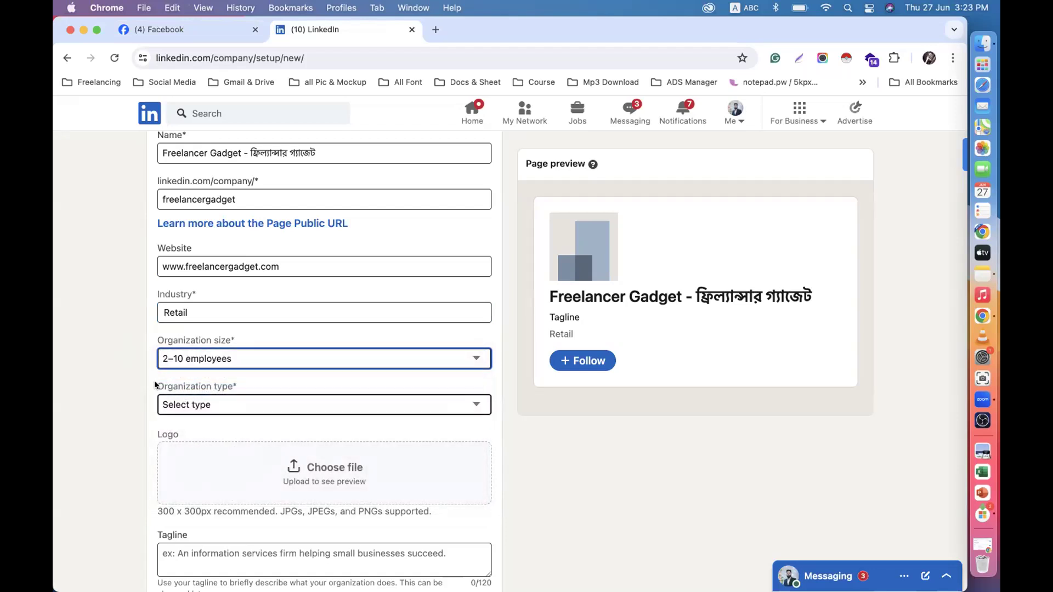
{"action": "scroll", "coordinate": [150, 379], "scroll_direction": "down", "scroll_amount": 3}
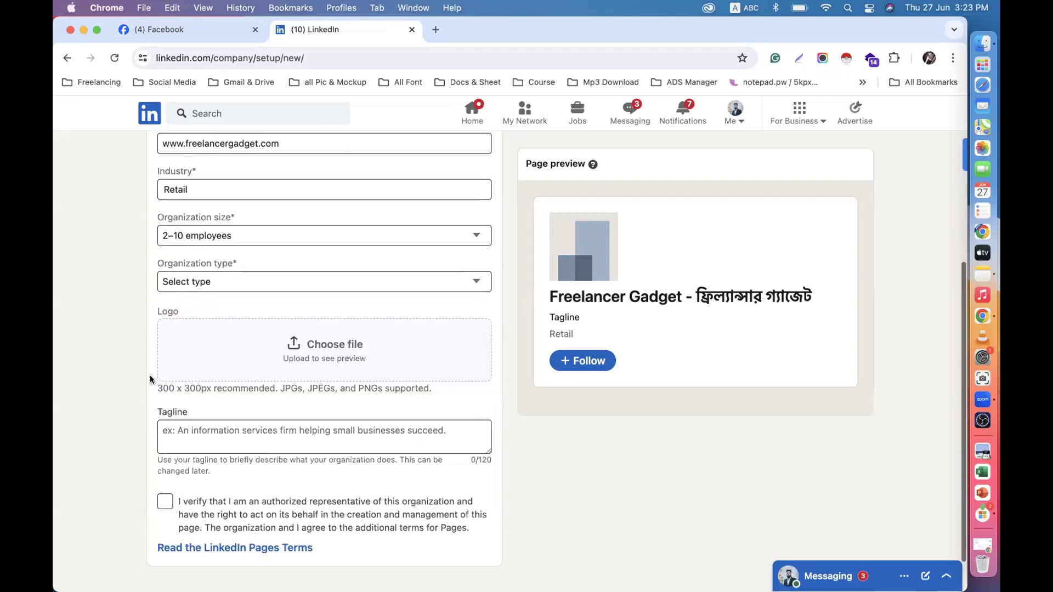
{"action": "left_click", "coordinate": [226, 234]}
{"action": "left_click", "coordinate": [203, 222]}
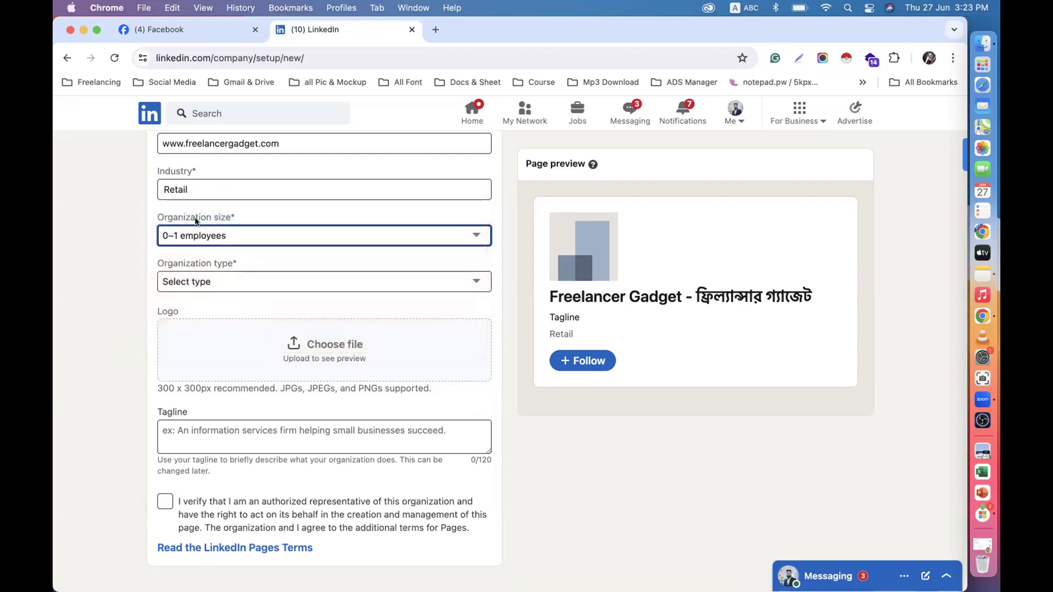
{"action": "left_click", "coordinate": [209, 243]}
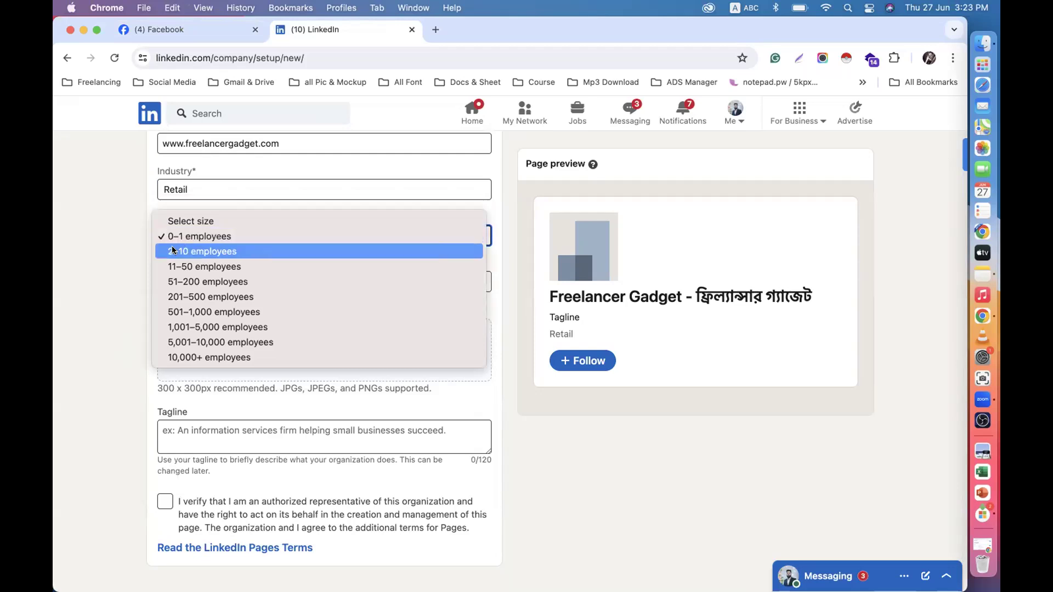
{"action": "left_click", "coordinate": [186, 252]}
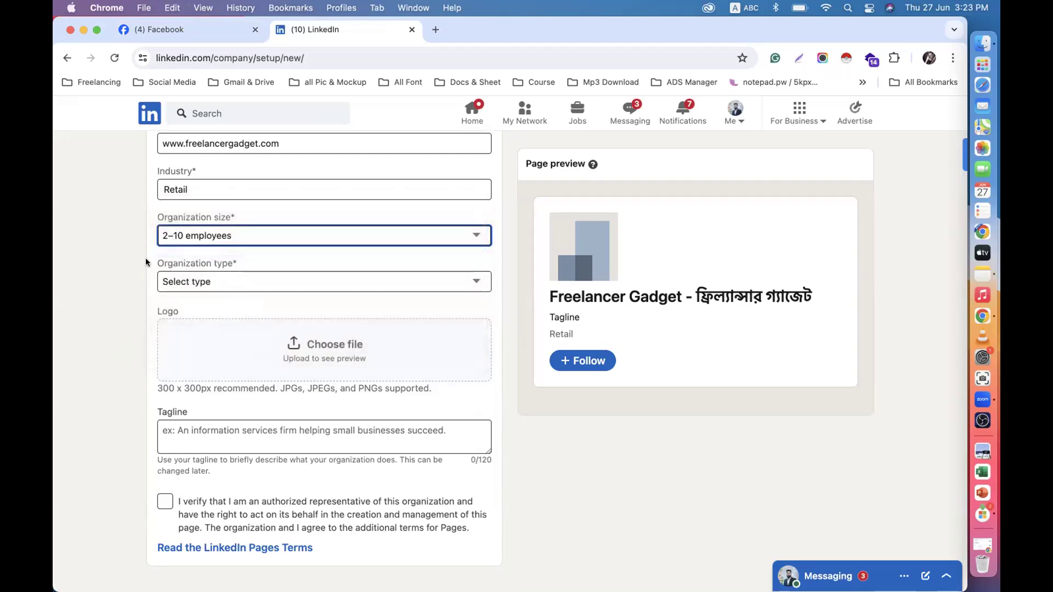
Set the company's organization type to Privately held.
{"action": "left_click", "coordinate": [217, 283]}
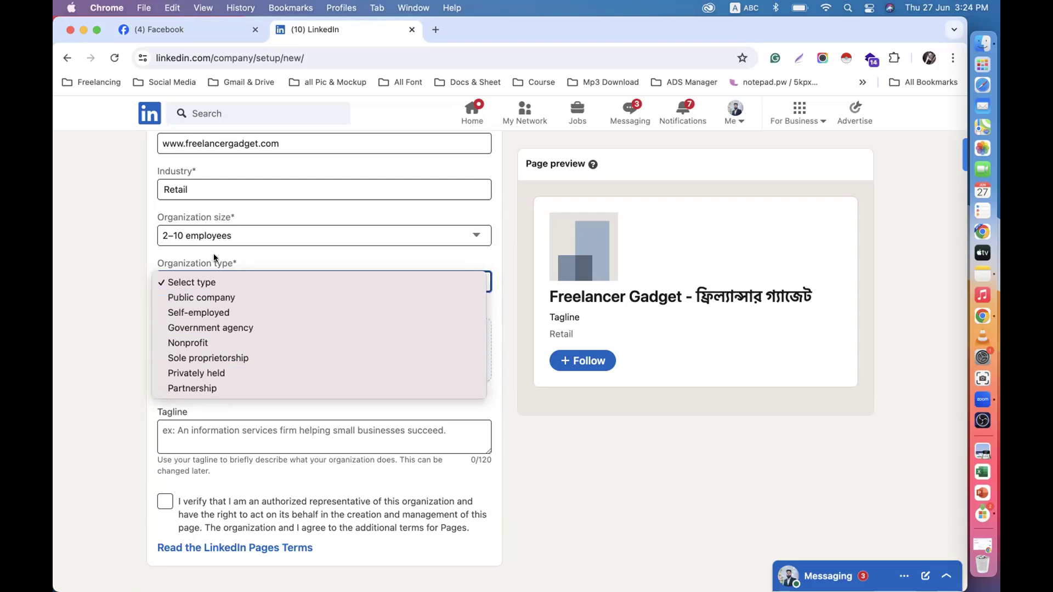
{"action": "left_click", "coordinate": [199, 373]}
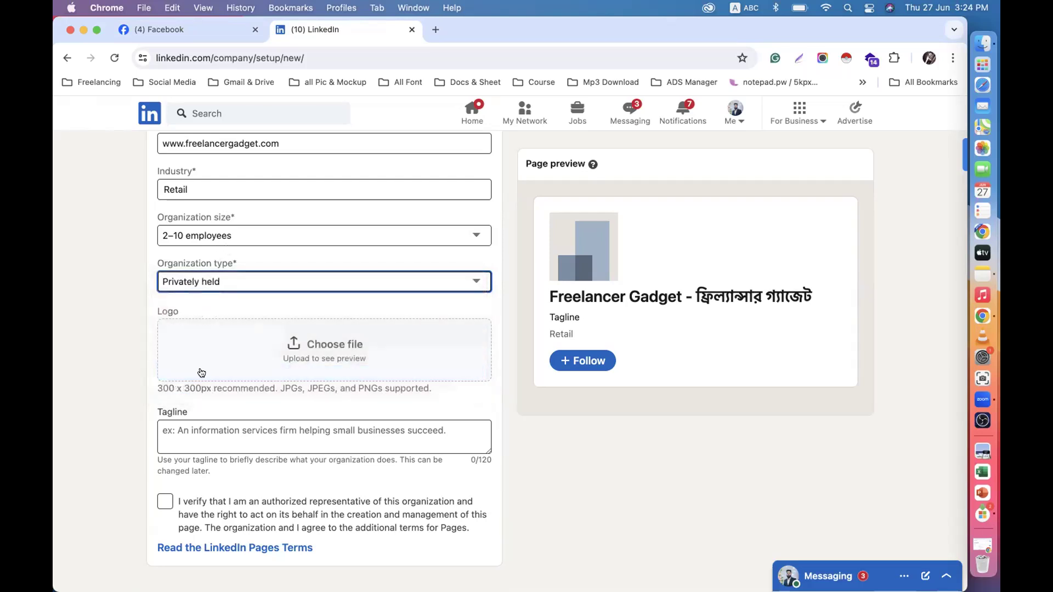
{"action": "scroll", "coordinate": [154, 305], "scroll_direction": "down", "scroll_amount": 2}
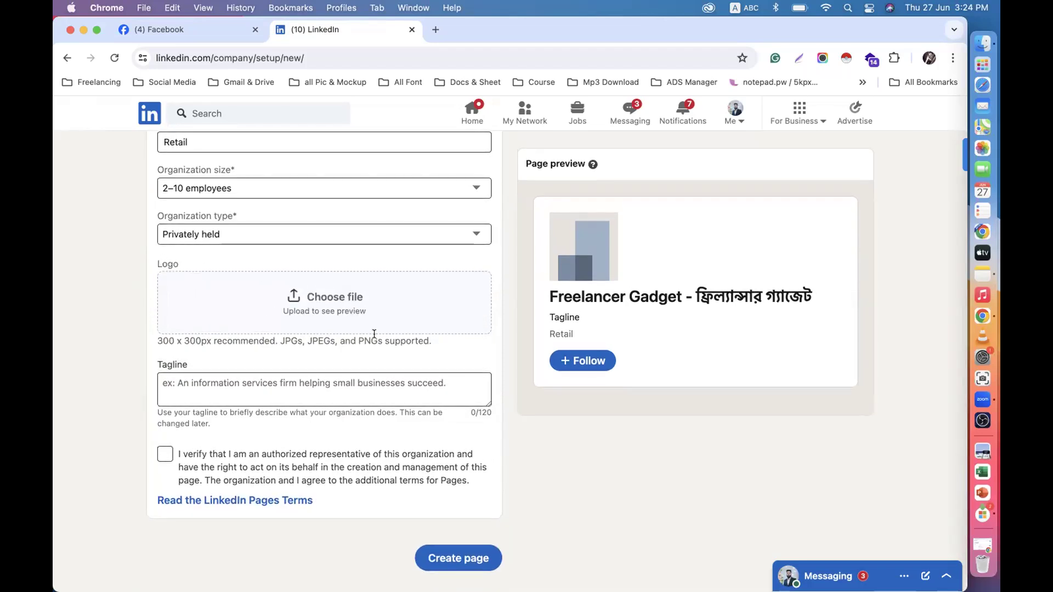
Check the recommended logo dimensions on LinkedIn and the Freelancer Gadget profile picture on the Facebook page.
{"action": "left_click", "coordinate": [231, 369]}
{"action": "left_click_drag", "start_coordinate": [158, 341], "coordinate": [205, 343]}
{"action": "left_click", "coordinate": [193, 25]}
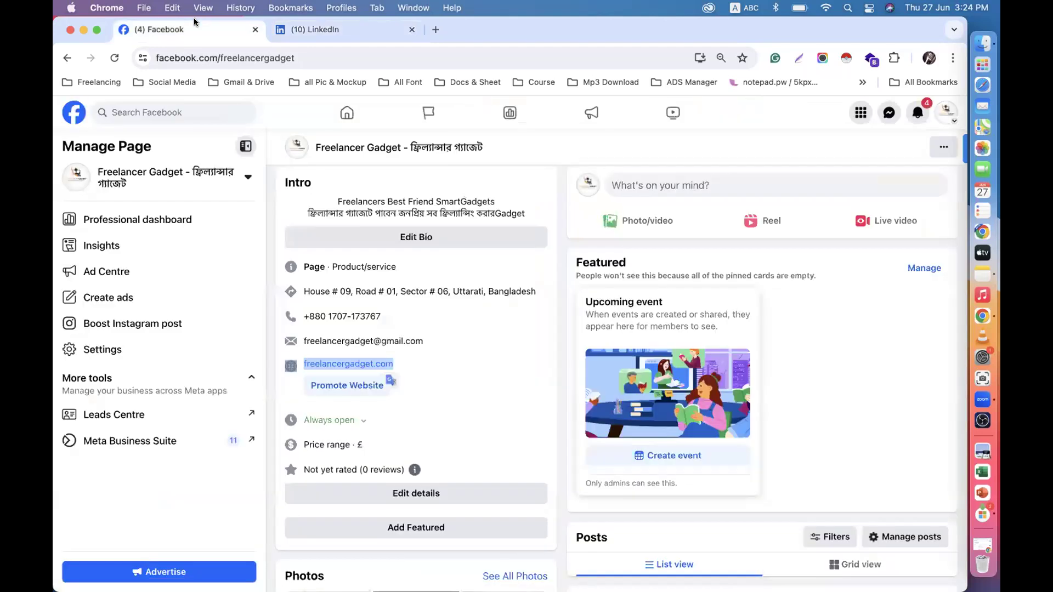
{"action": "scroll", "coordinate": [425, 369], "scroll_direction": "up", "scroll_amount": 10}
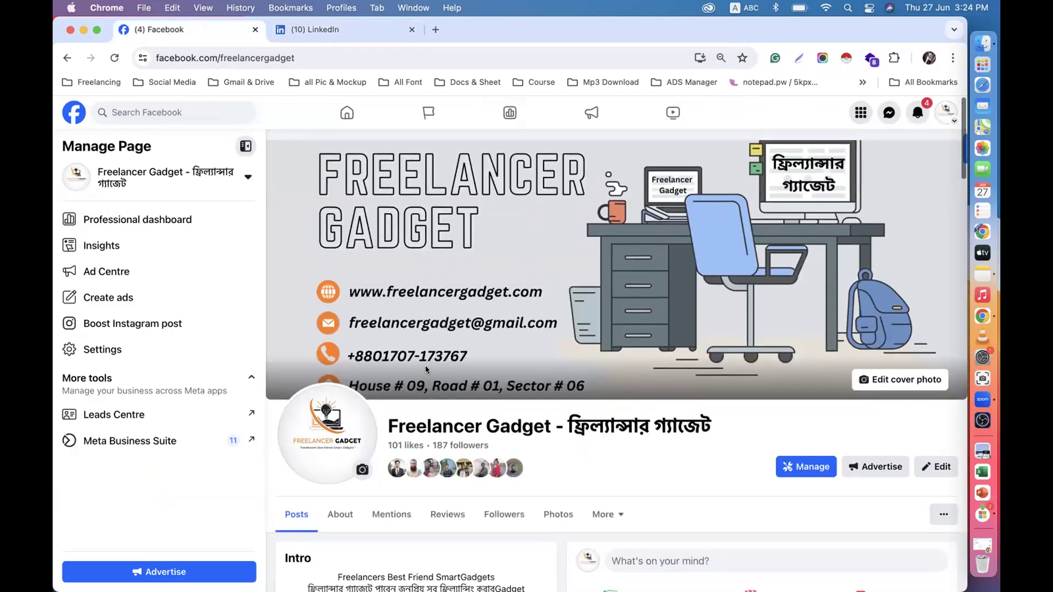
{"action": "left_click", "coordinate": [317, 464]}
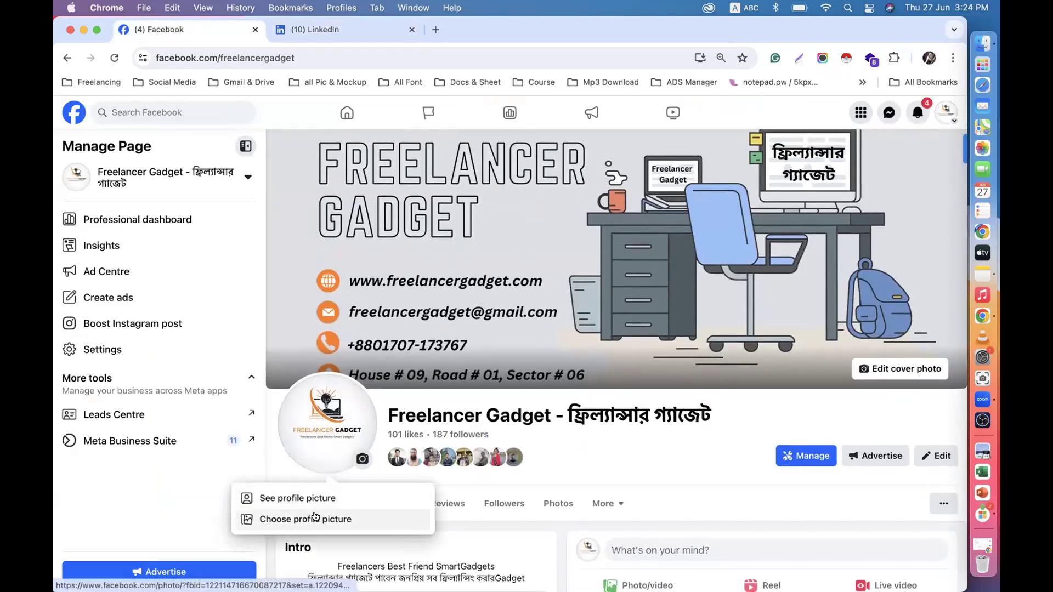
{"action": "left_click", "coordinate": [316, 30]}
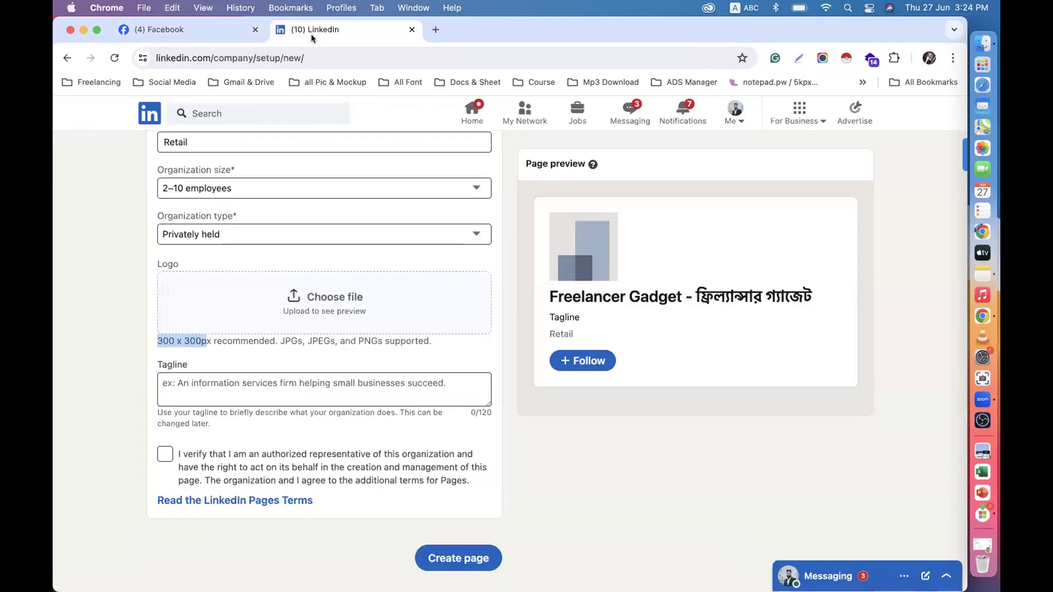
Start choosing a logo file and open the "FReelancer Gadget all file" folder in Downloads.
{"action": "left_click", "coordinate": [327, 310]}
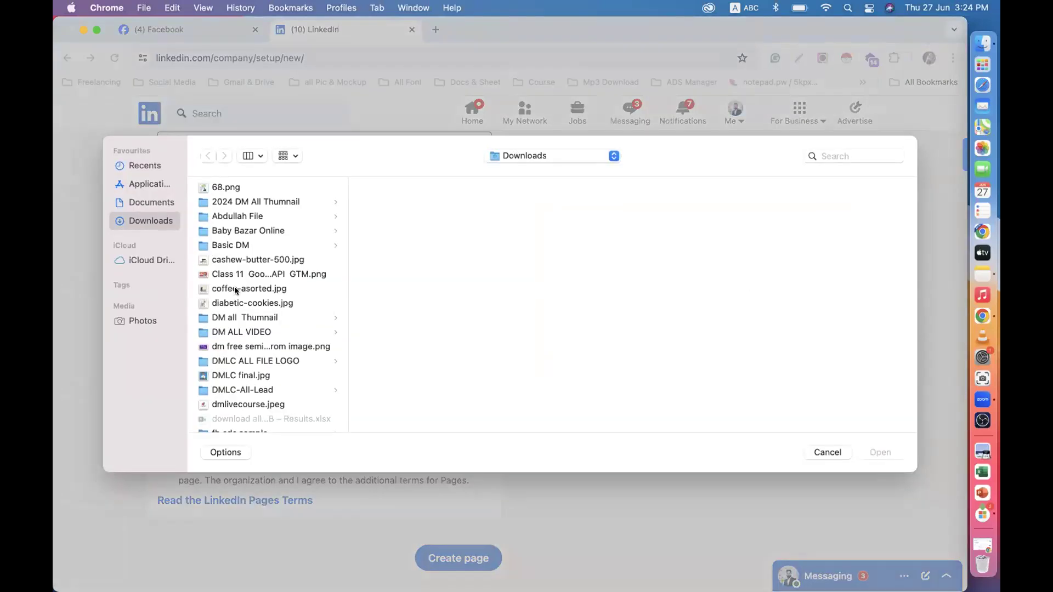
{"action": "scroll", "coordinate": [246, 348], "scroll_direction": "down", "scroll_amount": 1}
{"action": "scroll", "coordinate": [246, 348], "scroll_direction": "down", "scroll_amount": 10}
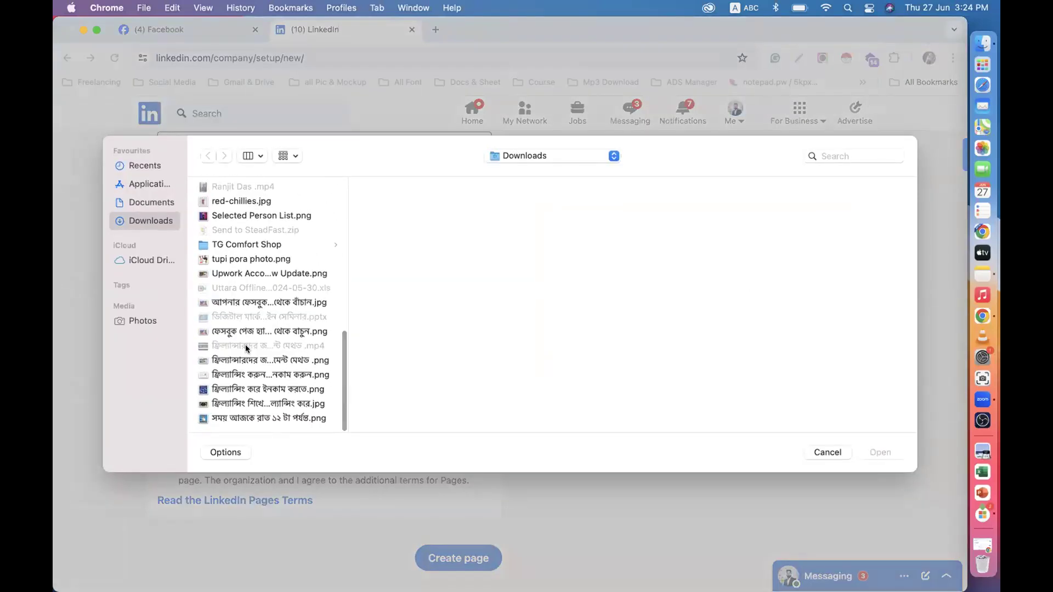
{"action": "scroll", "coordinate": [239, 272], "scroll_direction": "up", "scroll_amount": 10}
{"action": "scroll", "coordinate": [239, 271], "scroll_direction": "down", "scroll_amount": 3}
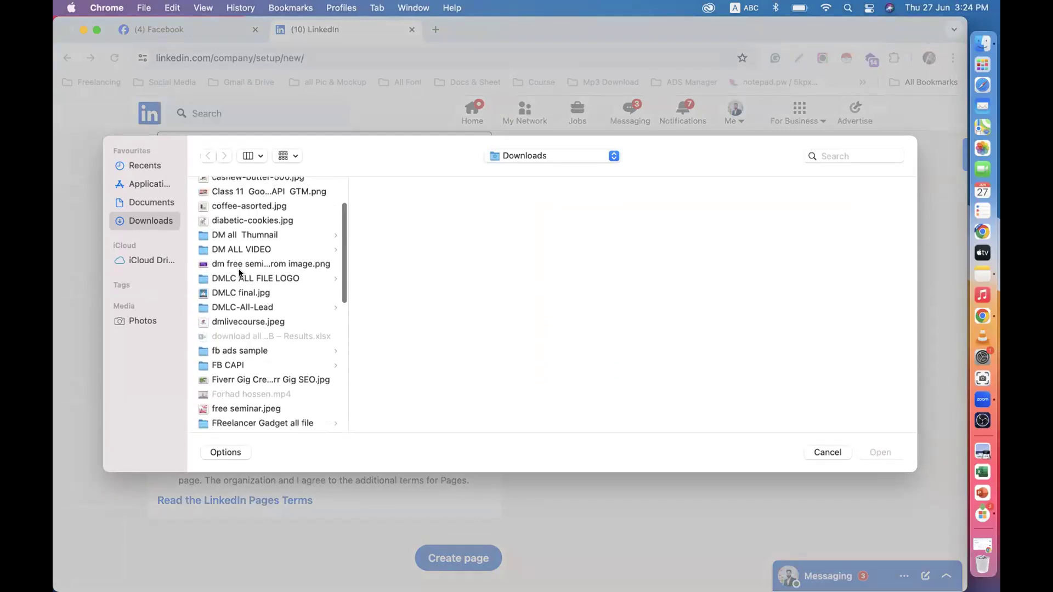
{"action": "scroll", "coordinate": [247, 303], "scroll_direction": "down", "scroll_amount": 5}
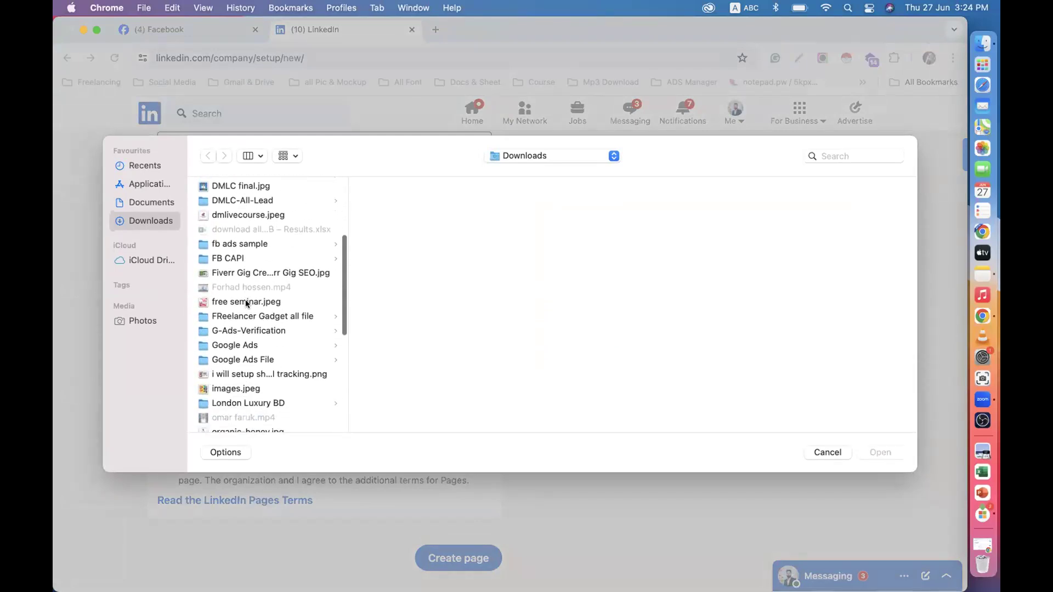
{"action": "left_click", "coordinate": [248, 318]}
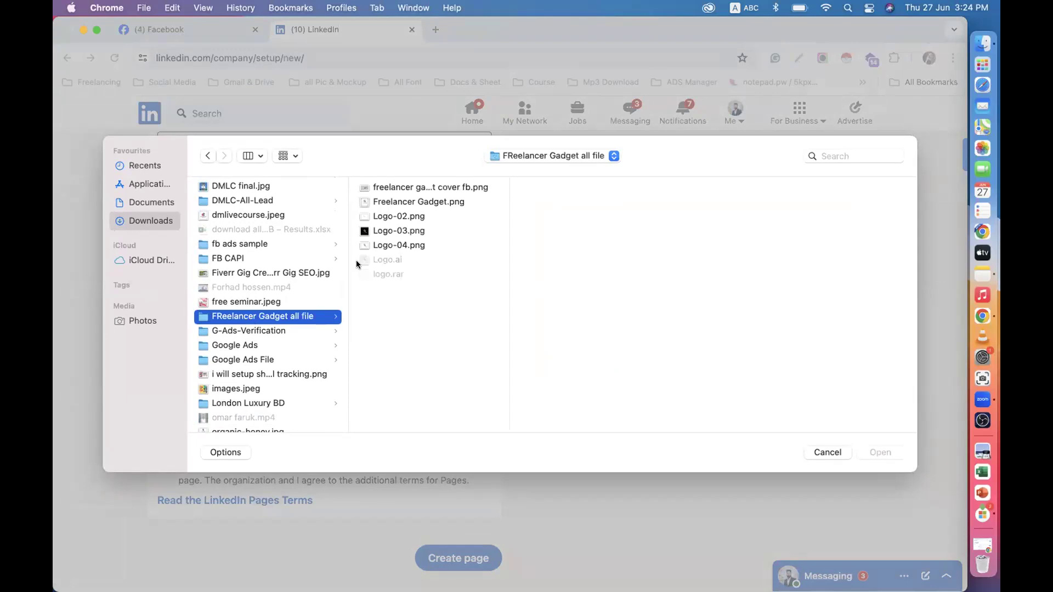
Preview the logo images in the folder and upload Freelancer Gadget.png as the company logo.
{"action": "left_click", "coordinate": [393, 235]}
{"action": "left_click", "coordinate": [400, 246]}
{"action": "left_click", "coordinate": [400, 218]}
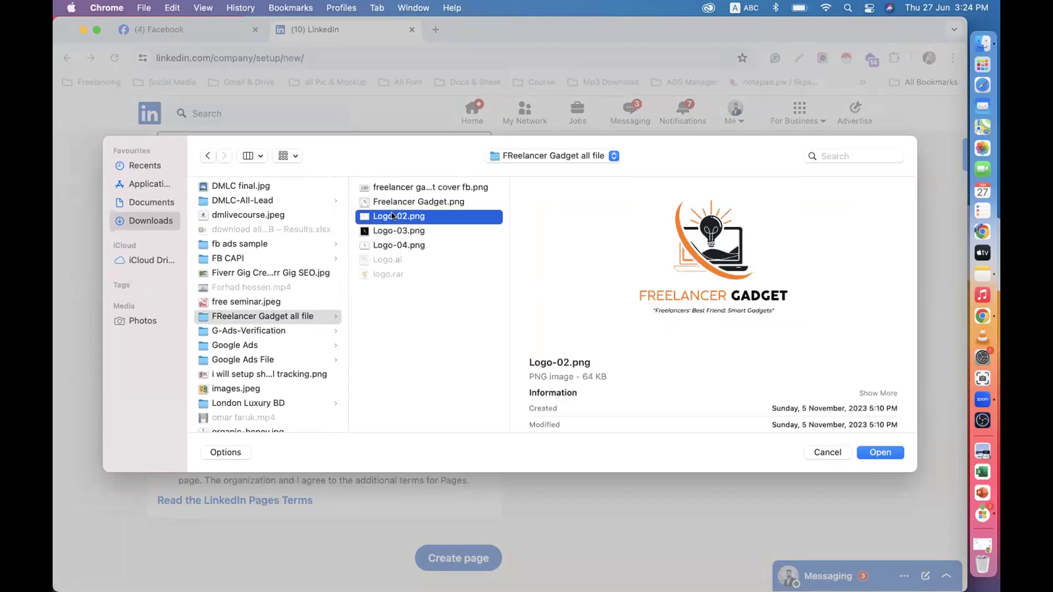
{"action": "left_click", "coordinate": [403, 198]}
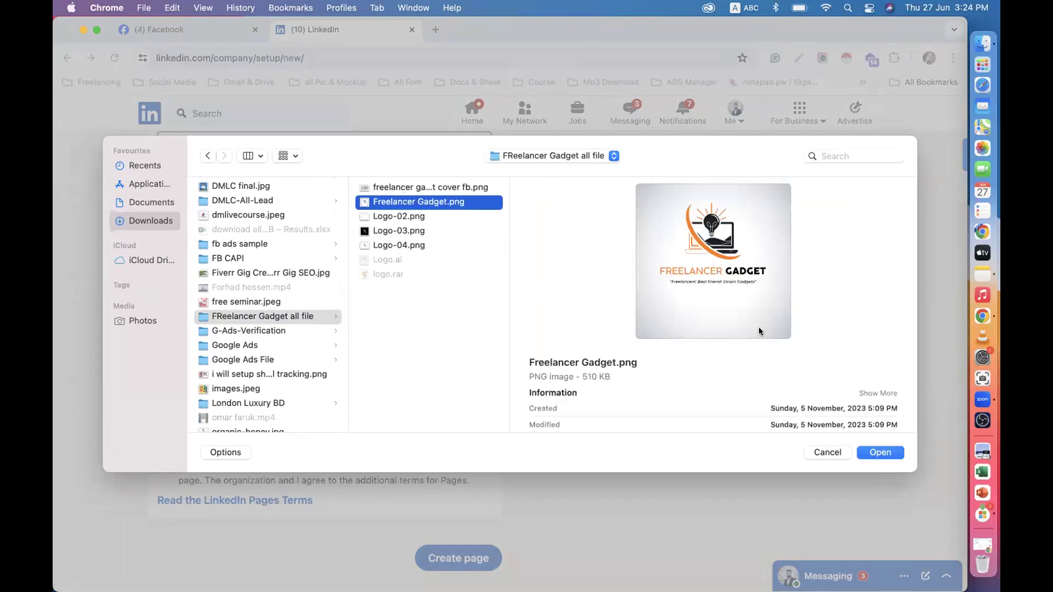
{"action": "left_click", "coordinate": [880, 452]}
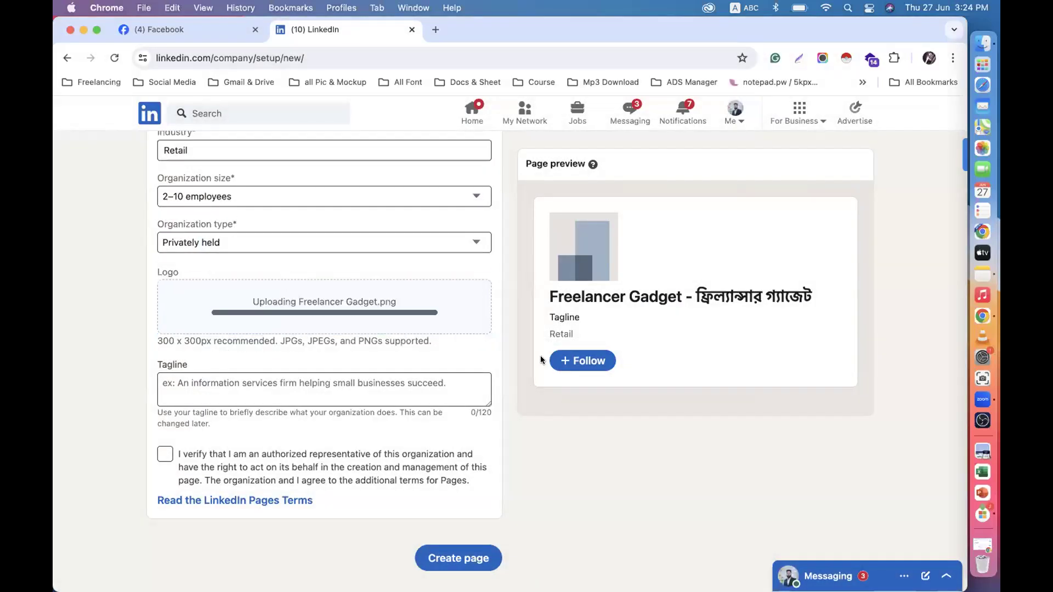
{"action": "scroll", "coordinate": [541, 360], "scroll_direction": "up", "scroll_amount": 5}
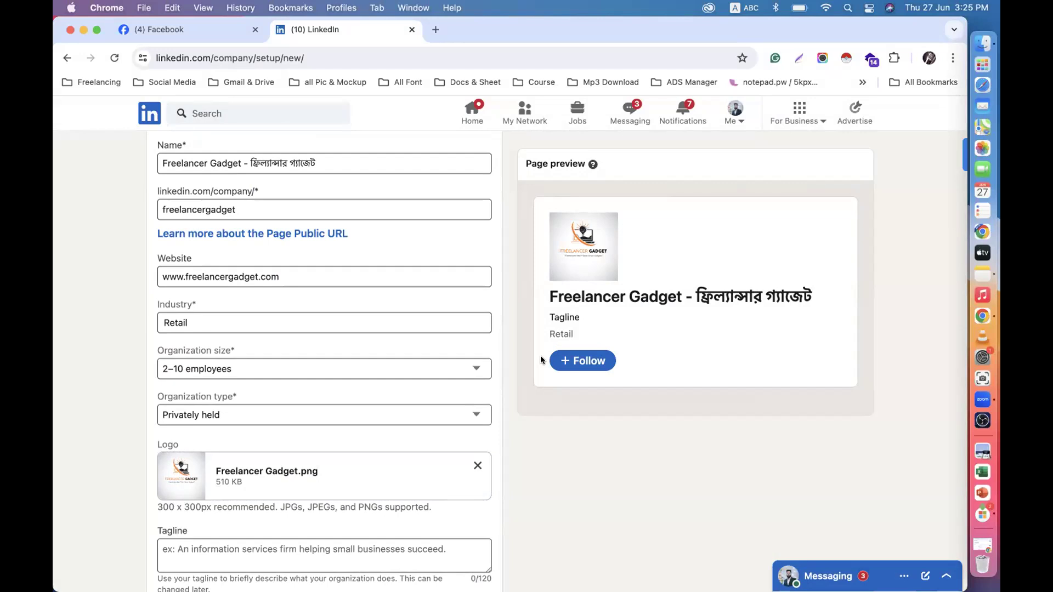
Copy "Freelancers Best Friend SmartGadgets" from the Facebook page's intro and enter it as the LinkedIn tagline.
{"action": "scroll", "coordinate": [409, 358], "scroll_direction": "down", "scroll_amount": 5}
{"action": "left_click", "coordinate": [275, 385]}
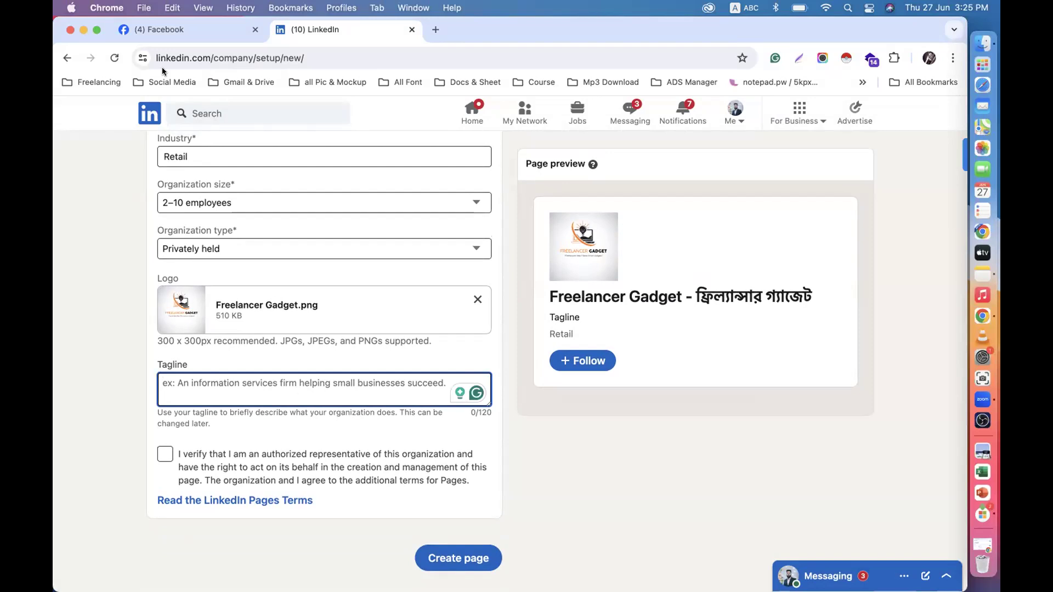
{"action": "left_click", "coordinate": [166, 28]}
{"action": "scroll", "coordinate": [475, 331], "scroll_direction": "down", "scroll_amount": 4}
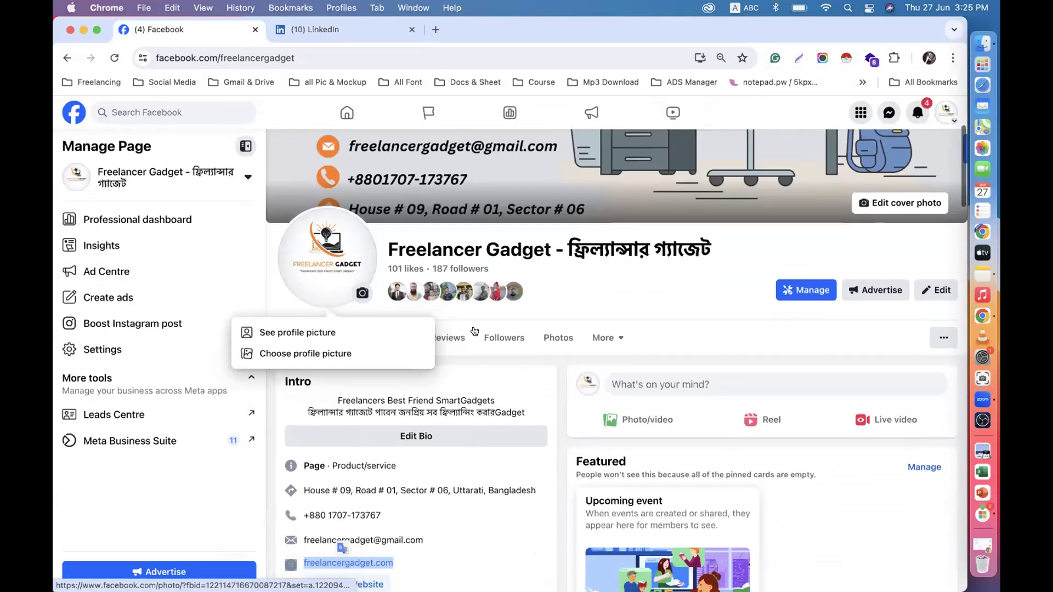
{"action": "left_click", "coordinate": [576, 301]}
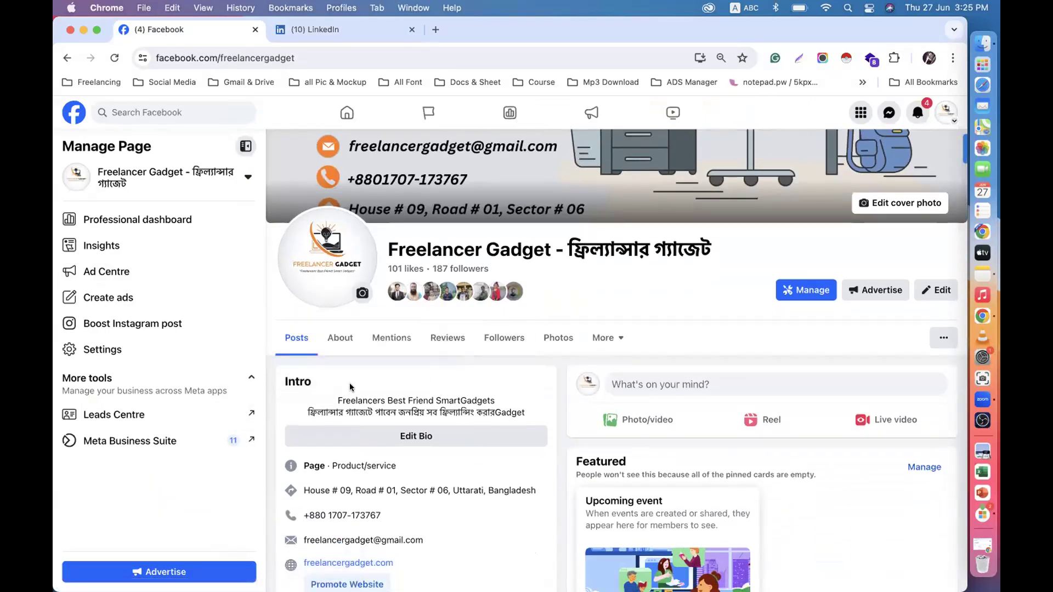
{"action": "left_click_drag", "start_coordinate": [336, 394], "coordinate": [509, 396]}
{"action": "key", "text": "super+c"}
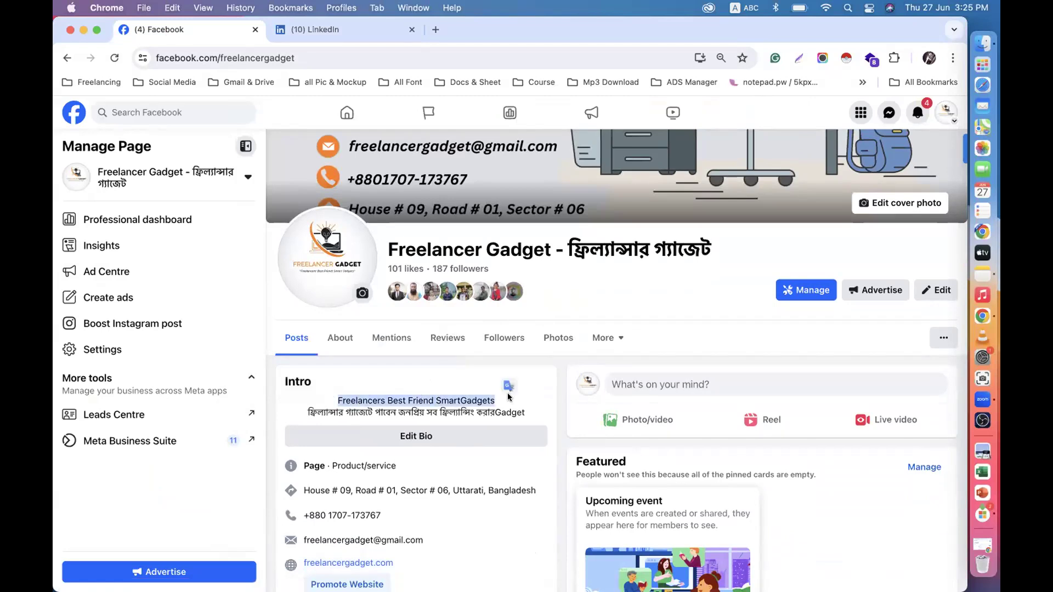
{"action": "left_click", "coordinate": [318, 31]}
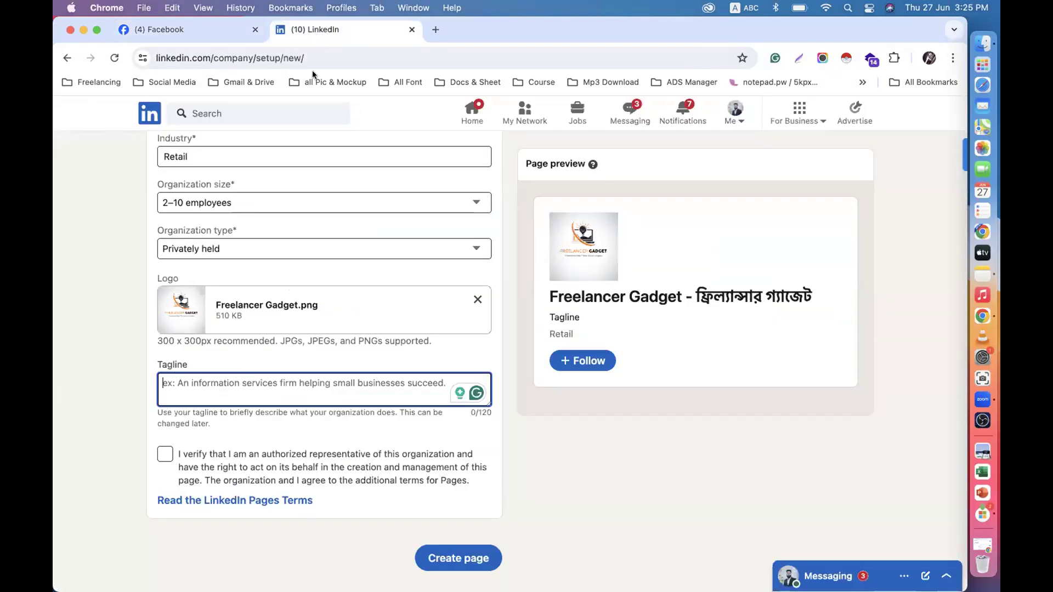
{"action": "key", "text": "super+v"}
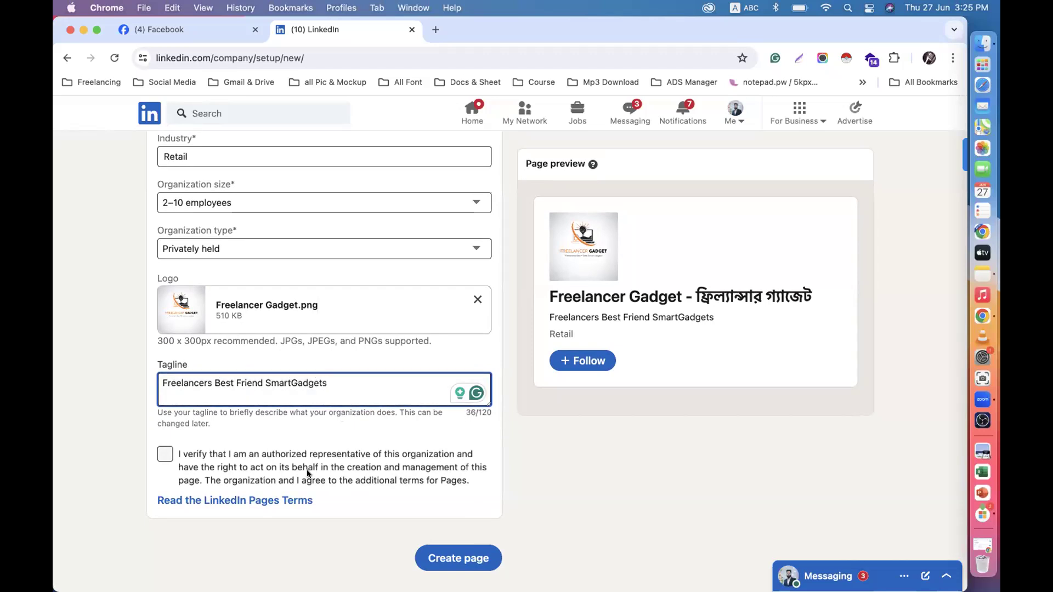
Verify being an authorized representative who agrees to the Pages terms, and try to create the page.
{"action": "left_click", "coordinate": [164, 454]}
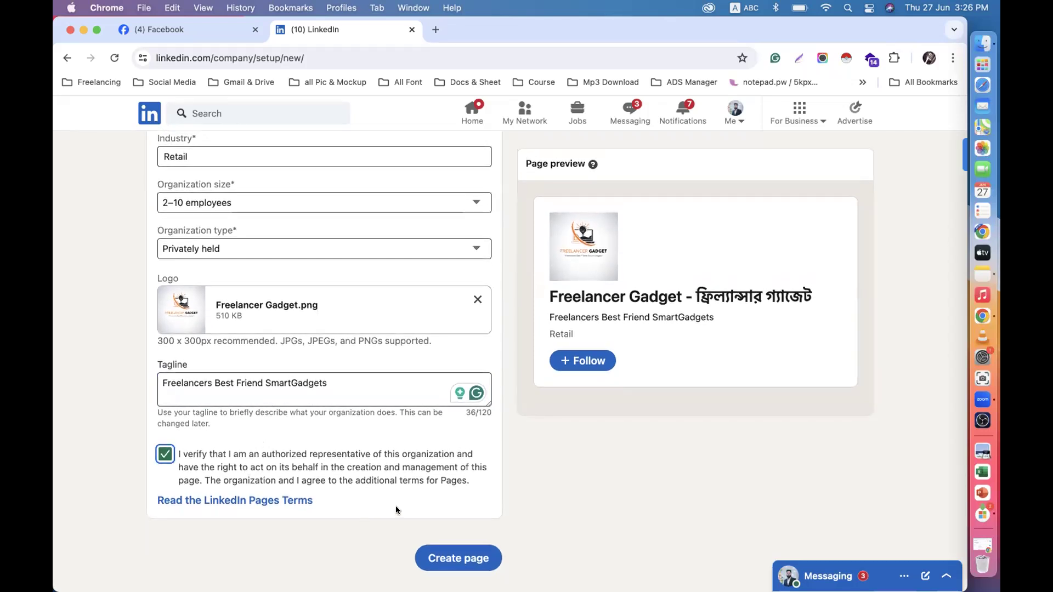
{"action": "left_click", "coordinate": [449, 559]}
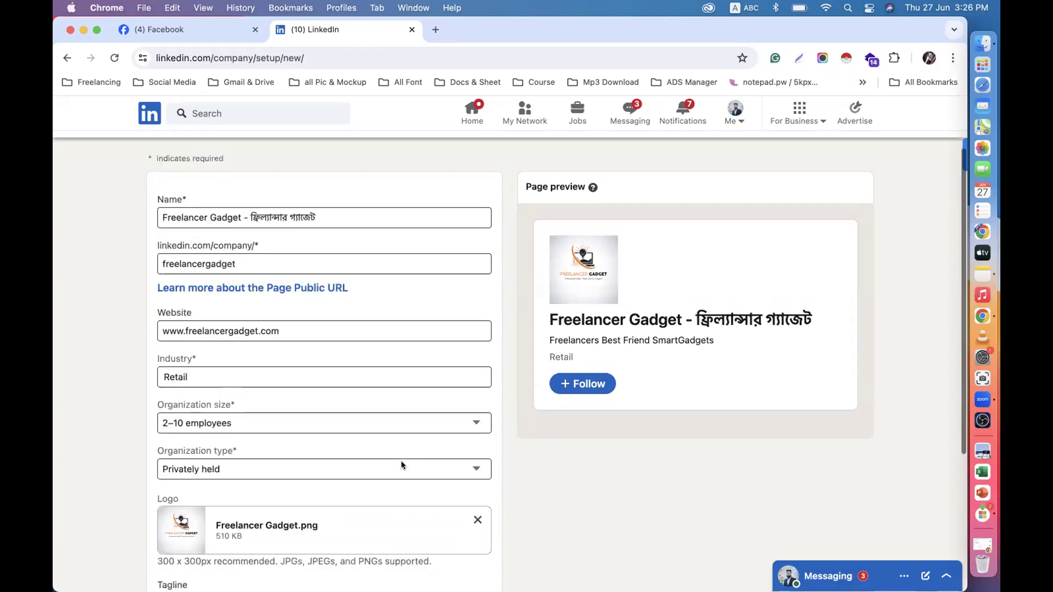
Review the completed company details, from the name to the tagline, together with the page preview.
{"action": "scroll", "coordinate": [420, 330], "scroll_direction": "down", "scroll_amount": 6}
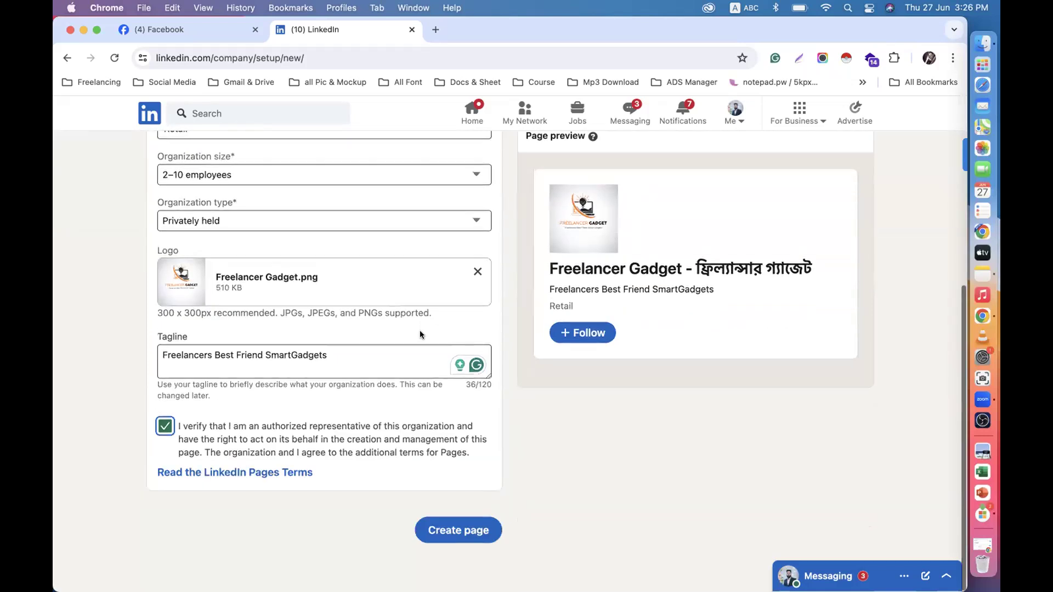
{"action": "scroll", "coordinate": [420, 330], "scroll_direction": "up", "scroll_amount": 10}
{"action": "left_click", "coordinate": [421, 335]}
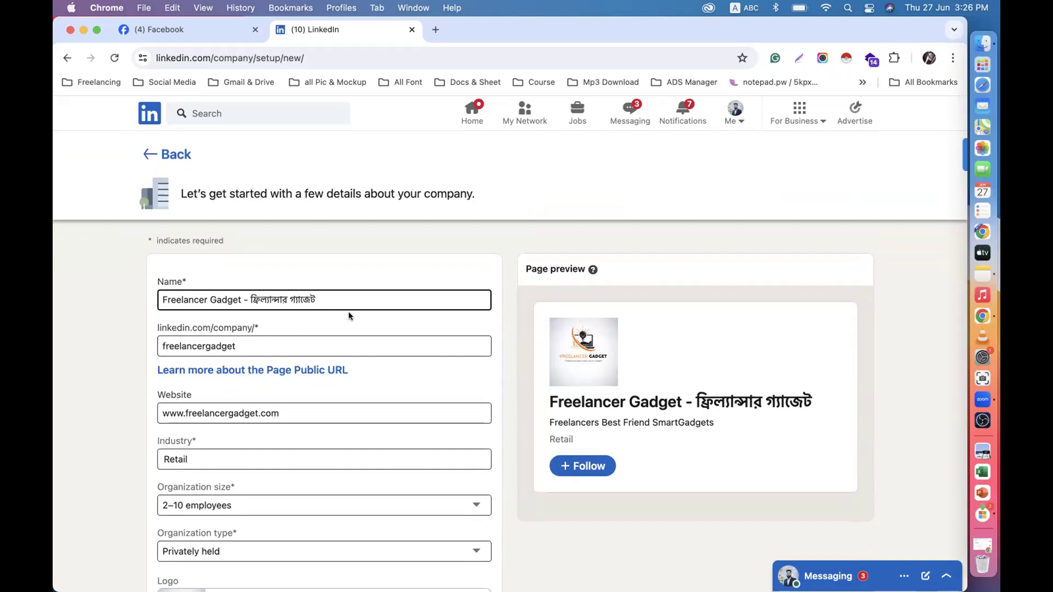
{"action": "scroll", "coordinate": [349, 315], "scroll_direction": "up", "scroll_amount": 1}
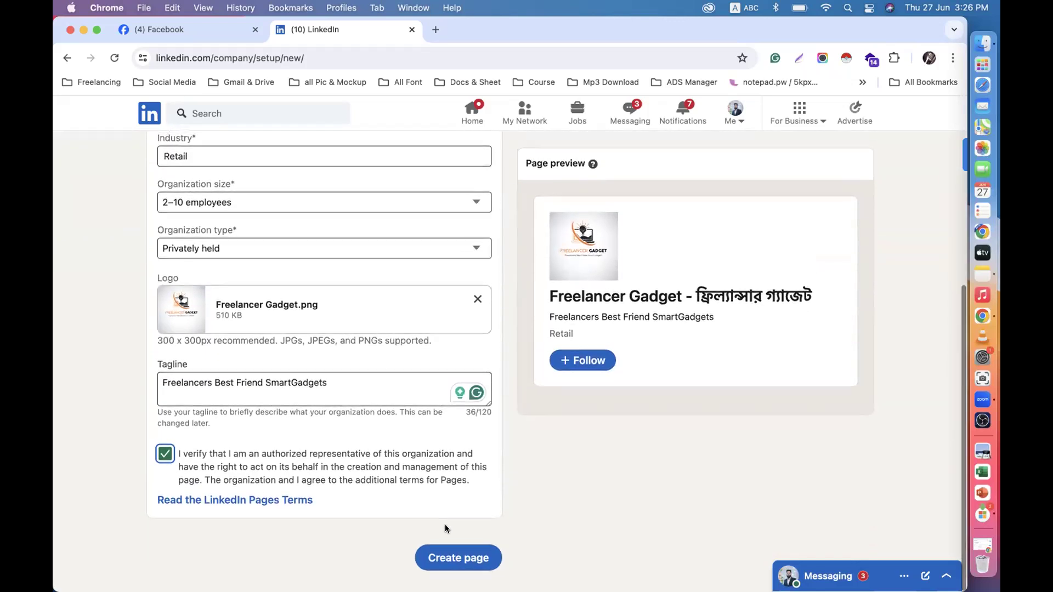
{"action": "left_click", "coordinate": [340, 388]}
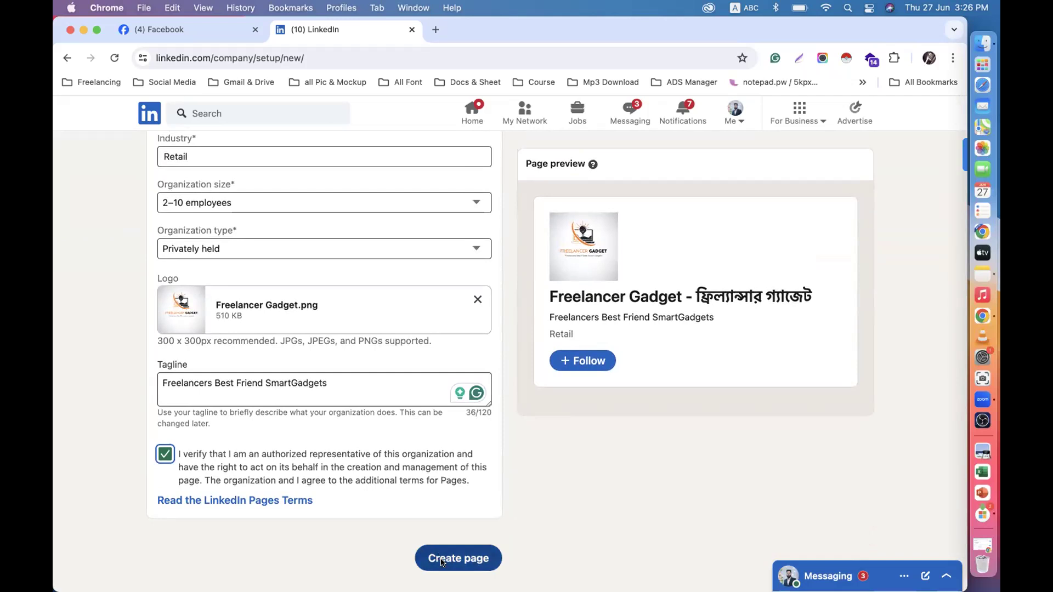
{"action": "scroll", "coordinate": [441, 563], "scroll_direction": "up", "scroll_amount": 6}
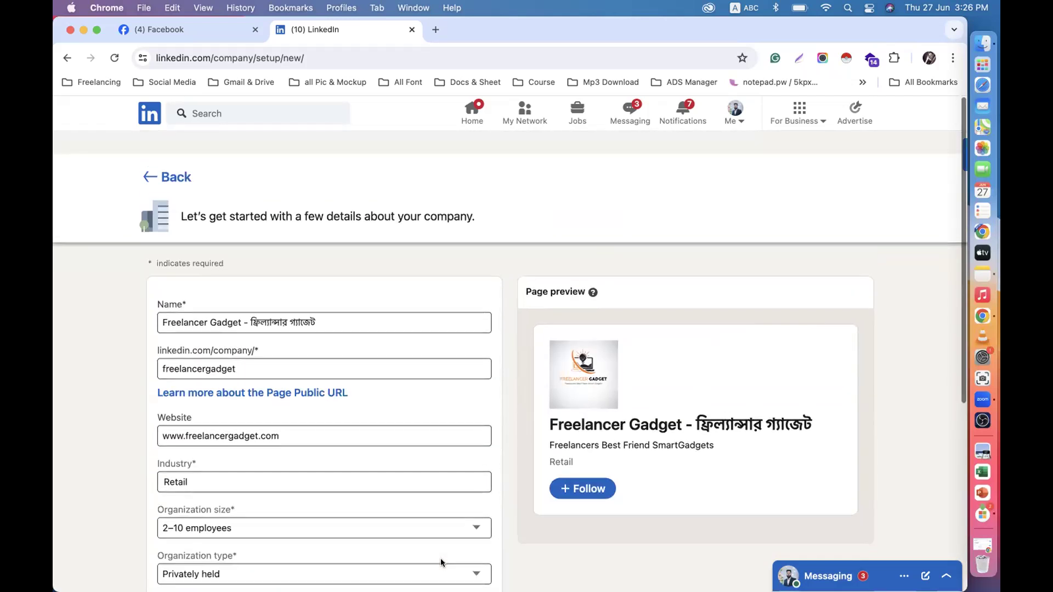
Check the completed company details and page preview once more, and create the company page.
{"action": "scroll", "coordinate": [441, 563], "scroll_direction": "down", "scroll_amount": 6}
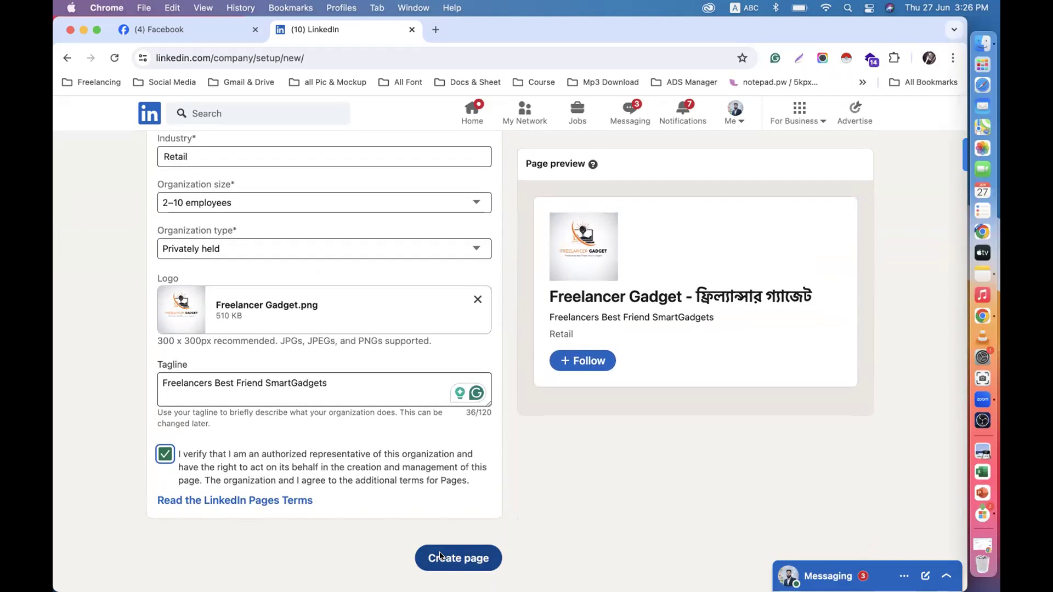
{"action": "scroll", "coordinate": [439, 557], "scroll_direction": "up", "scroll_amount": 6}
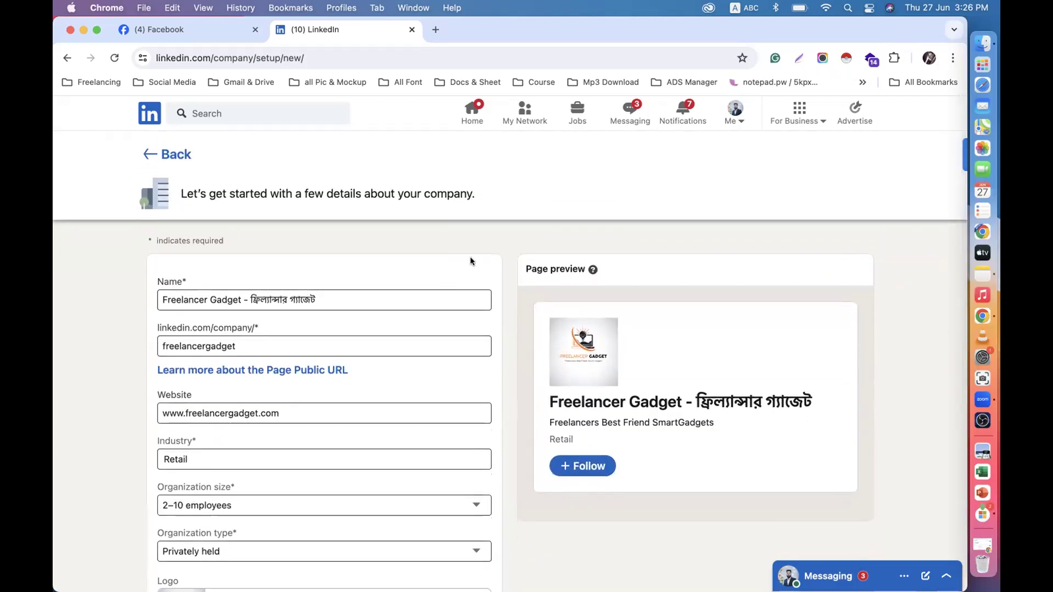
{"action": "scroll", "coordinate": [510, 348], "scroll_direction": "down", "scroll_amount": 6}
{"action": "left_click", "coordinate": [447, 565]}
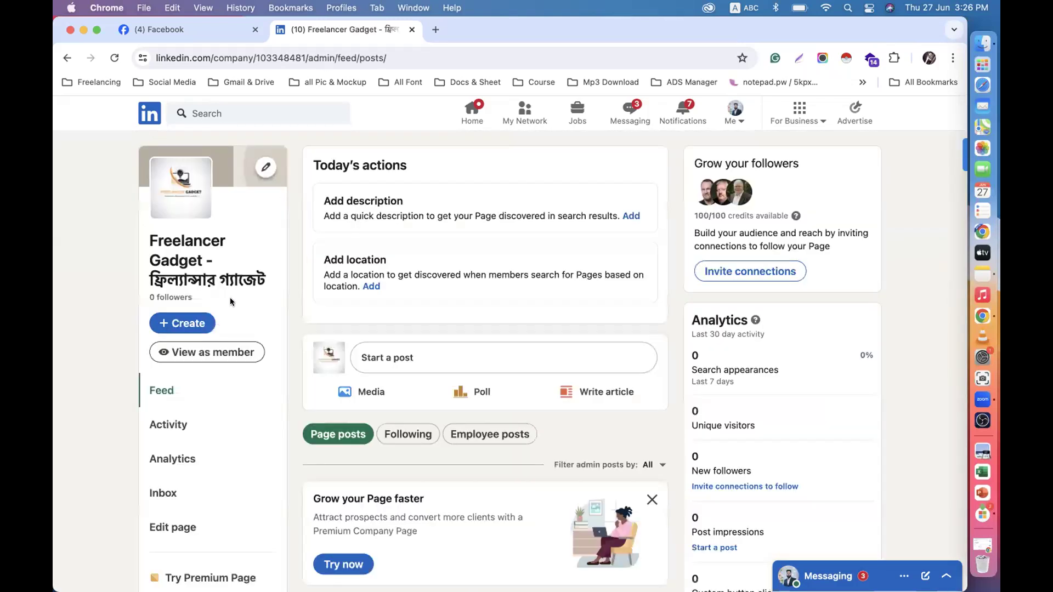
View the new company page as a member and look over its header, tagline and overview section.
{"action": "scroll", "coordinate": [439, 343], "scroll_direction": "down", "scroll_amount": 4}
{"action": "scroll", "coordinate": [440, 343], "scroll_direction": "up", "scroll_amount": 4}
{"action": "left_click", "coordinate": [204, 353]}
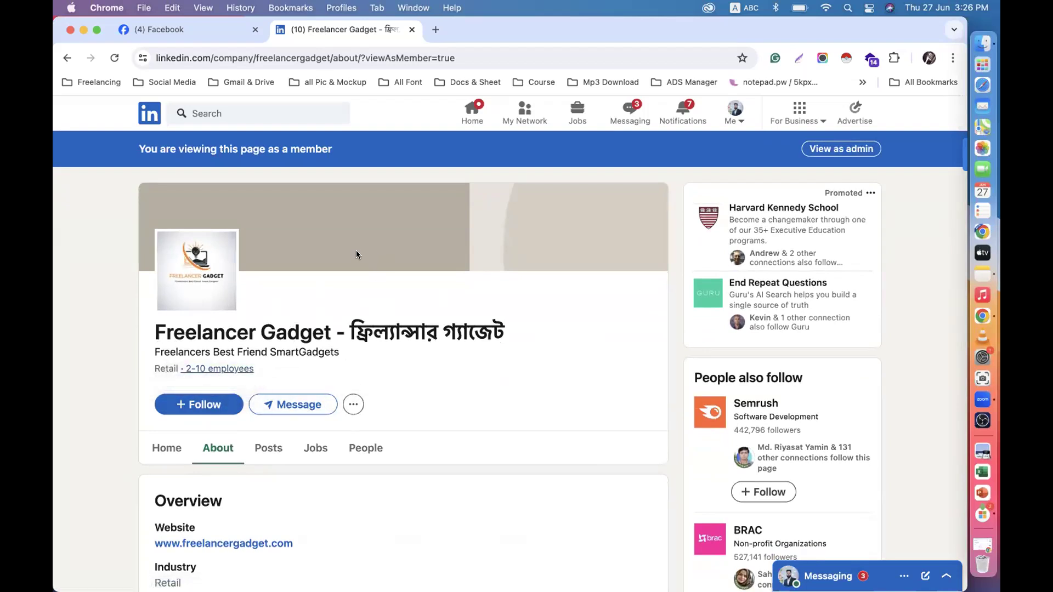
{"action": "scroll", "coordinate": [417, 375], "scroll_direction": "down", "scroll_amount": 8}
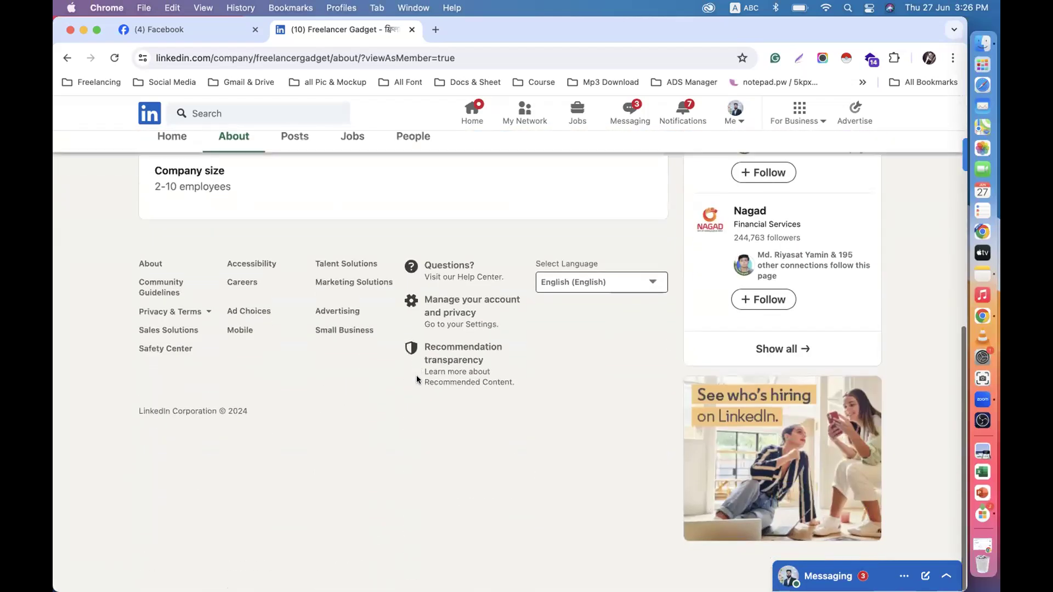
{"action": "scroll", "coordinate": [416, 375], "scroll_direction": "up", "scroll_amount": 6}
{"action": "scroll", "coordinate": [301, 438], "scroll_direction": "down", "scroll_amount": 3}
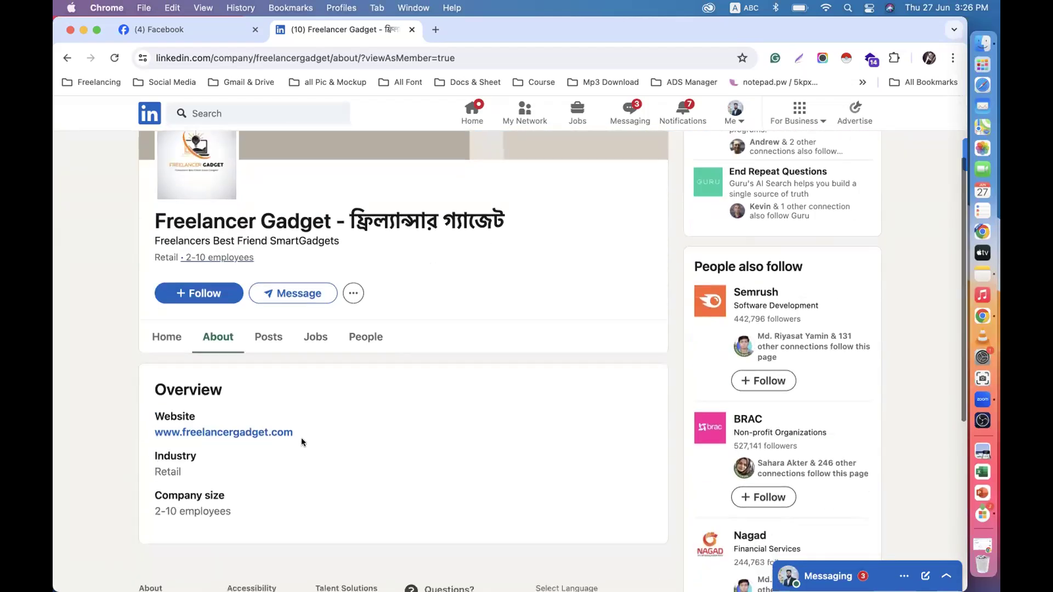
{"action": "scroll", "coordinate": [314, 370], "scroll_direction": "up", "scroll_amount": 5}
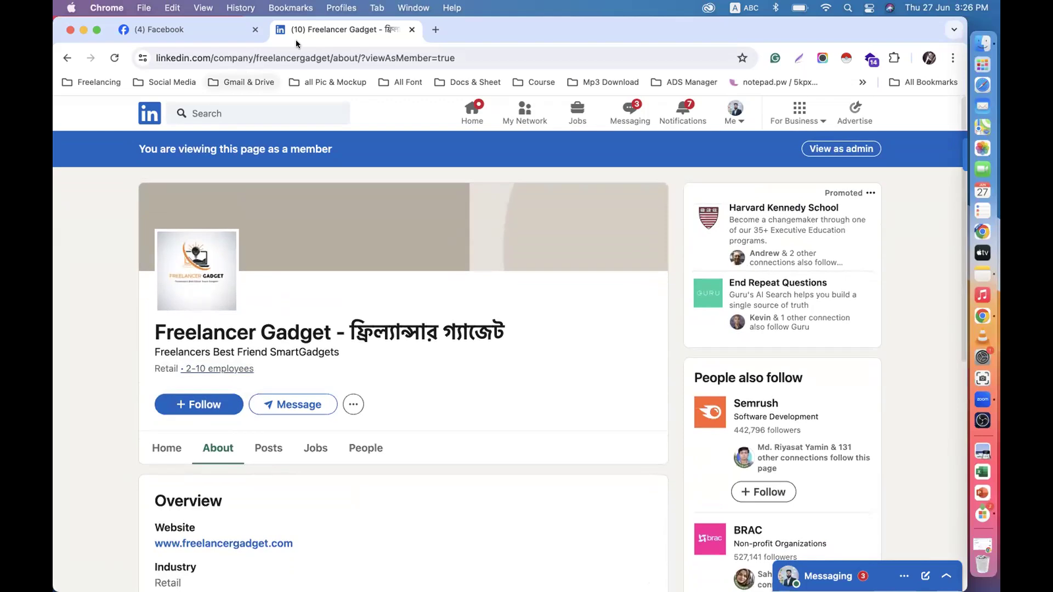
{"action": "left_click_drag", "start_coordinate": [329, 57], "coordinate": [496, 52]}
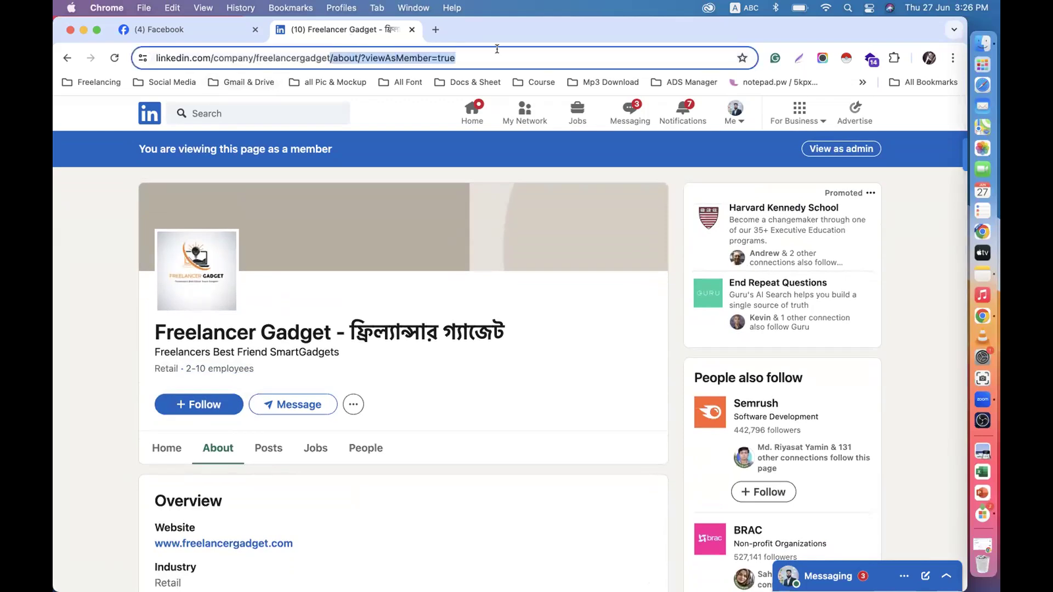
{"action": "key", "text": "BackSpace"}
{"action": "left_click_drag", "start_coordinate": [397, 55], "coordinate": [165, 54]}
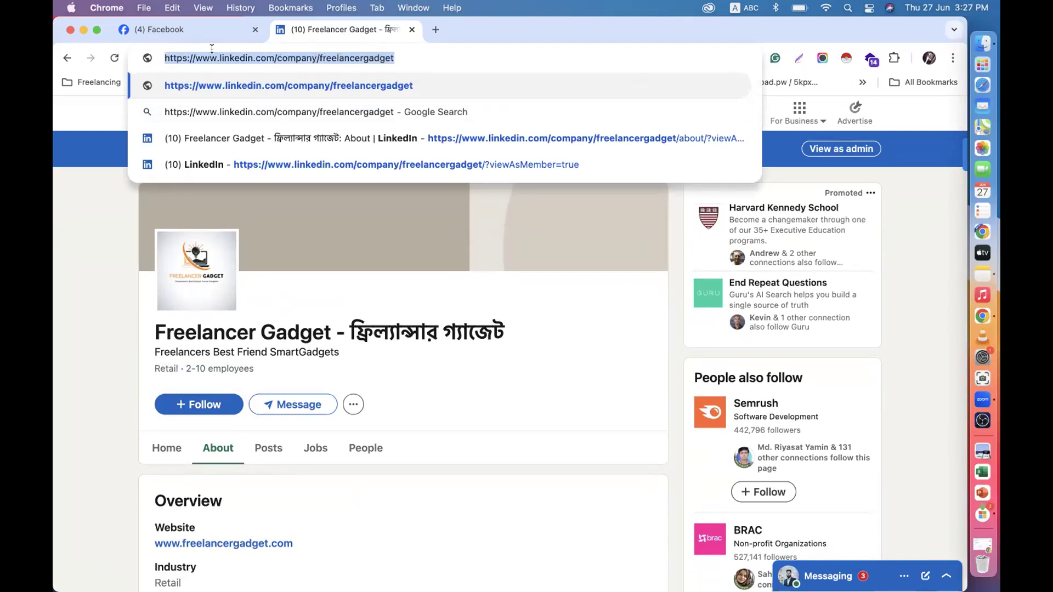
{"action": "left_click", "coordinate": [183, 32]}
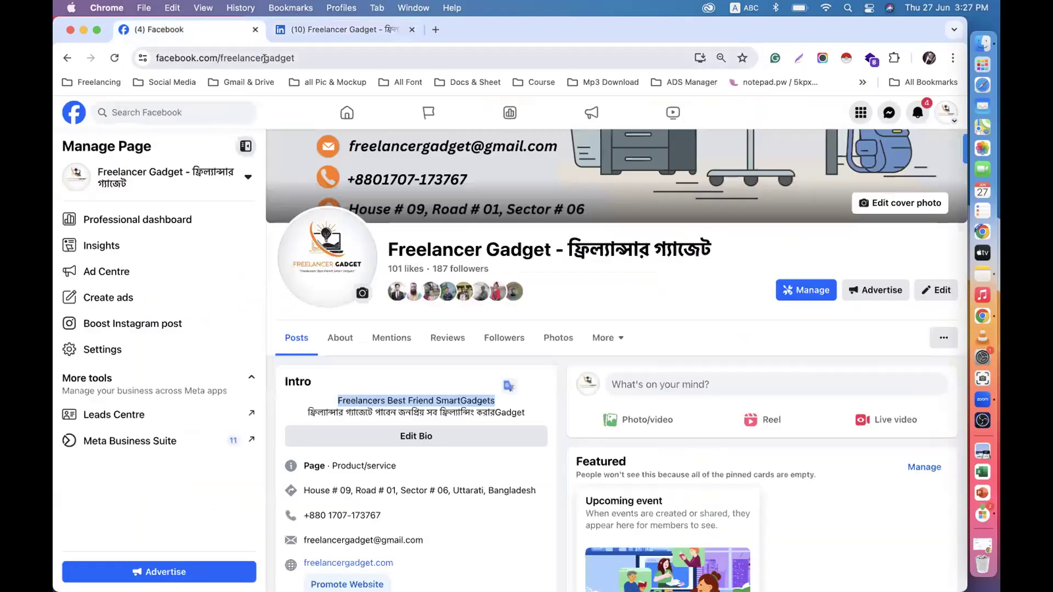
{"action": "left_click", "coordinate": [319, 32]}
{"action": "left_click", "coordinate": [395, 52]}
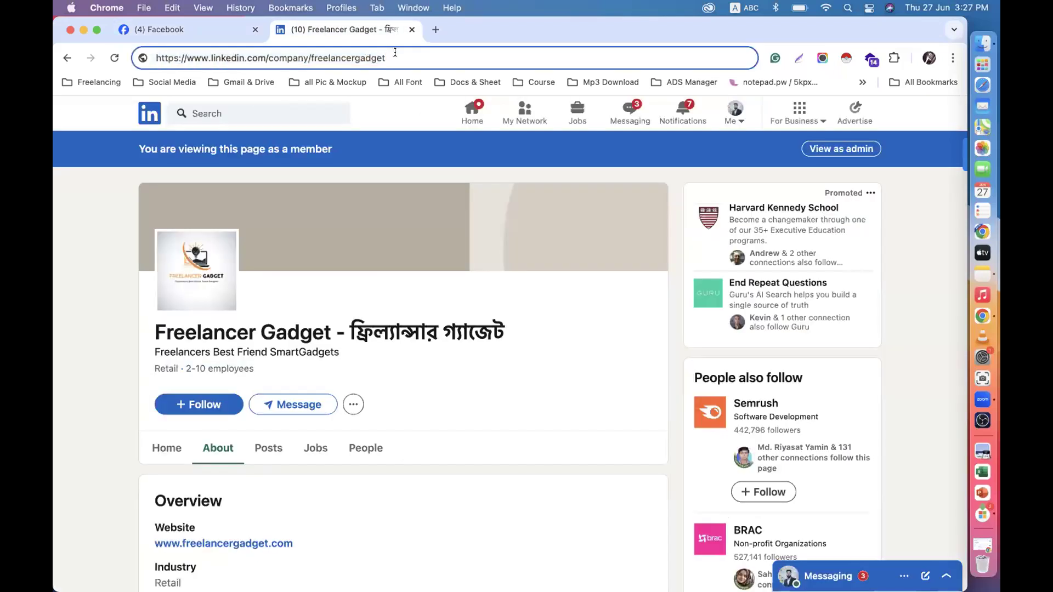
Return to the page's admin view and check the recommended size for the cover image.
{"action": "left_click", "coordinate": [65, 58]}
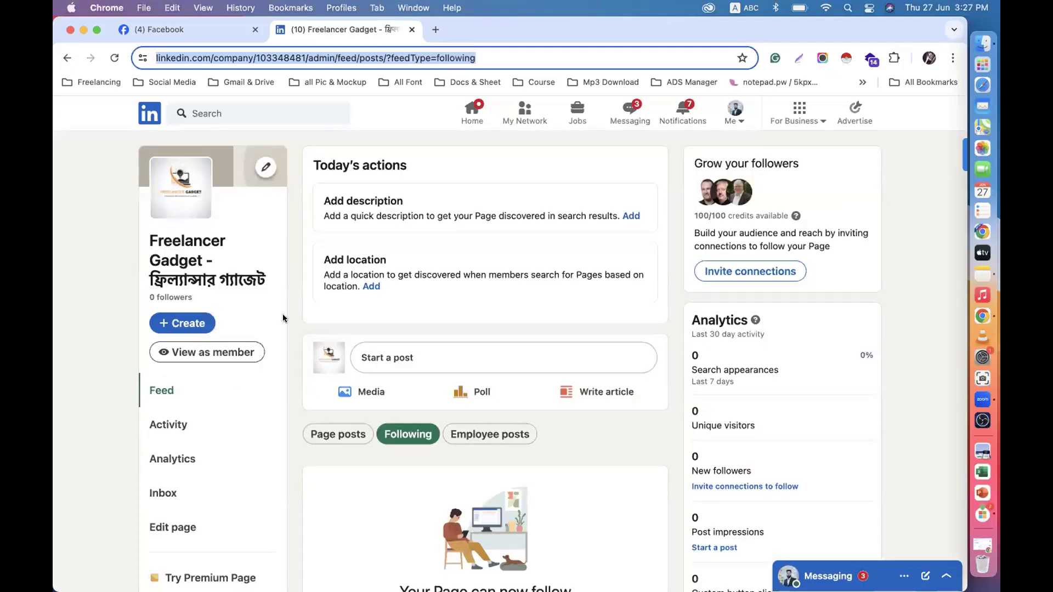
{"action": "scroll", "coordinate": [281, 314], "scroll_direction": "down", "scroll_amount": 3}
{"action": "scroll", "coordinate": [282, 313], "scroll_direction": "up", "scroll_amount": 3}
{"action": "left_click", "coordinate": [265, 167]}
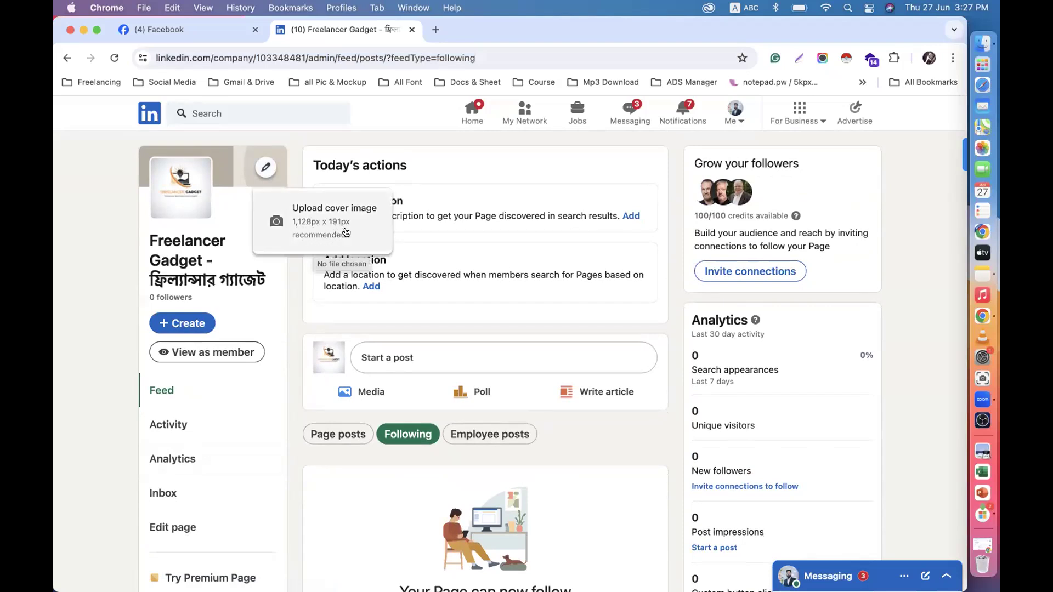
Switch to Canva in a new browser tab using the saved bookmark.
{"action": "left_click", "coordinate": [435, 29]}
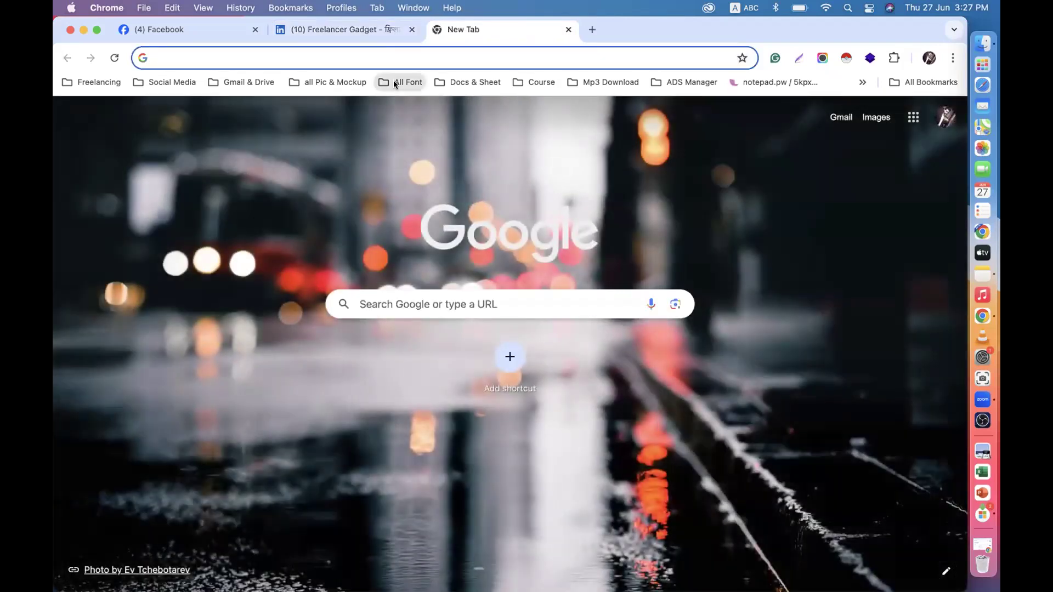
{"action": "left_click", "coordinate": [393, 80]}
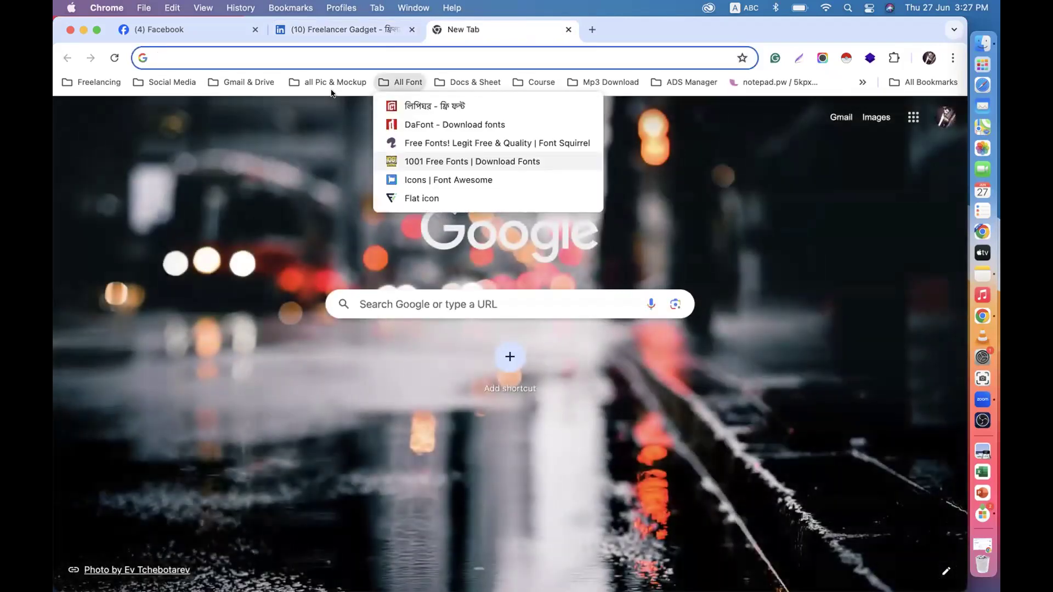
{"action": "mouse_move", "coordinate": [332, 83]}
{"action": "left_click", "coordinate": [349, 173]}
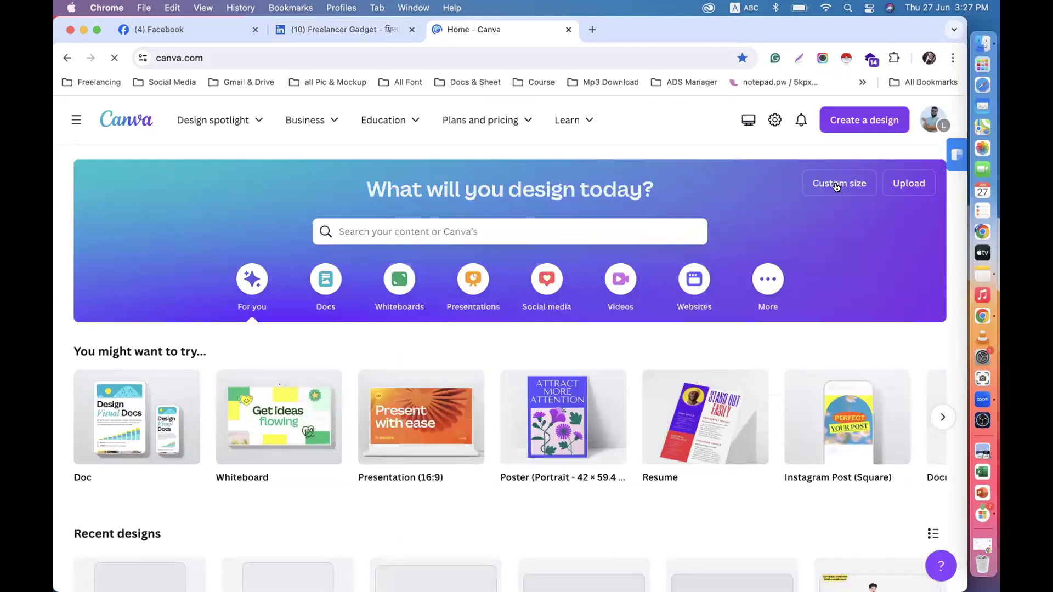
Create a custom-size design of 1128 × 191 px, rechecking the cover dimensions on the LinkedIn page.
{"action": "left_click", "coordinate": [839, 183]}
{"action": "left_click", "coordinate": [681, 239]}
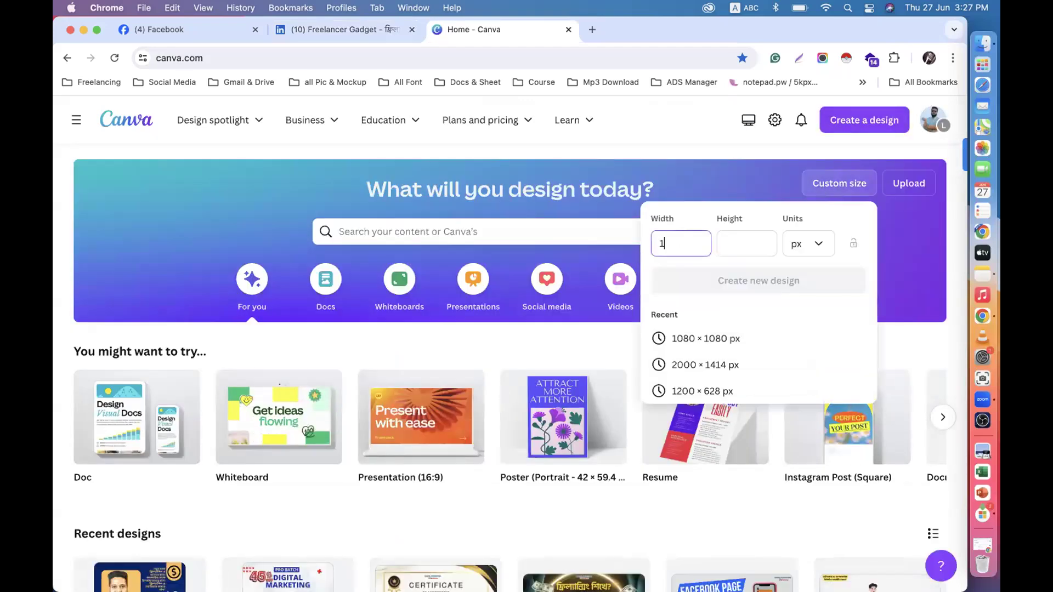
{"action": "left_click", "coordinate": [742, 243]}
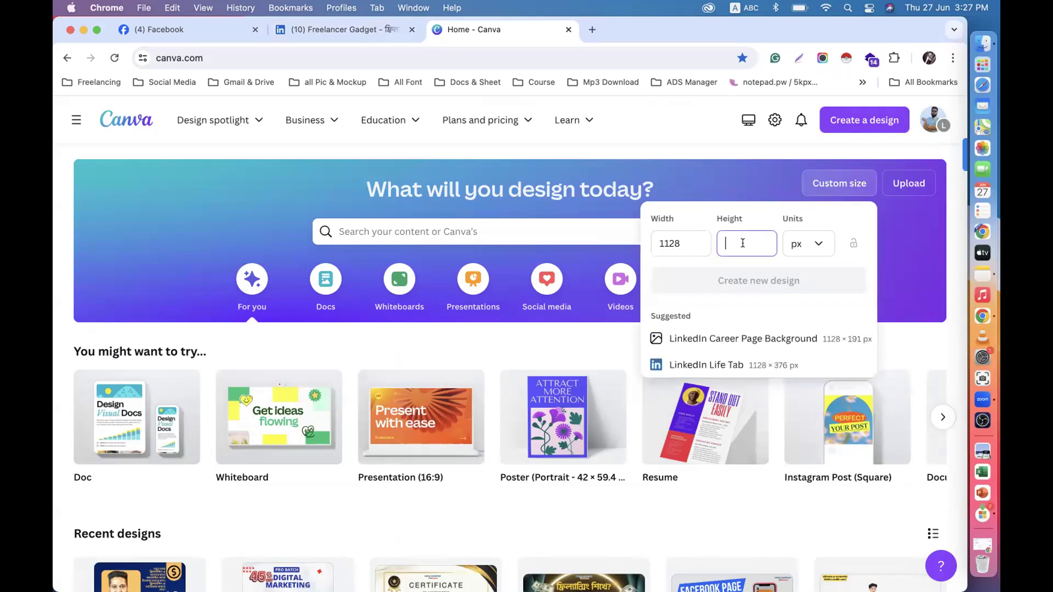
{"action": "left_click", "coordinate": [340, 29]}
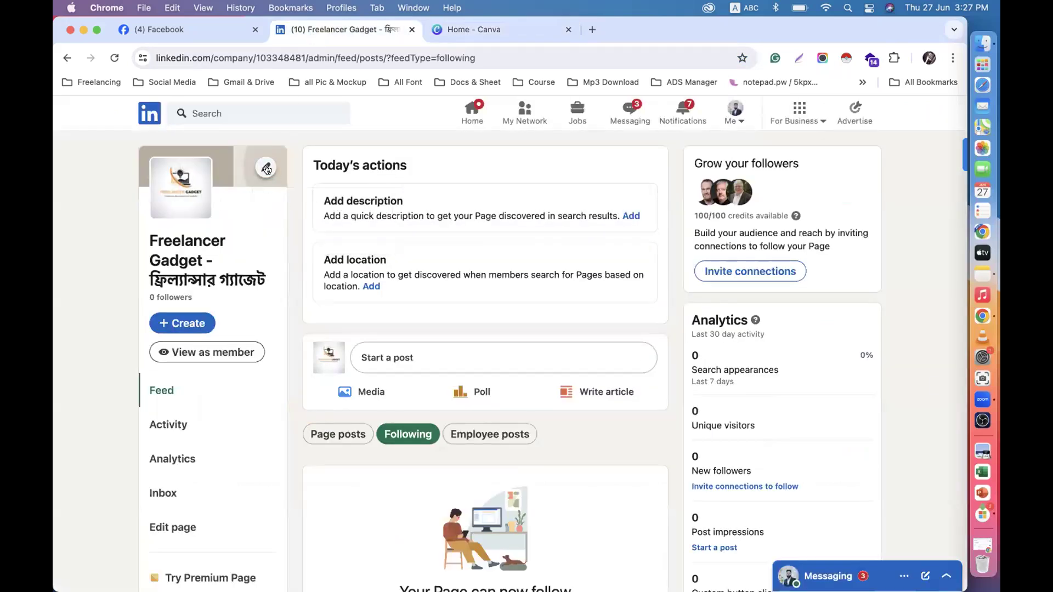
{"action": "left_click", "coordinate": [483, 29]}
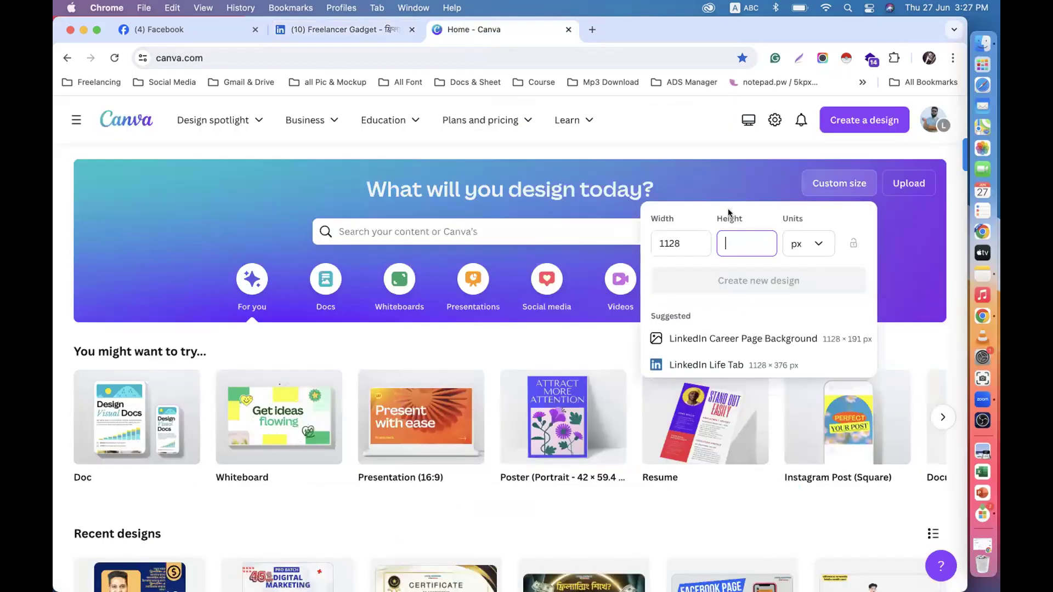
{"action": "type", "text": "191"}
{"action": "left_click", "coordinate": [704, 274]}
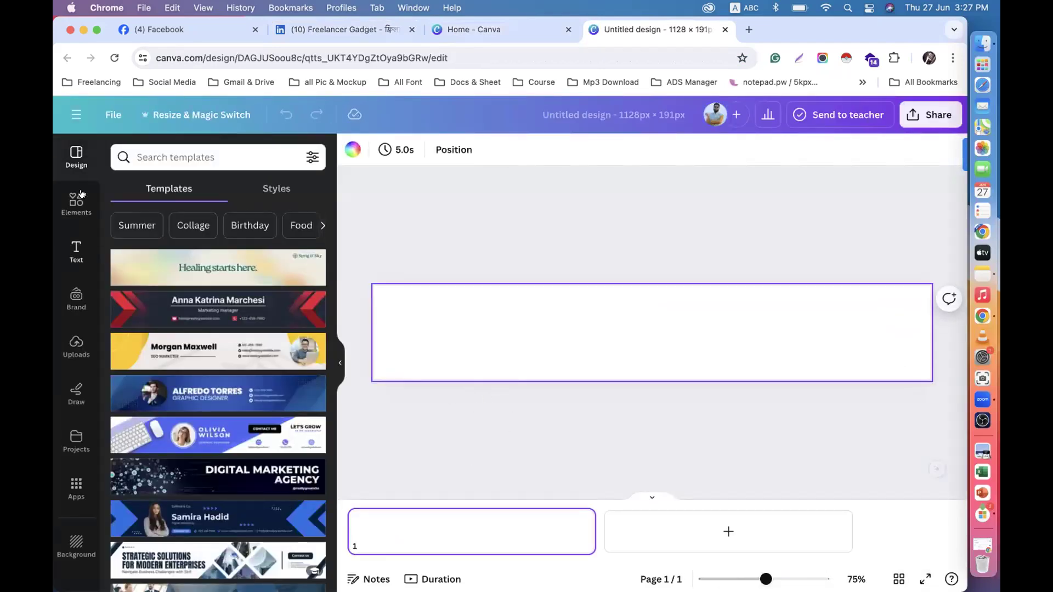
Look at the Facebook page's cover and upload freelancer gadget cover fb.png to the Canva design's image library.
{"action": "left_click", "coordinate": [159, 29]}
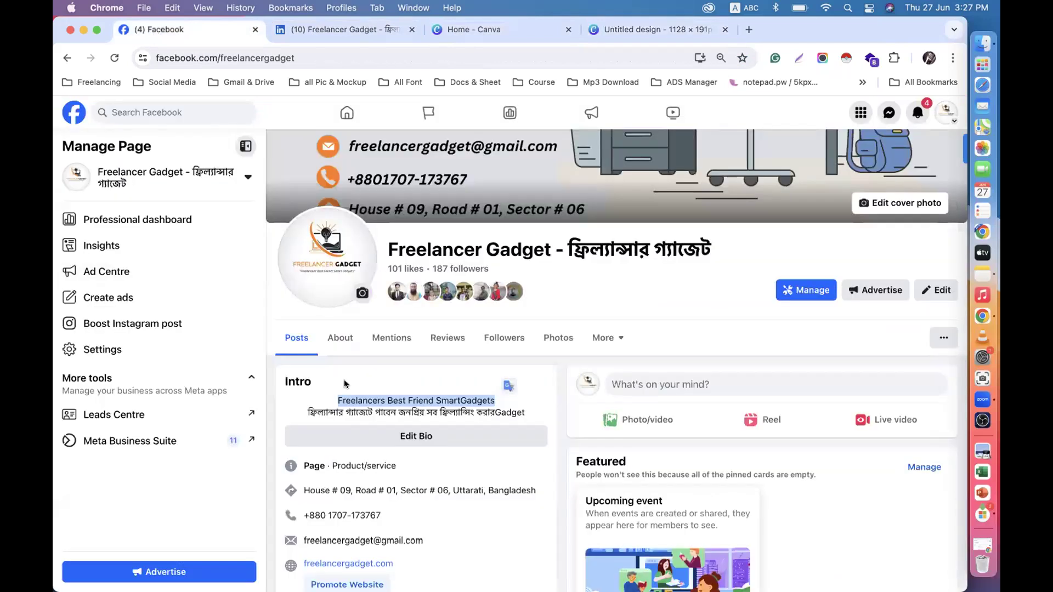
{"action": "scroll", "coordinate": [344, 384], "scroll_direction": "up", "scroll_amount": 3}
{"action": "left_click", "coordinate": [607, 33]}
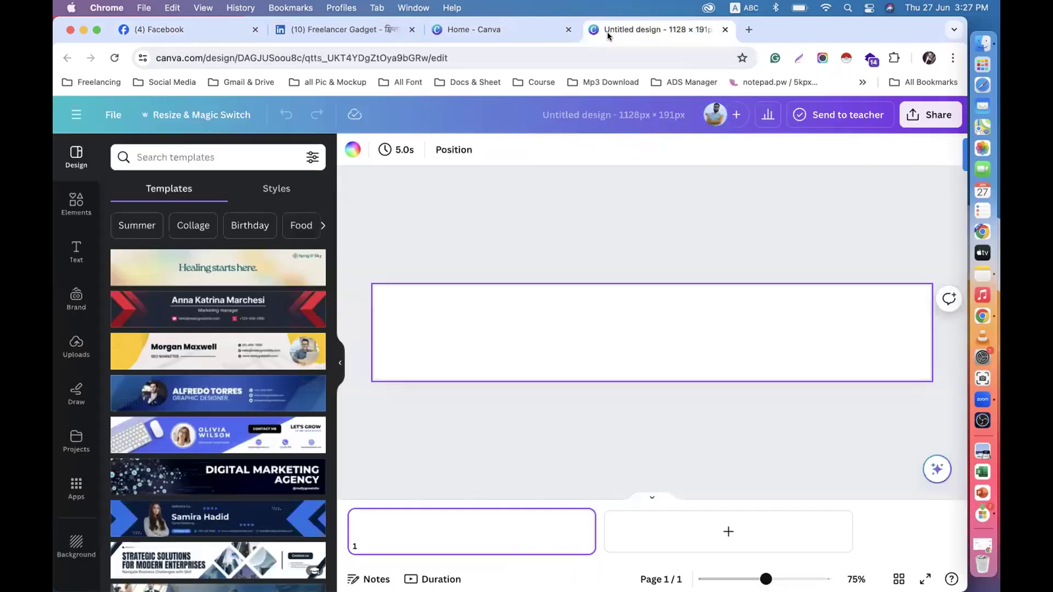
{"action": "left_click", "coordinate": [76, 344]}
{"action": "left_click", "coordinate": [203, 188]}
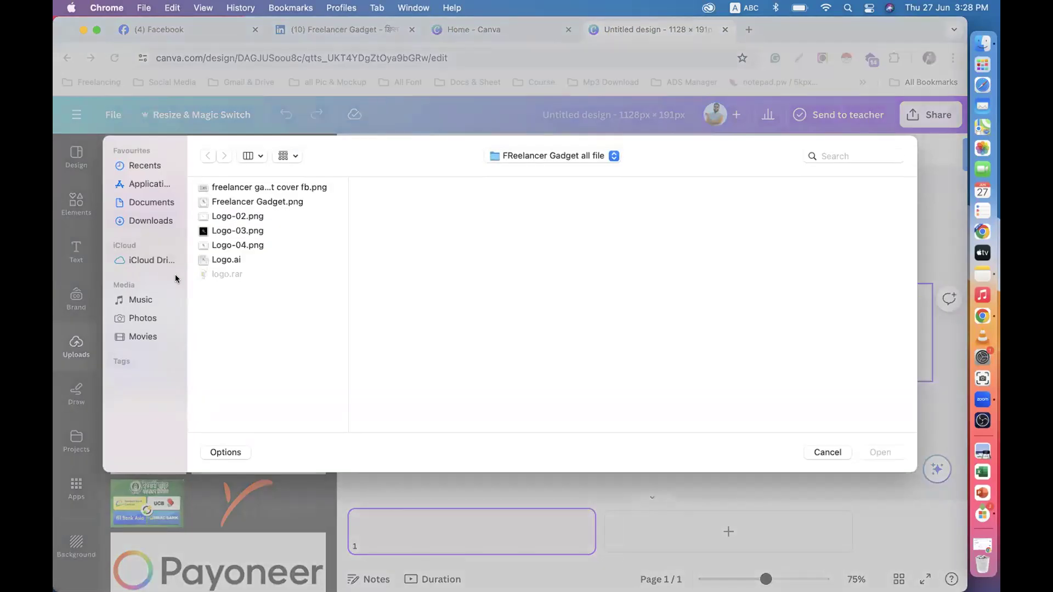
{"action": "left_click", "coordinate": [259, 189]}
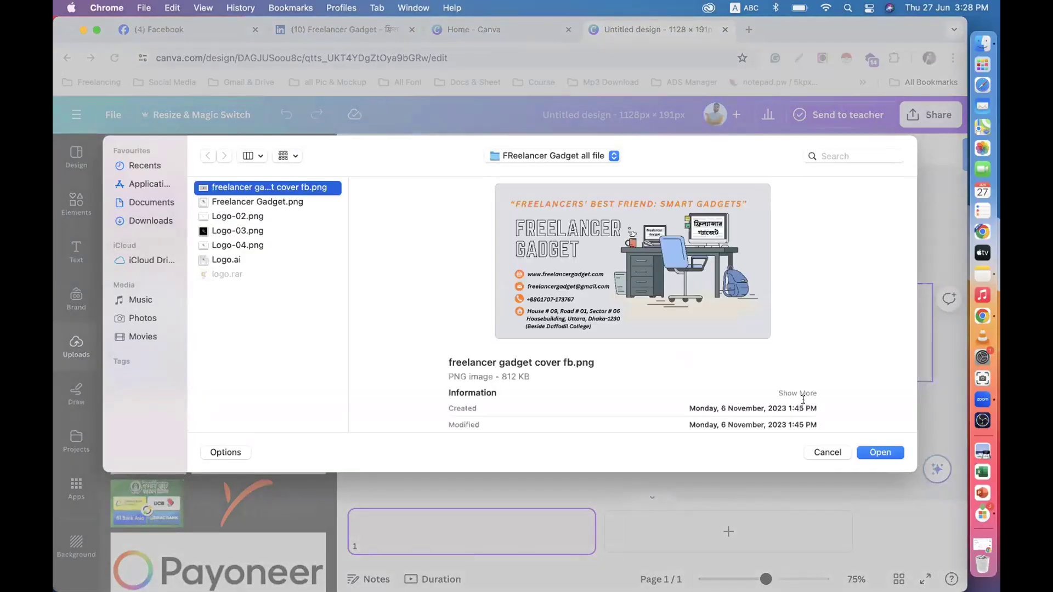
{"action": "left_click", "coordinate": [876, 452]}
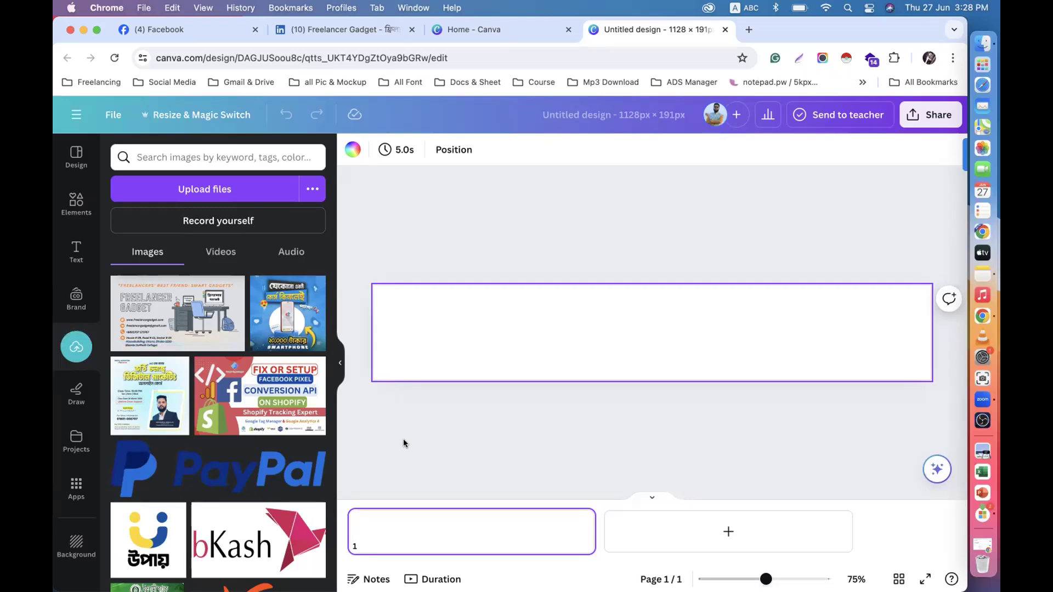
Try placing the uploaded Facebook cover image on the blank banner and delete it.
{"action": "left_click", "coordinate": [194, 335]}
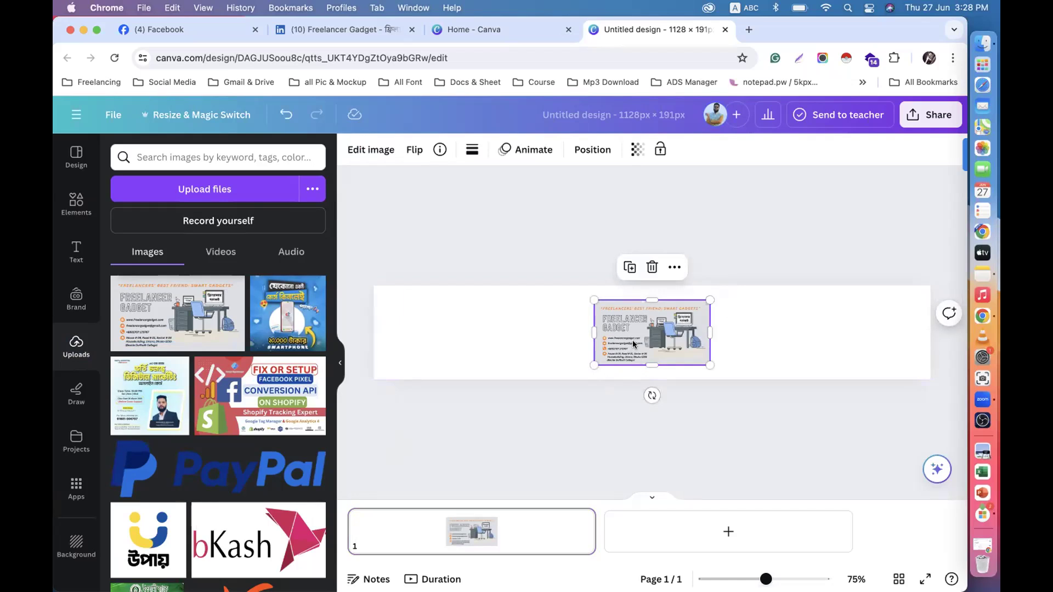
{"action": "key", "text": "Delete"}
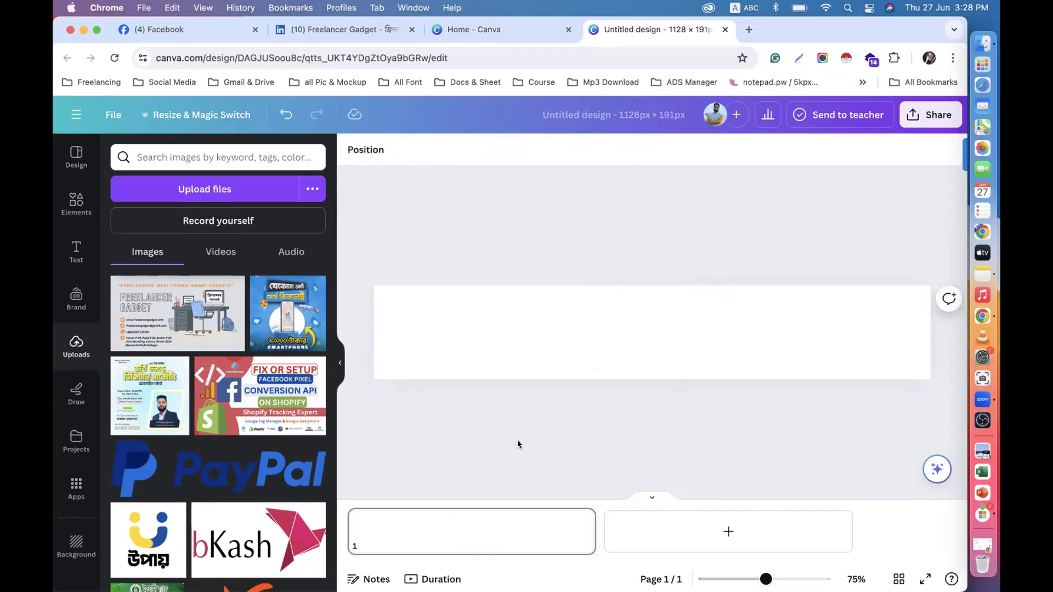
Apply the Blue Professional Modern Minimalist Simple Clean LinkedIn Career Page Background template and delete the portrait photo from its round frame.
{"action": "left_click", "coordinate": [76, 204]}
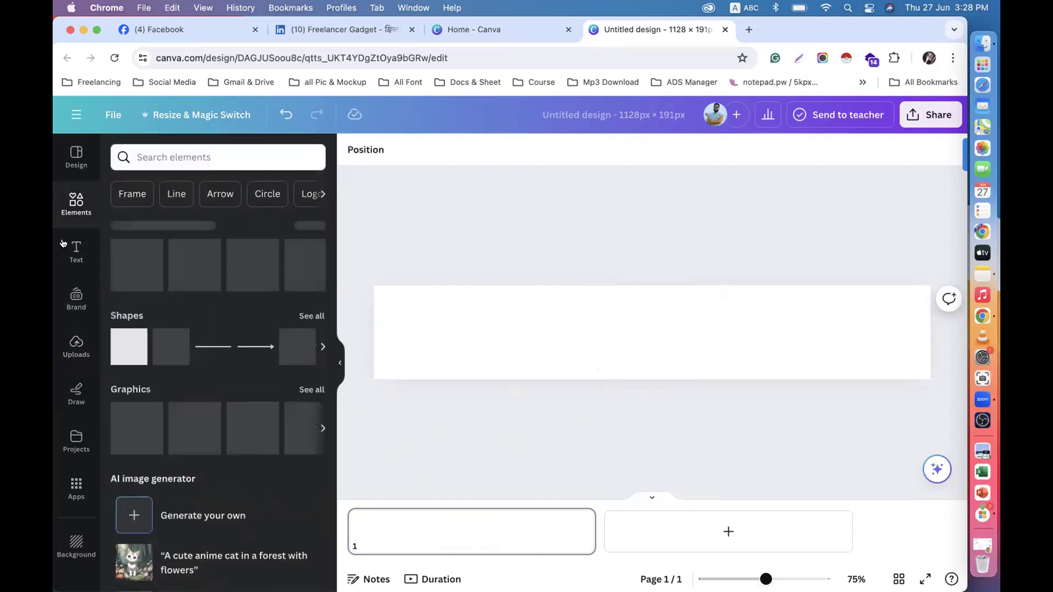
{"action": "left_click", "coordinate": [76, 156]}
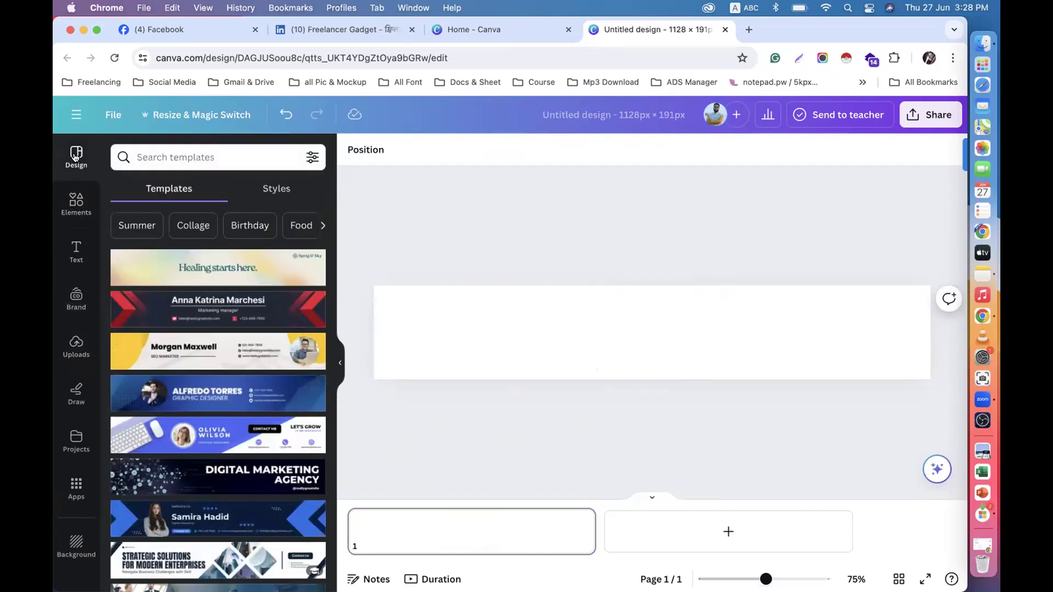
{"action": "scroll", "coordinate": [194, 426], "scroll_direction": "down", "scroll_amount": 3}
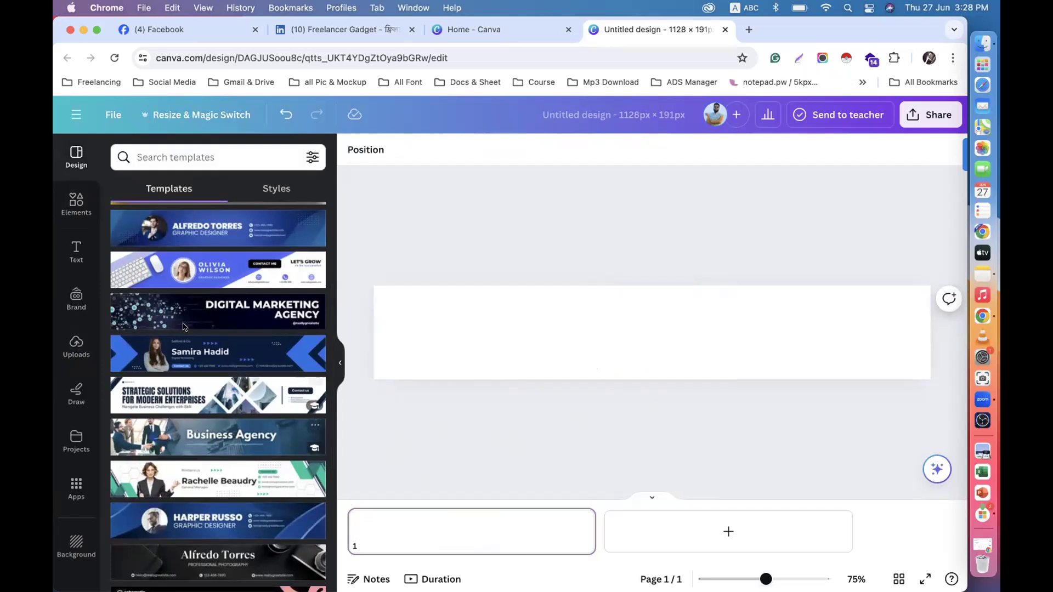
{"action": "left_click", "coordinate": [192, 266]}
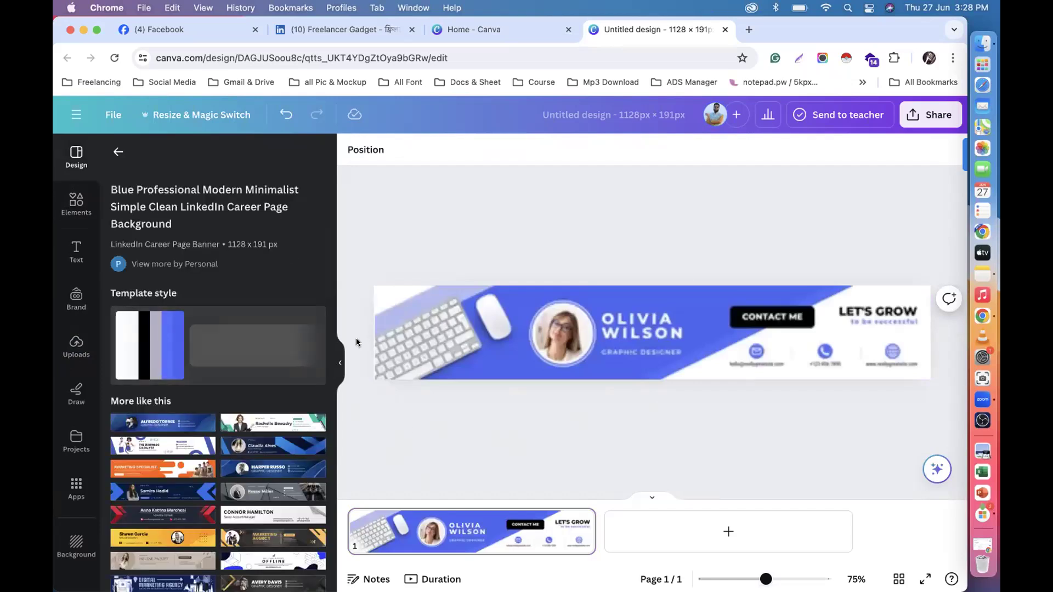
{"action": "left_click", "coordinate": [567, 330]}
{"action": "key", "text": "Delete"}
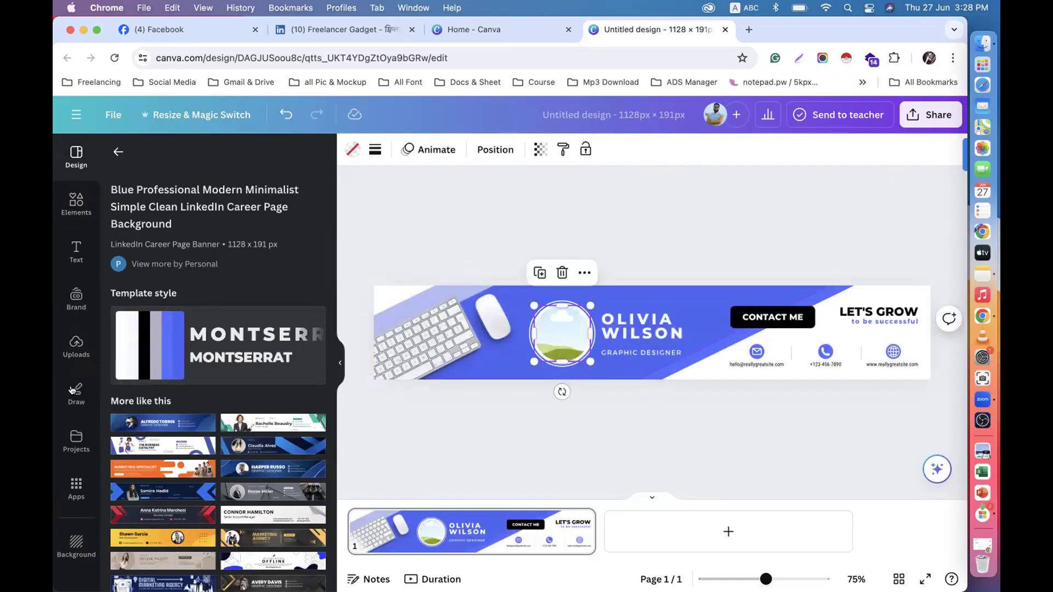
Upload Freelancer Gadget.png to the image library and place the logo in the banner's round frame.
{"action": "left_click", "coordinate": [74, 347]}
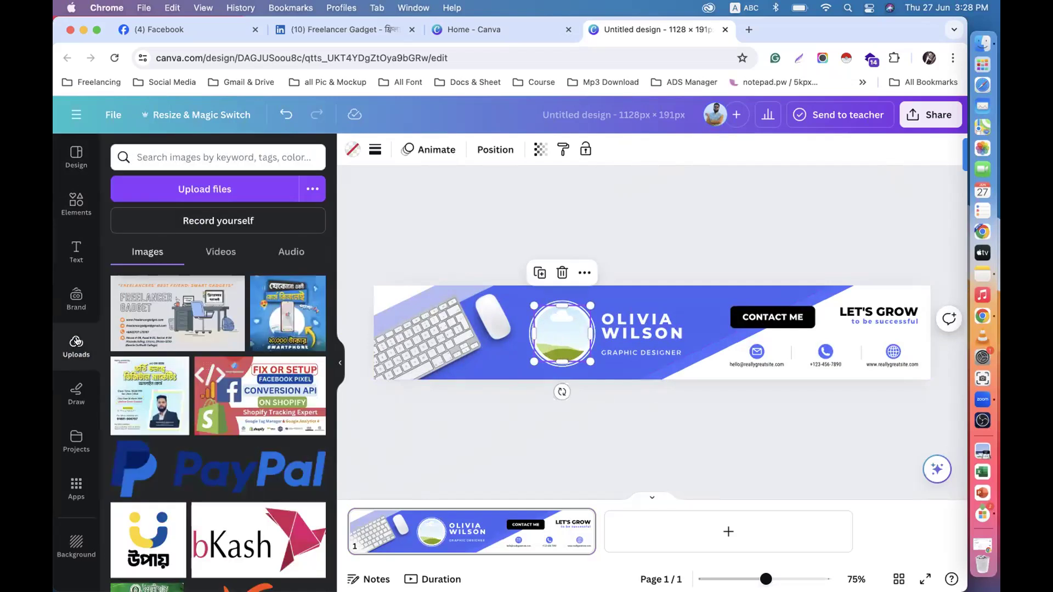
{"action": "left_click", "coordinate": [220, 197]}
{"action": "left_click", "coordinate": [274, 203]}
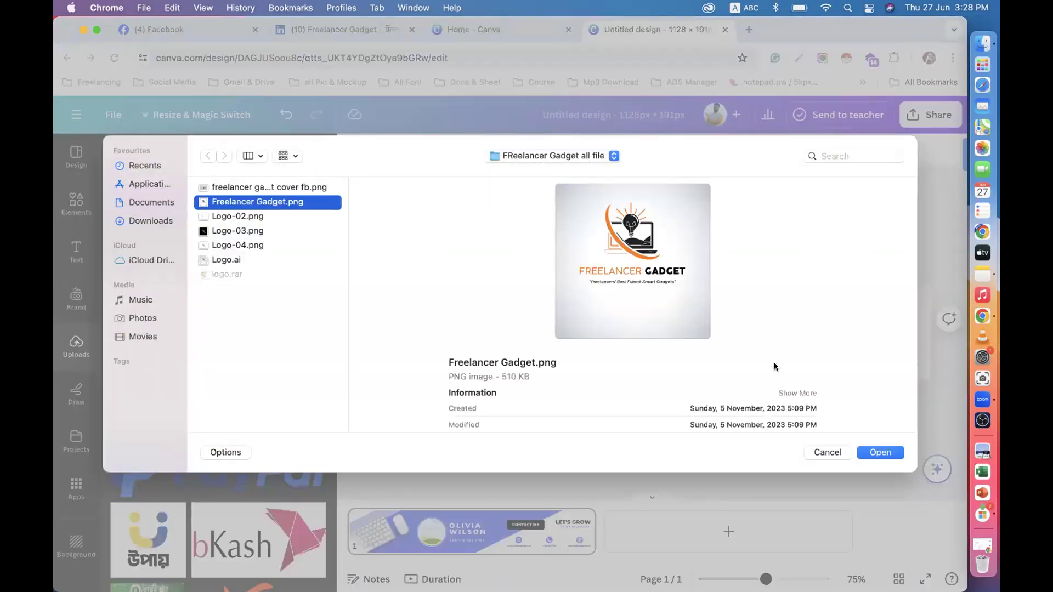
{"action": "left_click", "coordinate": [876, 452]}
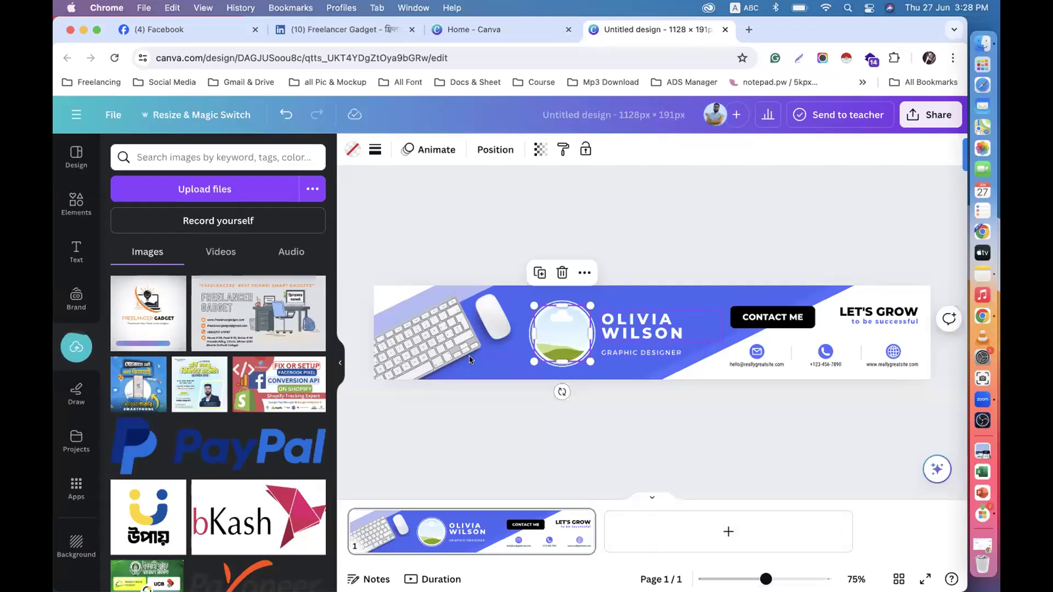
{"action": "left_click", "coordinate": [169, 318]}
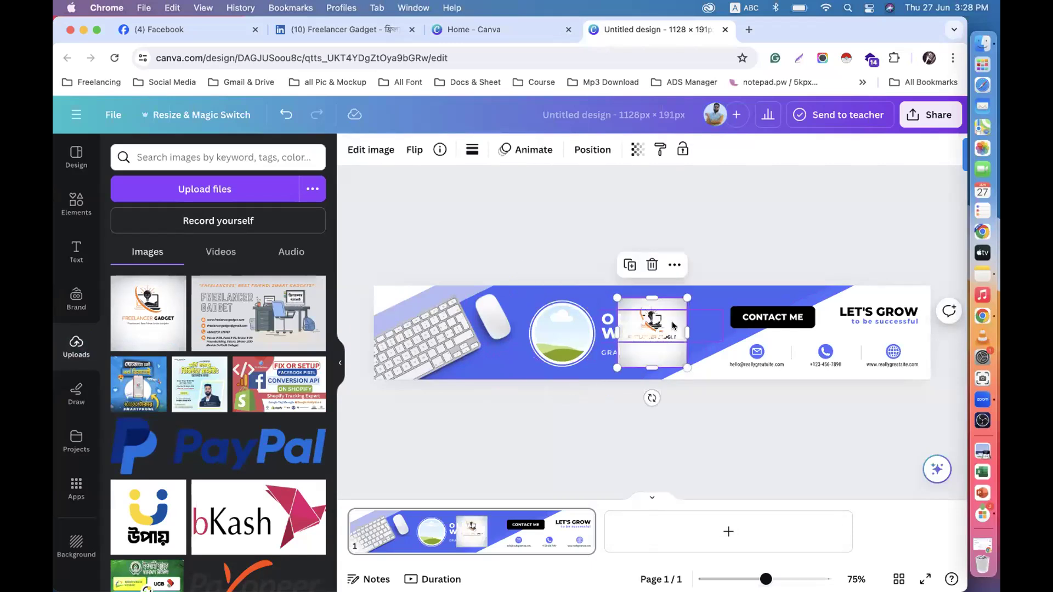
{"action": "left_click_drag", "start_coordinate": [650, 301], "coordinate": [554, 301]}
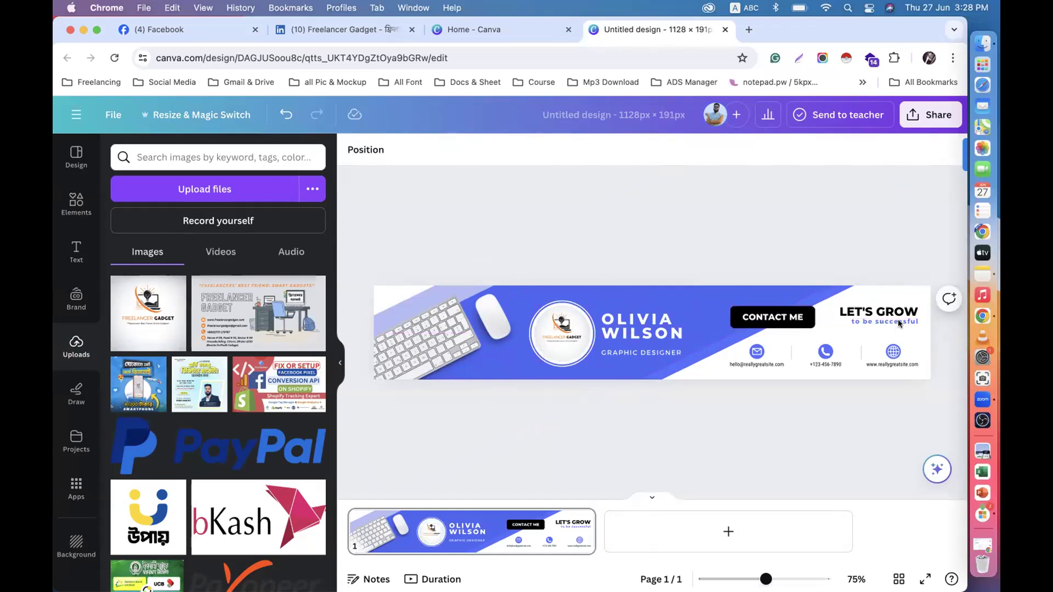
Replace the banner's placeholder e-mail with the company's e-mail address copied from the Facebook page's Intro.
{"action": "left_click", "coordinate": [774, 365]}
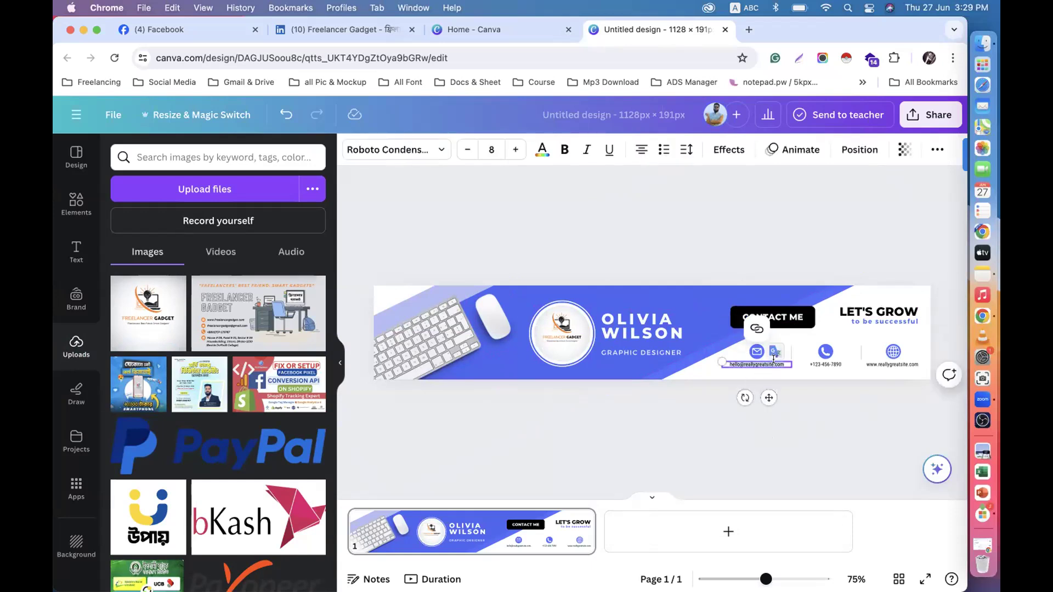
{"action": "left_click", "coordinate": [159, 29]}
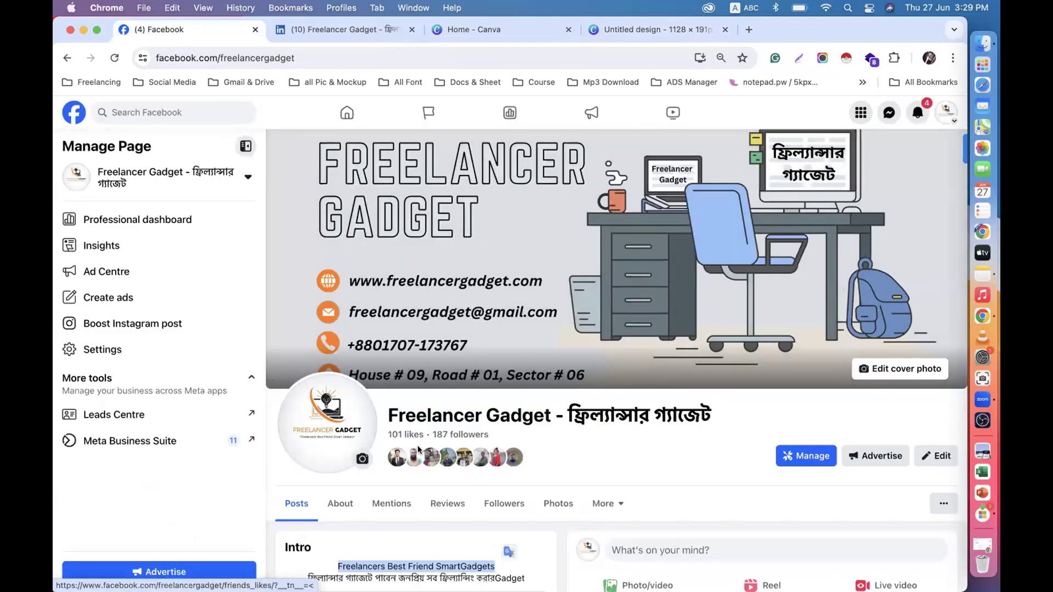
{"action": "scroll", "coordinate": [415, 457], "scroll_direction": "down", "scroll_amount": 10}
{"action": "left_click_drag", "start_coordinate": [425, 281], "coordinate": [302, 273]}
{"action": "key", "text": "super+c"}
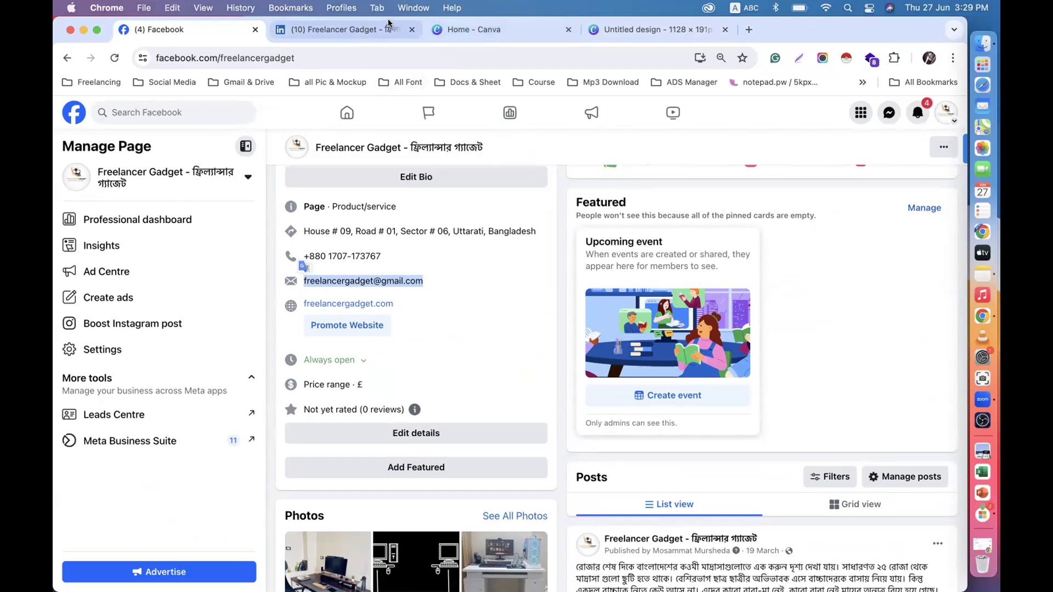
{"action": "left_click", "coordinate": [628, 29]}
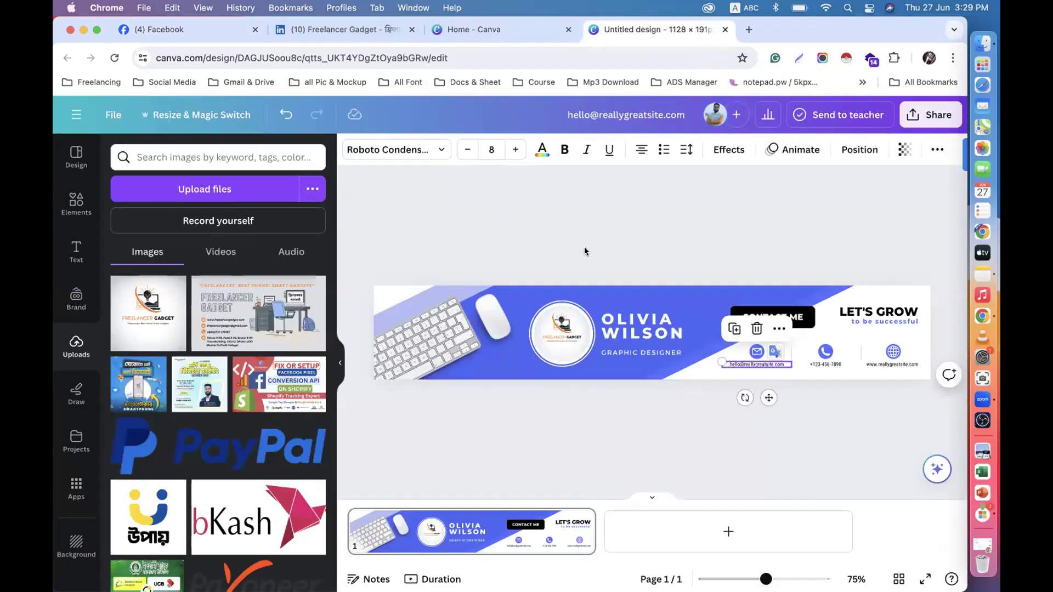
{"action": "left_click", "coordinate": [765, 363]}
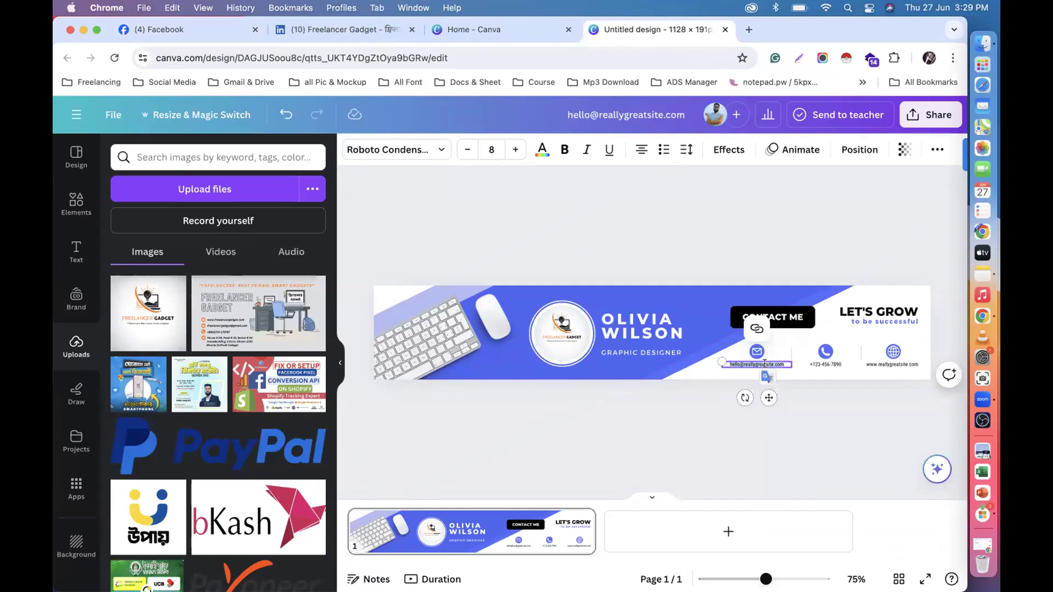
{"action": "key", "text": "super+v"}
{"action": "left_click", "coordinate": [630, 467]}
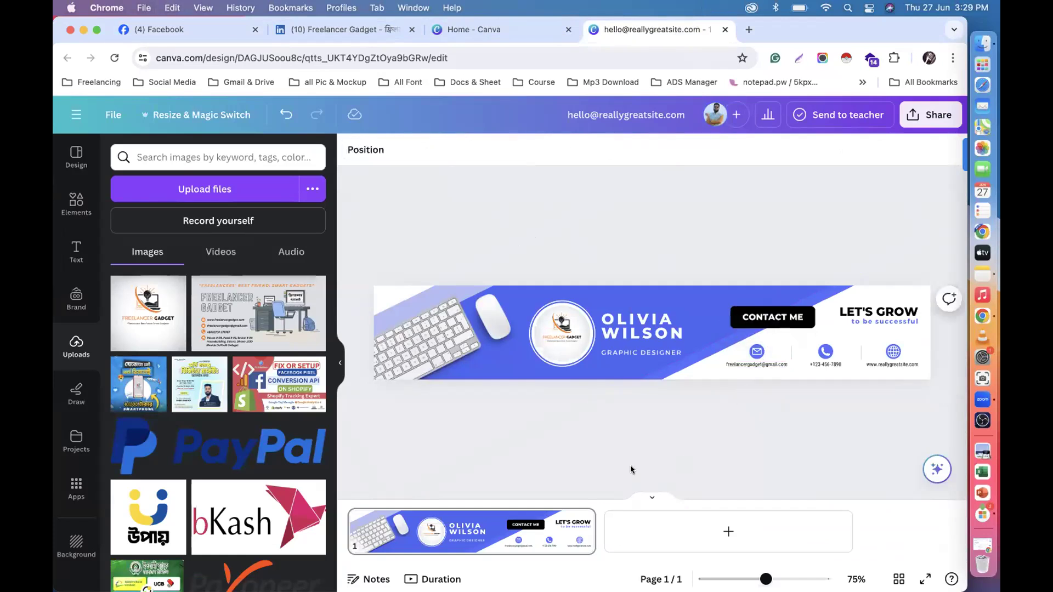
Replace the banner's placeholder phone number with the company's phone number copied from the Facebook page's Intro.
{"action": "left_click", "coordinate": [147, 30]}
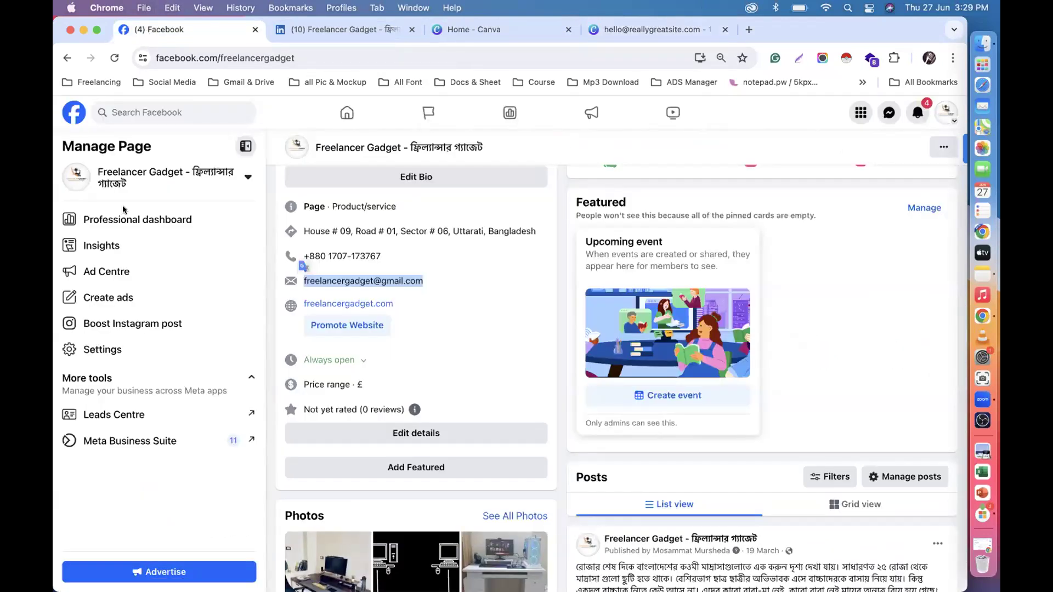
{"action": "scroll", "coordinate": [442, 335], "scroll_direction": "down", "scroll_amount": 5}
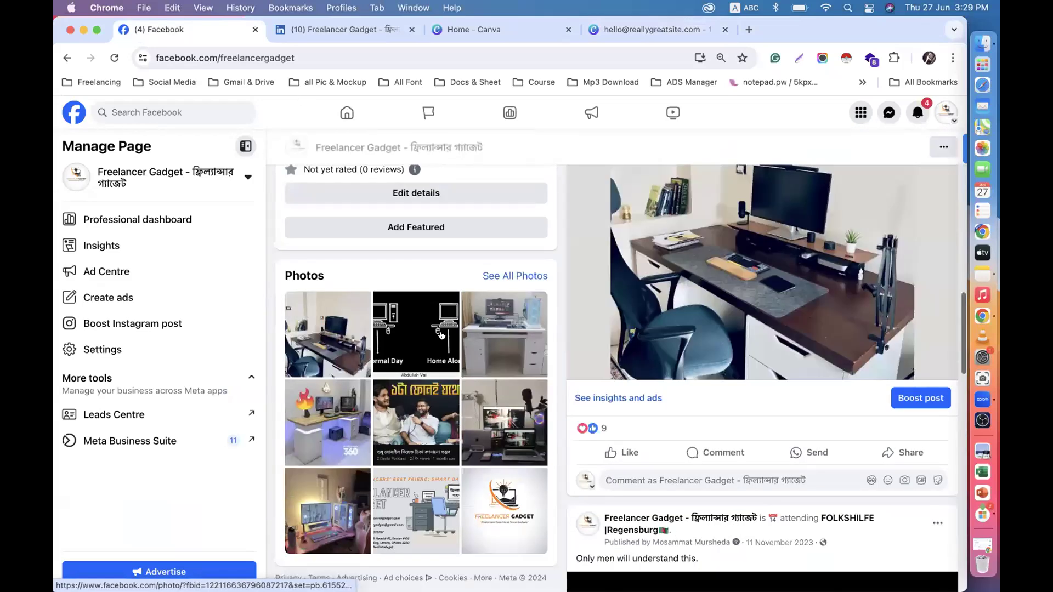
{"action": "scroll", "coordinate": [442, 336], "scroll_direction": "down", "scroll_amount": 10}
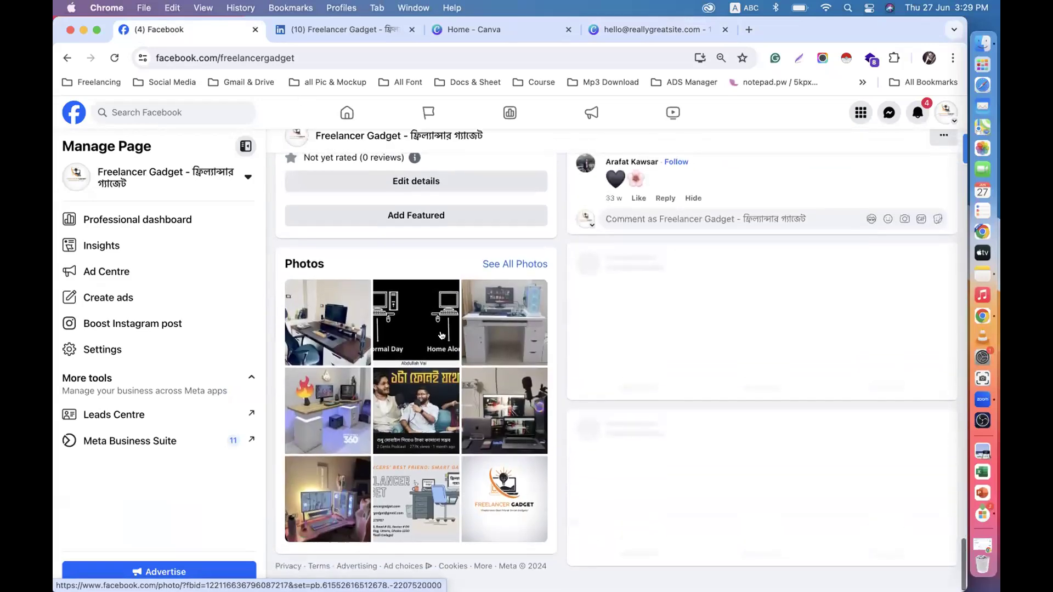
{"action": "scroll", "coordinate": [441, 336], "scroll_direction": "up", "scroll_amount": 10}
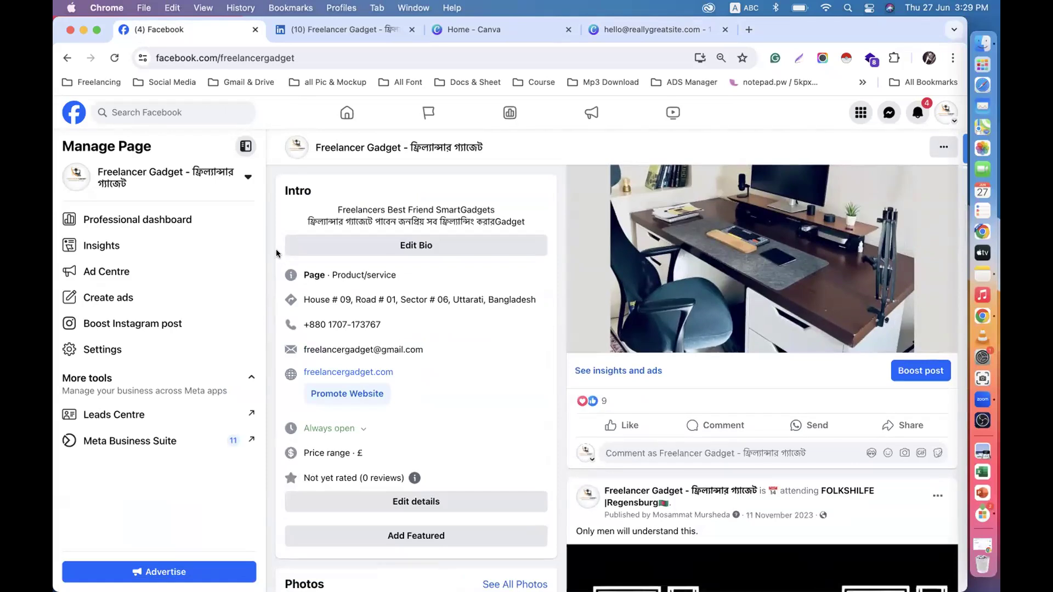
{"action": "left_click", "coordinate": [350, 29]}
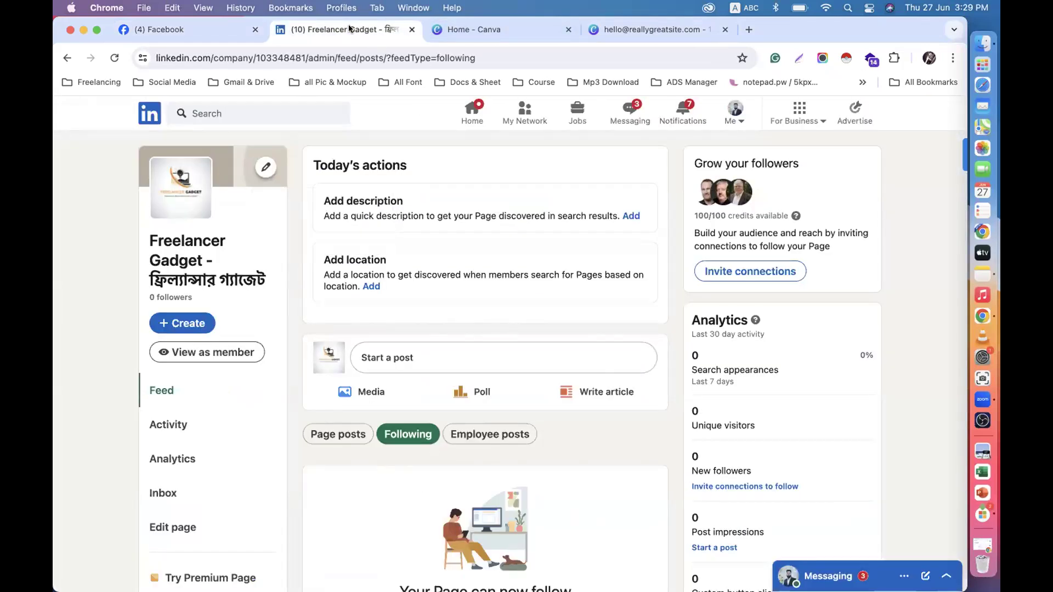
{"action": "left_click", "coordinate": [618, 31]}
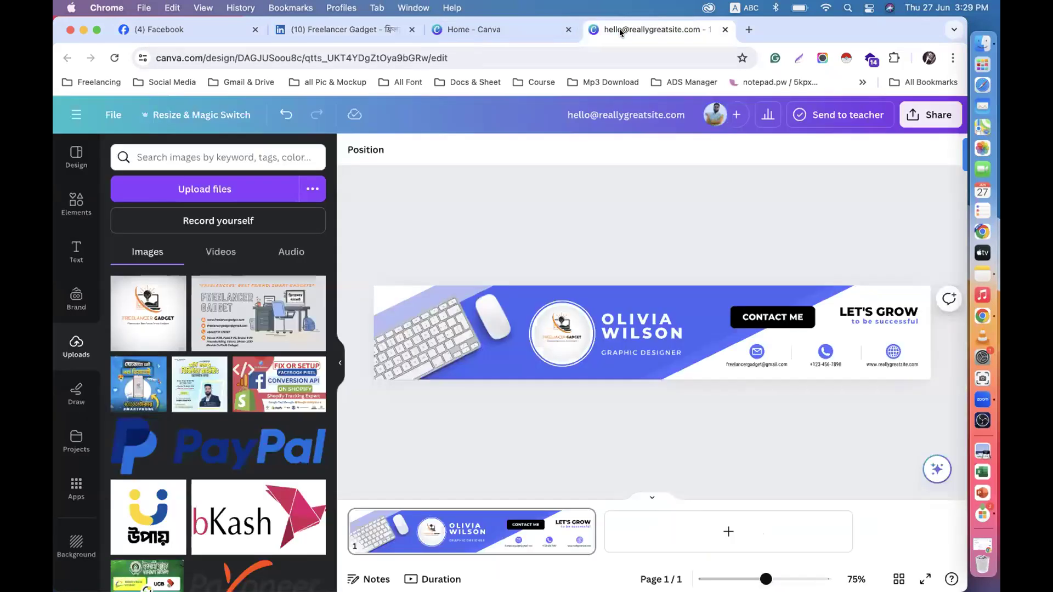
{"action": "left_click", "coordinate": [156, 29]}
{"action": "left_click_drag", "start_coordinate": [384, 322], "coordinate": [300, 320]}
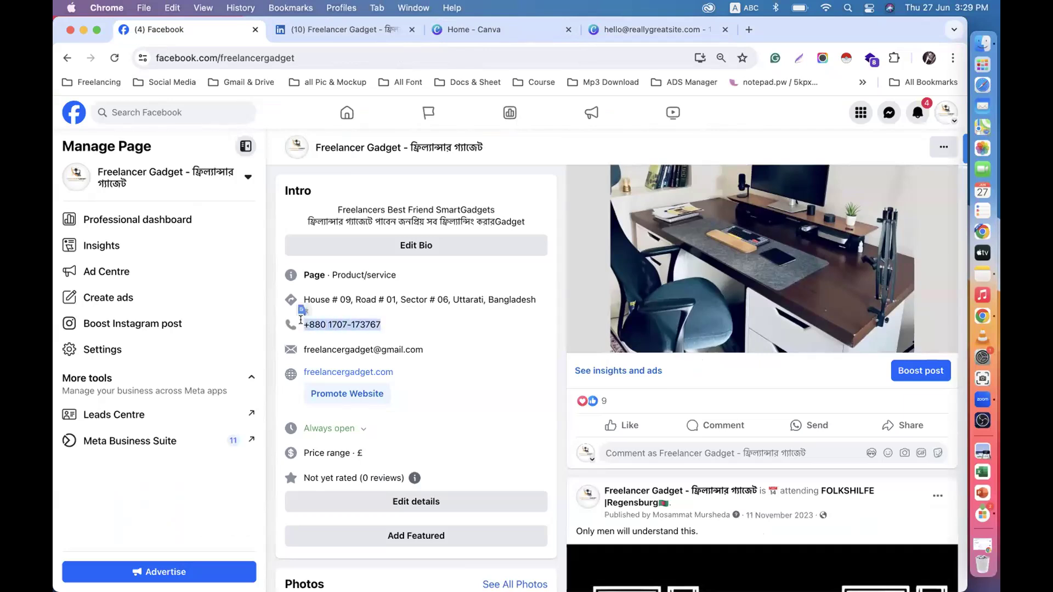
{"action": "left_click", "coordinate": [610, 37]}
{"action": "left_click", "coordinate": [825, 363]}
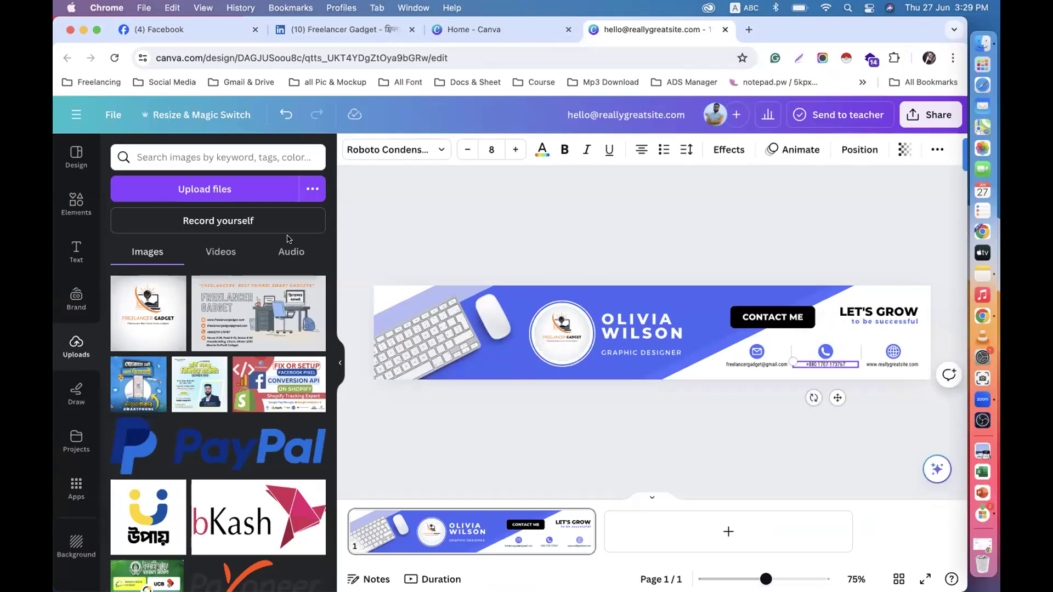
Copy the website address freelancergadget.com from the Facebook page's Intro.
{"action": "left_click", "coordinate": [176, 37]}
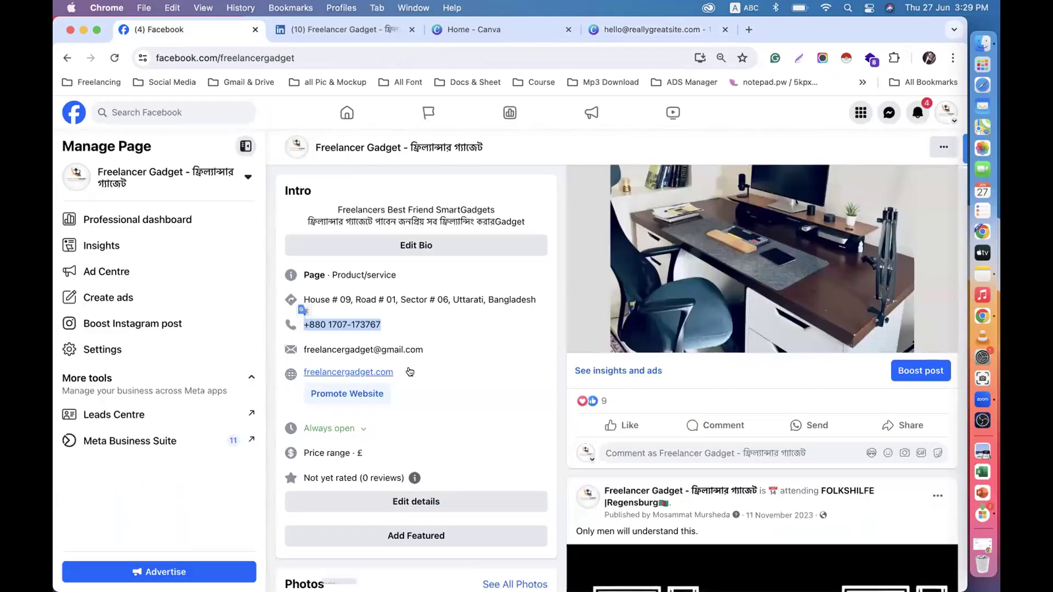
{"action": "left_click", "coordinate": [519, 429]}
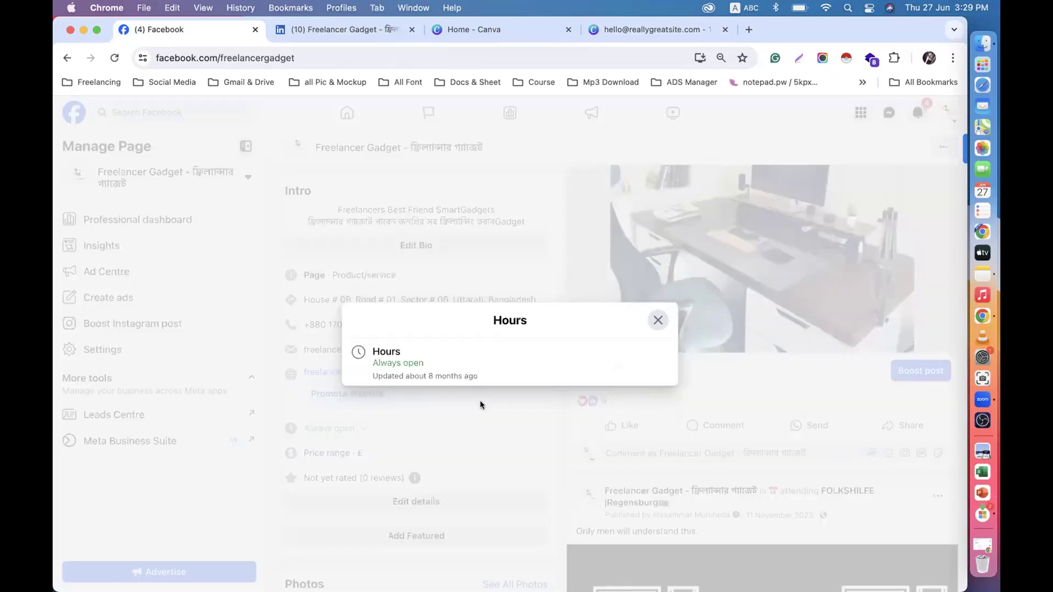
{"action": "left_click", "coordinate": [657, 319]}
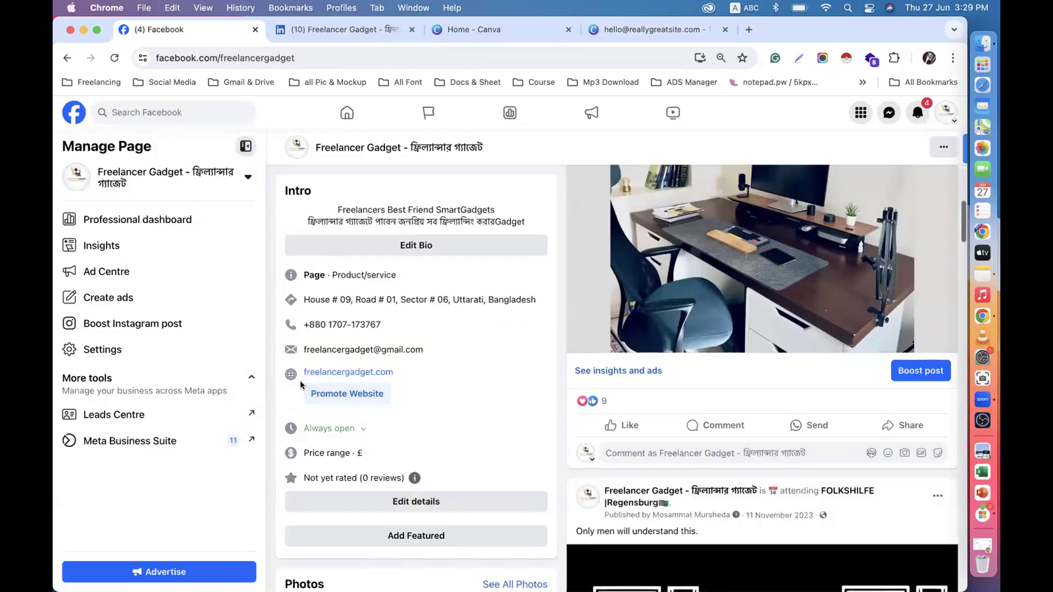
{"action": "left_click_drag", "start_coordinate": [284, 371], "coordinate": [398, 368]}
{"action": "key", "text": "super+c"}
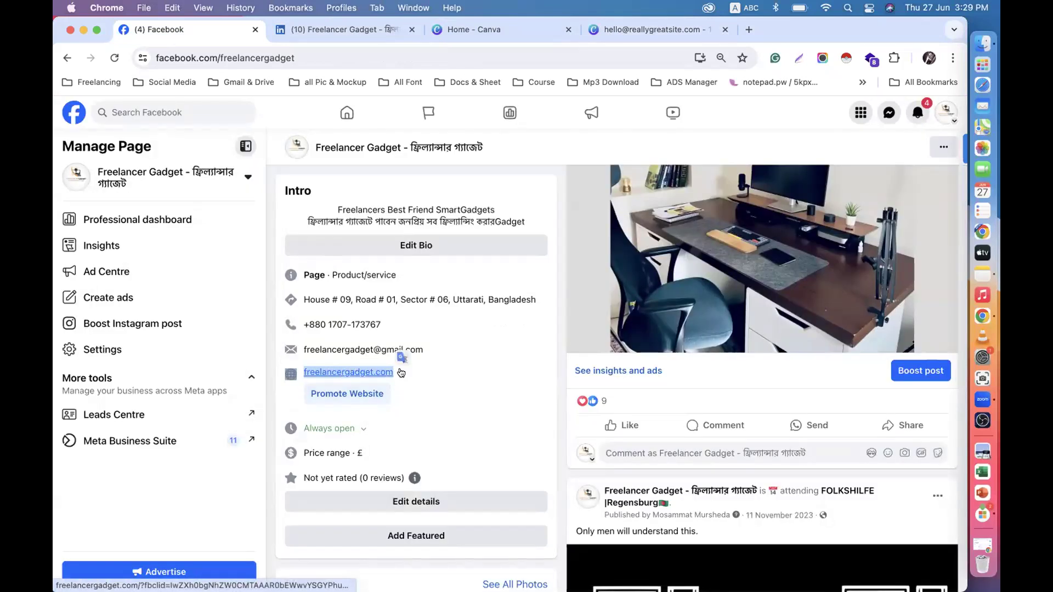
{"action": "left_click", "coordinate": [181, 101]}
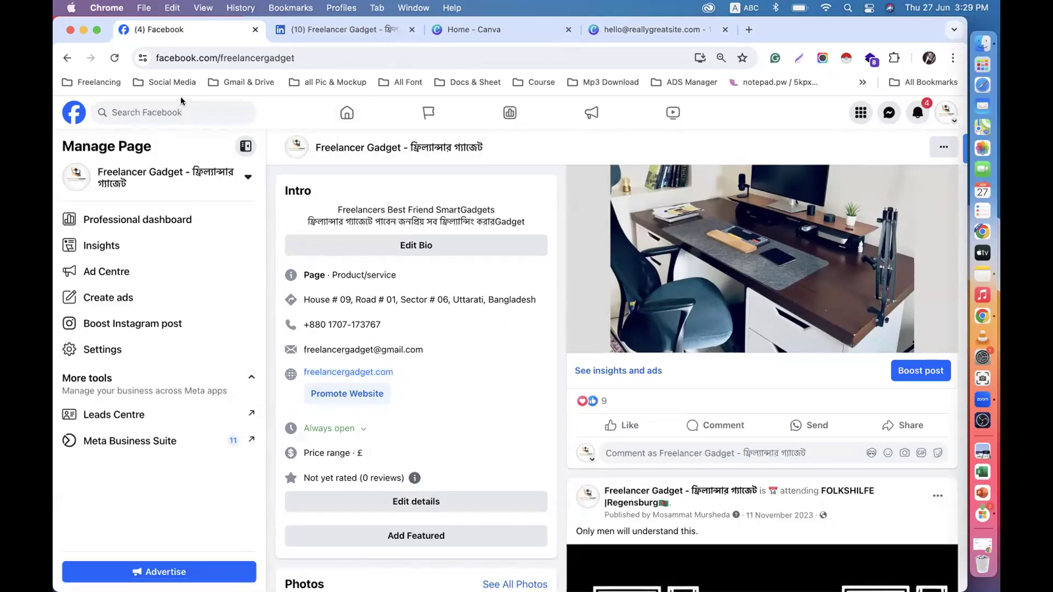
{"action": "left_click", "coordinate": [170, 109]}
{"action": "key", "text": "super+v"}
{"action": "key", "text": "super+a"}
{"action": "key", "text": "BackSpace"}
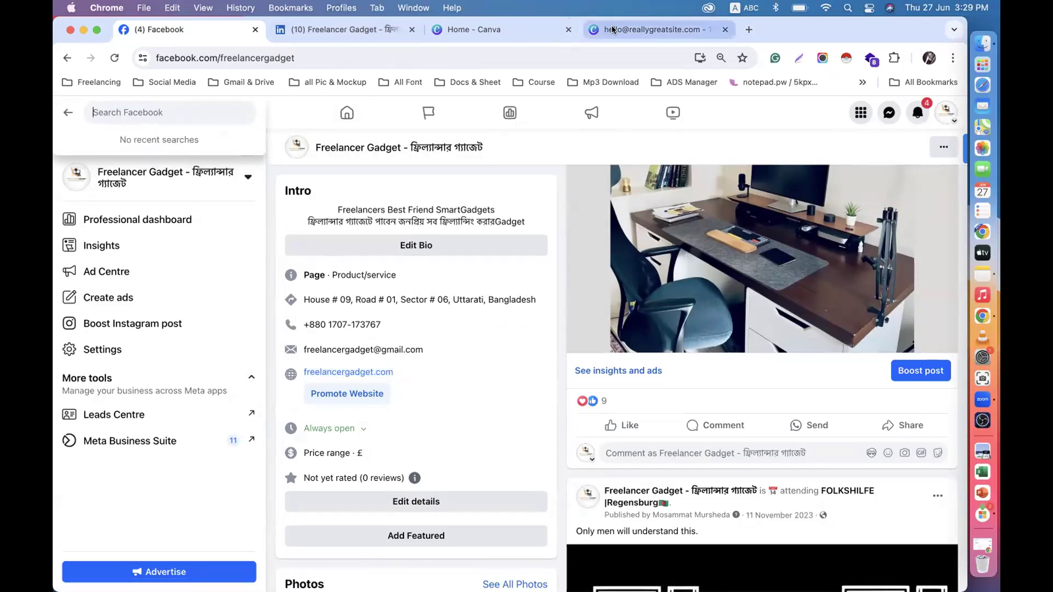
{"action": "left_click", "coordinate": [631, 29]}
{"action": "left_click", "coordinate": [890, 362]}
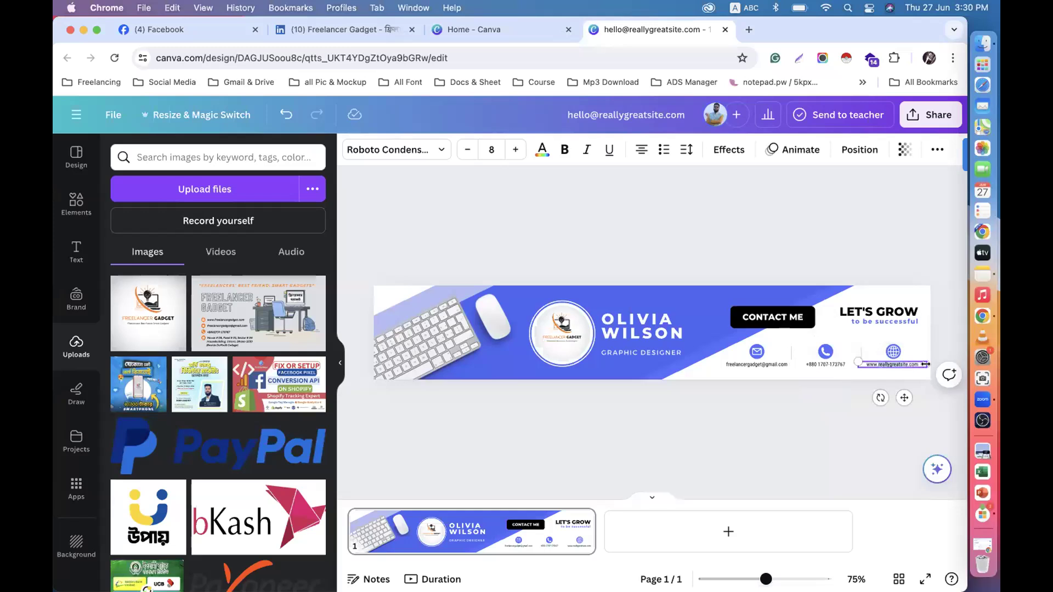
{"action": "type", "text": "www.freelancergadget.com"}
{"action": "left_click", "coordinate": [850, 433]}
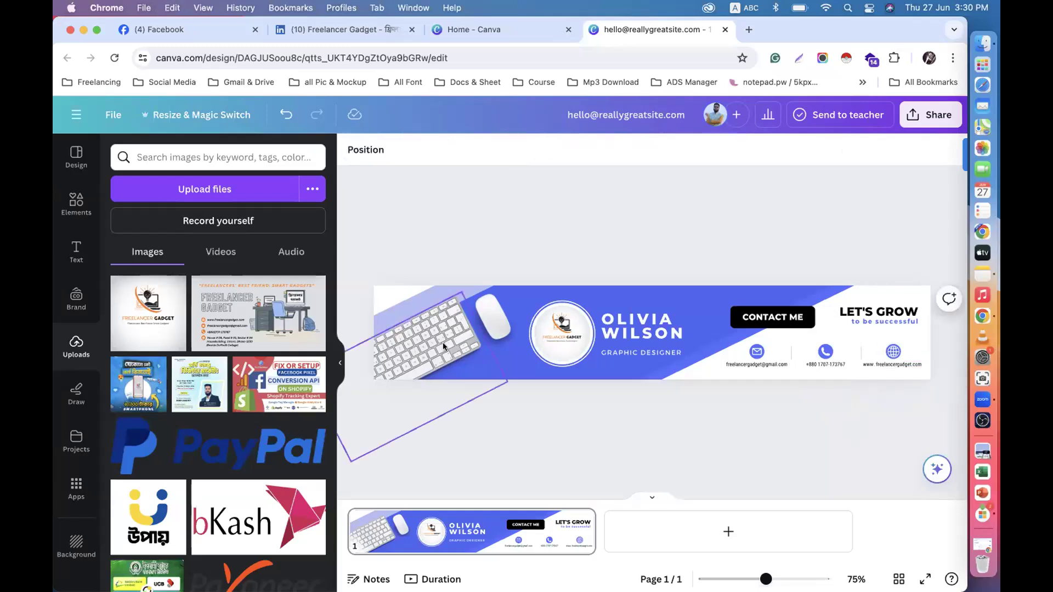
Replace the banner's large name heading with "Freelancers Best Friend" copied from the Facebook page's bio.
{"action": "double_click", "coordinate": [657, 323]}
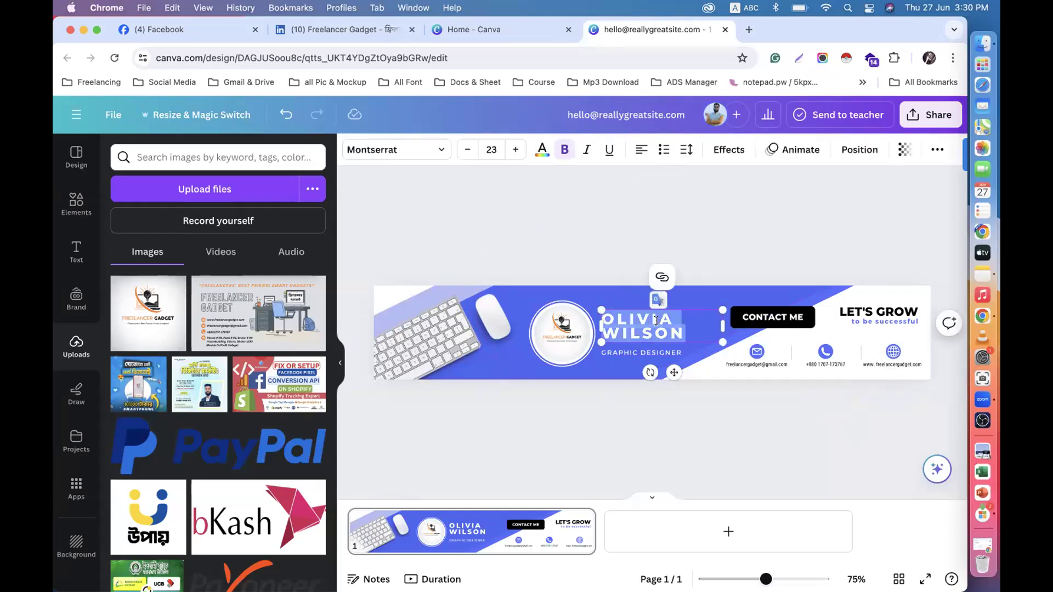
{"action": "left_click", "coordinate": [189, 32]}
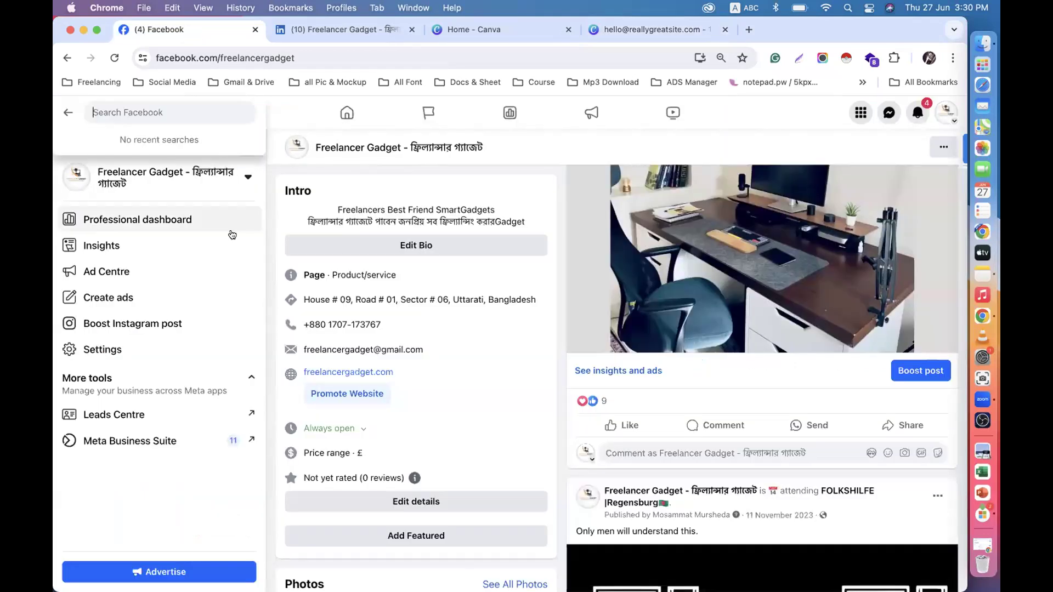
{"action": "left_click_drag", "start_coordinate": [335, 207], "coordinate": [433, 207]}
{"action": "key", "text": "super+c"}
{"action": "left_click", "coordinate": [617, 26]}
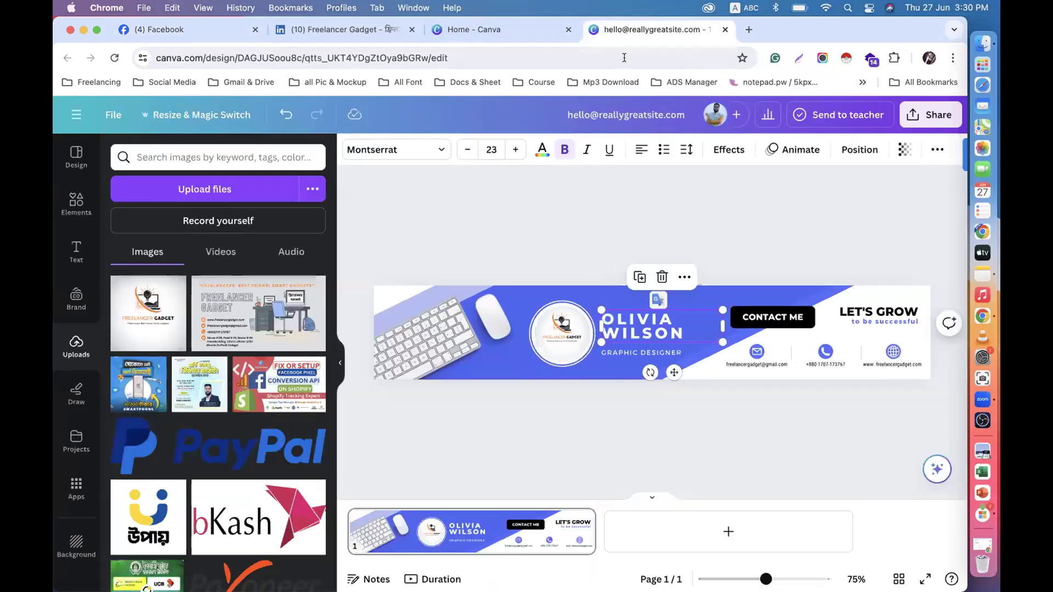
{"action": "double_click", "coordinate": [662, 334]}
{"action": "key", "text": "super+v"}
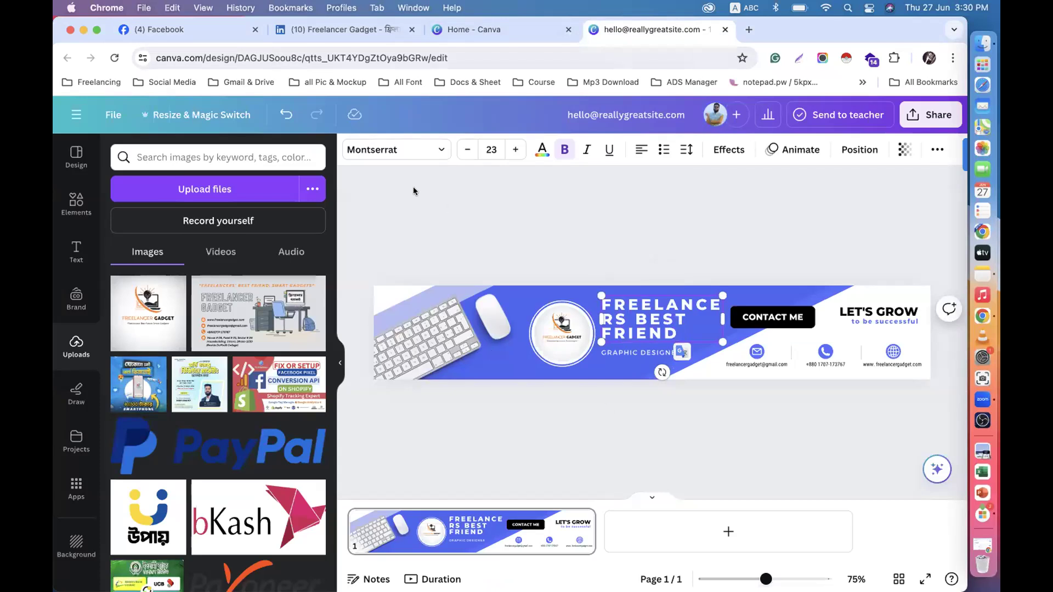
Replace the "Graphic Designer" subtitle on the banner with "SmartGadgets" copied from the Facebook page's bio.
{"action": "left_click", "coordinate": [164, 29]}
{"action": "left_click_drag", "start_coordinate": [436, 210], "coordinate": [521, 210]}
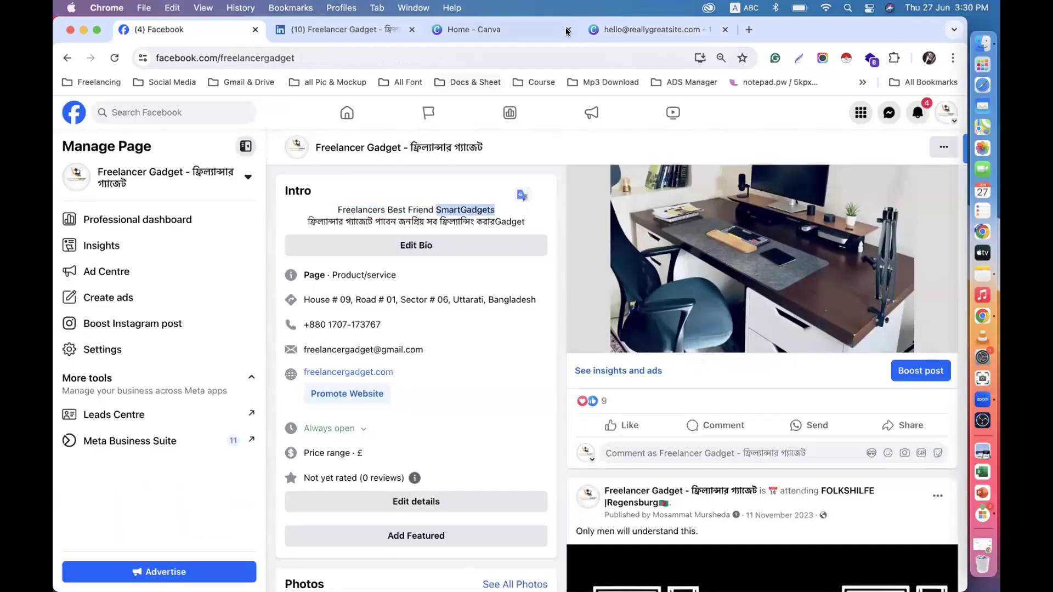
{"action": "left_click", "coordinate": [616, 27]}
{"action": "triple_click", "coordinate": [647, 353]}
{"action": "key", "text": "super+v"}
{"action": "left_click", "coordinate": [653, 447]}
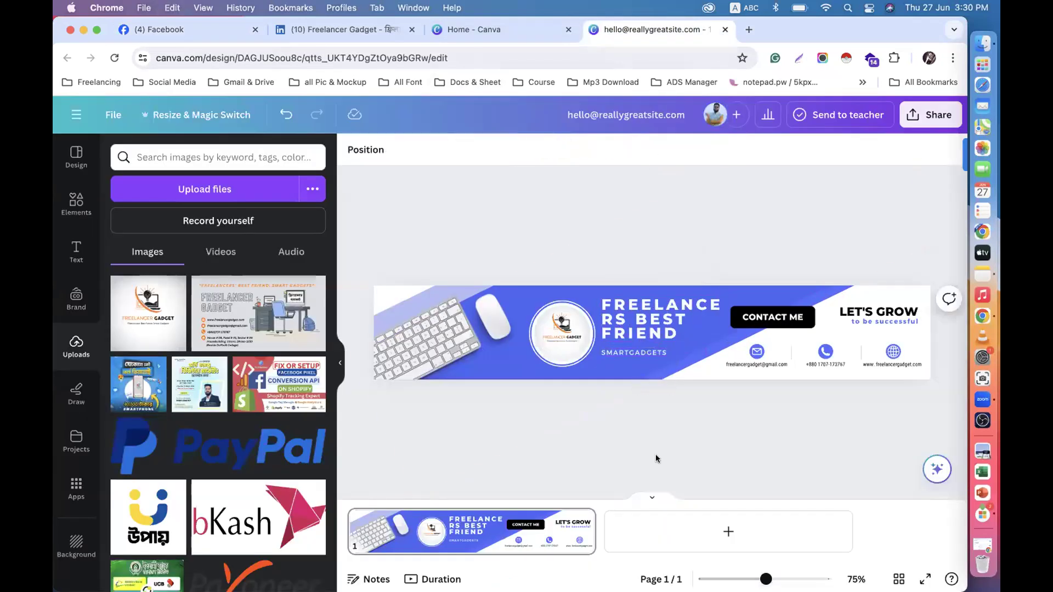
Resize and reposition the "Freelancers Best Friend" heading so it fits on two lines between the logo and the contact label.
{"action": "left_click", "coordinate": [634, 320]}
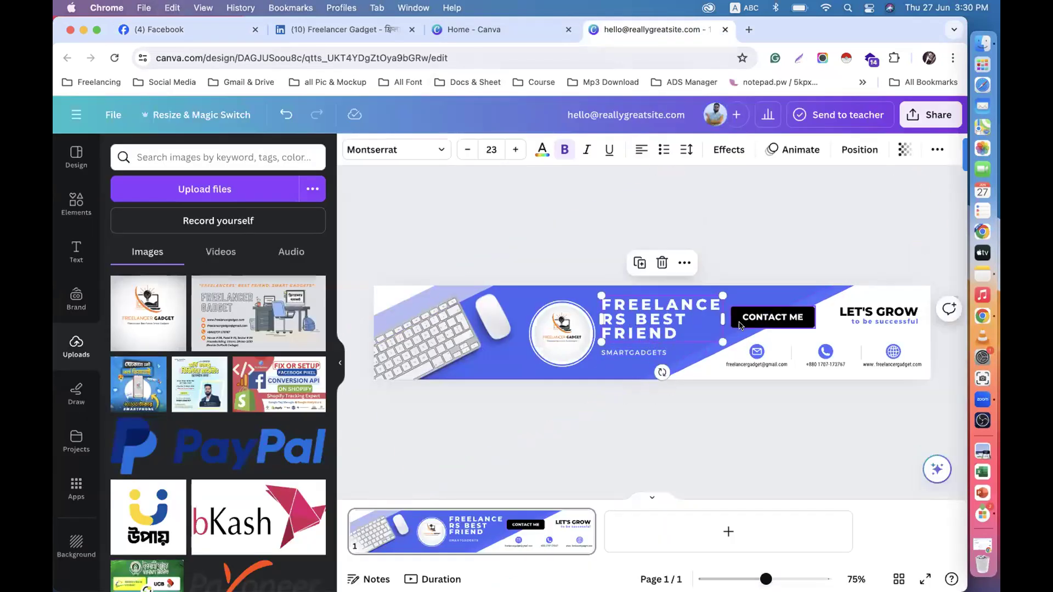
{"action": "left_click_drag", "start_coordinate": [722, 322], "coordinate": [734, 340]}
{"action": "left_click_drag", "start_coordinate": [675, 364], "coordinate": [672, 370]}
{"action": "left_click", "coordinate": [676, 420]}
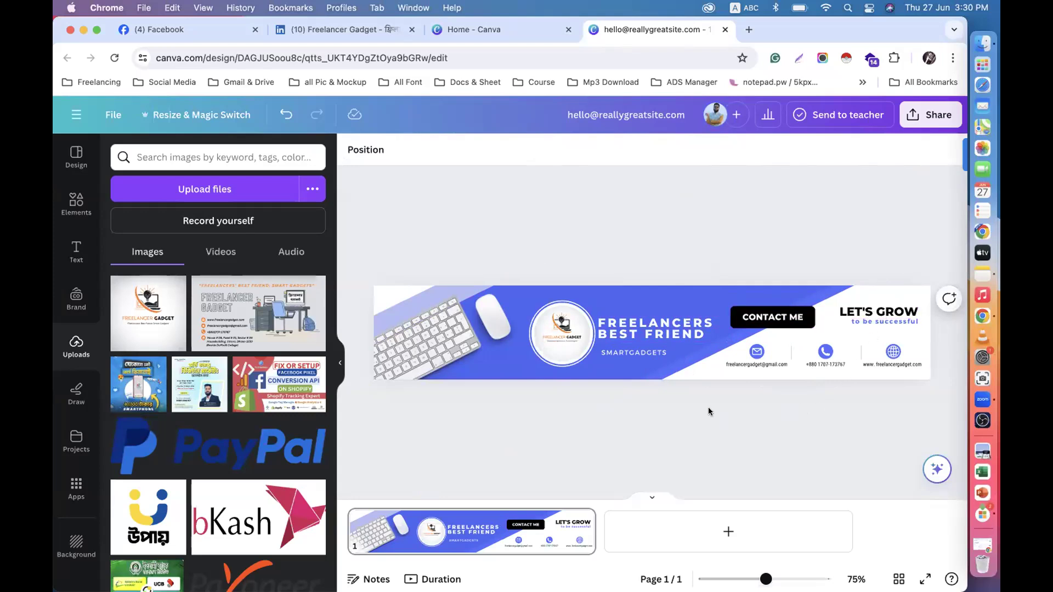
Enlarge the "SmartGadgets" subtitle to font size 12 and move it slightly closer to the heading above.
{"action": "left_click", "coordinate": [653, 379]}
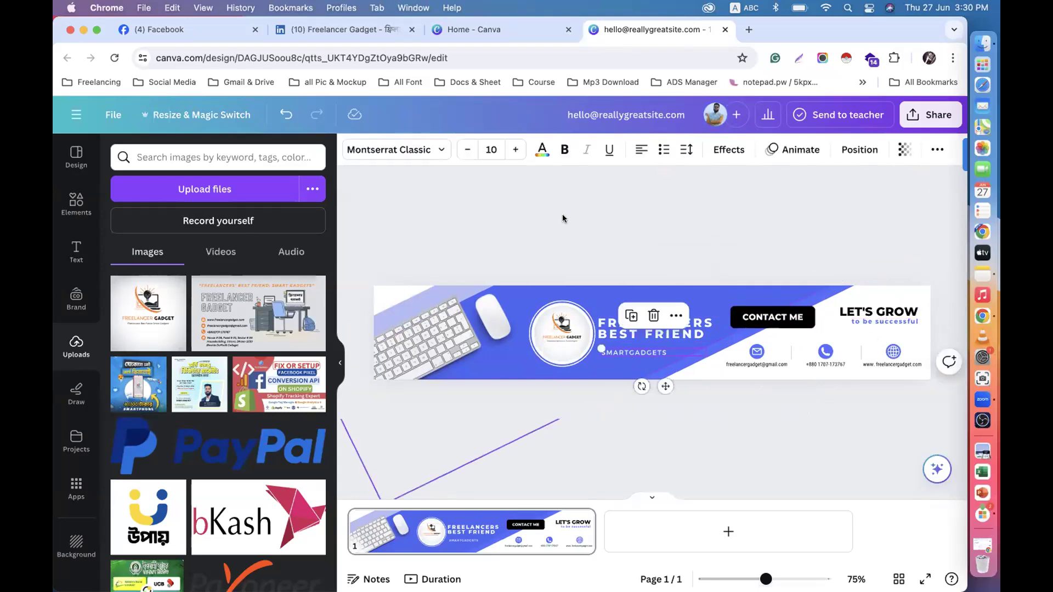
{"action": "left_click", "coordinate": [512, 150]}
{"action": "left_click", "coordinate": [512, 150]}
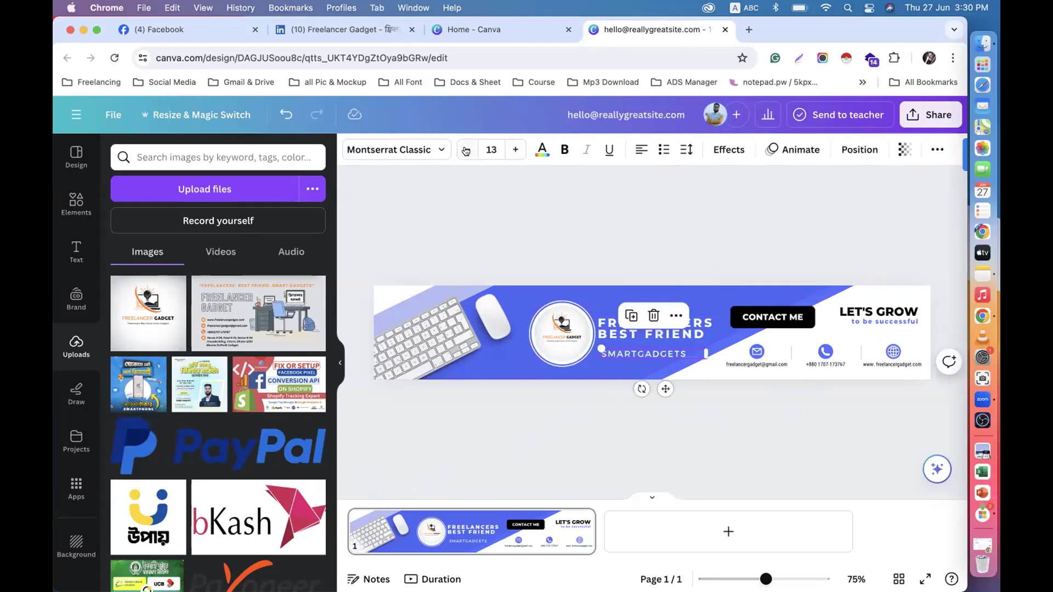
{"action": "left_click", "coordinate": [617, 428]}
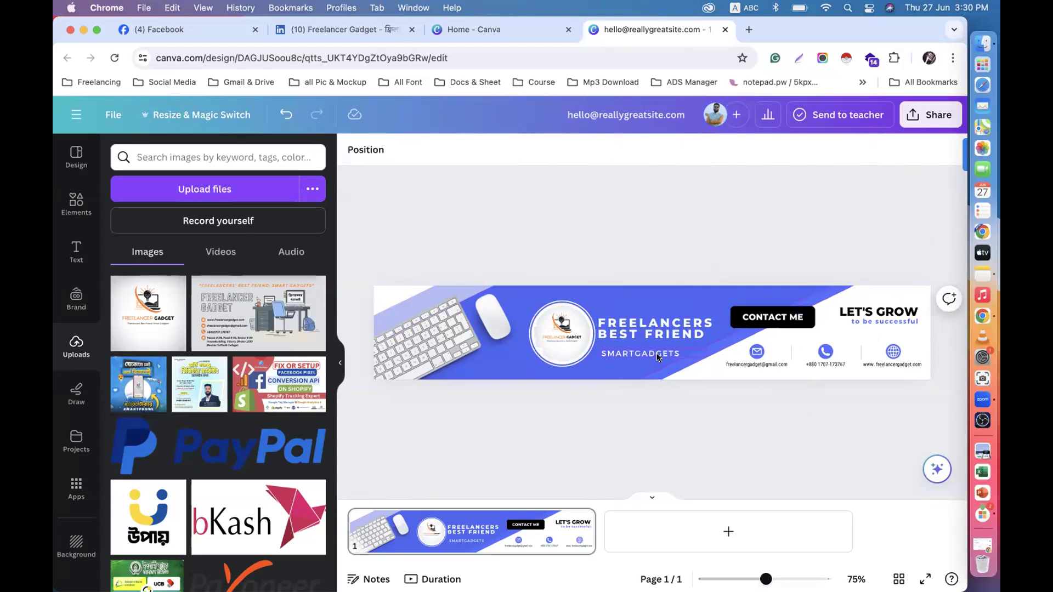
{"action": "left_click_drag", "start_coordinate": [657, 356], "coordinate": [654, 350]}
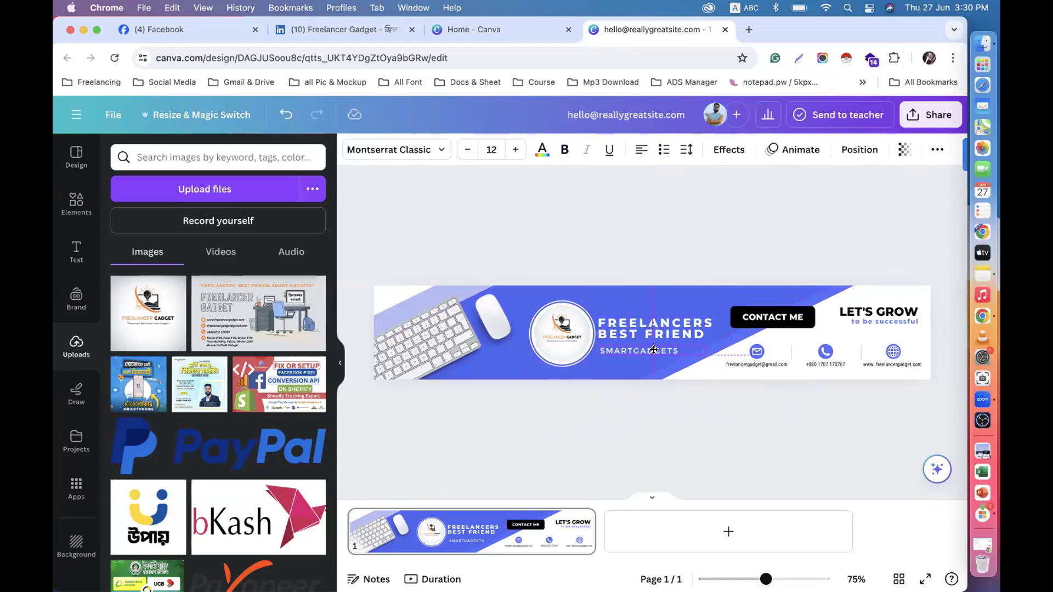
{"action": "left_click", "coordinate": [477, 423]}
Change the banner's "to be successful" line to "to be Smart Gadgets", copying the words from the Facebook page's bio.
{"action": "left_click", "coordinate": [159, 29]}
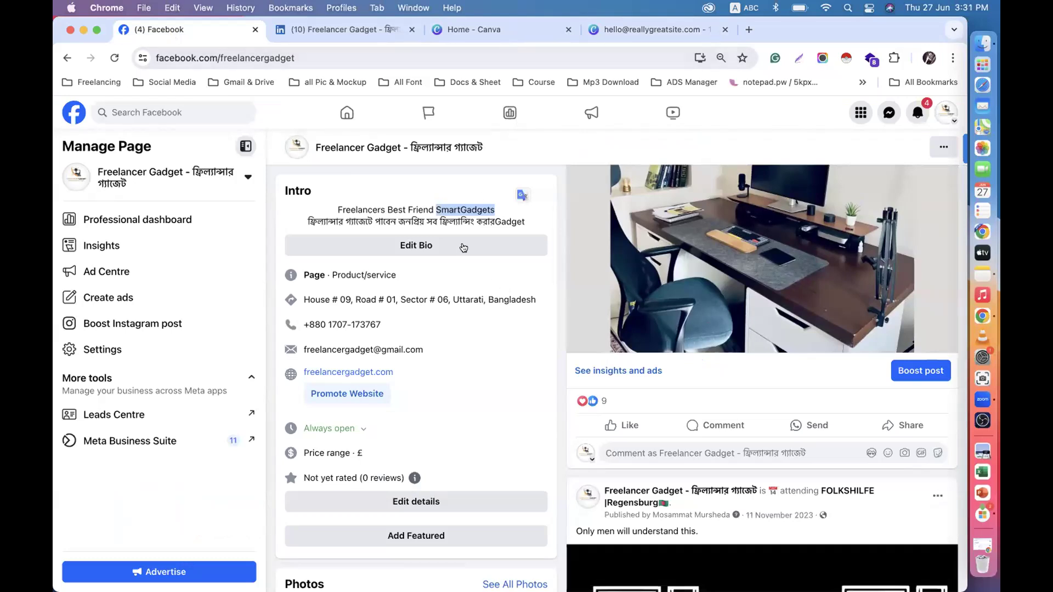
{"action": "right_click", "coordinate": [469, 211]}
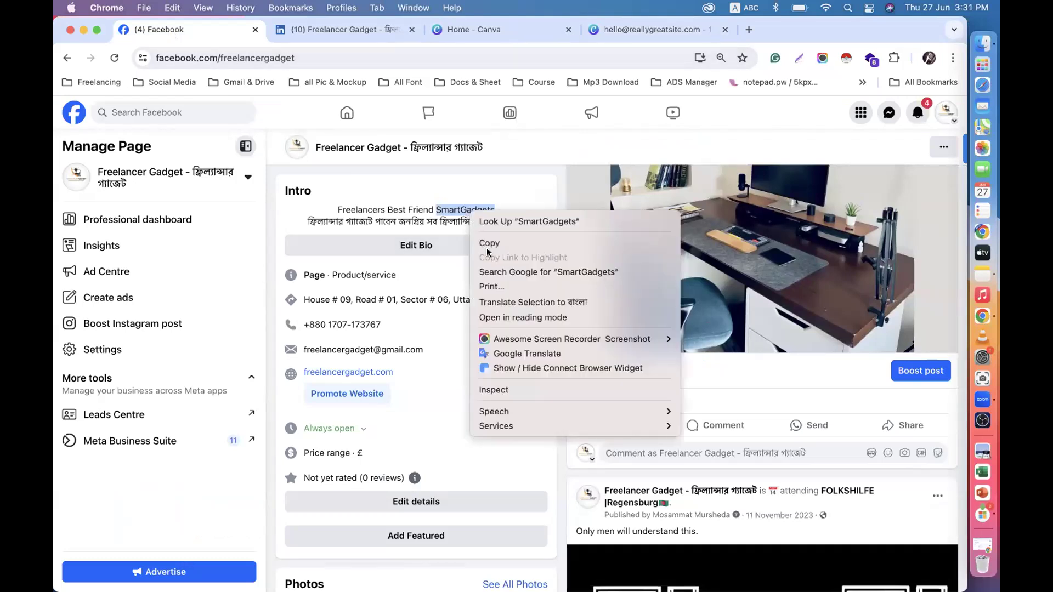
{"action": "left_click", "coordinate": [488, 243]}
{"action": "left_click", "coordinate": [630, 29]}
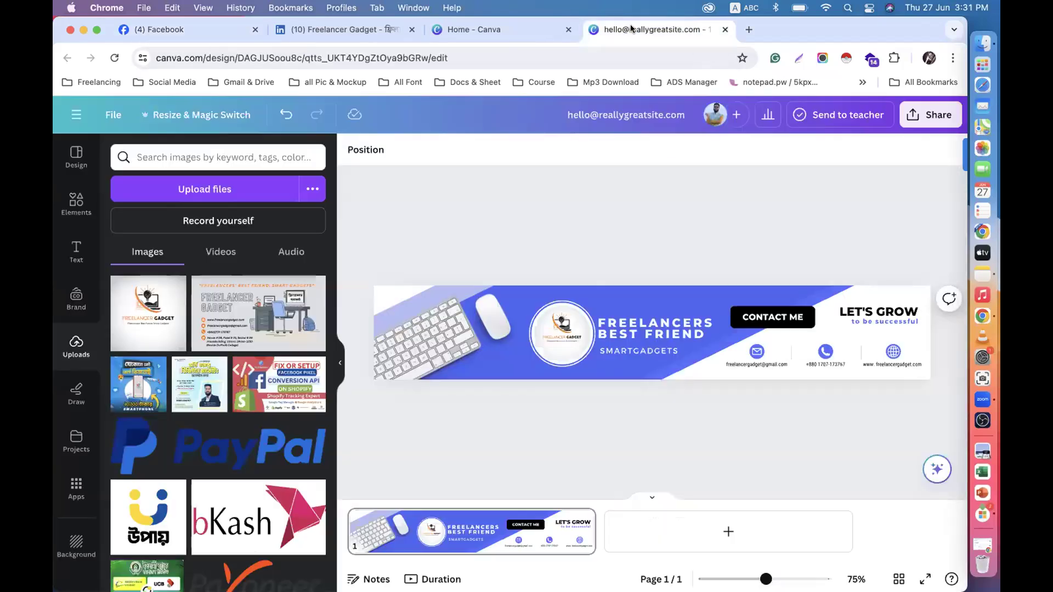
{"action": "left_click", "coordinate": [879, 319]}
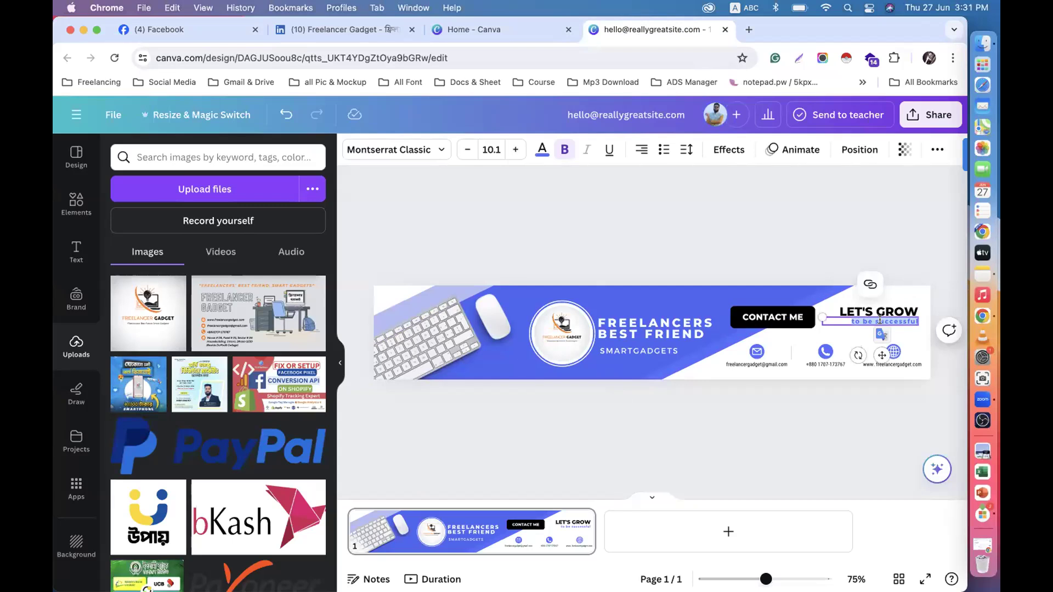
{"action": "left_click_drag", "start_coordinate": [871, 320], "coordinate": [913, 326]}
{"action": "key", "text": "super+v"}
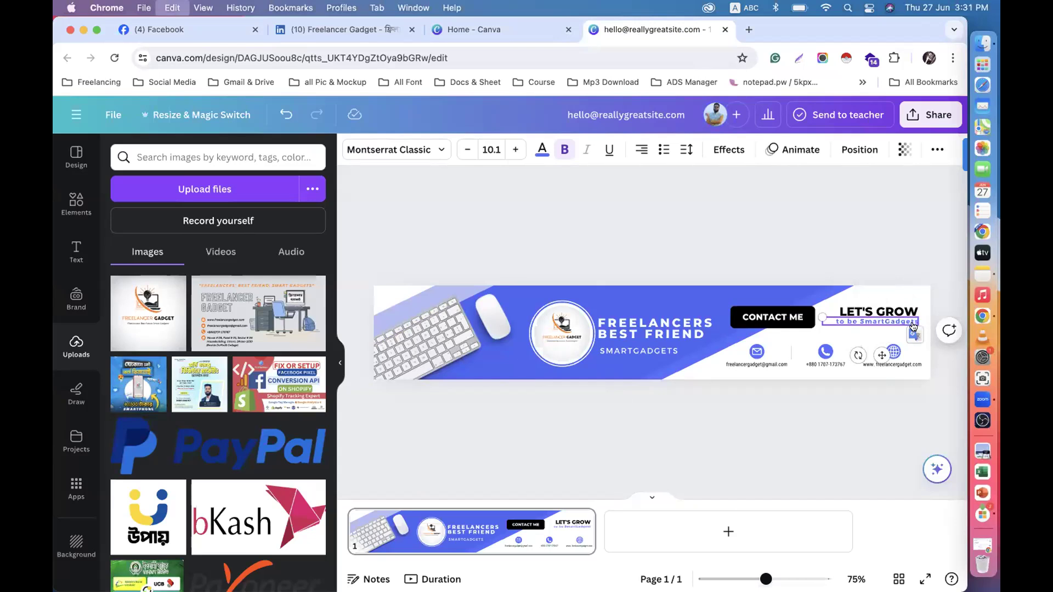
{"action": "left_click", "coordinate": [882, 322]}
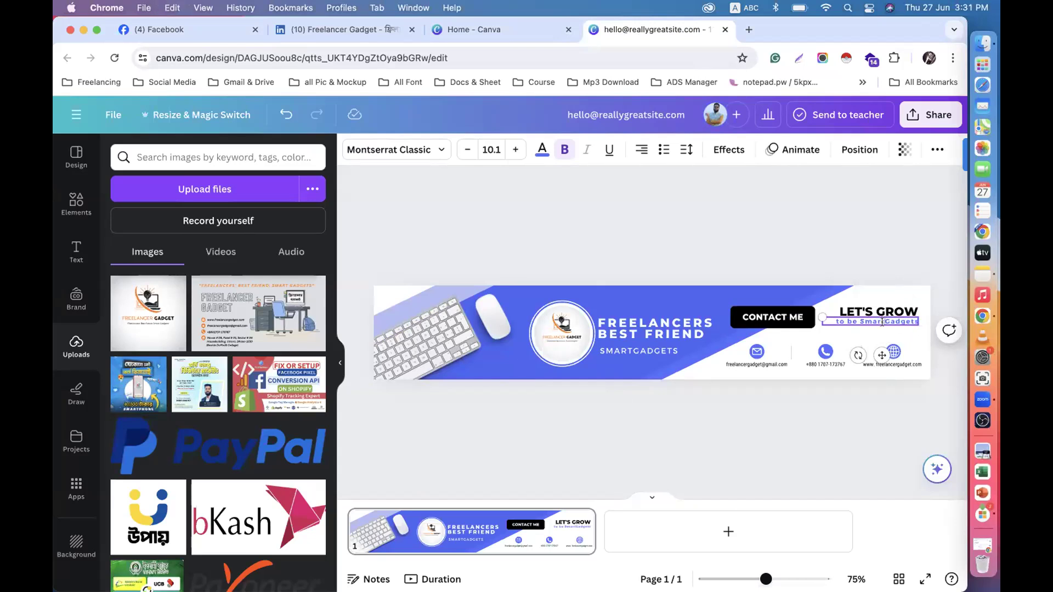
{"action": "left_click", "coordinate": [859, 226]}
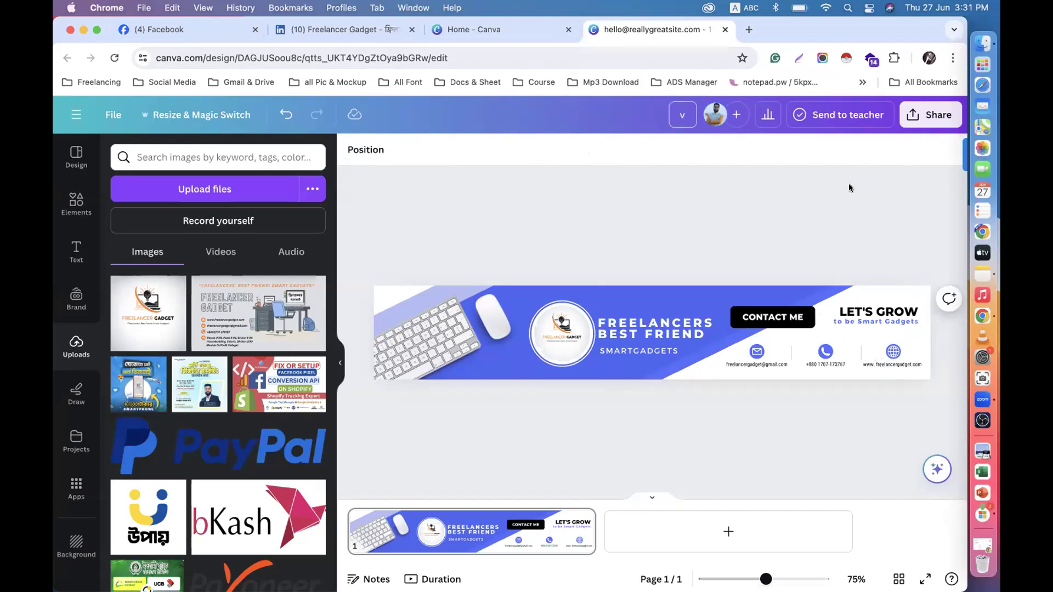
Name the design "v" and download it as a PNG at 1,128 × 191 px.
{"action": "left_click", "coordinate": [921, 125]}
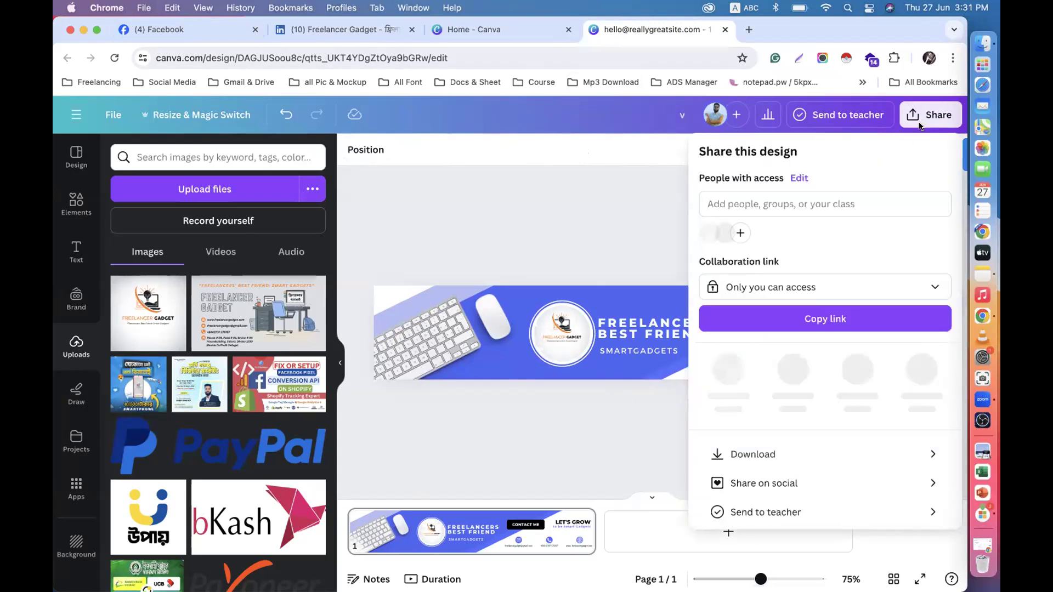
{"action": "left_click", "coordinate": [785, 452]}
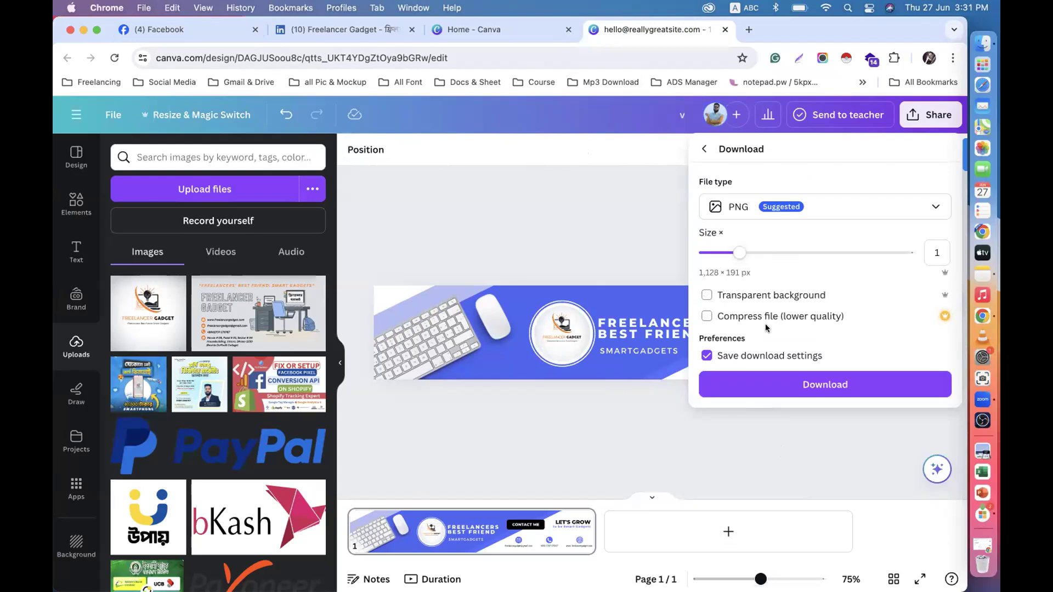
{"action": "left_click", "coordinate": [806, 383]}
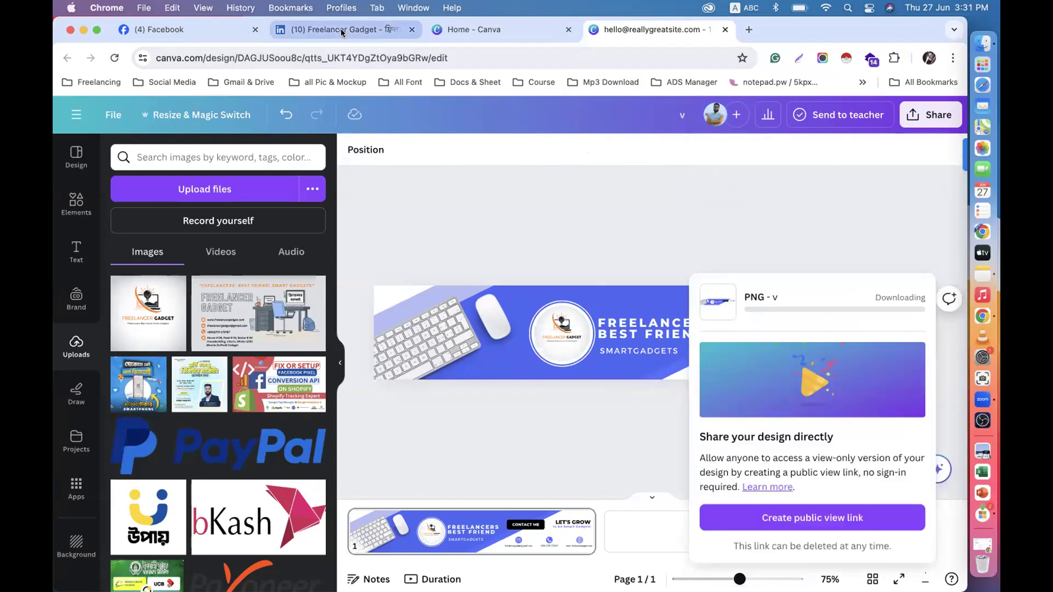
Switch to the LinkedIn company page and load v.png from Downloads as its cover image.
{"action": "left_click", "coordinate": [341, 28]}
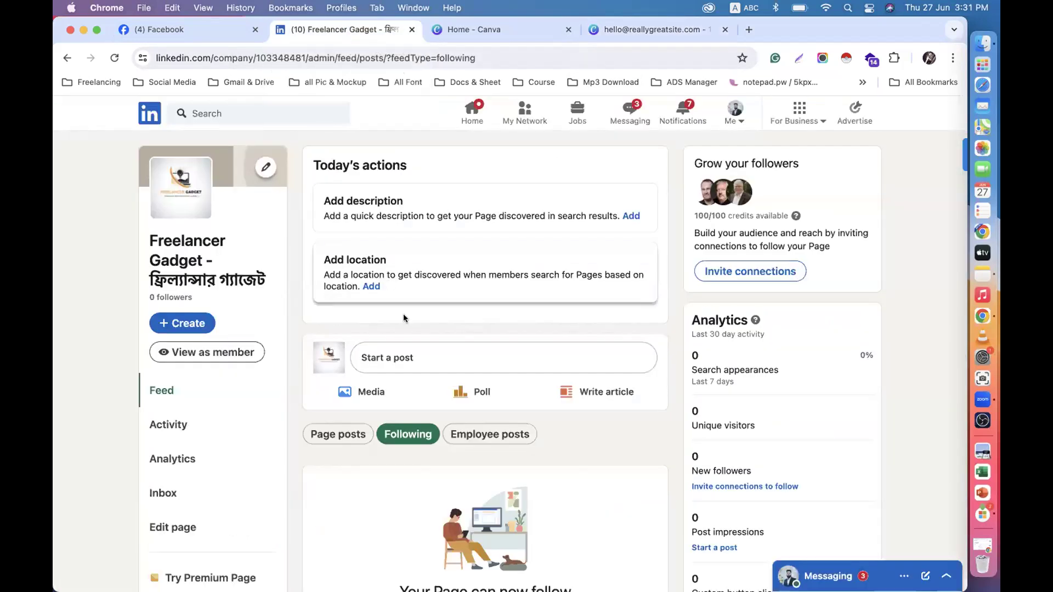
{"action": "scroll", "coordinate": [387, 356], "scroll_direction": "down", "scroll_amount": 1}
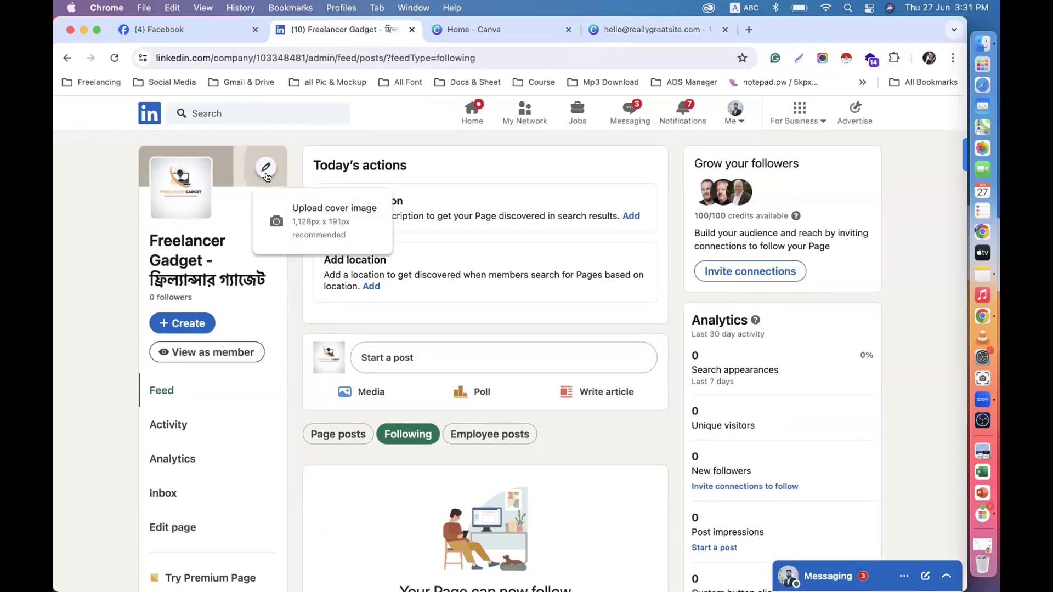
{"action": "left_click", "coordinate": [324, 210]}
{"action": "left_click", "coordinate": [150, 221]}
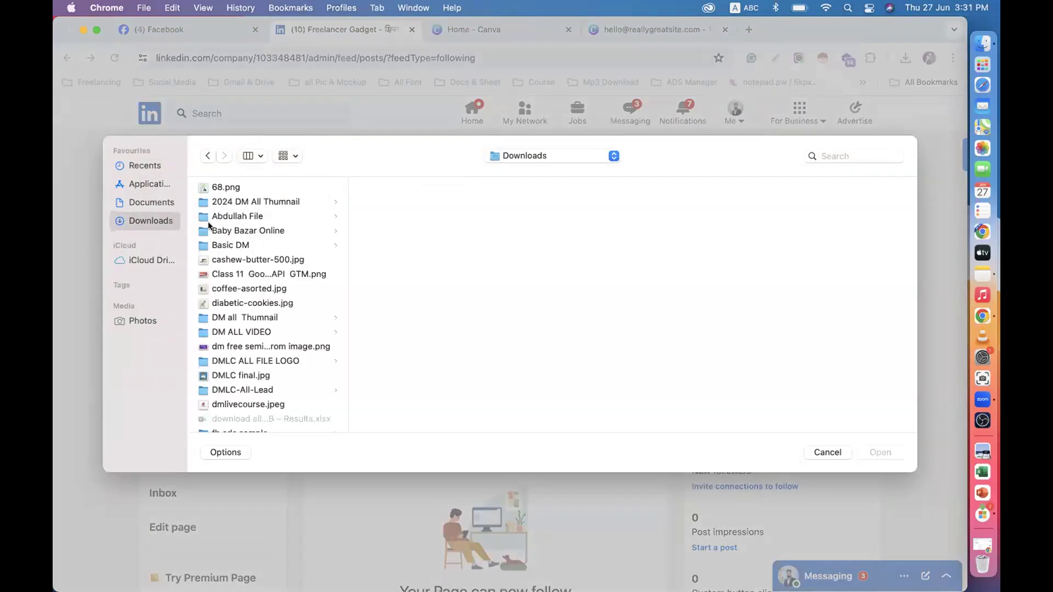
{"action": "left_click", "coordinate": [247, 343]}
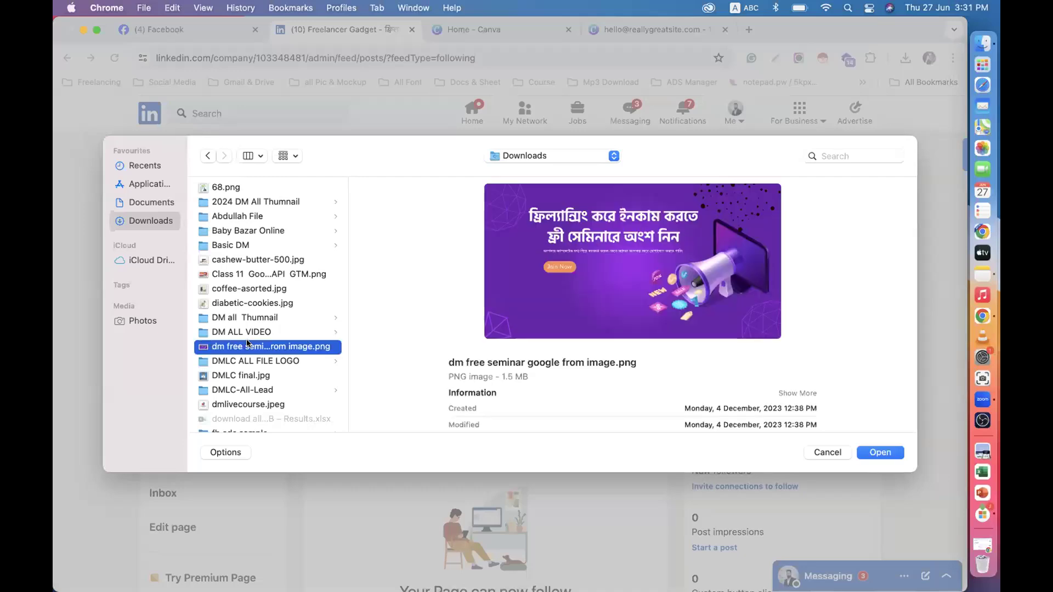
{"action": "key", "text": "v"}
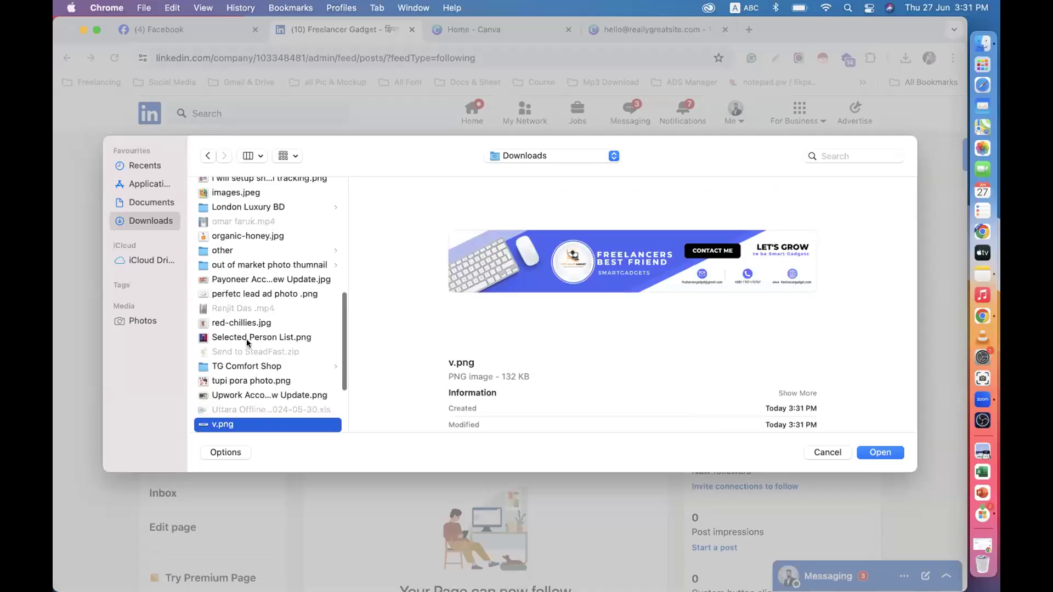
{"action": "left_click", "coordinate": [880, 453]}
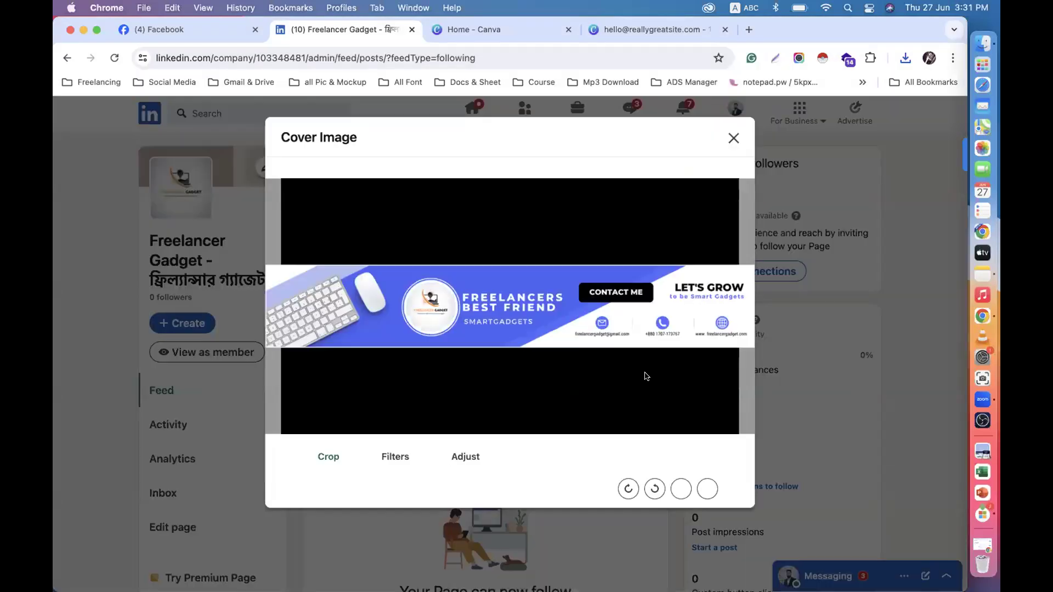
Check the banner's crop and zoom in the cover image editor and apply it to the page.
{"action": "scroll", "coordinate": [647, 377], "scroll_direction": "down", "scroll_amount": 3}
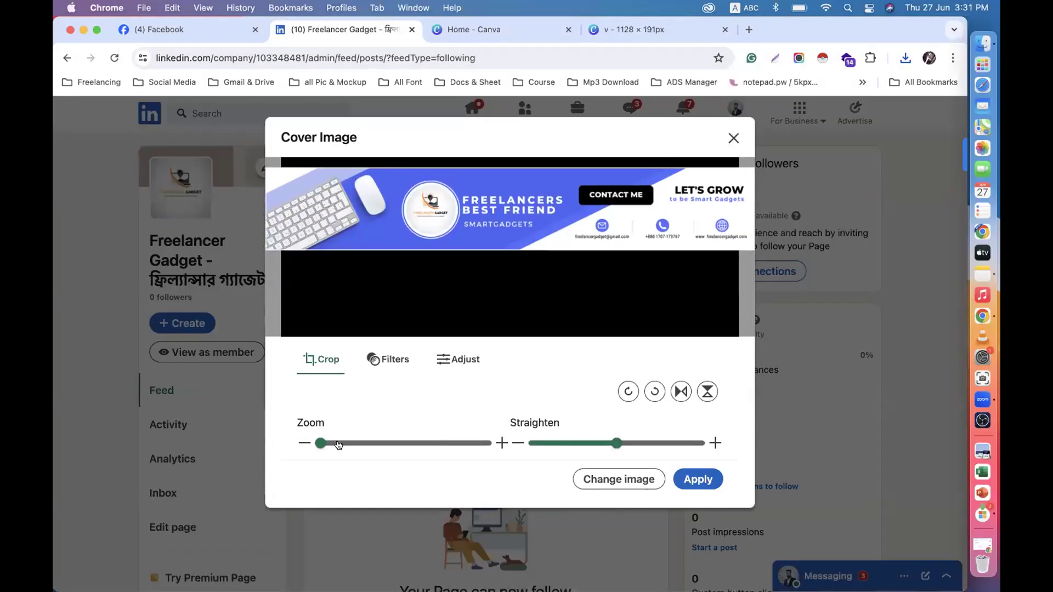
{"action": "left_click", "coordinate": [321, 444]}
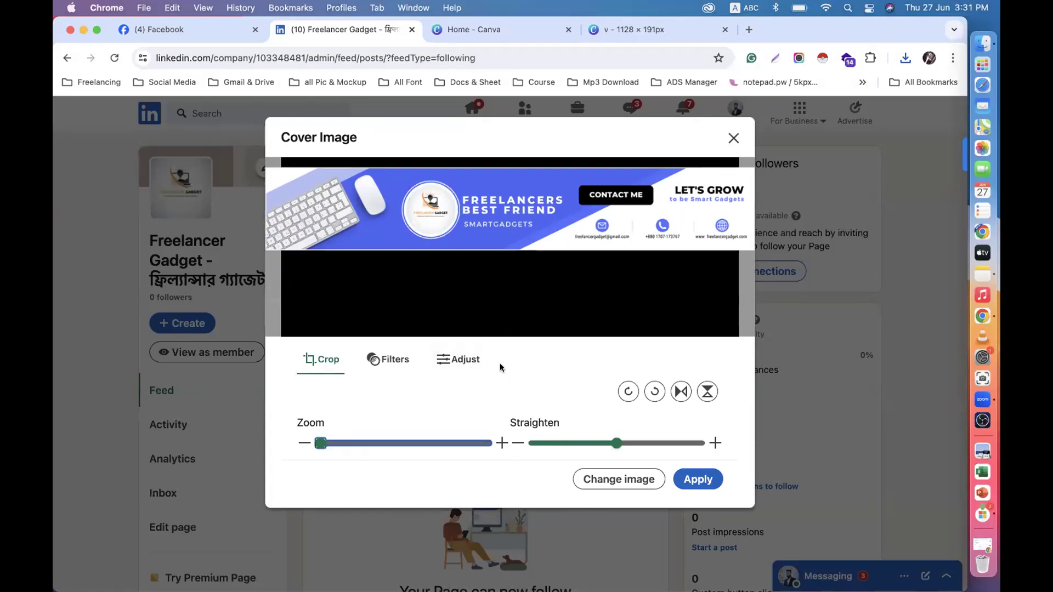
{"action": "scroll", "coordinate": [551, 334], "scroll_direction": "up", "scroll_amount": 3}
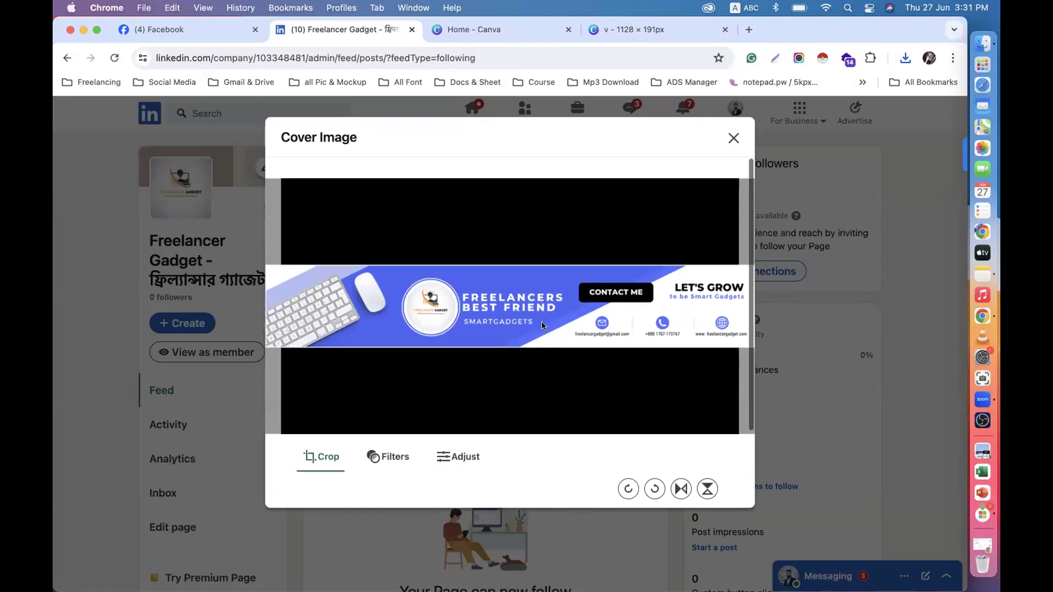
{"action": "scroll", "coordinate": [719, 395], "scroll_direction": "down", "scroll_amount": 3}
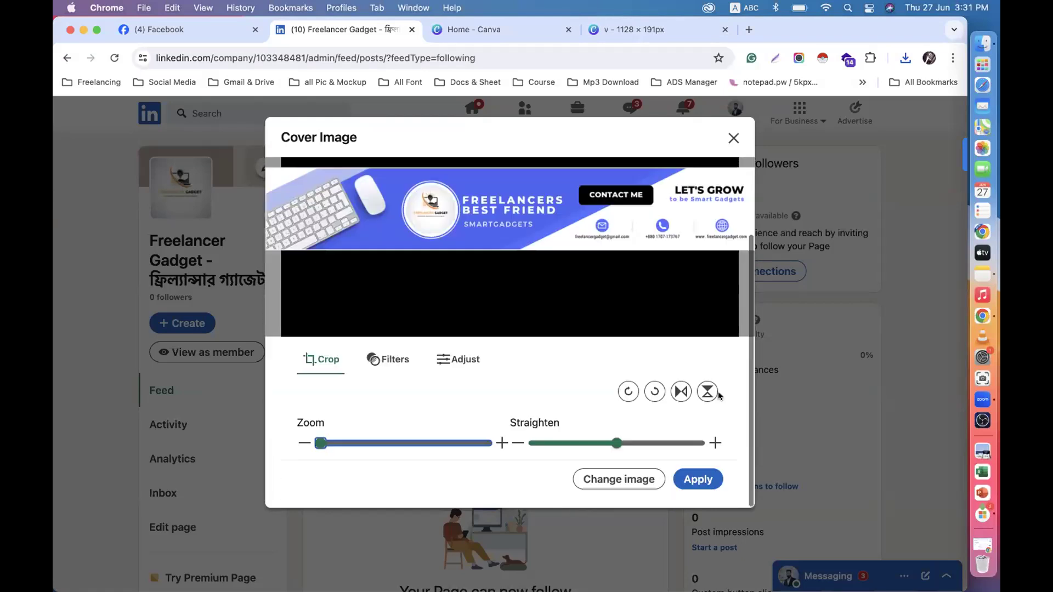
{"action": "left_click", "coordinate": [701, 488]}
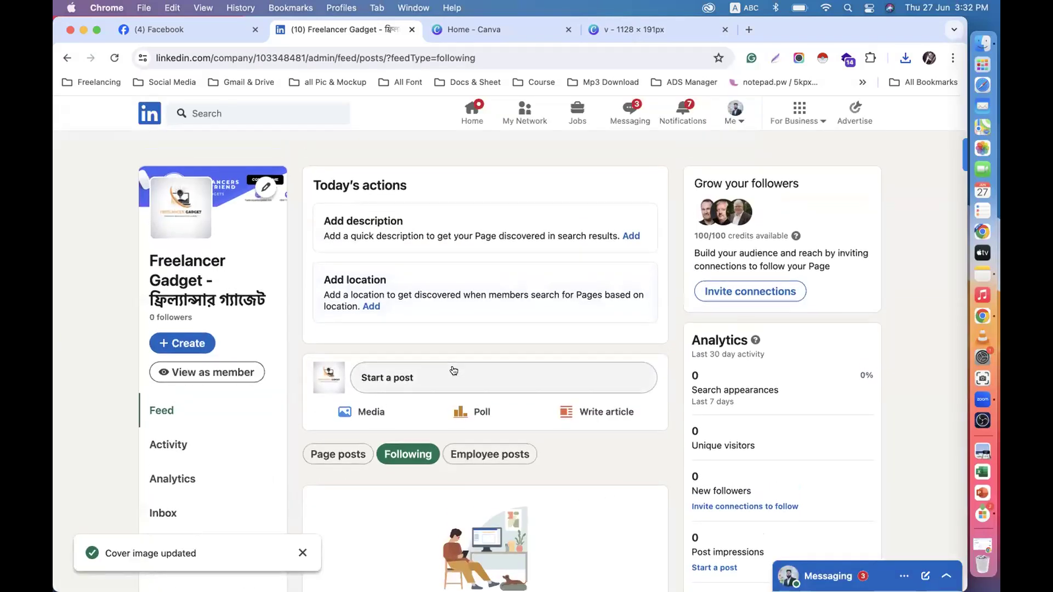
Add the full two-line bio copied from the Facebook page as the LinkedIn page's description and save it.
{"action": "scroll", "coordinate": [515, 312], "scroll_direction": "down", "scroll_amount": 4}
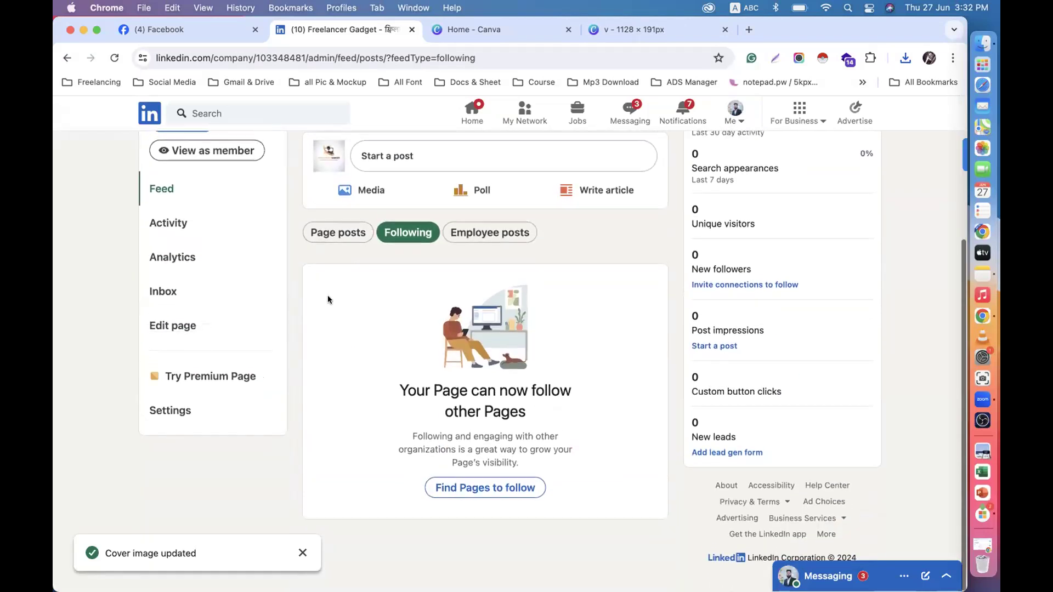
{"action": "scroll", "coordinate": [423, 327], "scroll_direction": "up", "scroll_amount": 4}
{"action": "scroll", "coordinate": [423, 327], "scroll_direction": "down", "scroll_amount": 5}
{"action": "scroll", "coordinate": [456, 291], "scroll_direction": "up", "scroll_amount": 4}
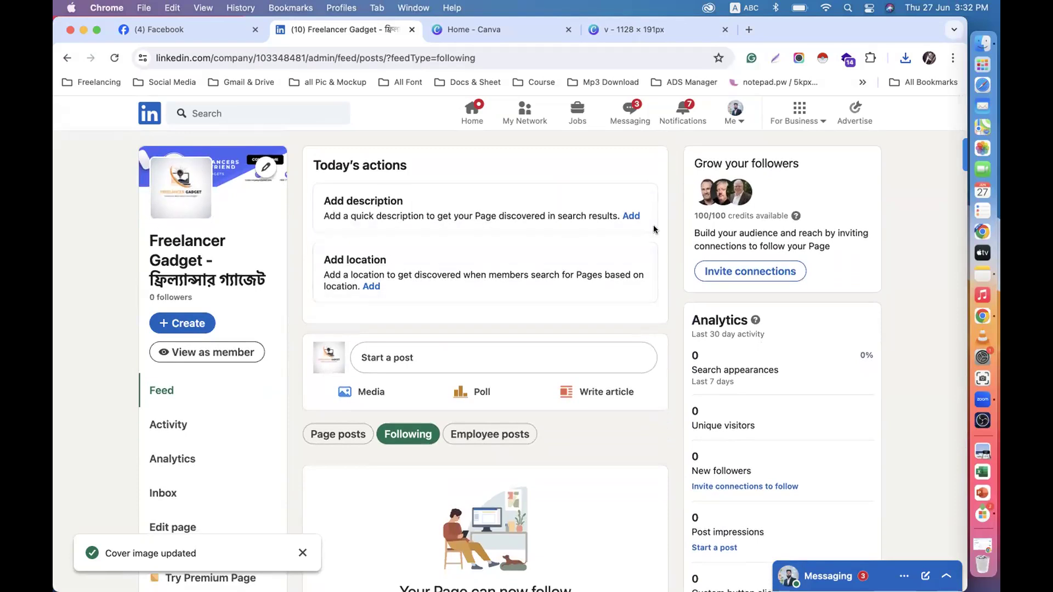
{"action": "left_click", "coordinate": [631, 216]}
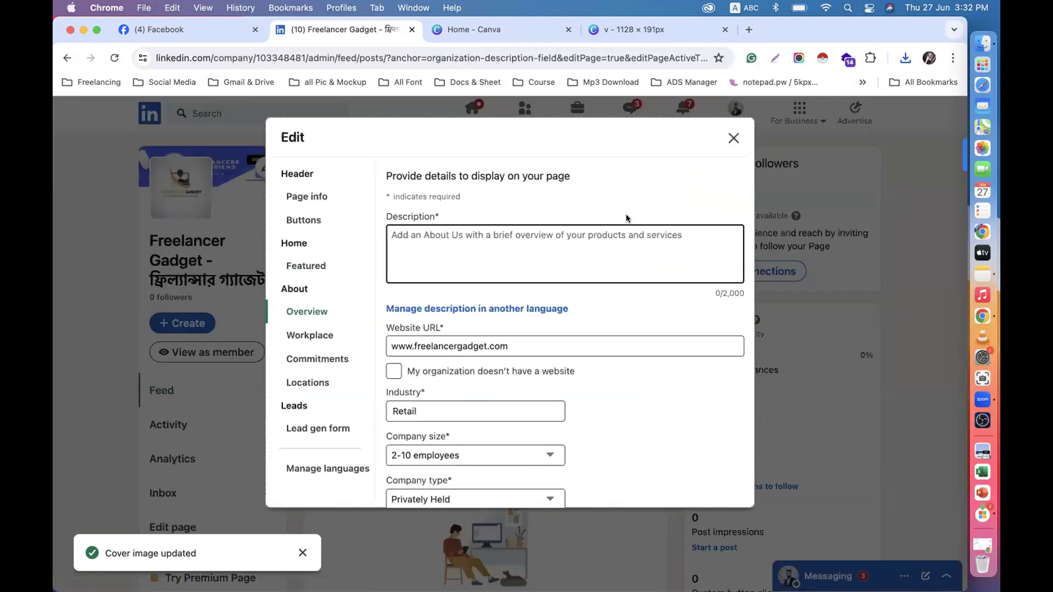
{"action": "left_click", "coordinate": [433, 231]}
{"action": "key", "text": "super+1"}
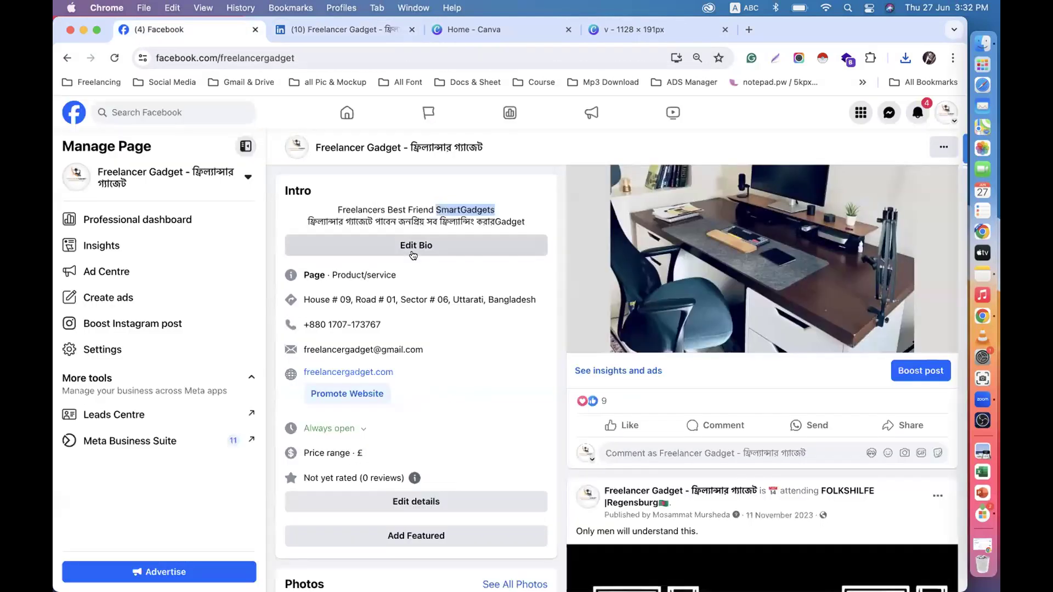
{"action": "left_click_drag", "start_coordinate": [527, 221], "coordinate": [303, 205]}
{"action": "key", "text": "super+c"}
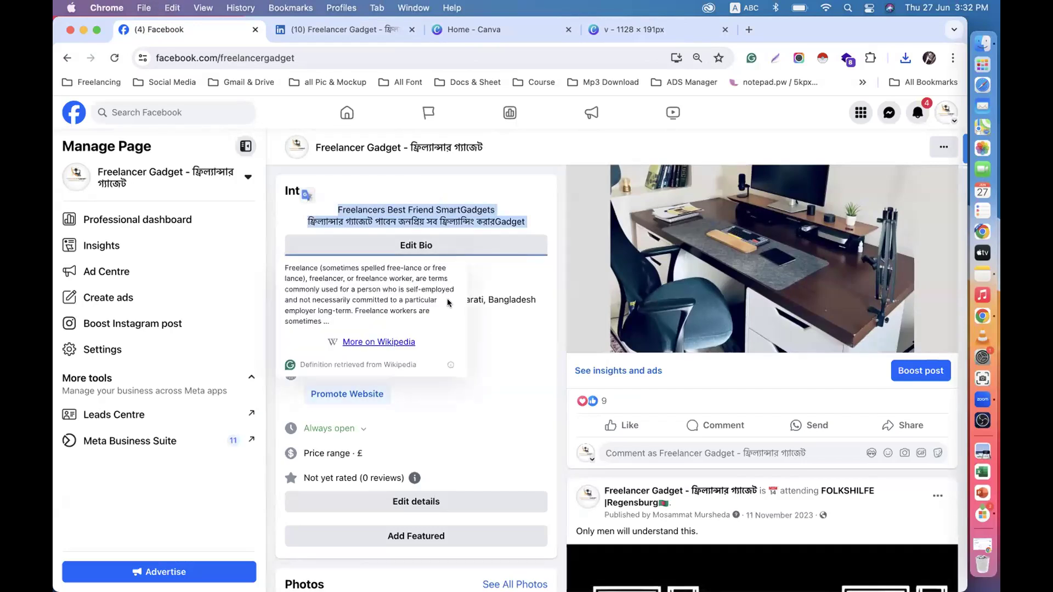
{"action": "left_click", "coordinate": [373, 32]}
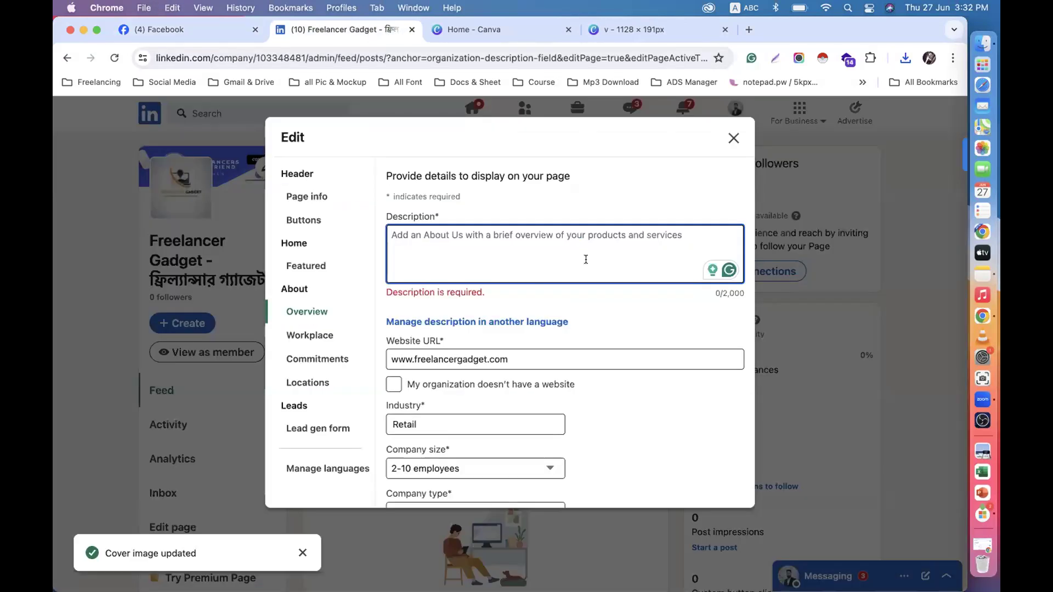
{"action": "key", "text": "super+v"}
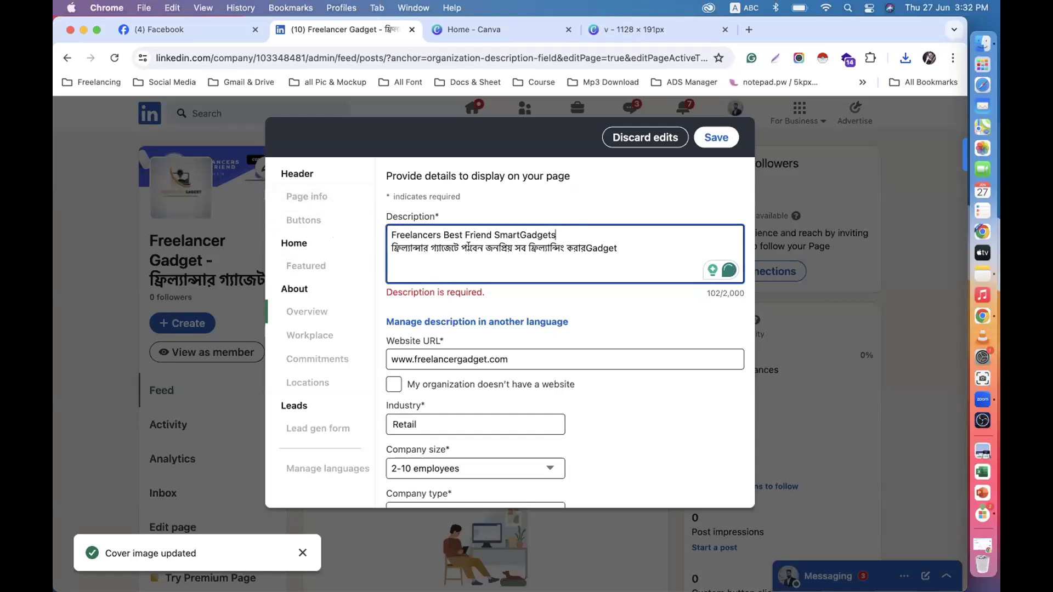
{"action": "left_click", "coordinate": [715, 139]}
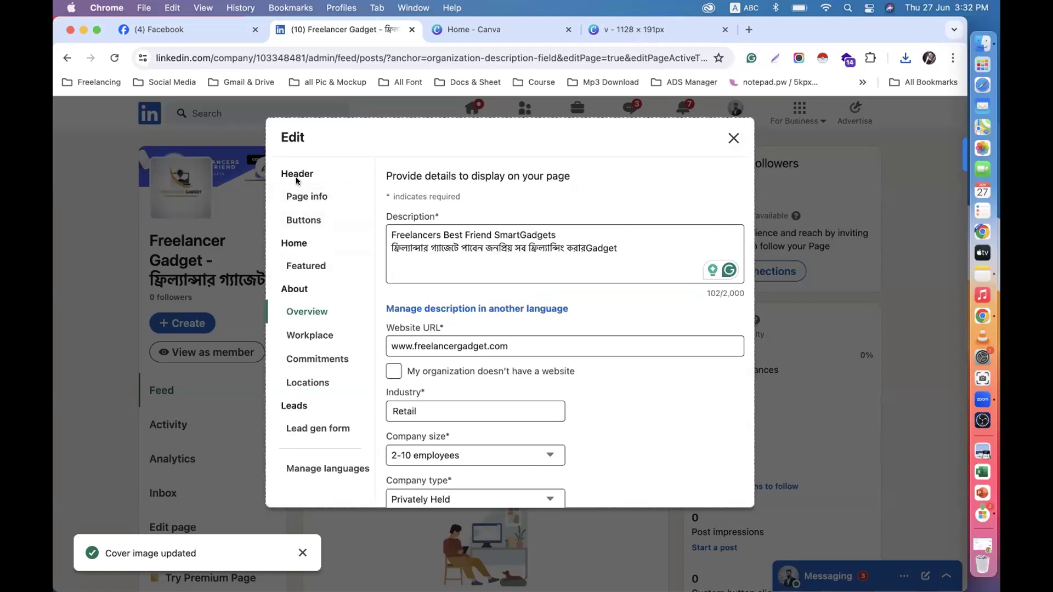
Open the page info settings and review the logo, name, public URL, tagline and premium options.
{"action": "left_click", "coordinate": [307, 193]}
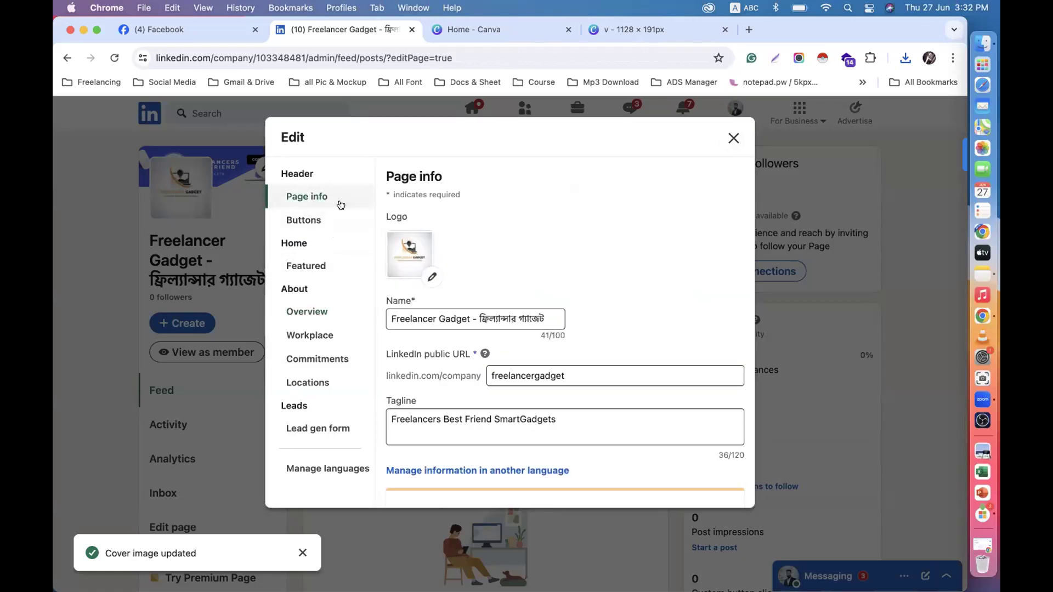
{"action": "scroll", "coordinate": [463, 263], "scroll_direction": "down", "scroll_amount": 3}
{"action": "scroll", "coordinate": [494, 247], "scroll_direction": "down", "scroll_amount": 3}
{"action": "scroll", "coordinate": [548, 173], "scroll_direction": "down", "scroll_amount": 3}
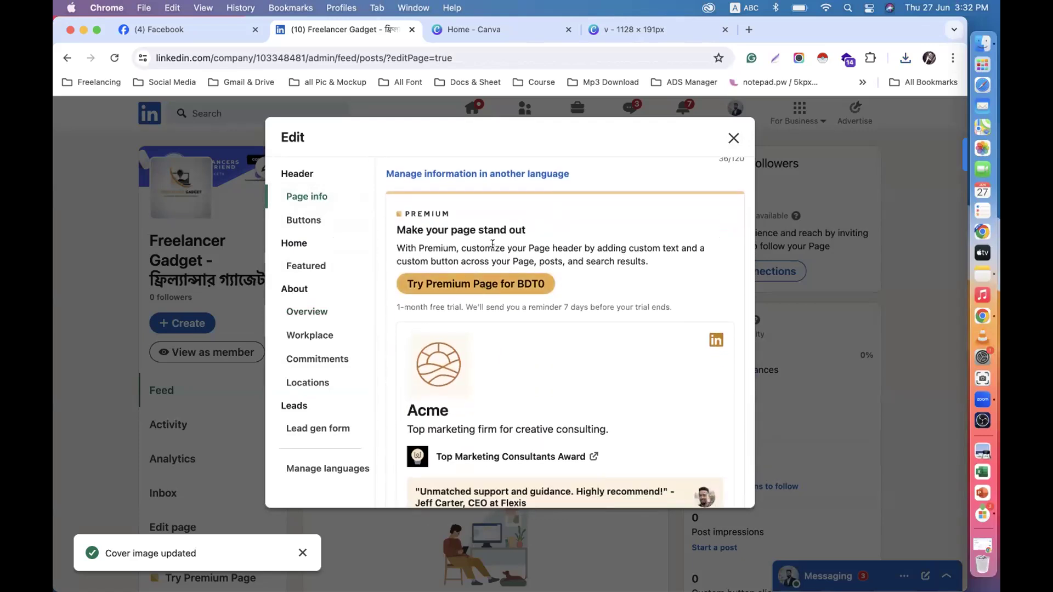
Review the premium page preview in the page info and open the page's button settings.
{"action": "scroll", "coordinate": [504, 247], "scroll_direction": "down", "scroll_amount": 2}
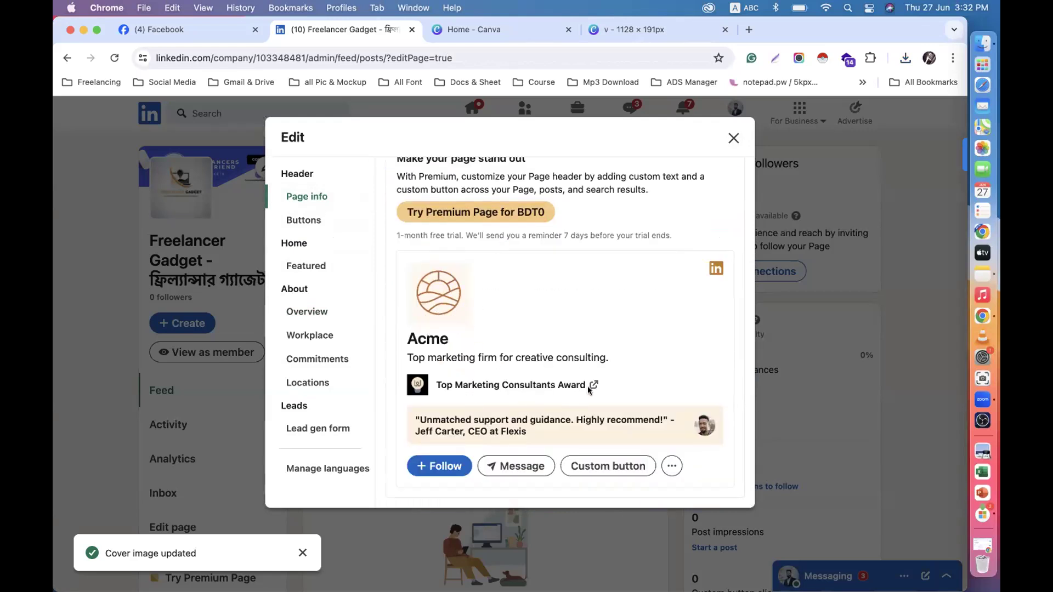
{"action": "scroll", "coordinate": [522, 434], "scroll_direction": "up", "scroll_amount": 5}
{"action": "scroll", "coordinate": [494, 411], "scroll_direction": "down", "scroll_amount": 5}
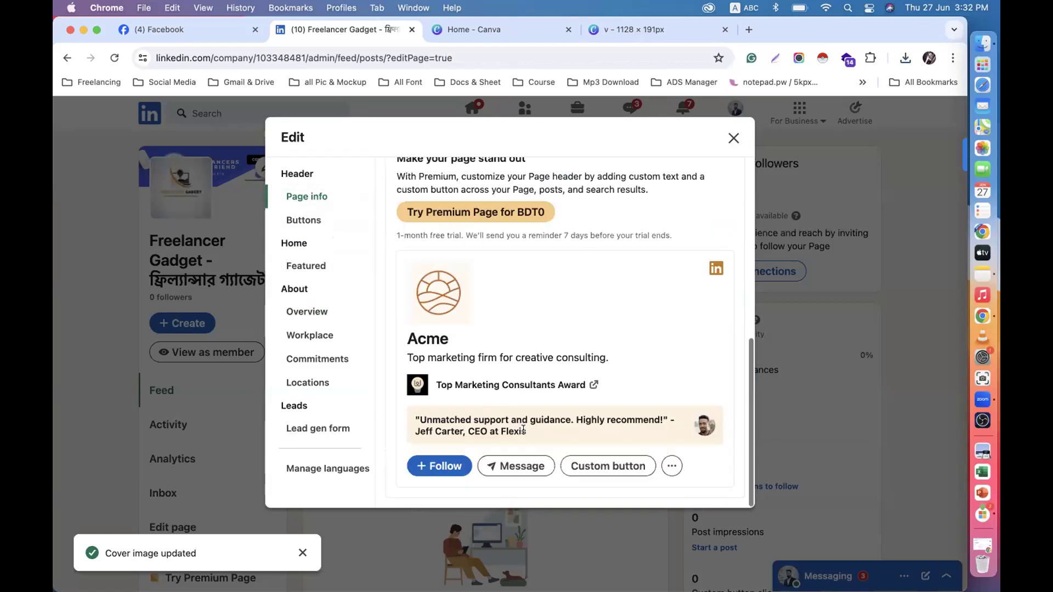
{"action": "left_click", "coordinate": [305, 221]}
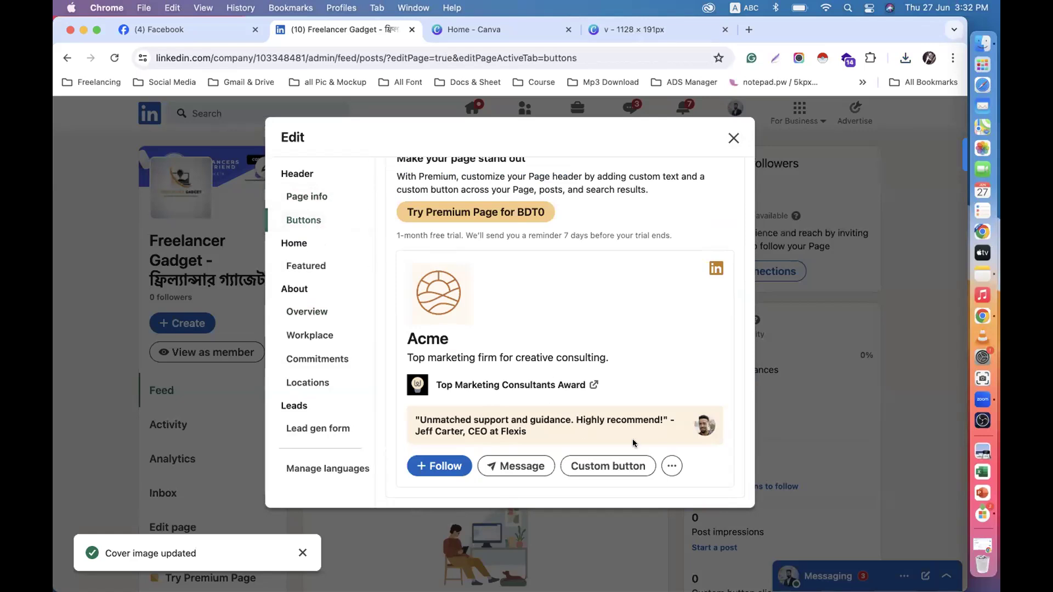
{"action": "left_click", "coordinate": [629, 467]}
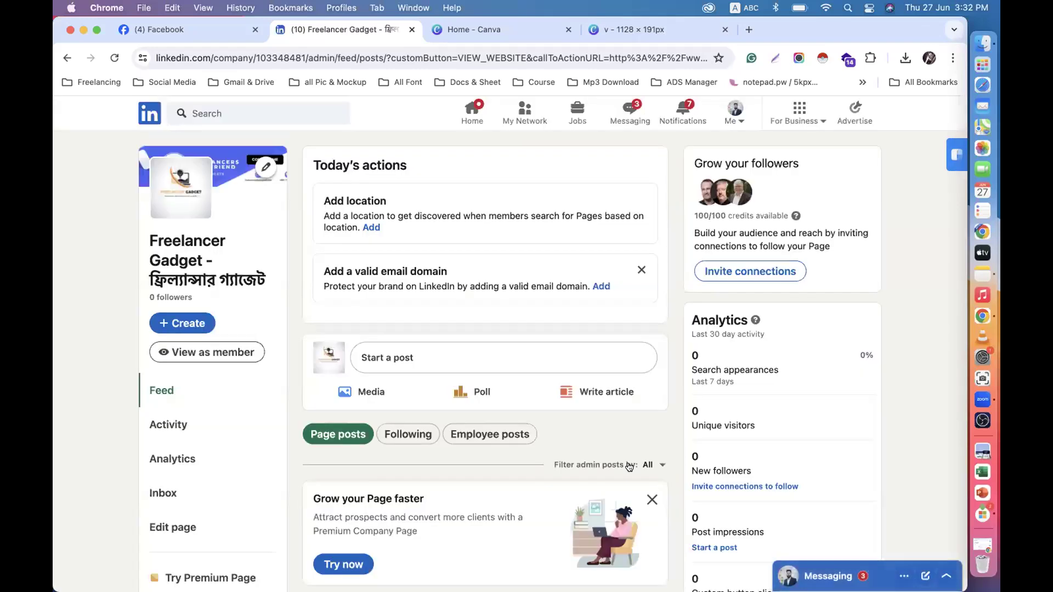
{"action": "scroll", "coordinate": [629, 467], "scroll_direction": "down", "scroll_amount": 5}
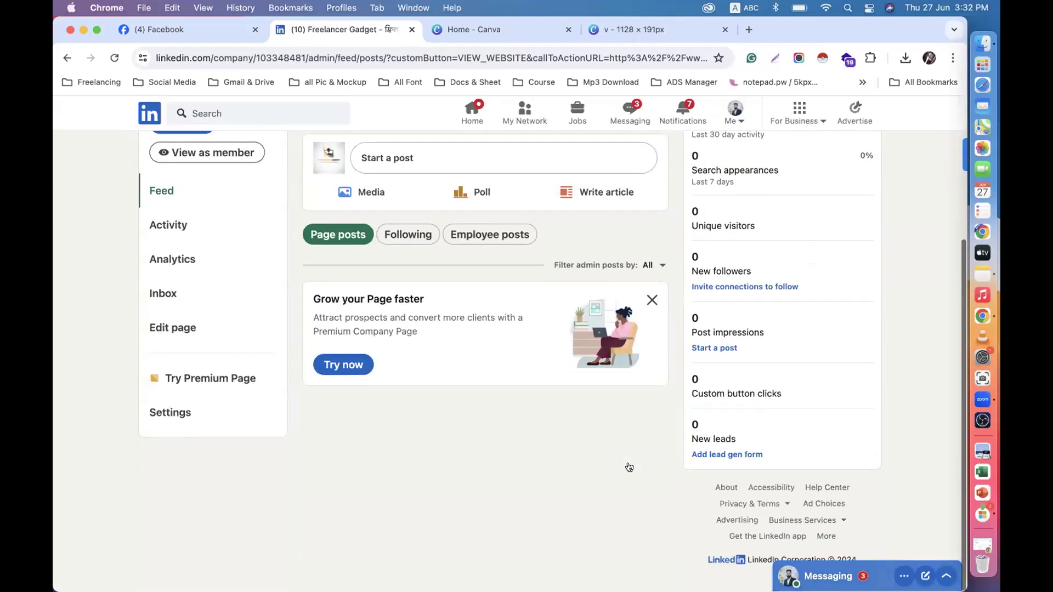
{"action": "scroll", "coordinate": [629, 466], "scroll_direction": "up", "scroll_amount": 5}
{"action": "scroll", "coordinate": [629, 467], "scroll_direction": "down", "scroll_amount": 3}
{"action": "scroll", "coordinate": [630, 467], "scroll_direction": "up", "scroll_amount": 3}
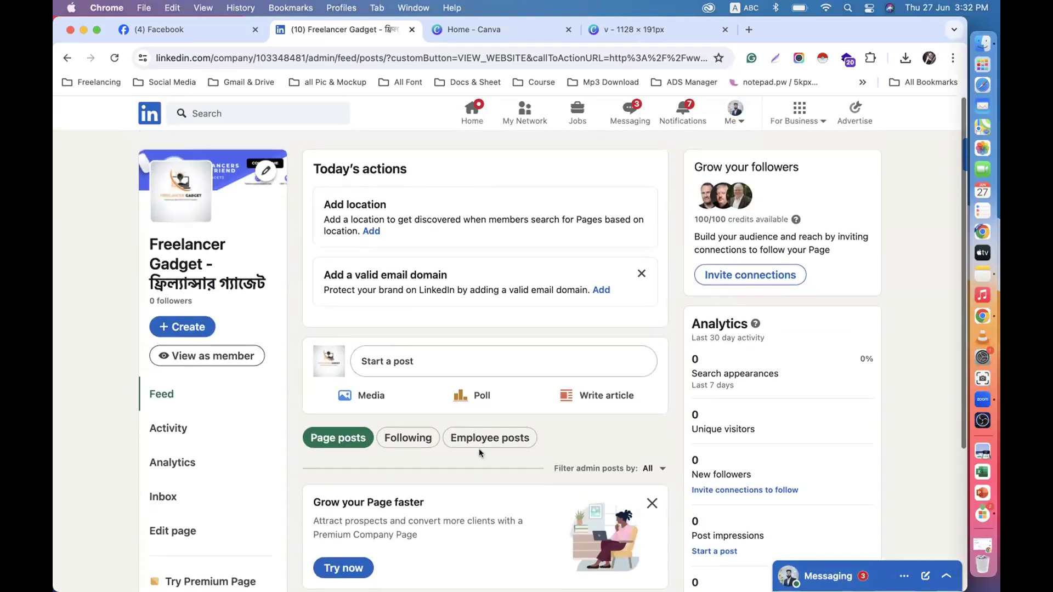
{"action": "left_click", "coordinate": [66, 58]}
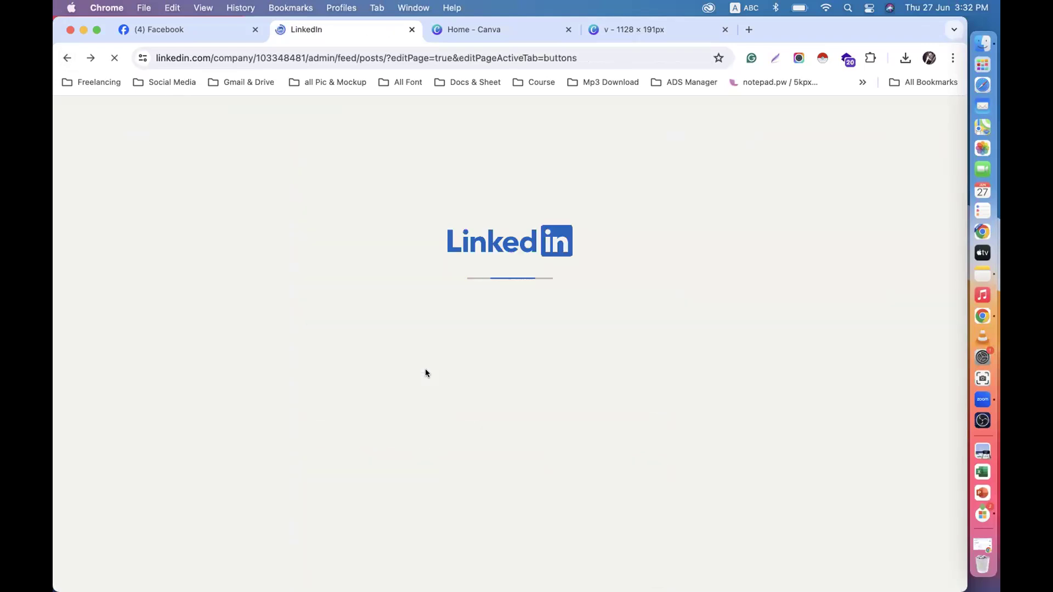
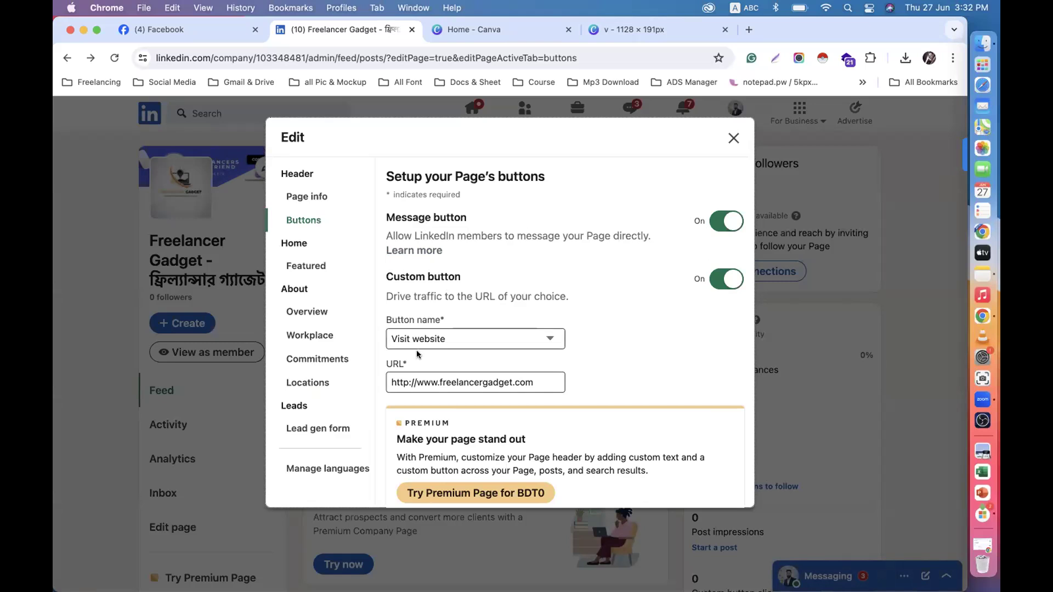
Set the page's custom button name to Visit store, keep its existing website URL and save the change.
{"action": "left_click", "coordinate": [435, 344]}
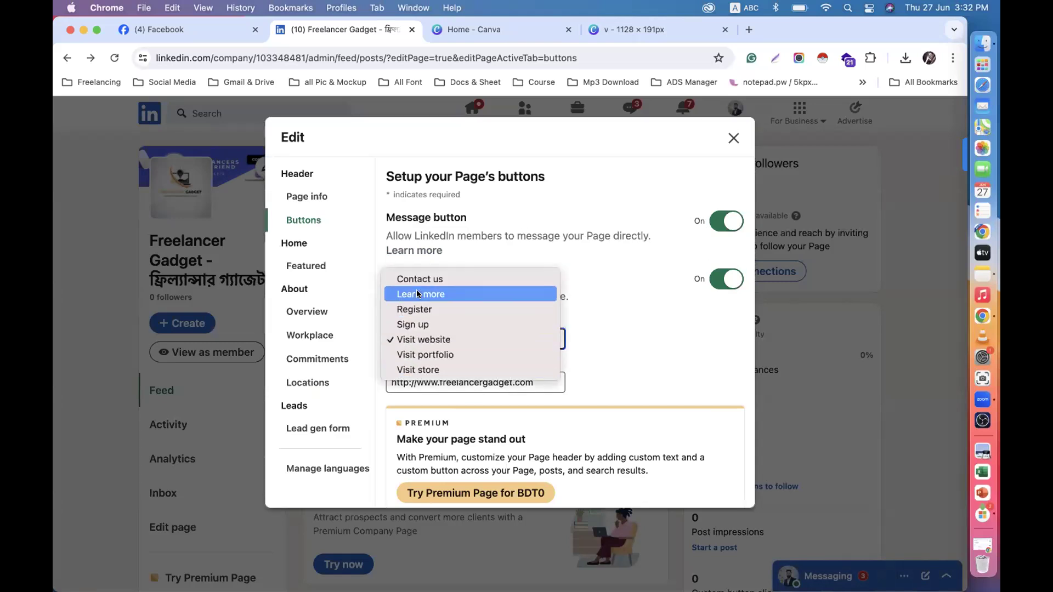
{"action": "left_click", "coordinate": [426, 369]}
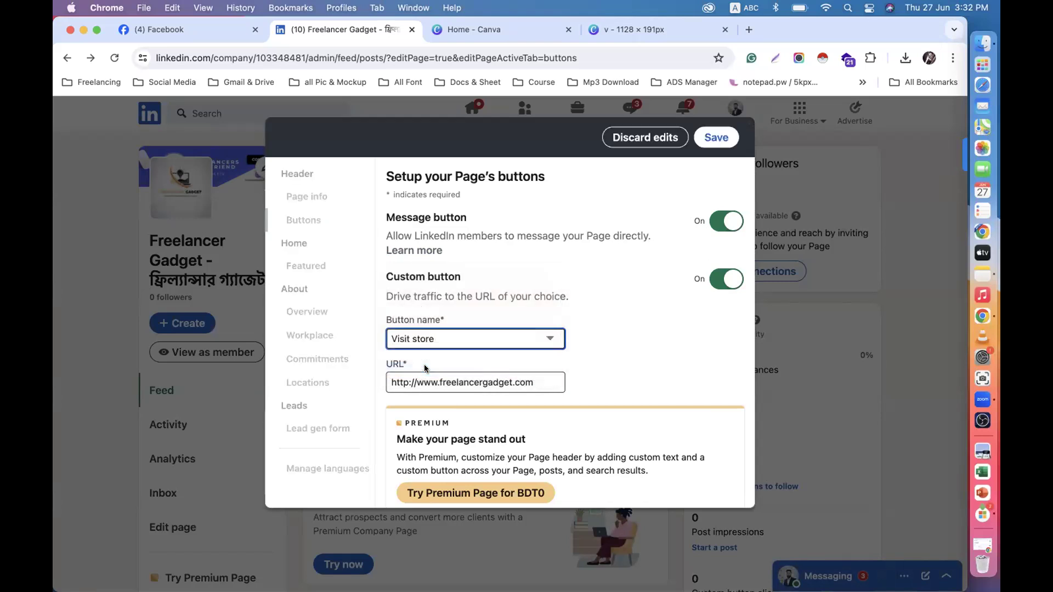
{"action": "left_click", "coordinate": [532, 383]}
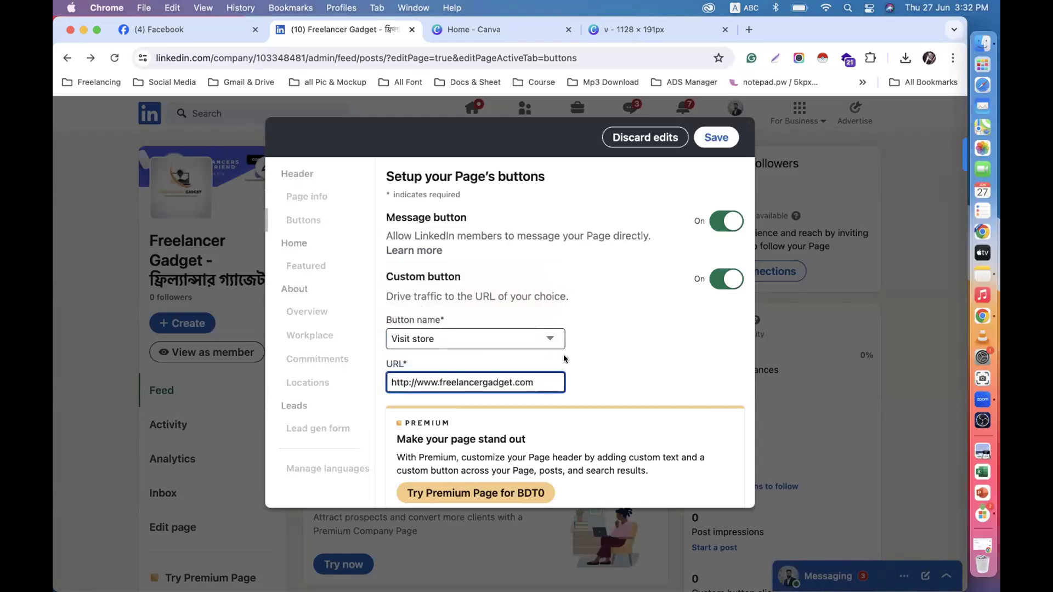
{"action": "scroll", "coordinate": [564, 359], "scroll_direction": "down", "scroll_amount": 5}
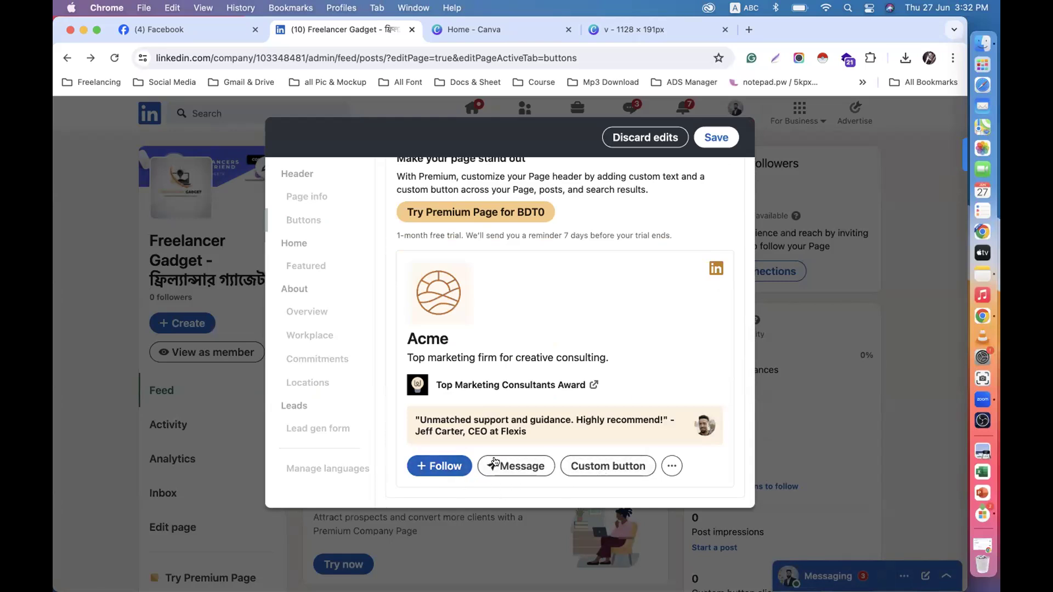
{"action": "scroll", "coordinate": [623, 383], "scroll_direction": "up", "scroll_amount": 5}
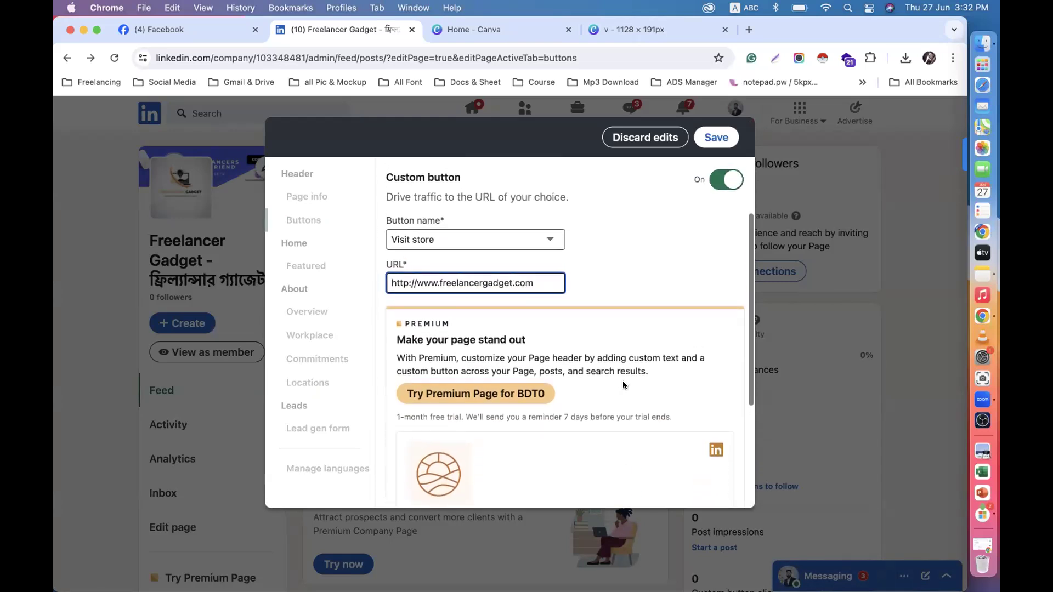
{"action": "scroll", "coordinate": [623, 380], "scroll_direction": "up", "scroll_amount": 2}
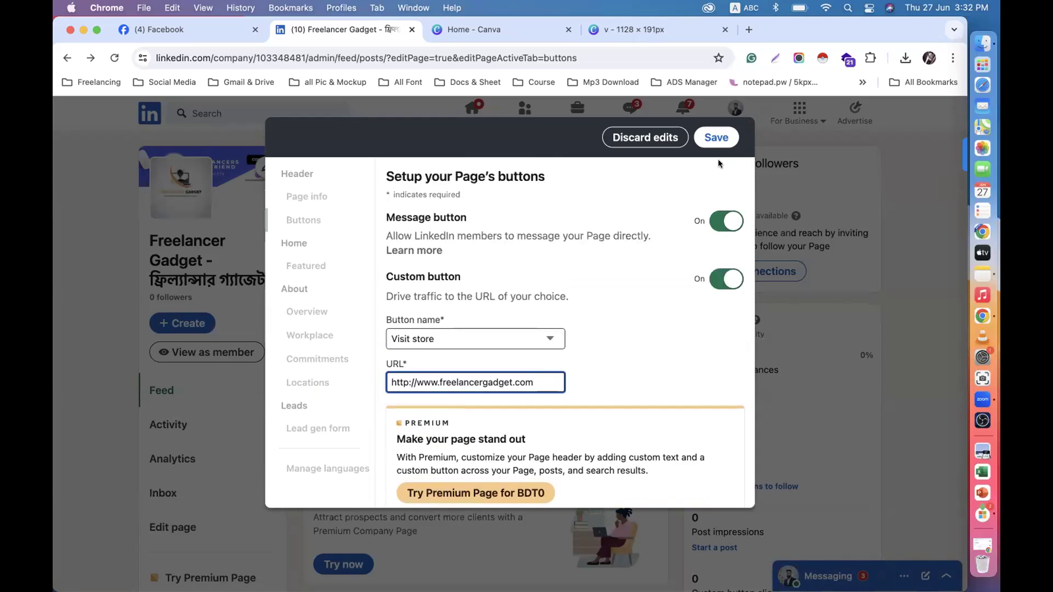
{"action": "left_click", "coordinate": [713, 143]}
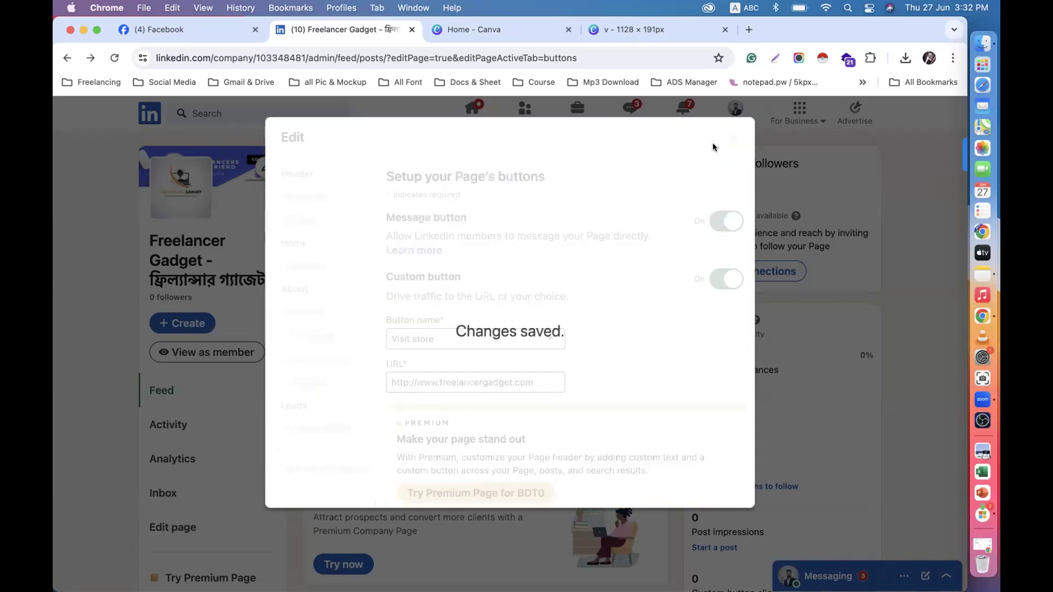
Look through the editor's Page info, Buttons and Featured sections, check the featured content management page and return to the feed.
{"action": "left_click", "coordinate": [305, 196]}
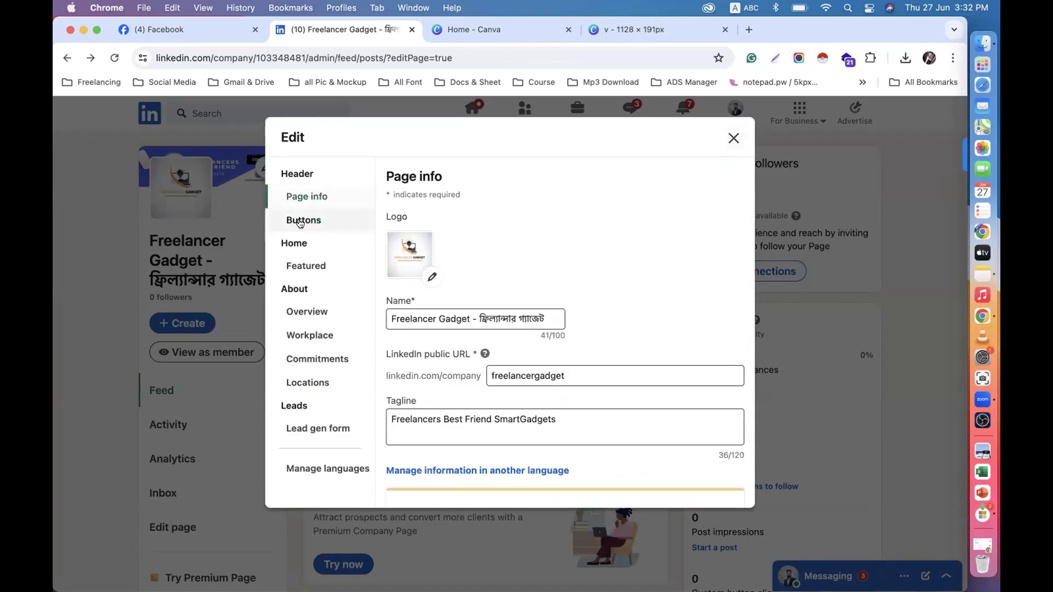
{"action": "left_click", "coordinate": [300, 221]}
{"action": "left_click", "coordinate": [303, 266]}
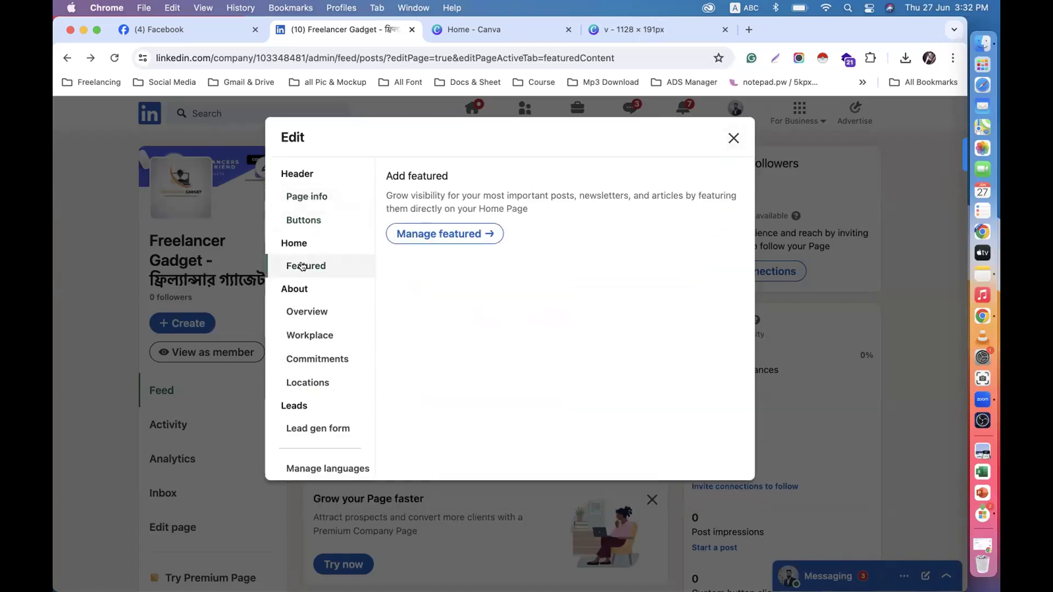
{"action": "left_click", "coordinate": [473, 235]}
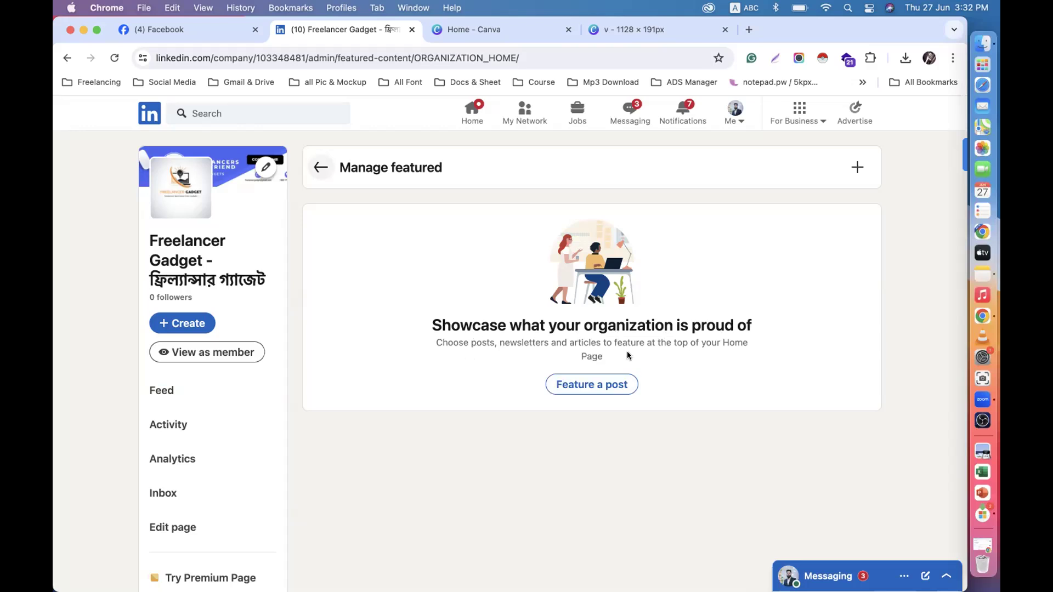
{"action": "left_click", "coordinate": [318, 166]}
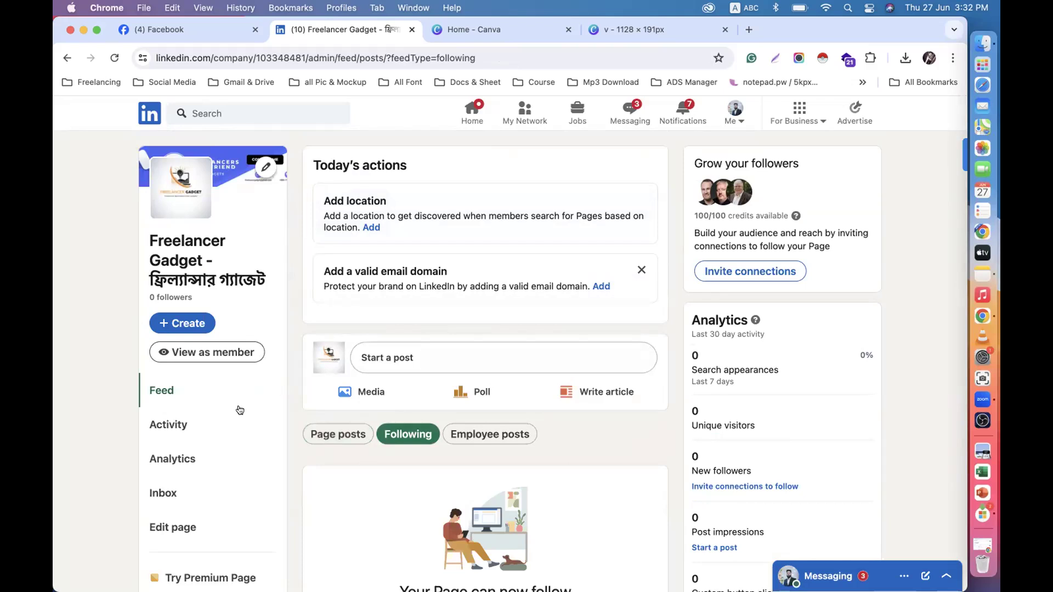
Review the company page's settings list, including admins, inbox and job posting, and return to the feed.
{"action": "scroll", "coordinate": [240, 411], "scroll_direction": "down", "scroll_amount": 5}
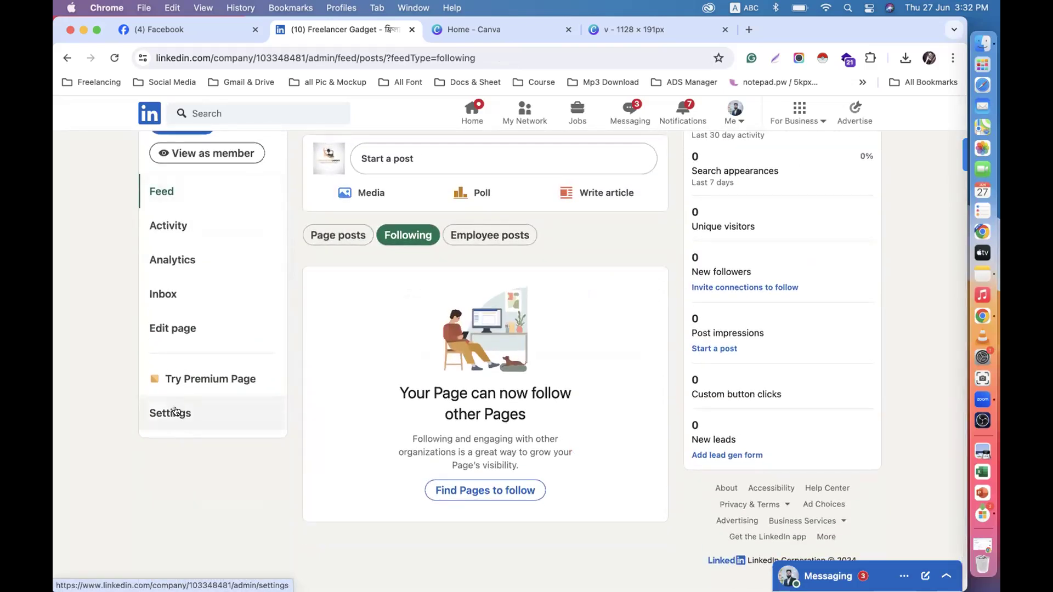
{"action": "left_click", "coordinate": [176, 412]}
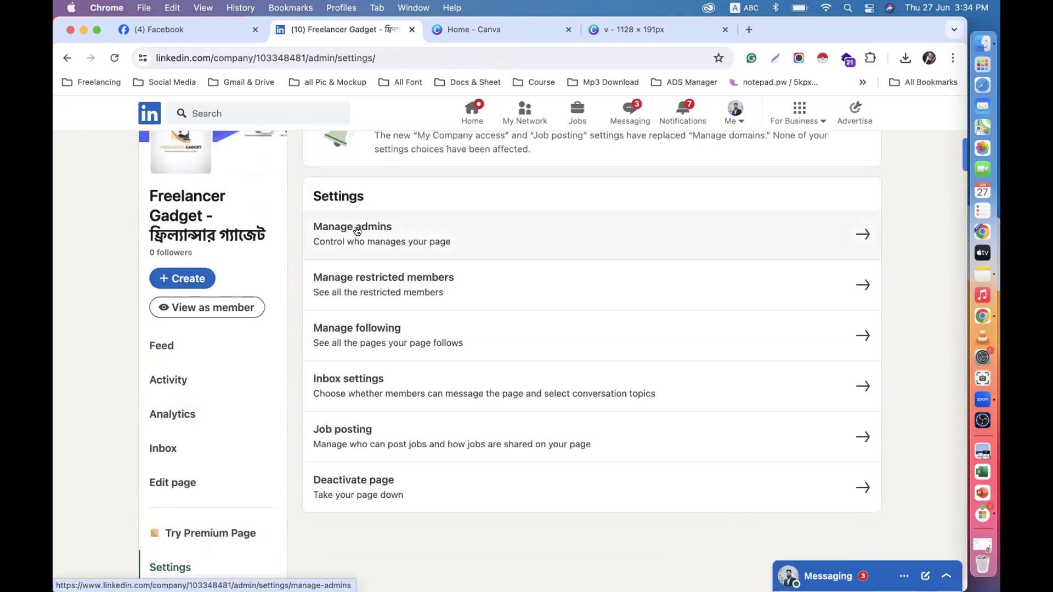
{"action": "scroll", "coordinate": [381, 271], "scroll_direction": "down", "scroll_amount": 1}
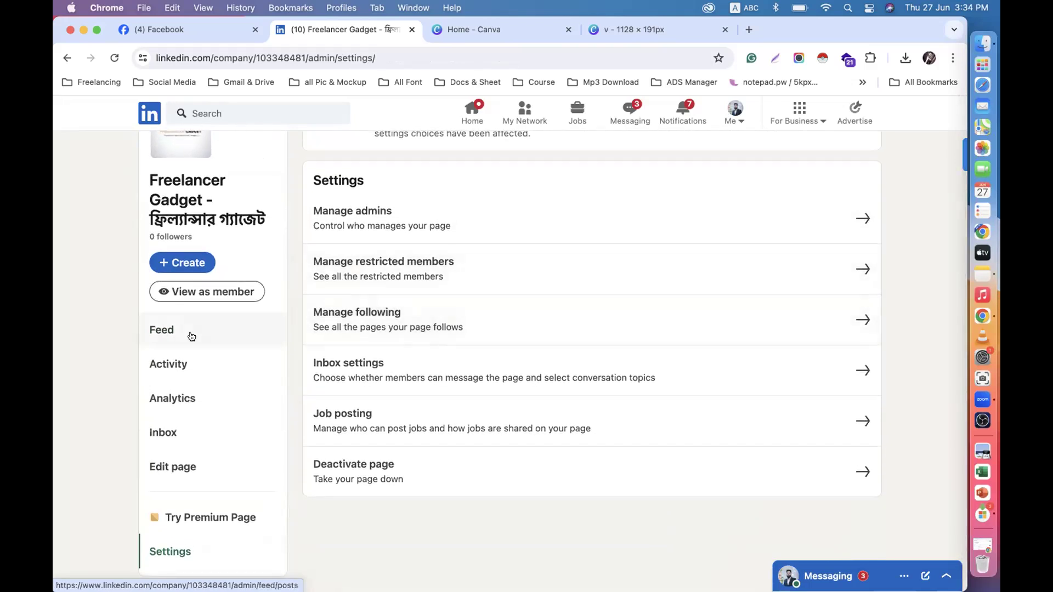
{"action": "left_click", "coordinate": [183, 334]}
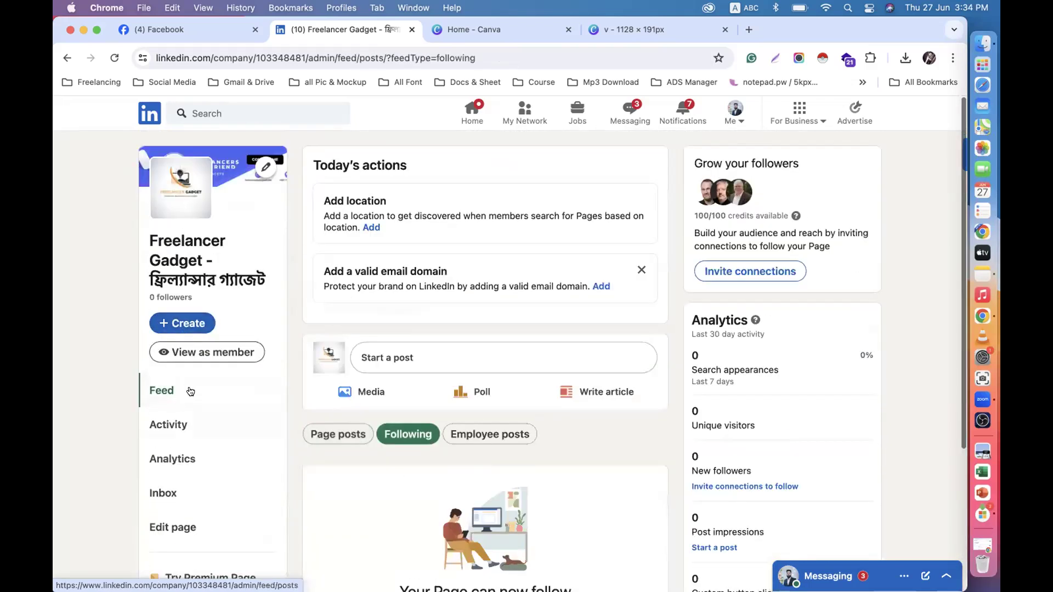
{"action": "scroll", "coordinate": [455, 261], "scroll_direction": "down", "scroll_amount": 5}
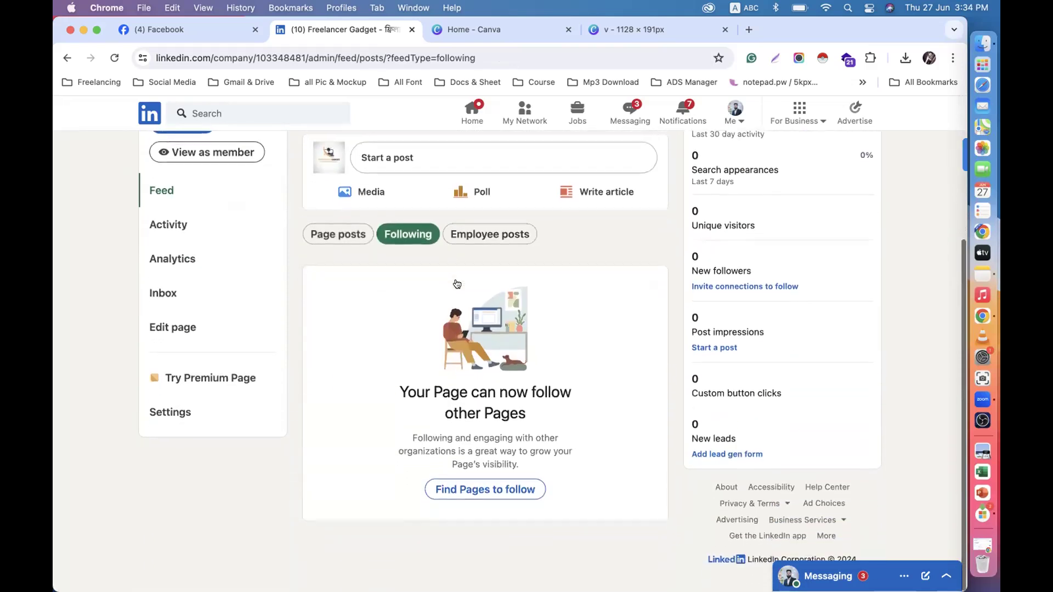
{"action": "scroll", "coordinate": [456, 279], "scroll_direction": "up", "scroll_amount": 5}
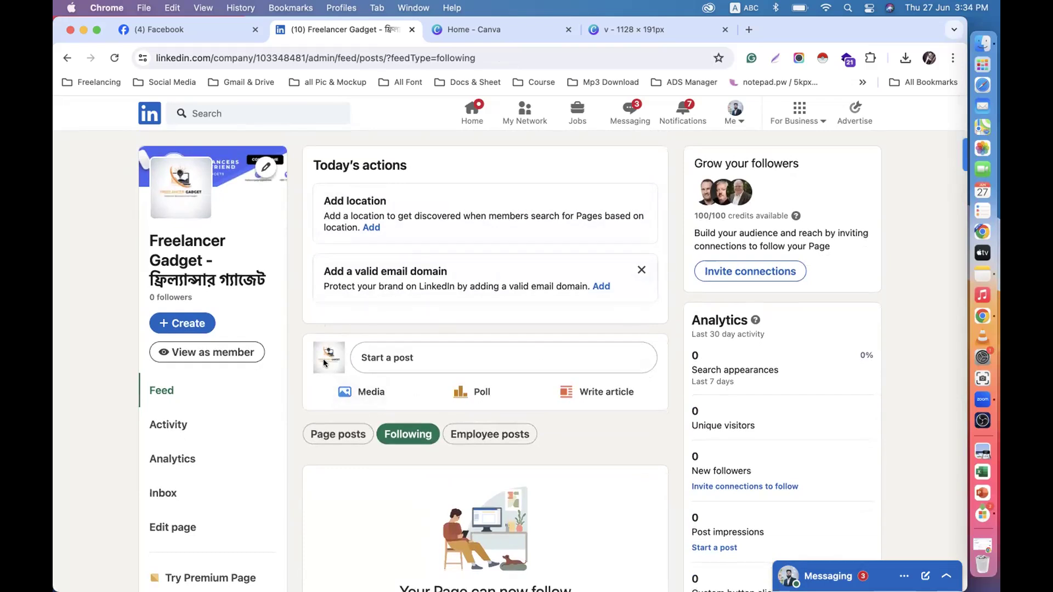
{"action": "scroll", "coordinate": [289, 397], "scroll_direction": "down", "scroll_amount": 3}
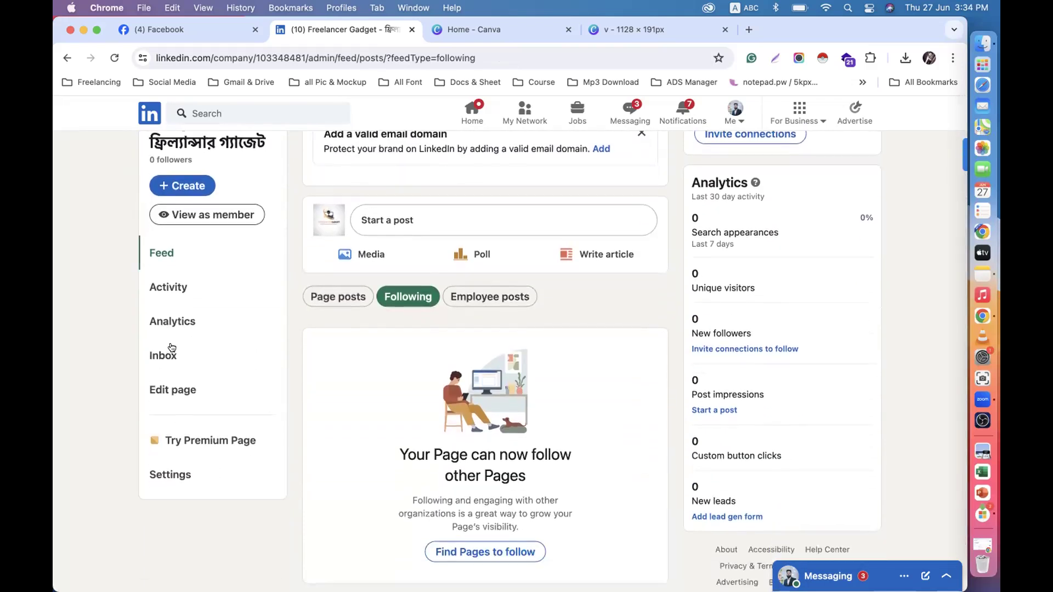
Reopen the page editor and review its Page info, Buttons and Featured sections and the Overview details down to the phone field.
{"action": "left_click", "coordinate": [176, 391]}
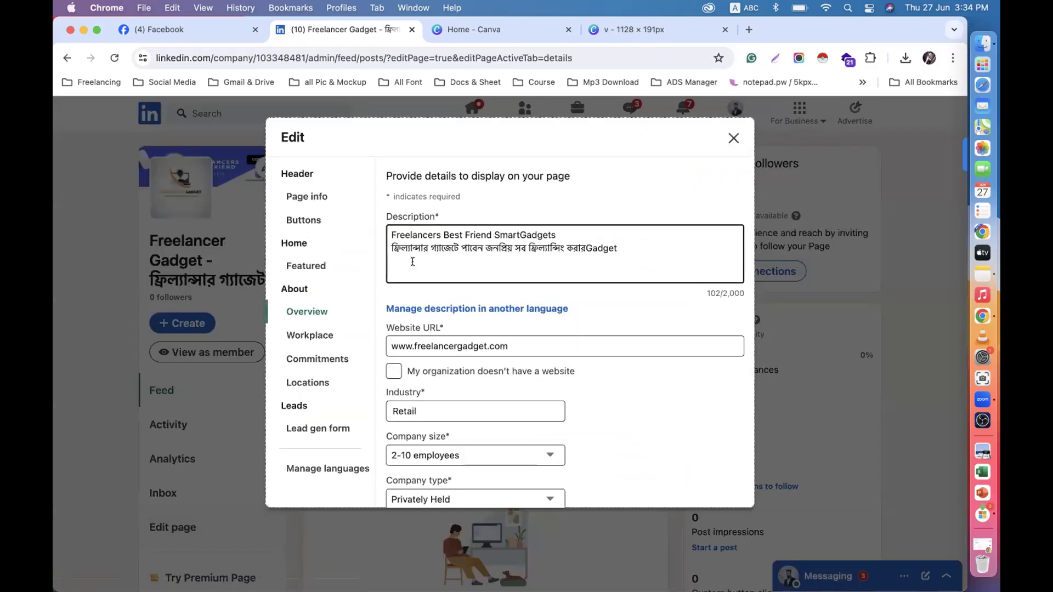
{"action": "left_click", "coordinate": [311, 196]}
{"action": "left_click", "coordinate": [313, 220]}
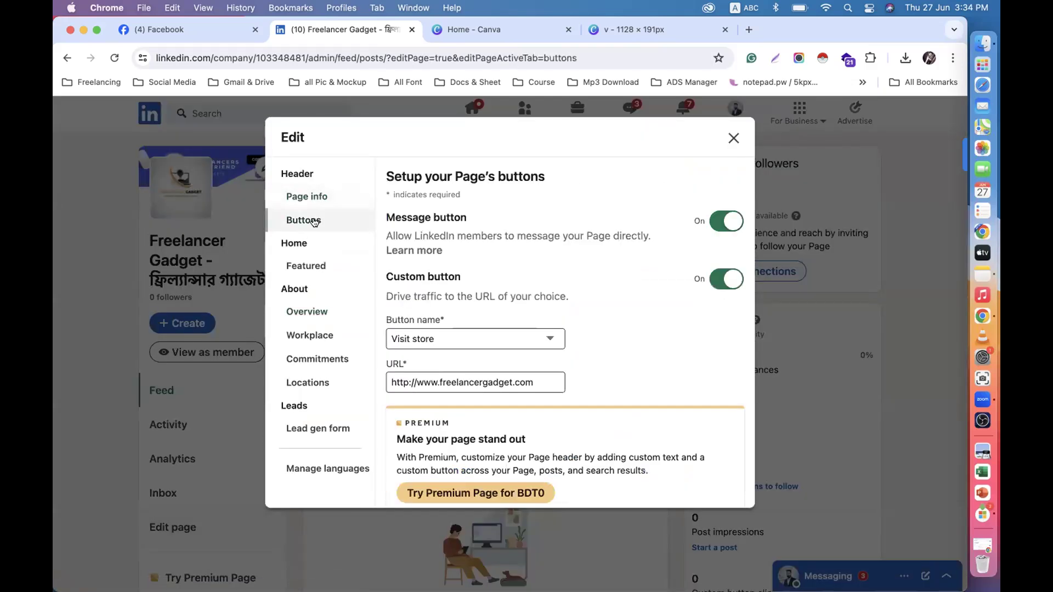
{"action": "left_click", "coordinate": [306, 266]}
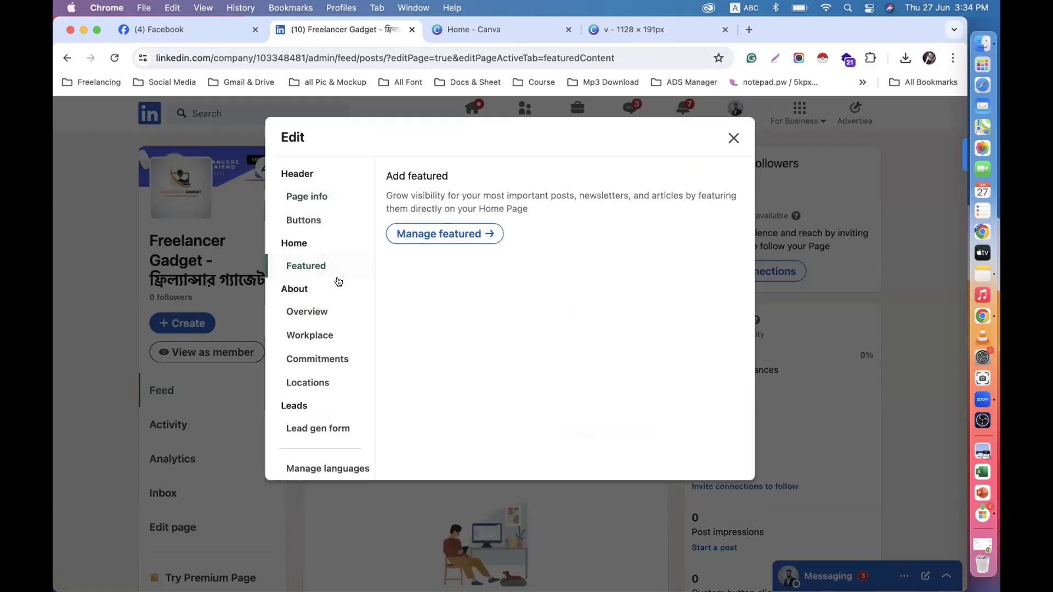
{"action": "left_click", "coordinate": [317, 310]}
{"action": "left_click", "coordinate": [305, 265]}
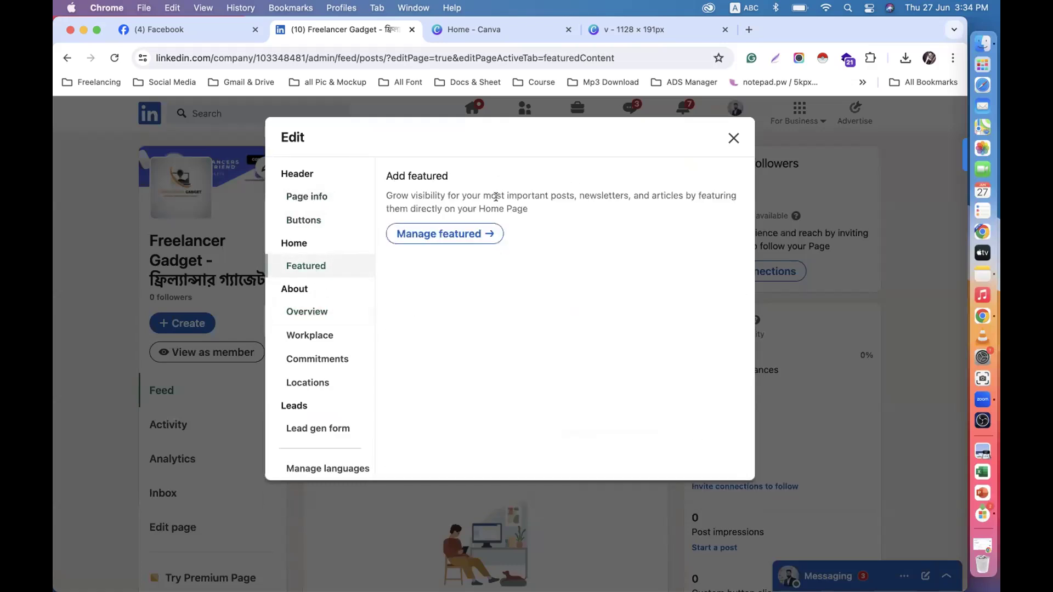
{"action": "left_click", "coordinate": [301, 310]}
{"action": "left_click", "coordinate": [457, 239]}
{"action": "scroll", "coordinate": [419, 324], "scroll_direction": "down", "scroll_amount": 2}
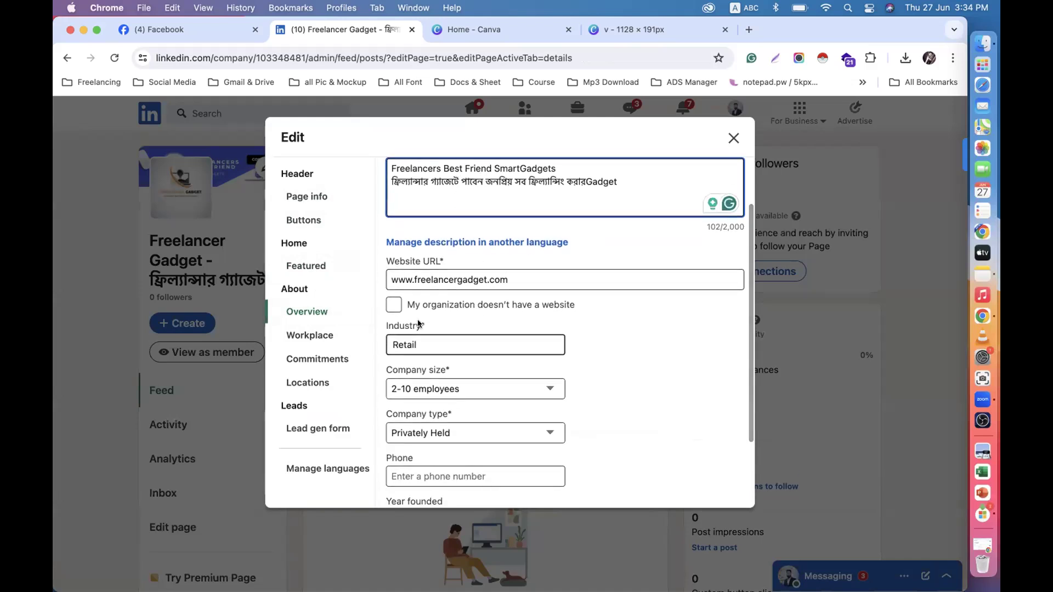
{"action": "scroll", "coordinate": [398, 283], "scroll_direction": "down", "scroll_amount": 2}
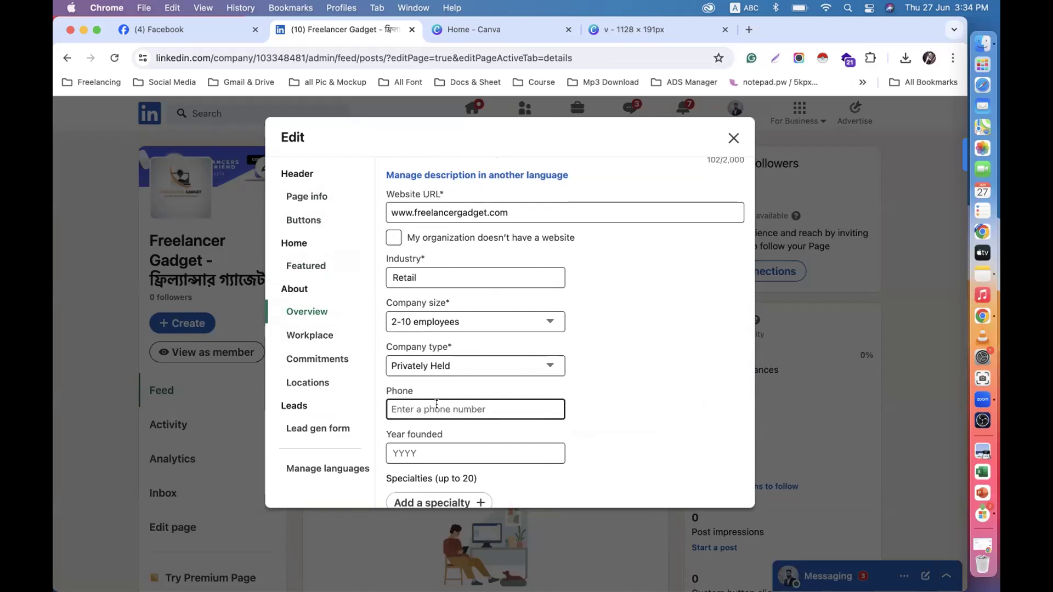
Copy the business phone number from the Freelancer Gadget Facebook page and paste it into the LinkedIn page's phone field.
{"action": "left_click", "coordinate": [164, 29]}
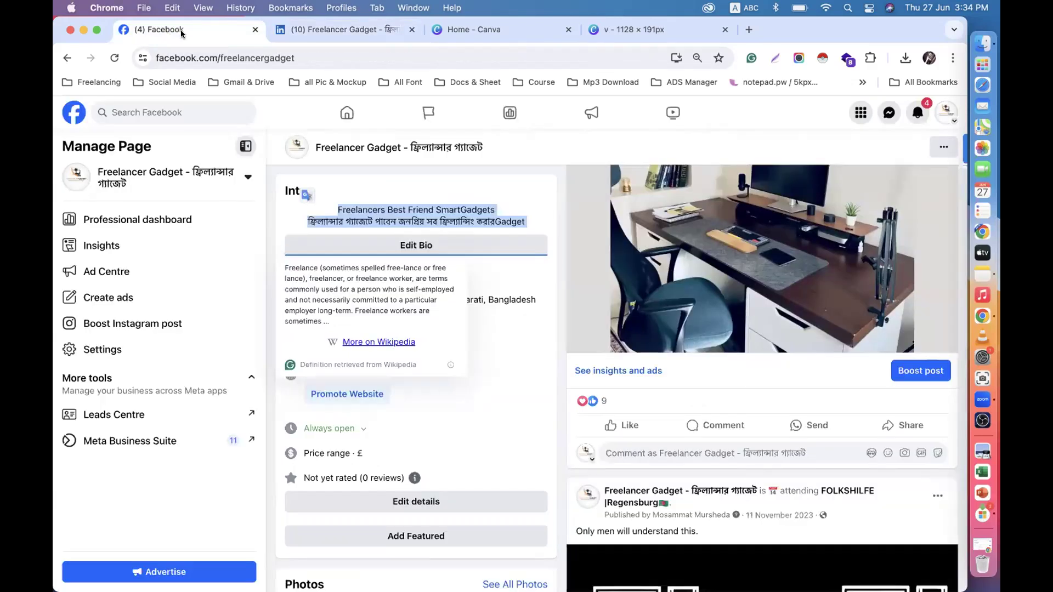
{"action": "left_click", "coordinate": [560, 328]}
{"action": "left_click_drag", "start_coordinate": [395, 324], "coordinate": [322, 318]}
{"action": "key", "text": "super+c"}
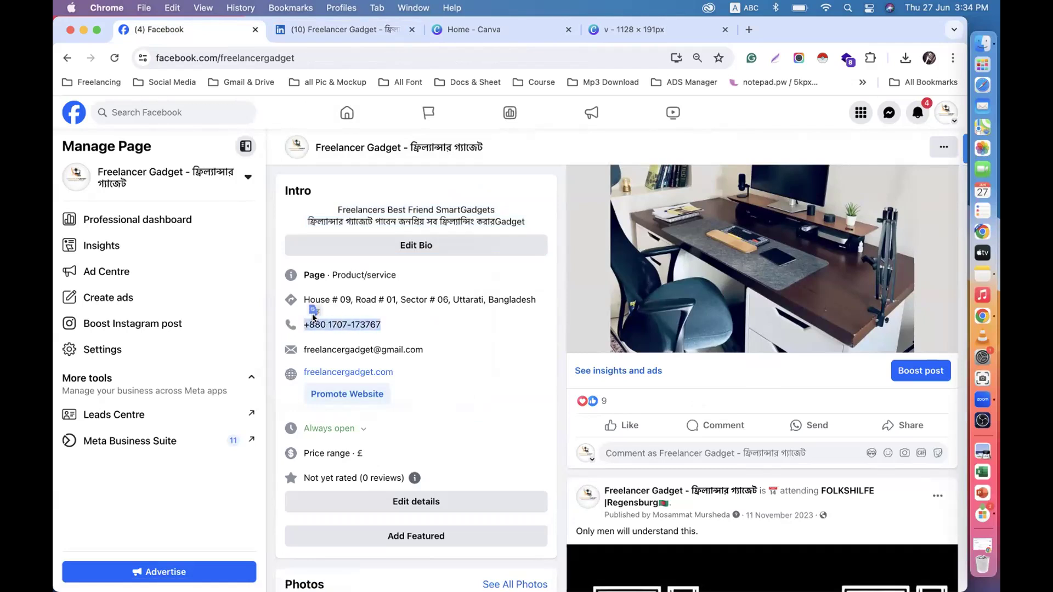
{"action": "left_click", "coordinate": [345, 30]}
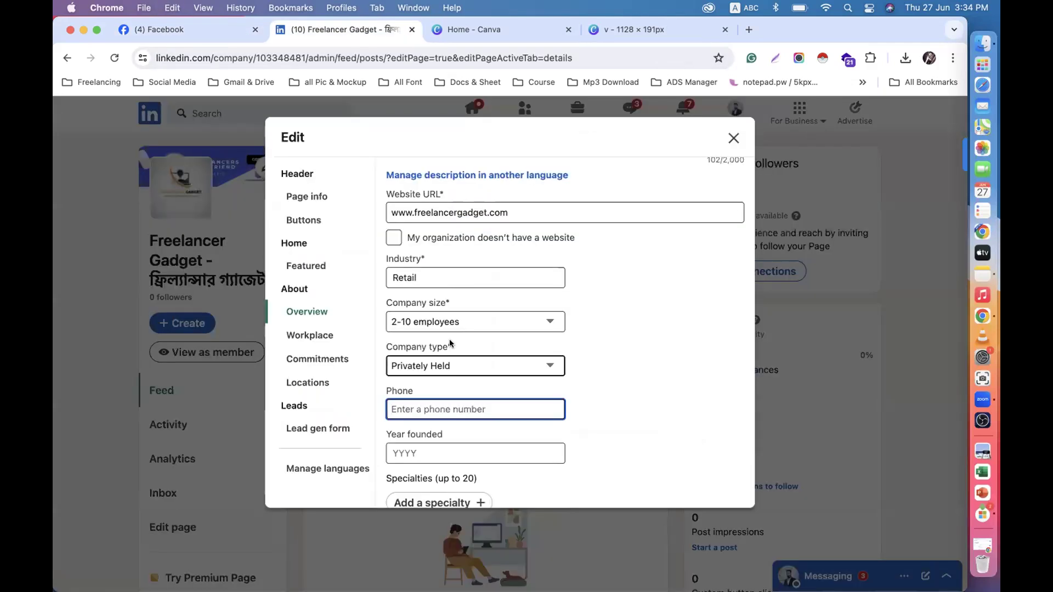
{"action": "key", "text": "super+v"}
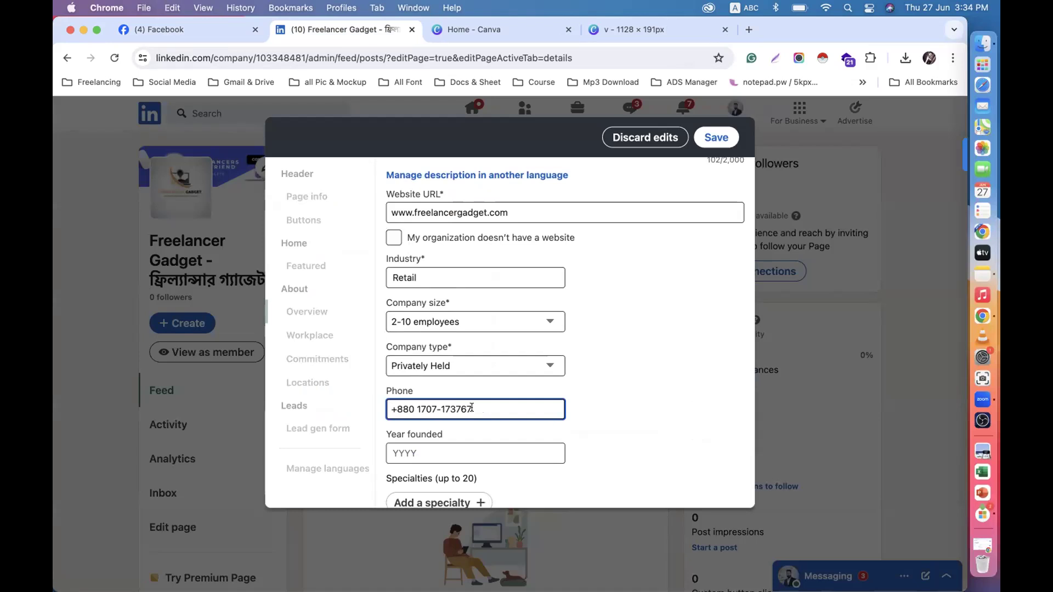
{"action": "scroll", "coordinate": [471, 408], "scroll_direction": "down", "scroll_amount": 1}
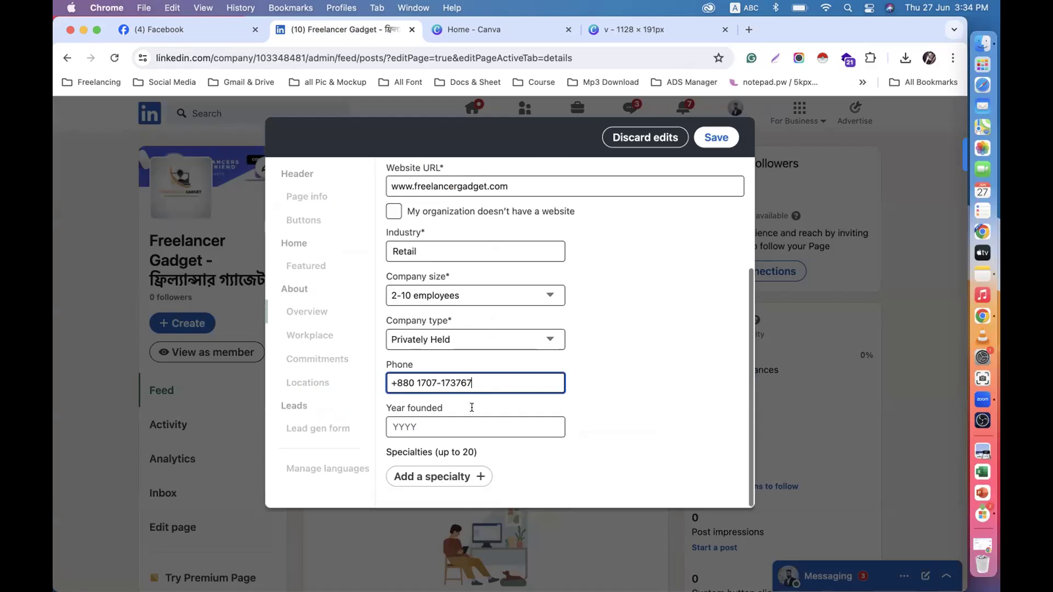
{"action": "left_click", "coordinate": [429, 425]}
{"action": "type", "text": "202"}
{"action": "key", "text": "BackSpace"}
{"action": "key", "text": "BackSpace"}
{"action": "type", "text": "09"}
{"action": "key", "text": "Tab"}
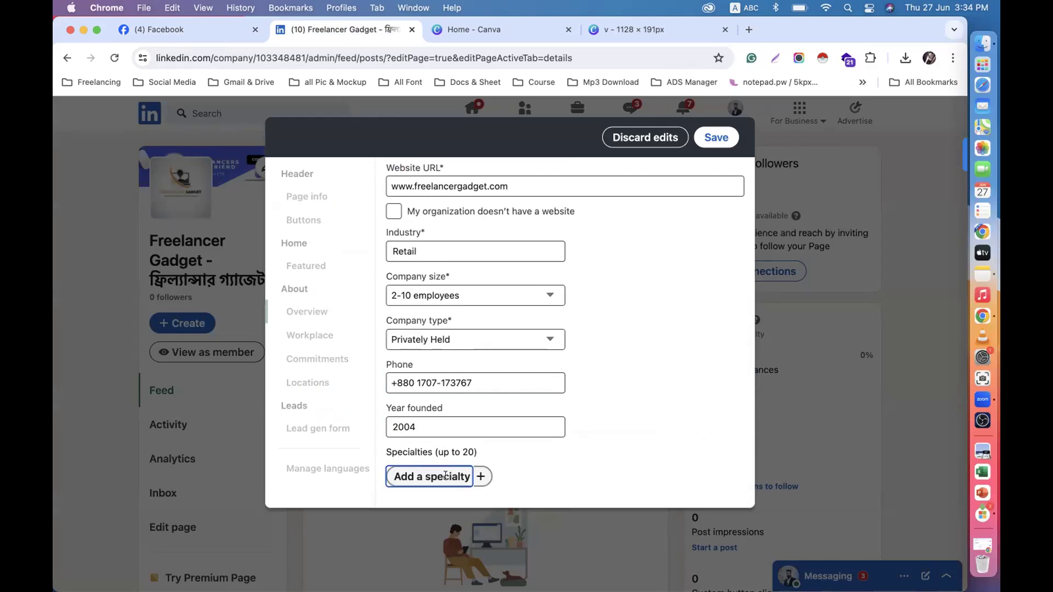
Set the year founded to 2024 in the company page's Overview details.
{"action": "left_click", "coordinate": [418, 427]}
{"action": "key", "text": "BackSpace"}
{"action": "key", "text": "BackSpace"}
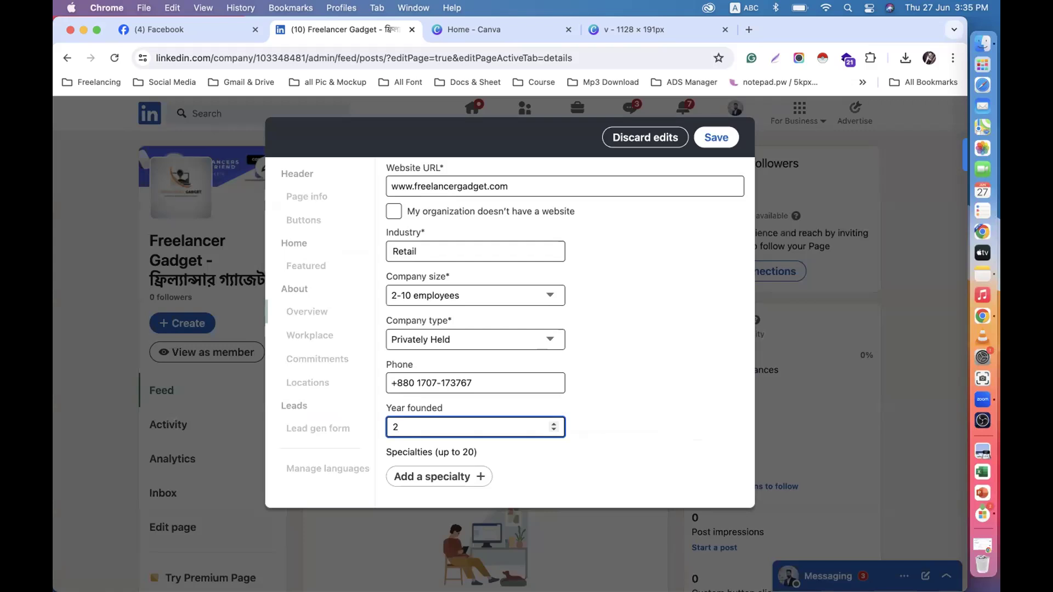
{"action": "type", "text": "2024"}
{"action": "key", "text": "BackSpace"}
{"action": "key", "text": "BackSpace"}
{"action": "key", "text": "BackSpace"}
{"action": "key", "text": "BackSpace"}
{"action": "key", "text": "BackSpace"}
{"action": "type", "text": "2024"}
Add Gadget and Freelancer Gadget as specialties in the company page's Overview details.
{"action": "left_click", "coordinate": [421, 475]}
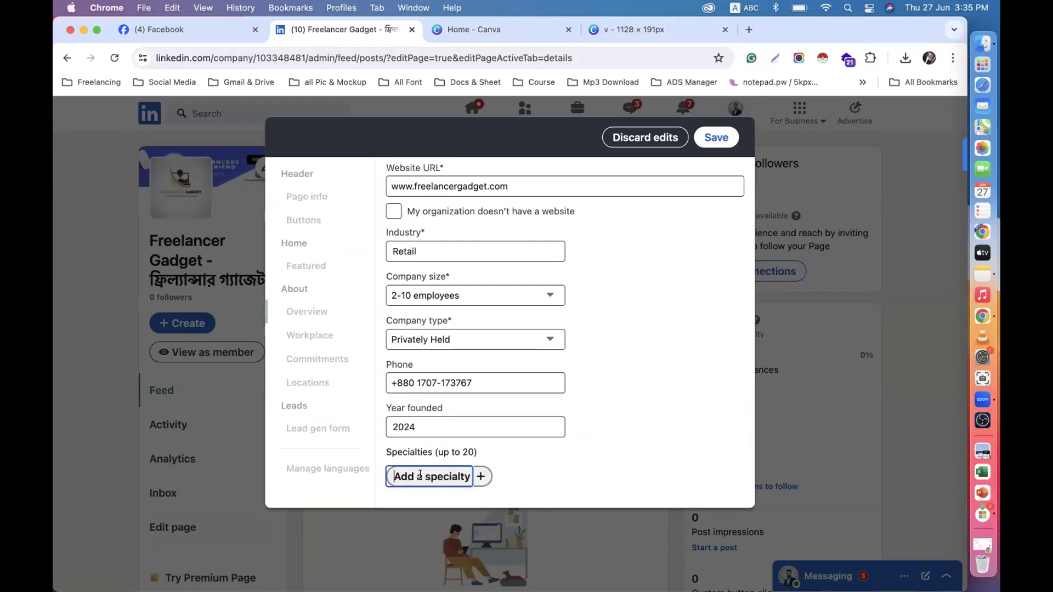
{"action": "type", "text": "Gadget"}
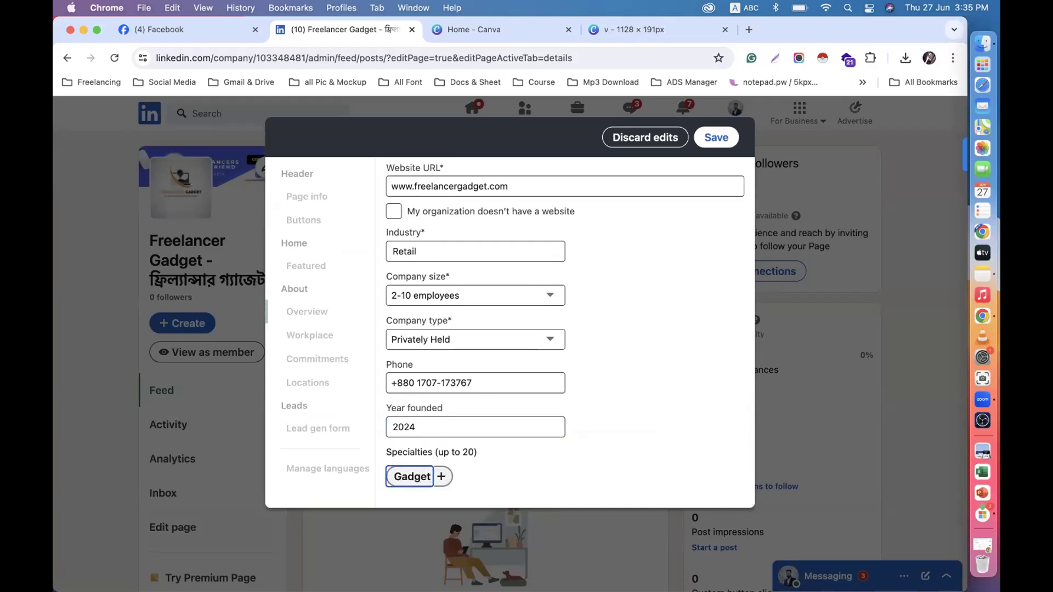
{"action": "key", "text": "Return"}
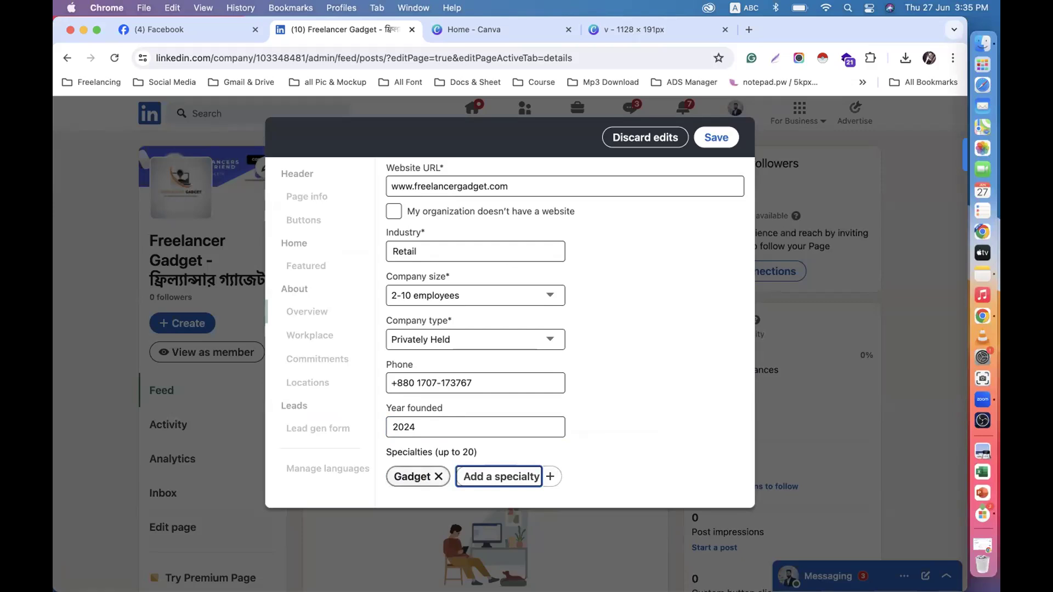
{"action": "type", "text": "Freee"}
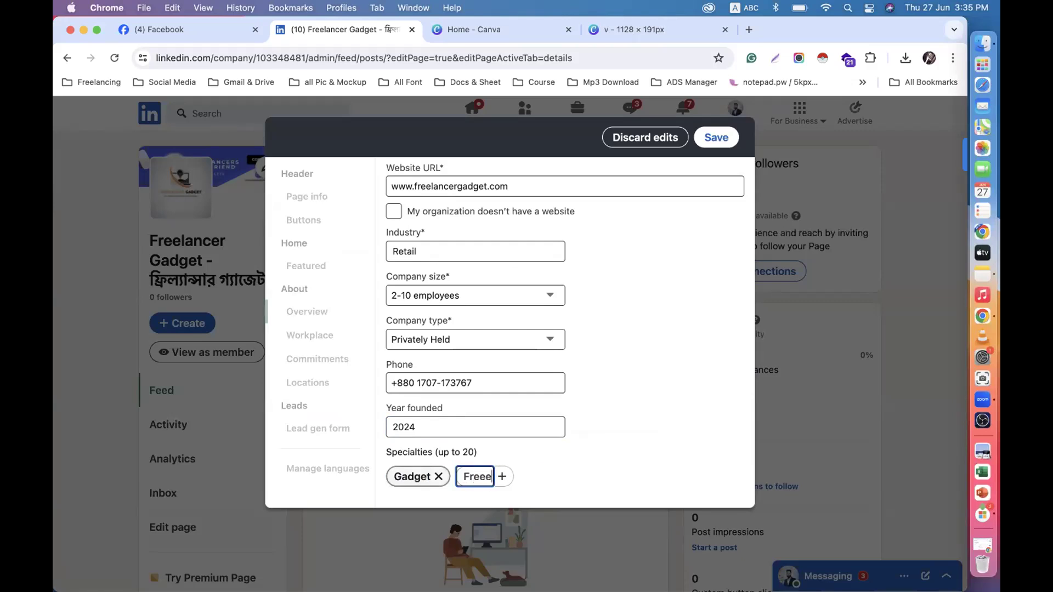
{"action": "key", "text": "BackSpace"}
{"action": "type", "text": "lancer Gadg"}
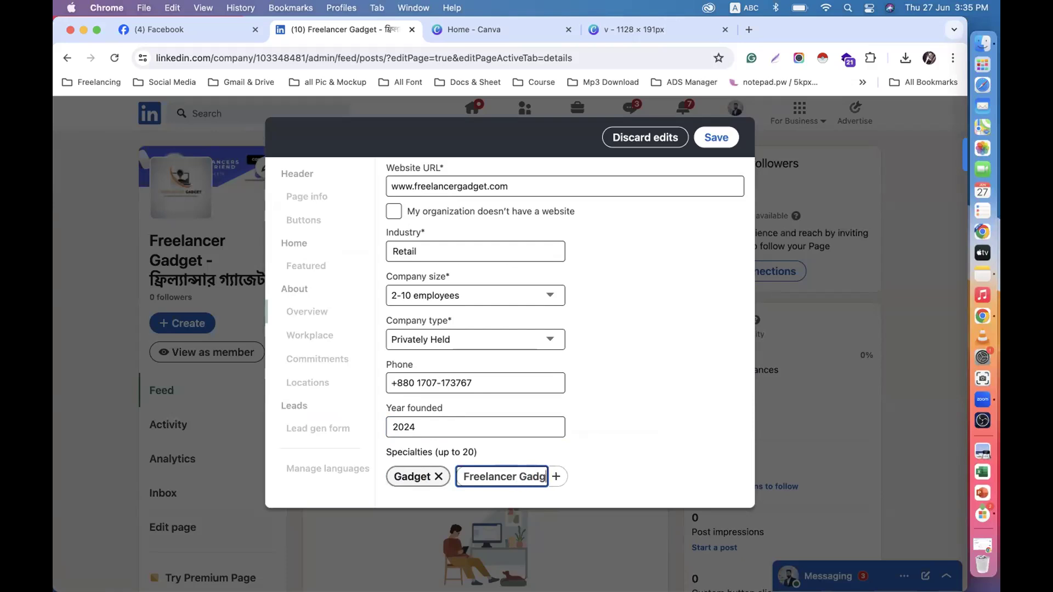
{"action": "type", "text": "et"}
{"action": "key", "text": "Return"}
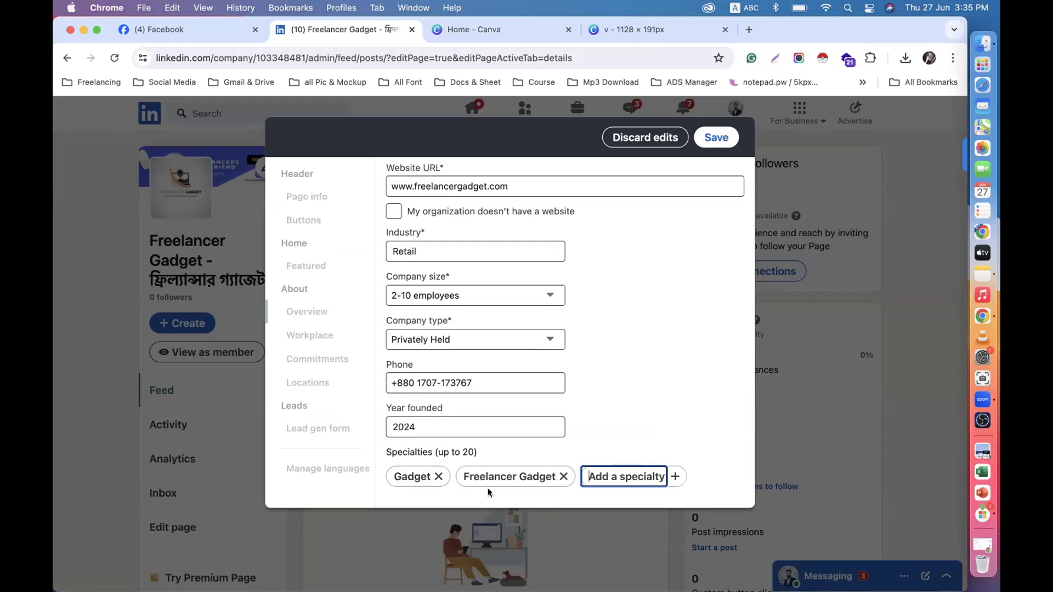
{"action": "type", "text": "Sm"}
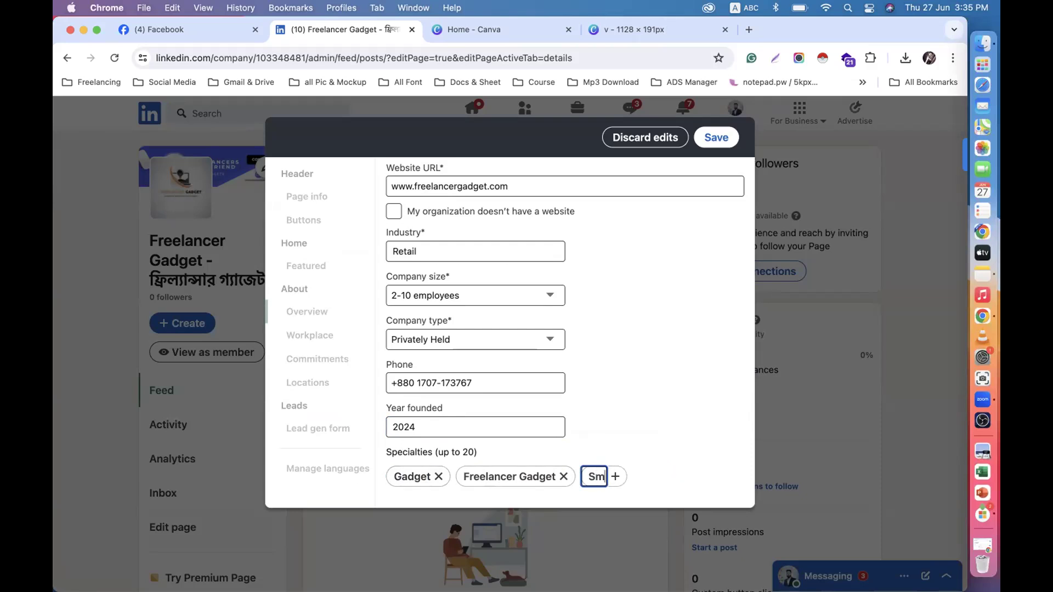
{"action": "type", "text": "art Gdget"}
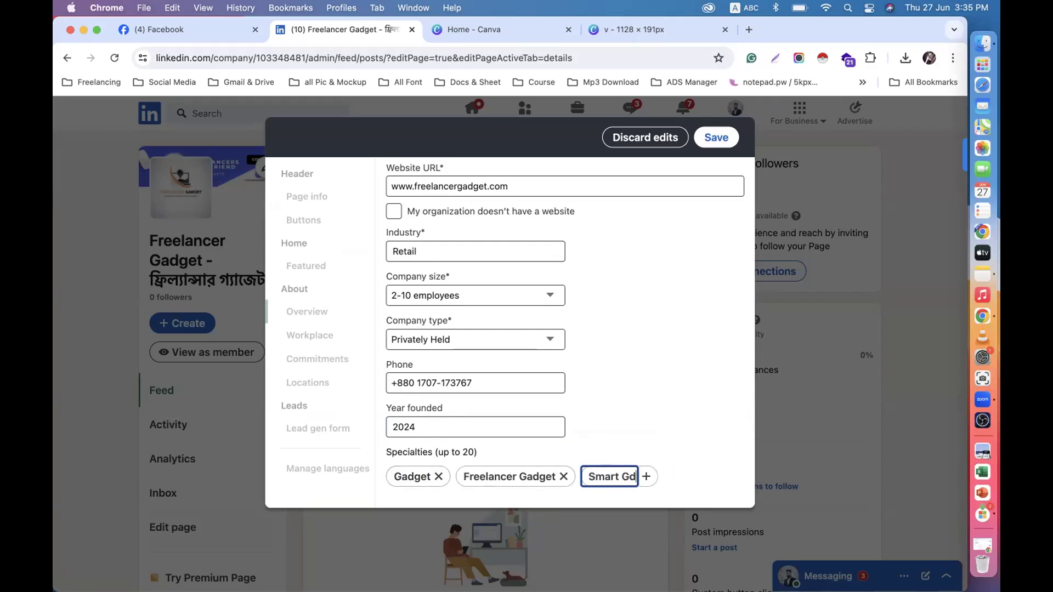
{"action": "key", "text": "Return"}
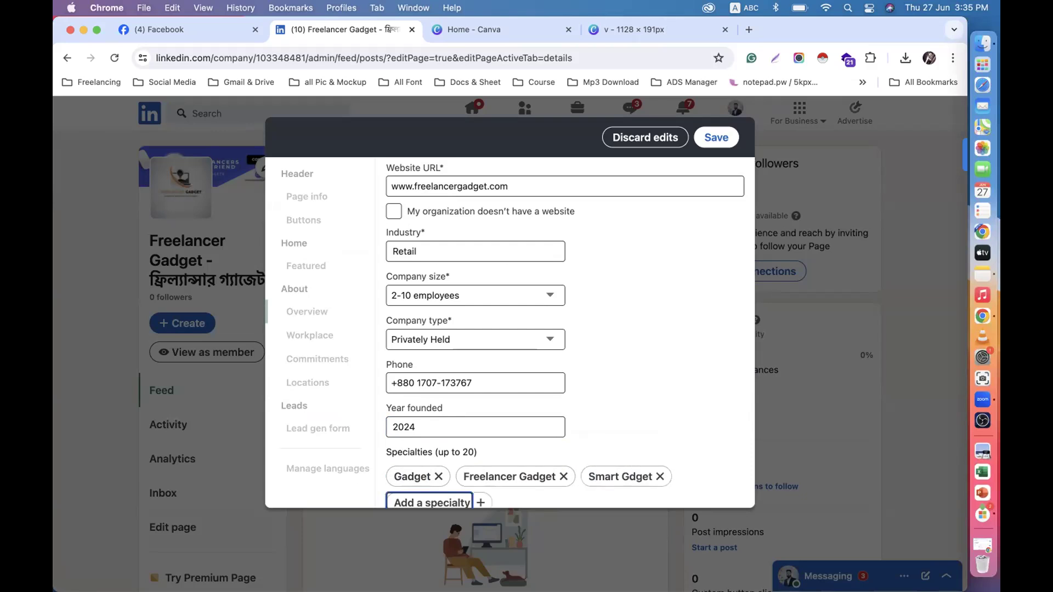
{"action": "scroll", "coordinate": [565, 333], "scroll_direction": "down", "scroll_amount": 1}
{"action": "left_click", "coordinate": [630, 453]}
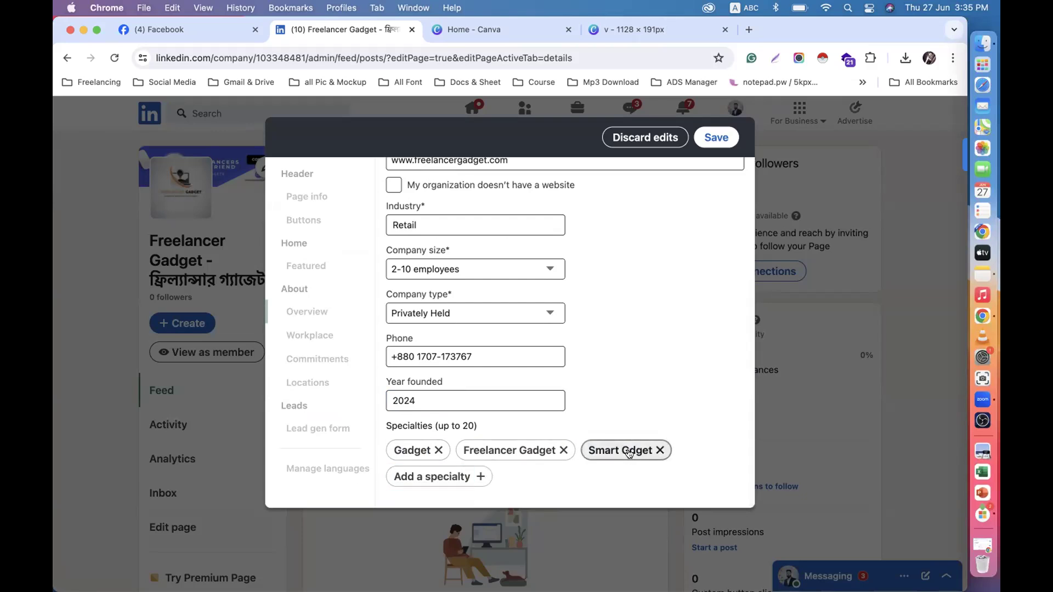
Add Smart Gadget as a further specialty of the company page.
{"action": "left_click", "coordinate": [614, 477]}
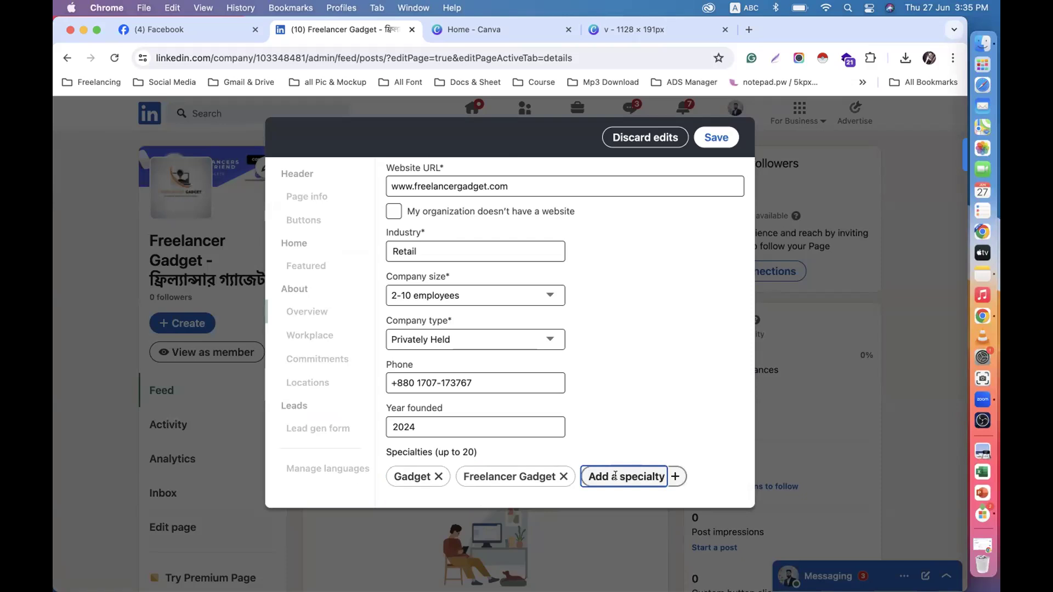
{"action": "type", "text": "Smart"}
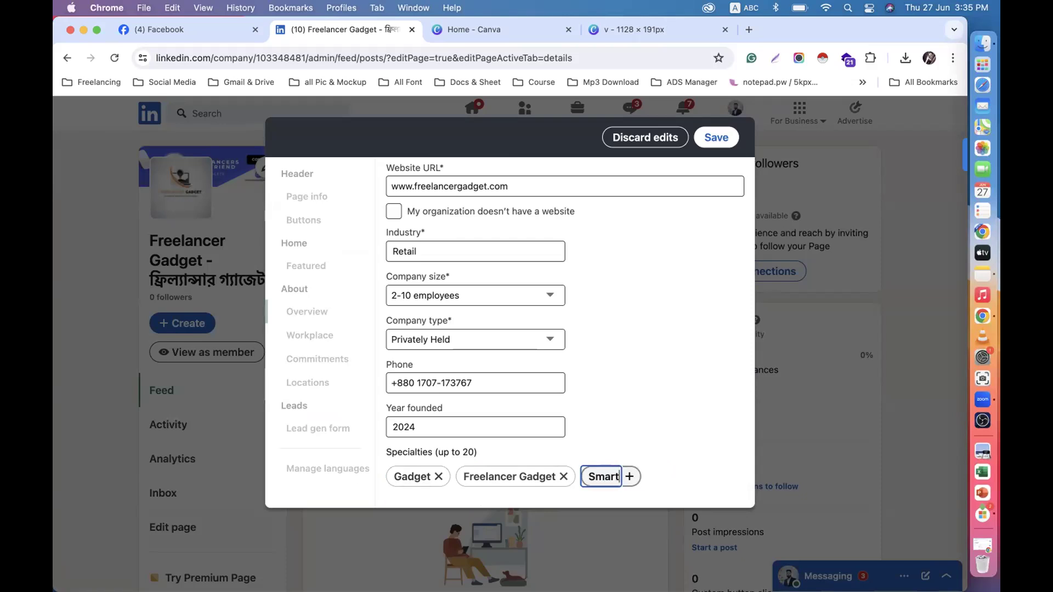
{"action": "type", "text": " Gadget"}
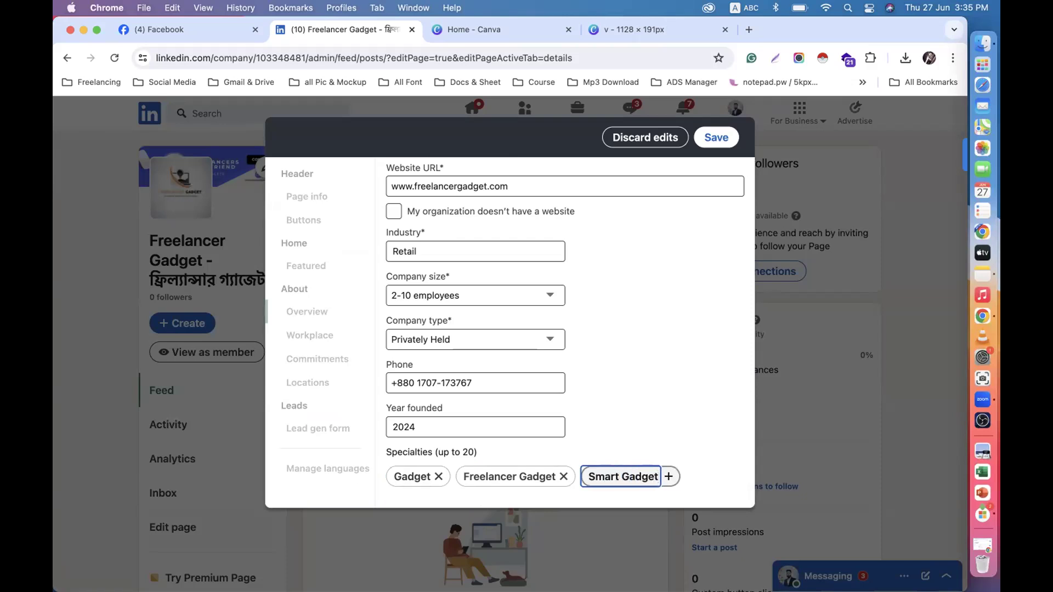
{"action": "key", "text": "Return"}
Check the Overview details from the specialties up to the description, save the edits and stay in the Overview section.
{"action": "scroll", "coordinate": [624, 433], "scroll_direction": "down", "scroll_amount": 1}
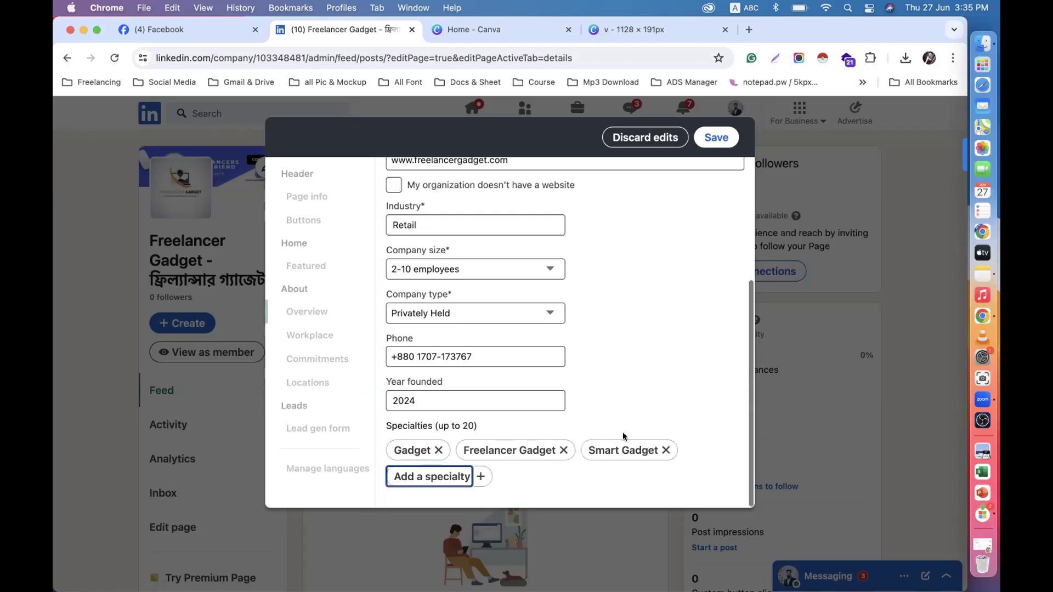
{"action": "scroll", "coordinate": [594, 369], "scroll_direction": "up", "scroll_amount": 5}
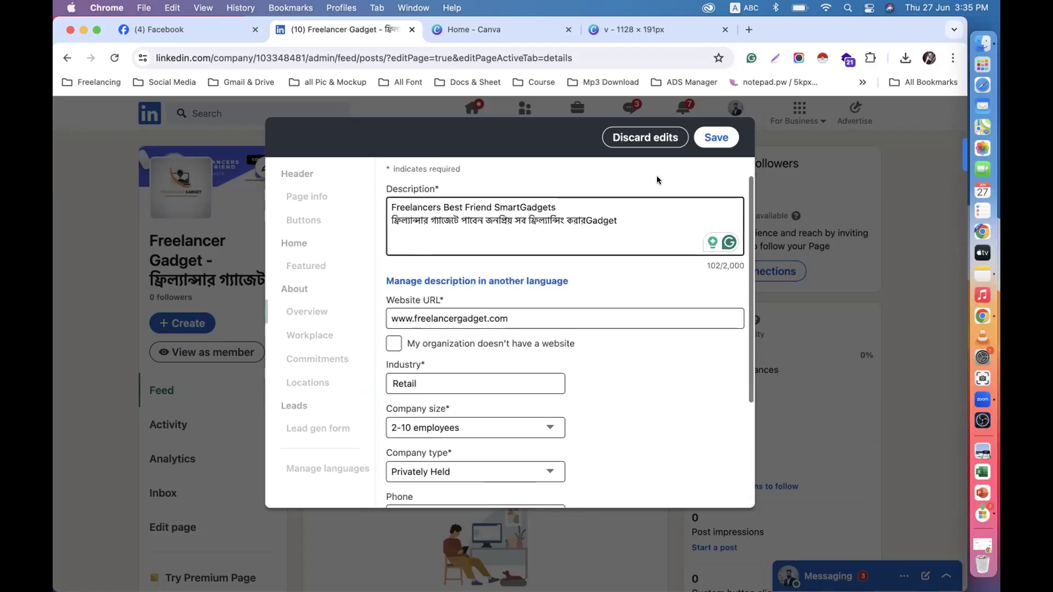
{"action": "left_click", "coordinate": [707, 136]}
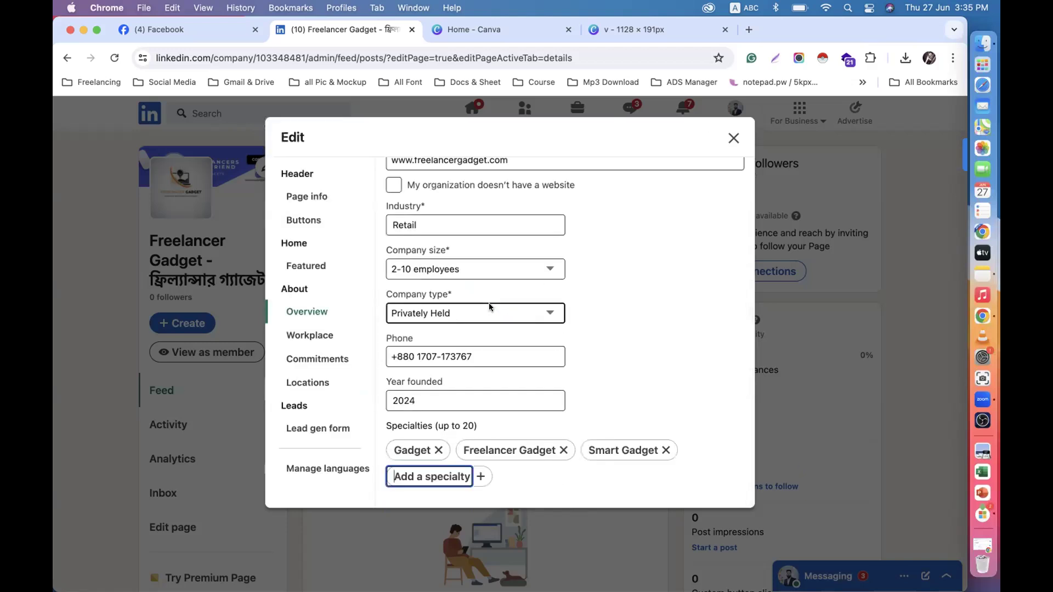
{"action": "left_click", "coordinate": [306, 312]}
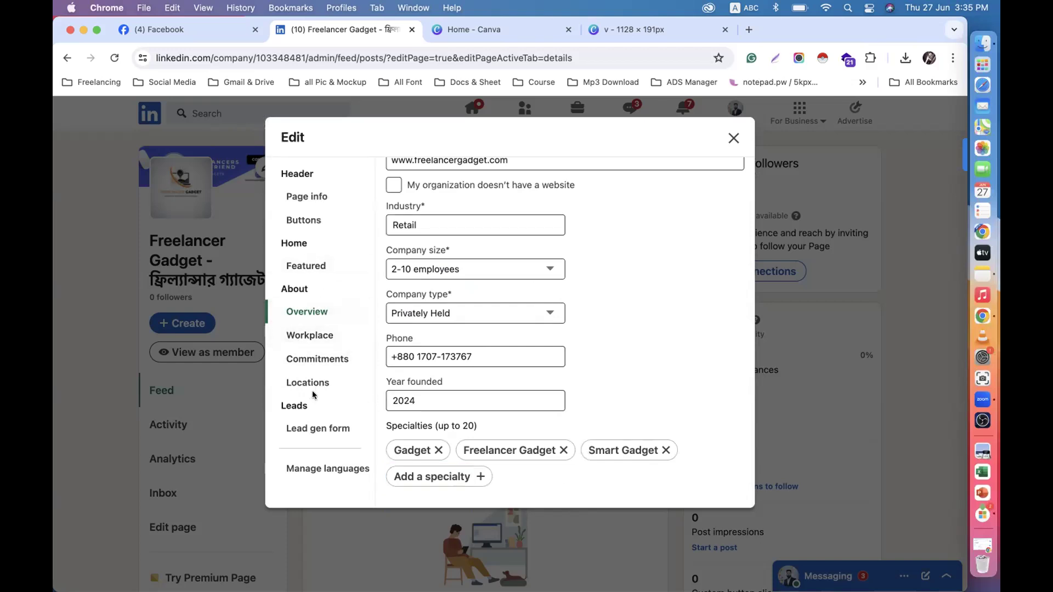
Review the On-site, Hybrid and Remote policy descriptions in the Workplace module settings.
{"action": "left_click", "coordinate": [312, 336]}
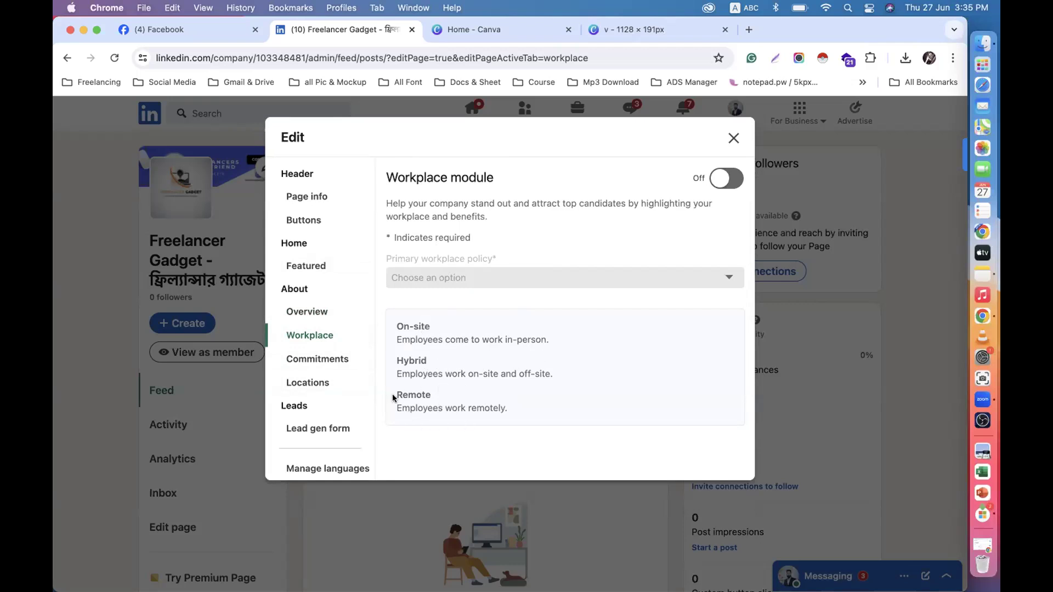
{"action": "left_click_drag", "start_coordinate": [393, 398], "coordinate": [525, 406]}
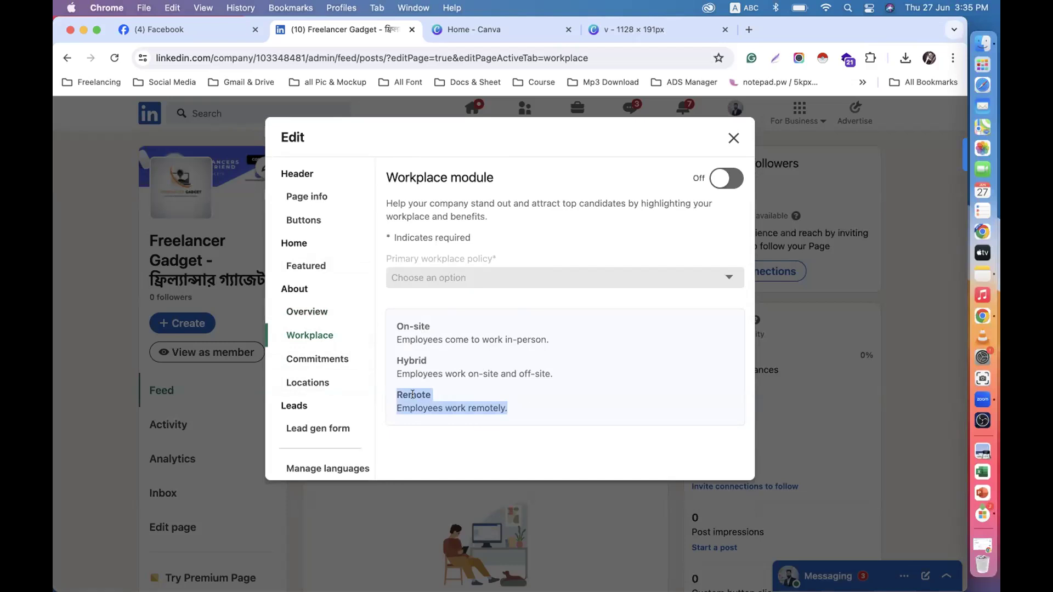
{"action": "left_click_drag", "start_coordinate": [402, 373], "coordinate": [578, 374]}
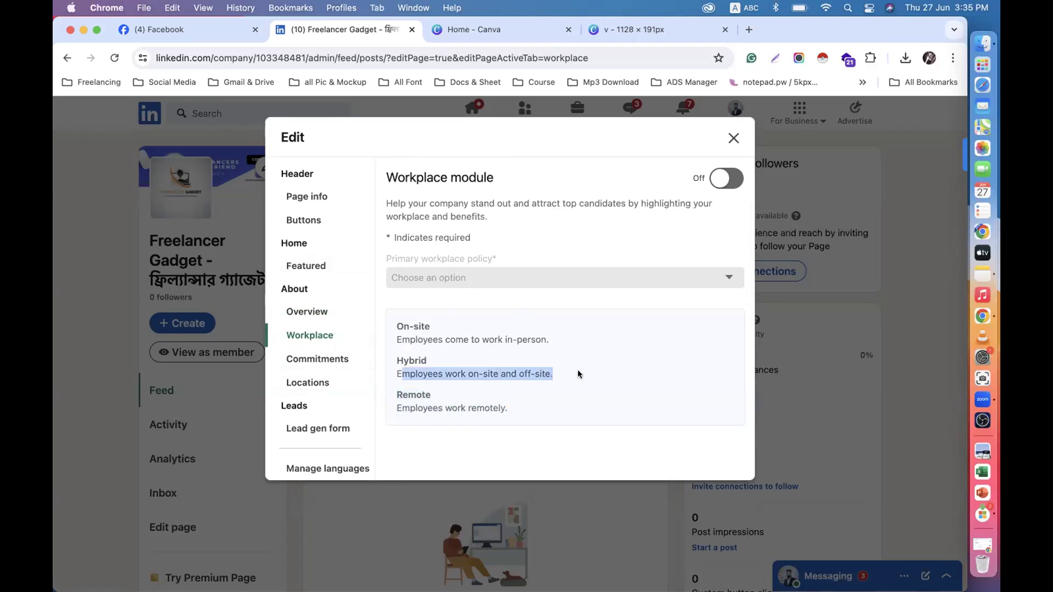
{"action": "left_click_drag", "start_coordinate": [393, 337], "coordinate": [531, 335]}
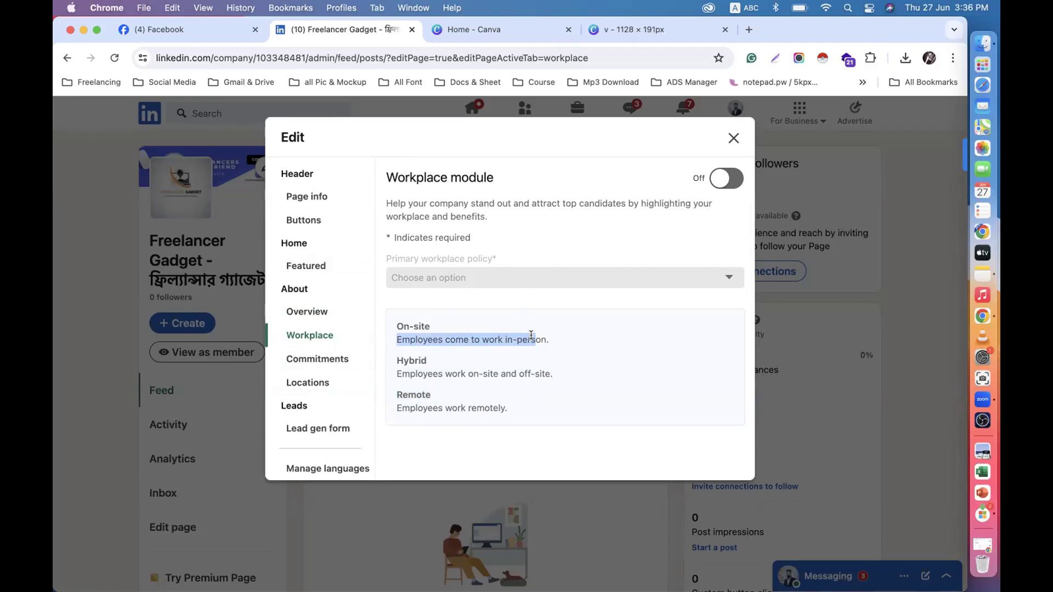
{"action": "left_click", "coordinate": [724, 182]}
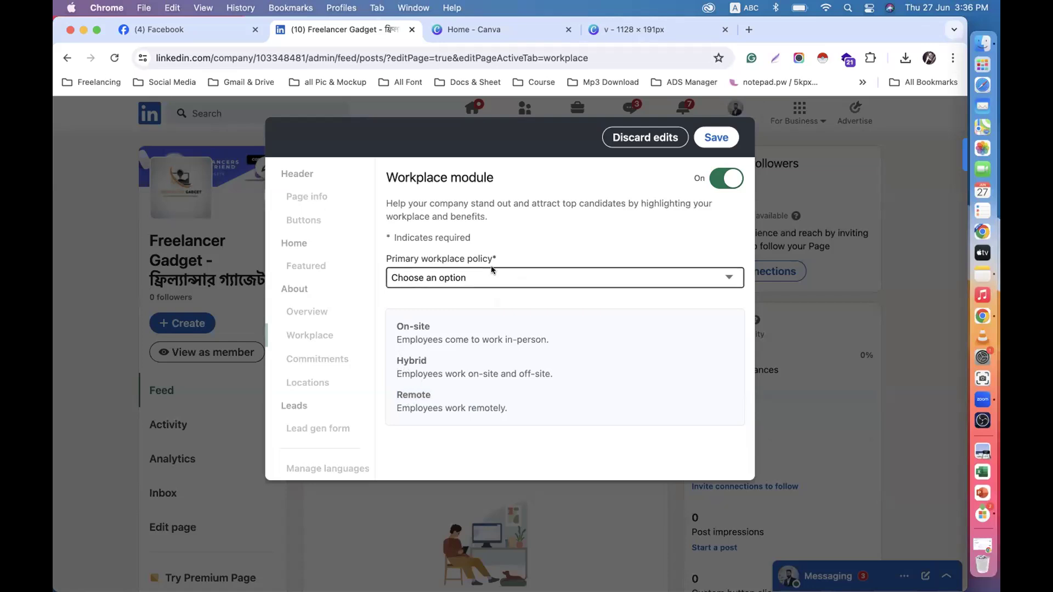
{"action": "left_click", "coordinate": [479, 278]}
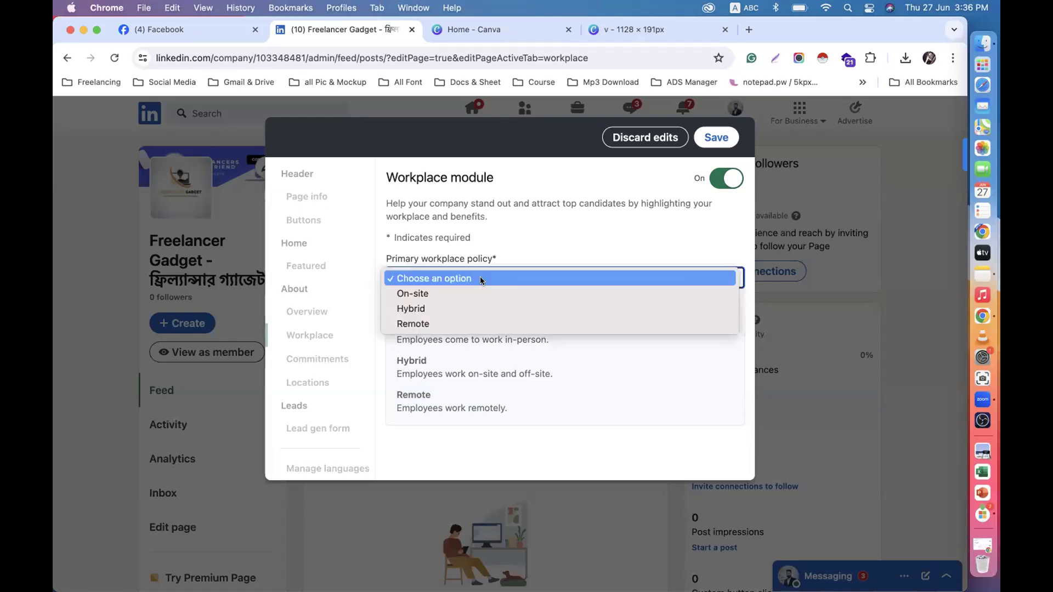
{"action": "left_click", "coordinate": [418, 324]}
{"action": "scroll", "coordinate": [427, 353], "scroll_direction": "down", "scroll_amount": 3}
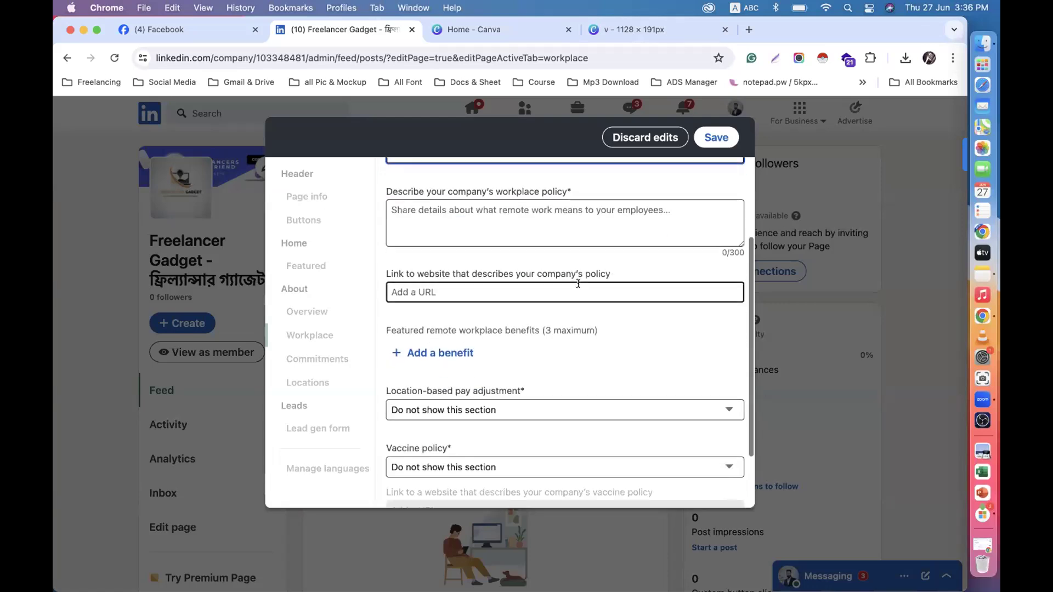
{"action": "scroll", "coordinate": [682, 215], "scroll_direction": "up", "scroll_amount": 3}
{"action": "left_click", "coordinate": [717, 171]}
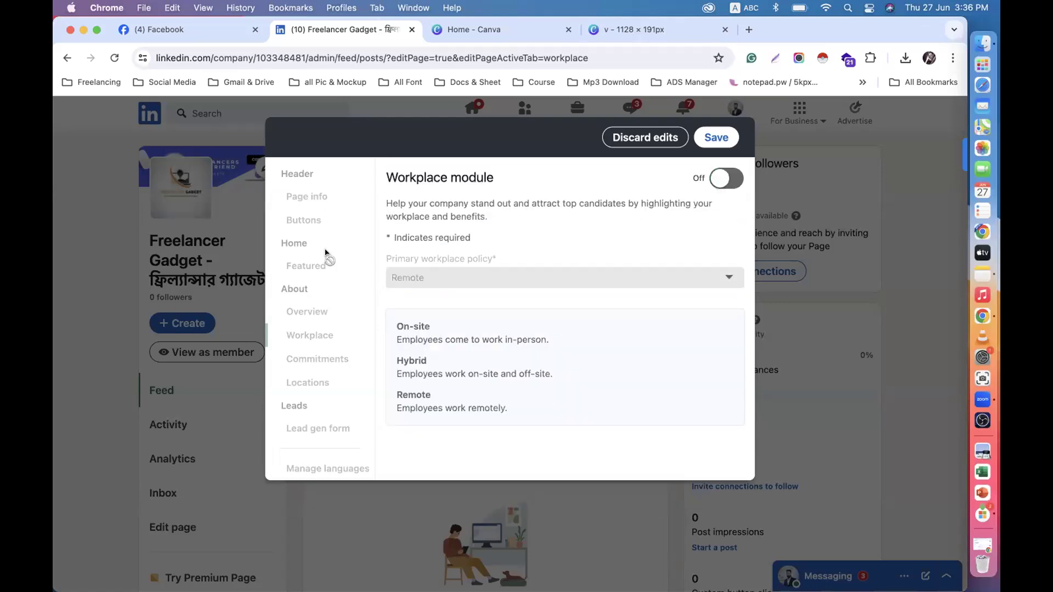
{"action": "left_click", "coordinate": [717, 138]}
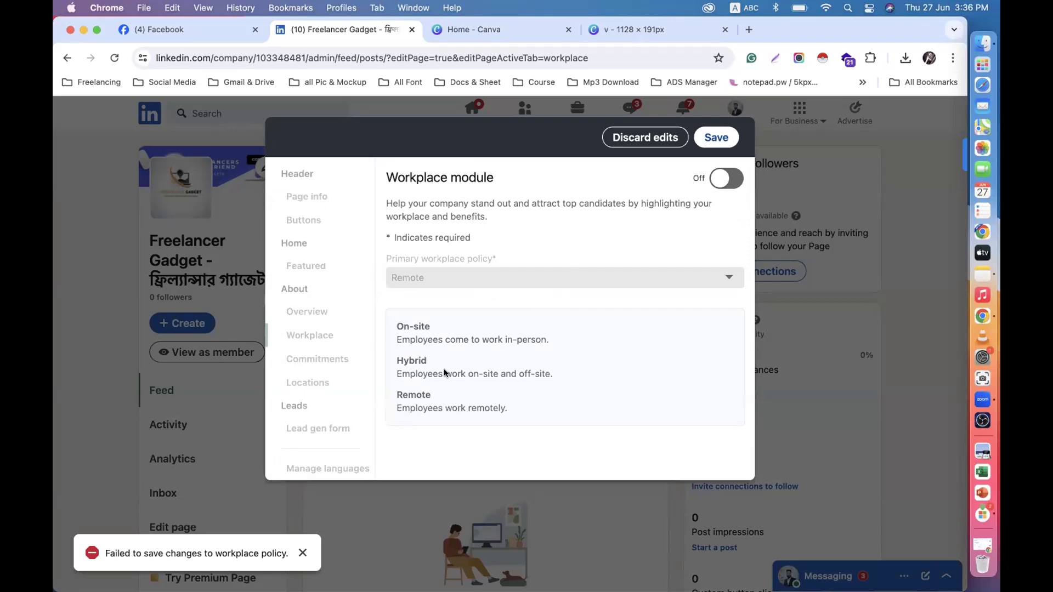
{"action": "left_click", "coordinate": [303, 551]}
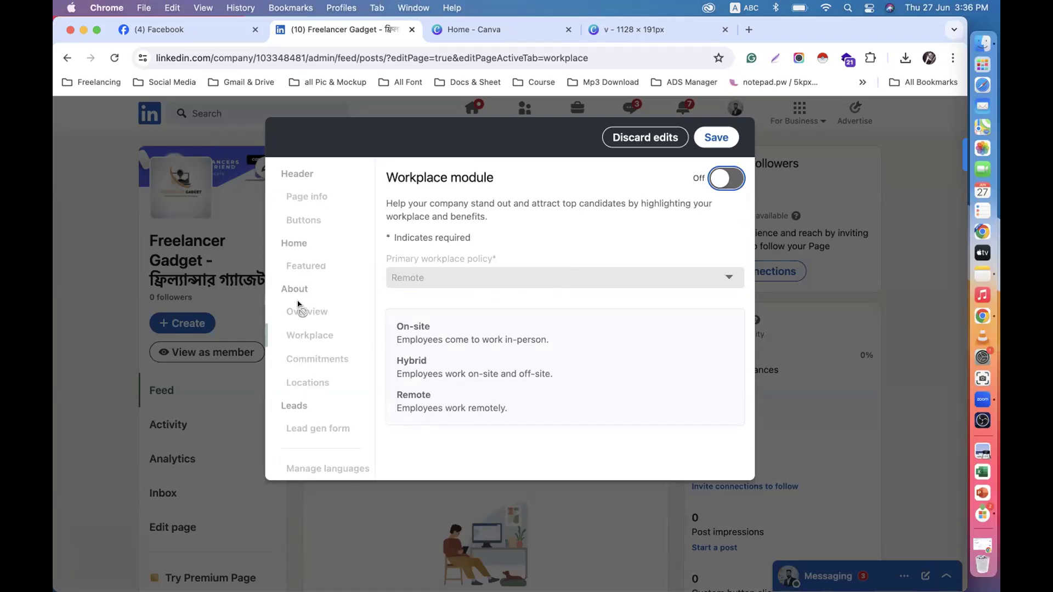
{"action": "left_click", "coordinate": [636, 144]}
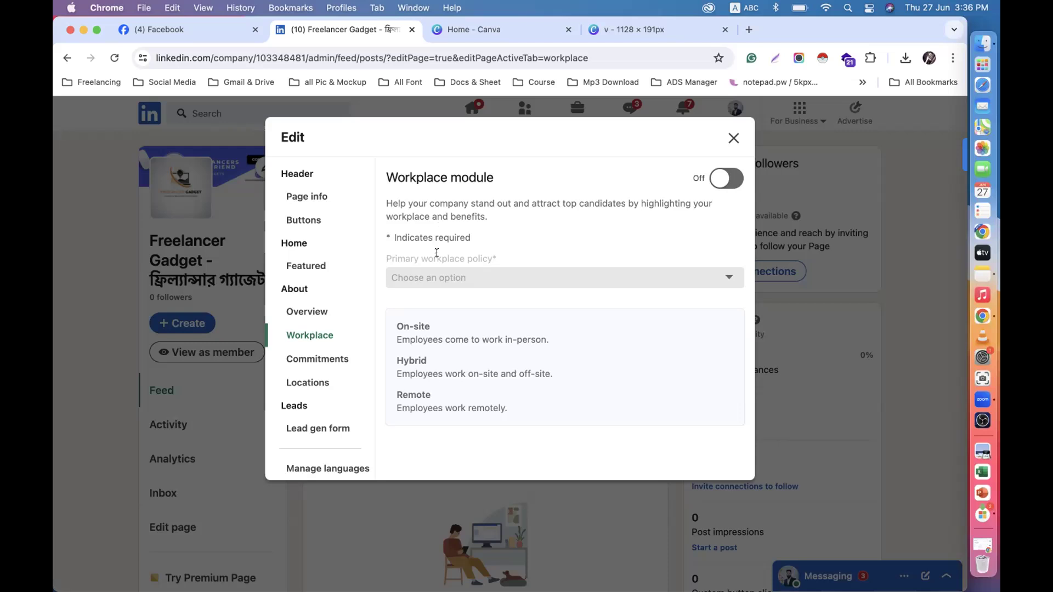
Start adding a company location with Bangladesh as the country and make the street address ready for entry.
{"action": "left_click", "coordinate": [317, 360]}
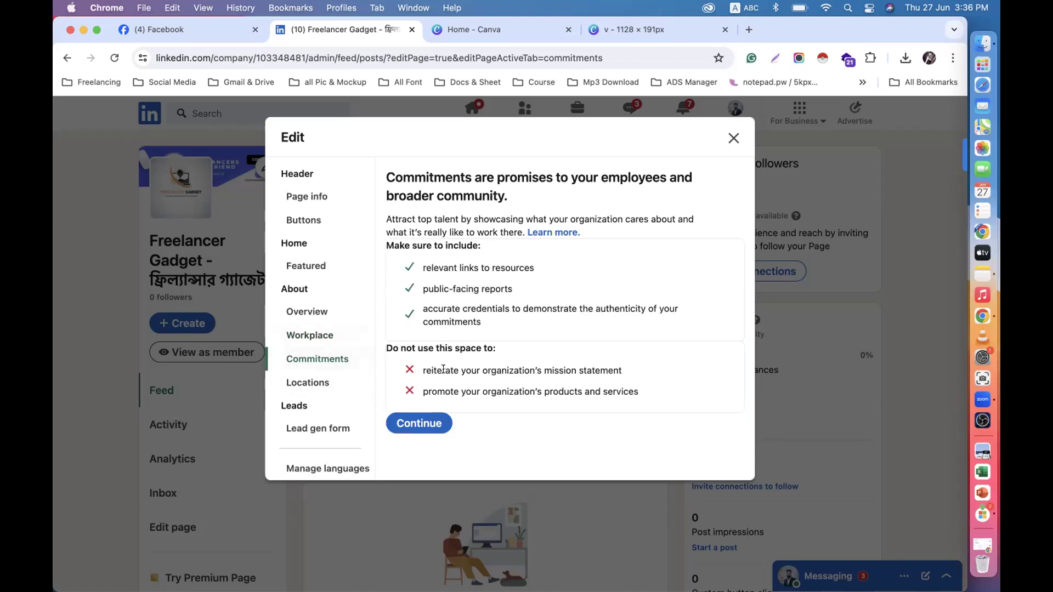
{"action": "left_click", "coordinate": [328, 380]}
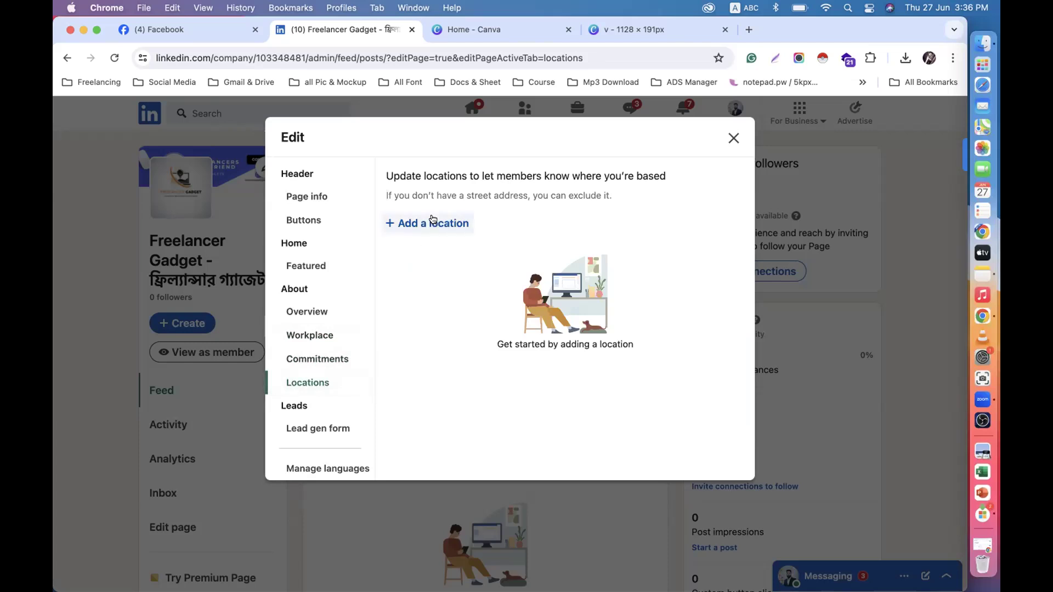
{"action": "left_click", "coordinate": [436, 222]}
{"action": "left_click", "coordinate": [440, 266]}
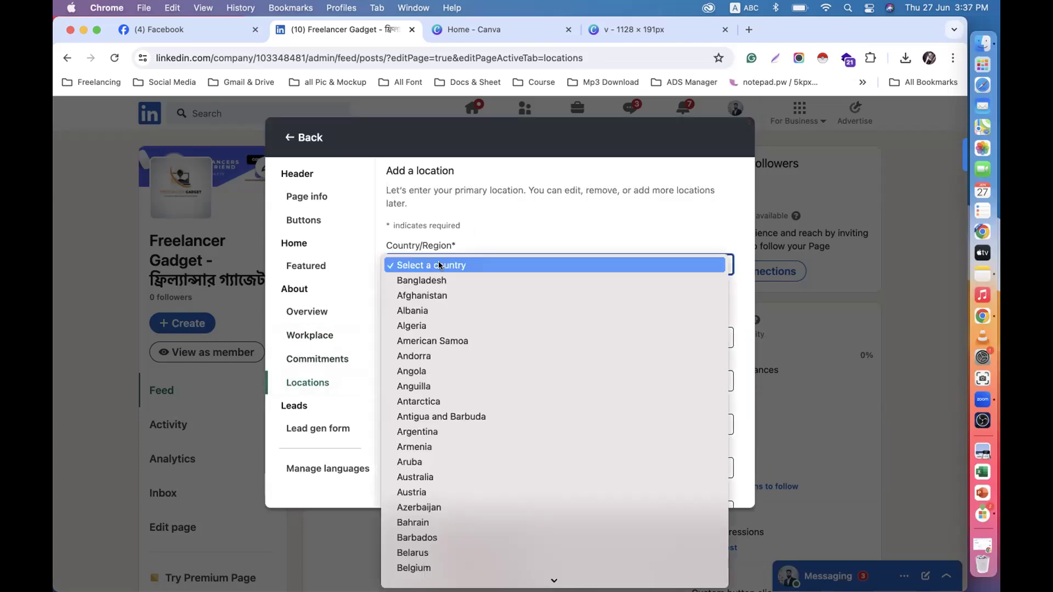
{"action": "left_click", "coordinate": [431, 281]}
{"action": "left_click", "coordinate": [417, 336]}
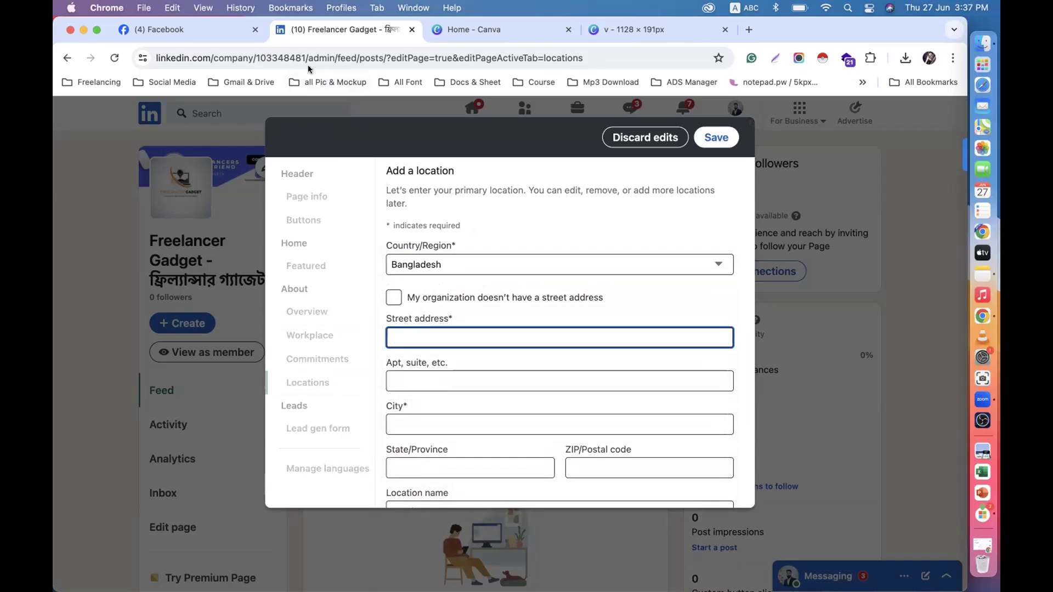
Search Google for "dmlc it institute" in a new browser tab and copy the street part of its listed address.
{"action": "left_click", "coordinate": [144, 29]}
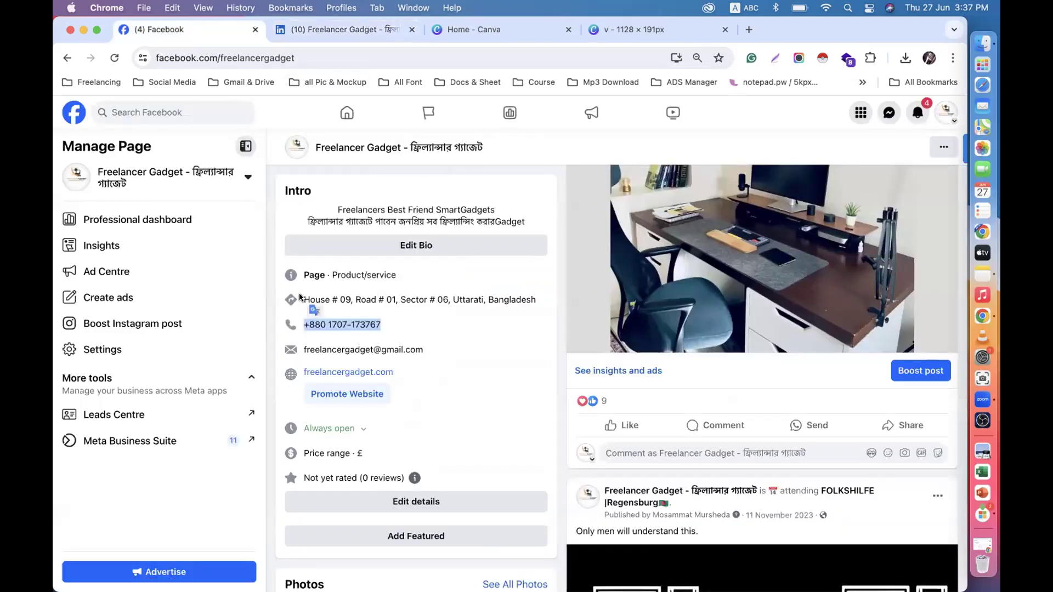
{"action": "left_click_drag", "start_coordinate": [300, 298], "coordinate": [442, 299]}
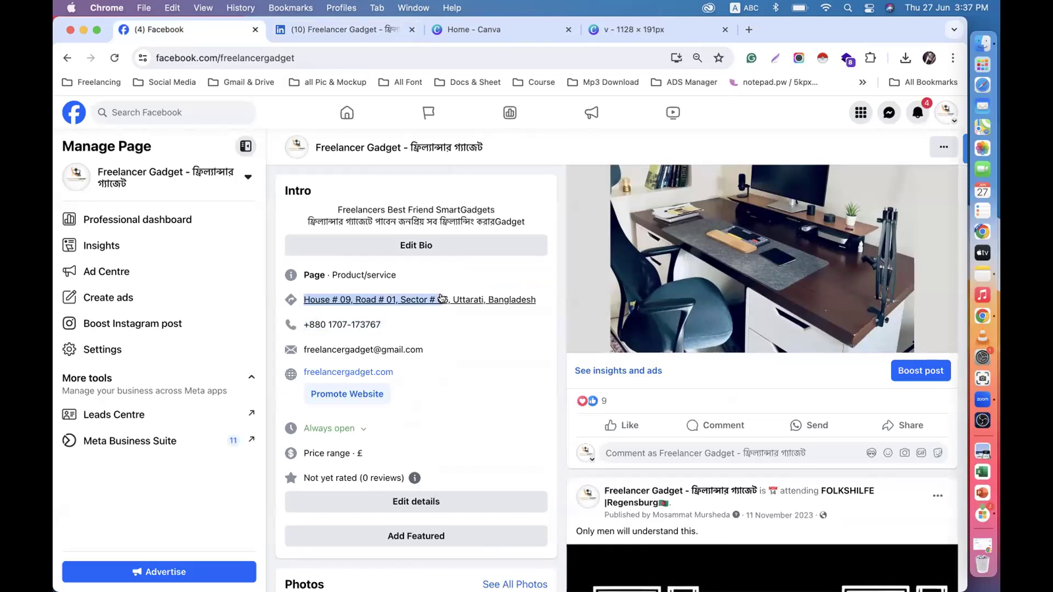
{"action": "left_click", "coordinate": [749, 29]}
{"action": "type", "text": "dmlc"}
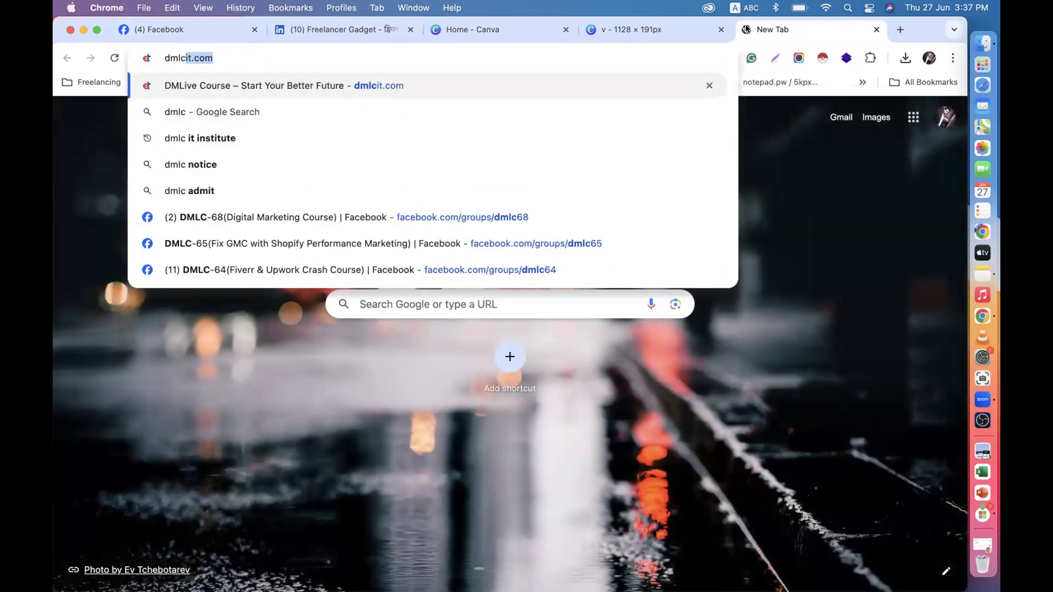
{"action": "left_click", "coordinate": [214, 138]}
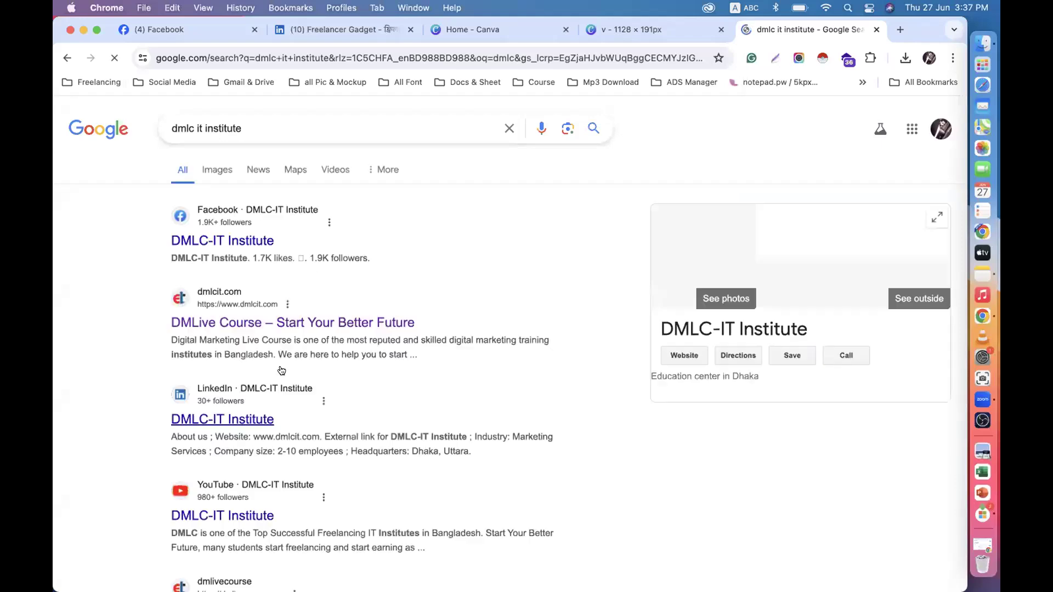
{"action": "left_click", "coordinate": [260, 125]}
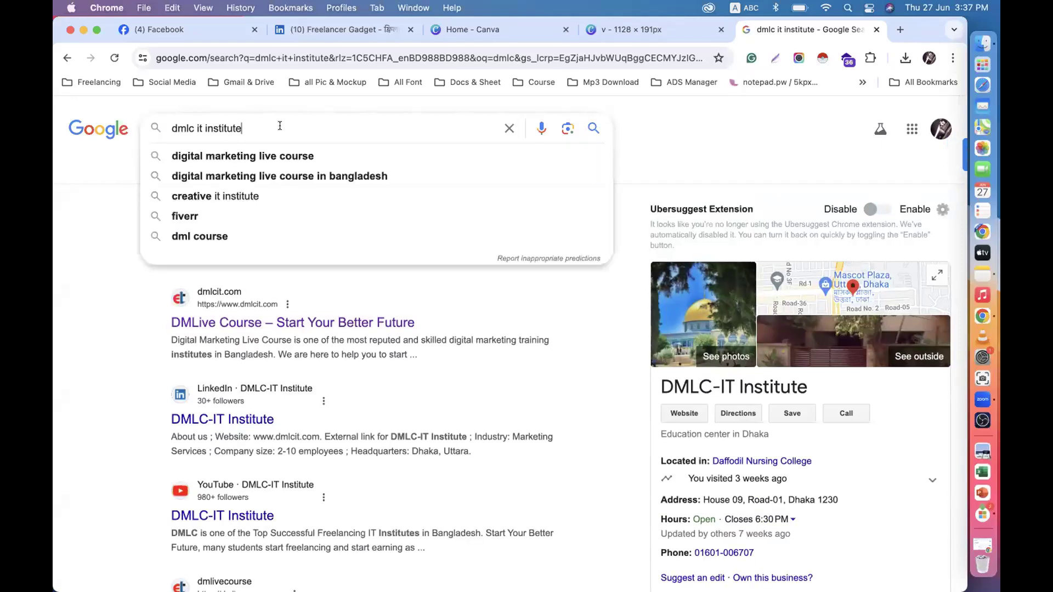
{"action": "left_click_drag", "start_coordinate": [701, 497], "coordinate": [783, 493]}
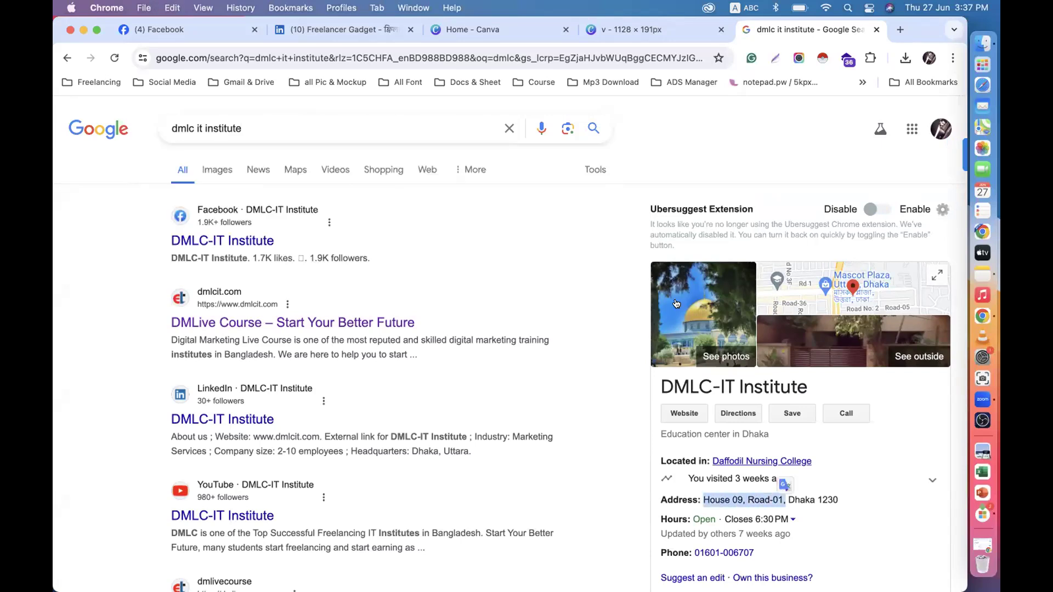
Return to the LinkedIn location form and paste the copied street address without its trailing comma.
{"action": "left_click", "coordinate": [336, 31]}
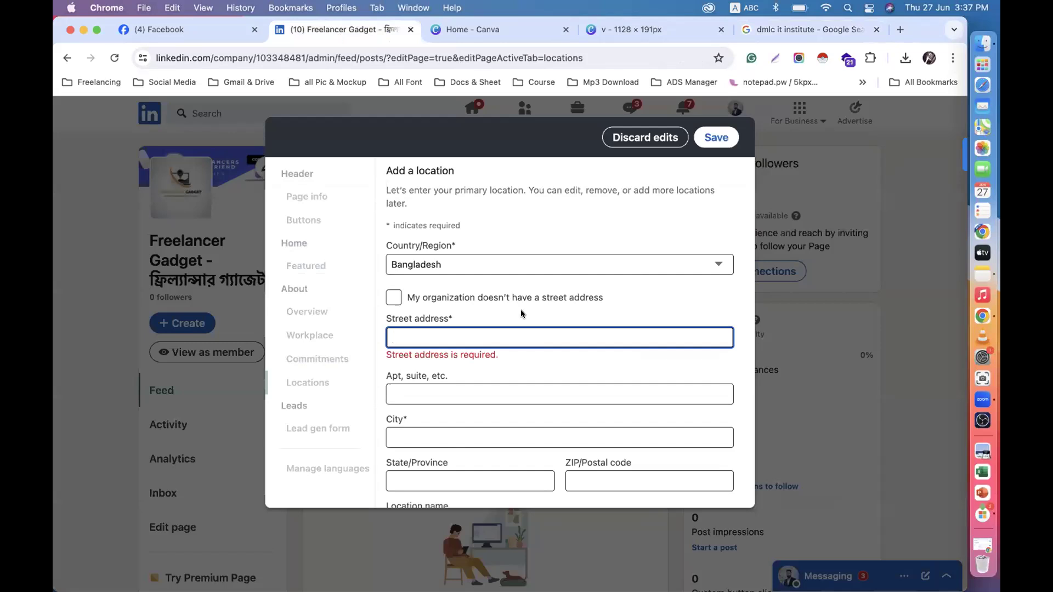
{"action": "type", "text": "House 09, Road-01,"}
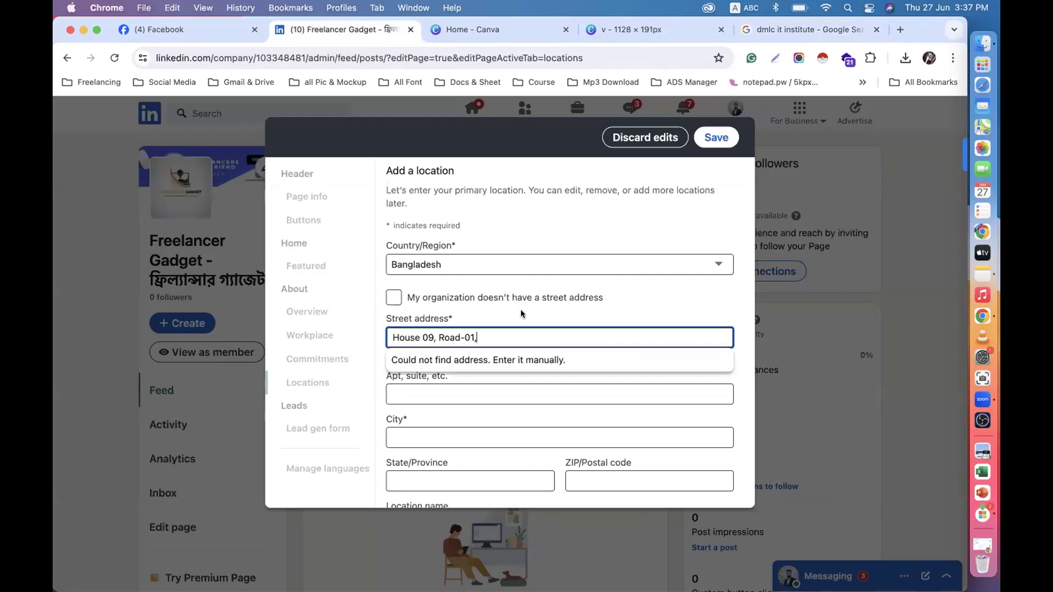
{"action": "key", "text": "BackSpace"}
Fill in the location's city, state/province and postal code, keep Headquarters as the location name, and save it.
{"action": "left_click", "coordinate": [414, 431]}
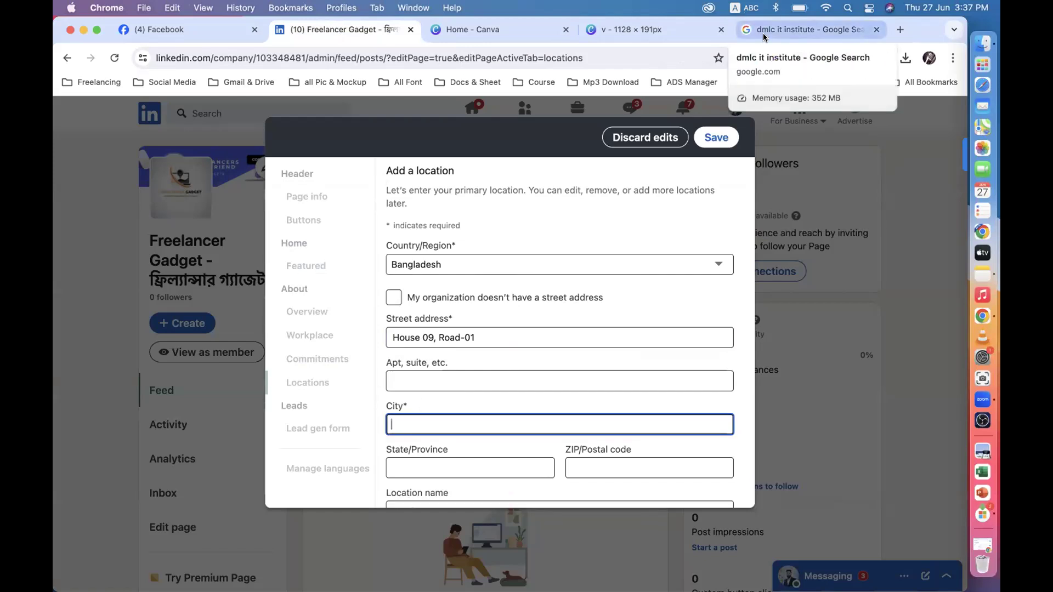
{"action": "type", "text": "Dhaka"}
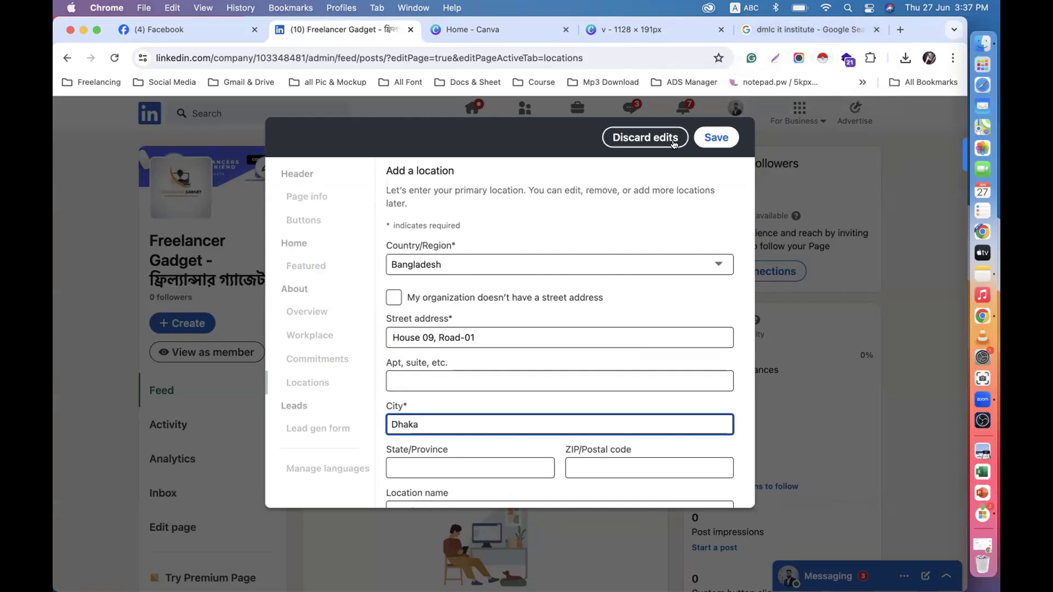
{"action": "left_click", "coordinate": [430, 465]}
{"action": "type", "text": "Uttara"}
{"action": "scroll", "coordinate": [438, 467], "scroll_direction": "down", "scroll_amount": 2}
{"action": "left_click", "coordinate": [592, 403]}
{"action": "type", "text": "1230"}
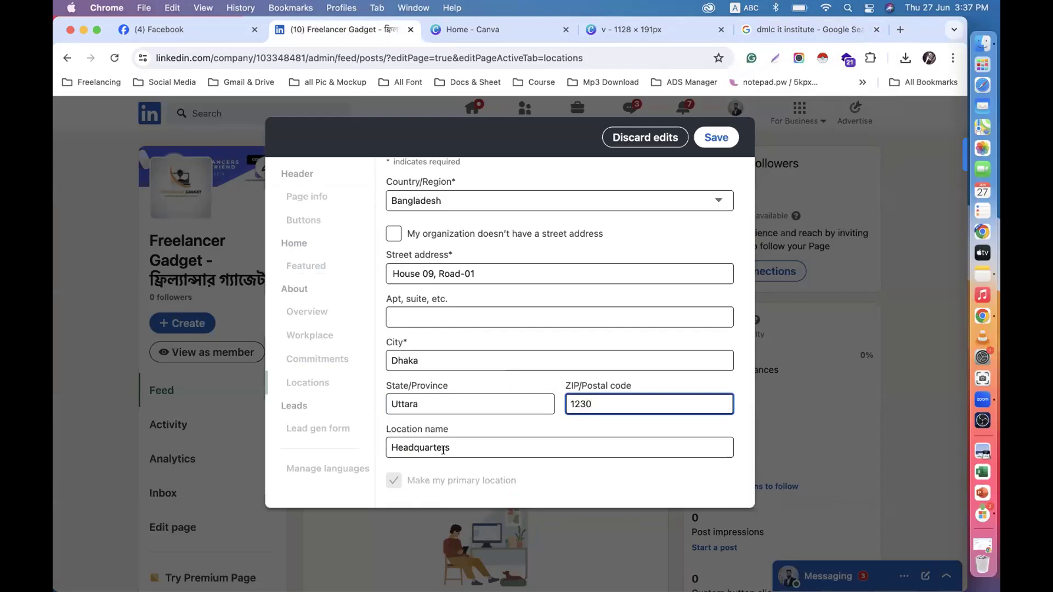
{"action": "scroll", "coordinate": [446, 443], "scroll_direction": "up", "scroll_amount": 1}
{"action": "scroll", "coordinate": [447, 443], "scroll_direction": "up", "scroll_amount": 2}
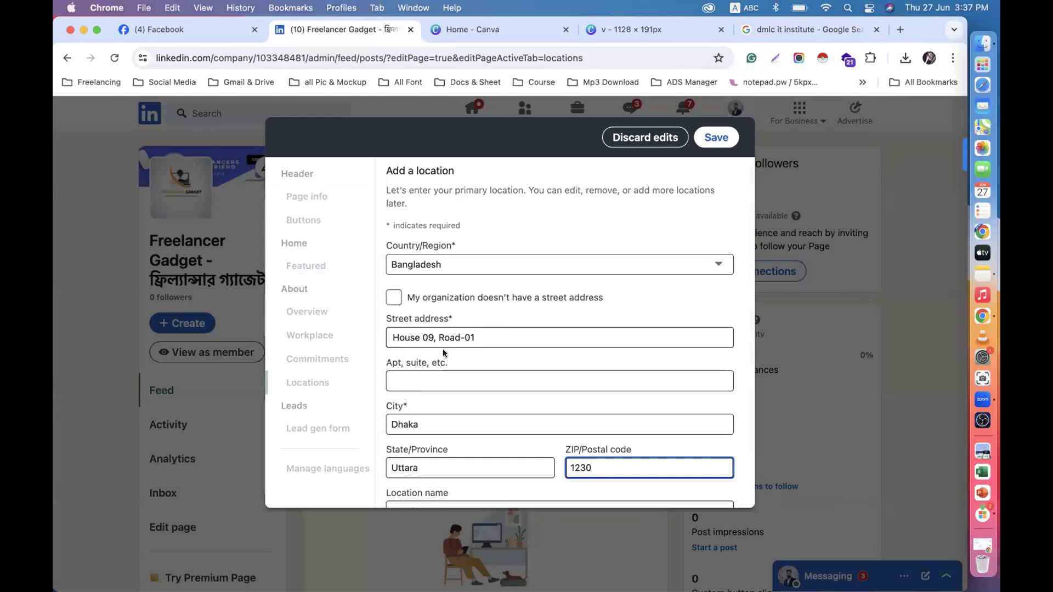
{"action": "left_click", "coordinate": [712, 138]}
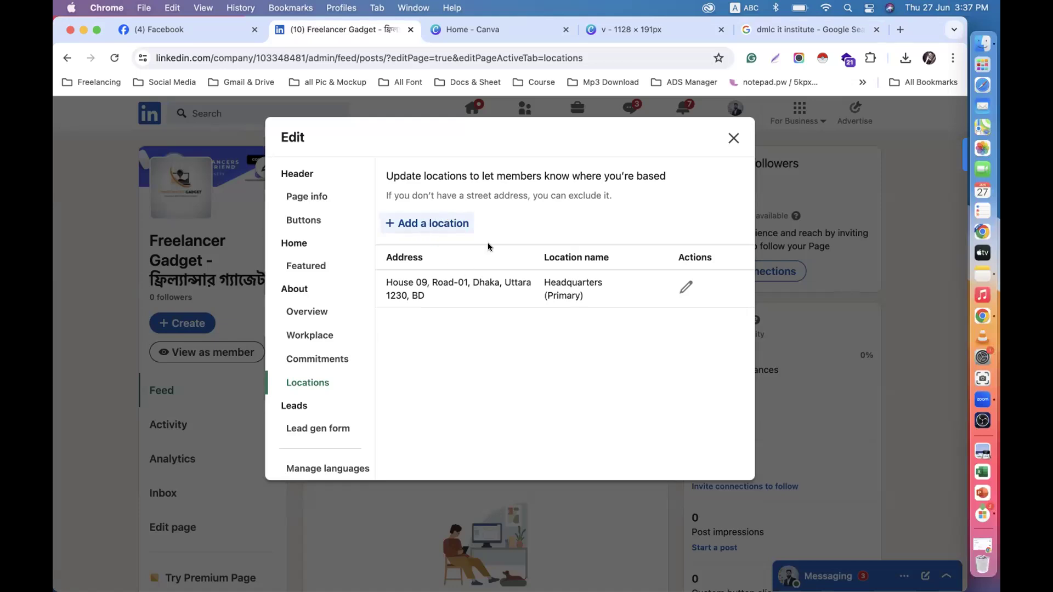
View the lead gen form setting, the page language list and the form for adding a language.
{"action": "left_click", "coordinate": [301, 429]}
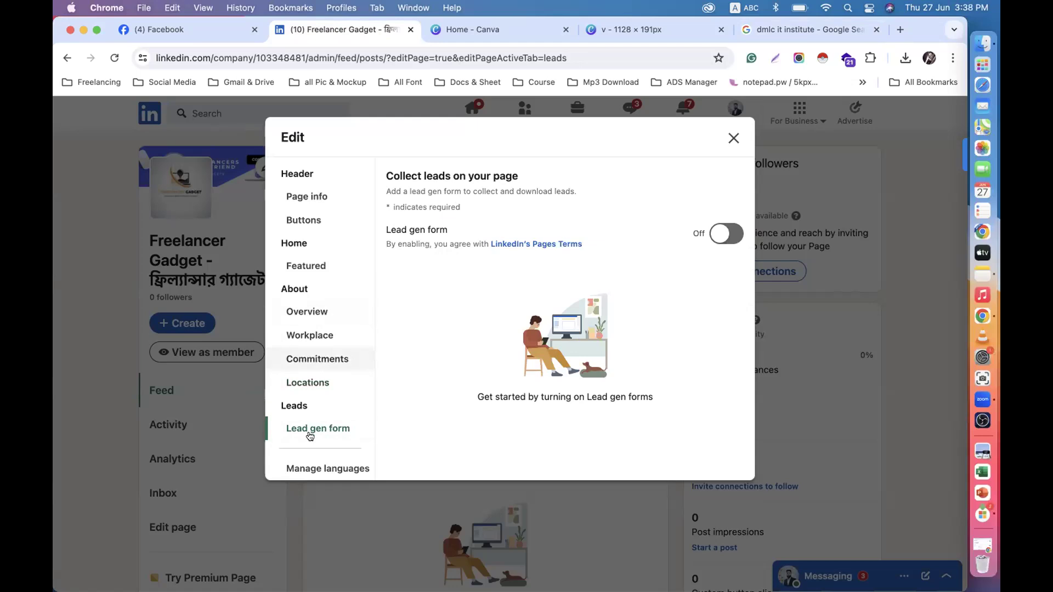
{"action": "left_click", "coordinate": [313, 471]}
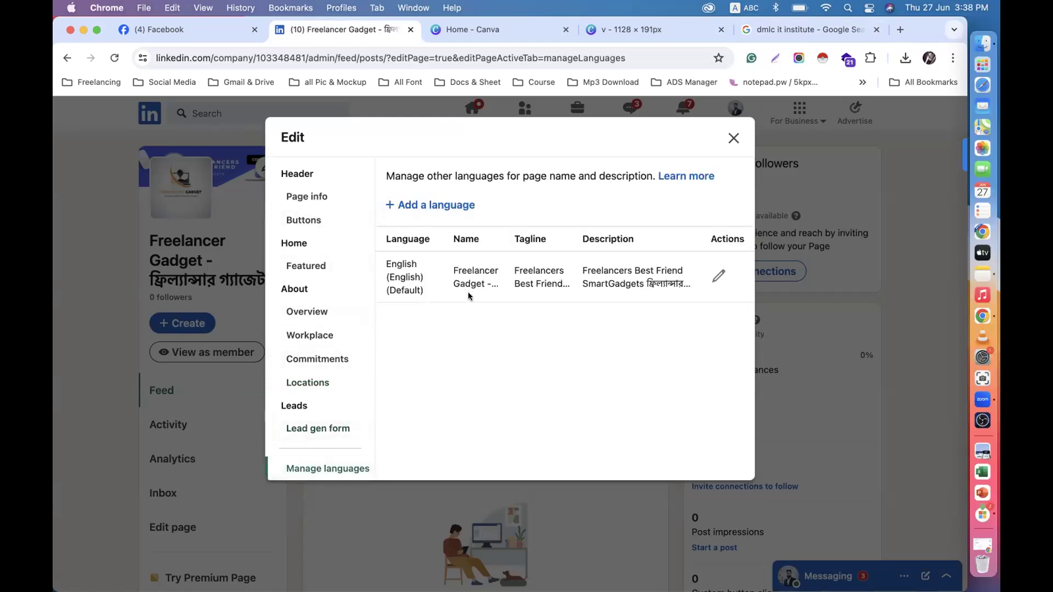
{"action": "left_click", "coordinate": [446, 204]}
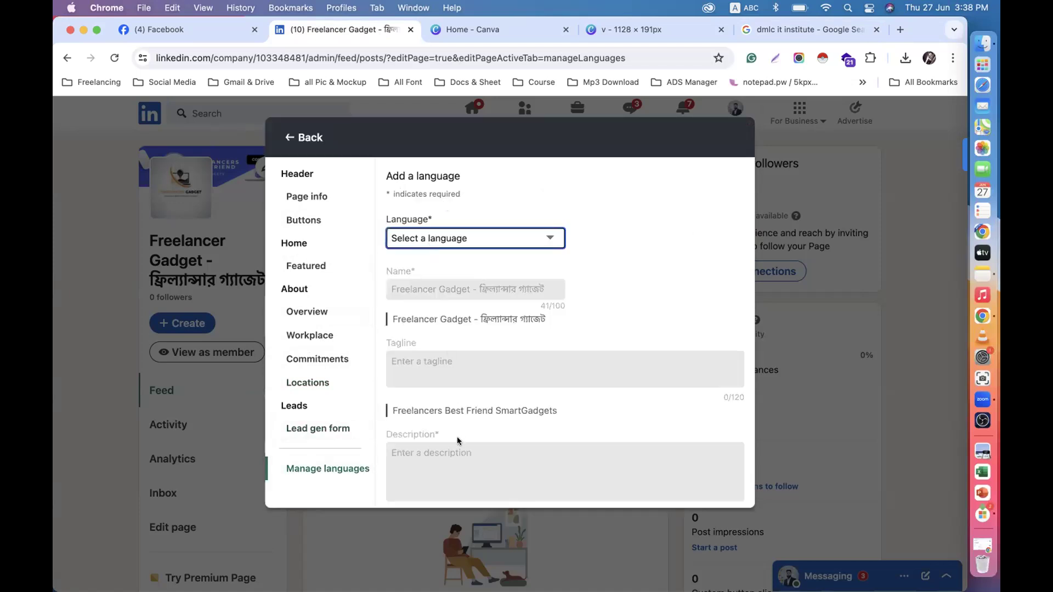
{"action": "left_click", "coordinate": [299, 137]}
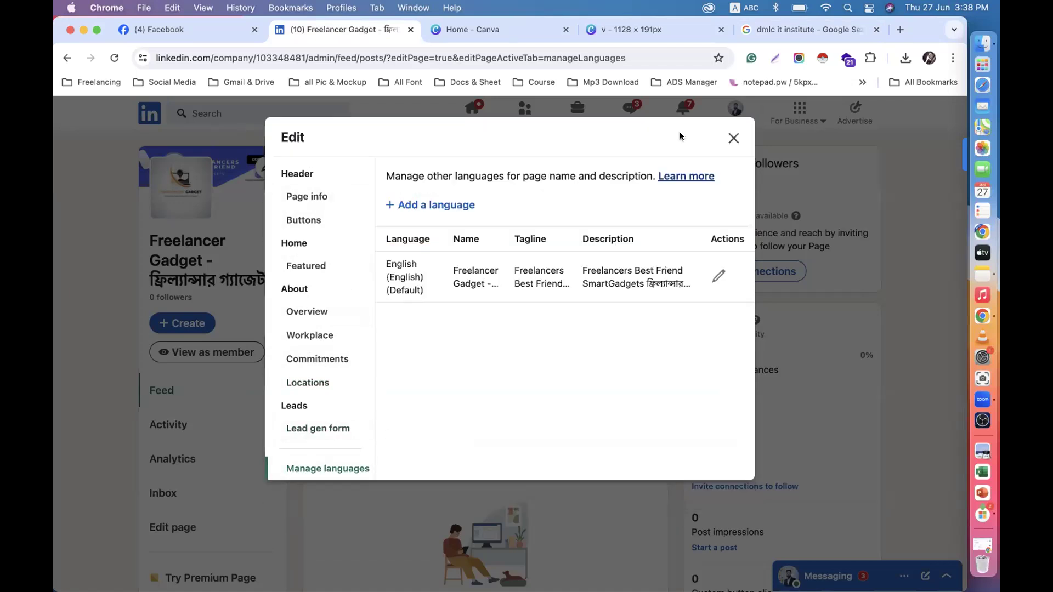
Close the page editor, decline sharing the edits in a post, and open the settings for adding a valid email domain.
{"action": "left_click", "coordinate": [734, 138]}
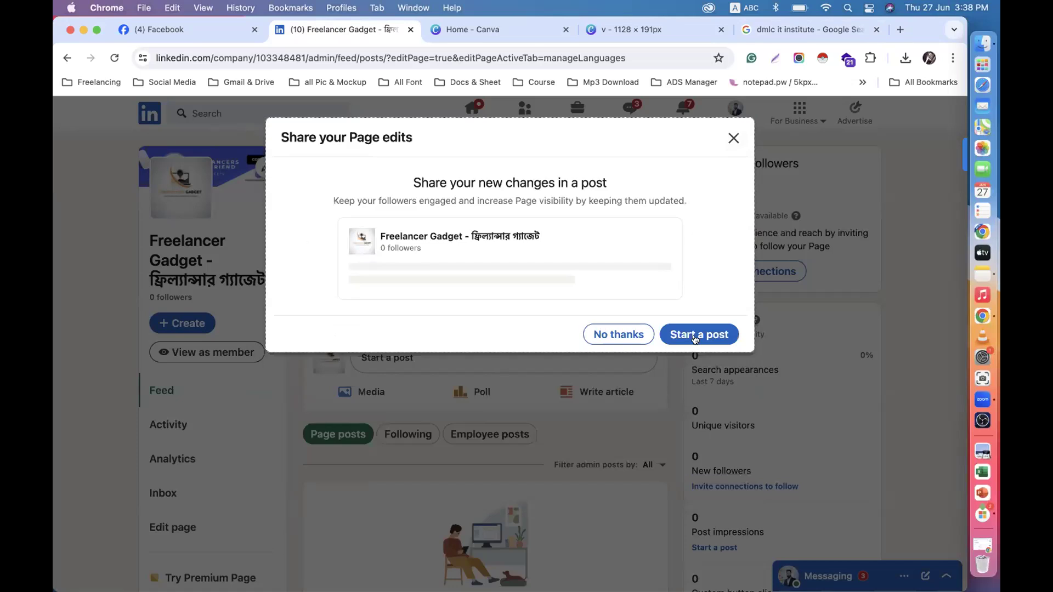
{"action": "left_click", "coordinate": [620, 335]}
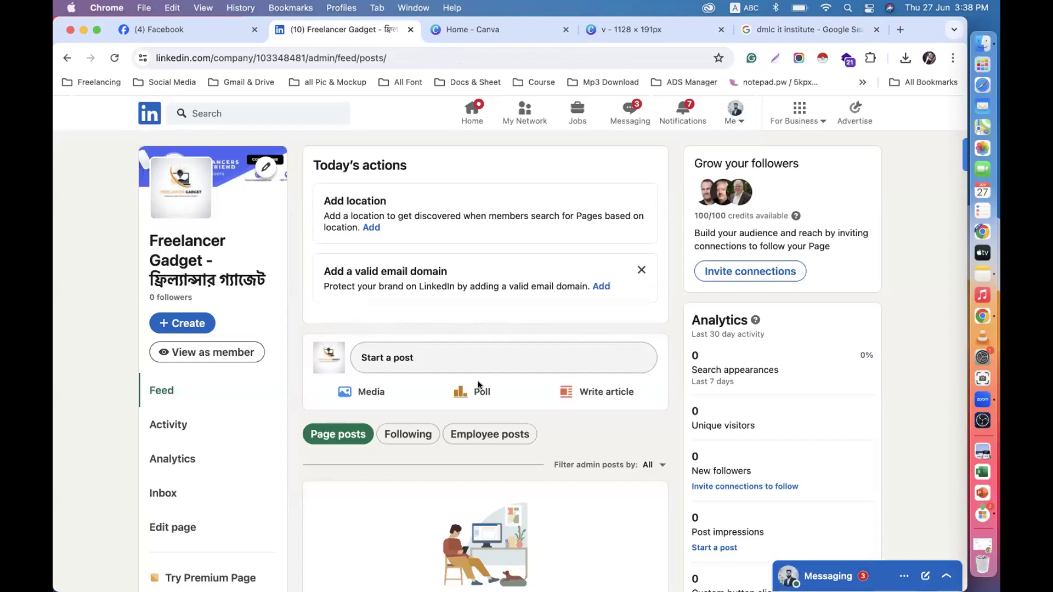
{"action": "left_click", "coordinate": [600, 288]}
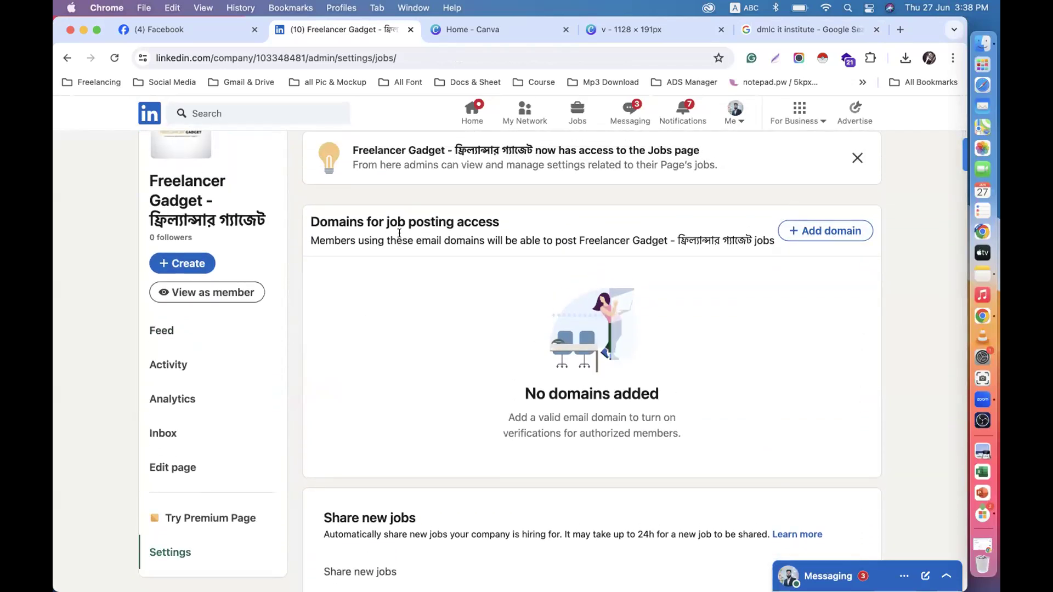
Review the notice about Jobs page access in the job posting settings and return to the main settings list.
{"action": "scroll", "coordinate": [836, 216], "scroll_direction": "up", "scroll_amount": 2}
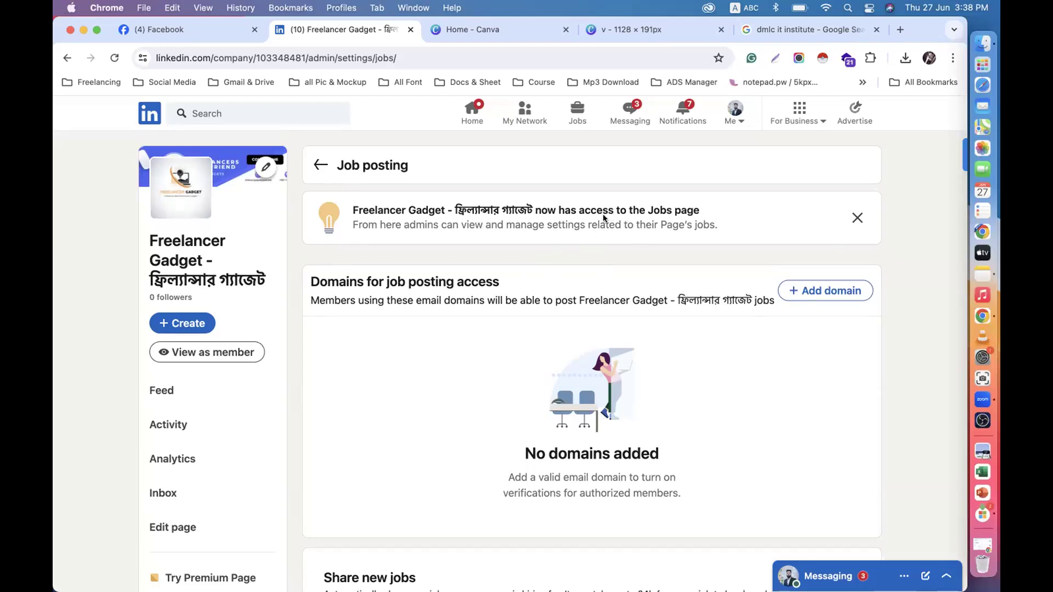
{"action": "left_click_drag", "start_coordinate": [567, 207], "coordinate": [744, 208]}
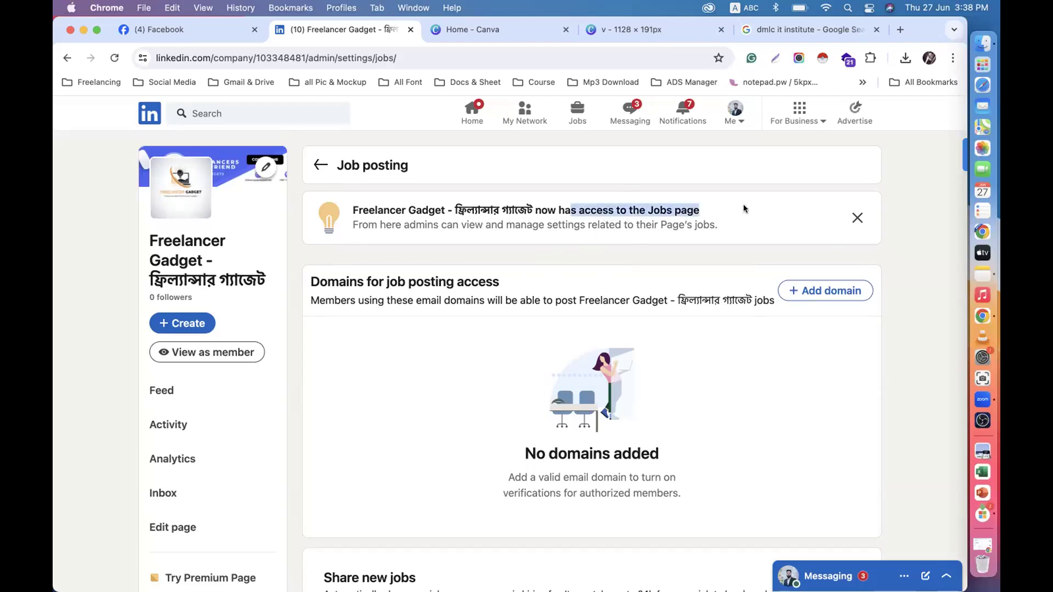
{"action": "left_click", "coordinate": [320, 165]}
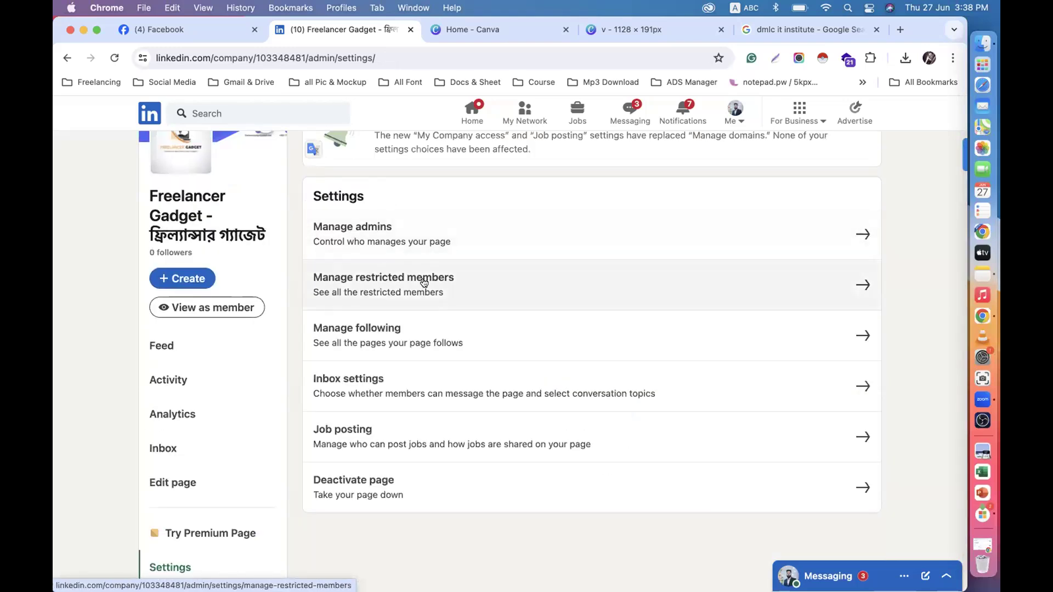
Turn on the Workplace module in the page editor and choose Remote as the primary workplace policy.
{"action": "scroll", "coordinate": [198, 428], "scroll_direction": "down", "scroll_amount": 1}
{"action": "left_click", "coordinate": [181, 465]}
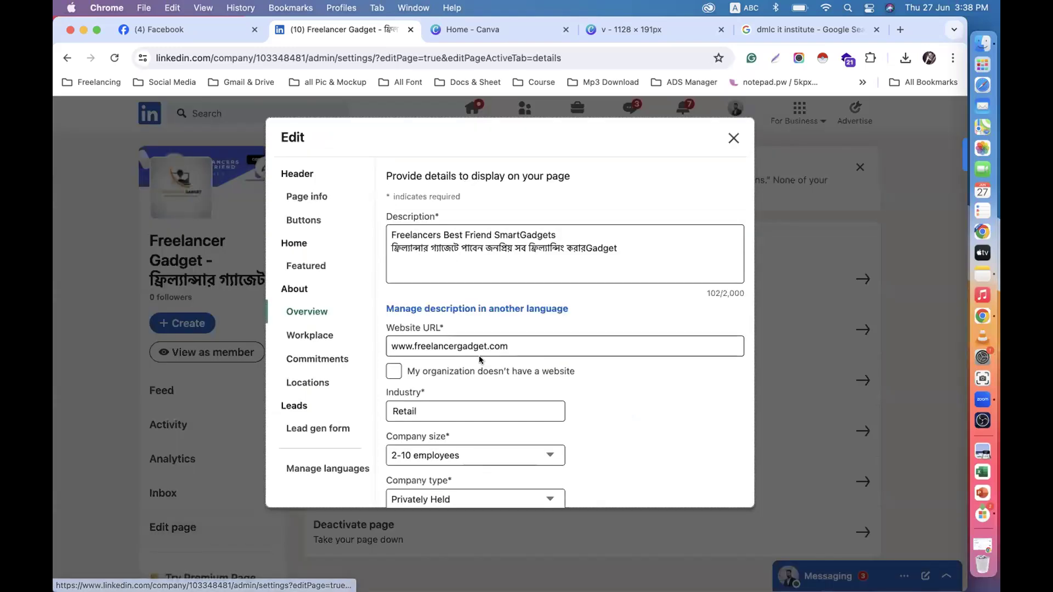
{"action": "left_click", "coordinate": [308, 335]}
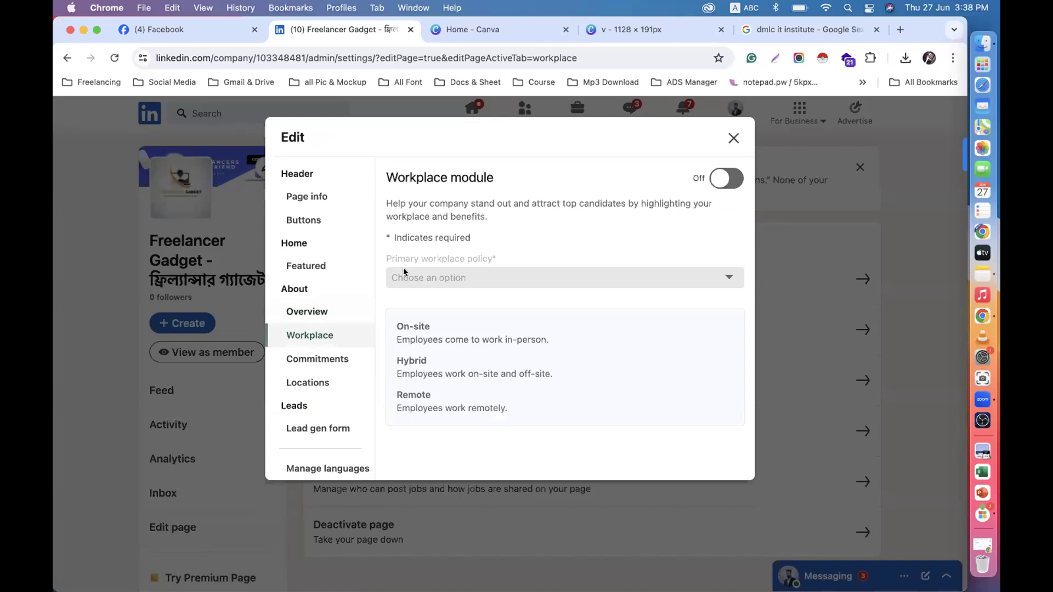
{"action": "left_click", "coordinate": [727, 181]}
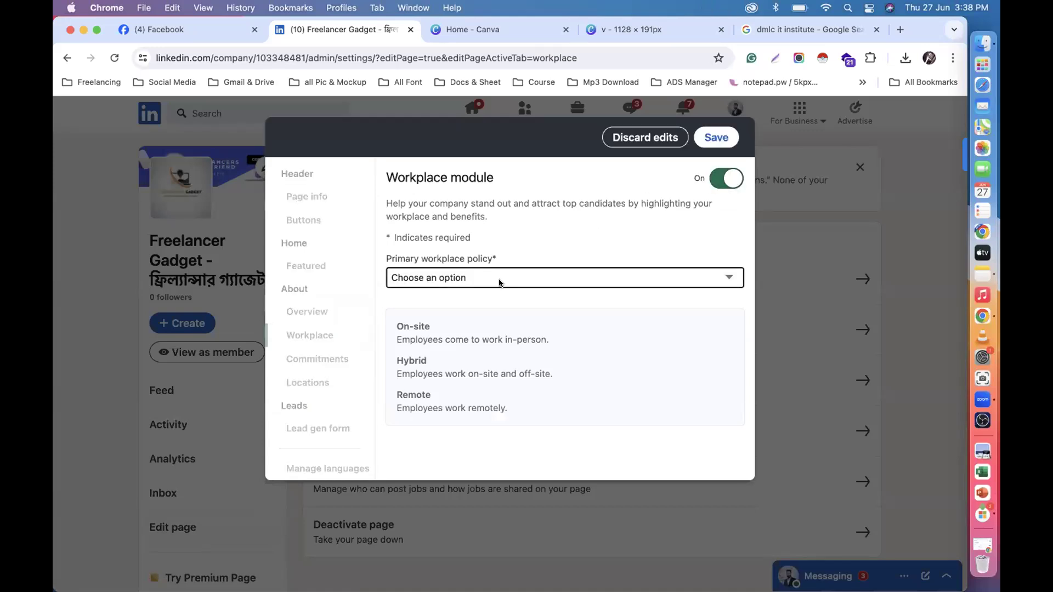
{"action": "left_click", "coordinate": [470, 277]}
{"action": "left_click", "coordinate": [424, 321]}
Look through the remote policy fields and the location-based pay adjustment options, discard the Workplace edits and close the editor.
{"action": "scroll", "coordinate": [423, 318], "scroll_direction": "down", "scroll_amount": 3}
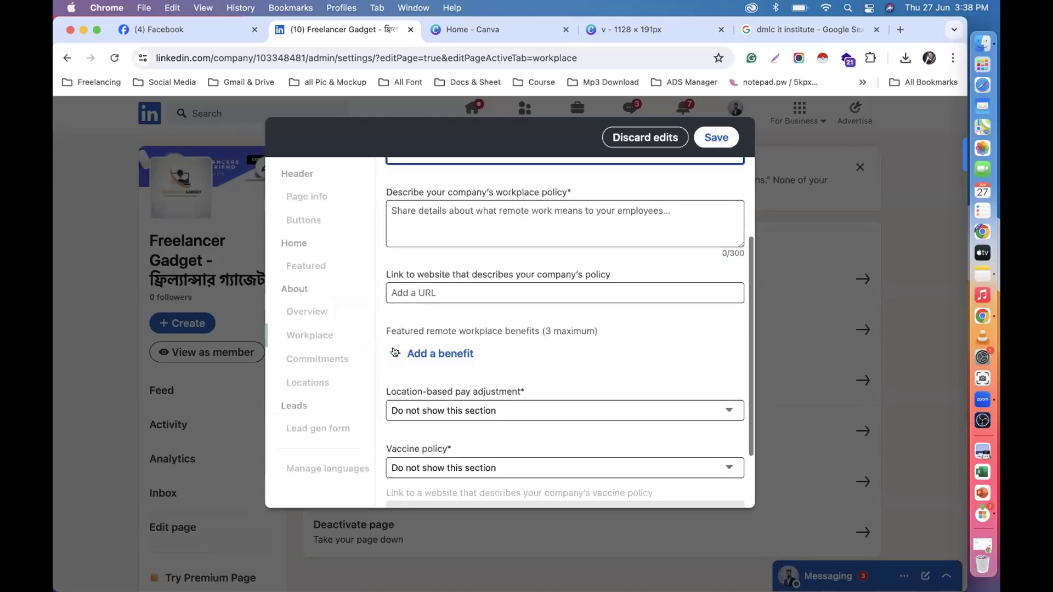
{"action": "scroll", "coordinate": [422, 299], "scroll_direction": "down", "scroll_amount": 3}
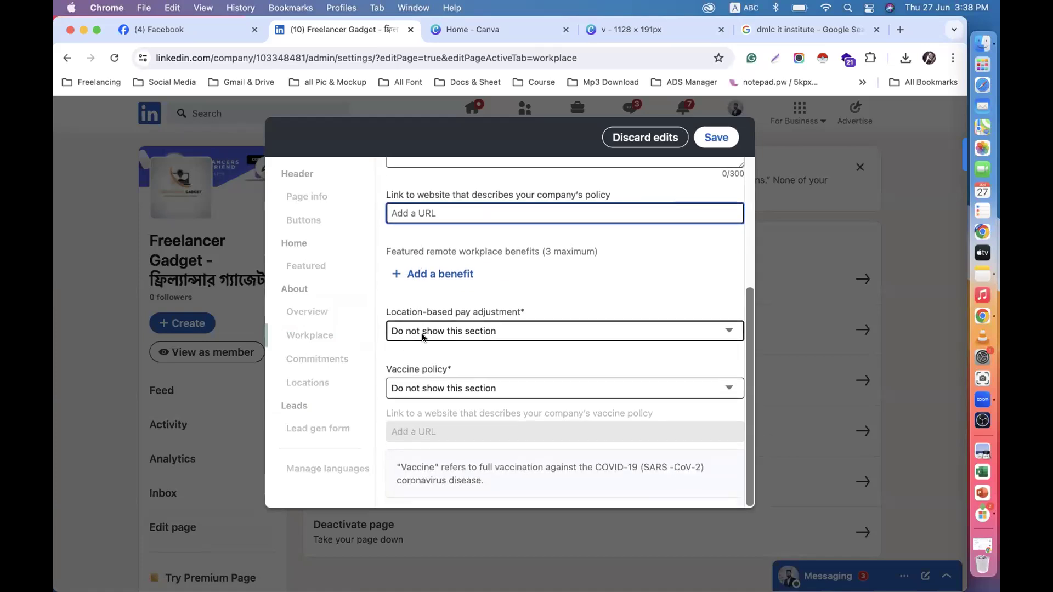
{"action": "left_click", "coordinate": [433, 331]}
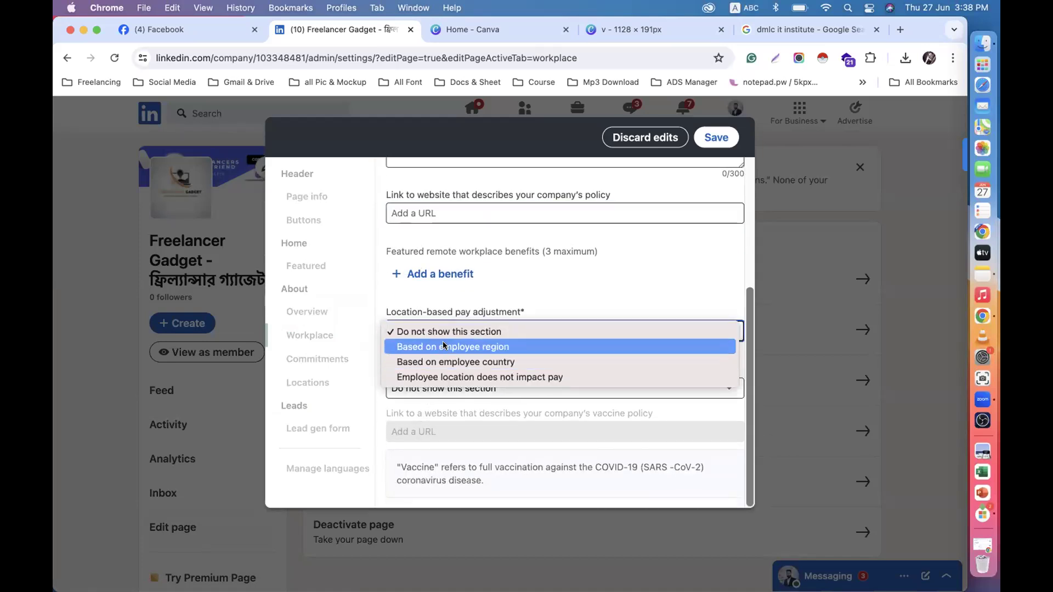
{"action": "left_click", "coordinate": [416, 419]}
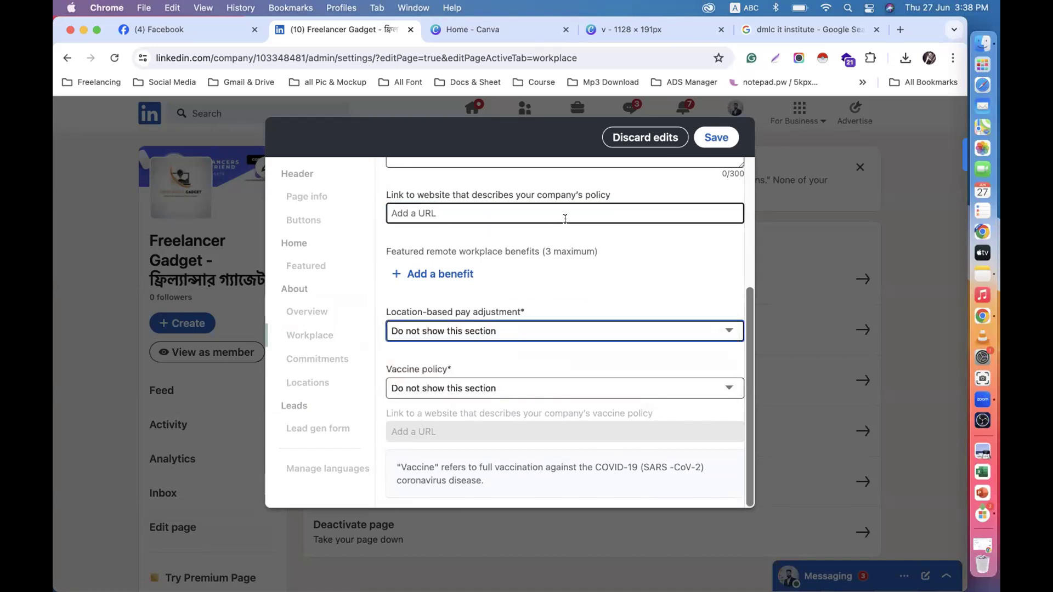
{"action": "left_click", "coordinate": [645, 138]}
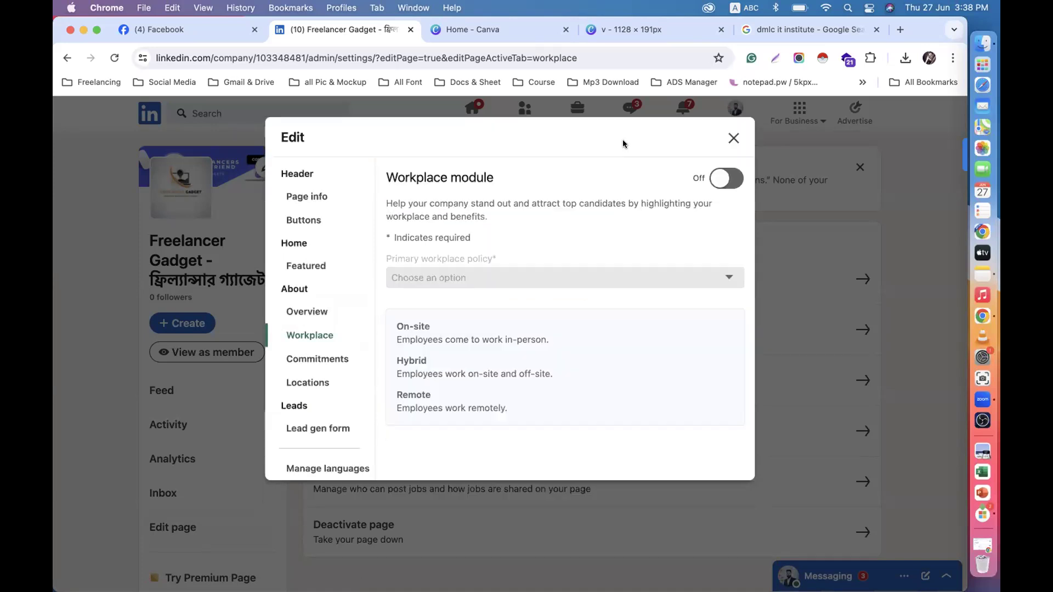
{"action": "left_click", "coordinate": [733, 138]}
Start a page post, view its form for sharing that the company is hiring, and close both without posting.
{"action": "scroll", "coordinate": [471, 387], "scroll_direction": "down", "scroll_amount": 1}
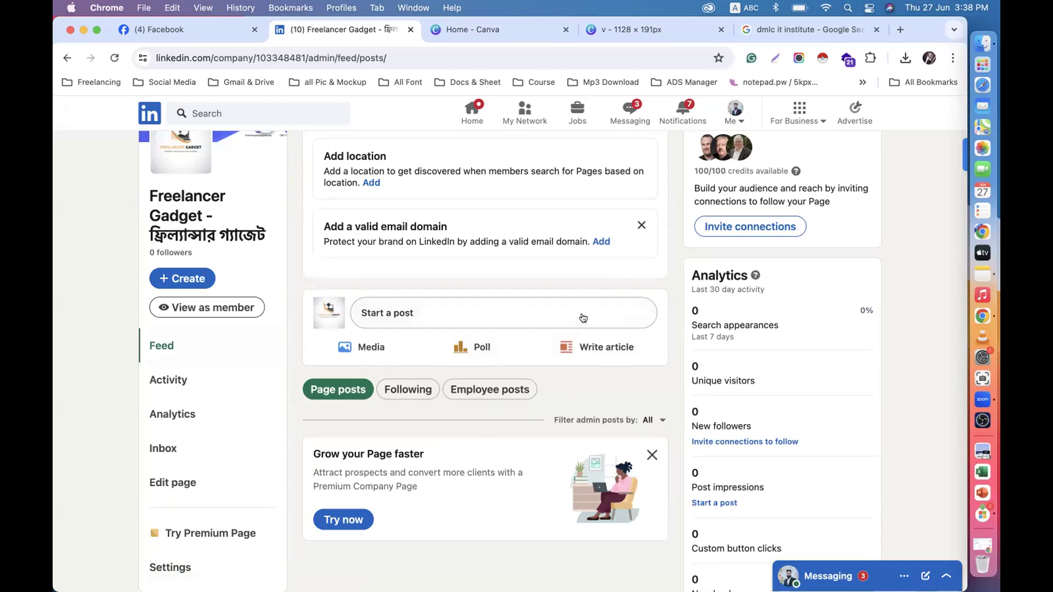
{"action": "scroll", "coordinate": [554, 344], "scroll_direction": "down", "scroll_amount": 5}
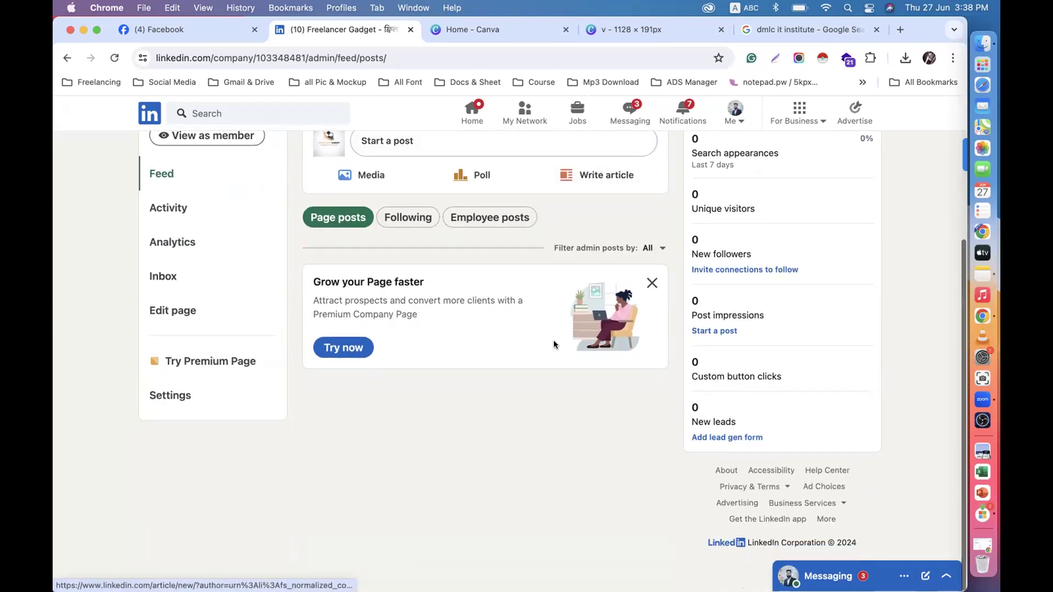
{"action": "scroll", "coordinate": [554, 343], "scroll_direction": "up", "scroll_amount": 10}
{"action": "left_click", "coordinate": [453, 363]}
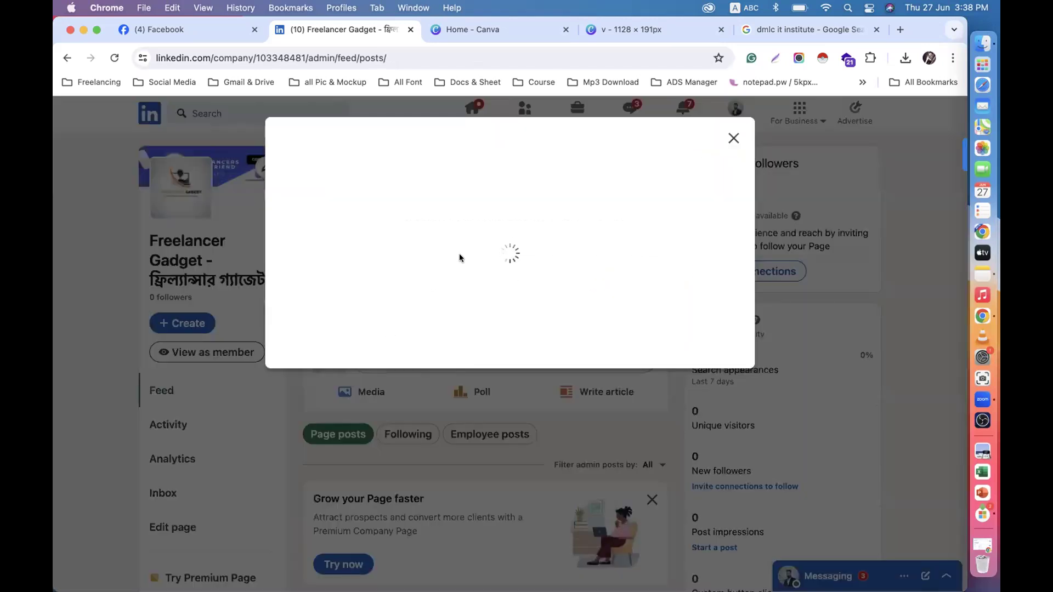
{"action": "left_click", "coordinate": [517, 437]}
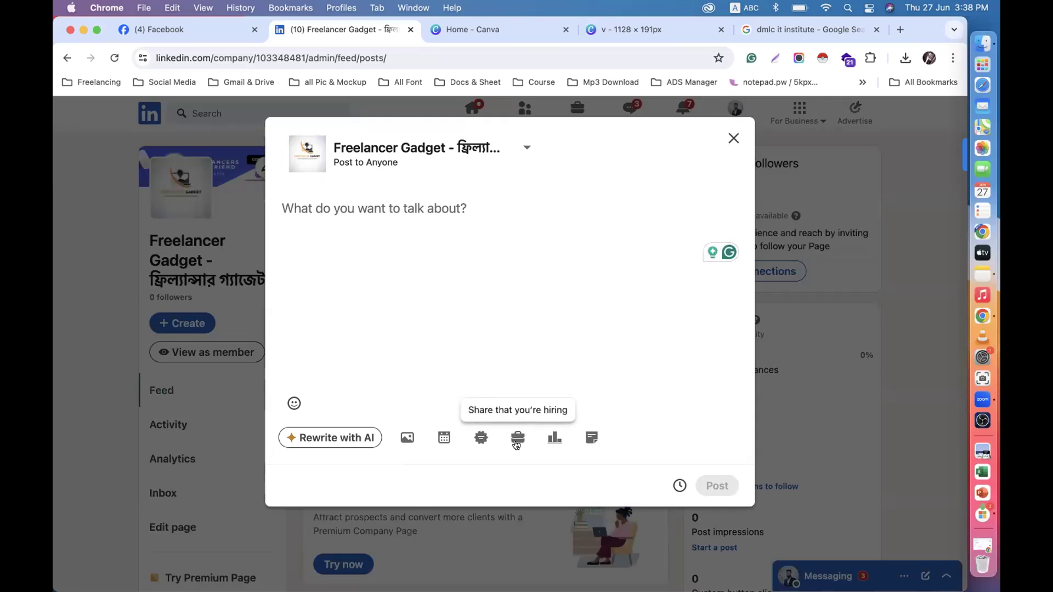
{"action": "left_click", "coordinate": [516, 444]}
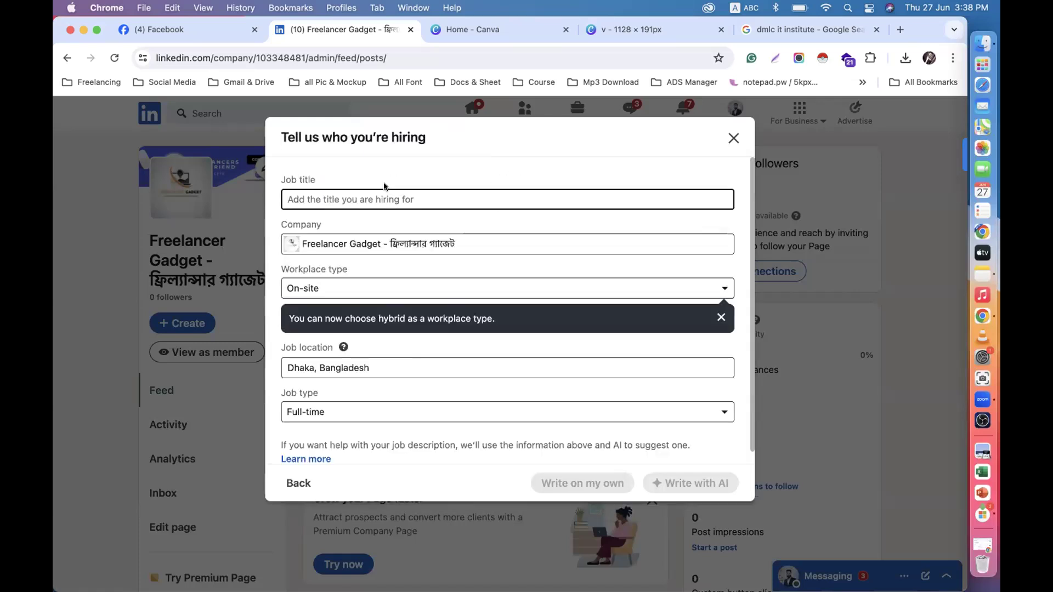
{"action": "scroll", "coordinate": [445, 326], "scroll_direction": "down", "scroll_amount": 1}
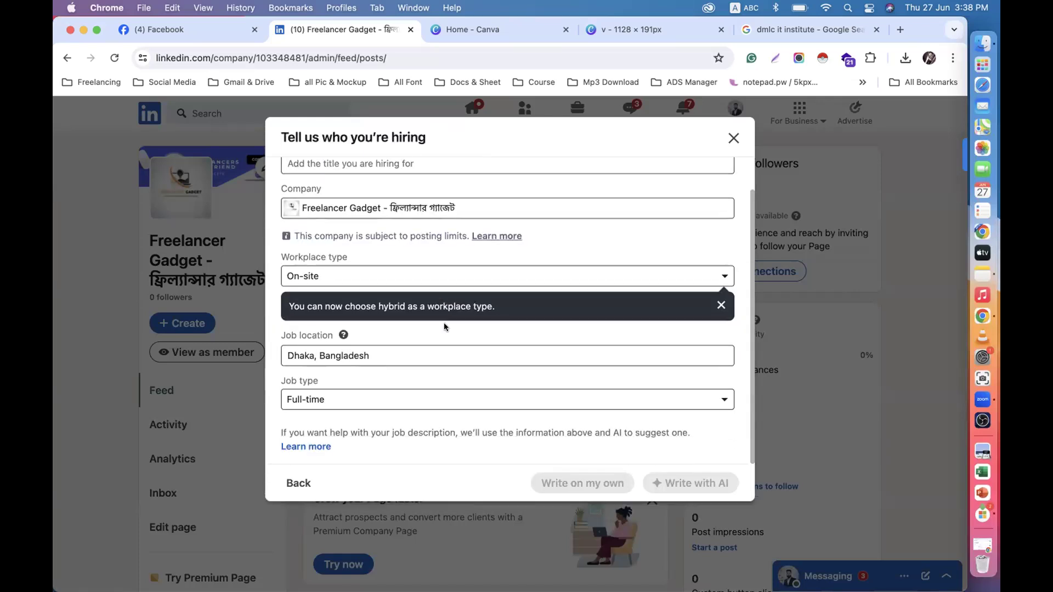
{"action": "left_click", "coordinate": [734, 138]}
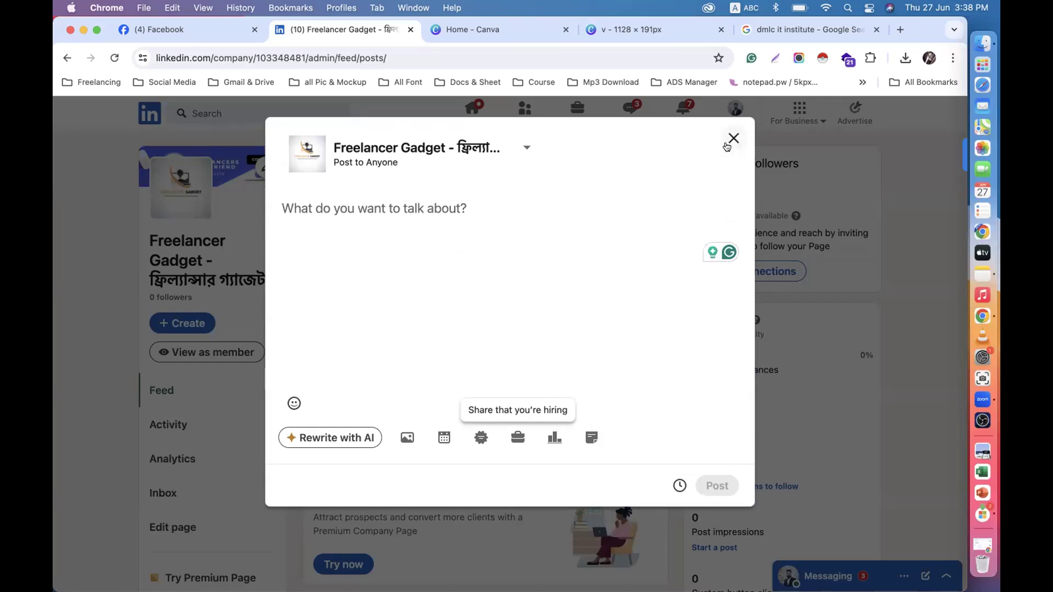
{"action": "left_click", "coordinate": [733, 138]}
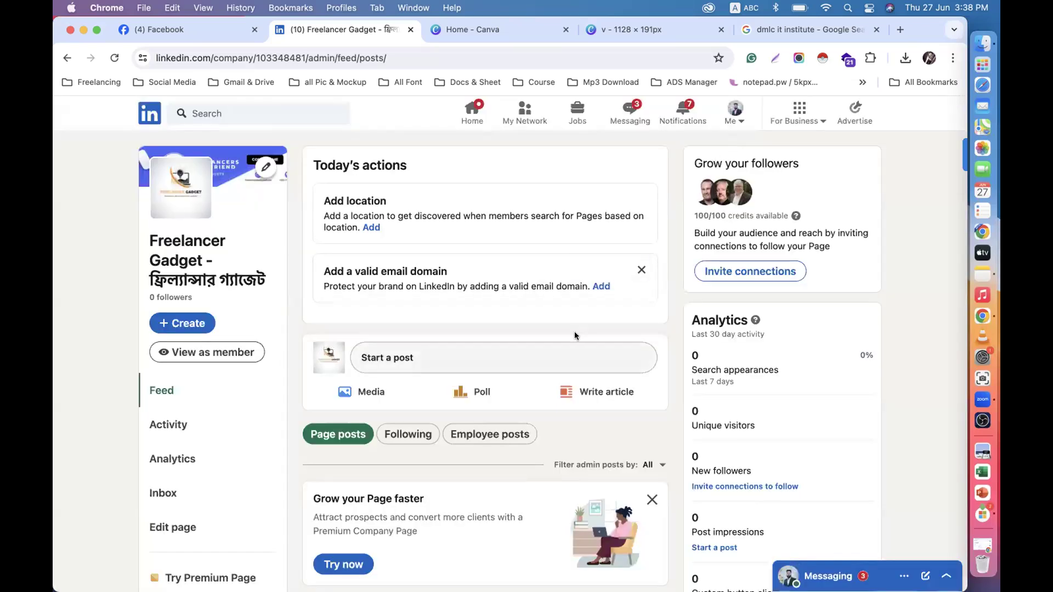
Open the form for adding a location, mark it as the primary location and select Bangladesh as its country.
{"action": "left_click", "coordinate": [368, 228]}
{"action": "scroll", "coordinate": [551, 333], "scroll_direction": "down", "scroll_amount": 2}
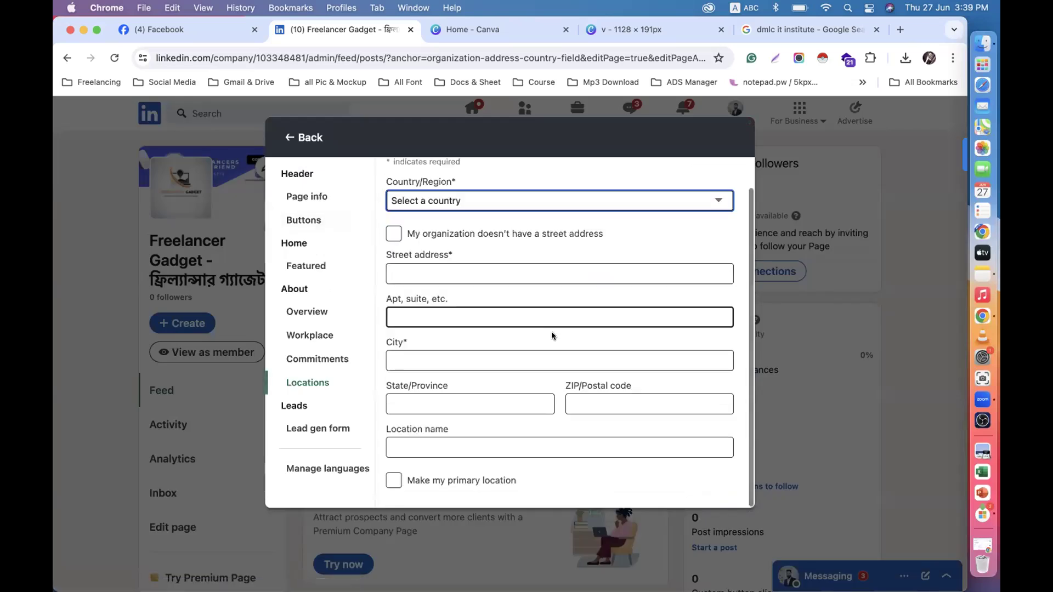
{"action": "scroll", "coordinate": [551, 332], "scroll_direction": "up", "scroll_amount": 2}
{"action": "scroll", "coordinate": [505, 336], "scroll_direction": "down", "scroll_amount": 2}
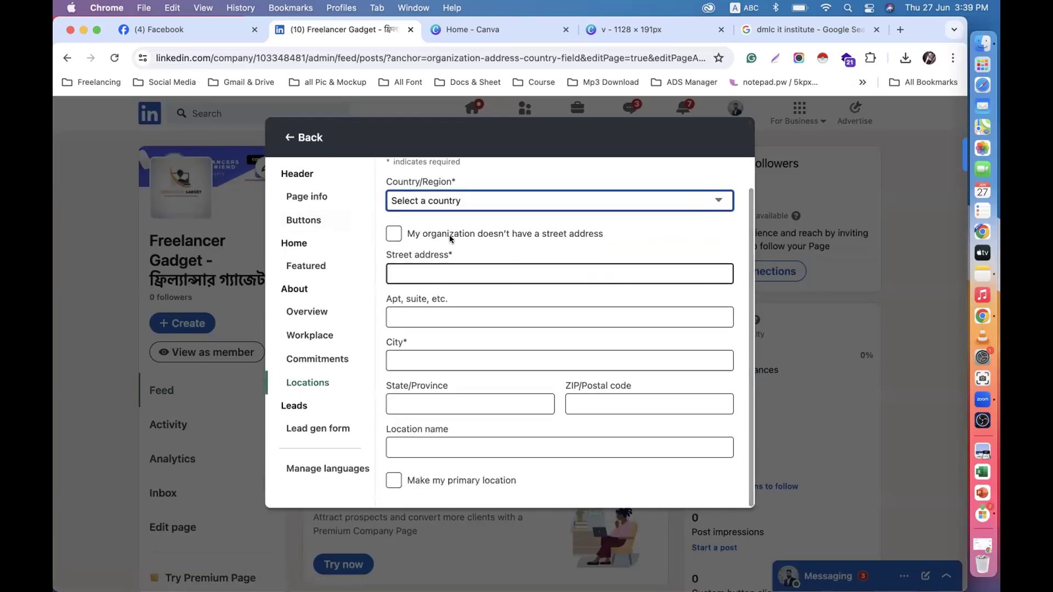
{"action": "left_click", "coordinate": [390, 480]}
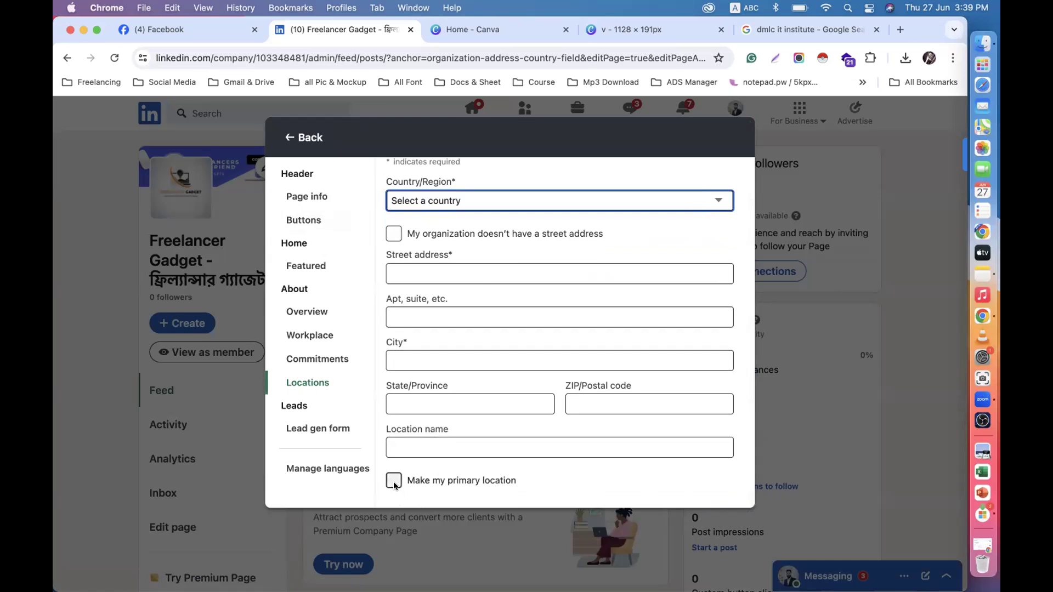
{"action": "scroll", "coordinate": [417, 479], "scroll_direction": "up", "scroll_amount": 2}
{"action": "left_click", "coordinate": [443, 480]}
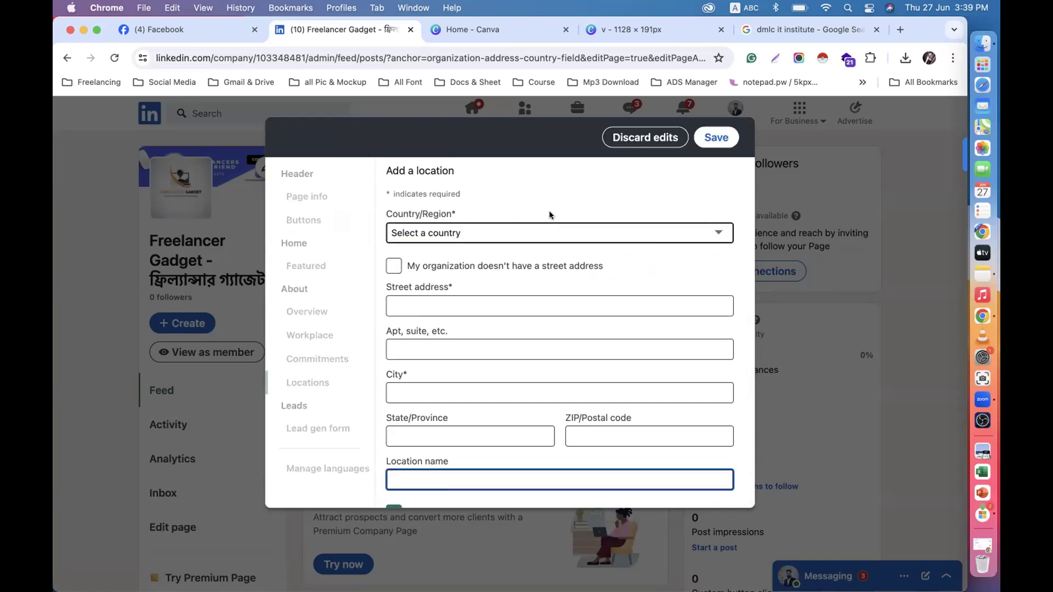
{"action": "left_click", "coordinate": [482, 224]}
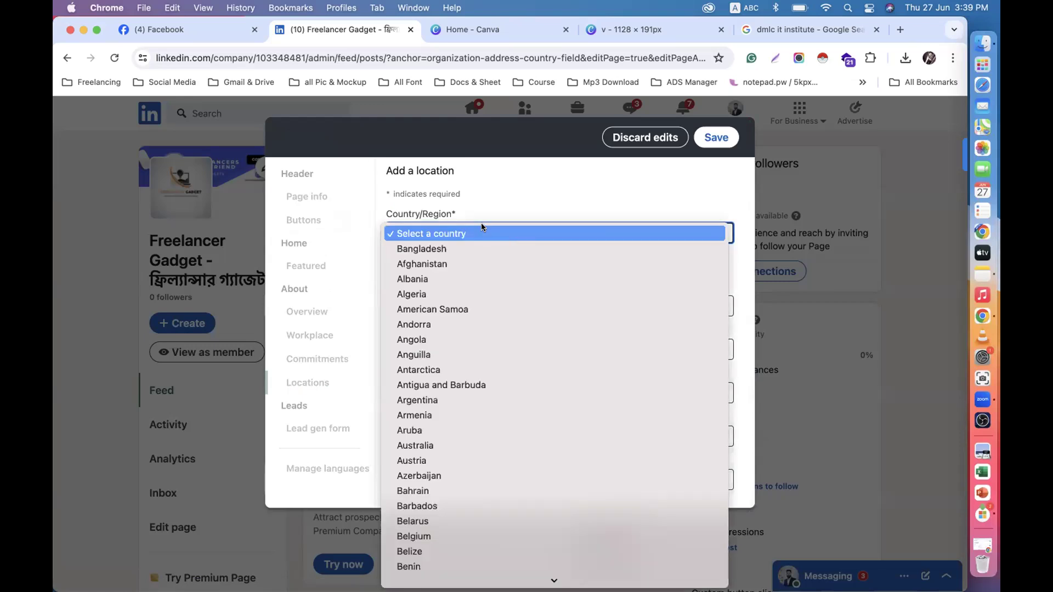
{"action": "left_click", "coordinate": [455, 247]}
Try to find the company's street address among the suggestions, discard the location edits and close the editor.
{"action": "left_click", "coordinate": [441, 303]}
{"action": "type", "text": "House 09, Road-01,"}
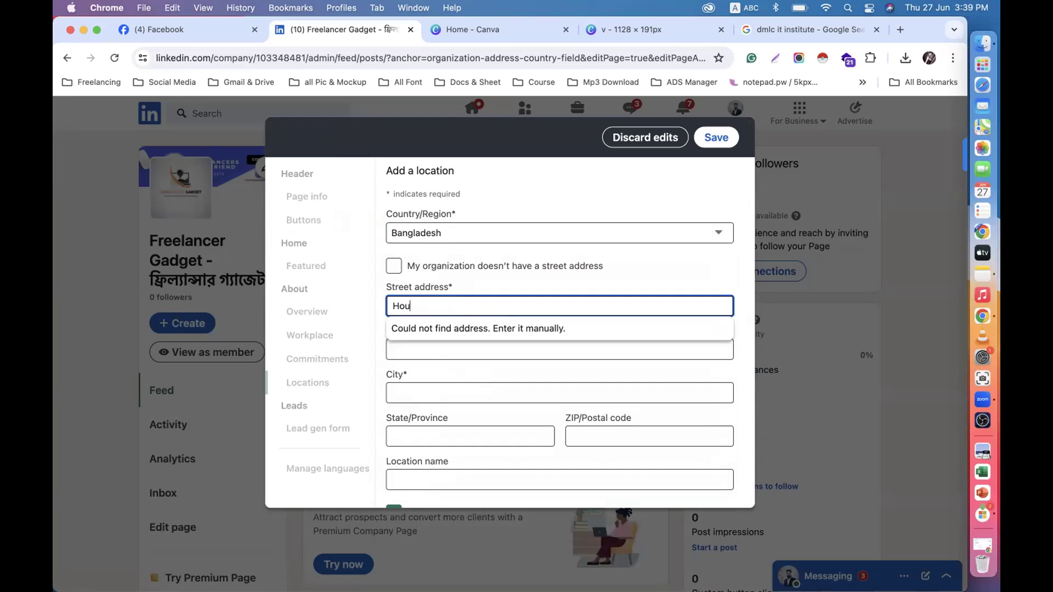
{"action": "key", "text": "BackSpace"}
{"action": "key", "text": "BackSpace"}
{"action": "key", "text": "BackSpace"}
{"action": "type", "text": "Sector"}
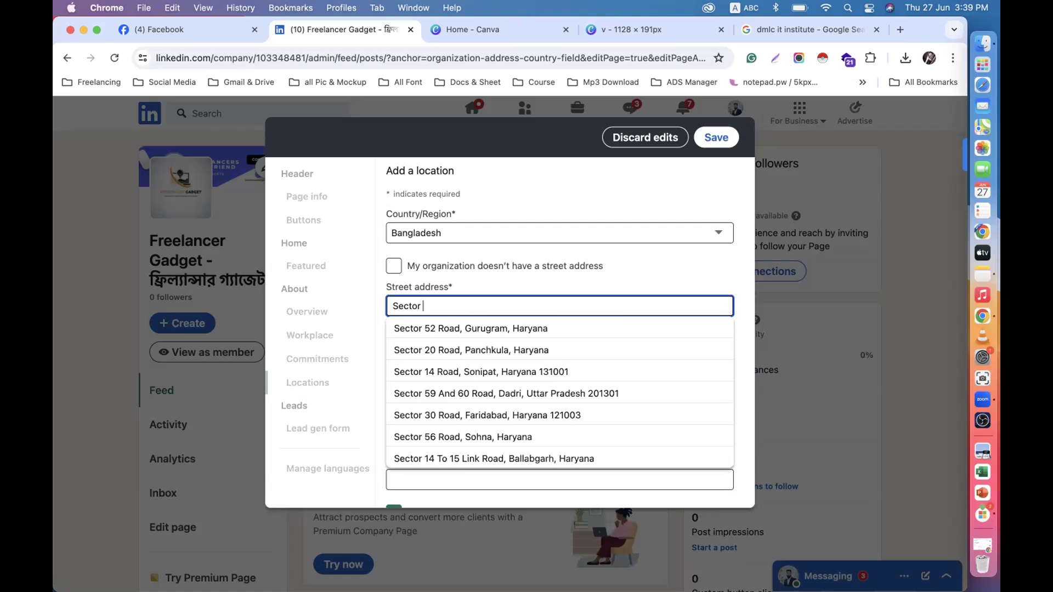
{"action": "type", "text": " 6"}
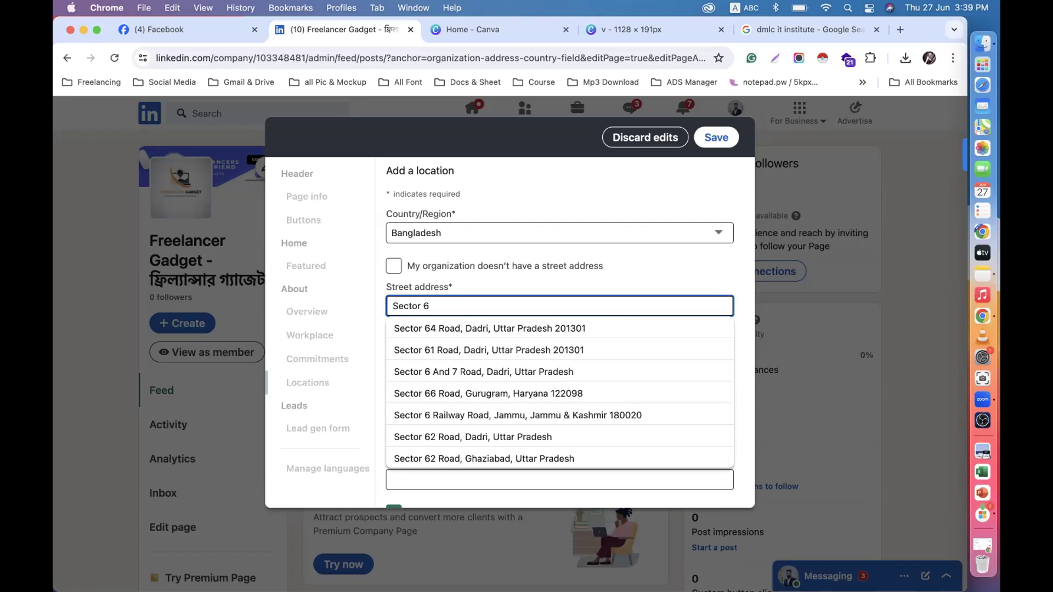
{"action": "type", "text": " utt"}
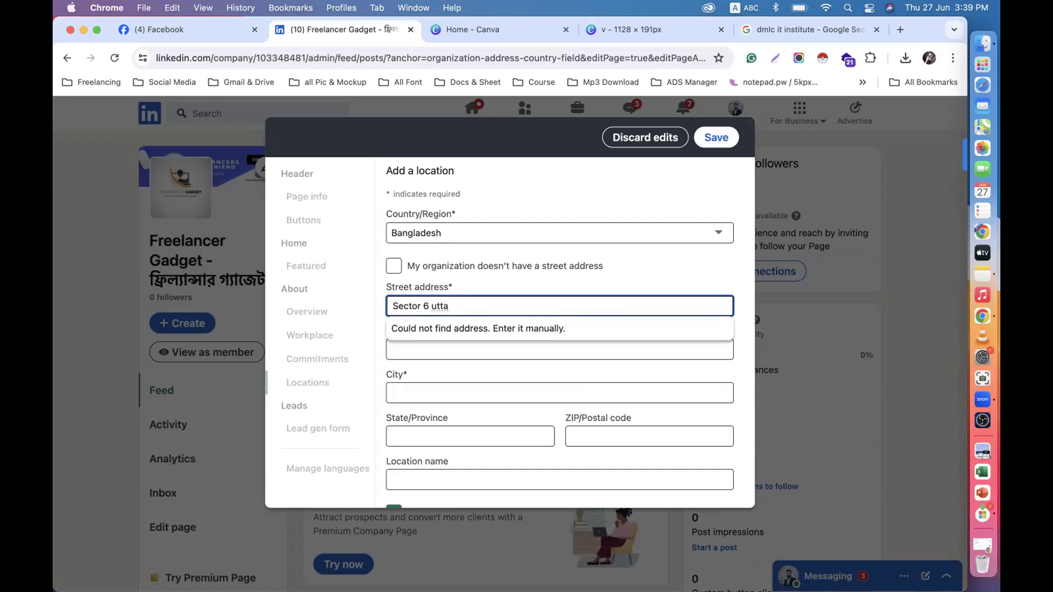
{"action": "left_click", "coordinate": [617, 139]}
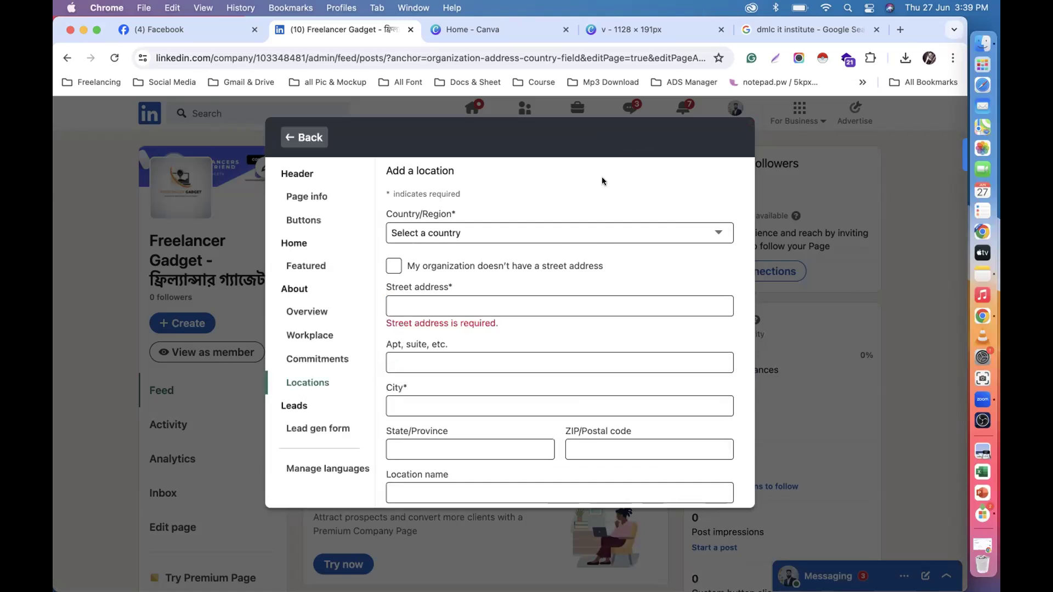
{"action": "left_click", "coordinate": [287, 140]}
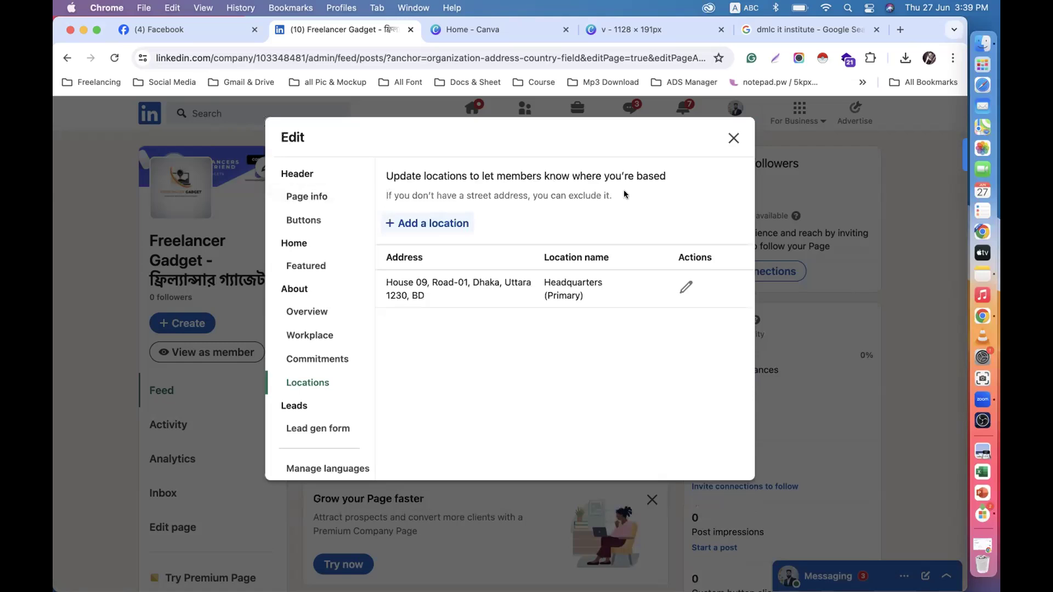
{"action": "left_click", "coordinate": [725, 136]}
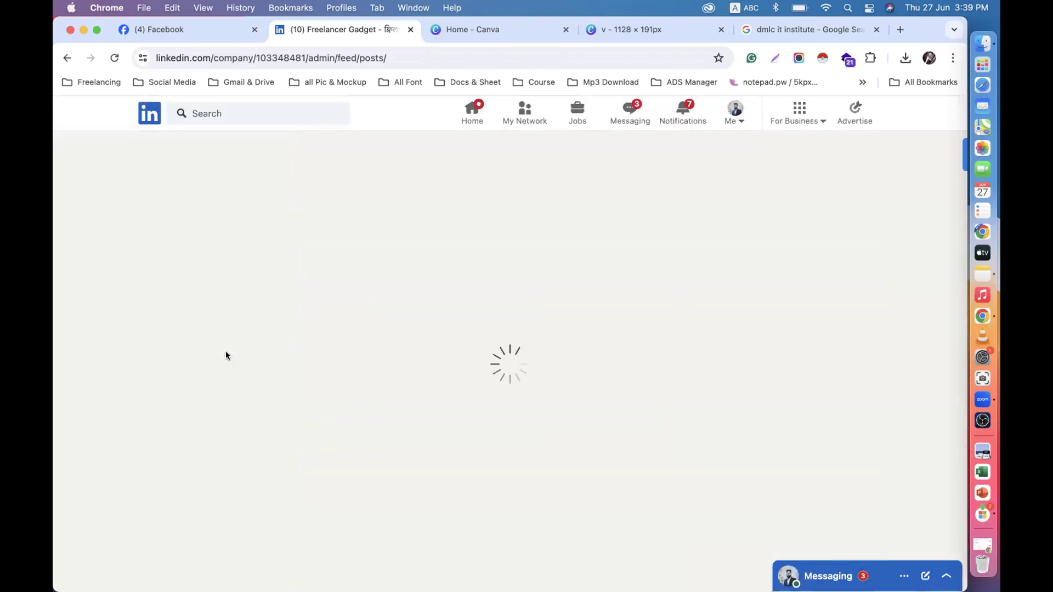
View the company page as a member and check the tagline, industry, location and company size in its header.
{"action": "left_click", "coordinate": [433, 351]}
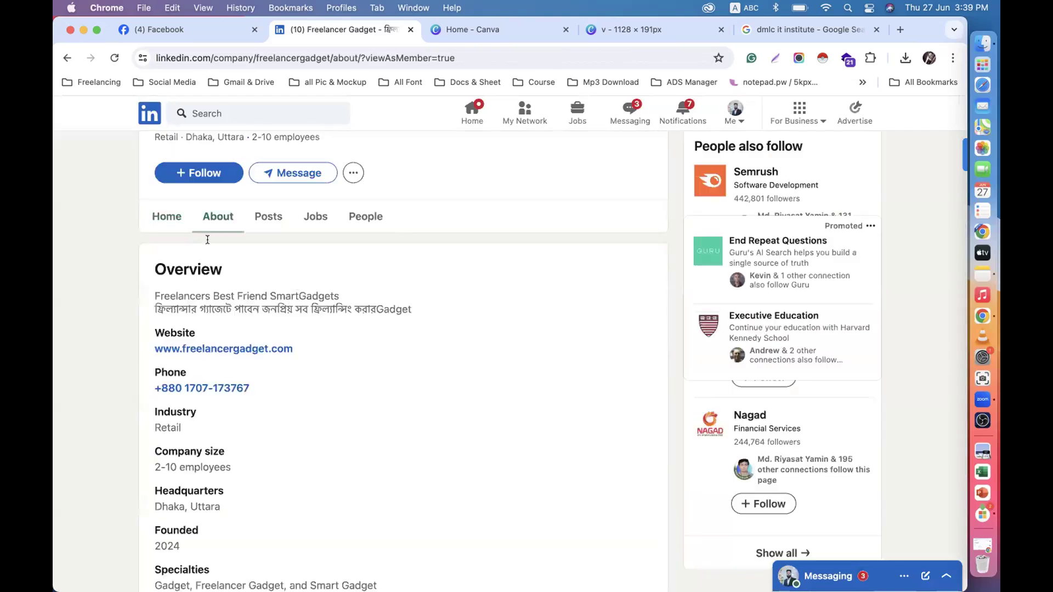
{"action": "scroll", "coordinate": [268, 253], "scroll_direction": "up", "scroll_amount": 4}
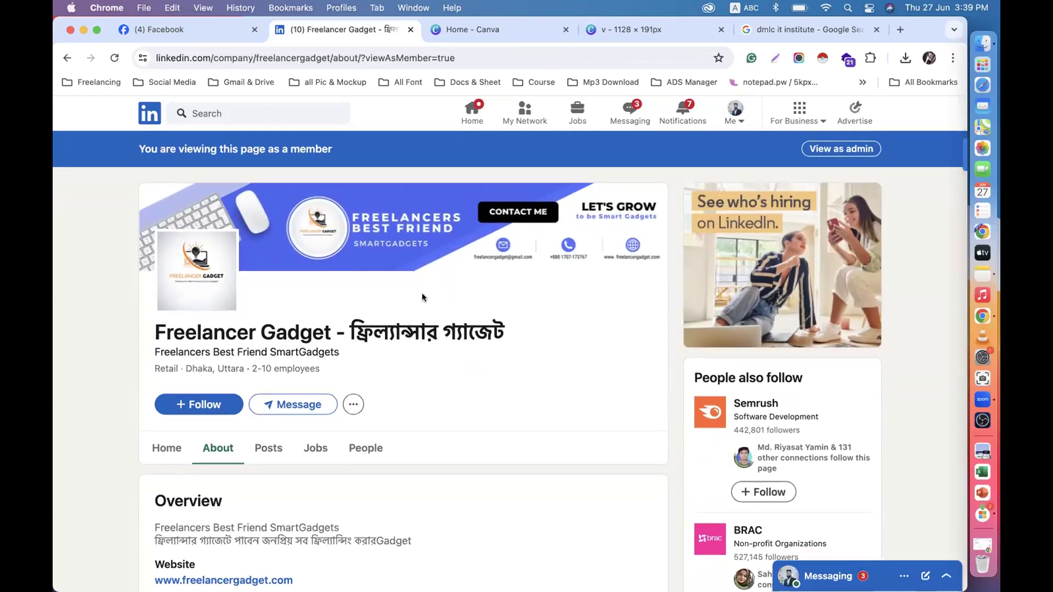
{"action": "left_click_drag", "start_coordinate": [215, 367], "coordinate": [323, 371]}
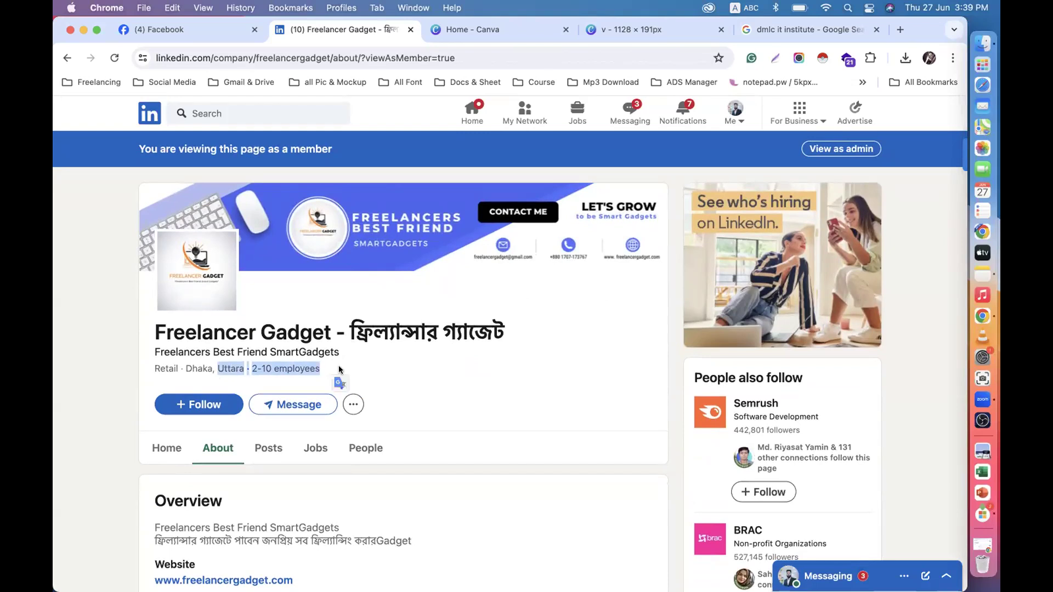
{"action": "left_click", "coordinate": [162, 364]}
{"action": "triple_click", "coordinate": [329, 351]}
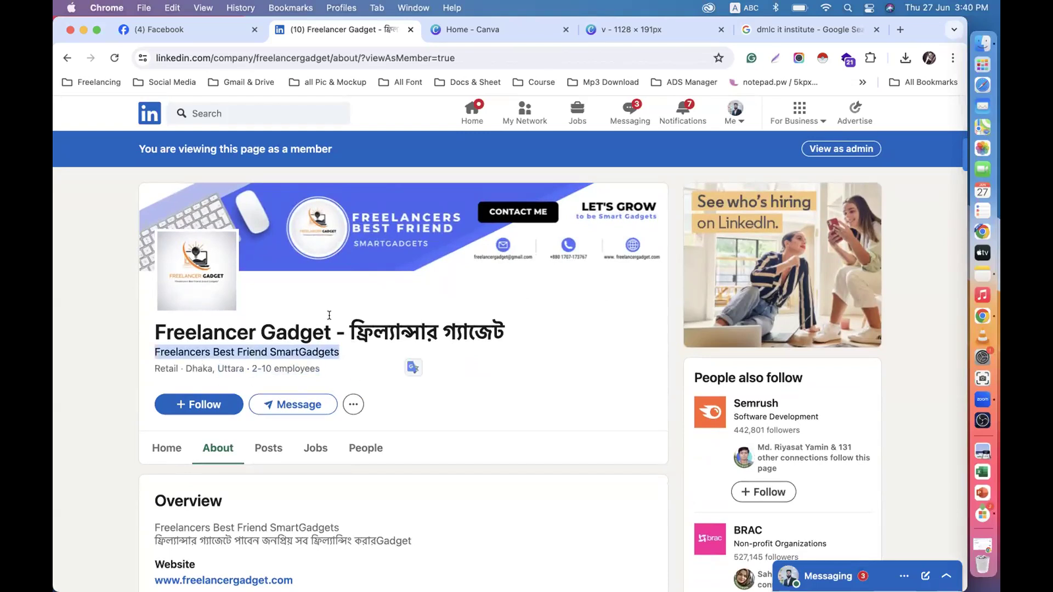
Review the page's About overview as a member, from the description and contact details through industry, company size, headquarters, founding year and specialties.
{"action": "left_click", "coordinate": [346, 321]}
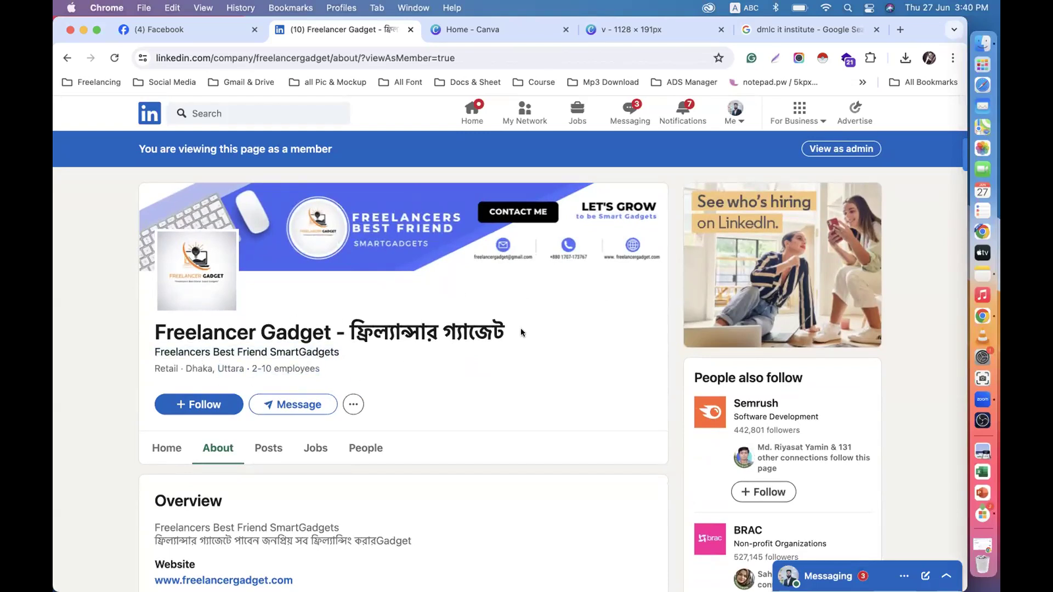
{"action": "scroll", "coordinate": [531, 359], "scroll_direction": "down", "scroll_amount": 2}
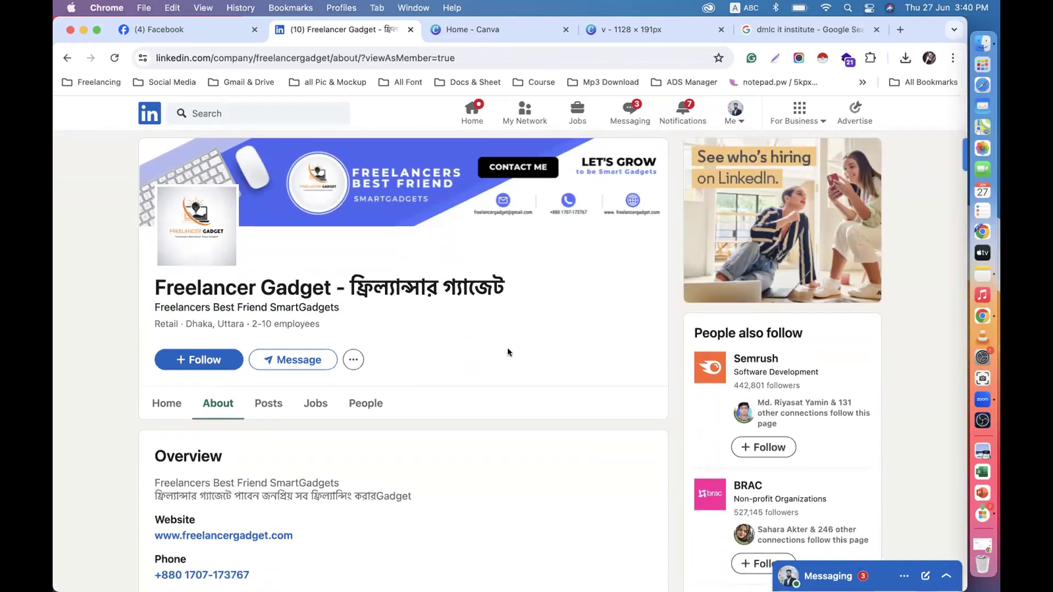
{"action": "scroll", "coordinate": [508, 353], "scroll_direction": "down", "scroll_amount": 3}
{"action": "left_click_drag", "start_coordinate": [156, 384], "coordinate": [439, 376]}
{"action": "scroll", "coordinate": [433, 380], "scroll_direction": "down", "scroll_amount": 3}
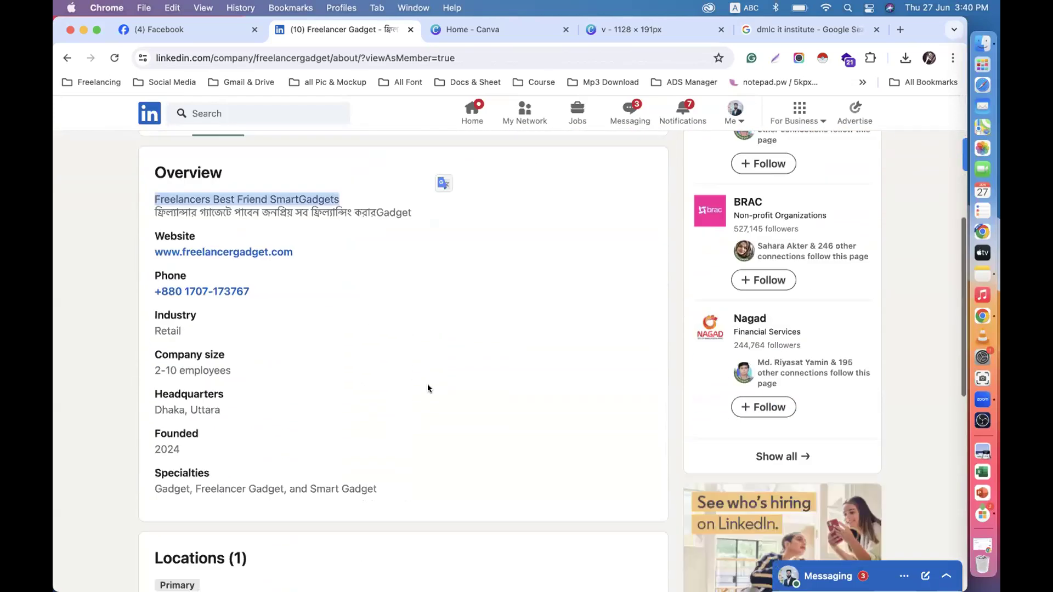
{"action": "left_click", "coordinate": [255, 356]}
{"action": "scroll", "coordinate": [208, 318], "scroll_direction": "down", "scroll_amount": 1}
{"action": "left_click_drag", "start_coordinate": [155, 297], "coordinate": [233, 317]}
{"action": "triple_click", "coordinate": [273, 352]}
{"action": "scroll", "coordinate": [374, 349], "scroll_direction": "down", "scroll_amount": 2}
{"action": "left_click", "coordinate": [150, 323]}
{"action": "scroll", "coordinate": [409, 323], "scroll_direction": "down", "scroll_amount": 2}
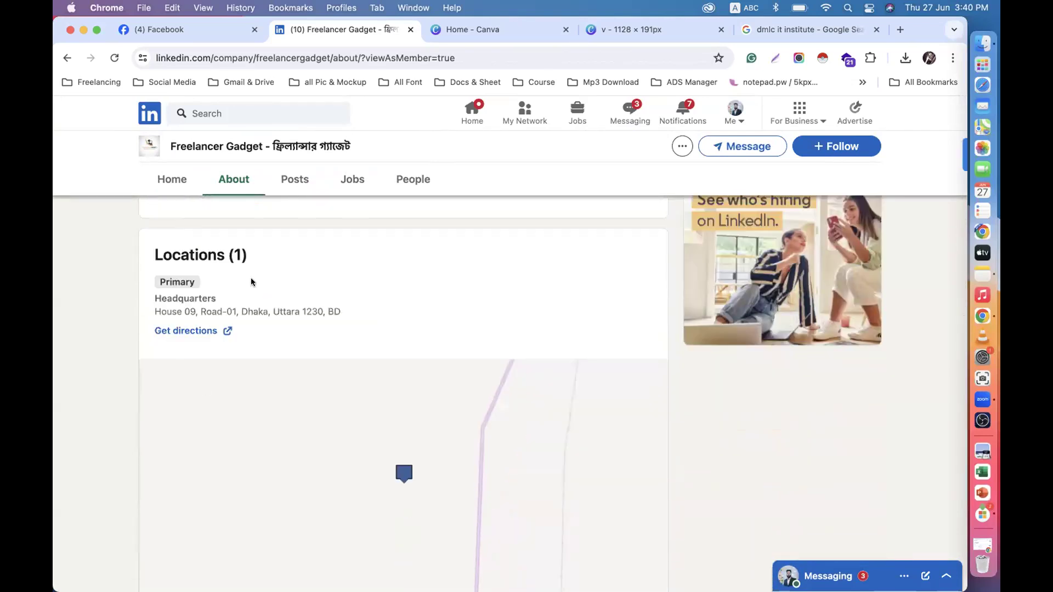
View directions to the headquarters listed under the page's locations on a map, and return to the company page.
{"action": "scroll", "coordinate": [296, 317], "scroll_direction": "down", "scroll_amount": 1}
{"action": "scroll", "coordinate": [296, 317], "scroll_direction": "down", "scroll_amount": 1}
{"action": "scroll", "coordinate": [176, 357], "scroll_direction": "up", "scroll_amount": 1}
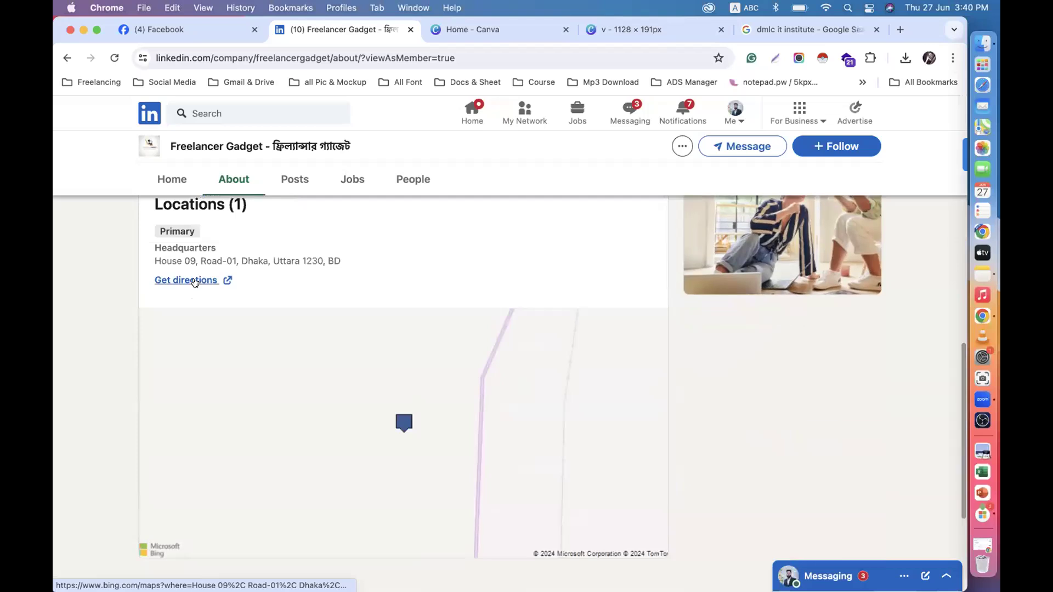
{"action": "left_click", "coordinate": [195, 282]}
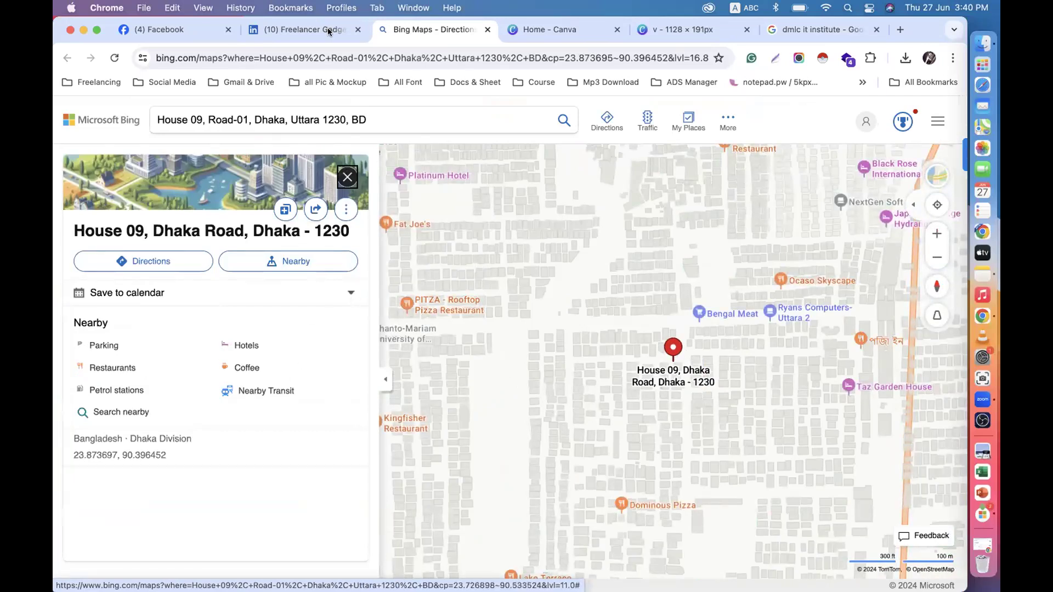
{"action": "left_click", "coordinate": [301, 30]}
Review the company page's Posts, Jobs, People and Home sections as a member sees them.
{"action": "scroll", "coordinate": [346, 327], "scroll_direction": "up", "scroll_amount": 5}
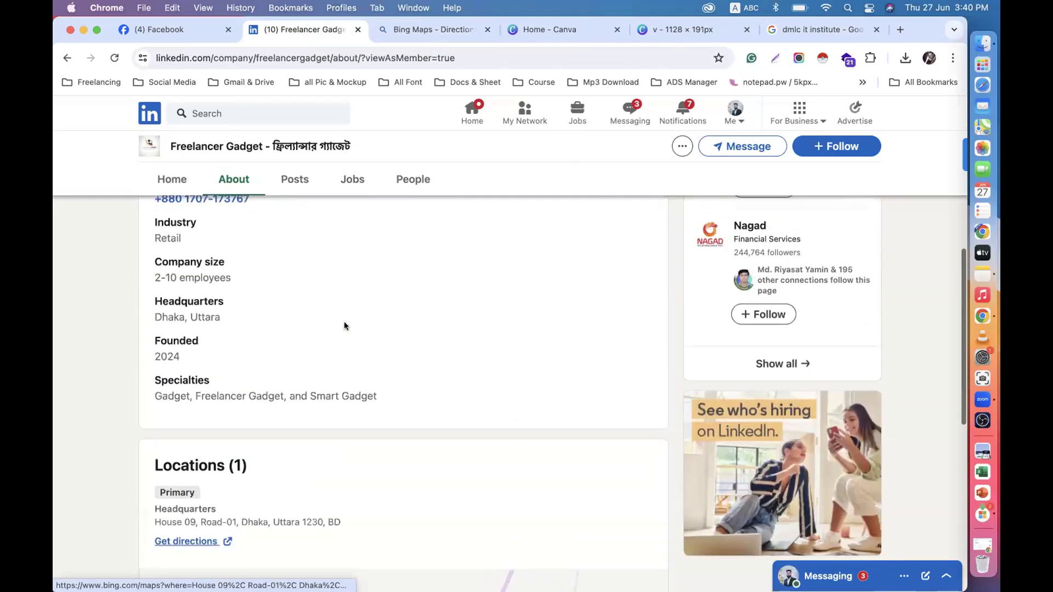
{"action": "left_click", "coordinate": [287, 178]}
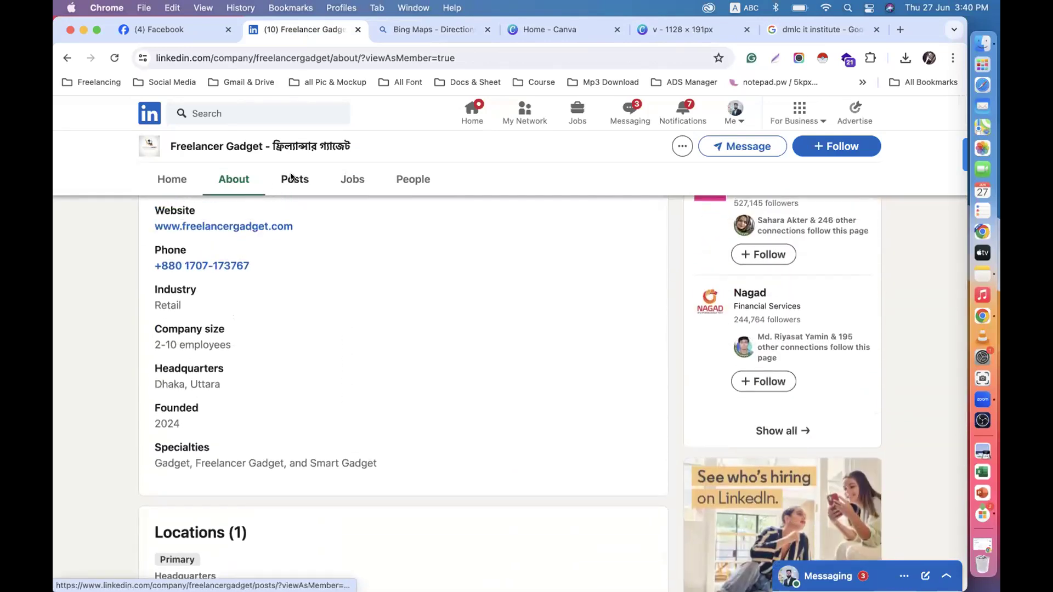
{"action": "left_click", "coordinate": [352, 189]}
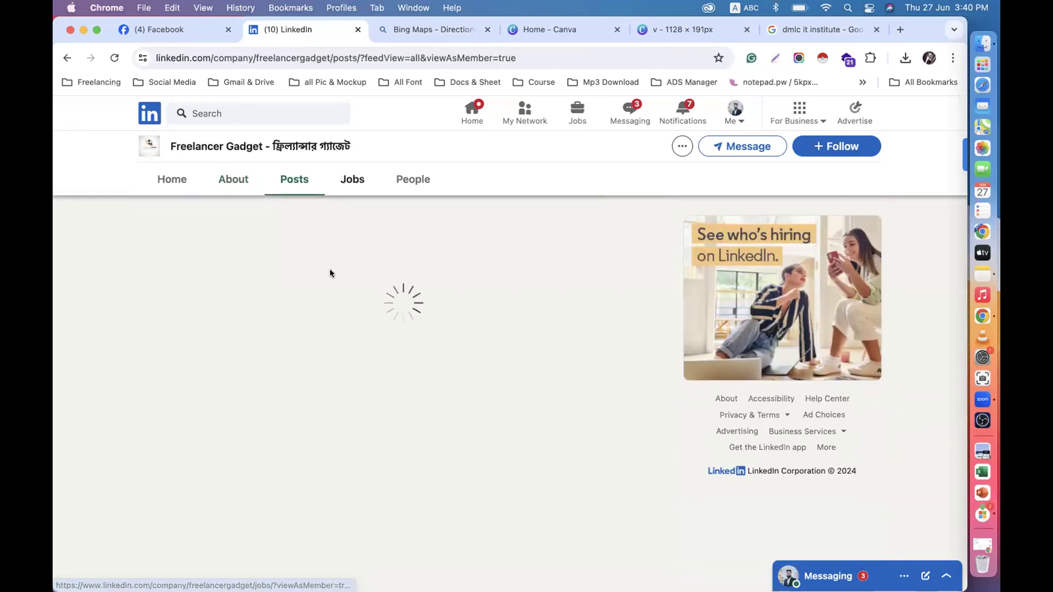
{"action": "scroll", "coordinate": [386, 322], "scroll_direction": "down", "scroll_amount": 3}
{"action": "scroll", "coordinate": [387, 322], "scroll_direction": "up", "scroll_amount": 10}
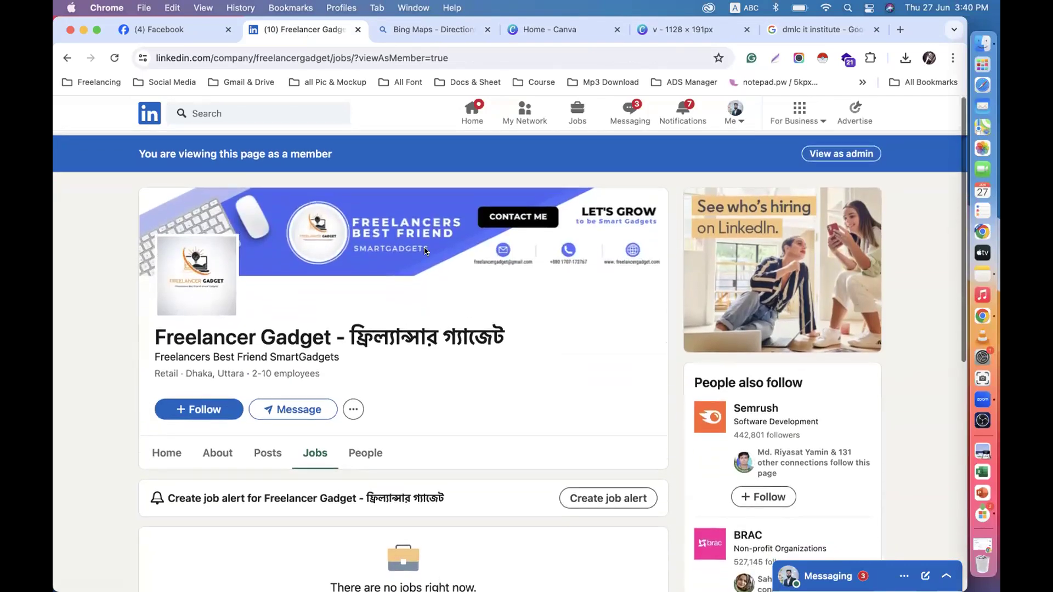
{"action": "scroll", "coordinate": [406, 353], "scroll_direction": "down", "scroll_amount": 3}
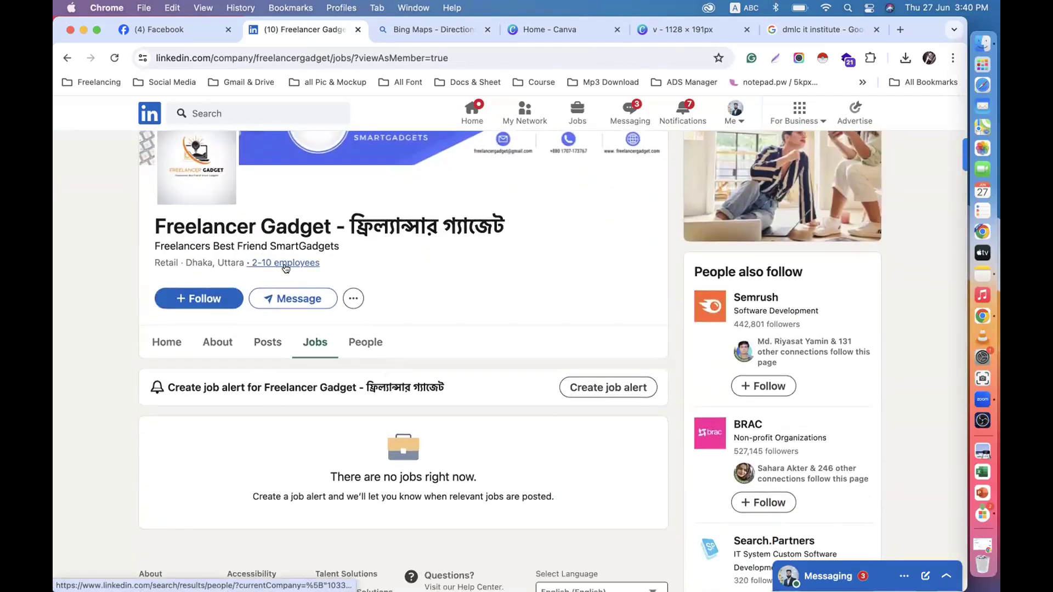
{"action": "left_click", "coordinate": [376, 347]}
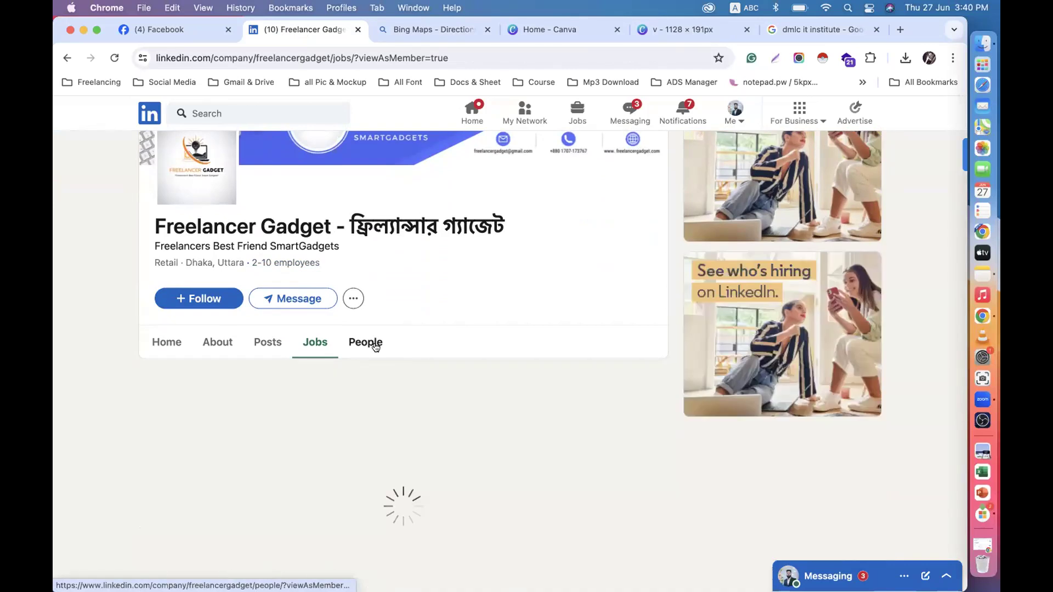
{"action": "left_click", "coordinate": [259, 238]}
{"action": "scroll", "coordinate": [233, 456], "scroll_direction": "up", "scroll_amount": 5}
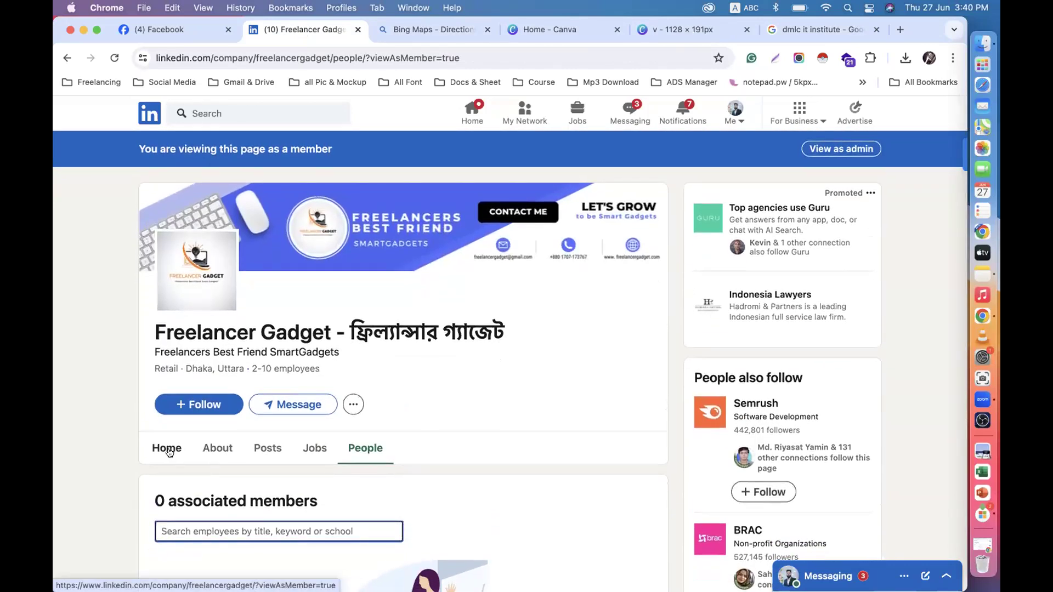
{"action": "left_click", "coordinate": [167, 448]}
{"action": "scroll", "coordinate": [409, 347], "scroll_direction": "up", "scroll_amount": 4}
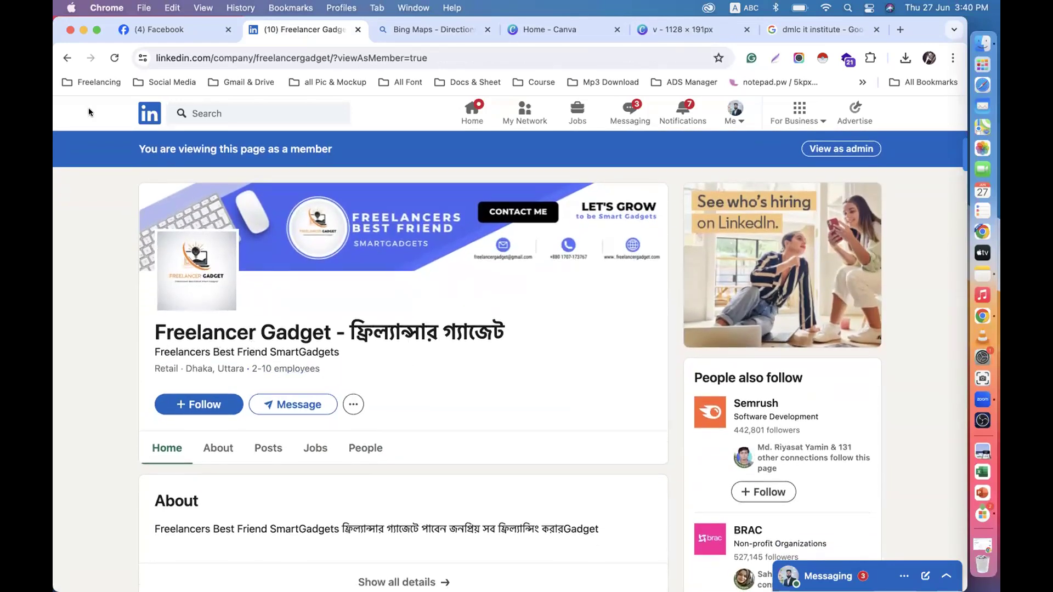
Go back to the page's admin feed and dismiss the suggestion to add a valid email domain.
{"action": "left_click", "coordinate": [66, 58]}
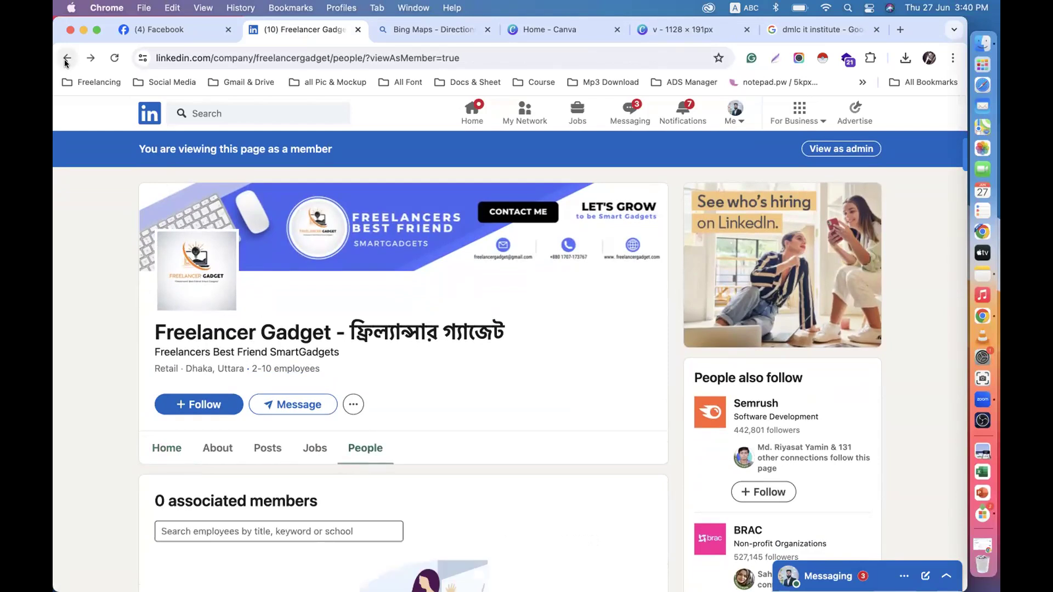
{"action": "left_click", "coordinate": [67, 58]}
{"action": "left_click", "coordinate": [67, 58]}
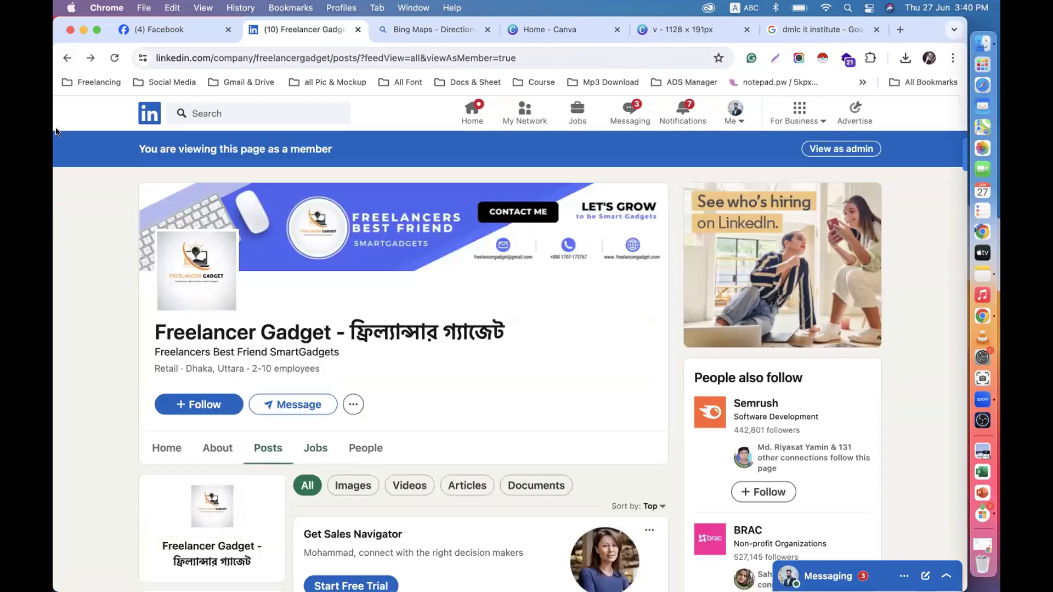
{"action": "left_click", "coordinate": [67, 58]}
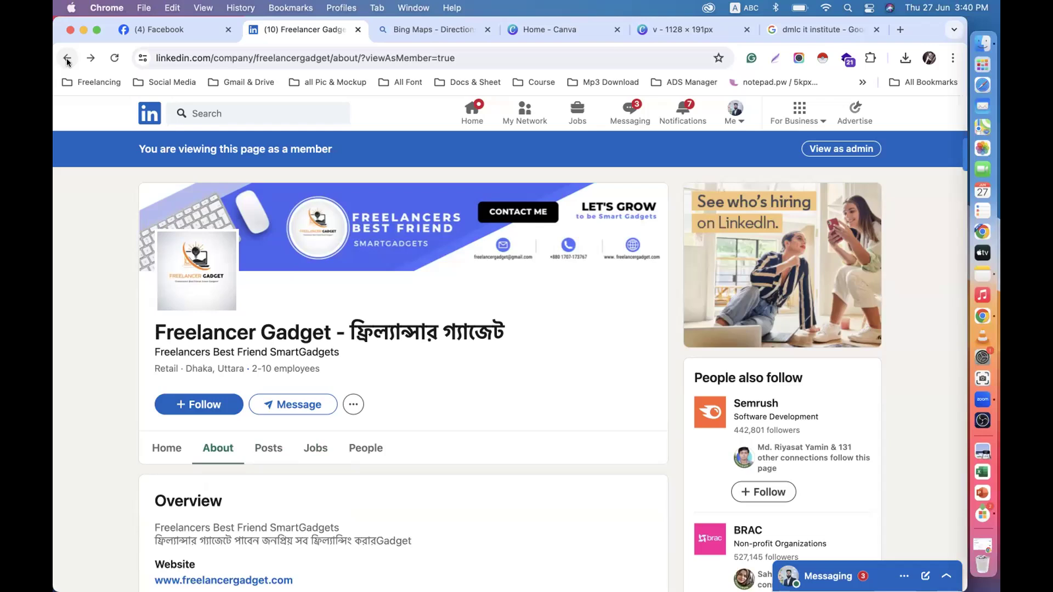
{"action": "left_click", "coordinate": [66, 58]}
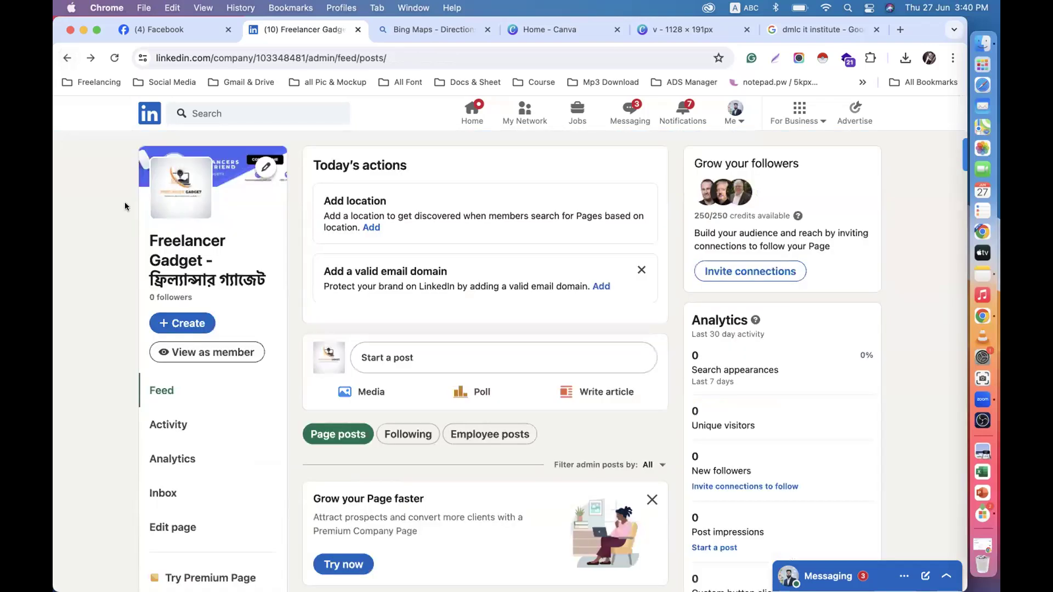
{"action": "scroll", "coordinate": [285, 332], "scroll_direction": "down", "scroll_amount": 1}
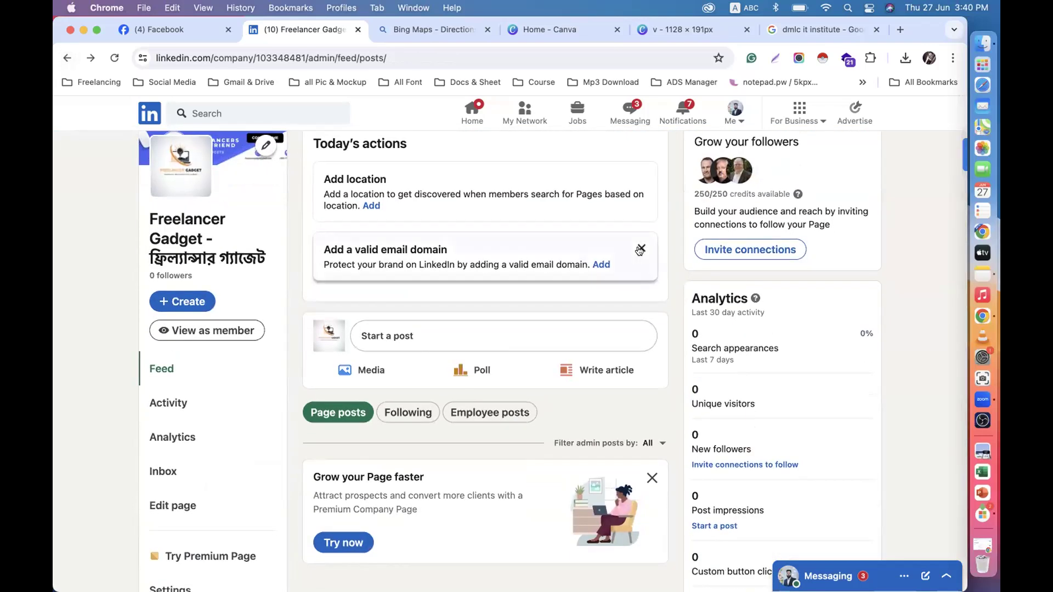
{"action": "left_click", "coordinate": [640, 248]}
{"action": "scroll", "coordinate": [491, 183], "scroll_direction": "up", "scroll_amount": 1}
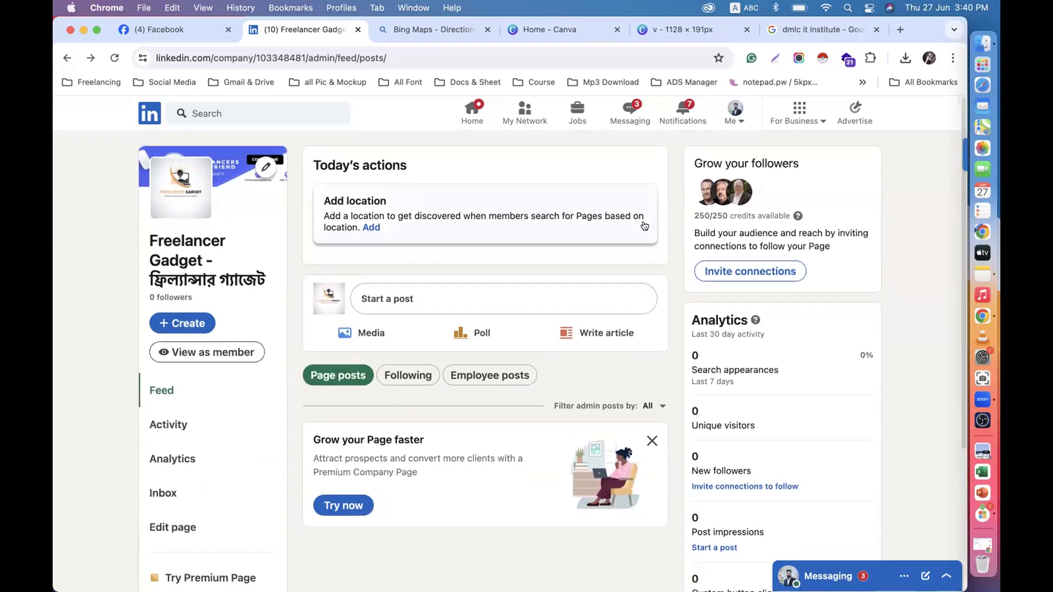
Open admin management in the page settings, start adding a page admin and try to choose the Super admin role.
{"action": "scroll", "coordinate": [295, 327], "scroll_direction": "down", "scroll_amount": 5}
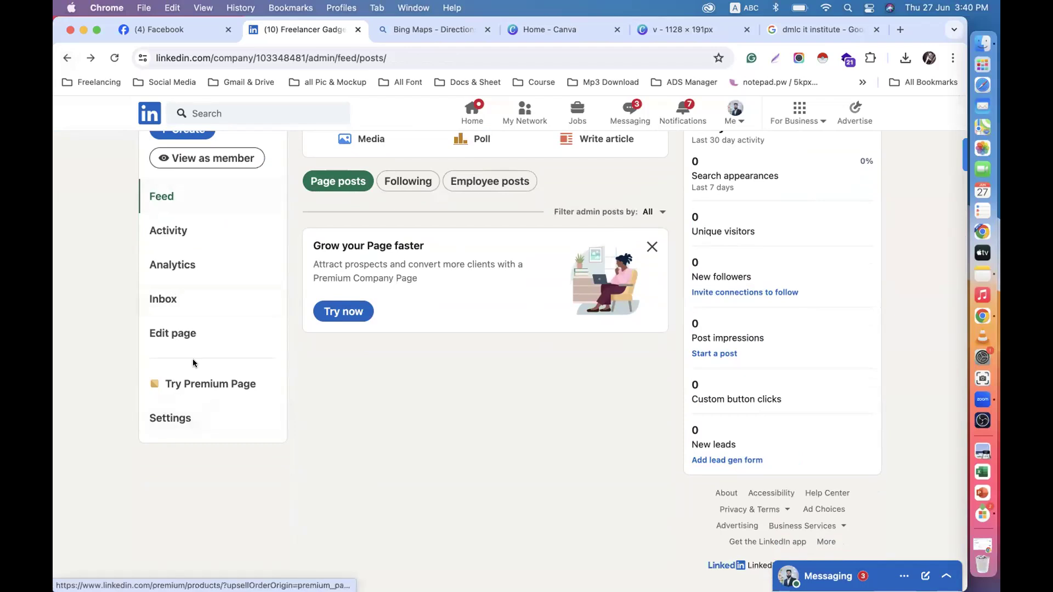
{"action": "left_click", "coordinate": [183, 420]}
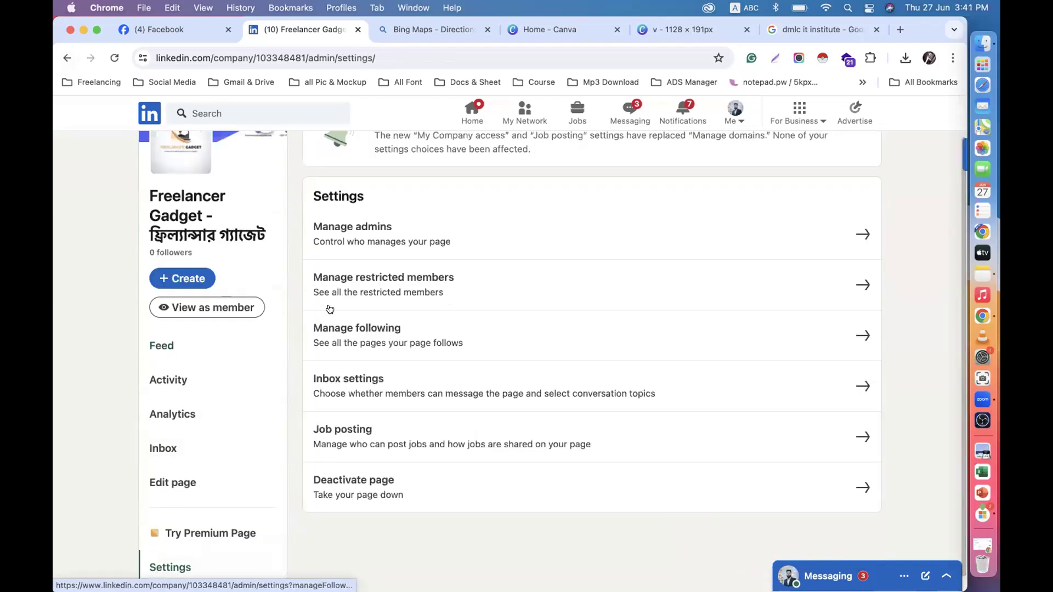
{"action": "left_click", "coordinate": [389, 229]}
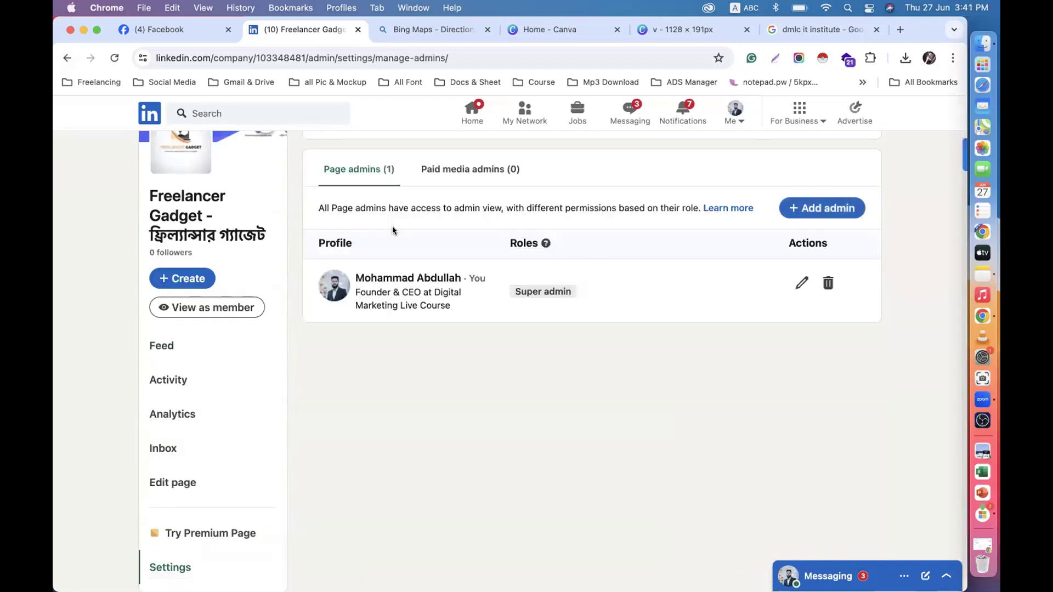
{"action": "left_click", "coordinate": [813, 208]}
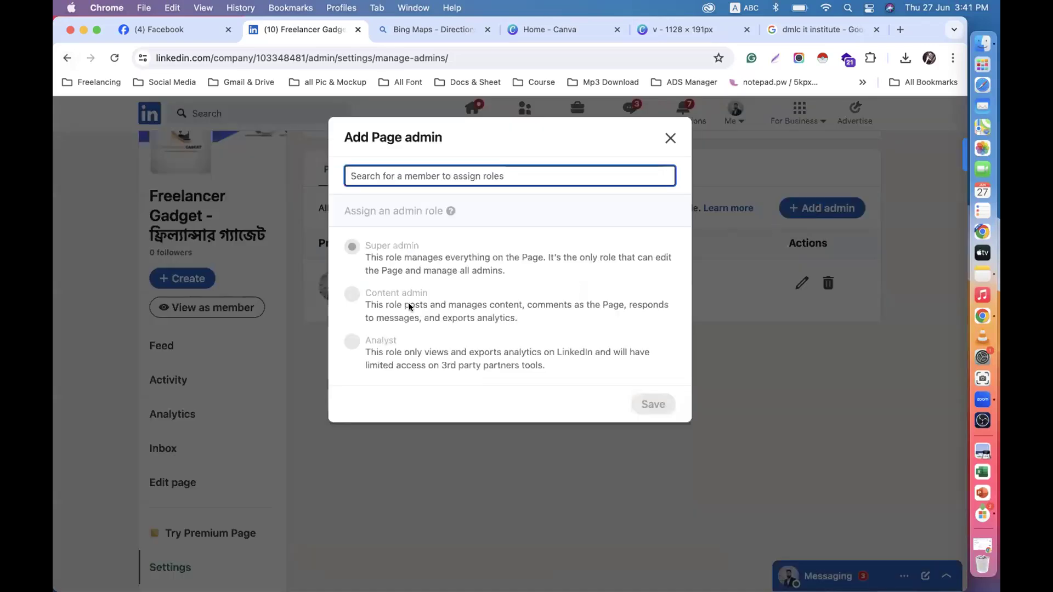
{"action": "left_click", "coordinate": [353, 247]}
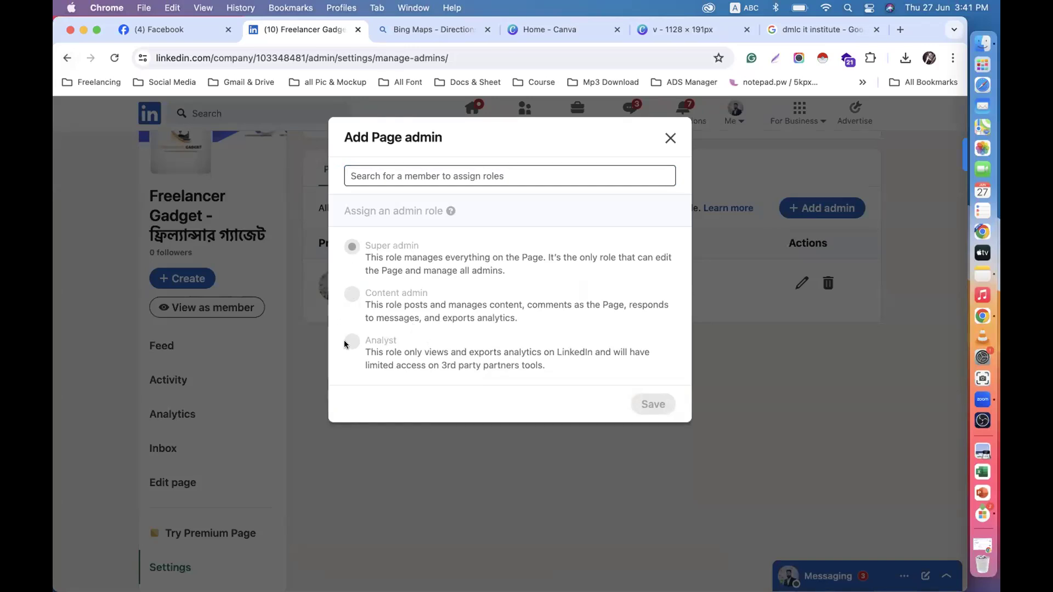
Search for a member to assign as page admin by part of the name and browse the suggested profiles.
{"action": "left_click", "coordinate": [377, 174]}
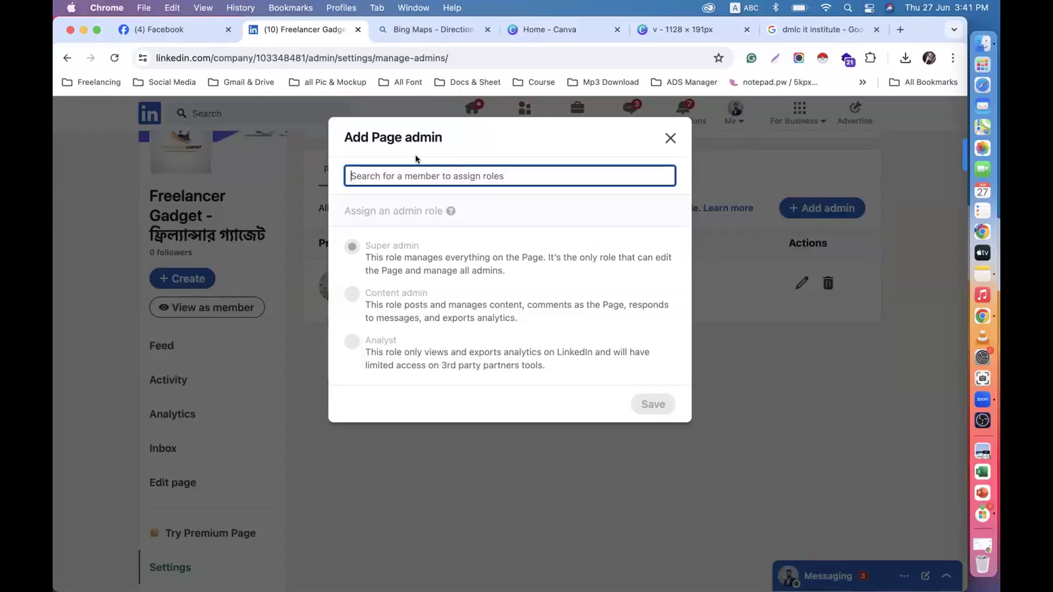
{"action": "type", "text": "ab du"}
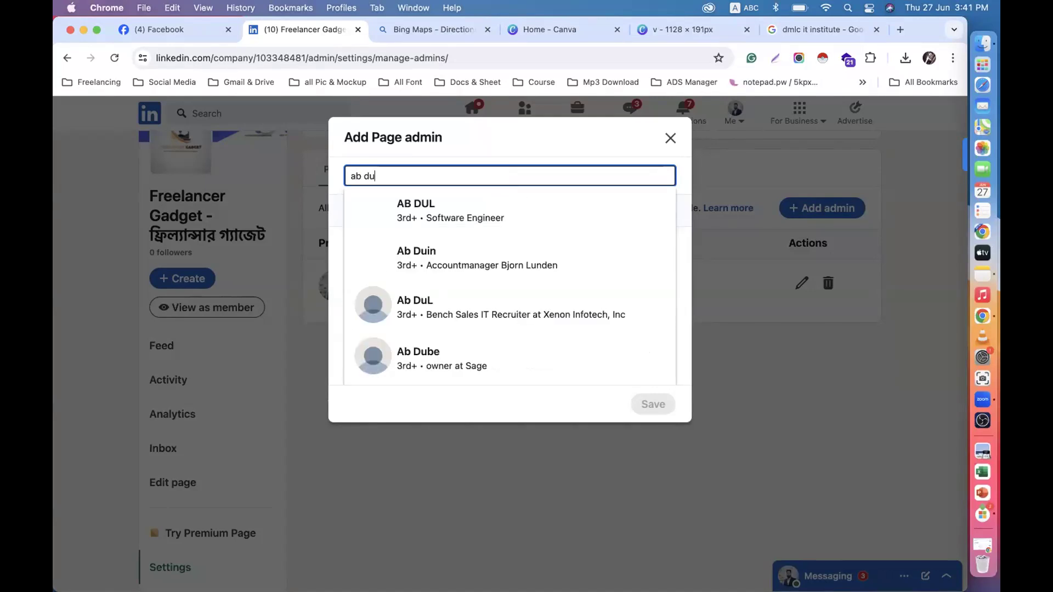
{"action": "scroll", "coordinate": [437, 317], "scroll_direction": "down", "scroll_amount": 5}
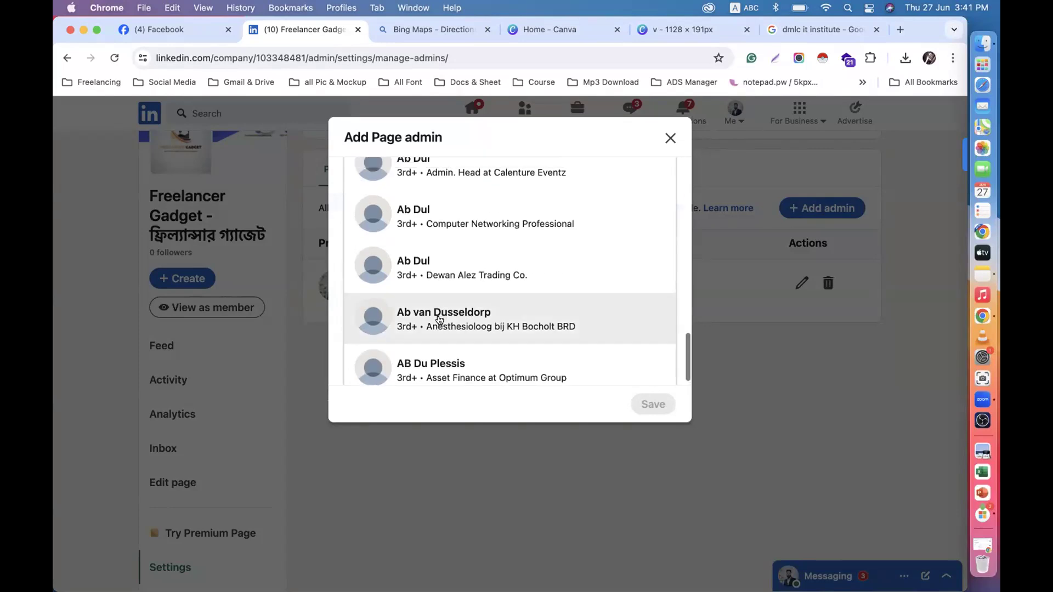
{"action": "scroll", "coordinate": [446, 280], "scroll_direction": "down", "scroll_amount": 5}
{"action": "scroll", "coordinate": [446, 282], "scroll_direction": "down", "scroll_amount": 10}
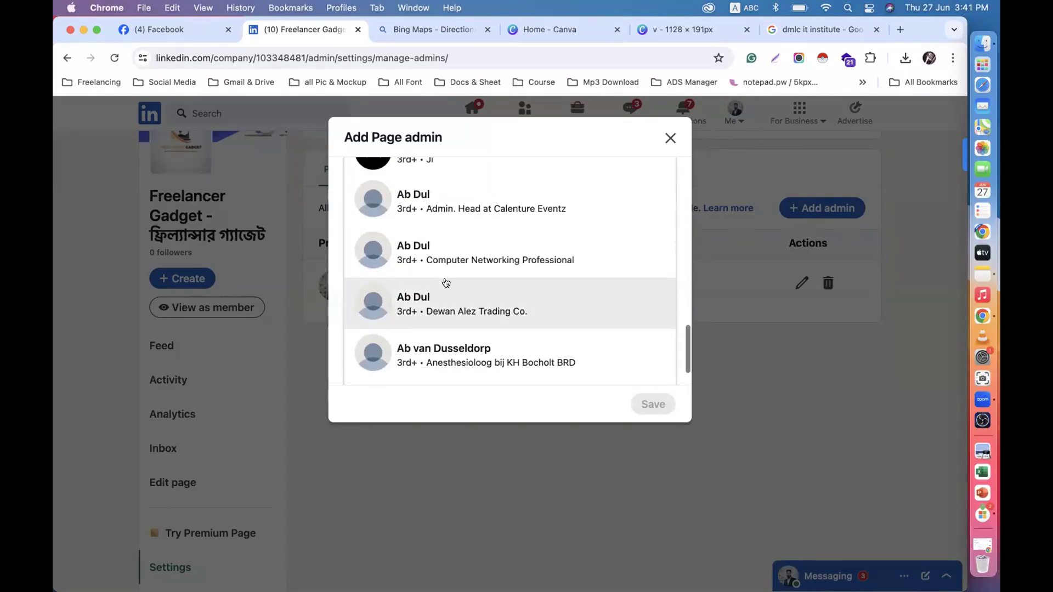
{"action": "scroll", "coordinate": [446, 283], "scroll_direction": "up", "scroll_amount": 15}
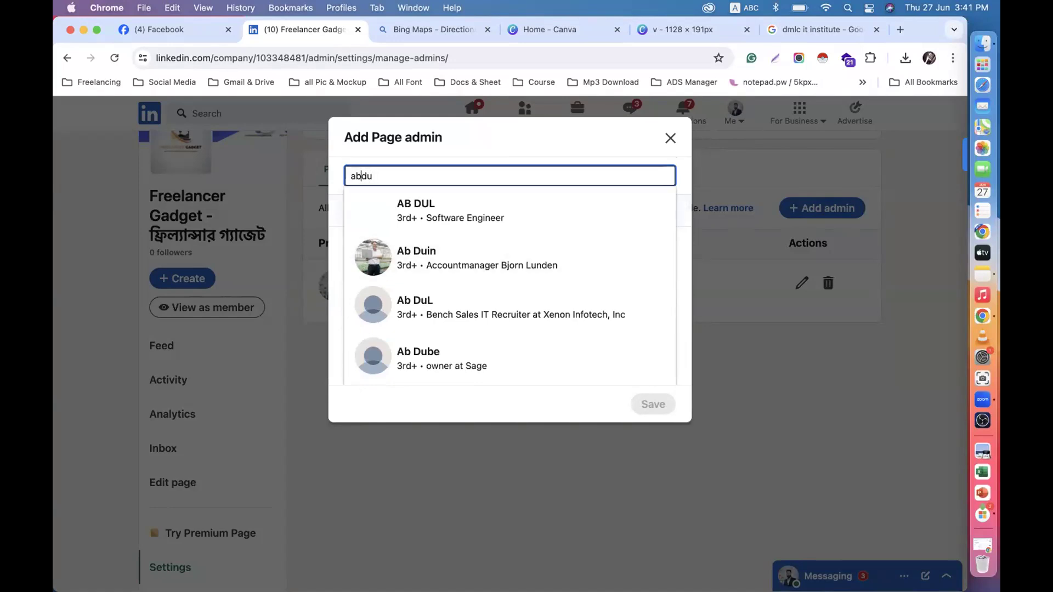
Search for the page admin candidate with the name split into two words and browse the suggested members.
{"action": "left_click", "coordinate": [361, 175]}
{"action": "key", "text": "BackSpace"}
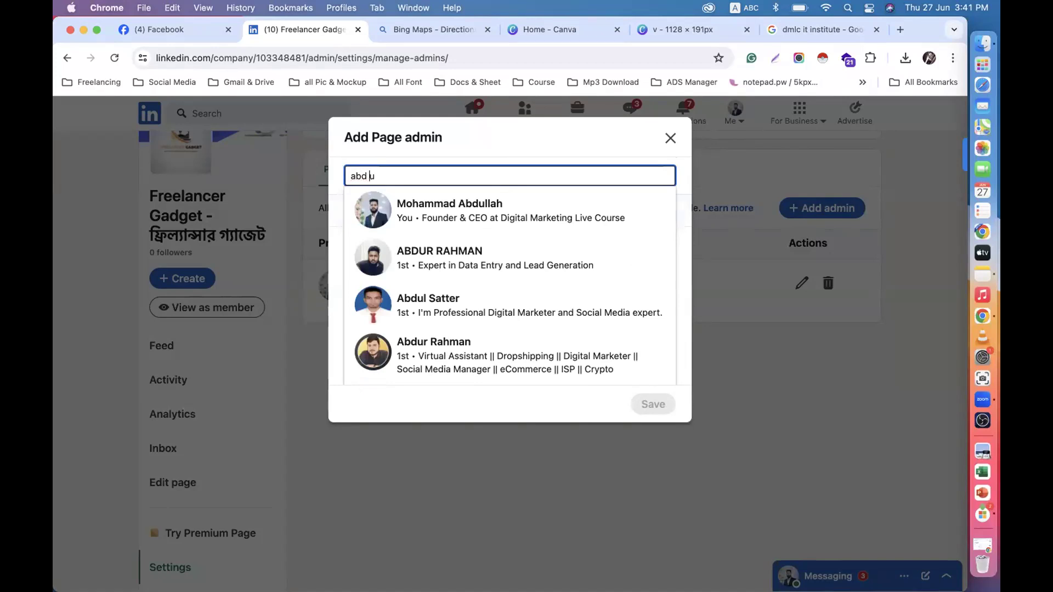
{"action": "type", "text": "u"}
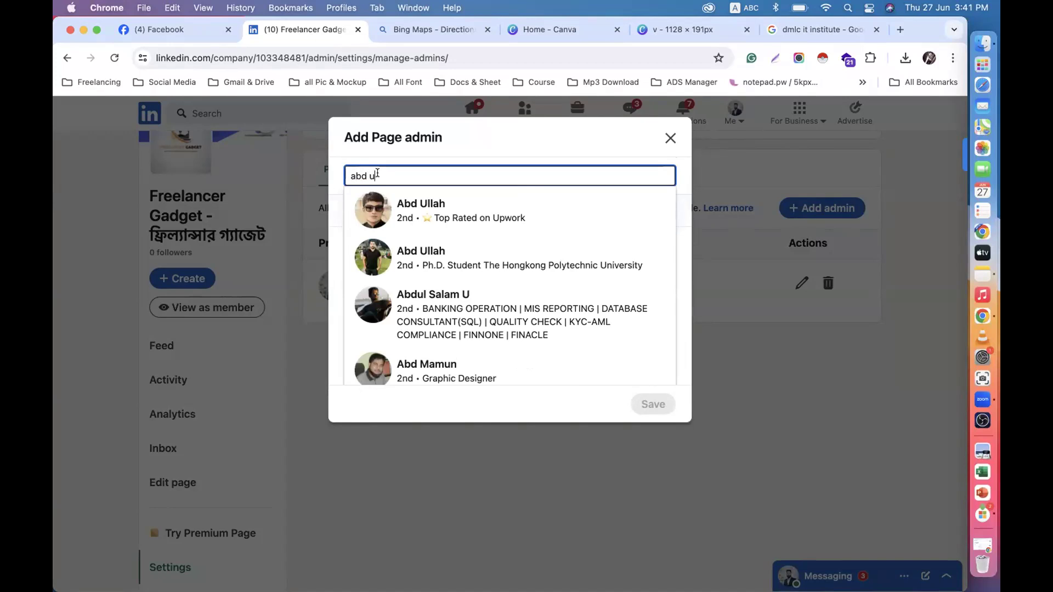
{"action": "type", "text": "lla"}
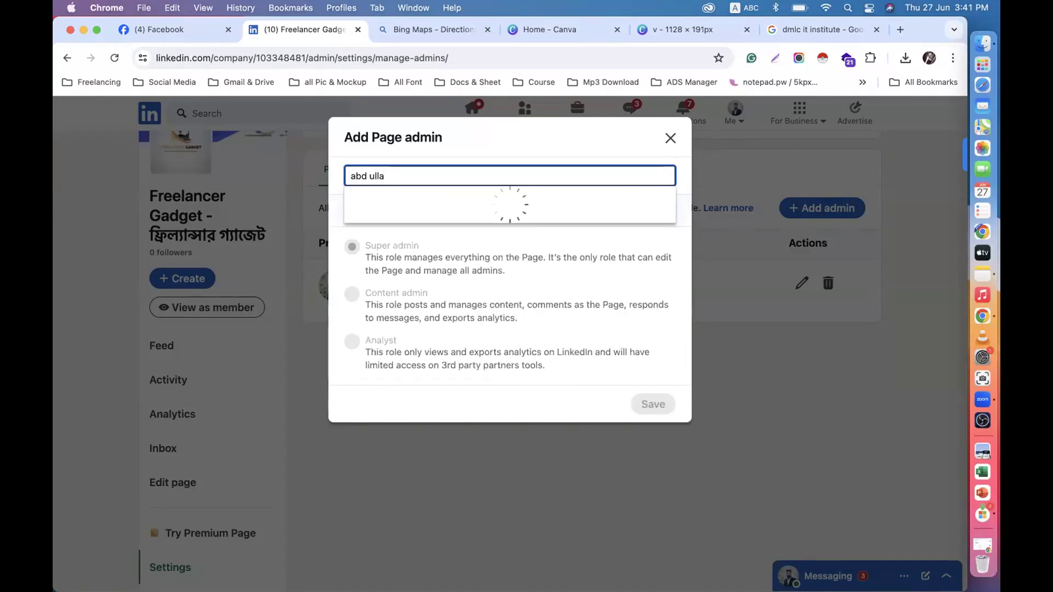
{"action": "scroll", "coordinate": [384, 299], "scroll_direction": "down", "scroll_amount": 10}
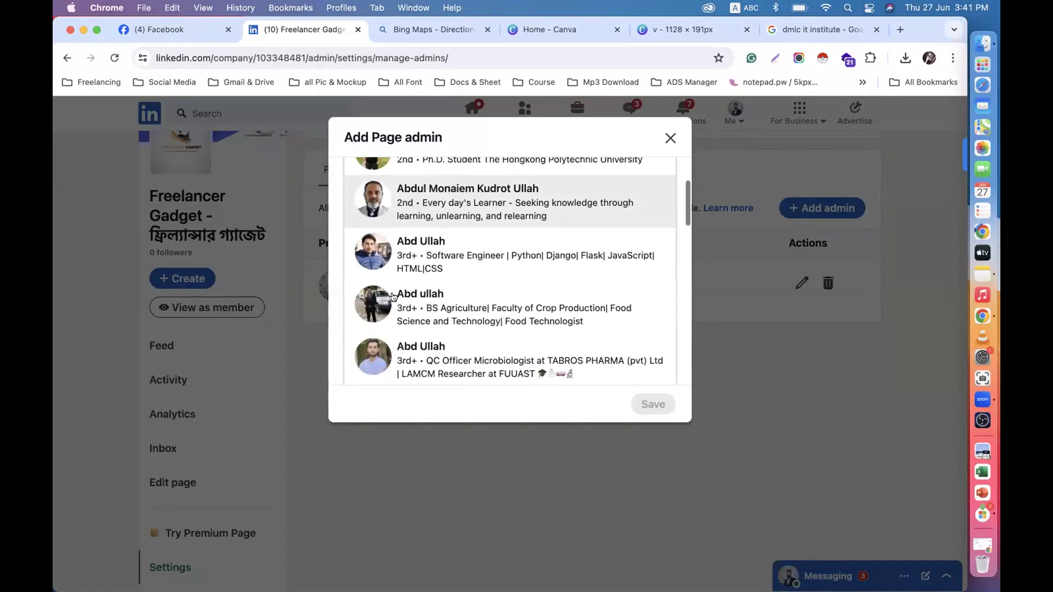
{"action": "scroll", "coordinate": [393, 297], "scroll_direction": "down", "scroll_amount": 10}
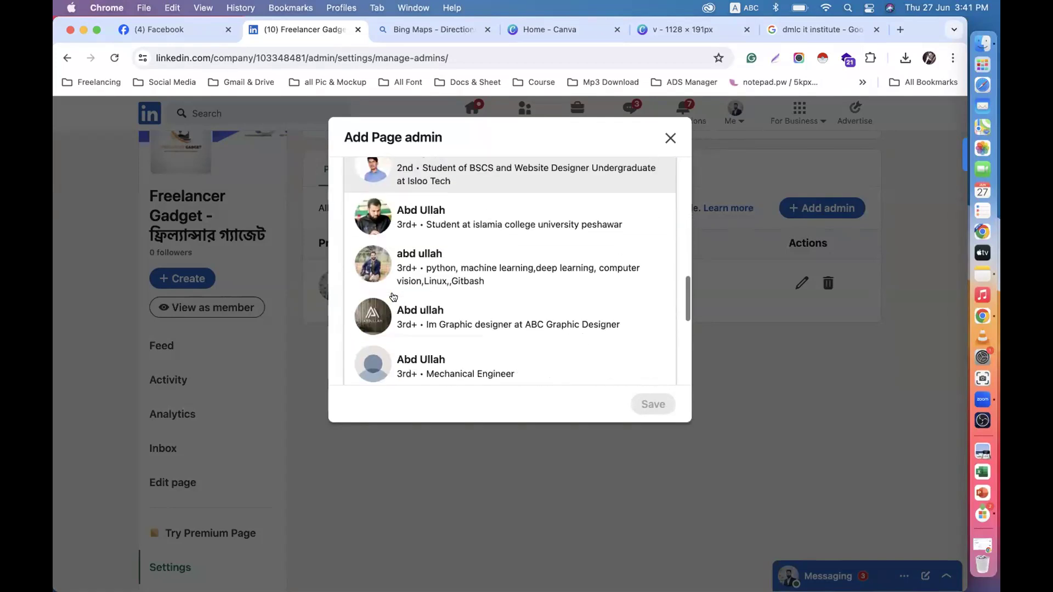
{"action": "scroll", "coordinate": [394, 298], "scroll_direction": "down", "scroll_amount": 3}
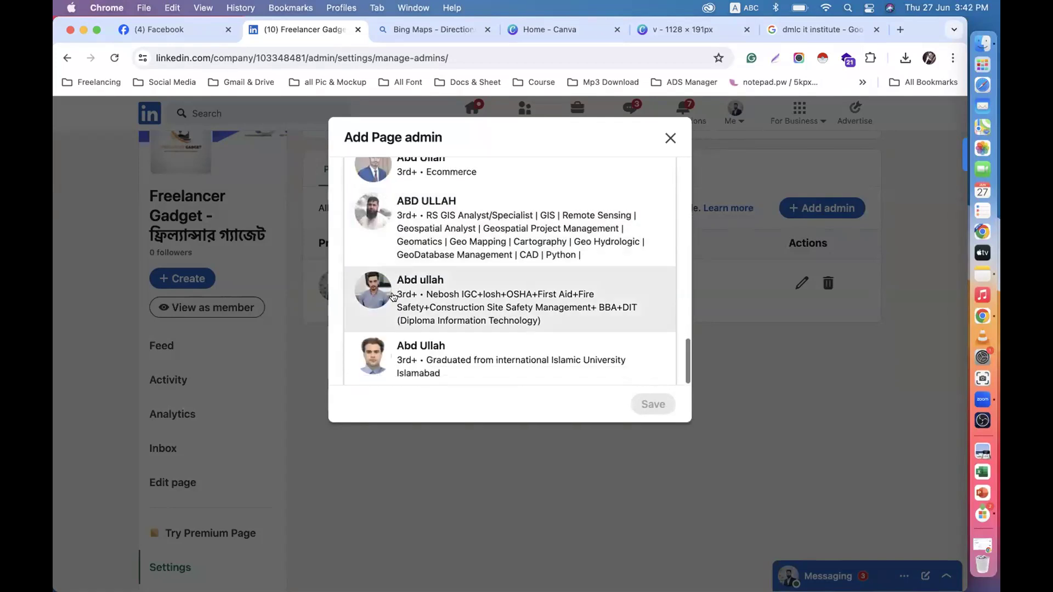
{"action": "scroll", "coordinate": [384, 247], "scroll_direction": "up", "scroll_amount": 15}
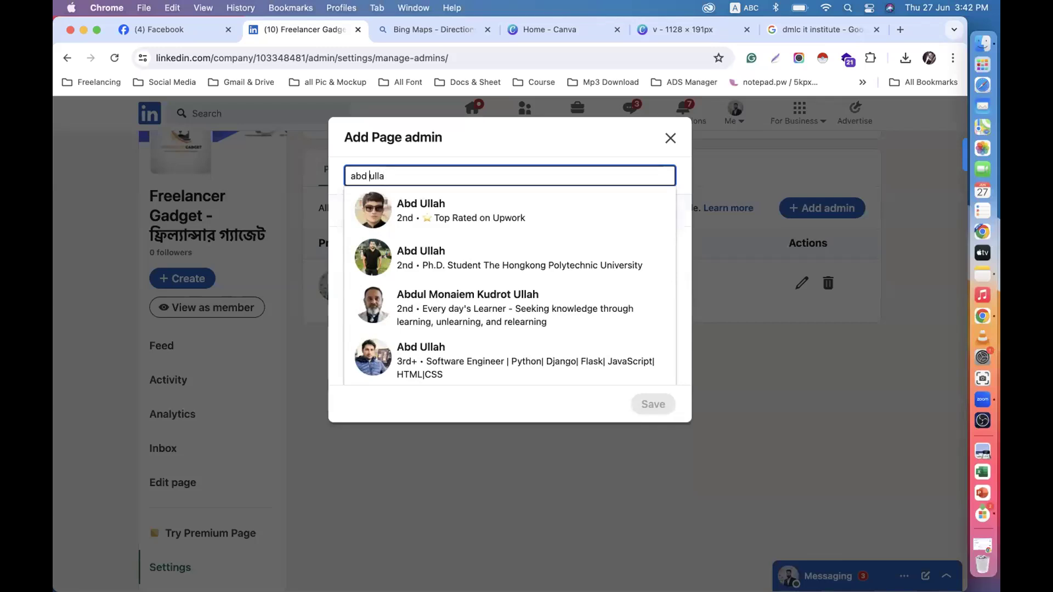
Try other spacings and the full spelling of the candidate's name in the admin search and look through the matching profiles.
{"action": "key", "text": "Left"}
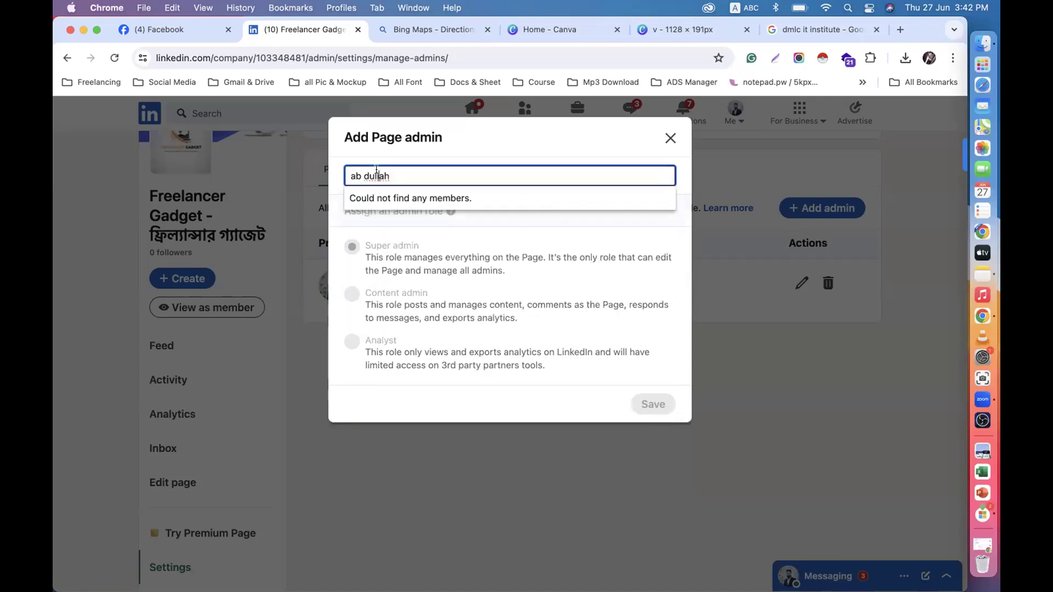
{"action": "key", "text": "BackSpace"}
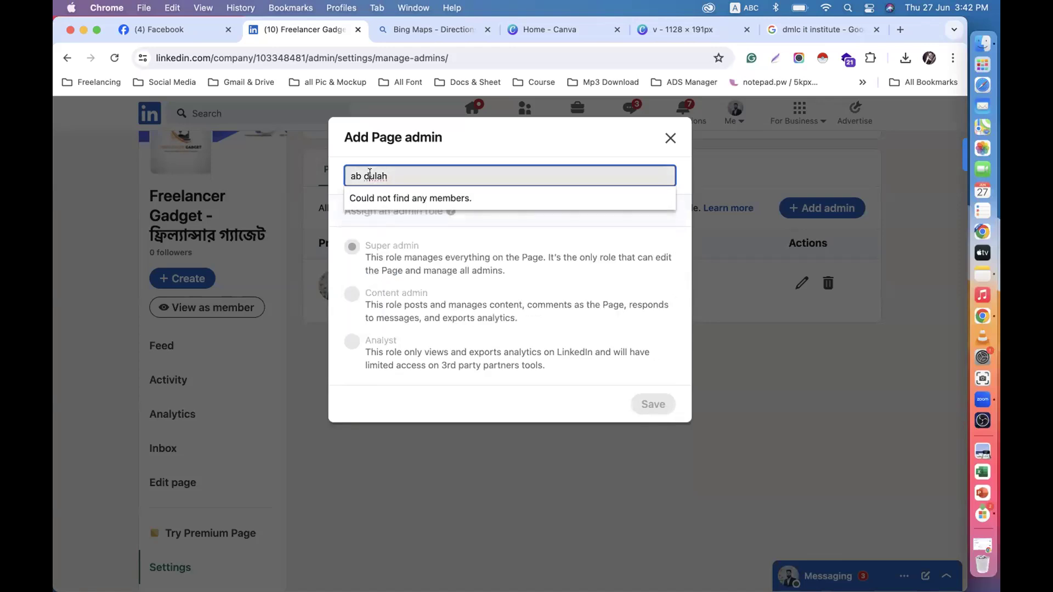
{"action": "key", "text": "BackSpace"}
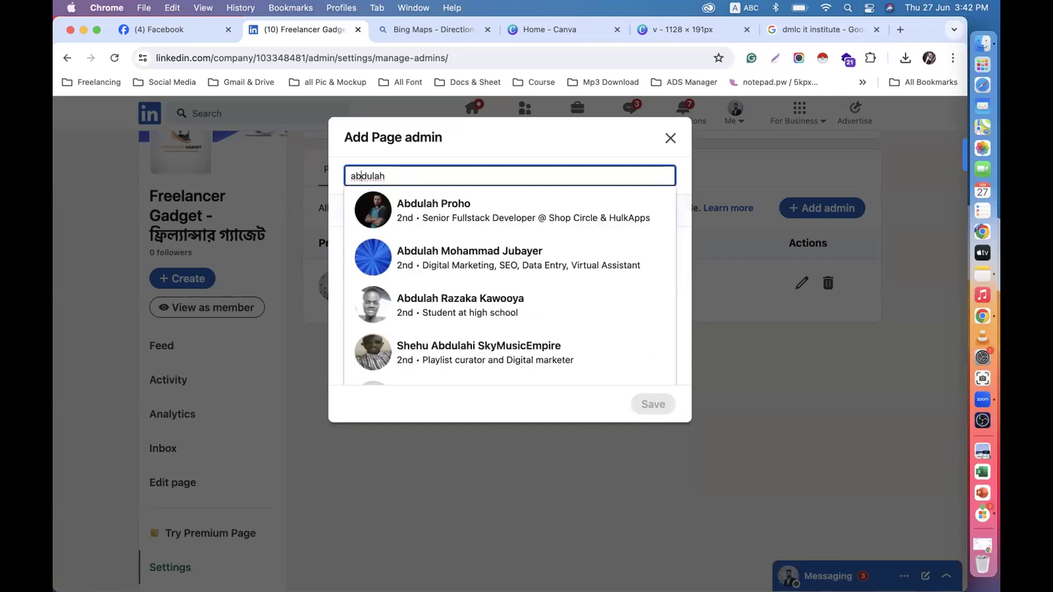
{"action": "left_click", "coordinate": [369, 176]}
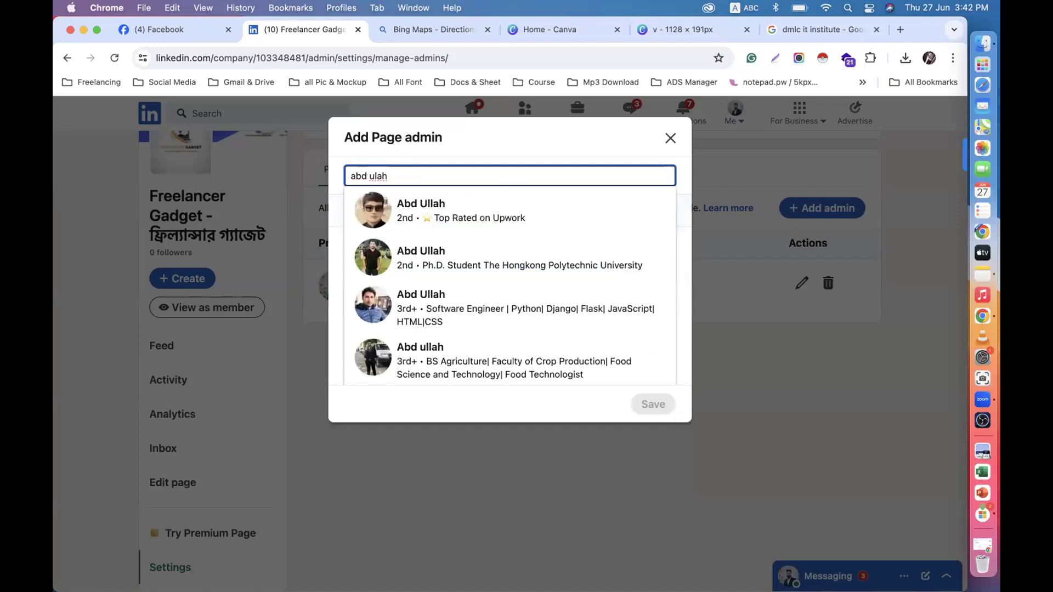
{"action": "left_click", "coordinate": [375, 175]}
{"action": "type", "text": "l"}
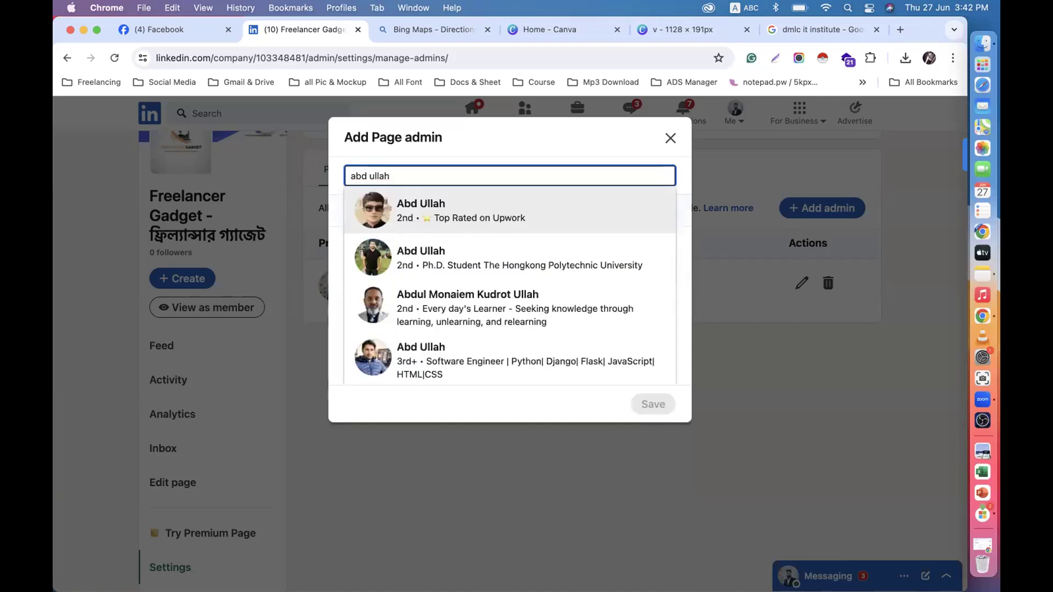
{"action": "scroll", "coordinate": [449, 305], "scroll_direction": "down", "scroll_amount": 5}
{"action": "scroll", "coordinate": [450, 304], "scroll_direction": "down", "scroll_amount": 8}
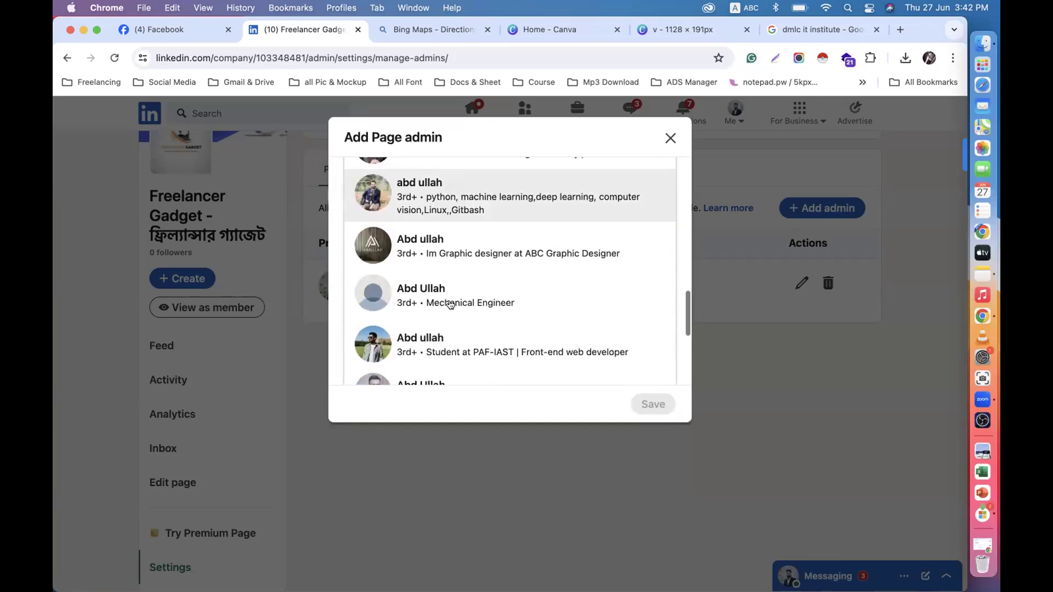
{"action": "scroll", "coordinate": [449, 305], "scroll_direction": "down", "scroll_amount": 10}
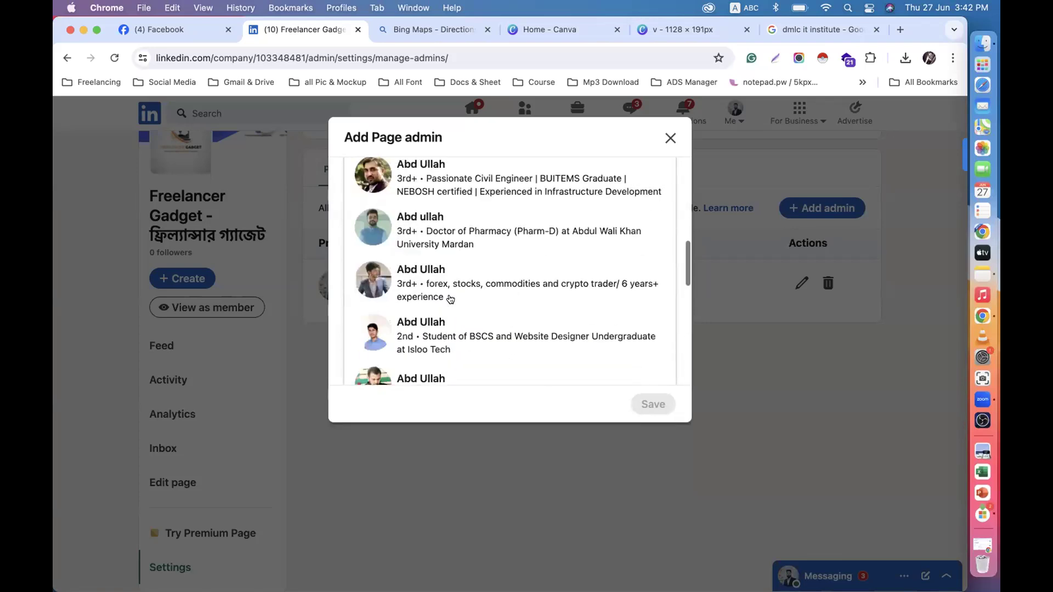
{"action": "scroll", "coordinate": [450, 299], "scroll_direction": "up", "scroll_amount": 20}
Search with the name split differently, select the digital marketer and YouTube expert's profile, and save that member as Super admin.
{"action": "left_click", "coordinate": [367, 175]}
{"action": "key", "text": "BackSpace"}
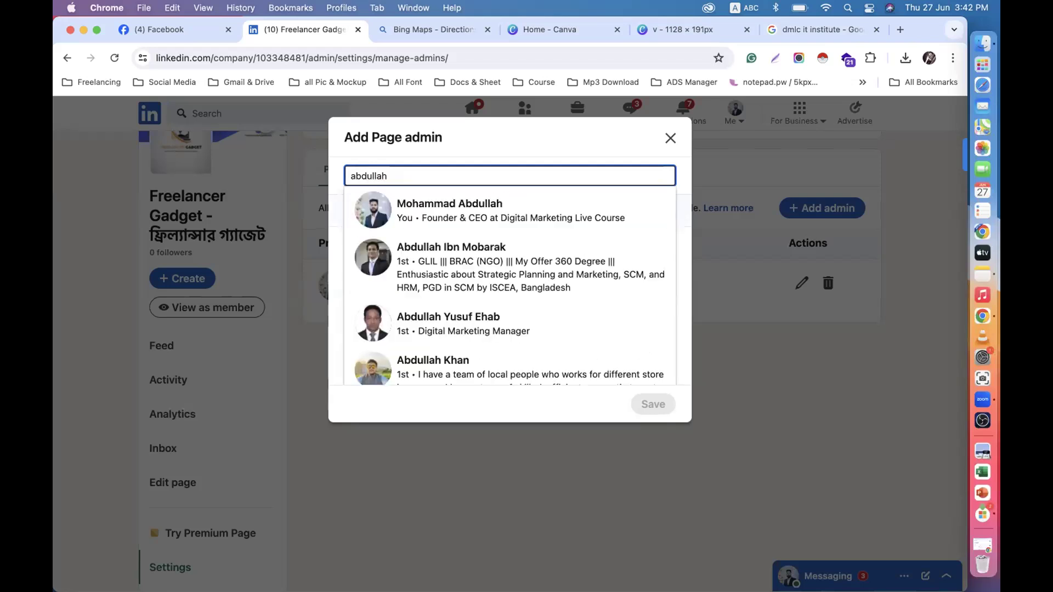
{"action": "key", "text": "Right"}
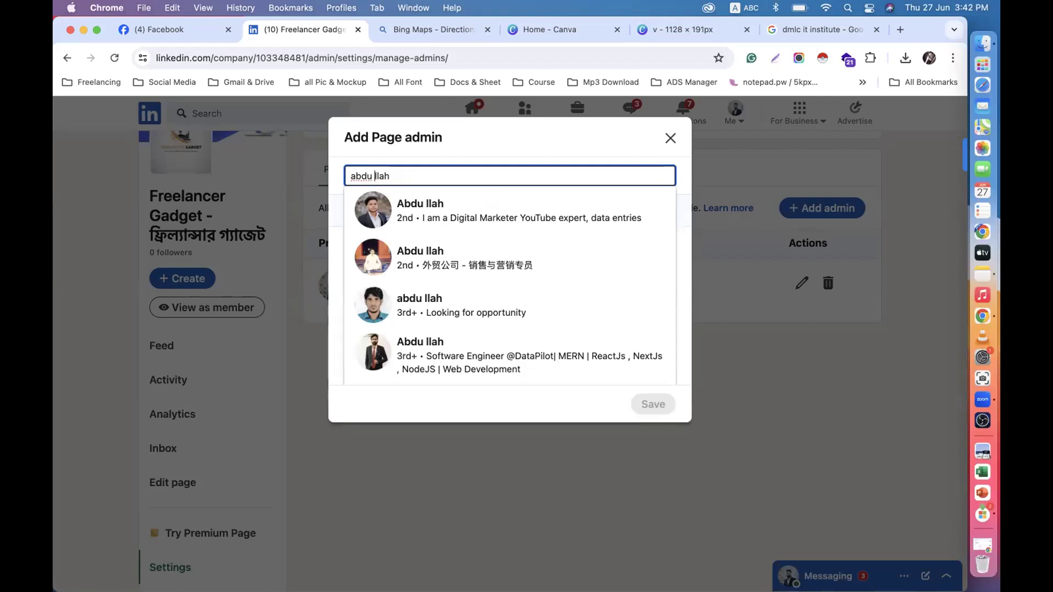
{"action": "scroll", "coordinate": [486, 282], "scroll_direction": "down", "scroll_amount": 10}
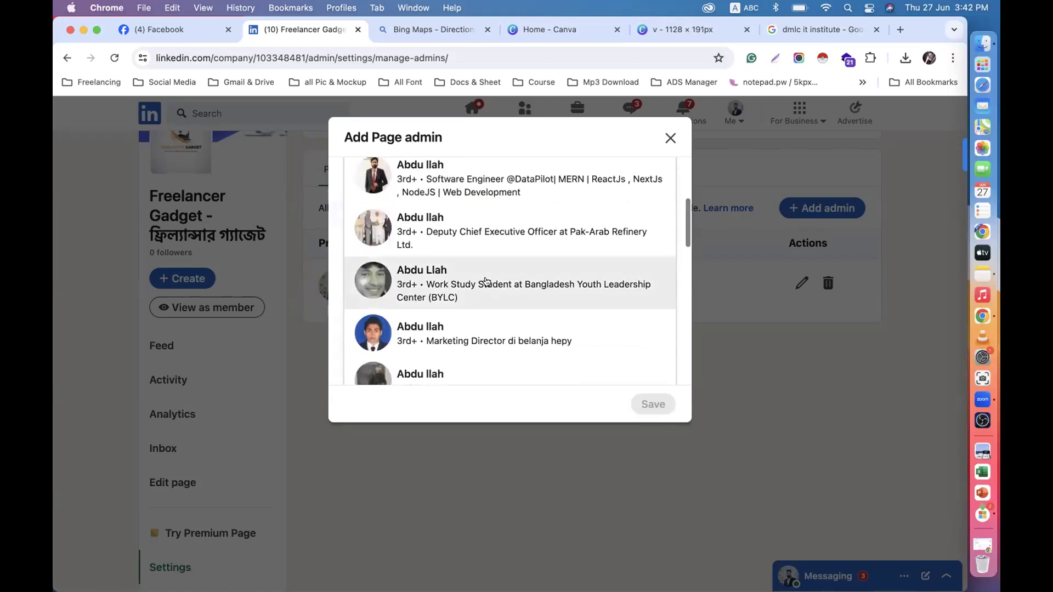
{"action": "scroll", "coordinate": [487, 282], "scroll_direction": "down", "scroll_amount": 10}
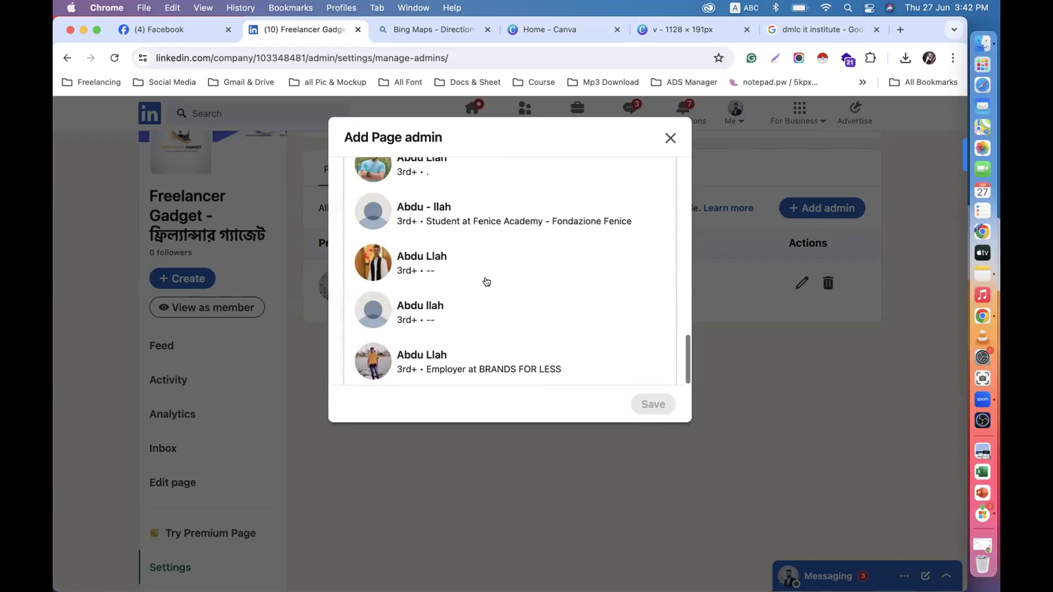
{"action": "scroll", "coordinate": [486, 282], "scroll_direction": "up", "scroll_amount": 15}
{"action": "left_click", "coordinate": [426, 204]}
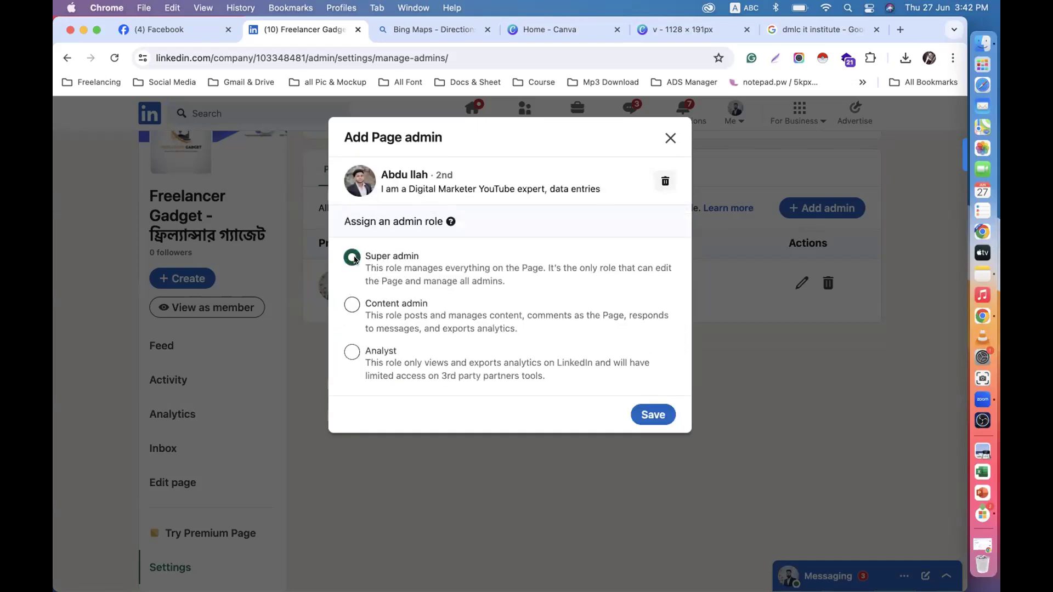
{"action": "left_click", "coordinate": [640, 413]}
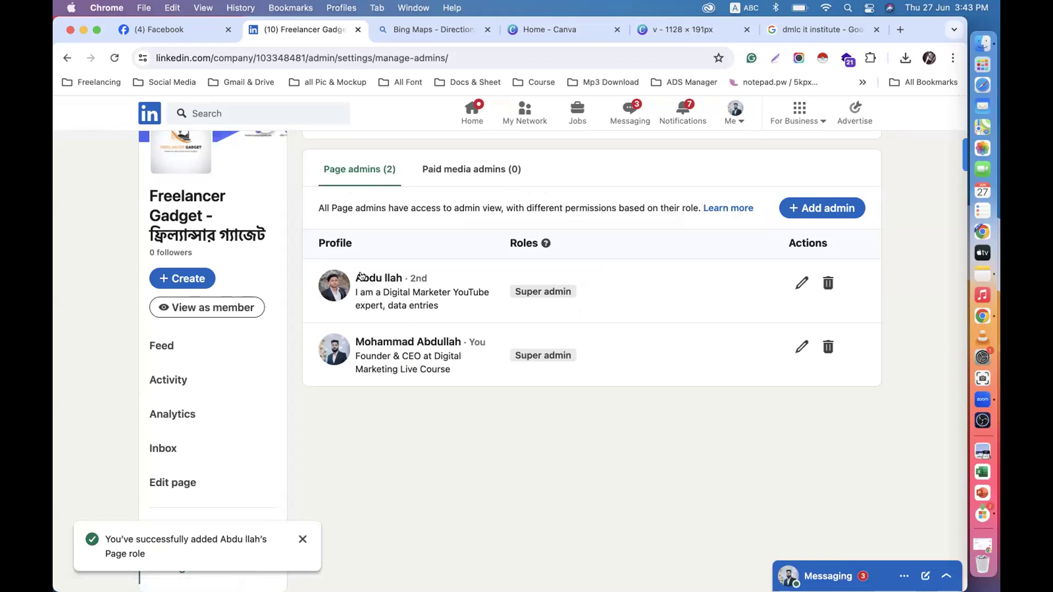
Go to the LinkedIn home feed and look through the complete list of managed pages for Freelancer Gadget.
{"action": "left_click", "coordinate": [148, 118]}
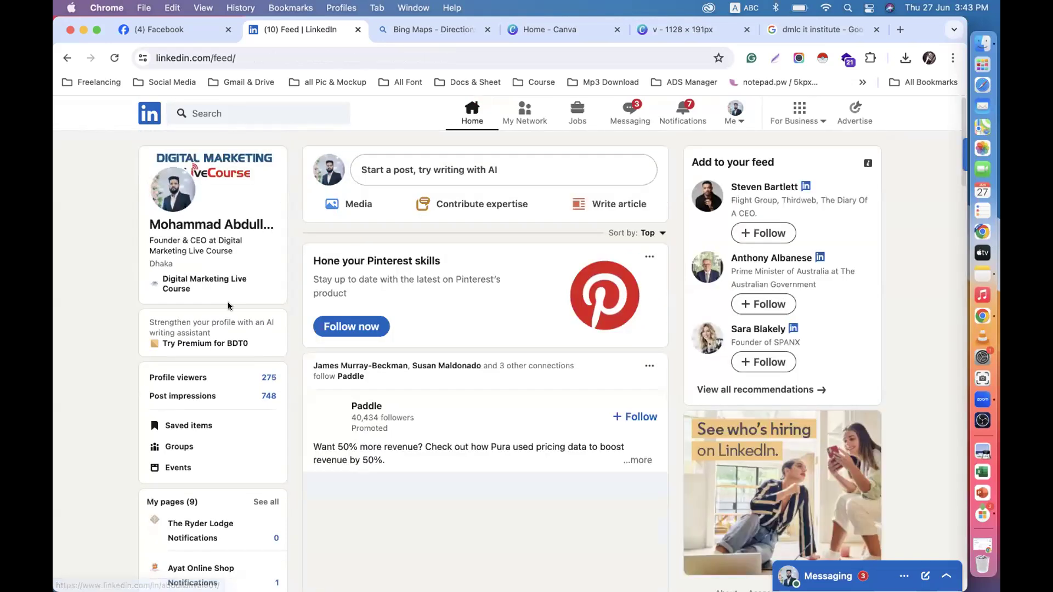
{"action": "scroll", "coordinate": [228, 301], "scroll_direction": "down", "scroll_amount": 6}
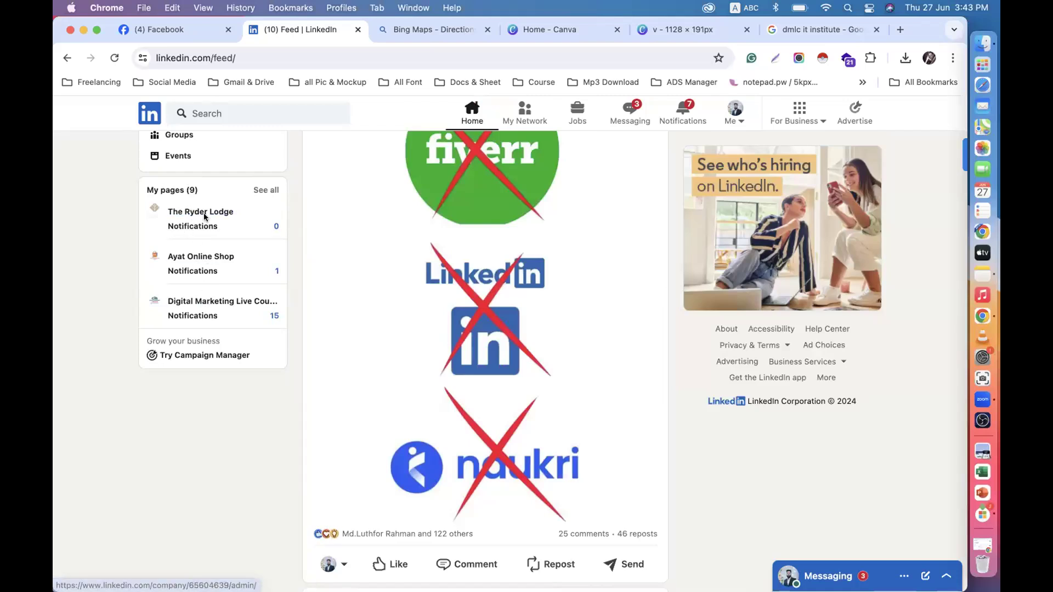
{"action": "left_click", "coordinate": [267, 190]}
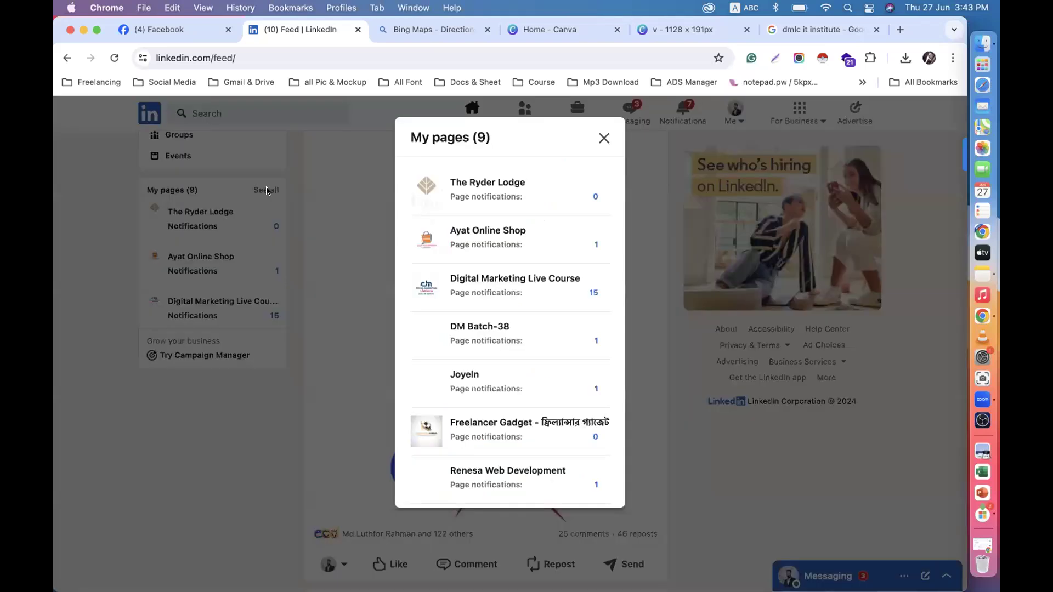
{"action": "scroll", "coordinate": [469, 314], "scroll_direction": "down", "scroll_amount": 3}
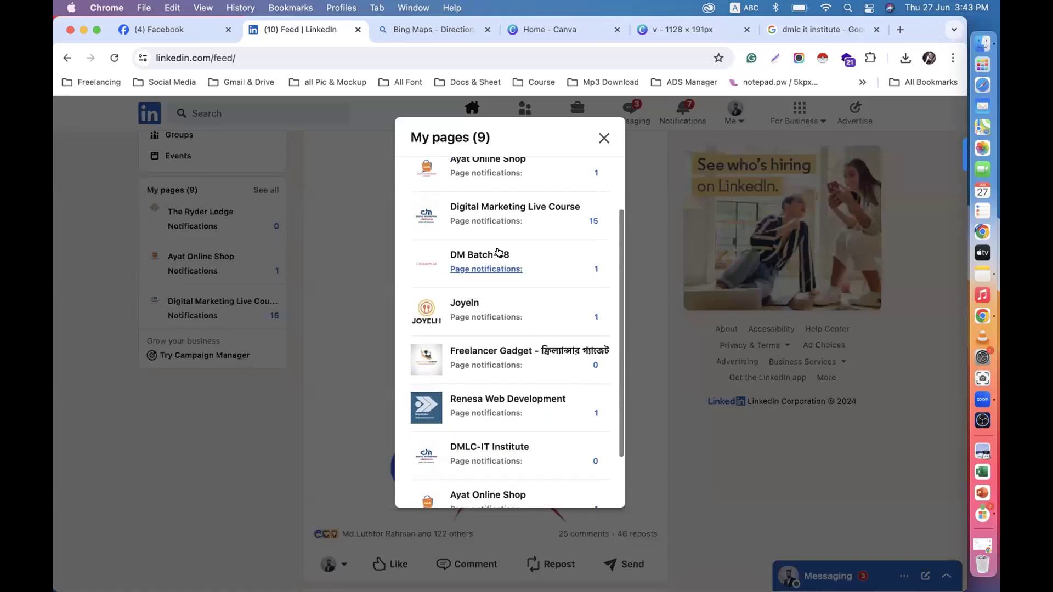
{"action": "scroll", "coordinate": [490, 324], "scroll_direction": "down", "scroll_amount": 2}
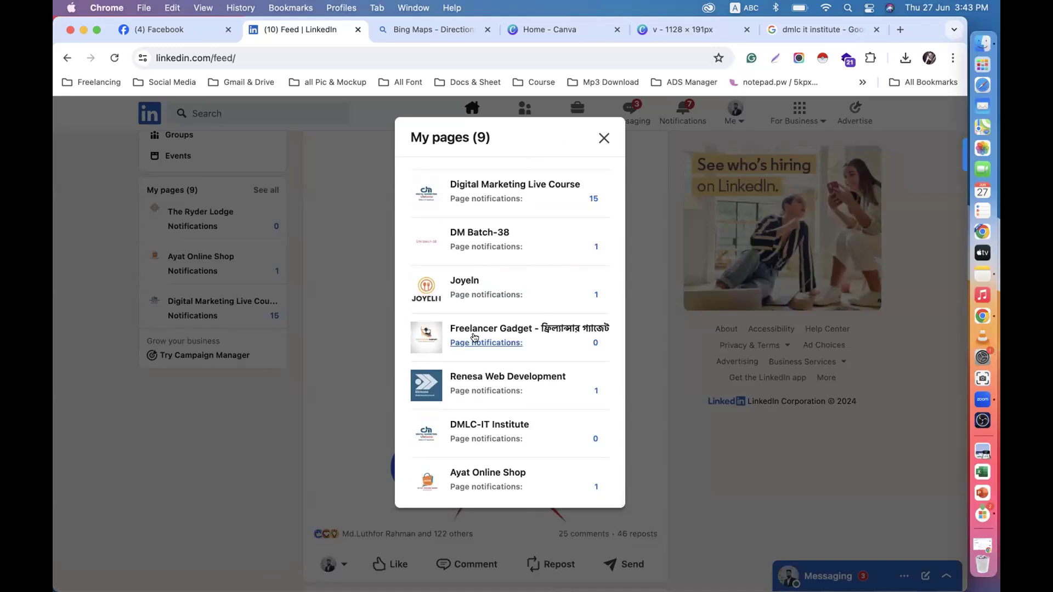
{"action": "left_click", "coordinate": [604, 138]}
{"action": "scroll", "coordinate": [294, 278], "scroll_direction": "up", "scroll_amount": 5}
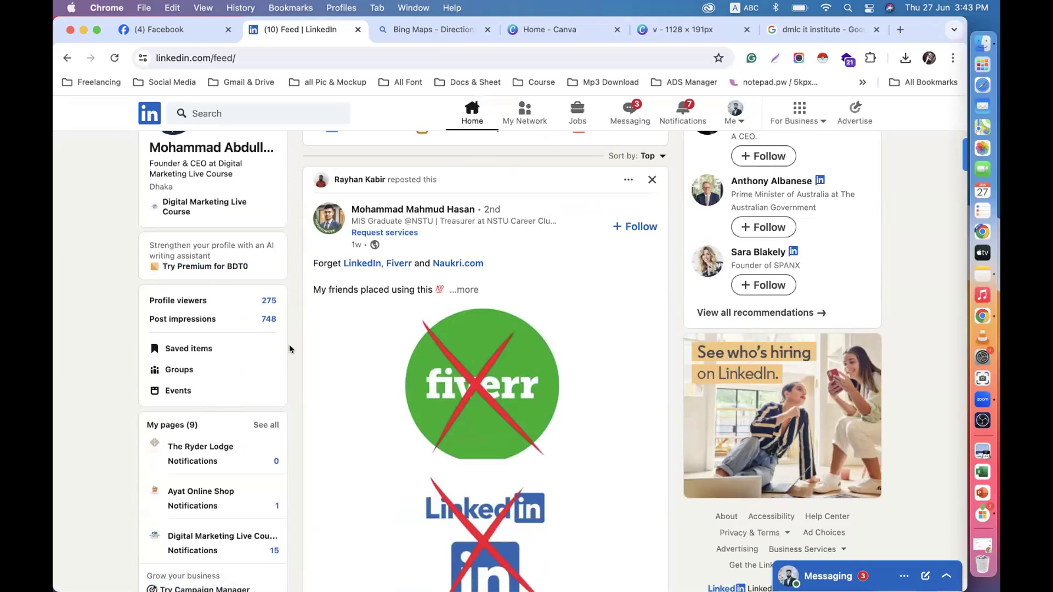
{"action": "scroll", "coordinate": [290, 349], "scroll_direction": "up", "scroll_amount": 2}
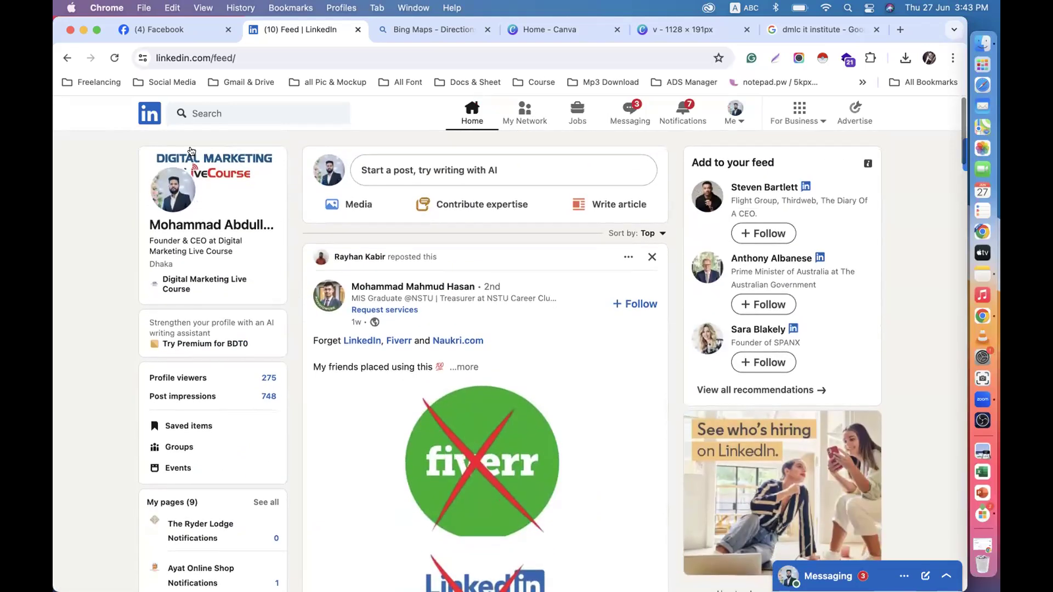
Reload the home feed, reopen the complete list of managed pages and go to the Digital Marketing Live Course page.
{"action": "left_click", "coordinate": [150, 117]}
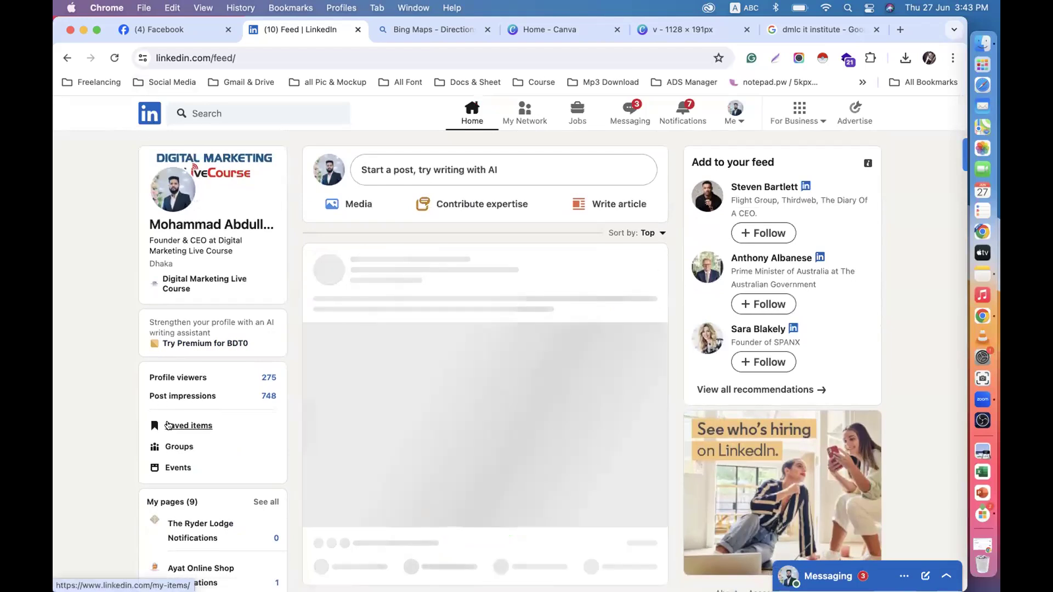
{"action": "scroll", "coordinate": [193, 380], "scroll_direction": "down", "scroll_amount": 3}
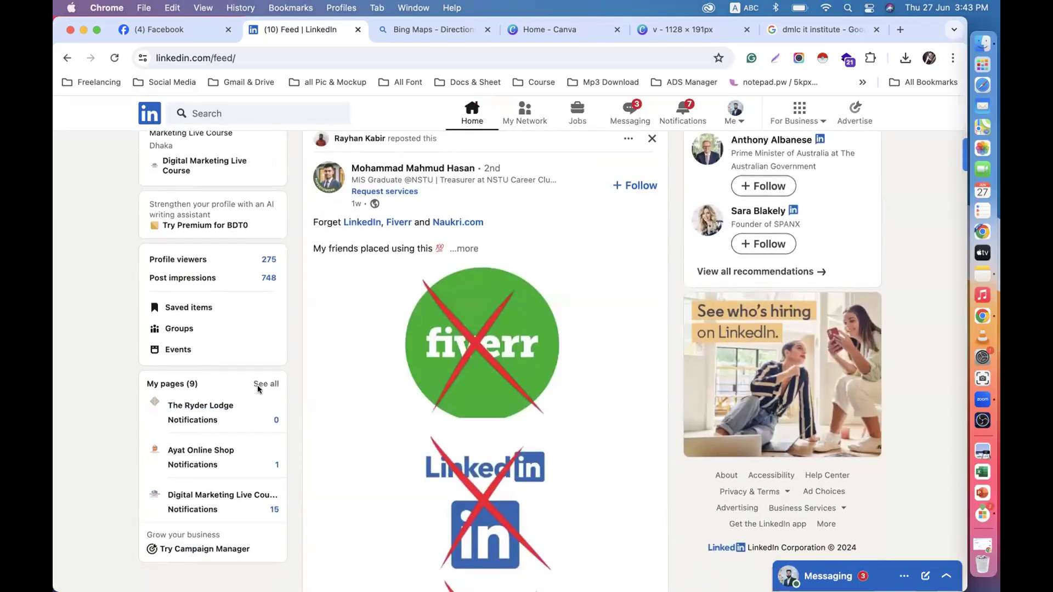
{"action": "left_click", "coordinate": [263, 384]}
{"action": "scroll", "coordinate": [507, 346], "scroll_direction": "down", "scroll_amount": 3}
{"action": "scroll", "coordinate": [507, 346], "scroll_direction": "up", "scroll_amount": 3}
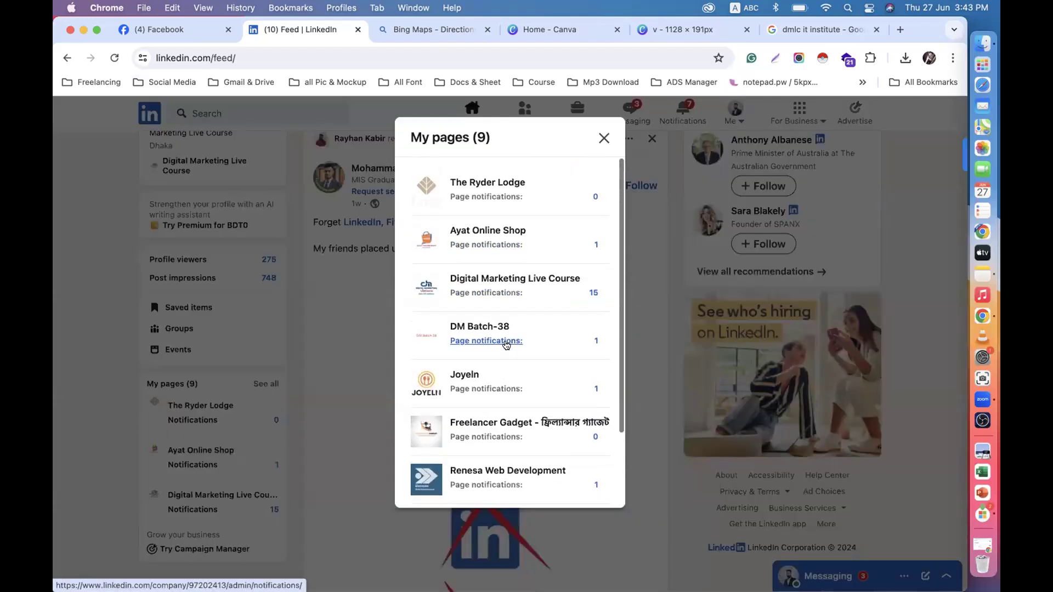
{"action": "left_click", "coordinate": [514, 279]}
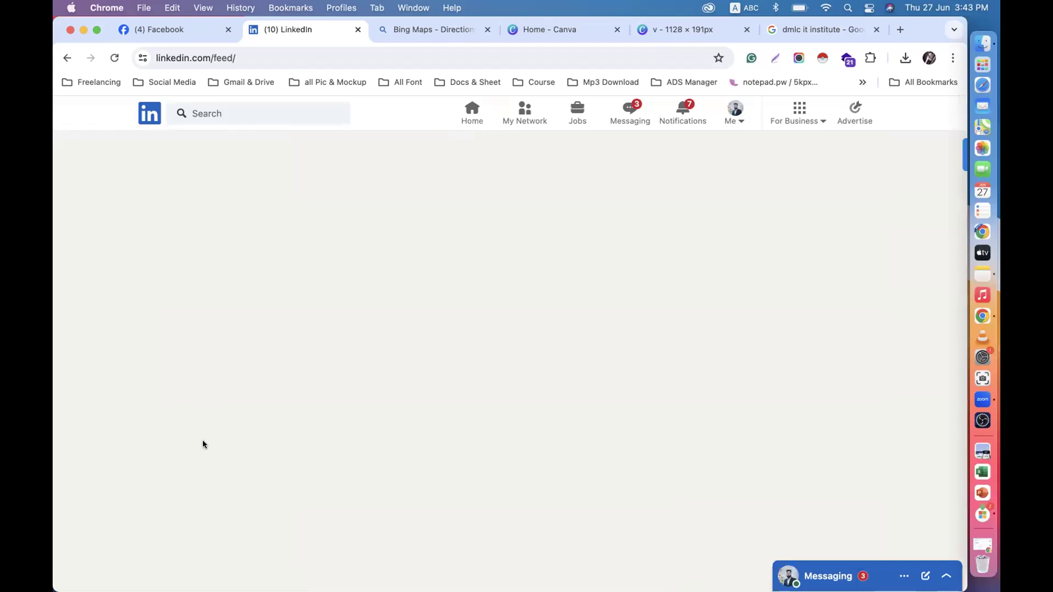
Open admin management in the Digital Marketing Live Course page's settings and examine its business managers and page admins.
{"action": "scroll", "coordinate": [202, 440], "scroll_direction": "down", "scroll_amount": 4}
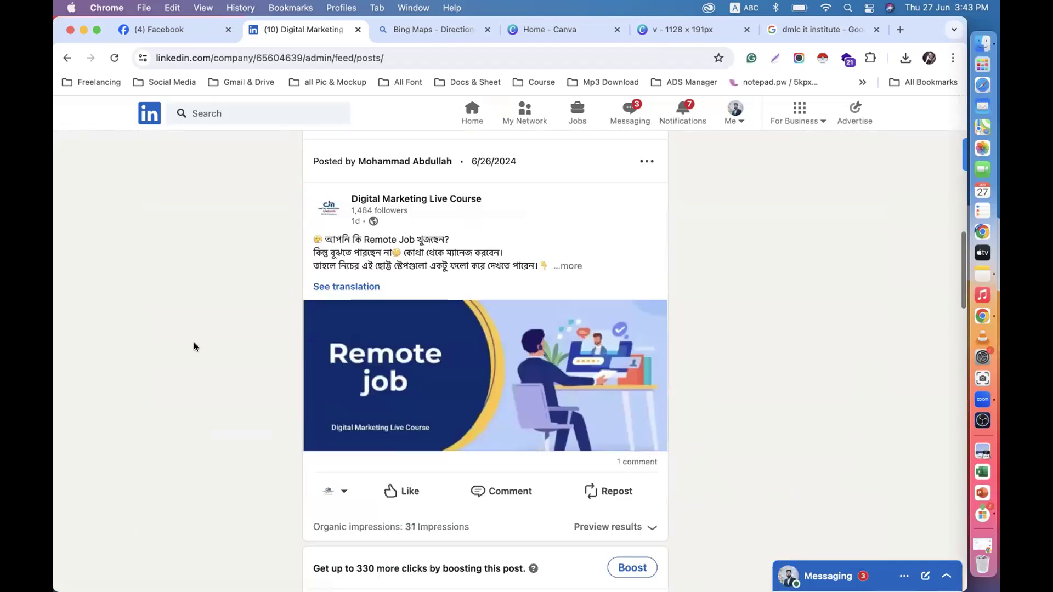
{"action": "scroll", "coordinate": [194, 344], "scroll_direction": "down", "scroll_amount": 5}
{"action": "scroll", "coordinate": [193, 342], "scroll_direction": "up", "scroll_amount": 1}
{"action": "left_click", "coordinate": [174, 318]}
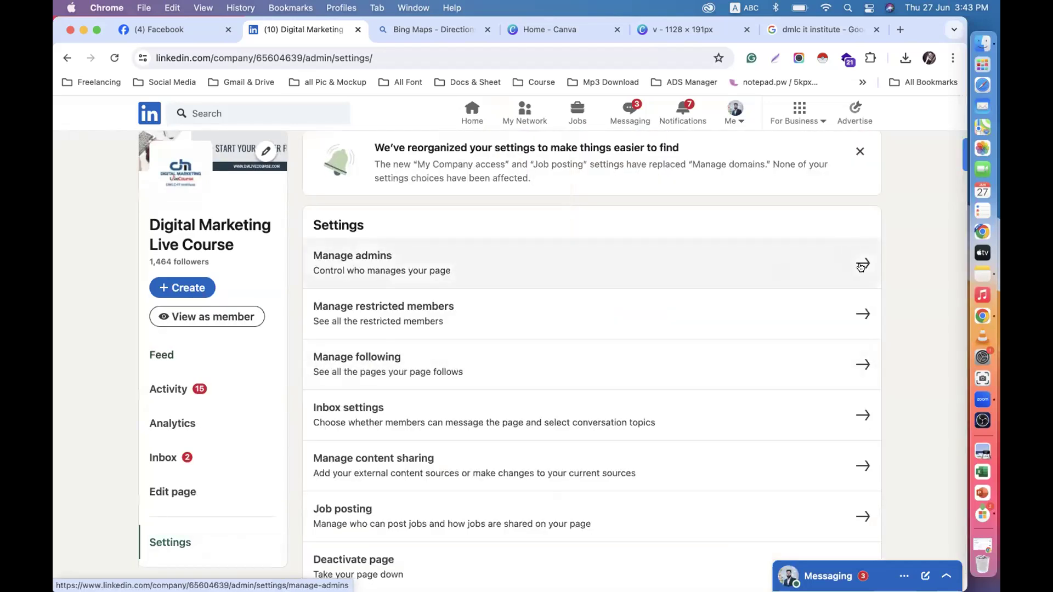
{"action": "left_click", "coordinate": [861, 266]}
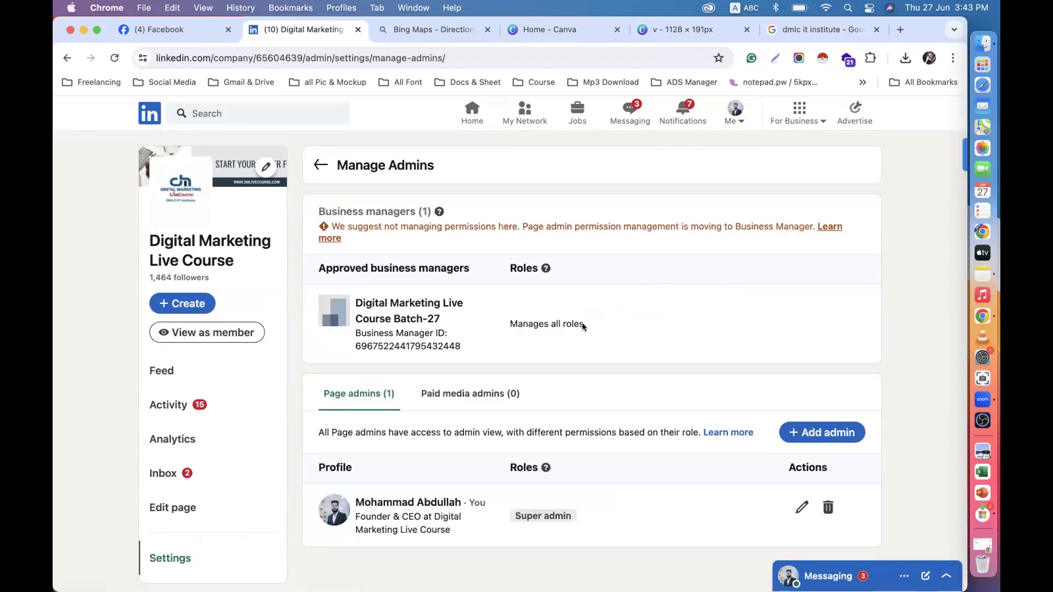
{"action": "scroll", "coordinate": [582, 324], "scroll_direction": "down", "scroll_amount": 1}
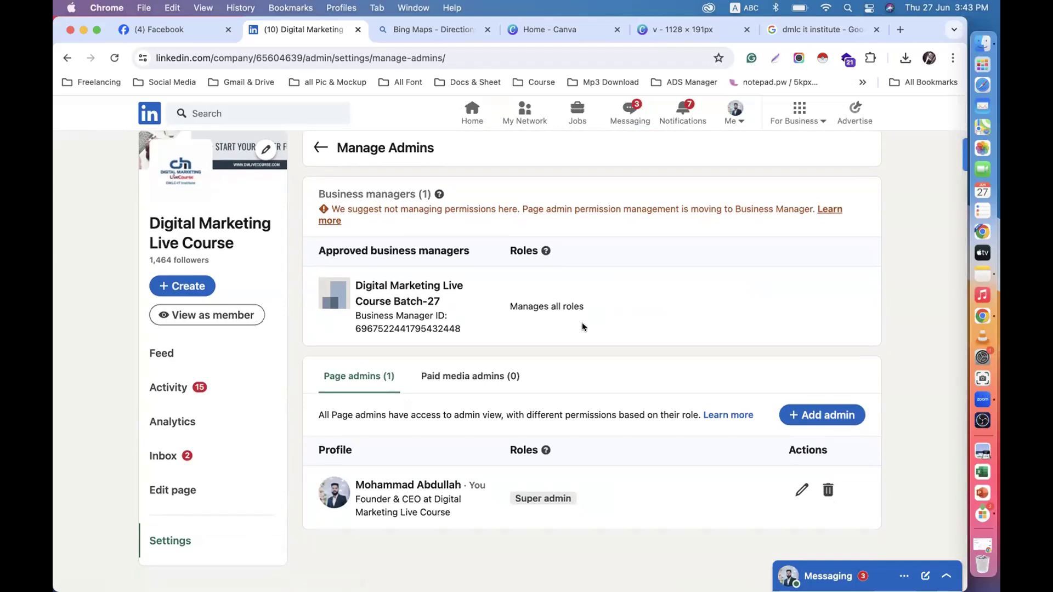
Return to the LinkedIn home feed, open the complete list of managed pages and go to the Freelancer Gadget page.
{"action": "scroll", "coordinate": [579, 330], "scroll_direction": "up", "scroll_amount": 1}
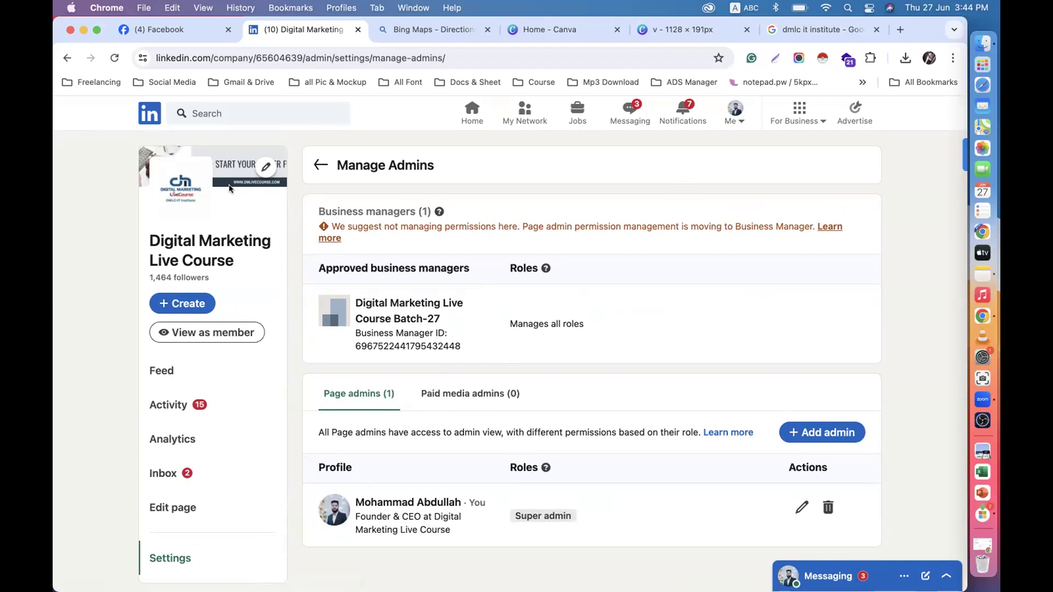
{"action": "left_click", "coordinate": [149, 113]}
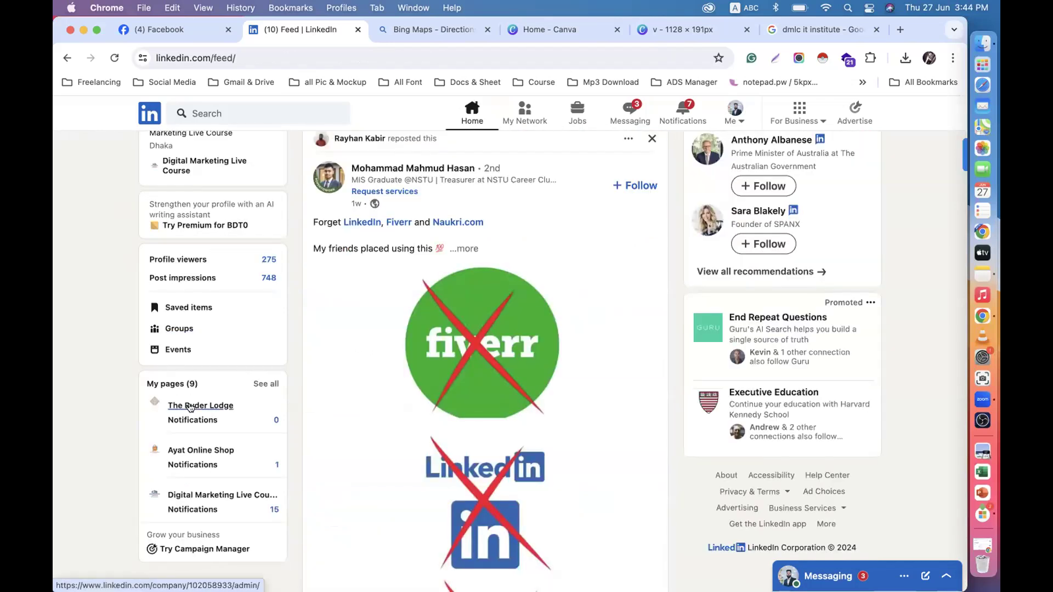
{"action": "scroll", "coordinate": [190, 407], "scroll_direction": "down", "scroll_amount": 3}
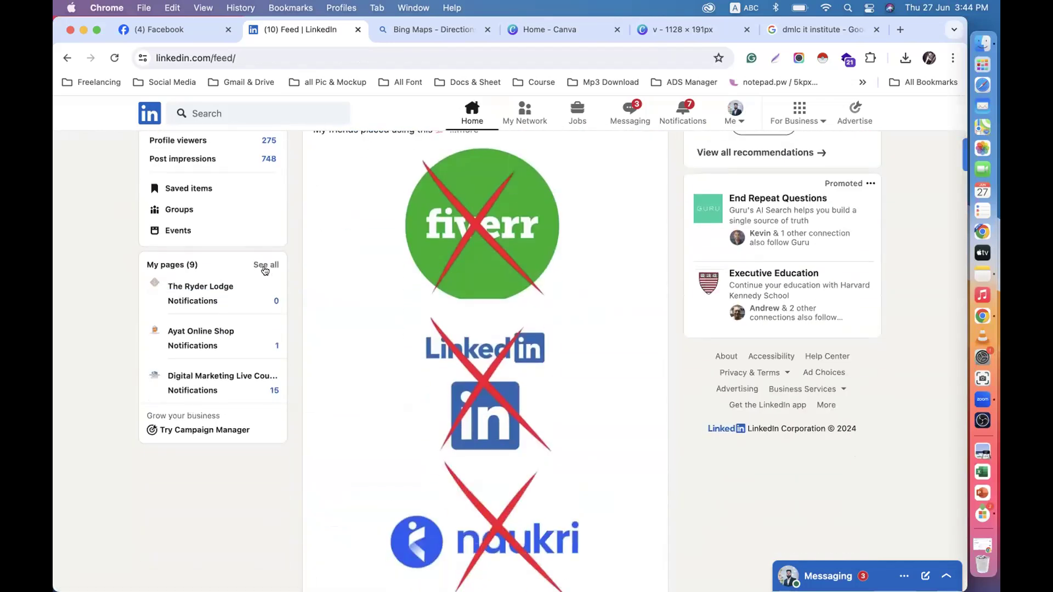
{"action": "left_click", "coordinate": [265, 270]}
{"action": "scroll", "coordinate": [501, 291], "scroll_direction": "down", "scroll_amount": 2}
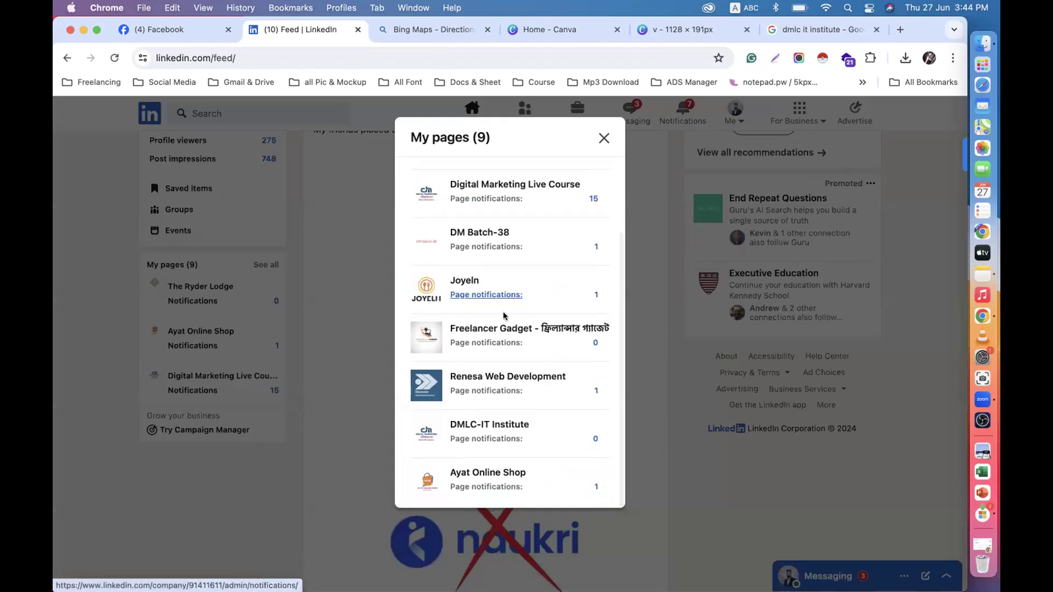
{"action": "left_click", "coordinate": [505, 329]}
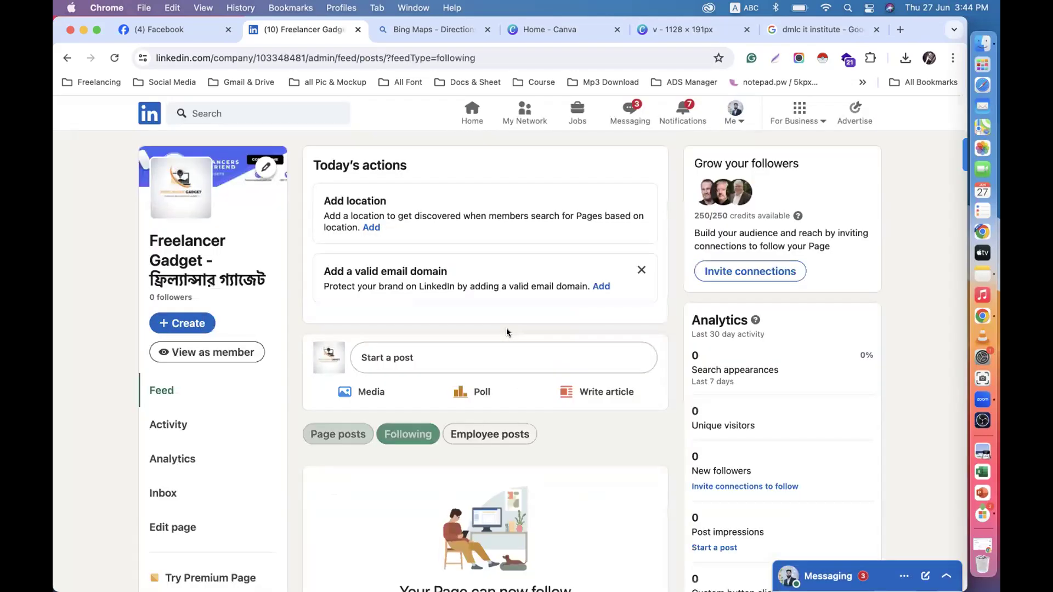
Open admin management in the Freelancer Gadget page's settings and remove the digital marketer and YouTube expert as page admin.
{"action": "scroll", "coordinate": [277, 414], "scroll_direction": "down", "scroll_amount": 4}
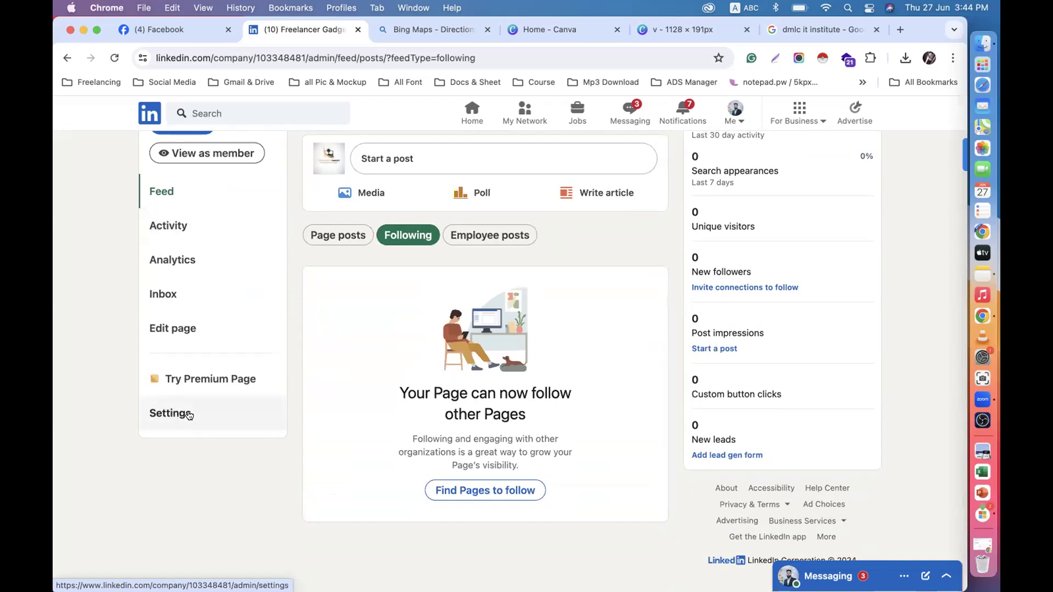
{"action": "left_click", "coordinate": [189, 415]}
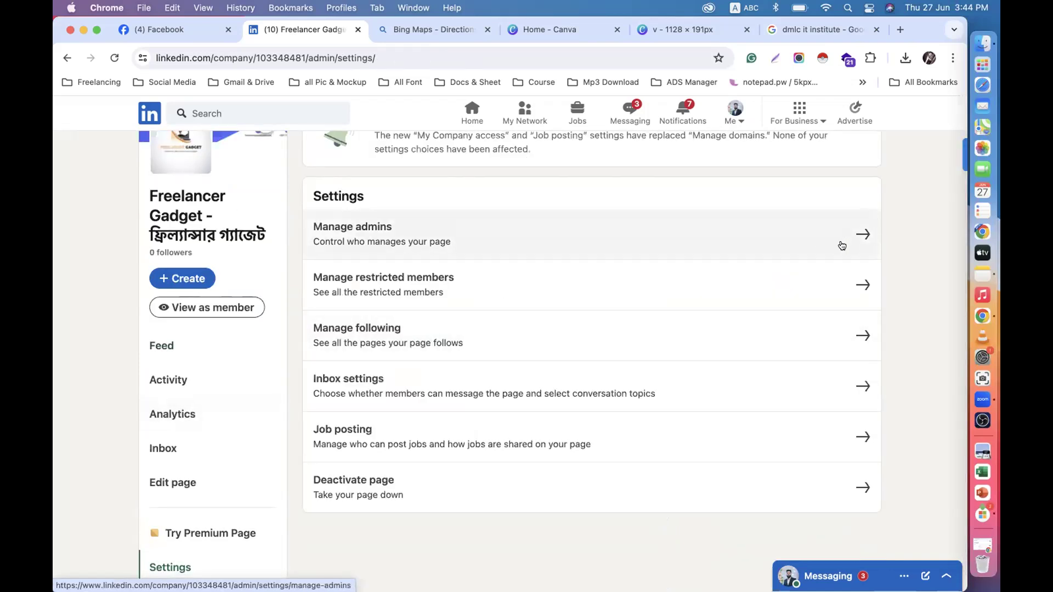
{"action": "left_click", "coordinate": [861, 231]}
{"action": "left_click", "coordinate": [828, 282]}
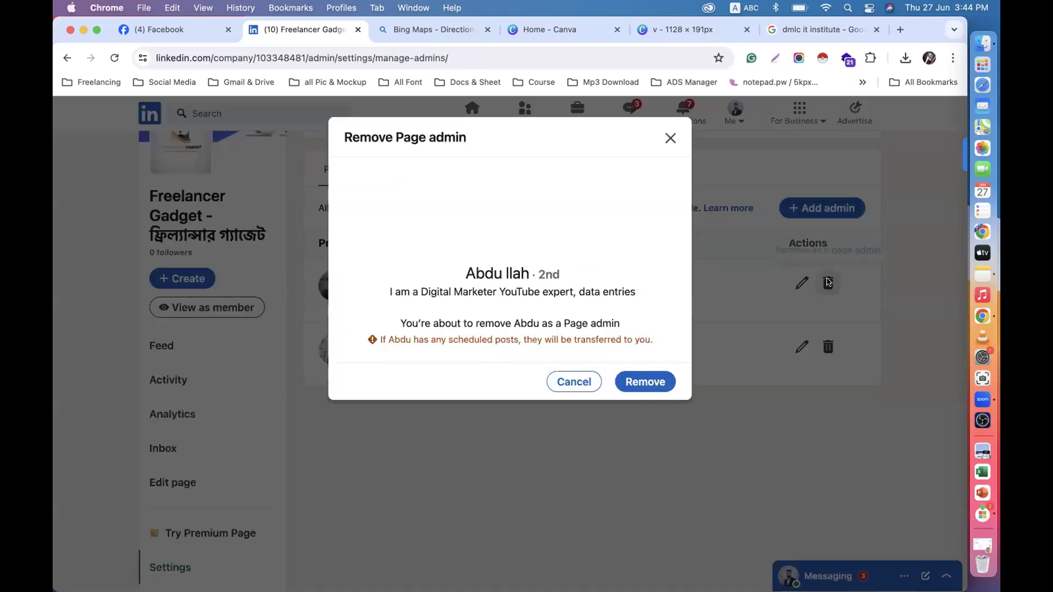
{"action": "left_click", "coordinate": [636, 381]}
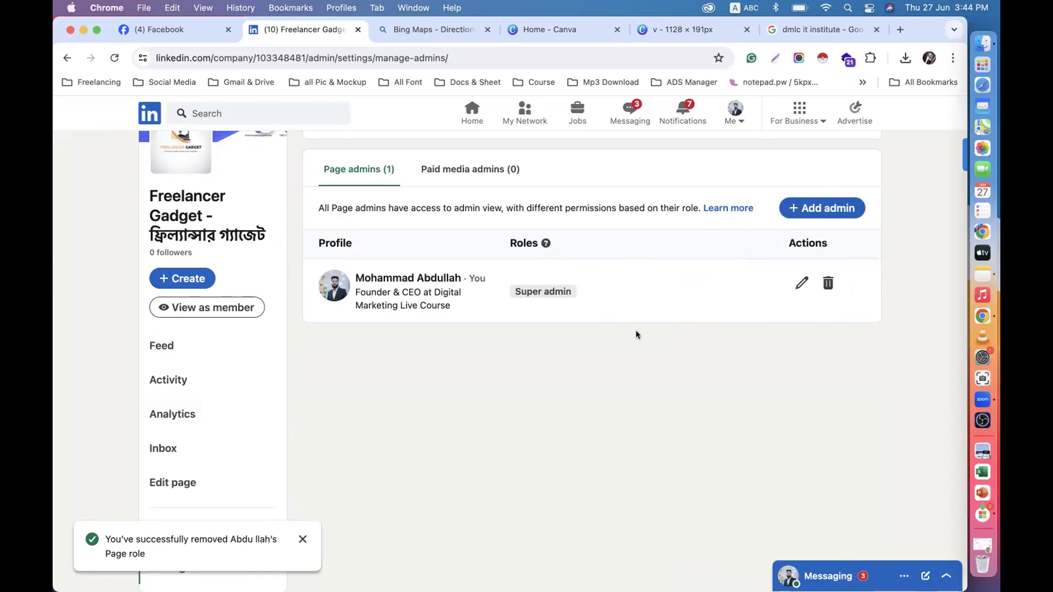
View the page's paid media admins and dismiss the admin removal notice.
{"action": "left_click", "coordinate": [476, 173]}
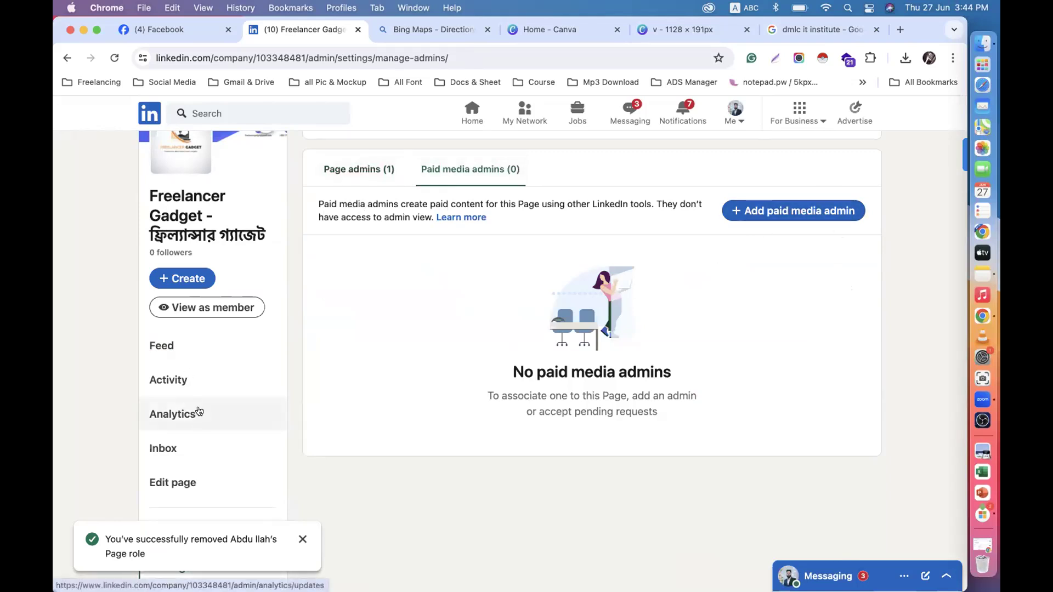
{"action": "scroll", "coordinate": [199, 414], "scroll_direction": "down", "scroll_amount": 1}
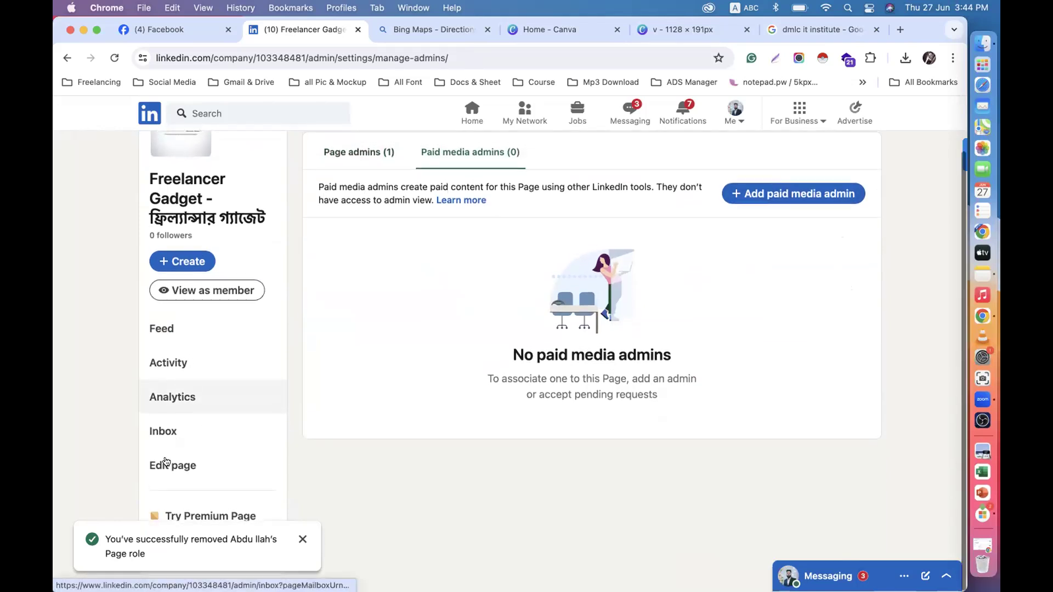
{"action": "left_click", "coordinate": [300, 537]}
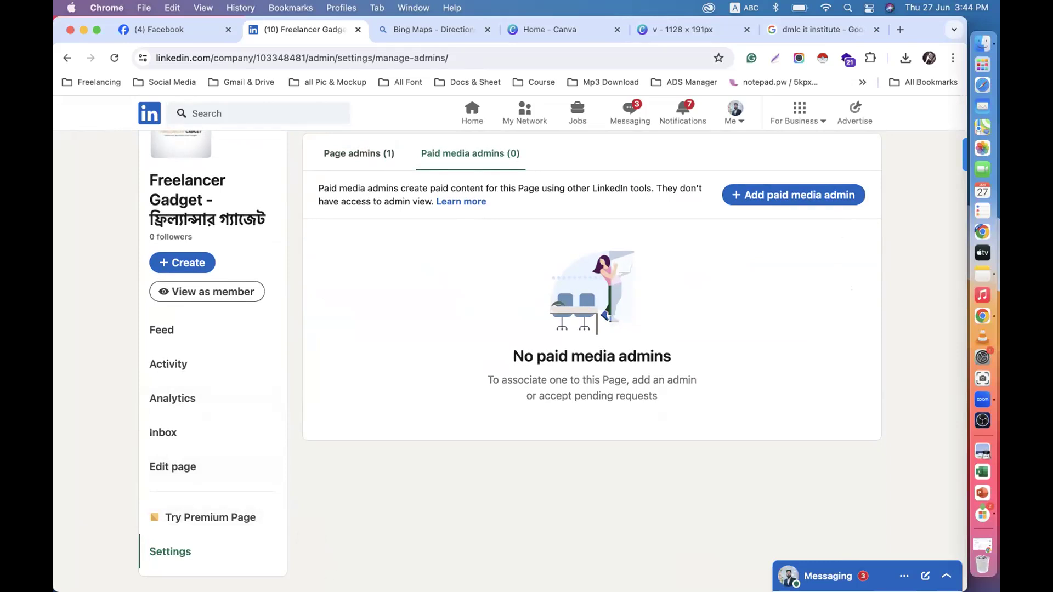
Review the page deactivation dialog in the page settings, tick its confirmation and leave without deactivating the page.
{"action": "left_click", "coordinate": [184, 552]}
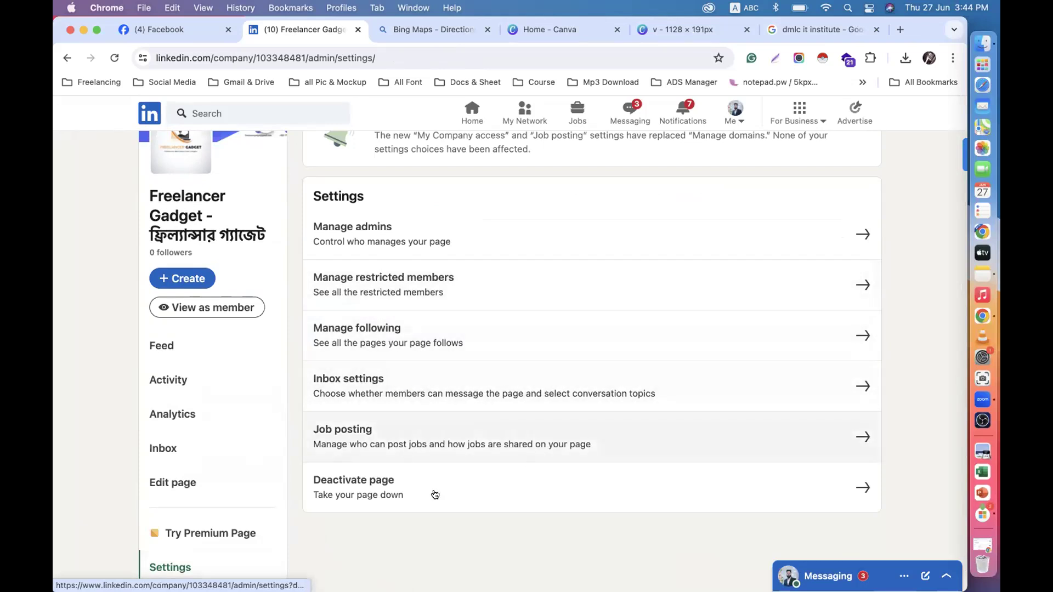
{"action": "left_click", "coordinate": [400, 494]}
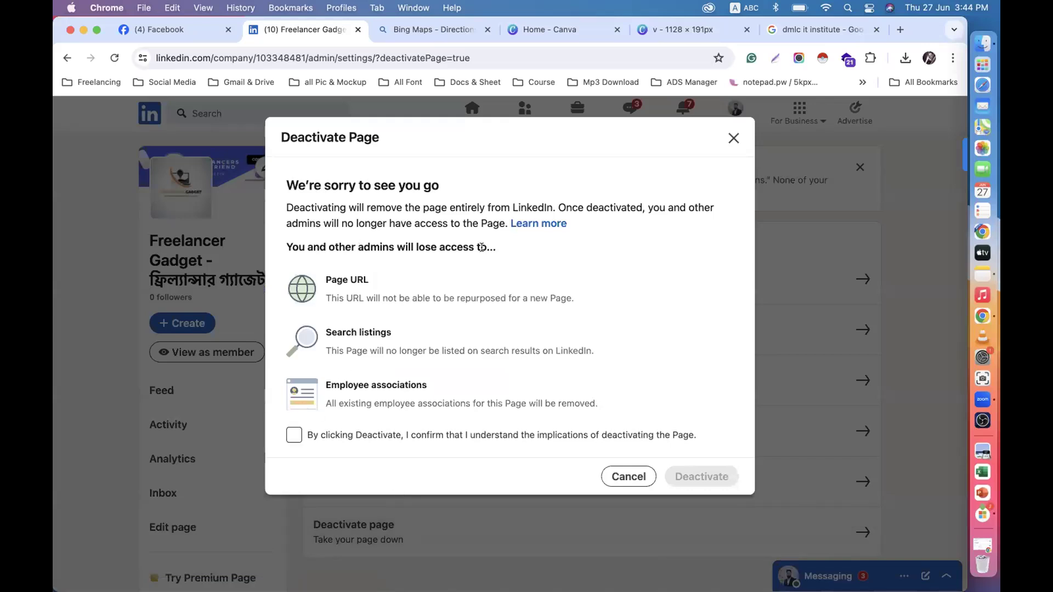
{"action": "left_click", "coordinate": [732, 138]}
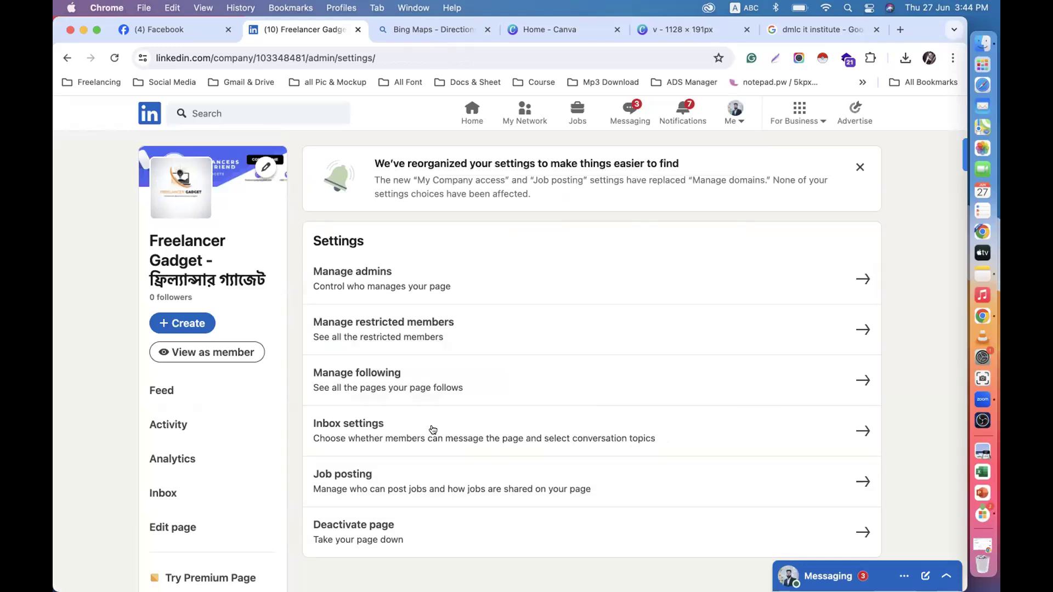
{"action": "left_click", "coordinate": [317, 528]}
{"action": "left_click", "coordinate": [625, 436]}
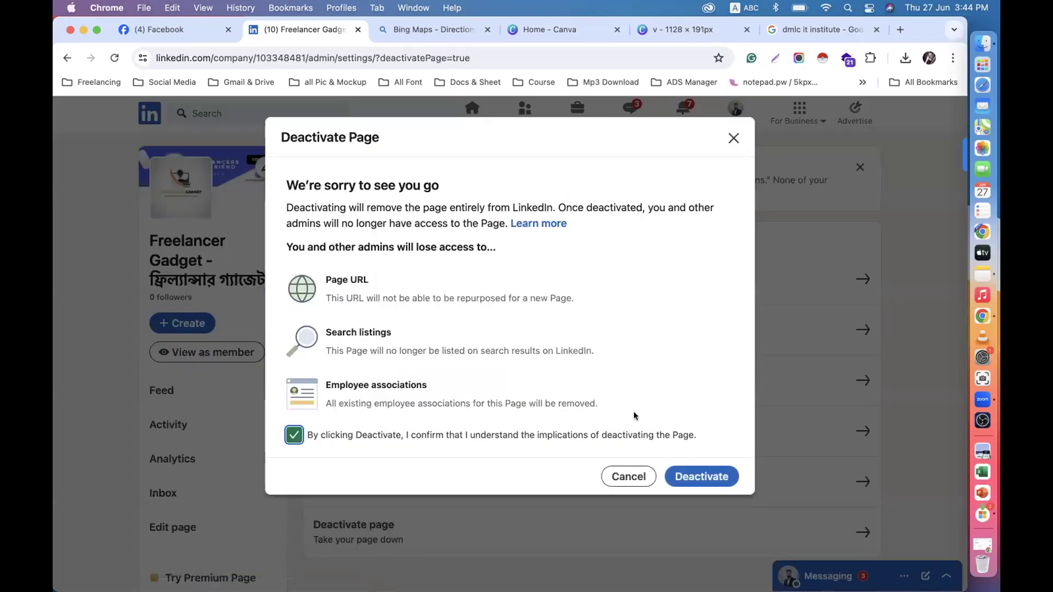
{"action": "left_click", "coordinate": [733, 139]}
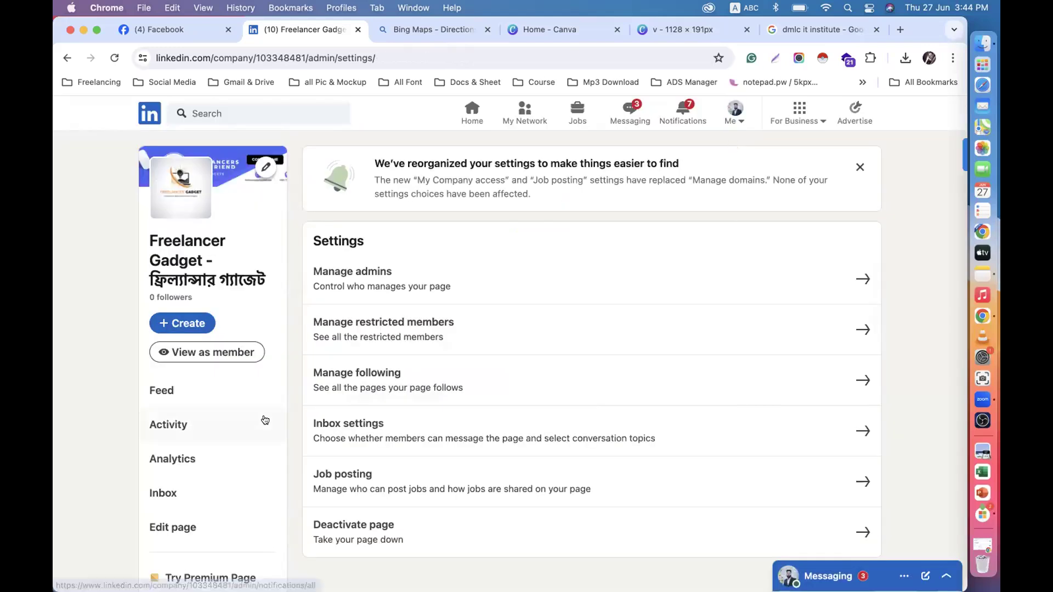
Go to the Freelancer Gadget page's feed and look over its suggested actions, posting area and analytics summary.
{"action": "left_click", "coordinate": [424, 363]}
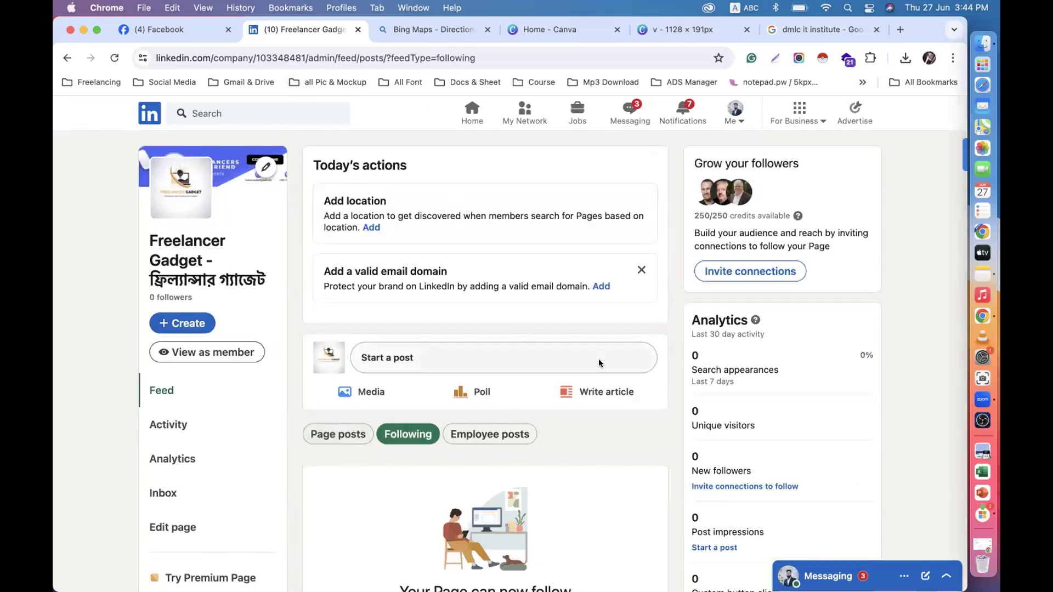
{"action": "scroll", "coordinate": [598, 362], "scroll_direction": "down", "scroll_amount": 4}
{"action": "scroll", "coordinate": [598, 362], "scroll_direction": "up", "scroll_amount": 4}
{"action": "scroll", "coordinate": [598, 359], "scroll_direction": "down", "scroll_amount": 5}
{"action": "scroll", "coordinate": [598, 359], "scroll_direction": "up", "scroll_amount": 5}
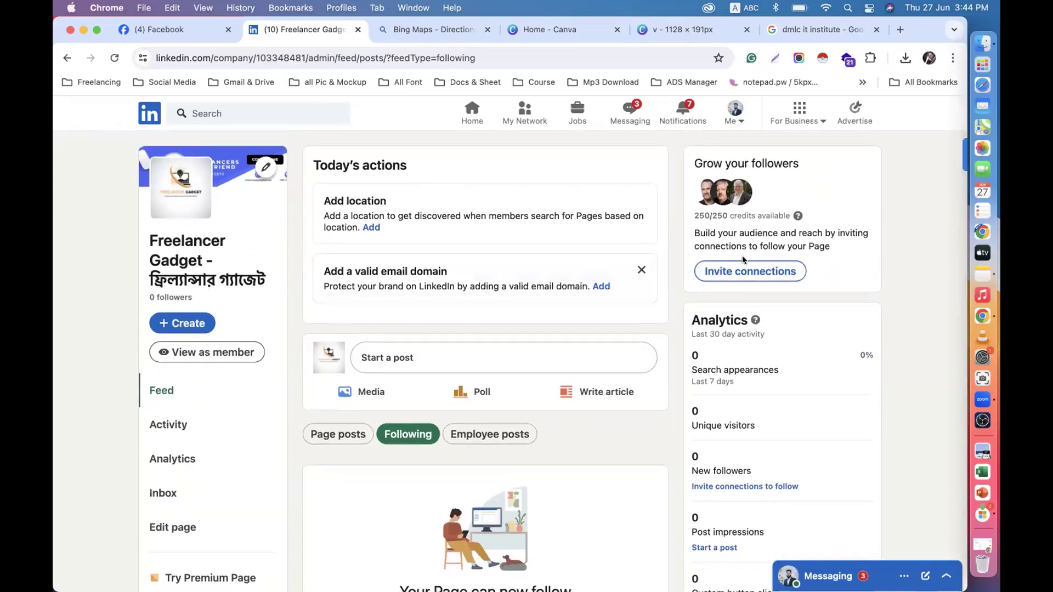
Look through the connections that can be invited to follow the page, and dismiss the suggestion to add a valid email domain.
{"action": "left_click", "coordinate": [743, 274]}
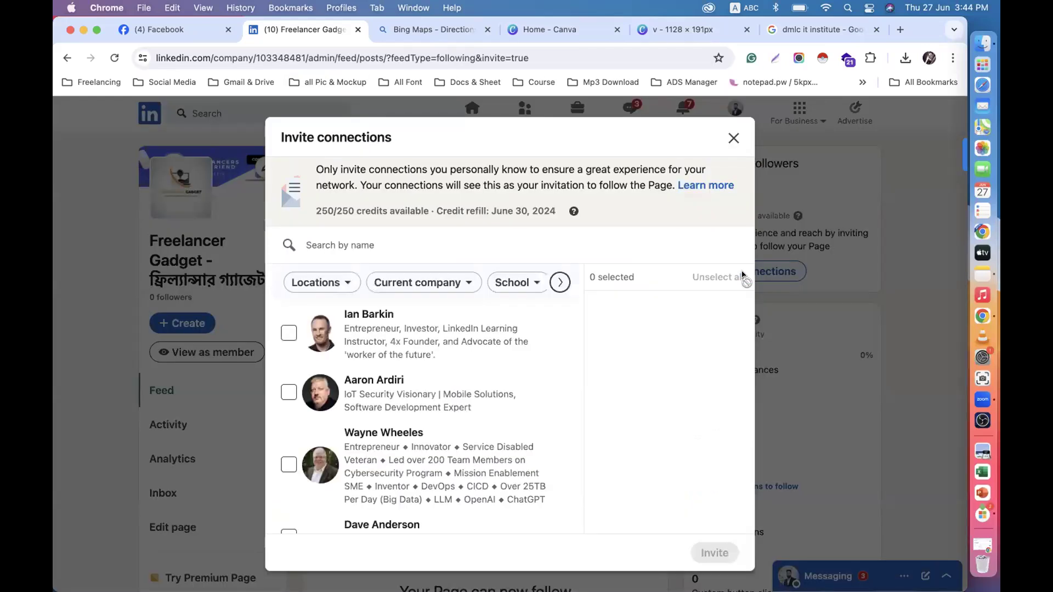
{"action": "scroll", "coordinate": [361, 388], "scroll_direction": "down", "scroll_amount": 10}
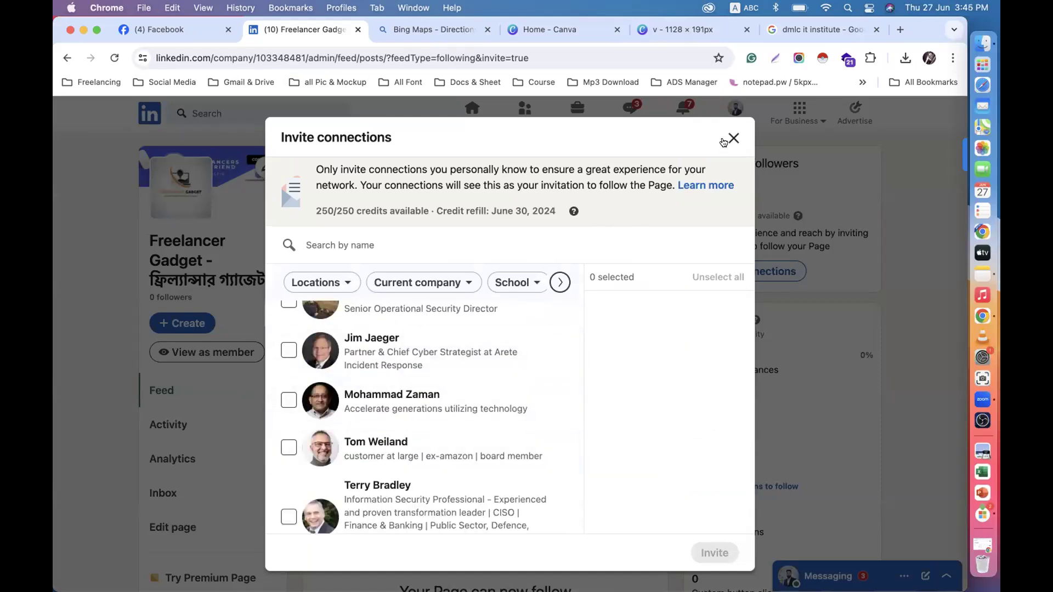
{"action": "left_click", "coordinate": [734, 138]}
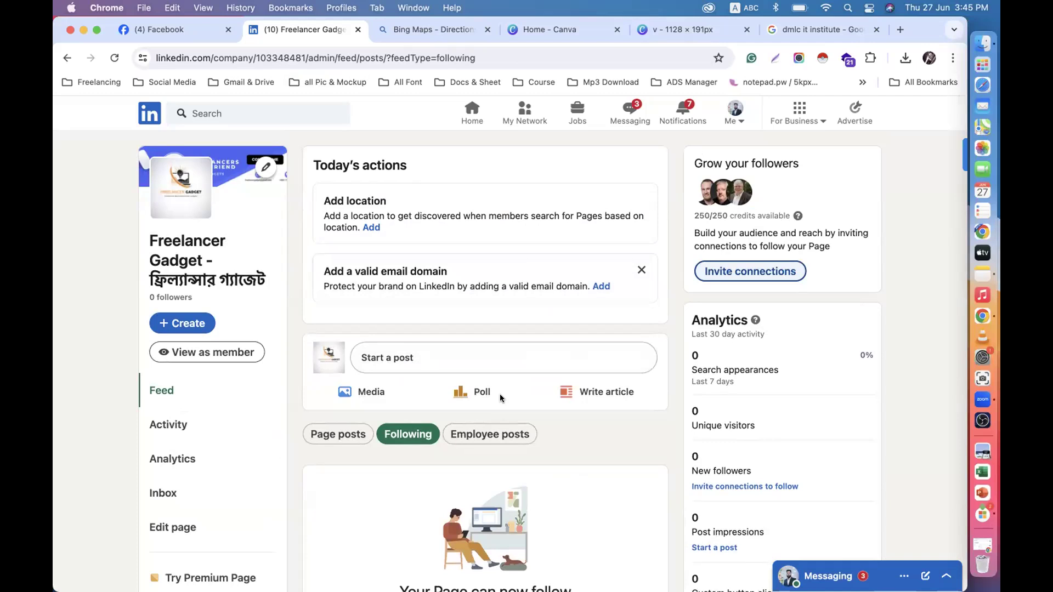
{"action": "left_click", "coordinate": [639, 269]}
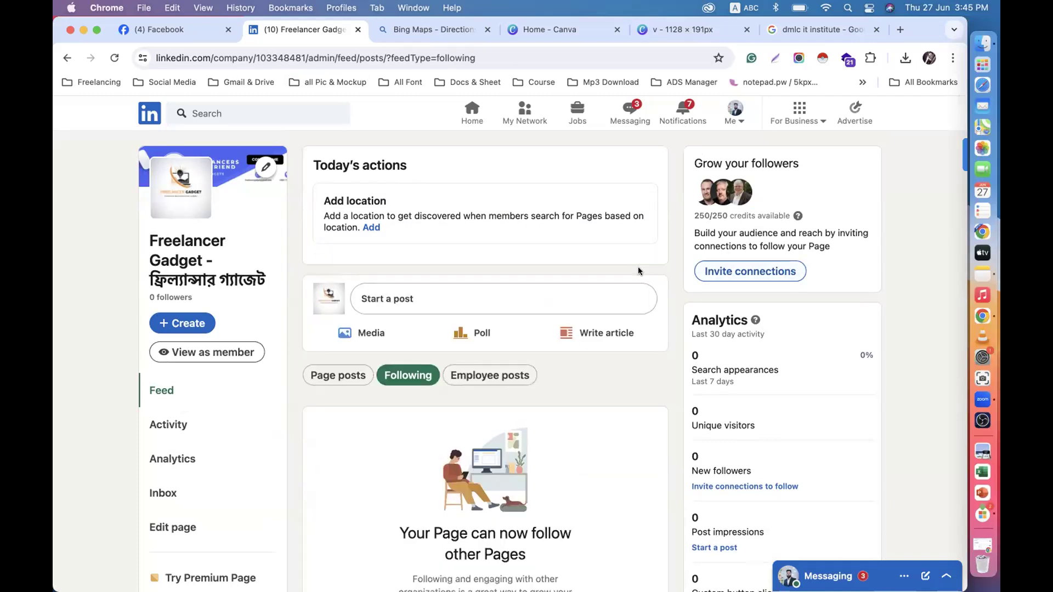
Switch to the Freelancer Gadget Facebook page and save the desk setup photo from the 7 November 2023 post to Downloads.
{"action": "left_click", "coordinate": [165, 30]}
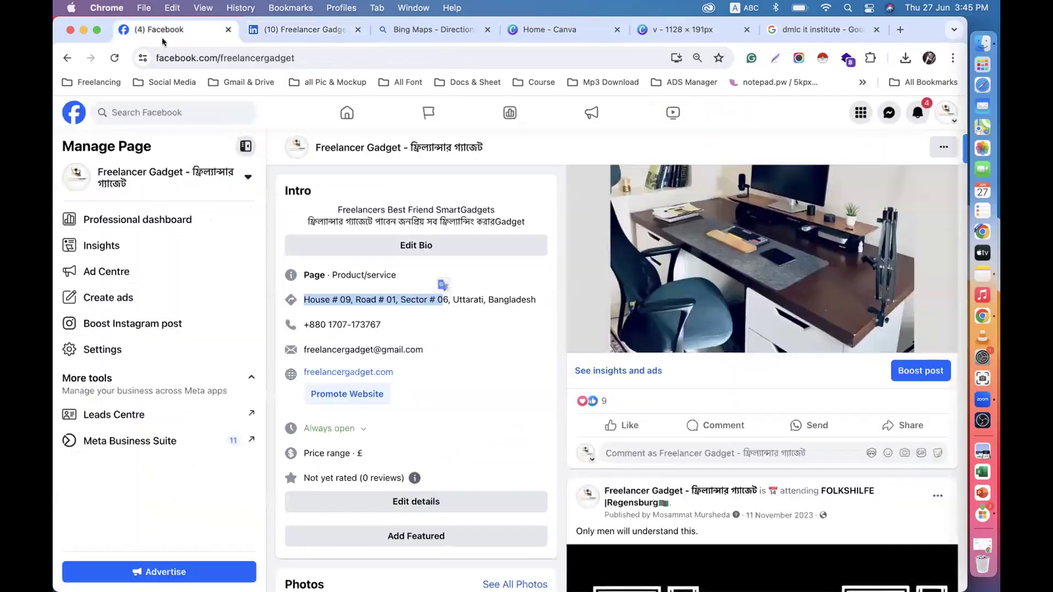
{"action": "scroll", "coordinate": [583, 367], "scroll_direction": "down", "scroll_amount": 15}
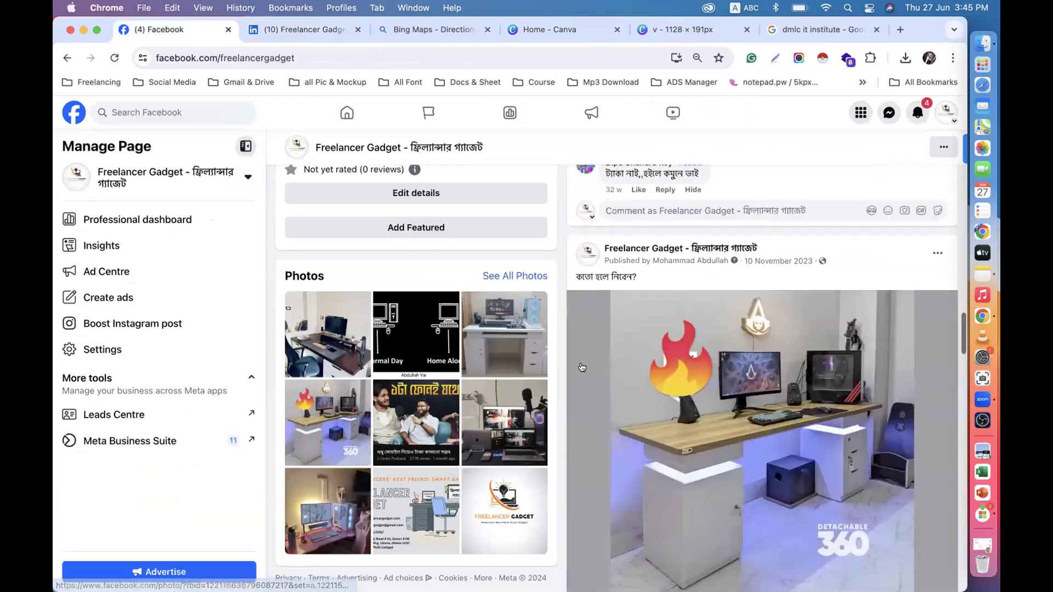
{"action": "scroll", "coordinate": [583, 366], "scroll_direction": "up", "scroll_amount": 8}
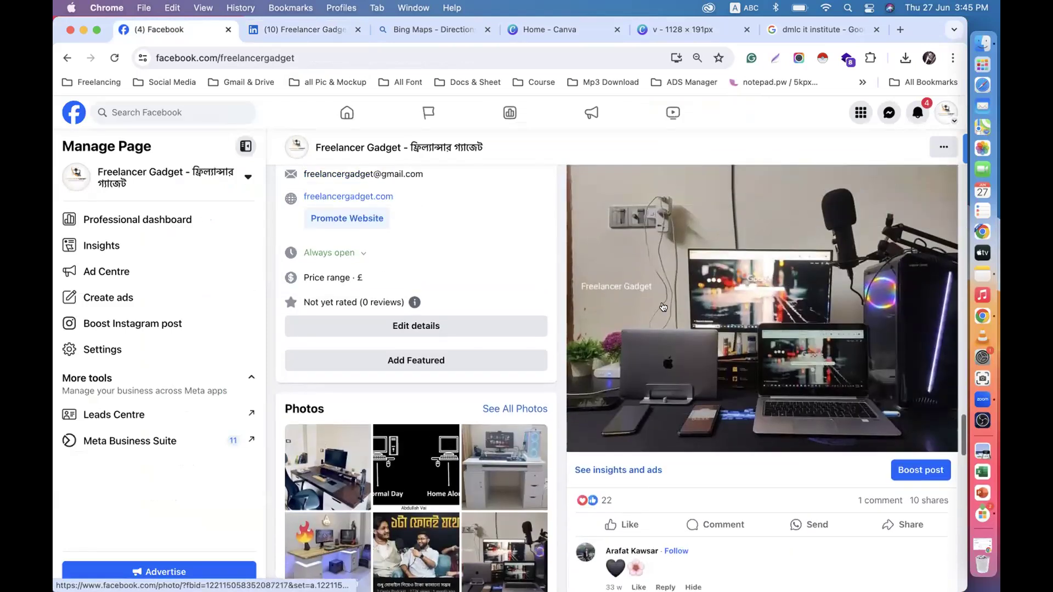
{"action": "left_click", "coordinate": [665, 306]}
{"action": "right_click", "coordinate": [347, 333]}
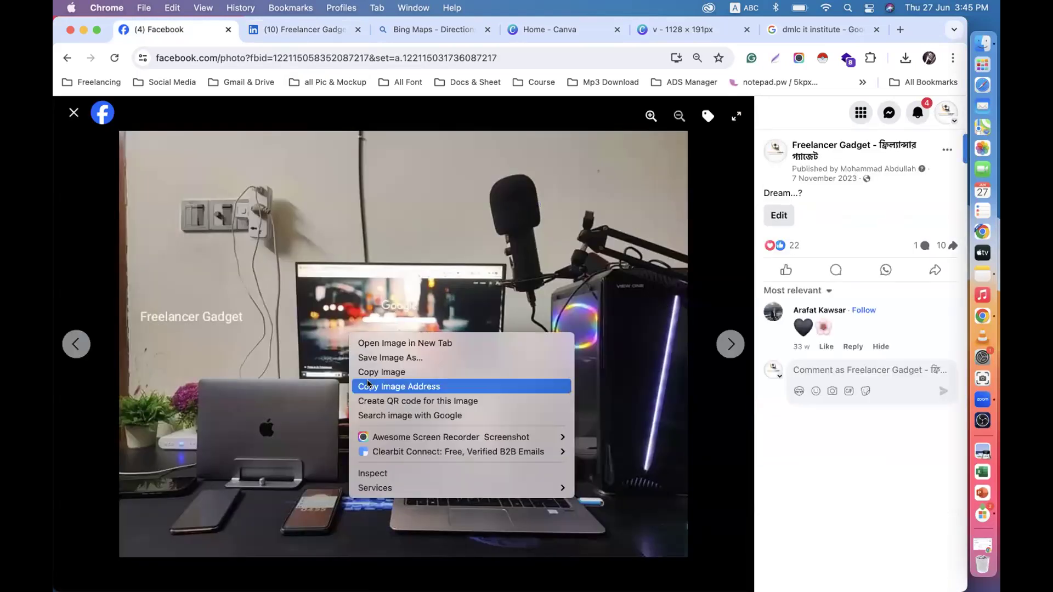
{"action": "left_click", "coordinate": [384, 358]}
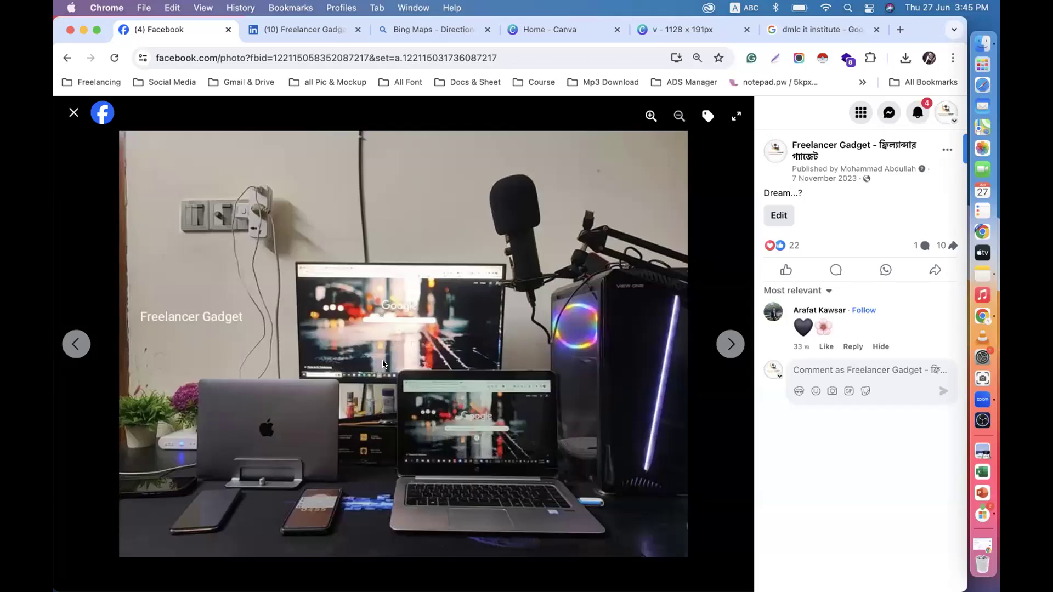
{"action": "left_click", "coordinate": [736, 431]}
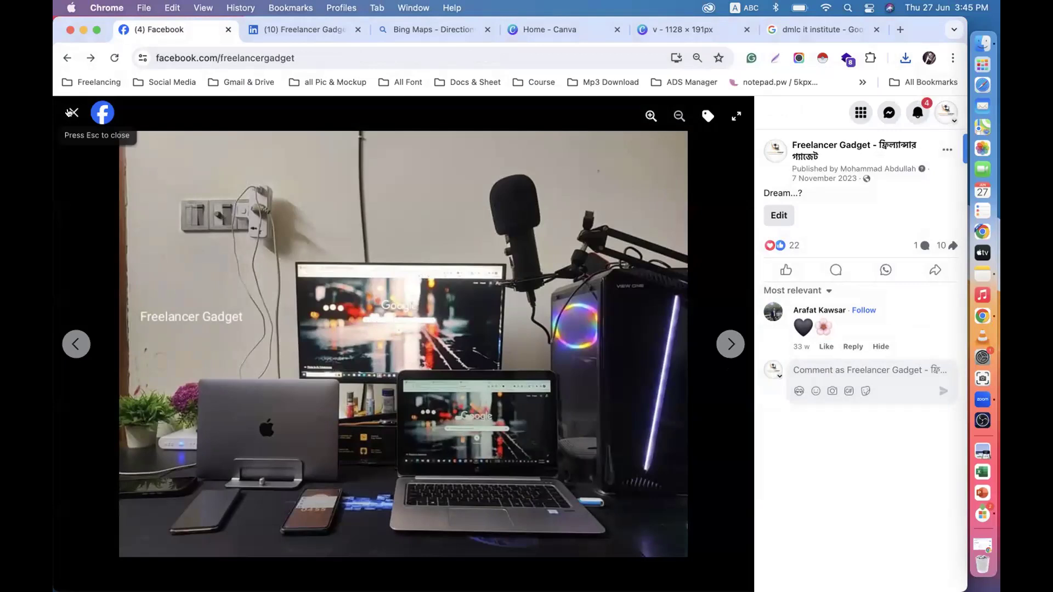
Close the enlarged photo and copy the post's caption "Dream...?".
{"action": "left_click", "coordinate": [69, 115]}
{"action": "left_click_drag", "start_coordinate": [616, 327], "coordinate": [565, 327]}
{"action": "key", "text": "super+c"}
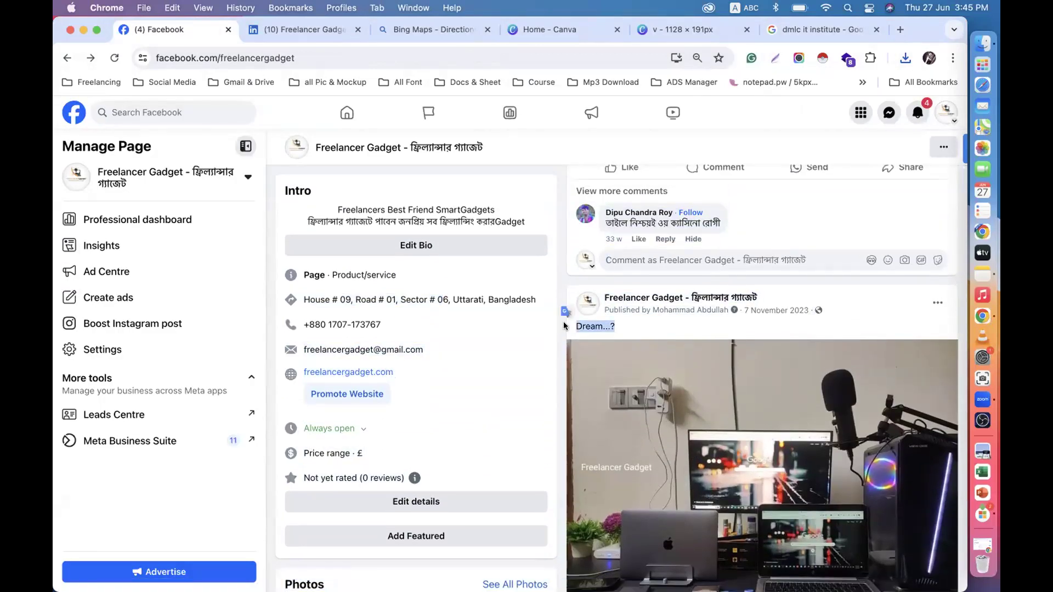
Switch back to LinkedIn, start a new Freelancer Gadget page post and add the saved desk setup photo from Downloads.
{"action": "left_click", "coordinate": [299, 29]}
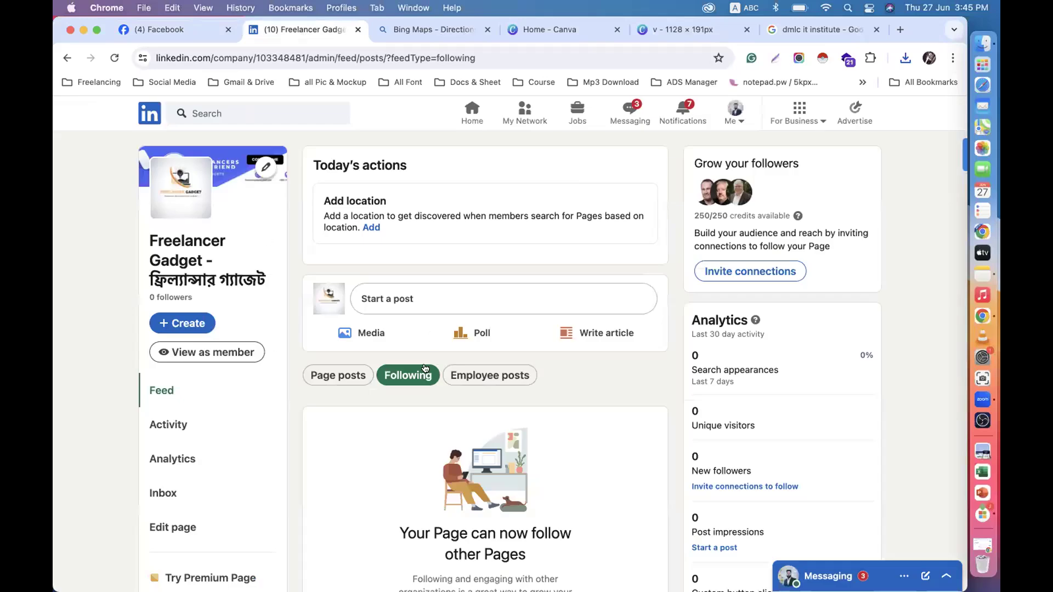
{"action": "left_click", "coordinate": [388, 299]}
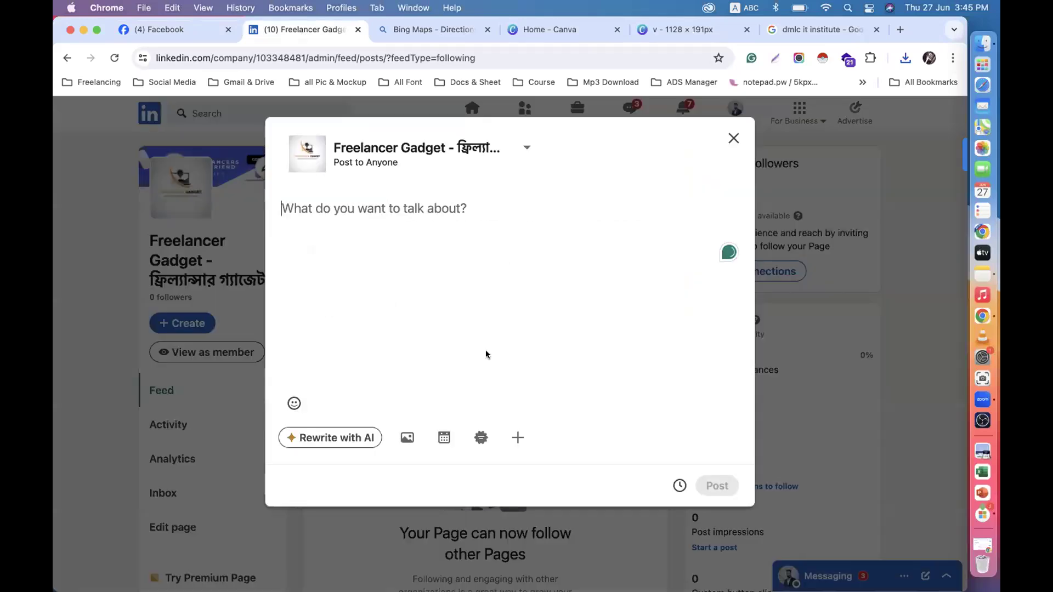
{"action": "left_click", "coordinate": [406, 437]}
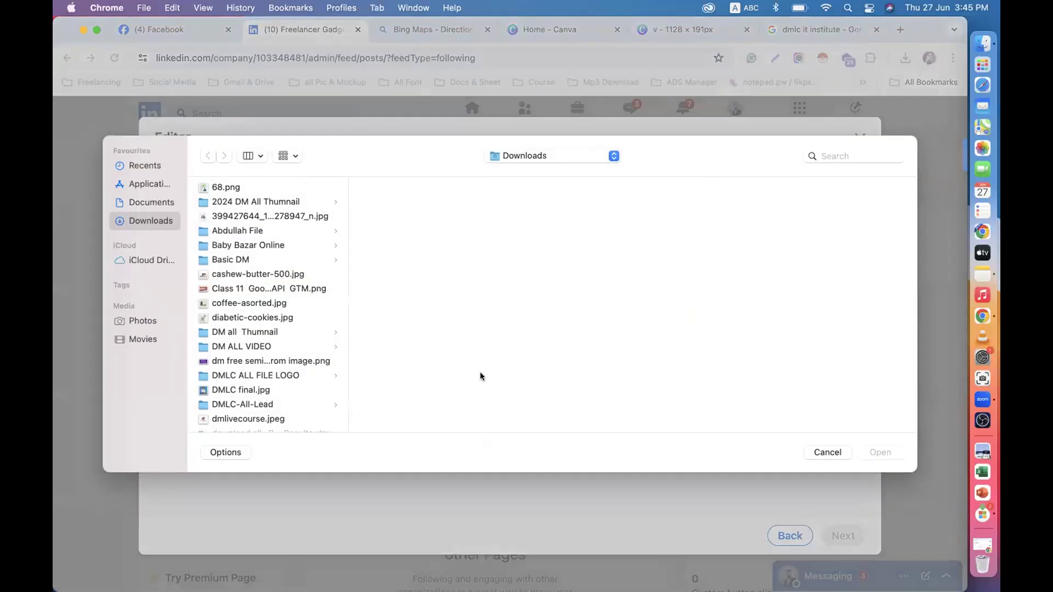
{"action": "left_click", "coordinate": [239, 289]}
{"action": "left_click", "coordinate": [257, 216]}
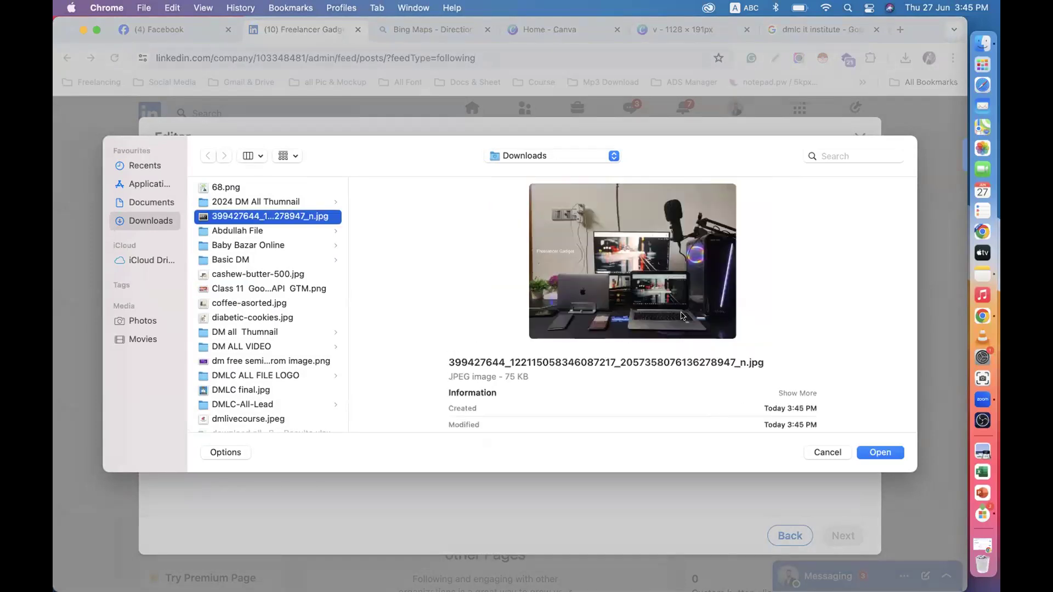
{"action": "left_click", "coordinate": [876, 454]}
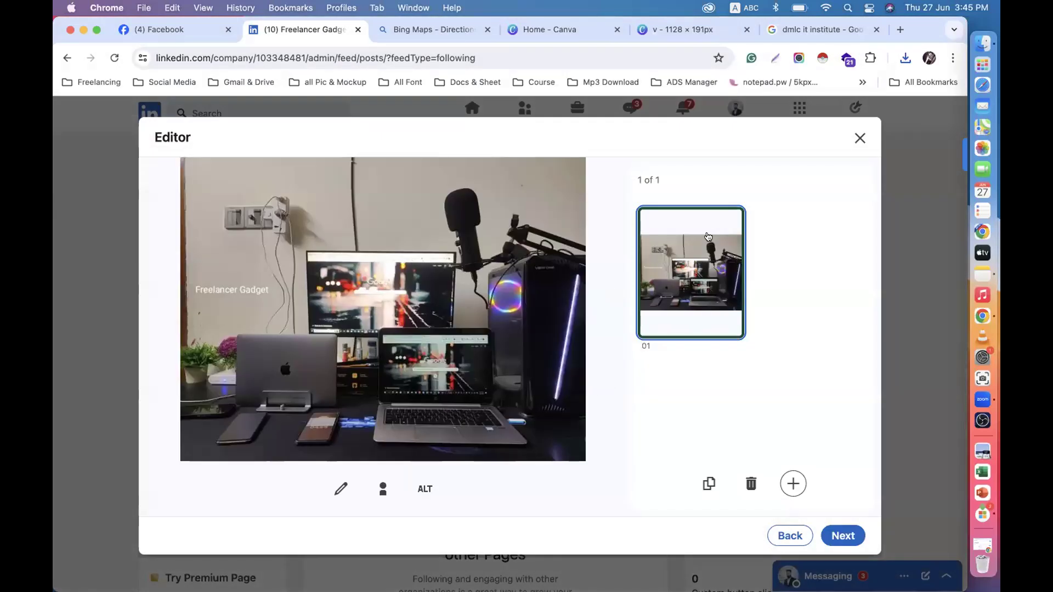
Accept the desk setup photo for the post and caption it "Freelancer Dream...?" using the copied text.
{"action": "left_click", "coordinate": [842, 535]}
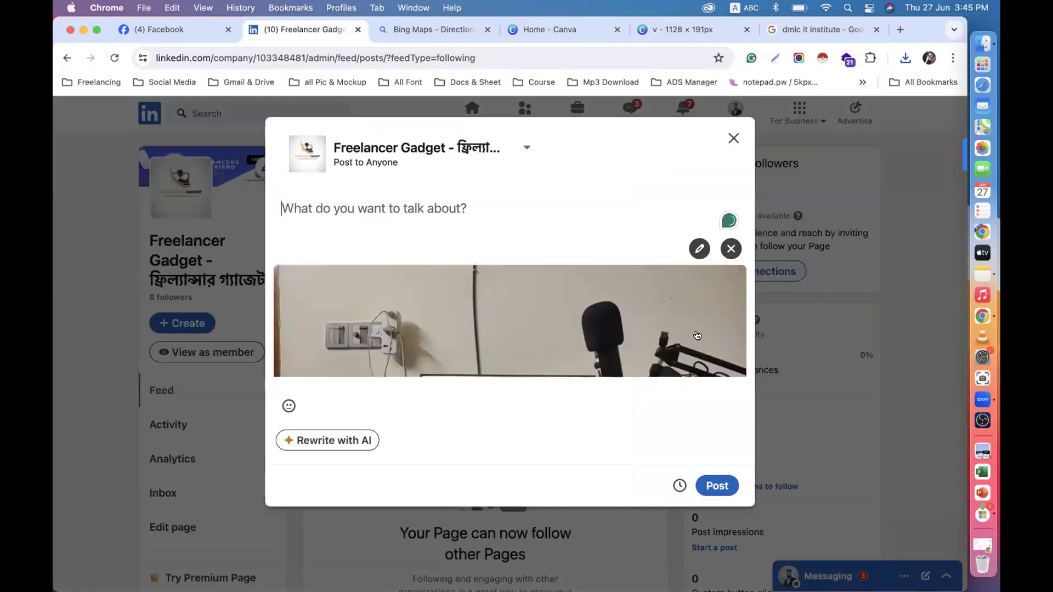
{"action": "left_click", "coordinate": [341, 206]}
{"action": "key", "text": "super+v"}
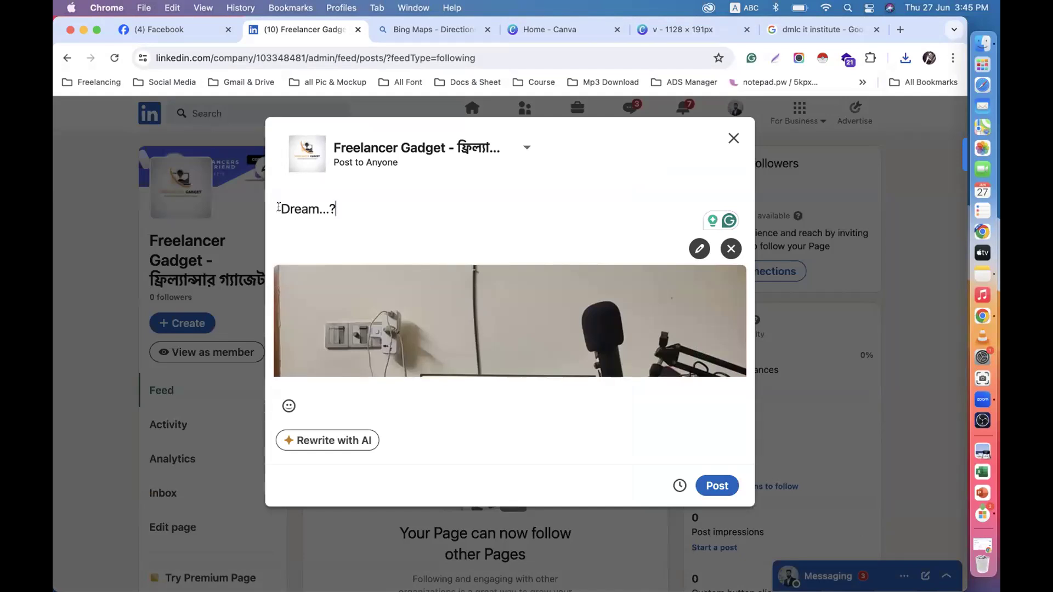
{"action": "type", "text": "Freelanc"}
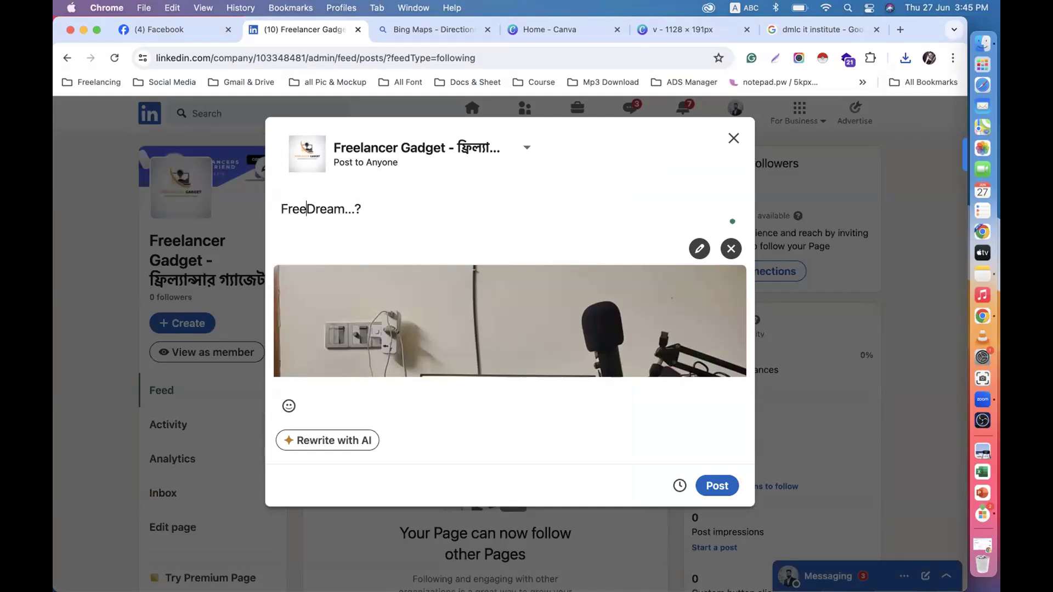
{"action": "type", "text": "er"}
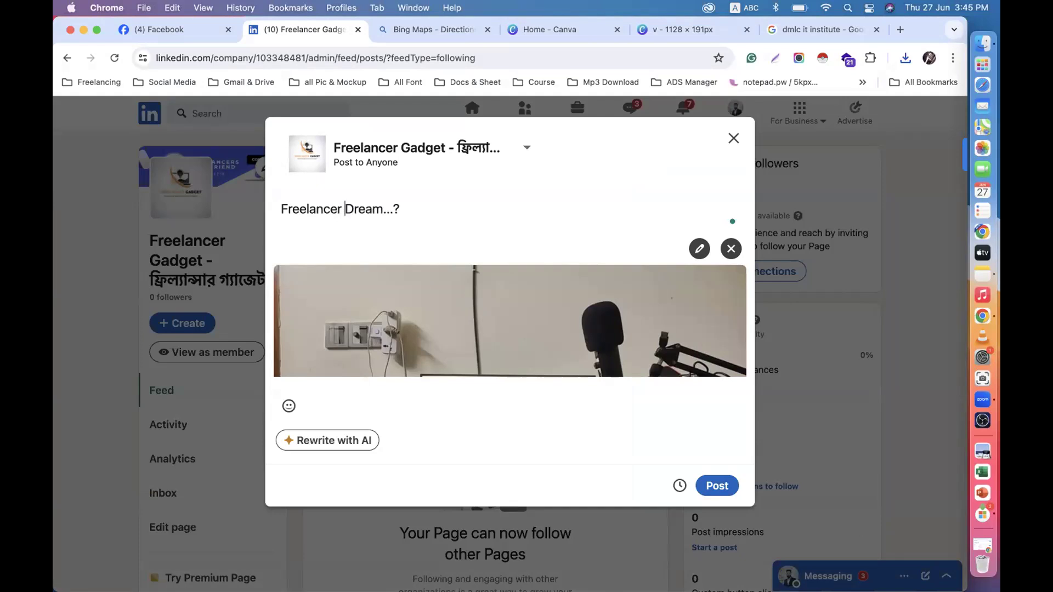
{"action": "scroll", "coordinate": [577, 324], "scroll_direction": "down", "scroll_amount": 5}
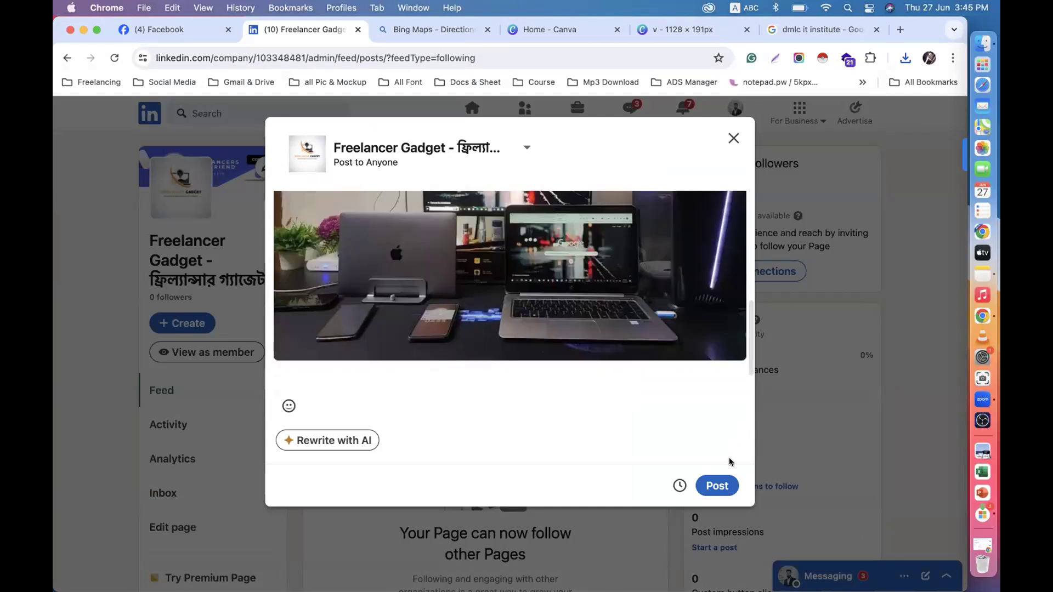
{"action": "scroll", "coordinate": [540, 234], "scroll_direction": "up", "scroll_amount": 5}
Add the hashtags "#freelancer #gadget" a few lines below the caption, and open the AI rewrite option.
{"action": "left_click", "coordinate": [417, 208]}
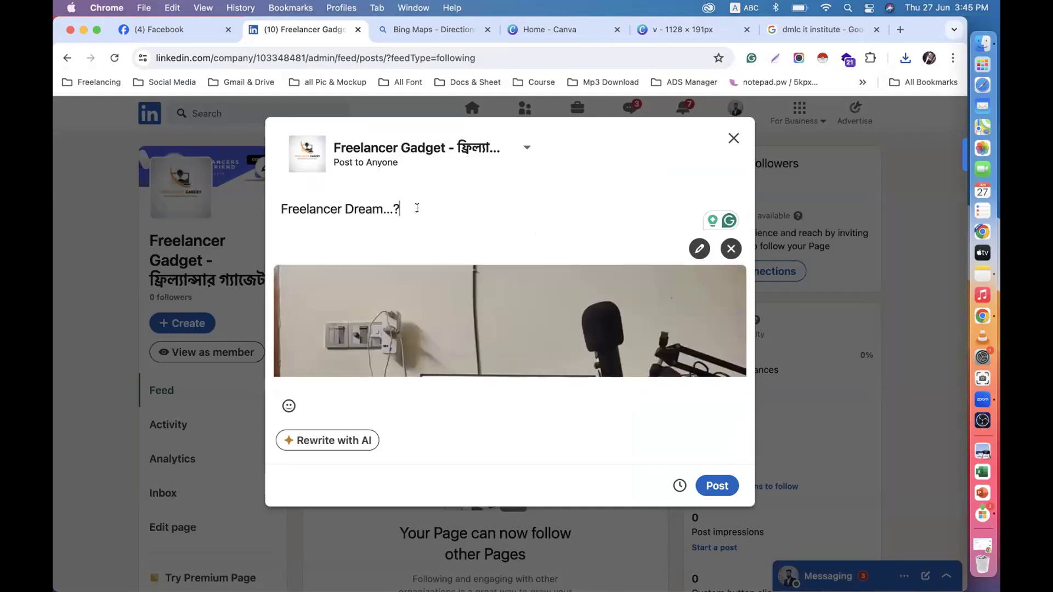
{"action": "key", "text": "Return"}
{"action": "key", "text": "Return"}
{"action": "key", "text": "Return"}
{"action": "type", "text": "#freelancer"}
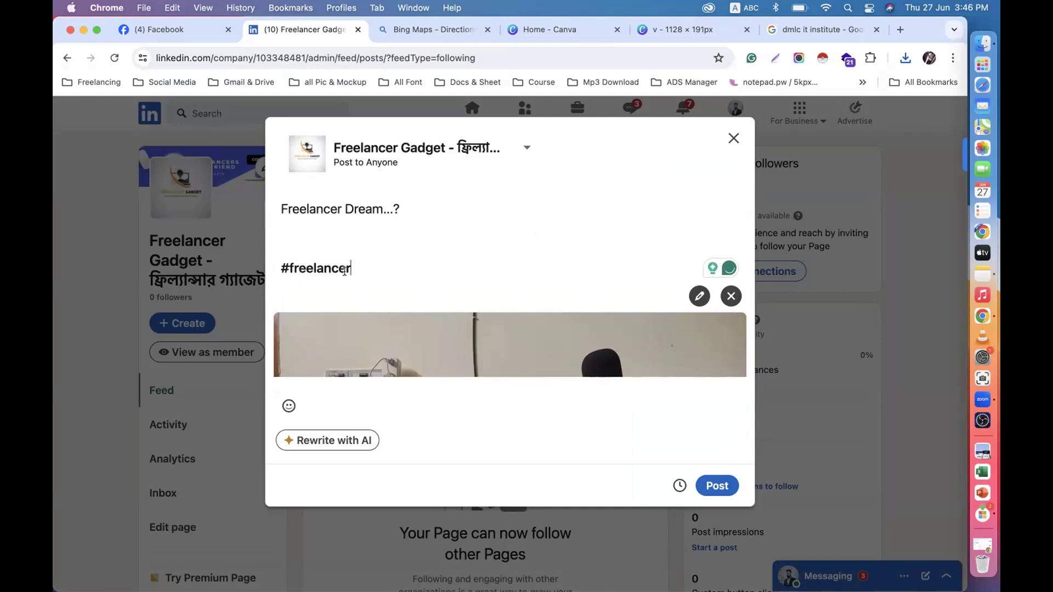
{"action": "left_click", "coordinate": [338, 441]}
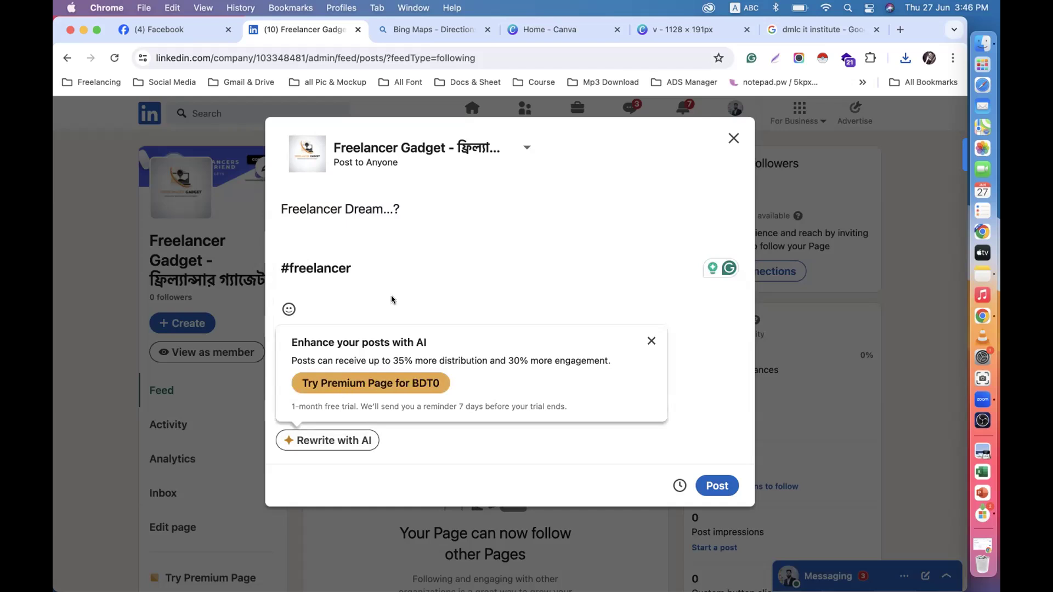
{"action": "type", "text": "#gadget"}
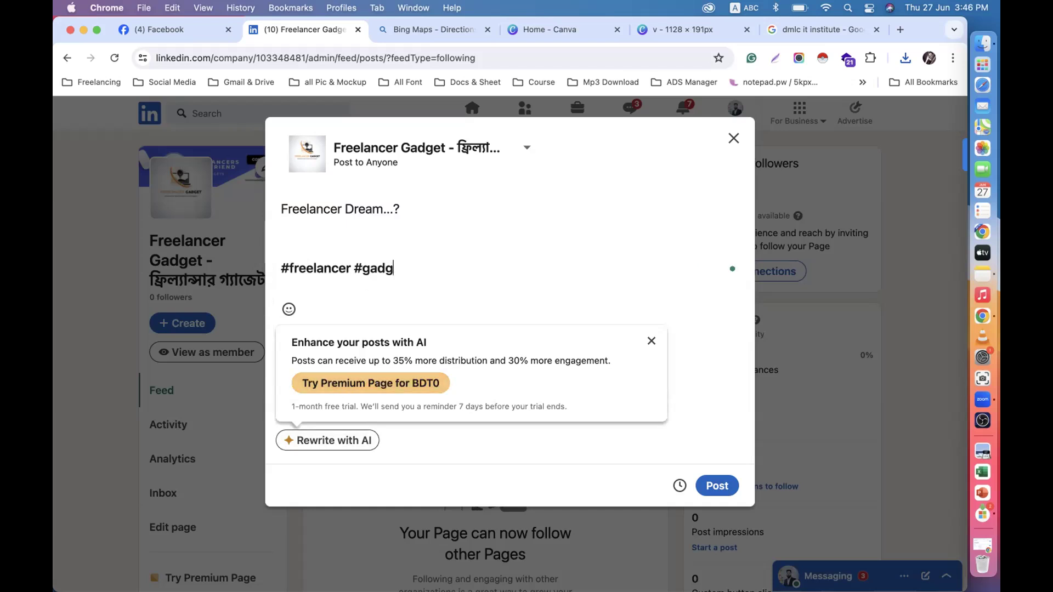
Publish the post and check how it looks in the page's feed.
{"action": "left_click", "coordinate": [712, 485]}
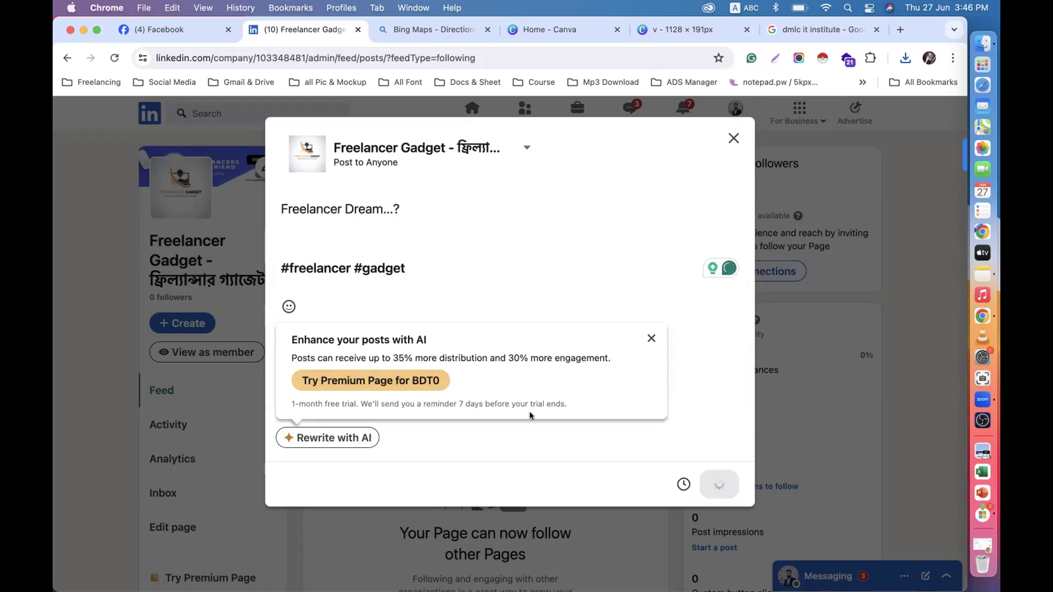
{"action": "scroll", "coordinate": [565, 366], "scroll_direction": "down", "scroll_amount": 4}
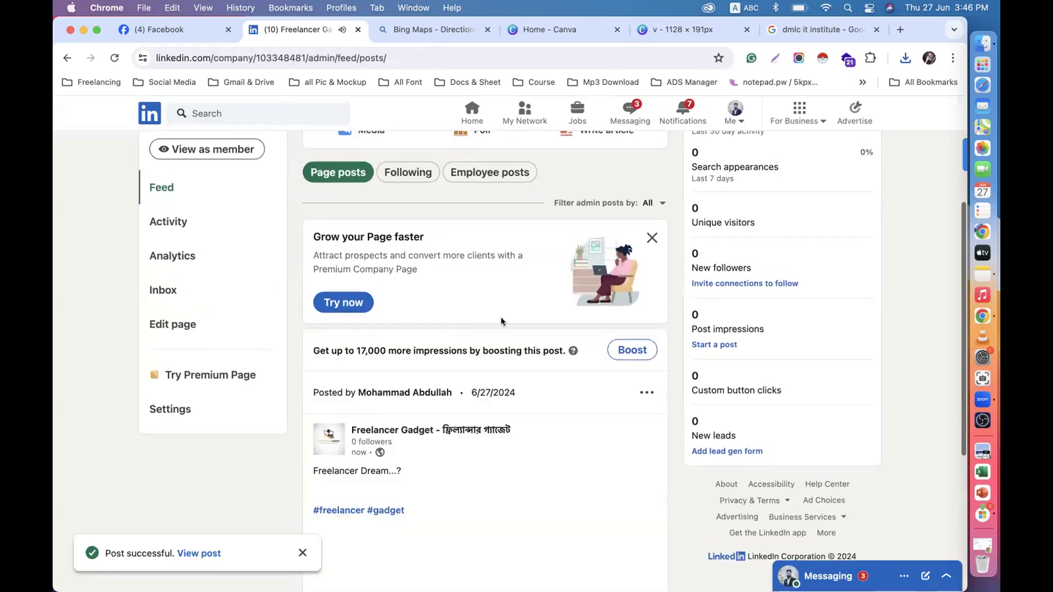
{"action": "scroll", "coordinate": [470, 393], "scroll_direction": "down", "scroll_amount": 7}
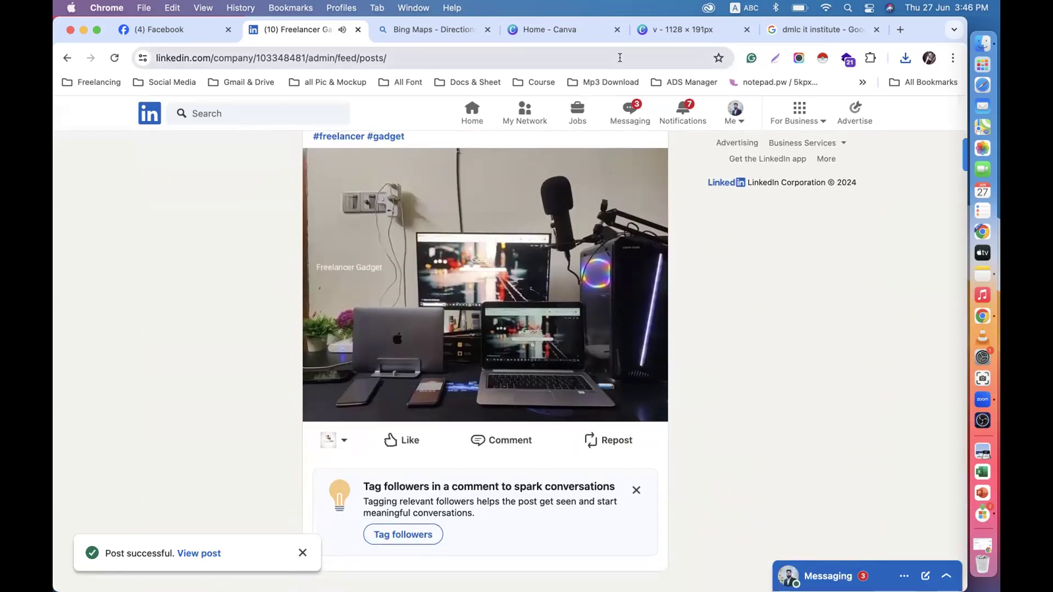
Switch to Canva and enter "linkedin post" in the template search to view the suggestions.
{"action": "left_click", "coordinate": [566, 31]}
{"action": "left_click", "coordinate": [424, 225]}
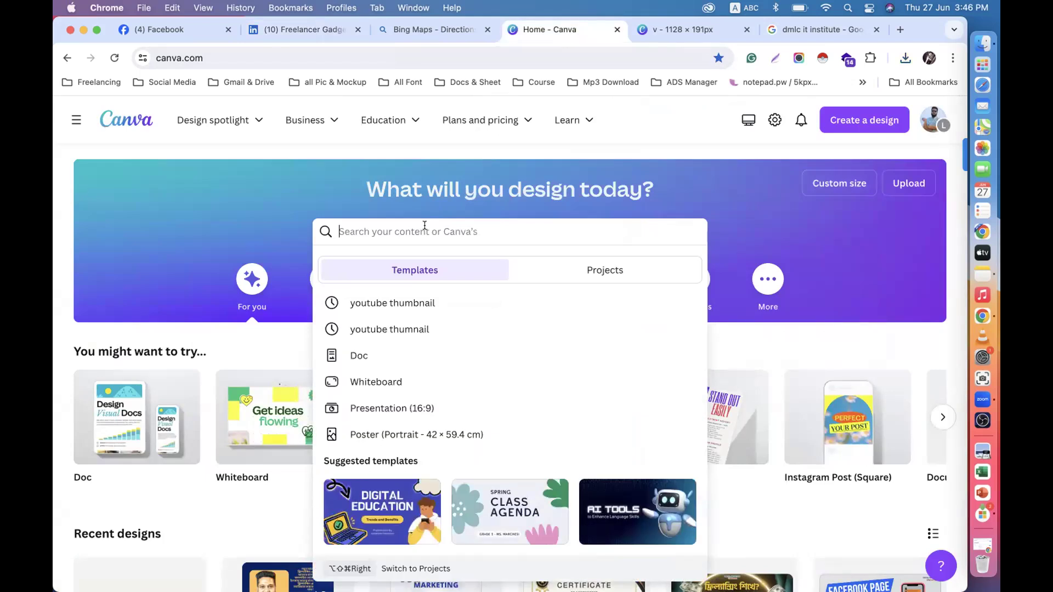
{"action": "type", "text": "linkedin"}
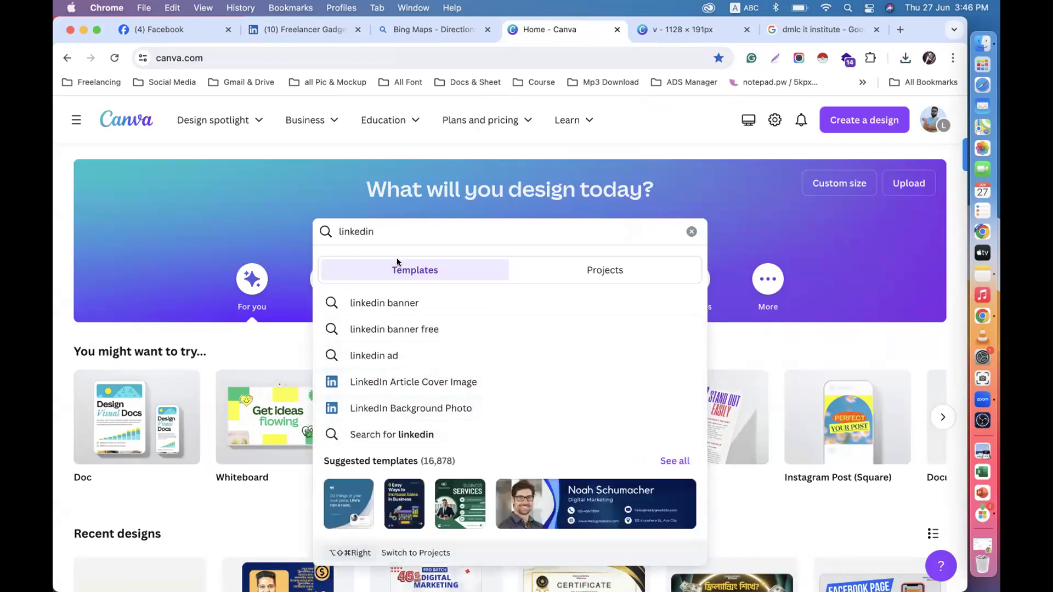
{"action": "type", "text": " post"}
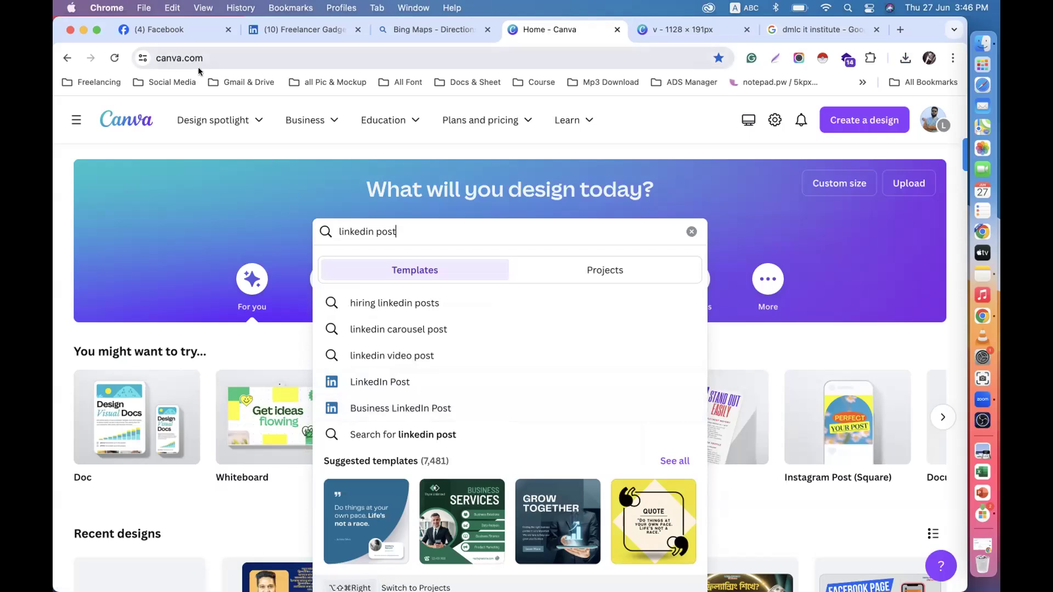
{"action": "left_click", "coordinate": [151, 30]}
{"action": "scroll", "coordinate": [364, 334], "scroll_direction": "down", "scroll_amount": 4}
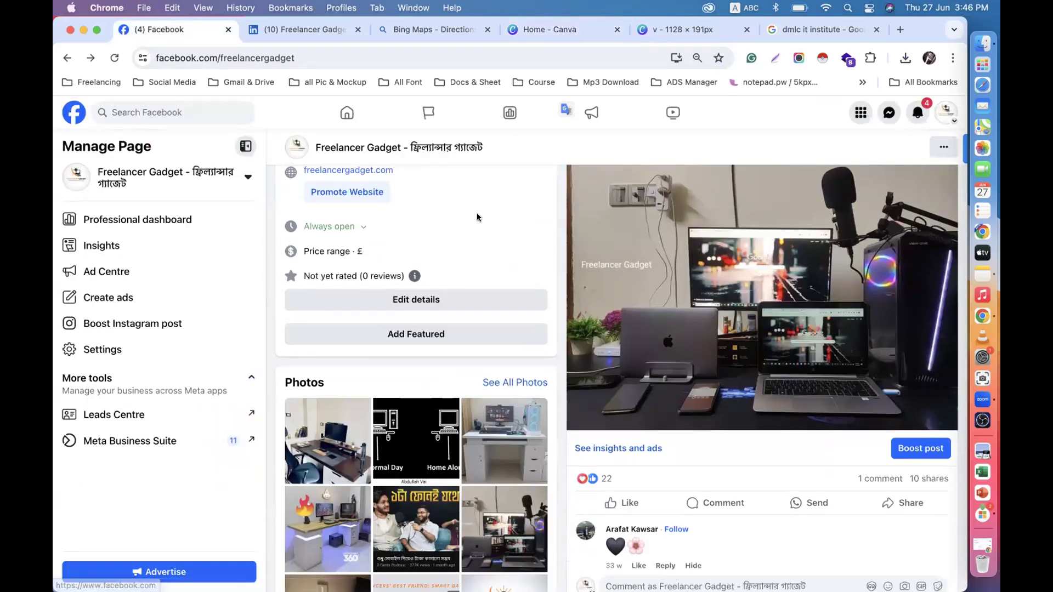
{"action": "left_click", "coordinate": [419, 30]}
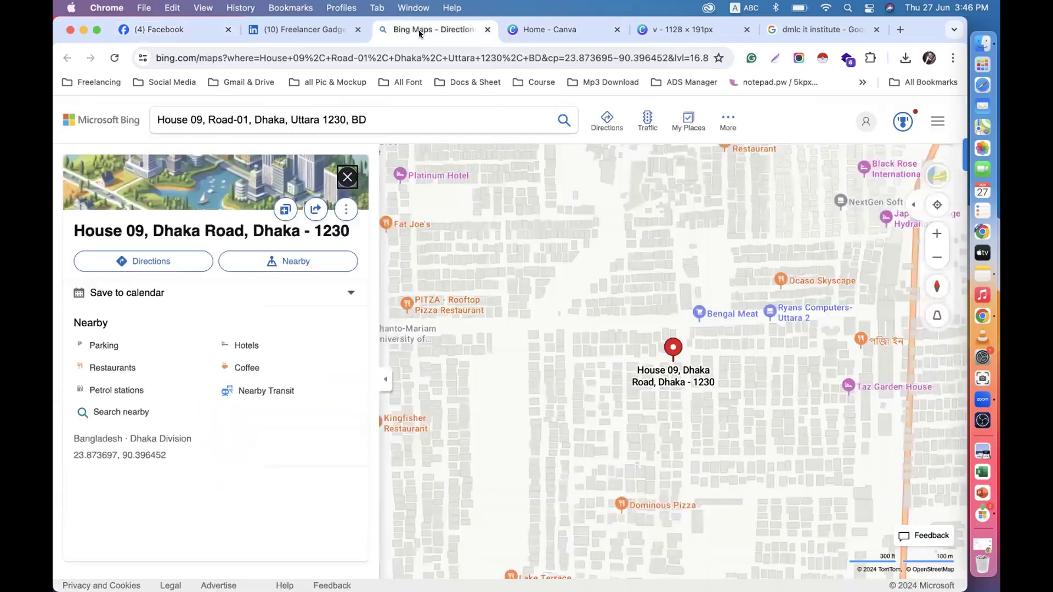
{"action": "left_click", "coordinate": [310, 29]}
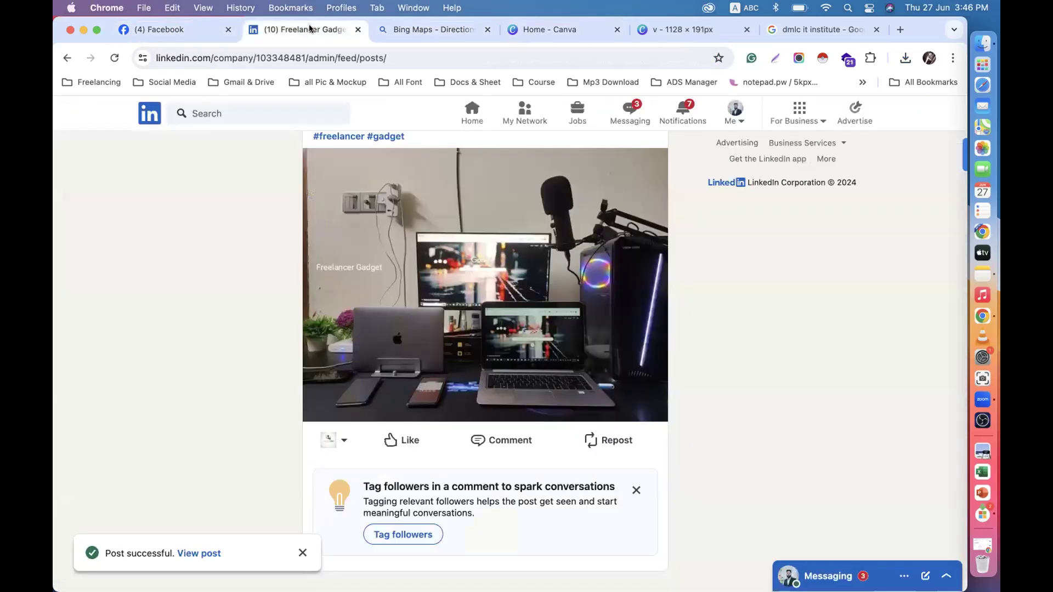
{"action": "left_click", "coordinate": [416, 28]}
{"action": "left_click", "coordinate": [292, 29]}
{"action": "scroll", "coordinate": [140, 125], "scroll_direction": "up", "scroll_amount": 10}
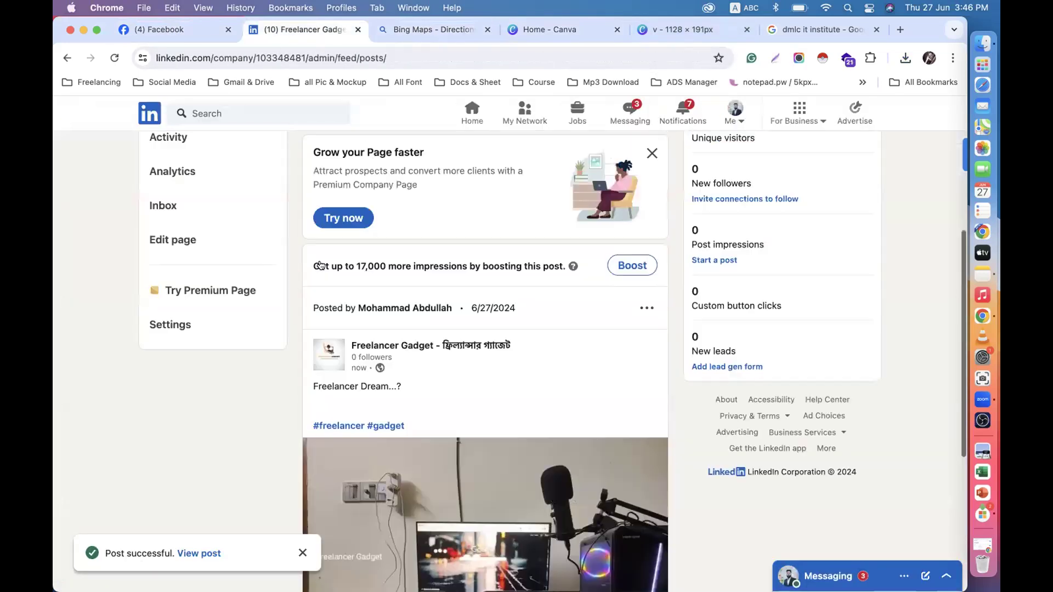
Leave the page's admin view and look through the LinkedIn notifications and home feed.
{"action": "left_click", "coordinate": [140, 112]}
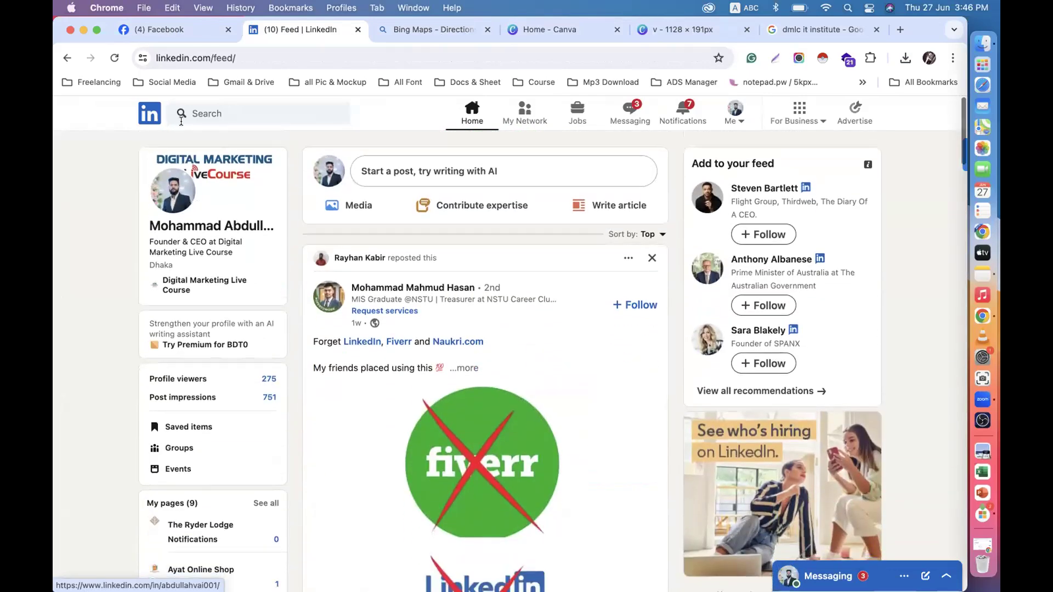
{"action": "left_click", "coordinate": [62, 60]}
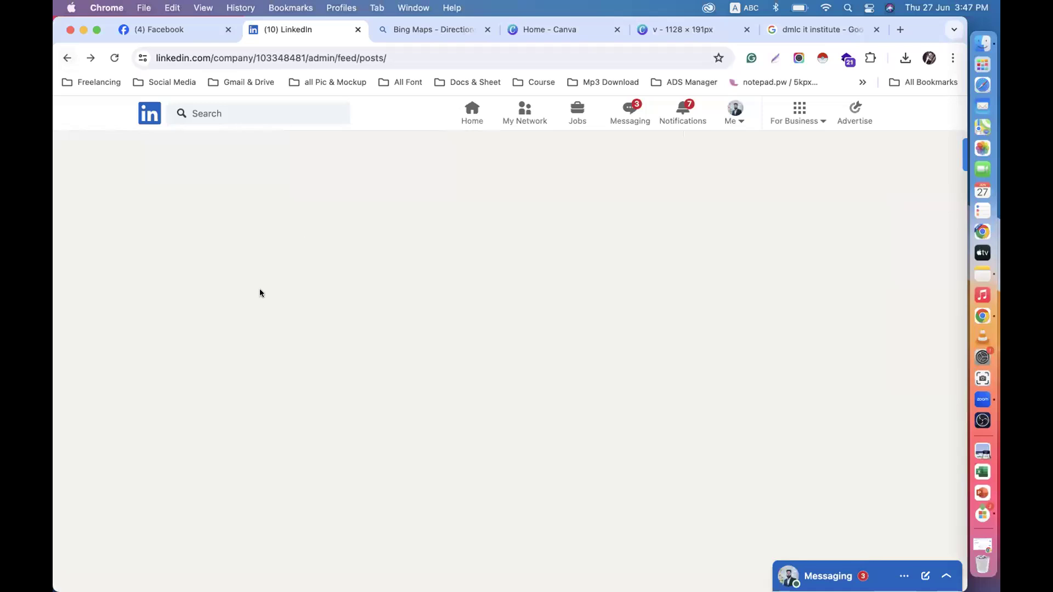
{"action": "left_click", "coordinate": [685, 113]}
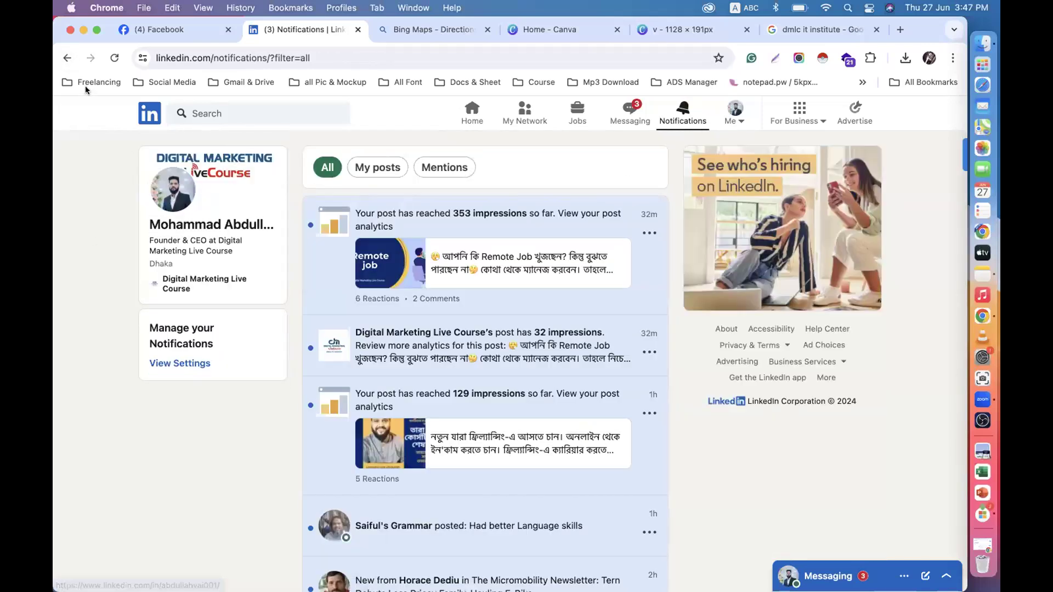
{"action": "left_click", "coordinate": [148, 118]}
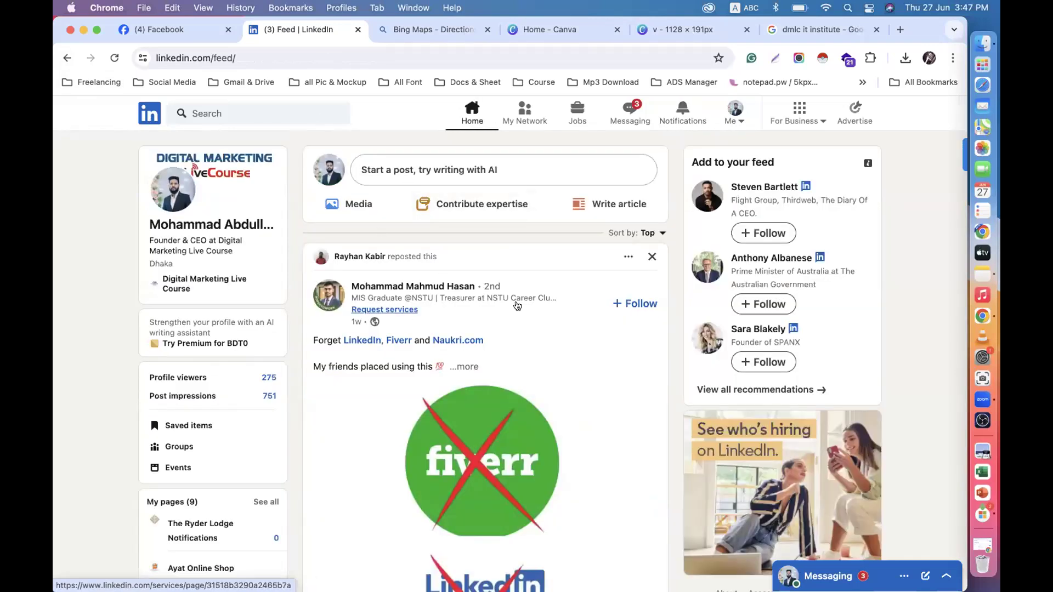
{"action": "scroll", "coordinate": [518, 306], "scroll_direction": "down", "scroll_amount": 15}
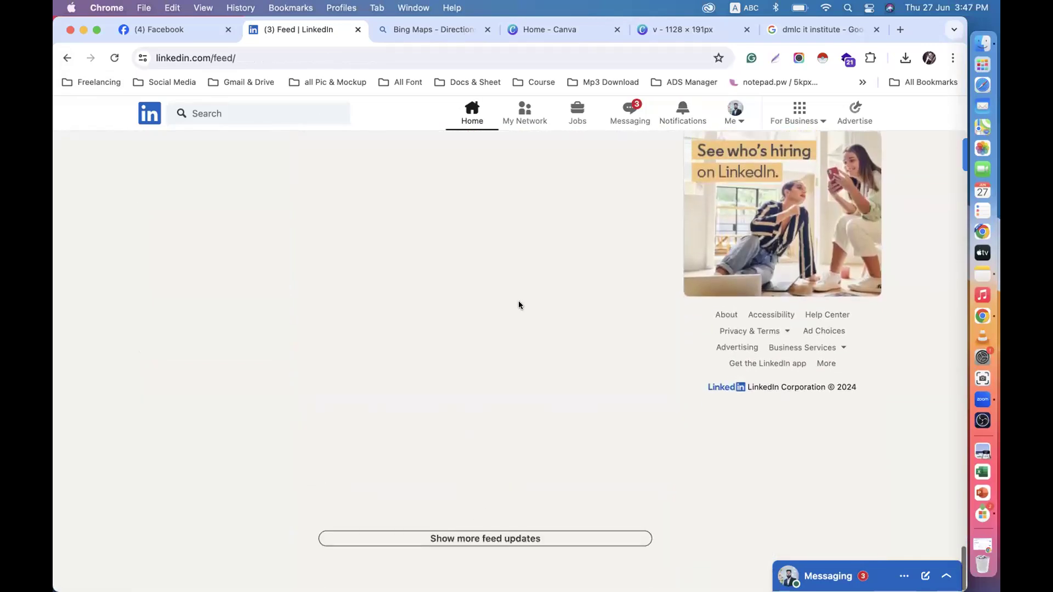
{"action": "scroll", "coordinate": [519, 305], "scroll_direction": "down", "scroll_amount": 20}
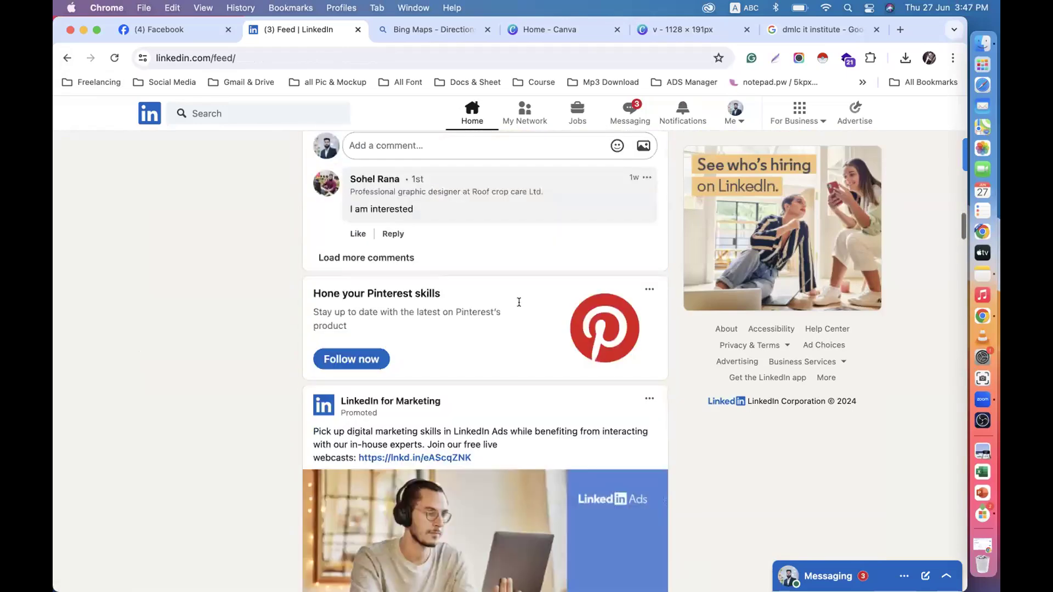
{"action": "scroll", "coordinate": [517, 306], "scroll_direction": "up", "scroll_amount": 20}
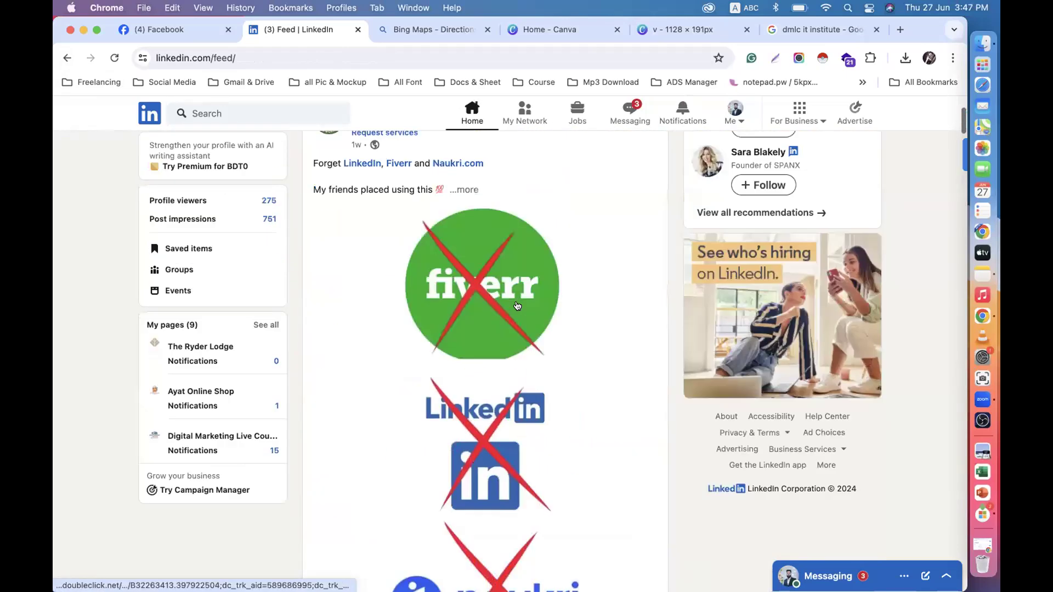
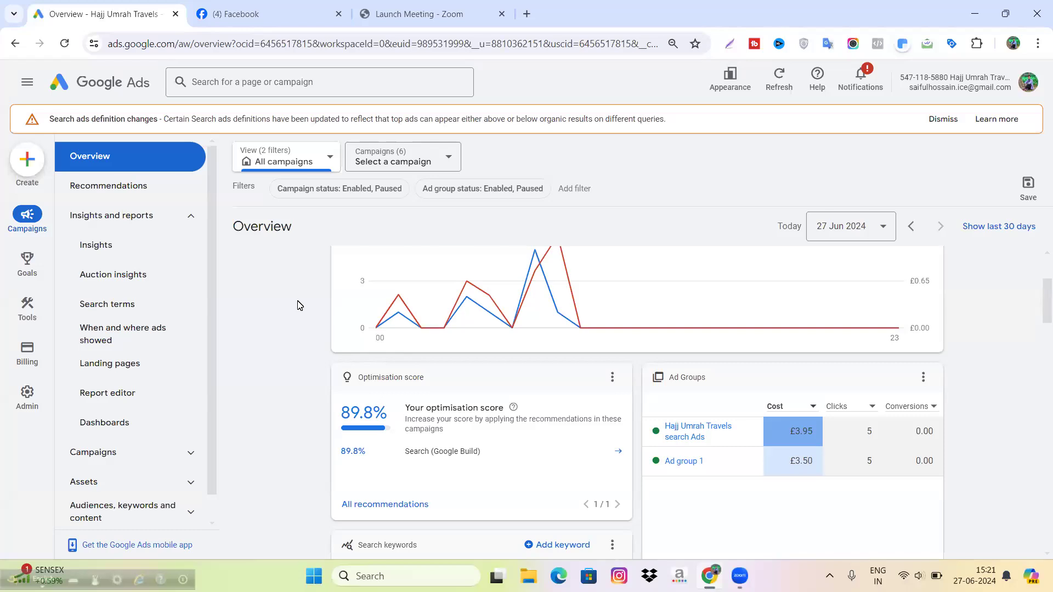
Review the performance chart, optimisation score and ad groups on the Google Ads account overview for 27 Jun 2024.
{"action": "scroll", "coordinate": [297, 306], "scroll_direction": "up", "scroll_amount": 3}
{"action": "scroll", "coordinate": [308, 329], "scroll_direction": "down", "scroll_amount": 1}
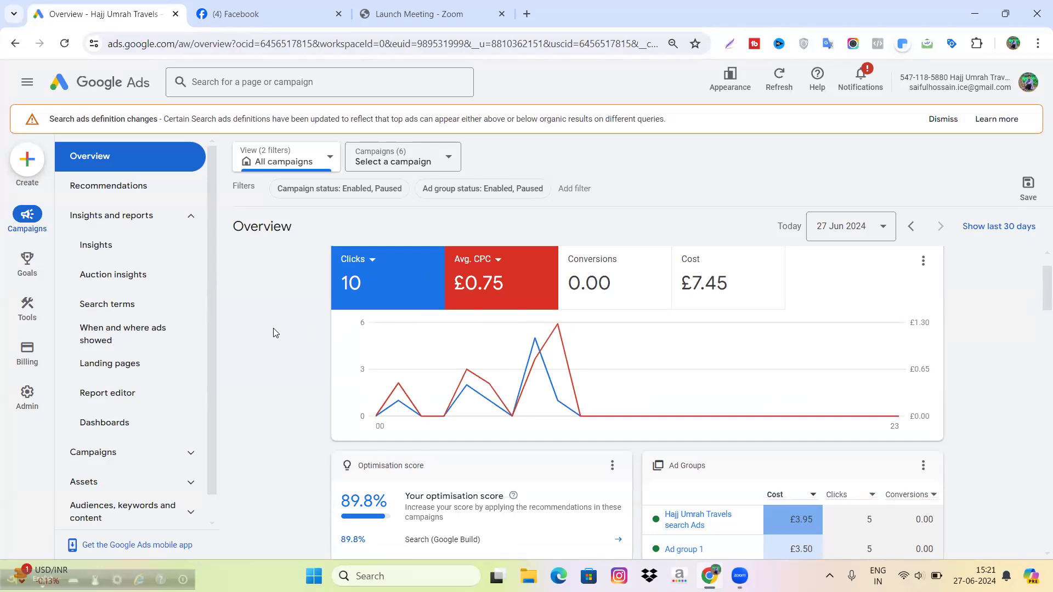
{"action": "scroll", "coordinate": [276, 333], "scroll_direction": "down", "scroll_amount": 1}
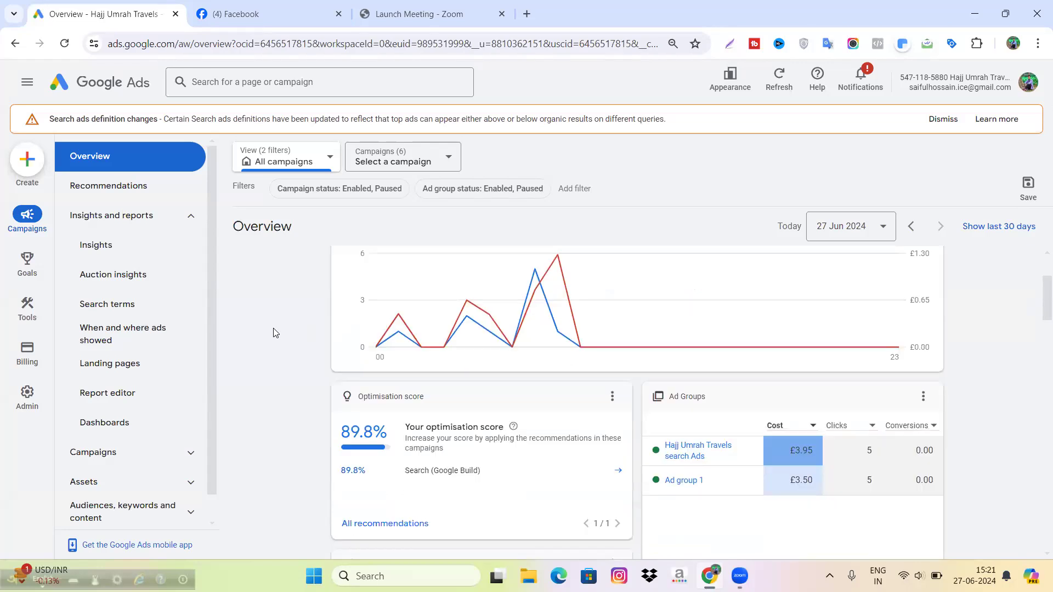
{"action": "scroll", "coordinate": [275, 333], "scroll_direction": "up", "scroll_amount": 2}
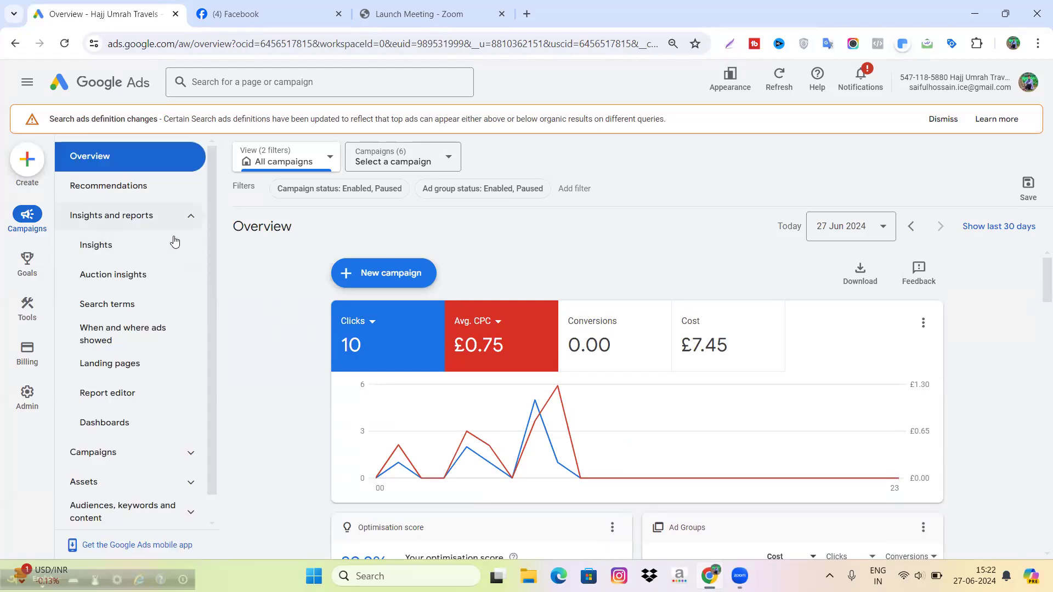
Open the search terms report and examine the match type, added status, ad group and cost of each term.
{"action": "scroll", "coordinate": [140, 293], "scroll_direction": "down", "scroll_amount": 1}
{"action": "left_click", "coordinate": [134, 291]}
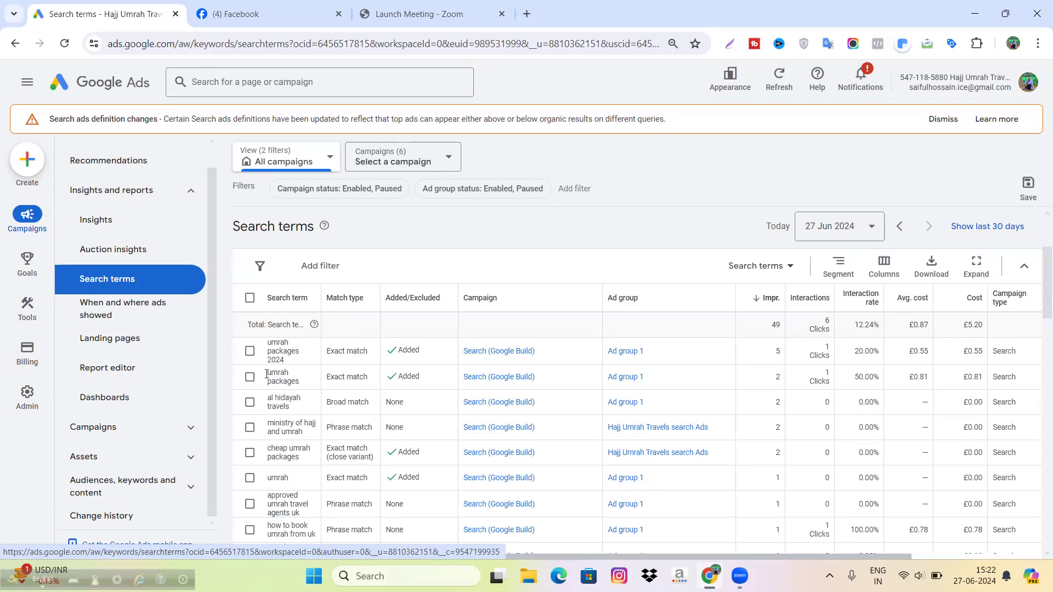
{"action": "scroll", "coordinate": [267, 375], "scroll_direction": "down", "scroll_amount": 1}
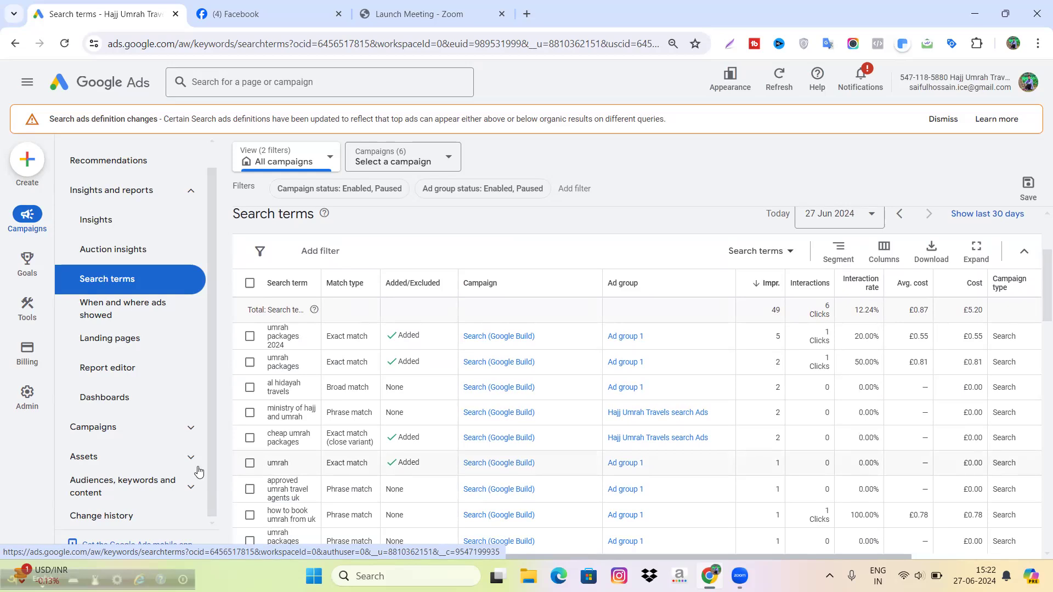
{"action": "scroll", "coordinate": [348, 373], "scroll_direction": "up", "scroll_amount": 1}
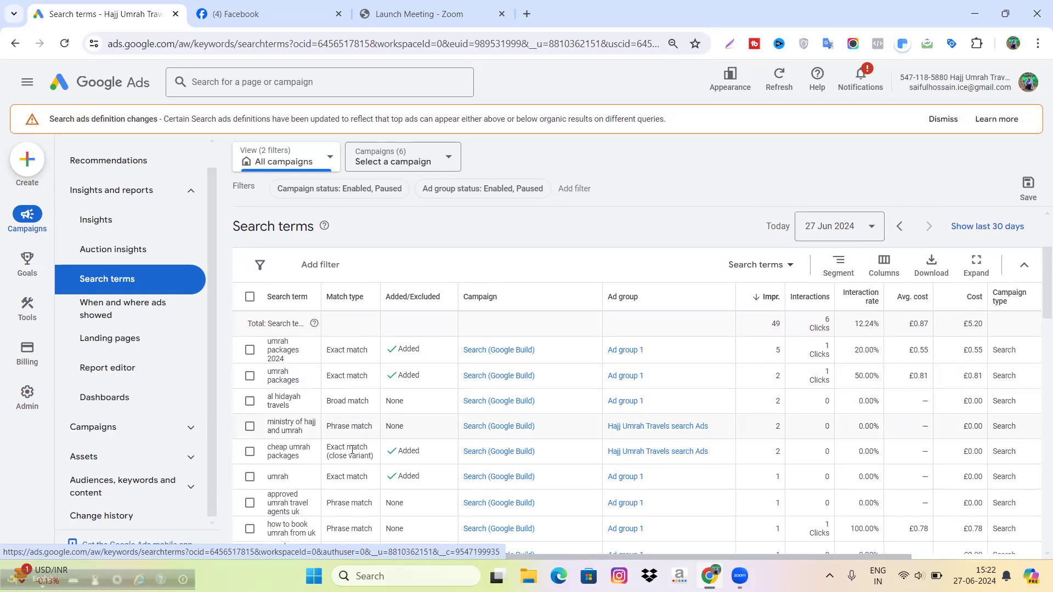
{"action": "scroll", "coordinate": [351, 450], "scroll_direction": "down", "scroll_amount": 2}
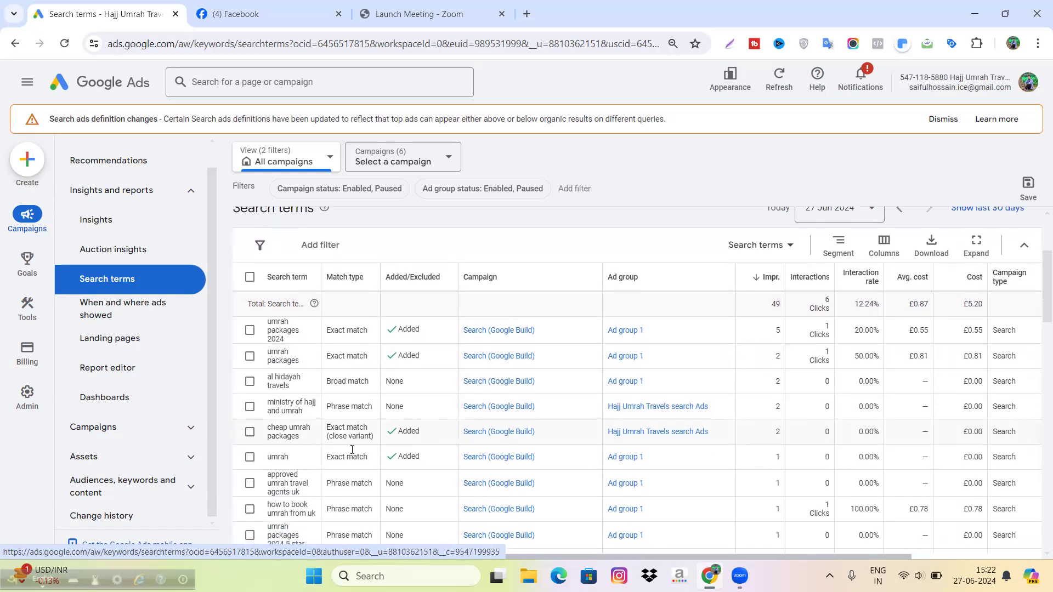
{"action": "scroll", "coordinate": [352, 450], "scroll_direction": "down", "scroll_amount": 1}
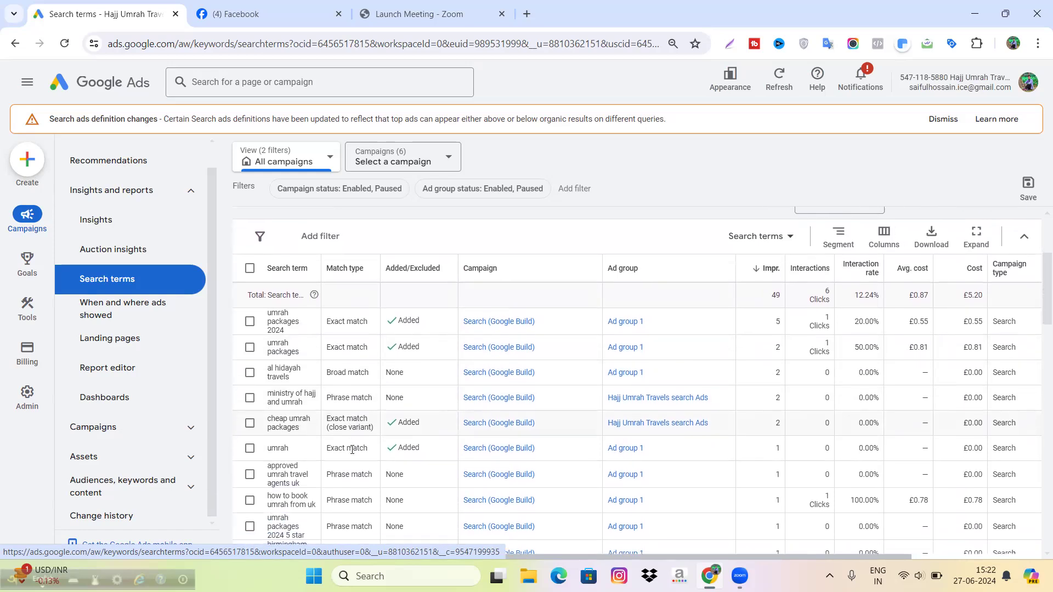
Compare the match type and added or excluded status of the search terms with the most impressions.
{"action": "scroll", "coordinate": [352, 450], "scroll_direction": "up", "scroll_amount": 2}
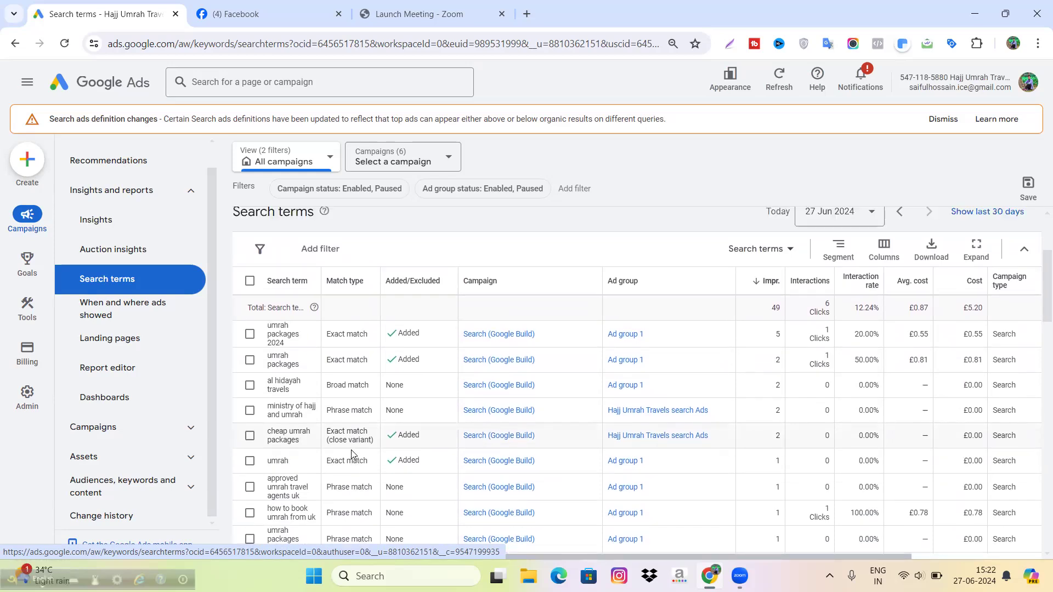
{"action": "scroll", "coordinate": [352, 455], "scroll_direction": "down", "scroll_amount": 2}
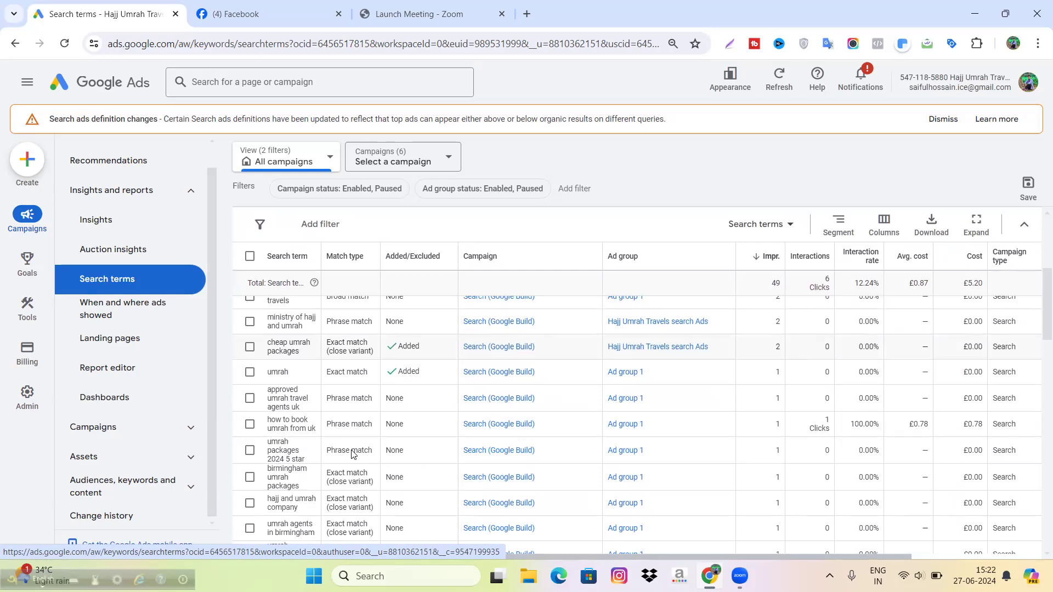
{"action": "scroll", "coordinate": [352, 454], "scroll_direction": "up", "scroll_amount": 1}
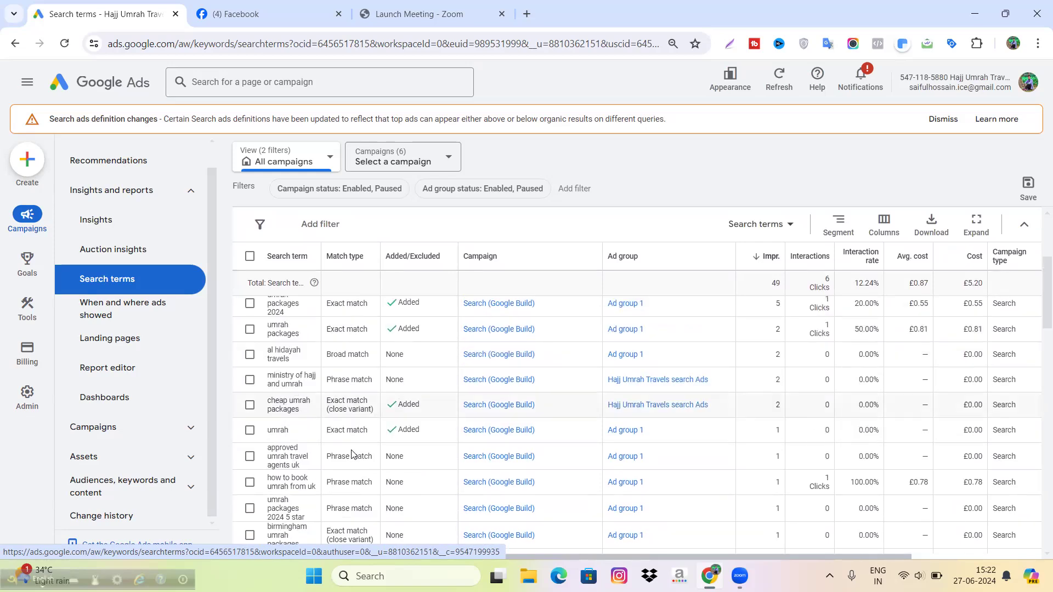
{"action": "scroll", "coordinate": [352, 454], "scroll_direction": "up", "scroll_amount": 2}
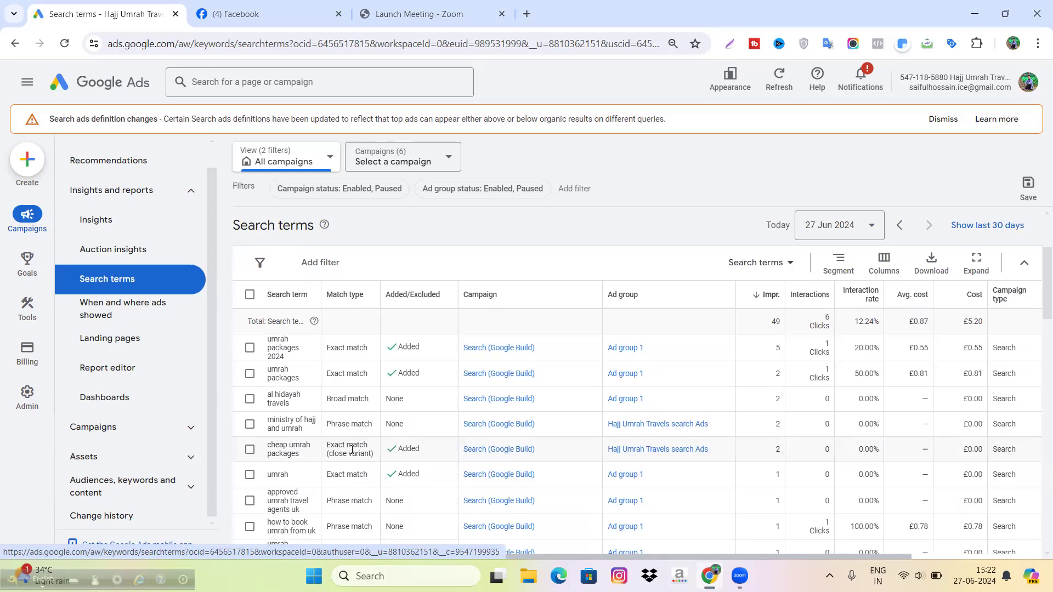
{"action": "scroll", "coordinate": [351, 450], "scroll_direction": "down", "scroll_amount": 1}
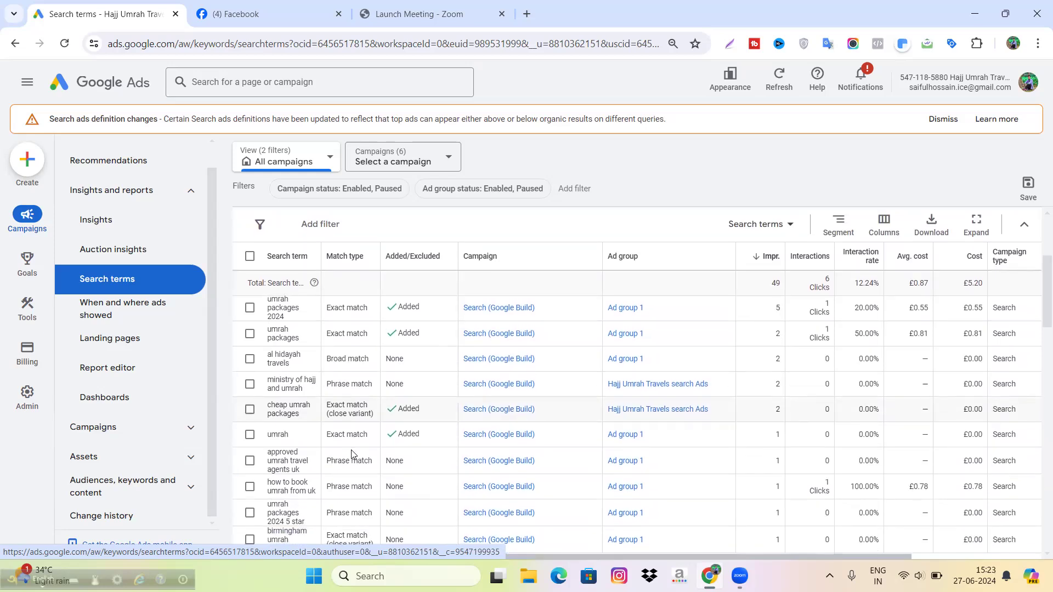
{"action": "scroll", "coordinate": [352, 454], "scroll_direction": "up", "scroll_amount": 1}
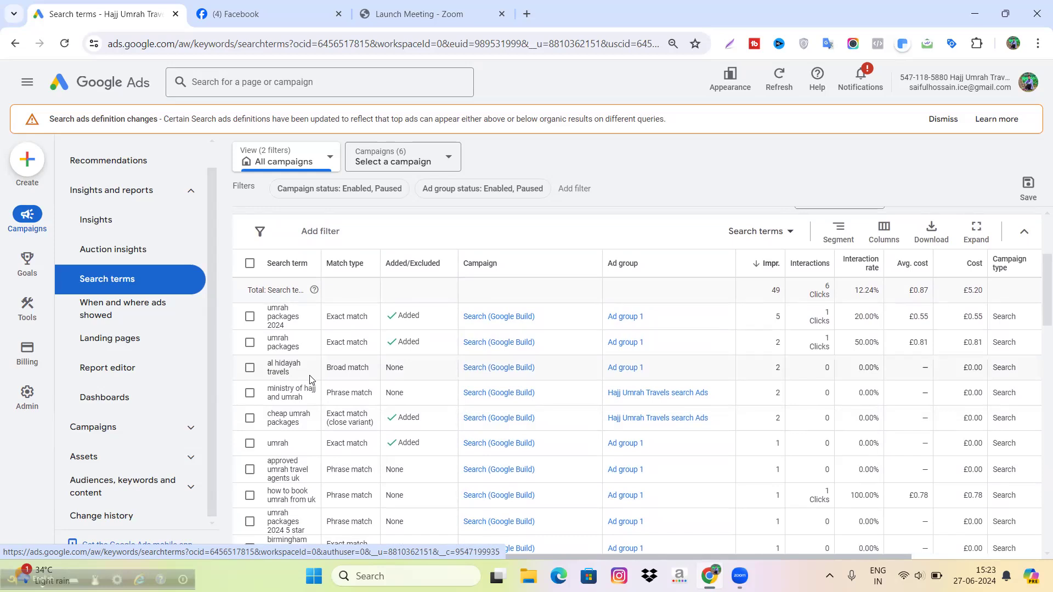
{"action": "scroll", "coordinate": [310, 380], "scroll_direction": "down", "scroll_amount": 1}
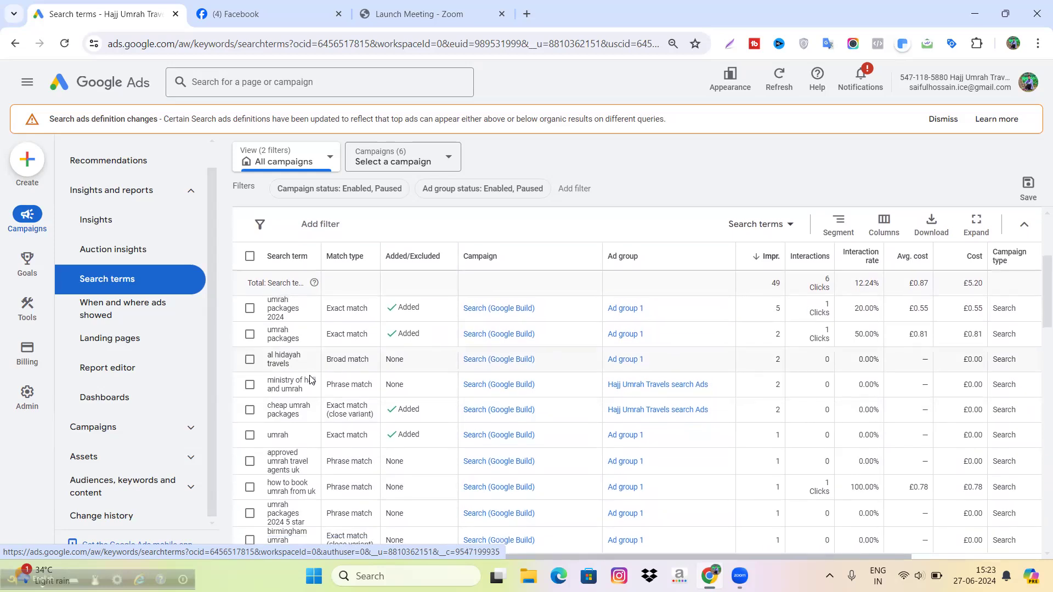
{"action": "scroll", "coordinate": [310, 380], "scroll_direction": "down", "scroll_amount": 2}
{"action": "scroll", "coordinate": [310, 380], "scroll_direction": "down", "scroll_amount": 1}
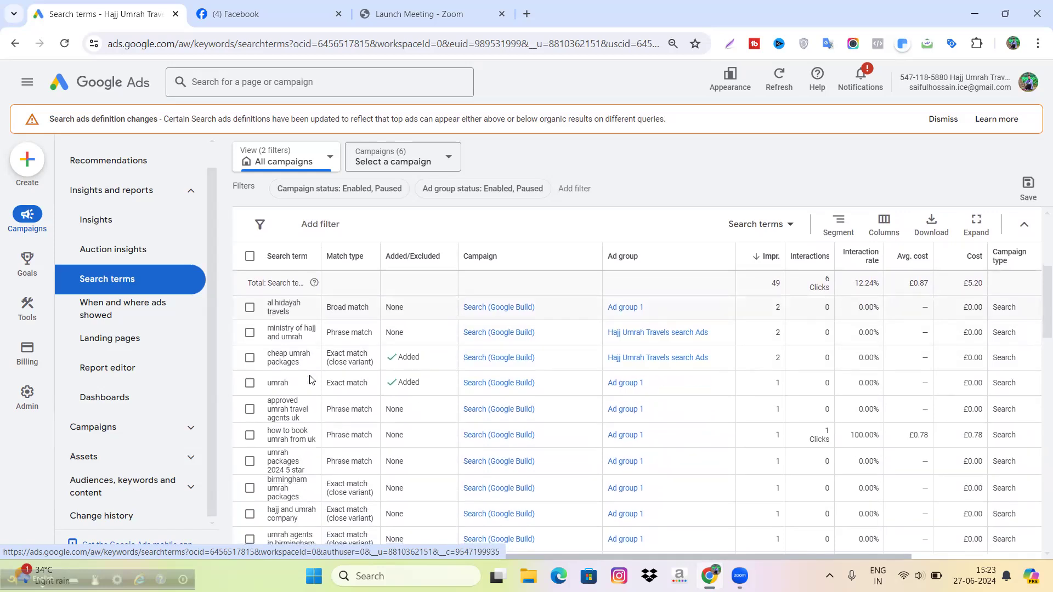
{"action": "scroll", "coordinate": [310, 379], "scroll_direction": "down", "scroll_amount": 1}
{"action": "scroll", "coordinate": [311, 379], "scroll_direction": "down", "scroll_amount": 1}
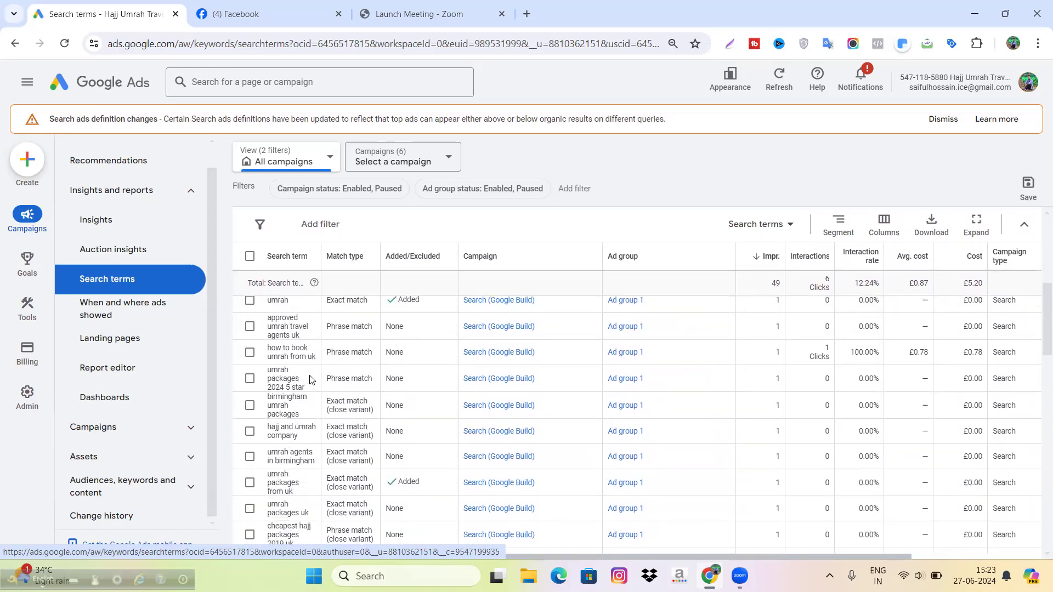
Examine the interaction rate, average cost, cost and conversion rate columns for the search terms.
{"action": "scroll", "coordinate": [311, 379], "scroll_direction": "right", "scroll_amount": 1}
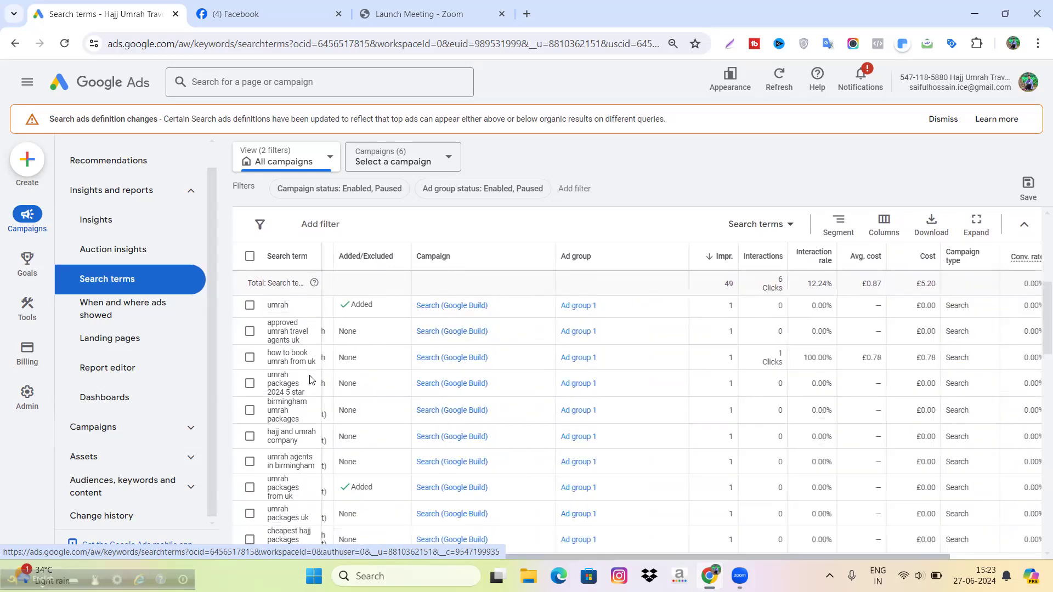
{"action": "scroll", "coordinate": [311, 380], "scroll_direction": "up", "scroll_amount": 1}
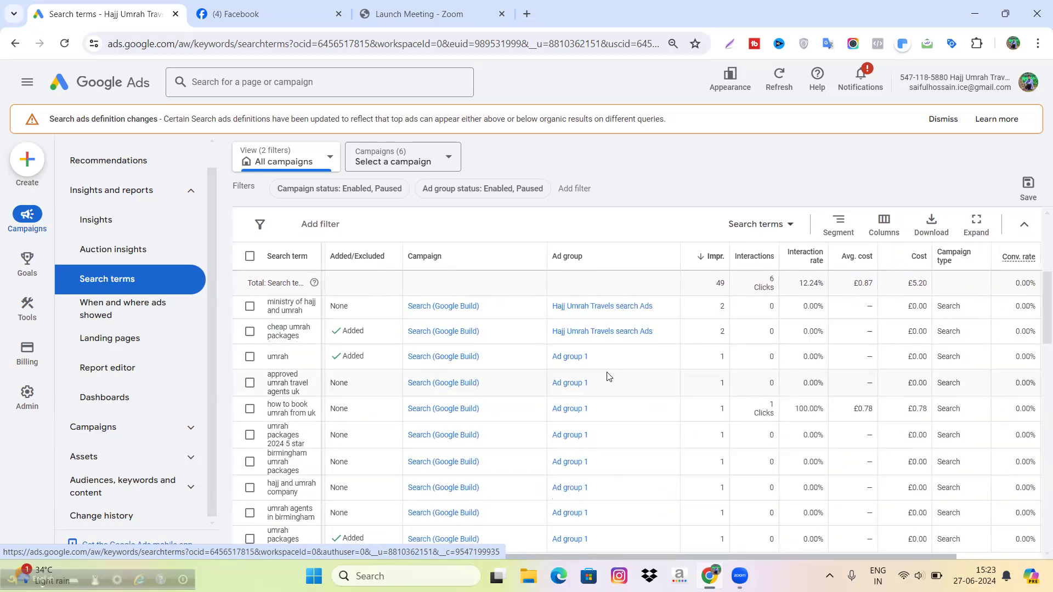
{"action": "scroll", "coordinate": [609, 376], "scroll_direction": "right", "scroll_amount": 1}
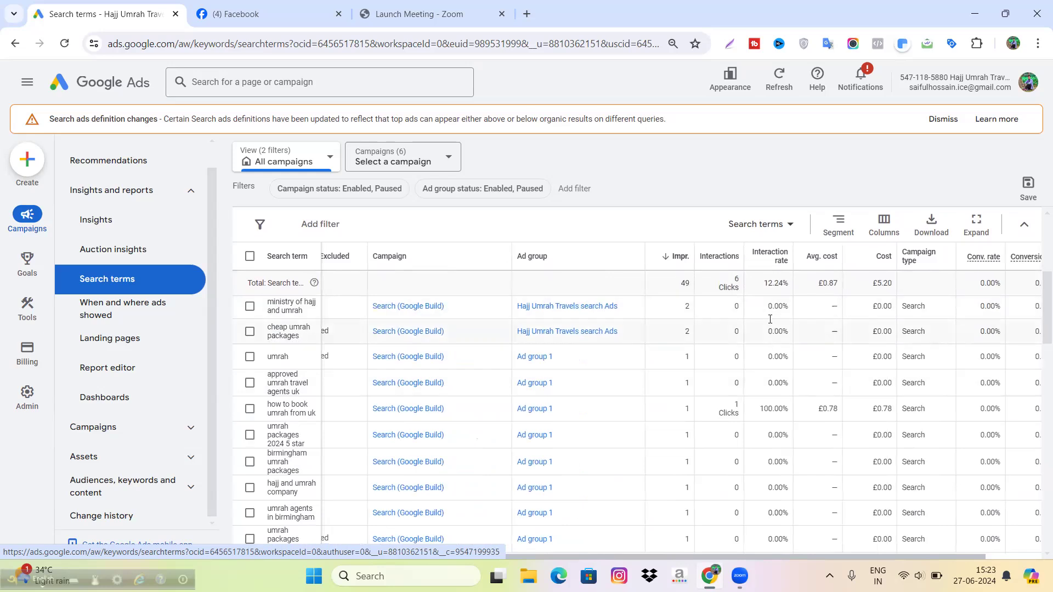
{"action": "scroll", "coordinate": [771, 392], "scroll_direction": "up", "scroll_amount": 3}
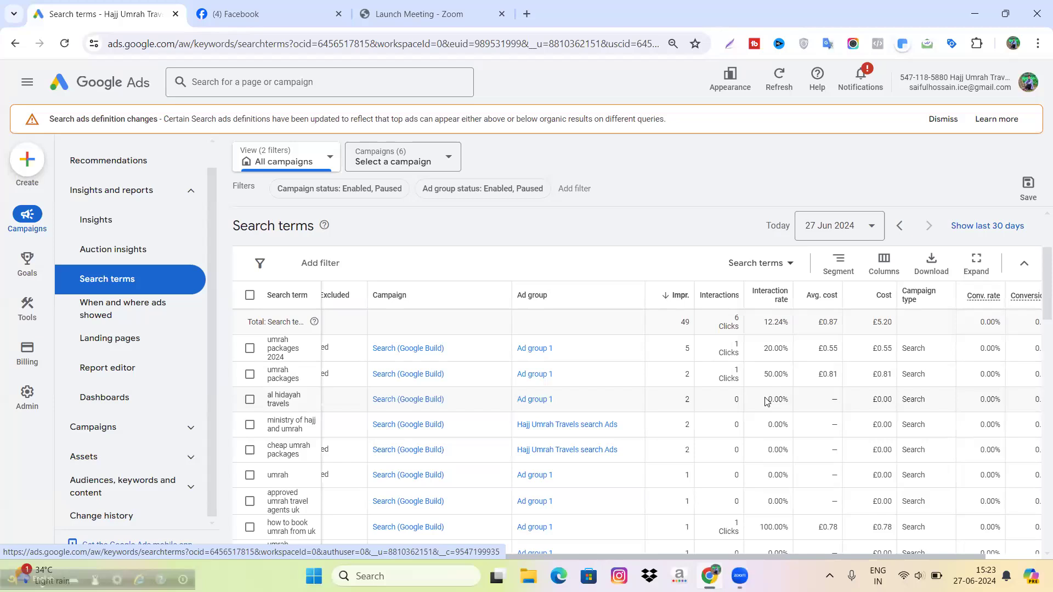
{"action": "scroll", "coordinate": [767, 401], "scroll_direction": "left", "scroll_amount": 3}
{"action": "scroll", "coordinate": [395, 354], "scroll_direction": "left", "scroll_amount": 1}
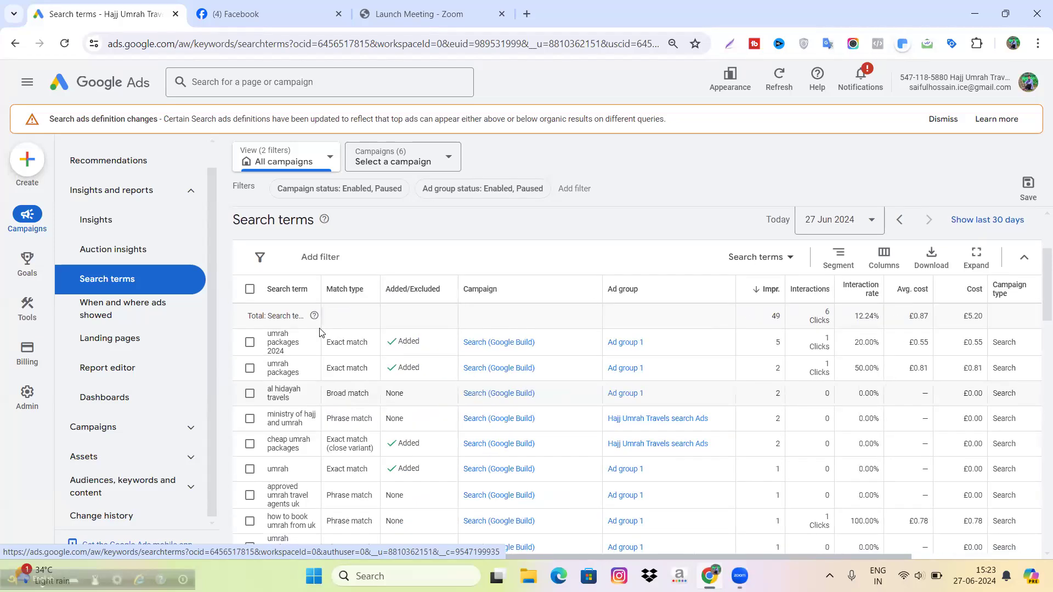
Read through the search terms of both ad groups, checking which are added, excluded or neither.
{"action": "scroll", "coordinate": [298, 332], "scroll_direction": "down", "scroll_amount": 1}
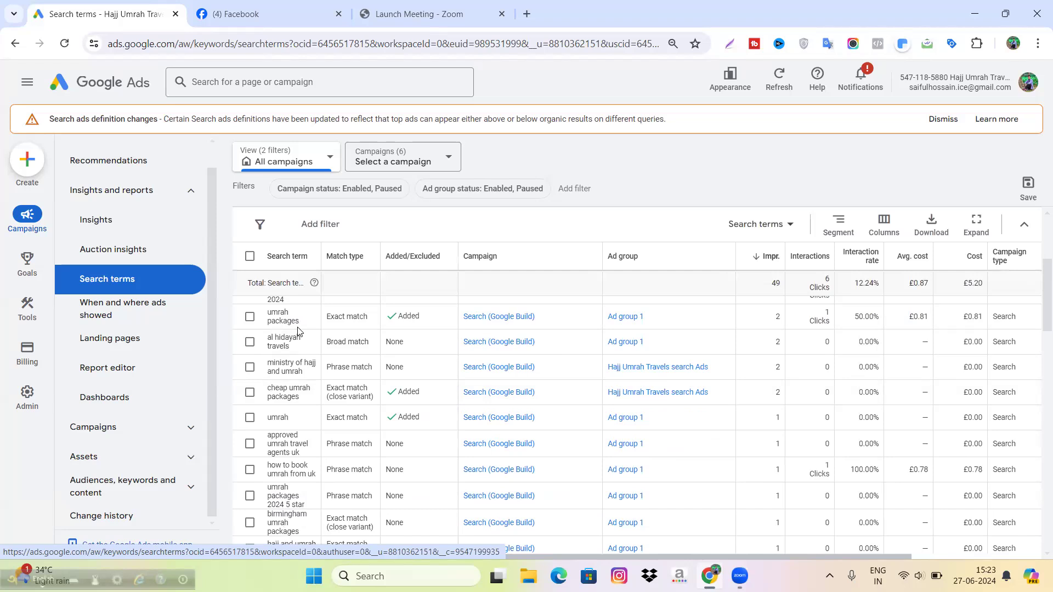
{"action": "scroll", "coordinate": [298, 332], "scroll_direction": "down", "scroll_amount": 10}
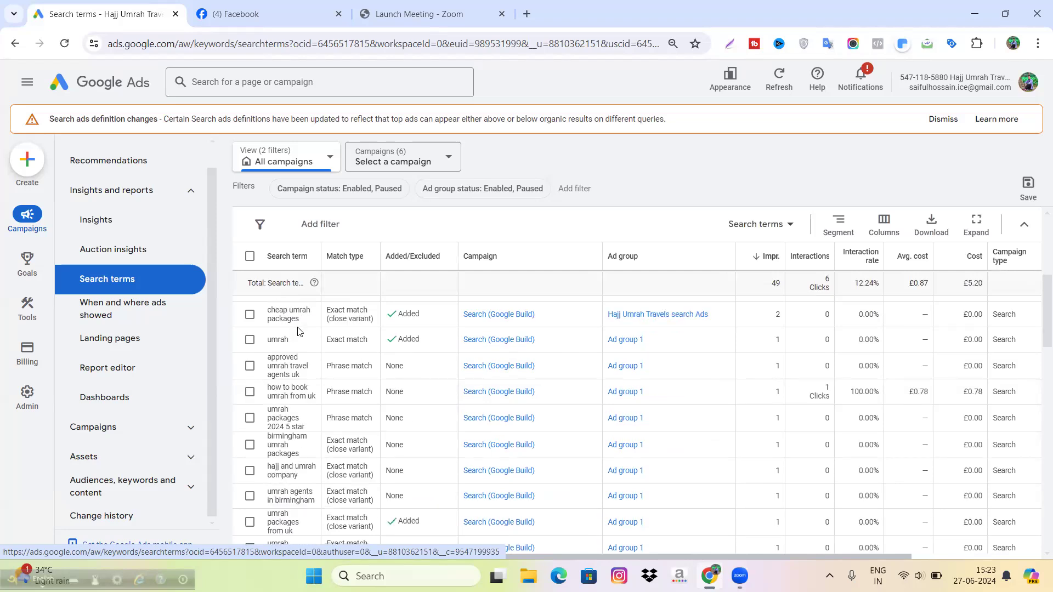
{"action": "scroll", "coordinate": [162, 427], "scroll_direction": "down", "scroll_amount": 1}
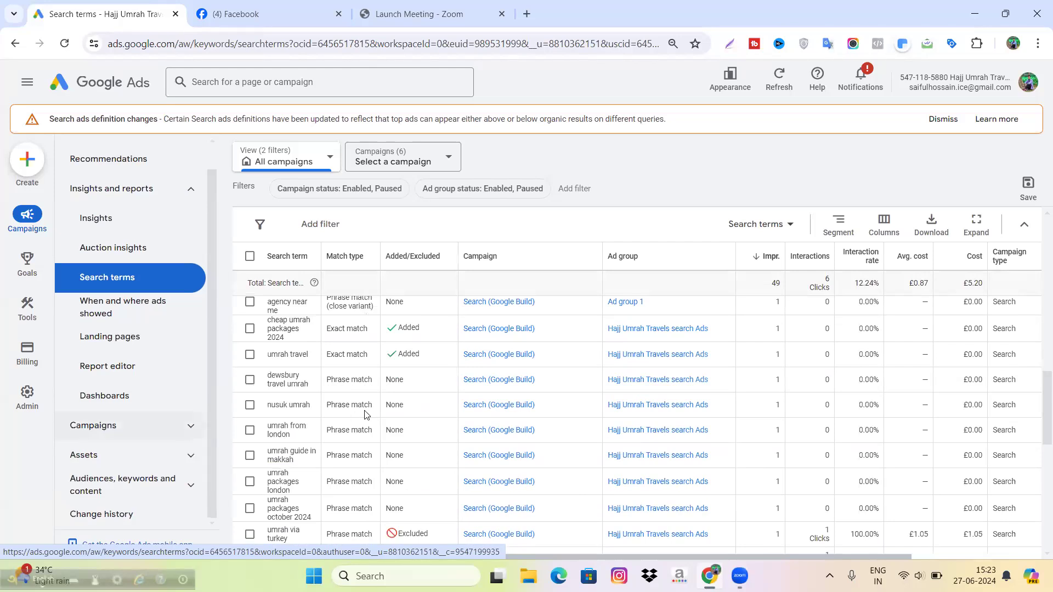
{"action": "scroll", "coordinate": [367, 415], "scroll_direction": "down", "scroll_amount": 1}
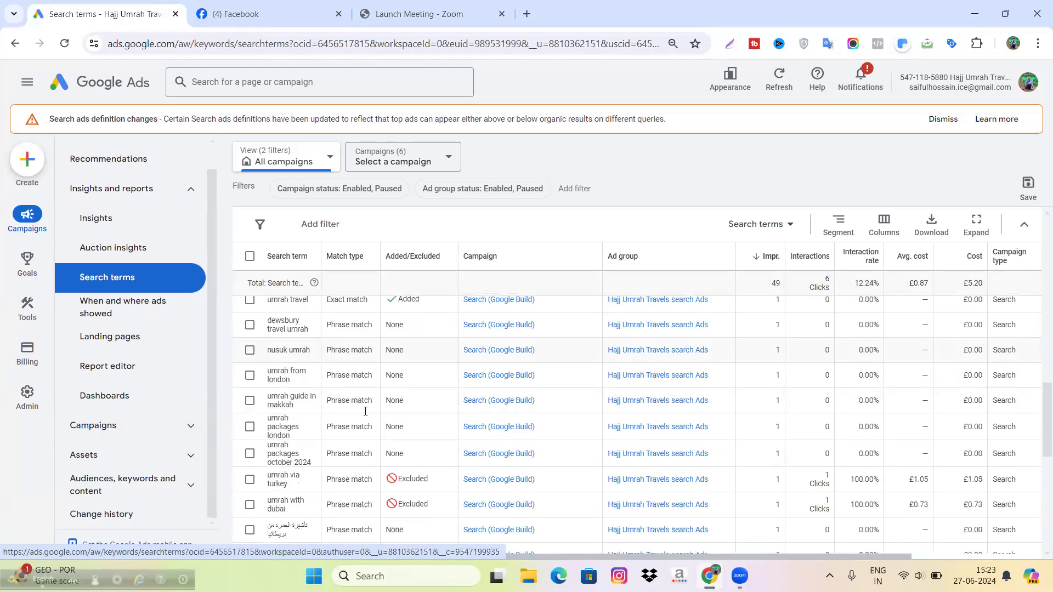
{"action": "scroll", "coordinate": [365, 411], "scroll_direction": "down", "scroll_amount": 2}
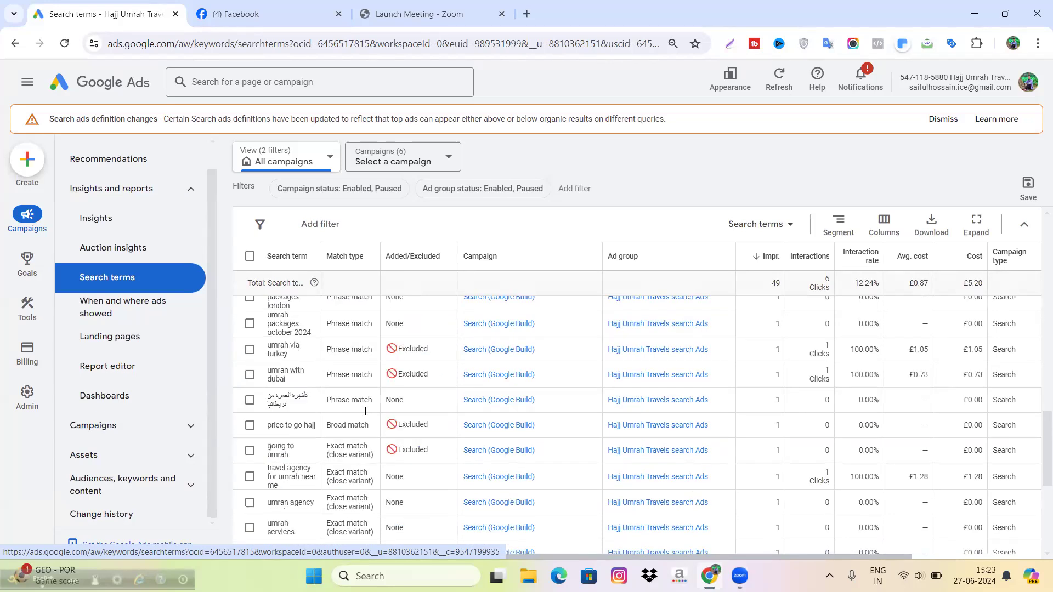
{"action": "scroll", "coordinate": [367, 416], "scroll_direction": "up", "scroll_amount": 5}
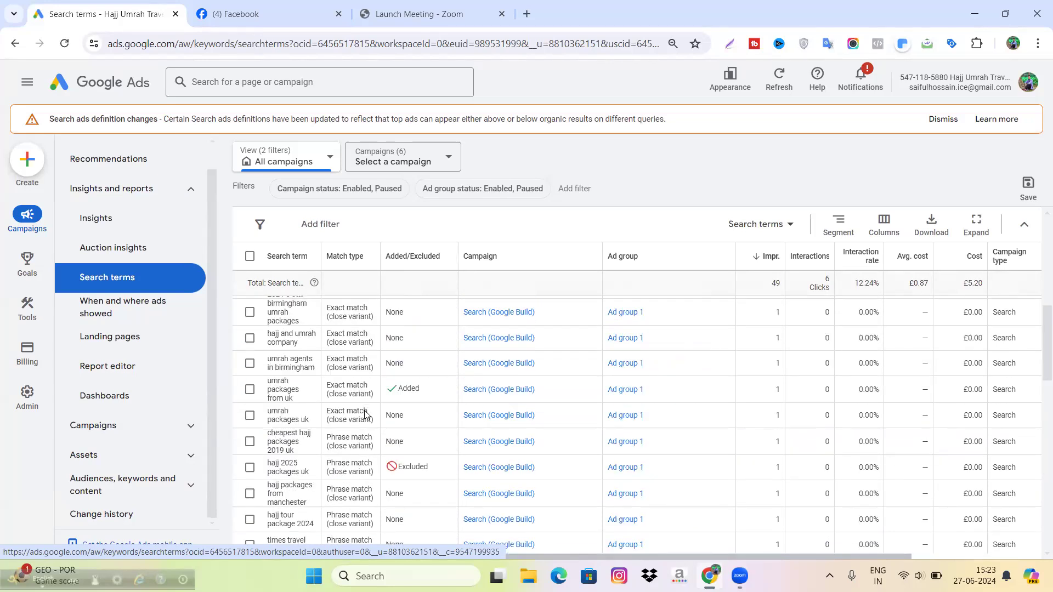
{"action": "scroll", "coordinate": [376, 406], "scroll_direction": "up", "scroll_amount": 5}
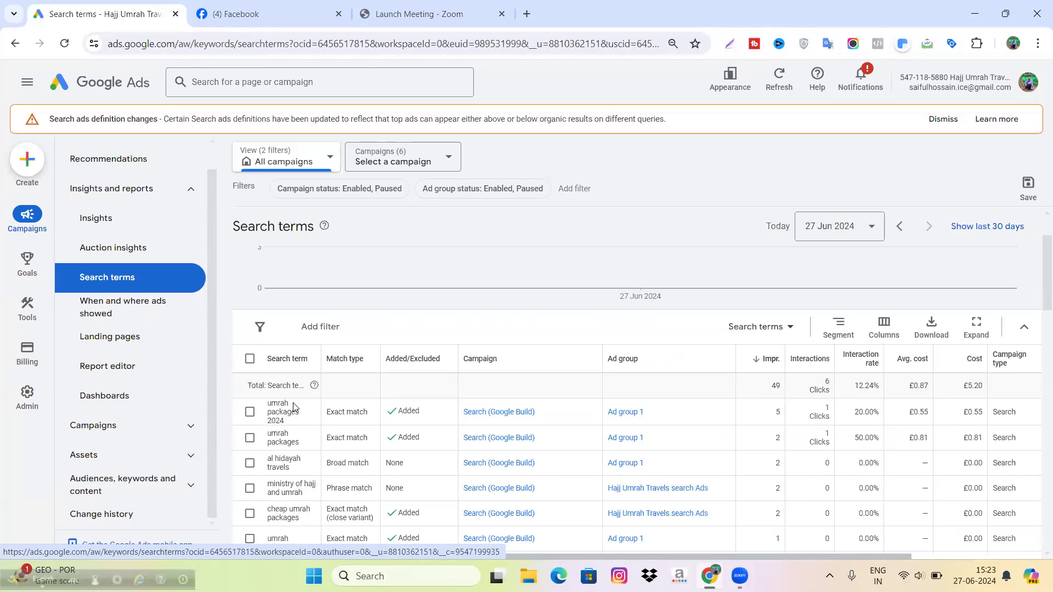
{"action": "scroll", "coordinate": [295, 409], "scroll_direction": "down", "scroll_amount": 1}
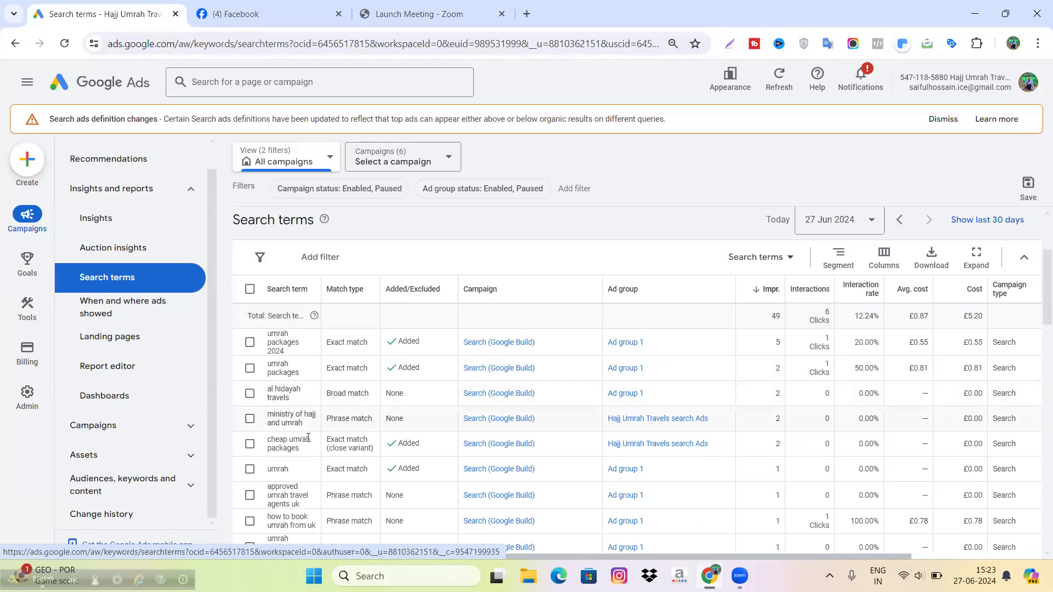
Review the search terms again, relating each term's match type to its campaign, ad group, impressions and interactions.
{"action": "scroll", "coordinate": [309, 437], "scroll_direction": "right", "scroll_amount": 3}
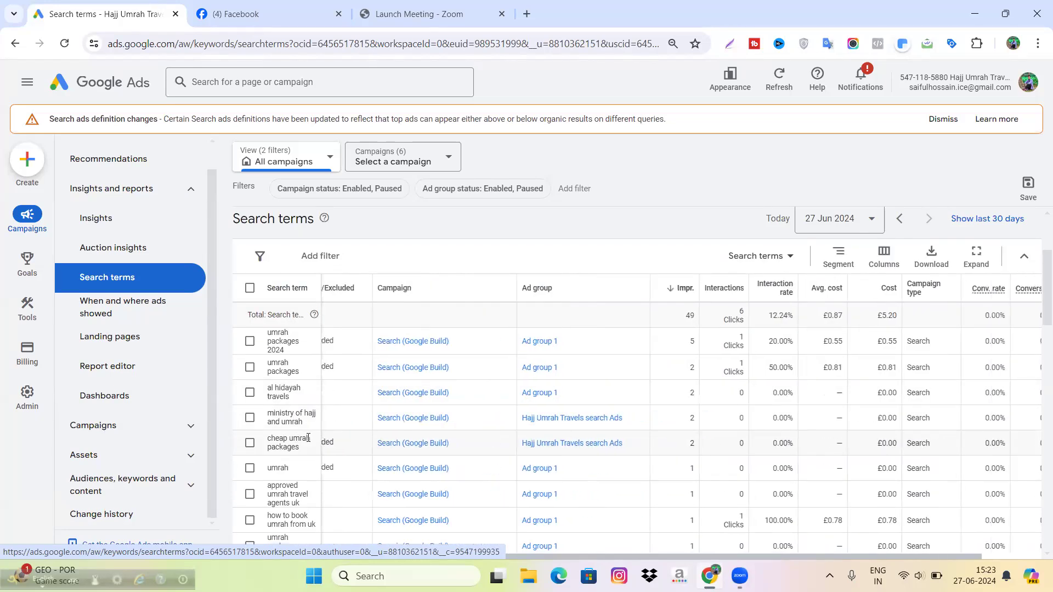
{"action": "scroll", "coordinate": [308, 438], "scroll_direction": "left", "scroll_amount": 1}
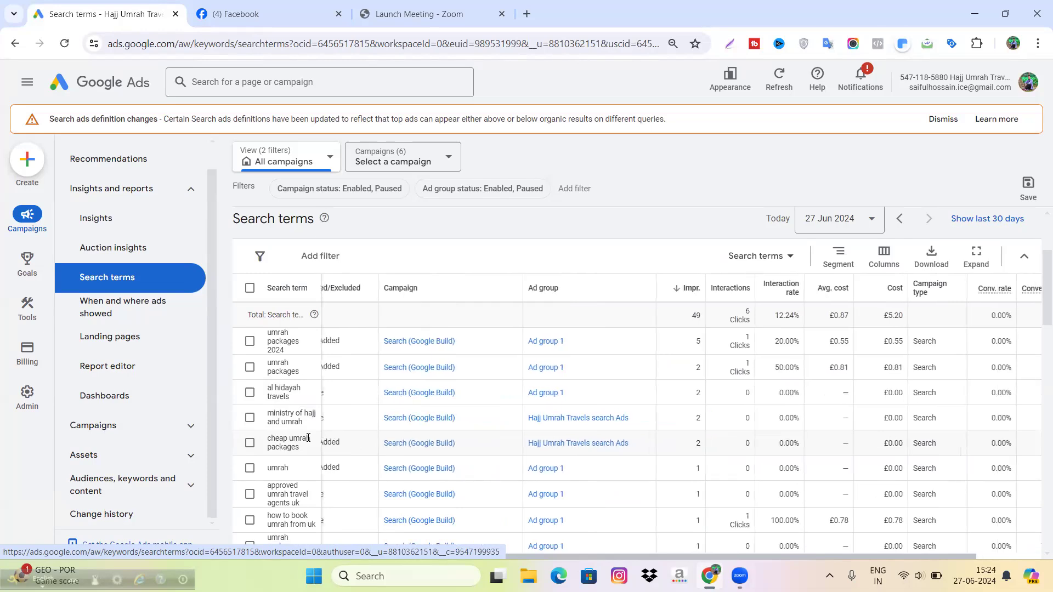
{"action": "scroll", "coordinate": [308, 437], "scroll_direction": "left", "scroll_amount": 3}
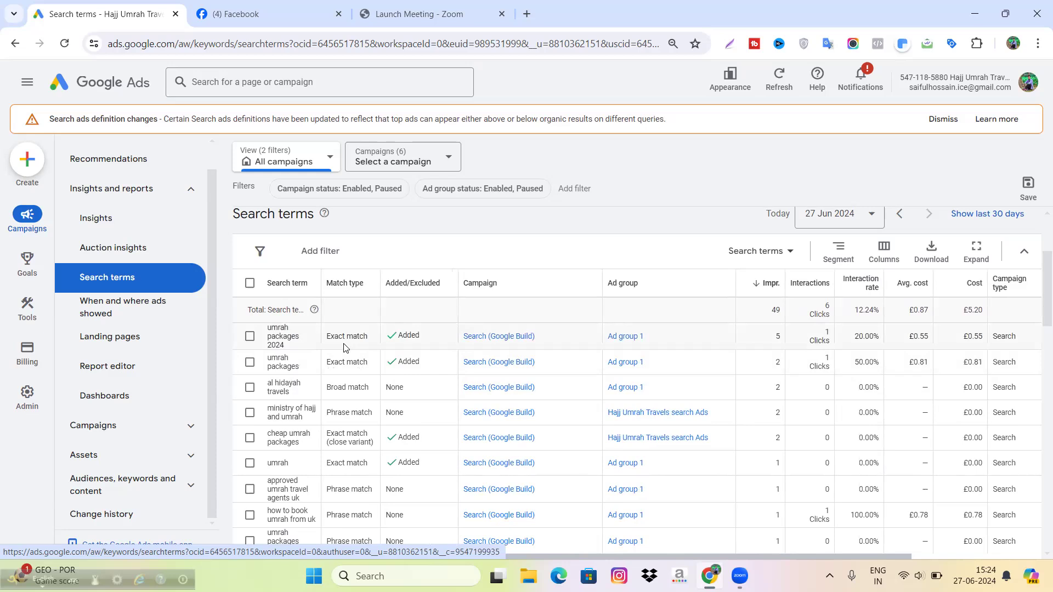
{"action": "scroll", "coordinate": [345, 348], "scroll_direction": "down", "scroll_amount": 1}
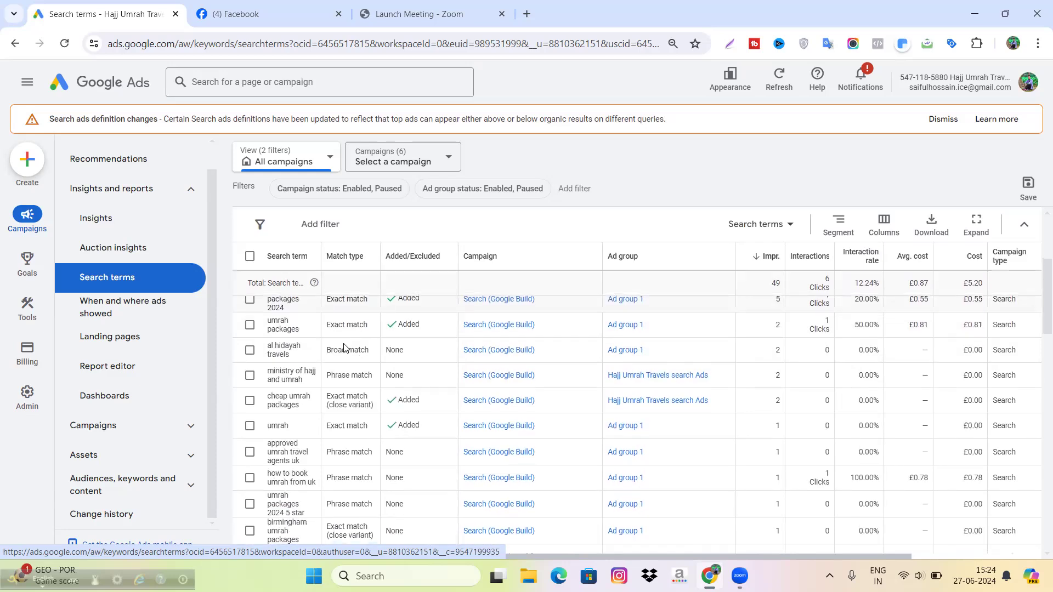
{"action": "scroll", "coordinate": [344, 347], "scroll_direction": "down", "scroll_amount": 3}
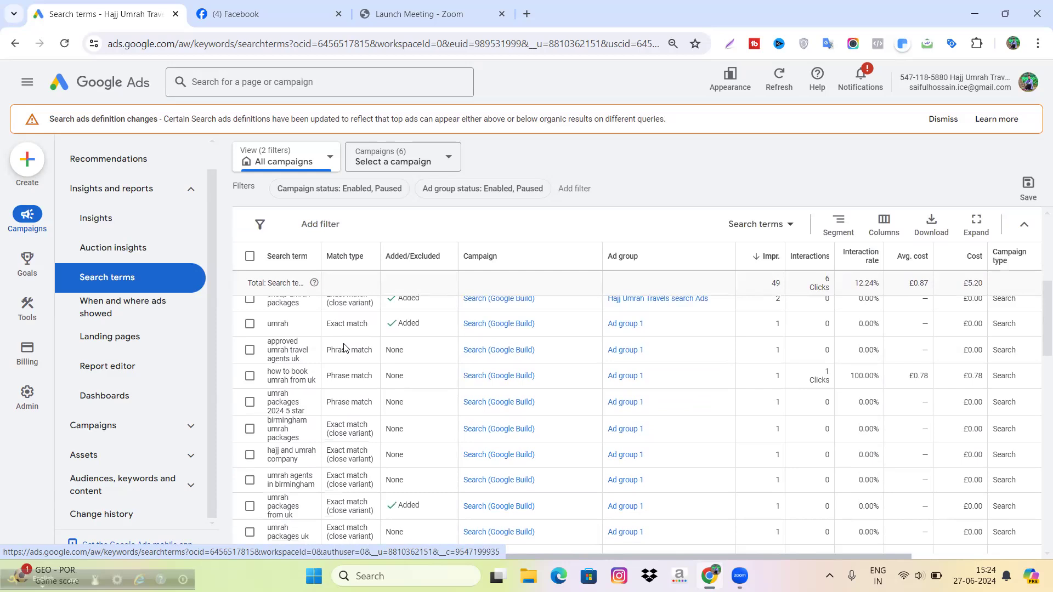
{"action": "scroll", "coordinate": [345, 343], "scroll_direction": "down", "scroll_amount": 4}
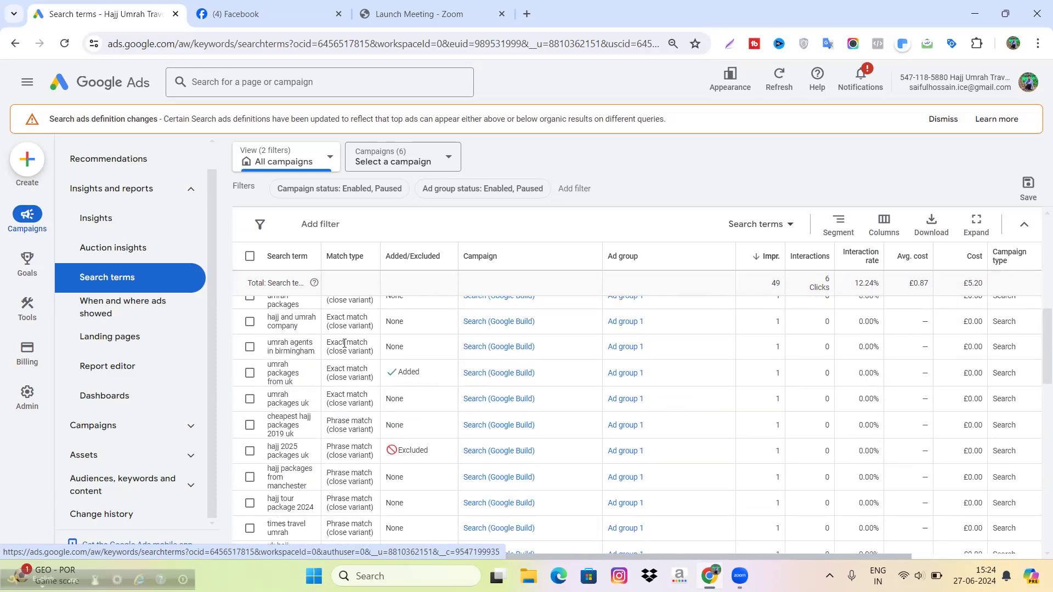
{"action": "scroll", "coordinate": [345, 344], "scroll_direction": "up", "scroll_amount": 8}
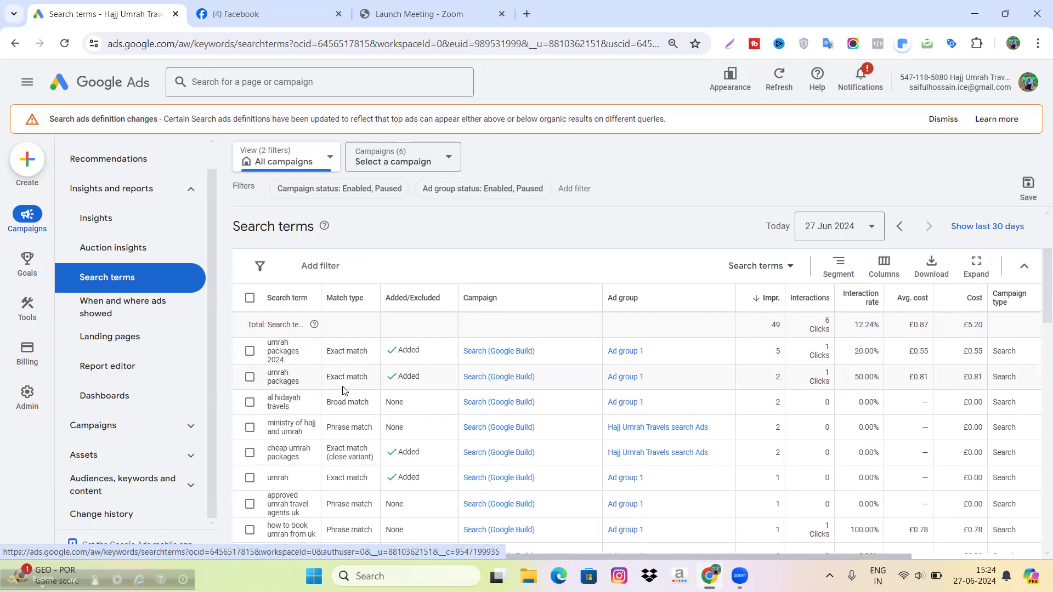
{"action": "scroll", "coordinate": [345, 390], "scroll_direction": "down", "scroll_amount": 1}
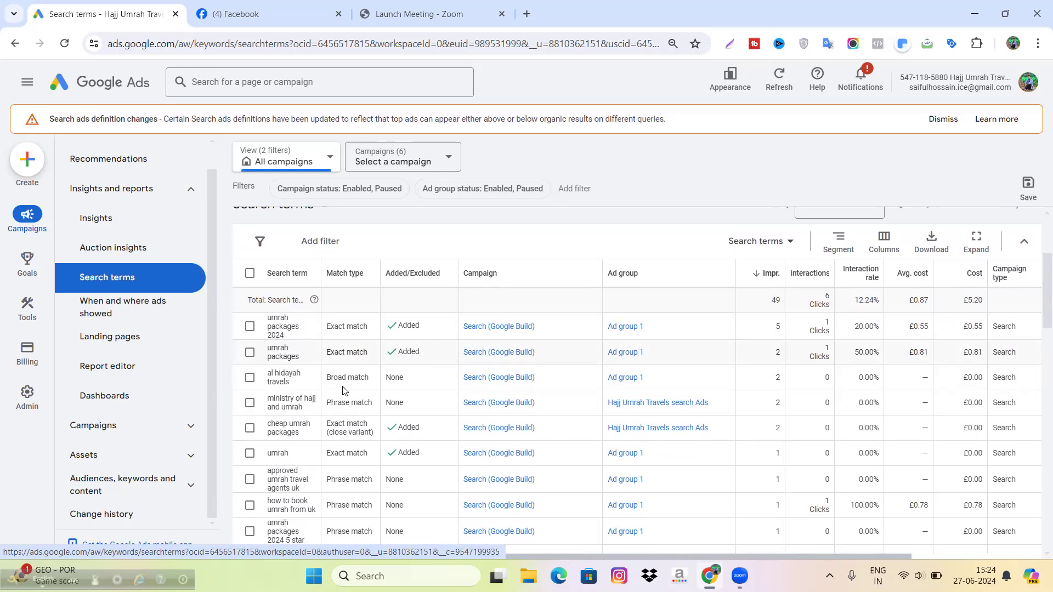
{"action": "scroll", "coordinate": [344, 390], "scroll_direction": "up", "scroll_amount": 3}
{"action": "scroll", "coordinate": [344, 390], "scroll_direction": "down", "scroll_amount": 1}
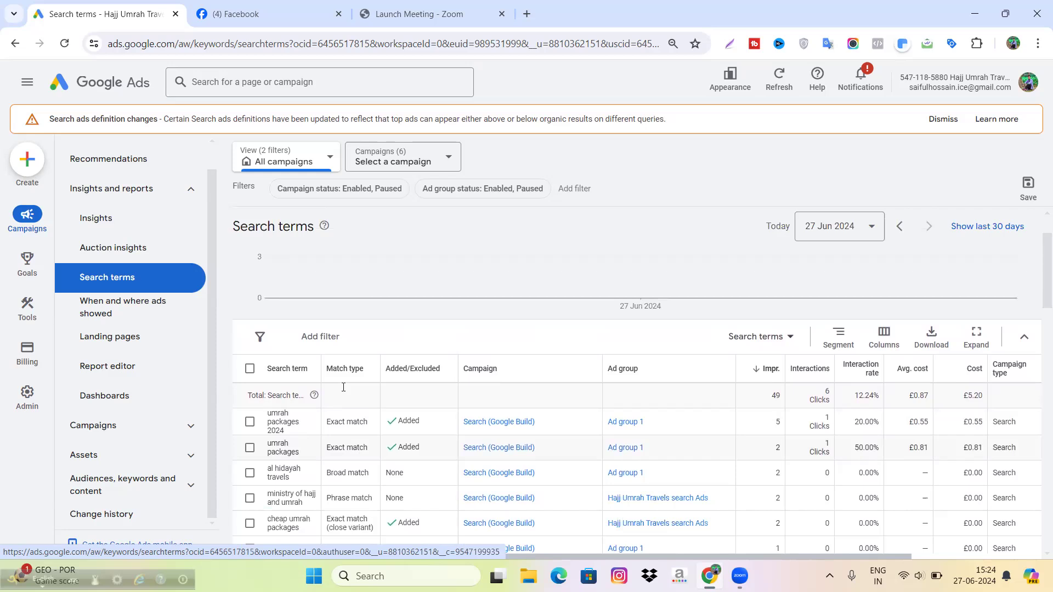
{"action": "scroll", "coordinate": [343, 388], "scroll_direction": "down", "scroll_amount": 1}
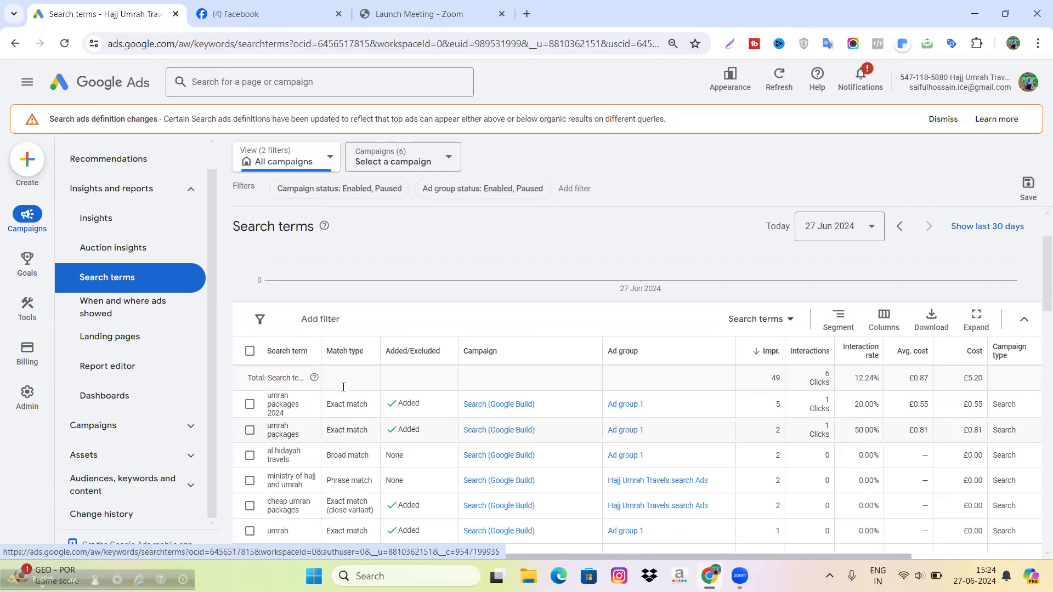
{"action": "scroll", "coordinate": [344, 387], "scroll_direction": "down", "scroll_amount": 1}
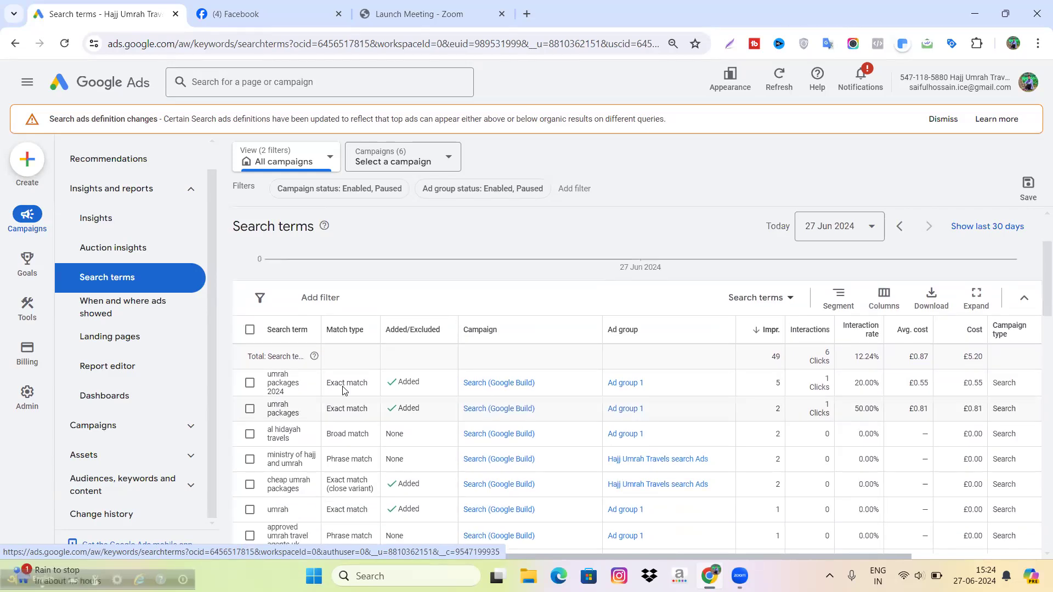
Narrow the search terms report to the Search (Google Build) campaign.
{"action": "scroll", "coordinate": [344, 390], "scroll_direction": "down", "scroll_amount": 4}
{"action": "scroll", "coordinate": [343, 389], "scroll_direction": "down", "scroll_amount": 2}
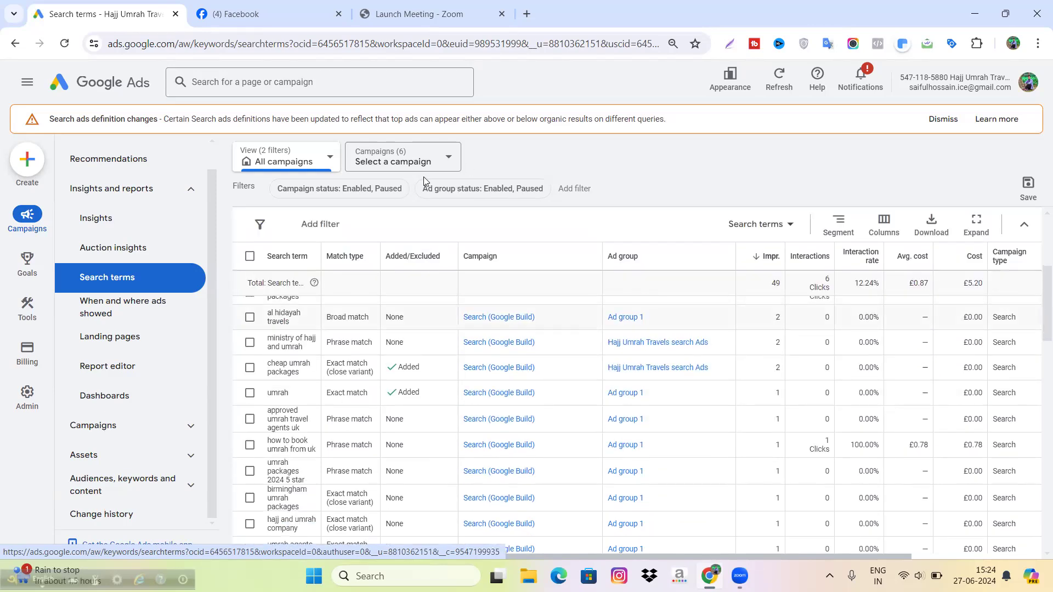
{"action": "left_click", "coordinate": [449, 155]}
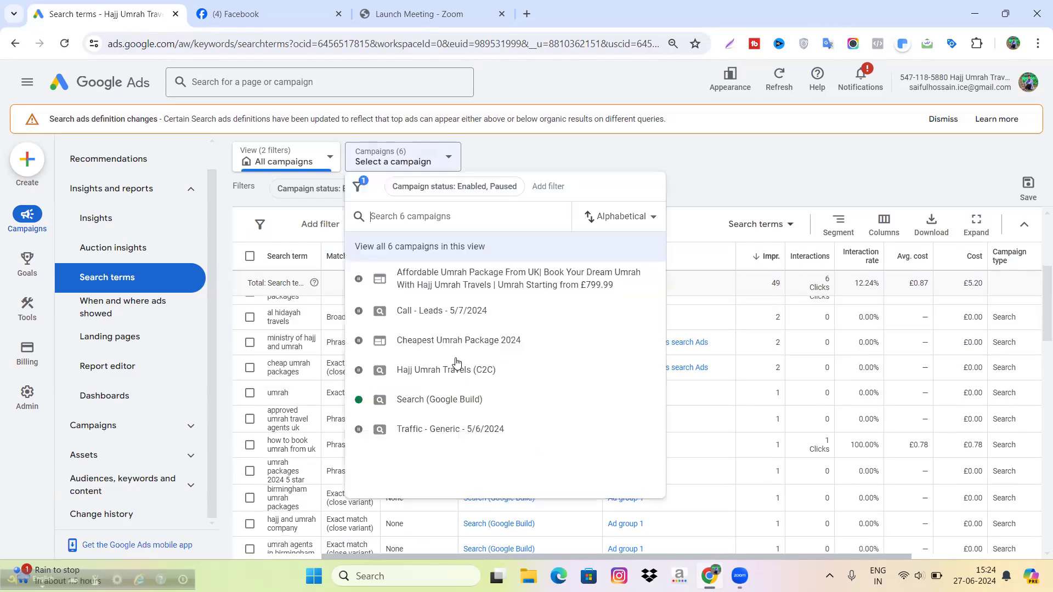
{"action": "left_click", "coordinate": [425, 398]}
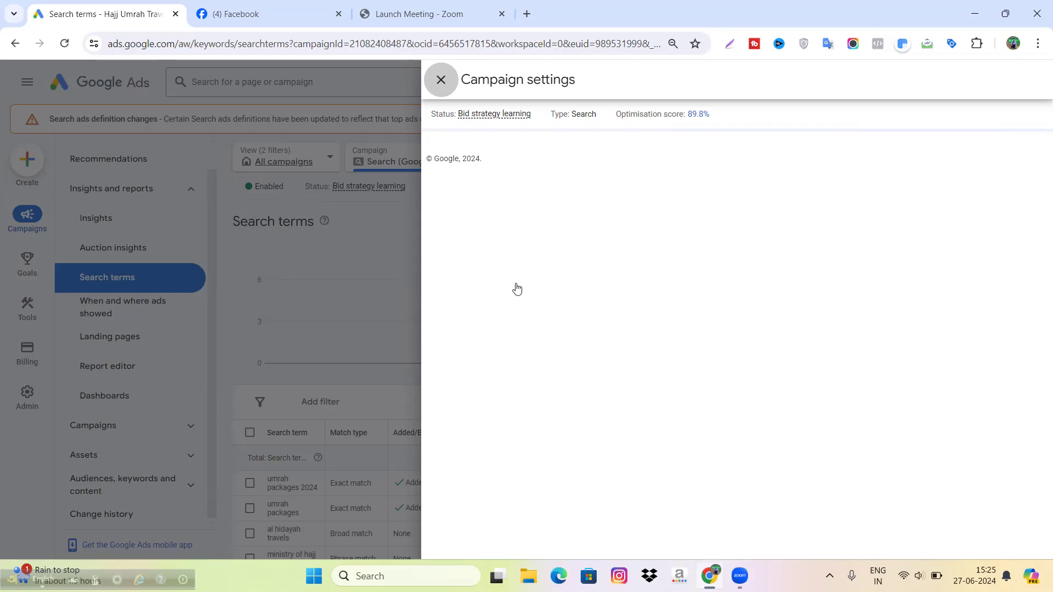
Expand the bidding section in the Search (Google Build) campaign settings to check its bid strategy, and close the settings without changes.
{"action": "scroll", "coordinate": [618, 418], "scroll_direction": "down", "scroll_amount": 2}
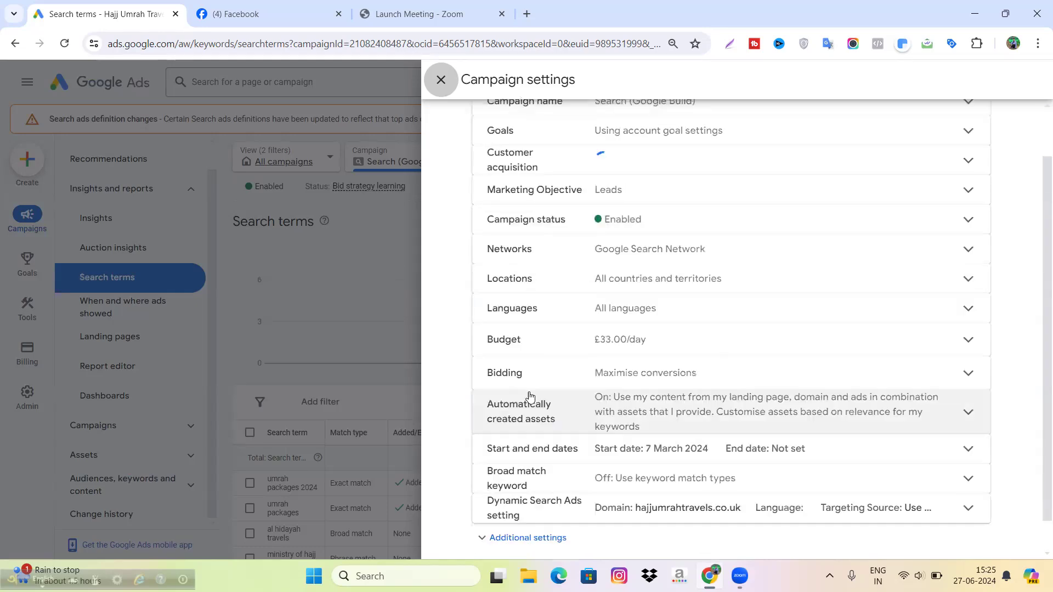
{"action": "left_click", "coordinate": [753, 375]}
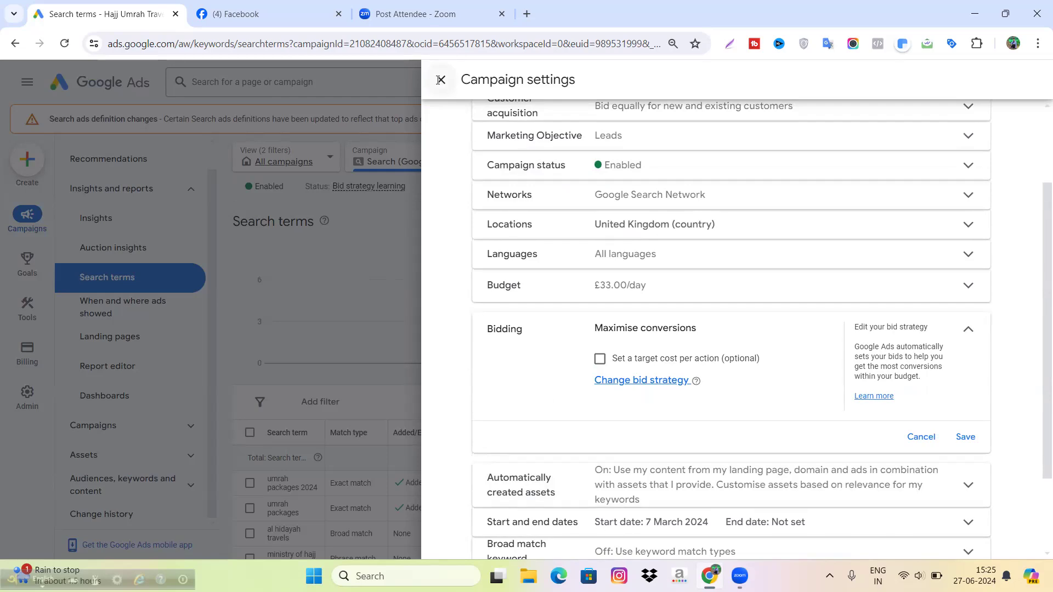
{"action": "left_click", "coordinate": [289, 282]}
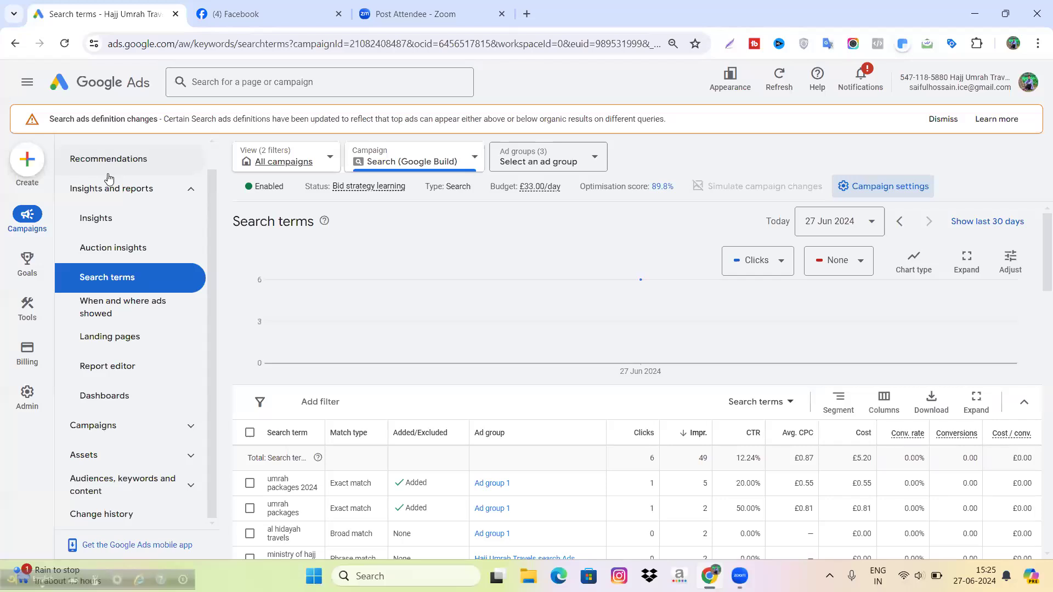
Open the campaign's overview and examine its clicks, average CPC, conversions and cost together with the performance chart.
{"action": "left_click", "coordinate": [99, 159]}
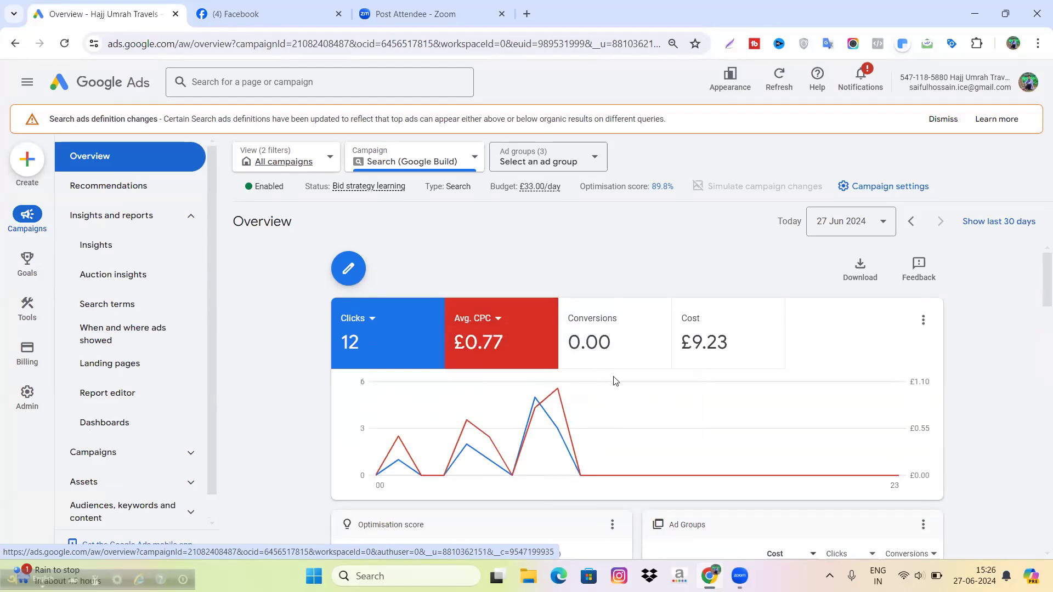
{"action": "scroll", "coordinate": [616, 381], "scroll_direction": "down", "scroll_amount": 1}
{"action": "scroll", "coordinate": [615, 380], "scroll_direction": "up", "scroll_amount": 1}
{"action": "scroll", "coordinate": [615, 381], "scroll_direction": "down", "scroll_amount": 2}
{"action": "scroll", "coordinate": [616, 381], "scroll_direction": "up", "scroll_amount": 2}
{"action": "scroll", "coordinate": [599, 372], "scroll_direction": "down", "scroll_amount": 2}
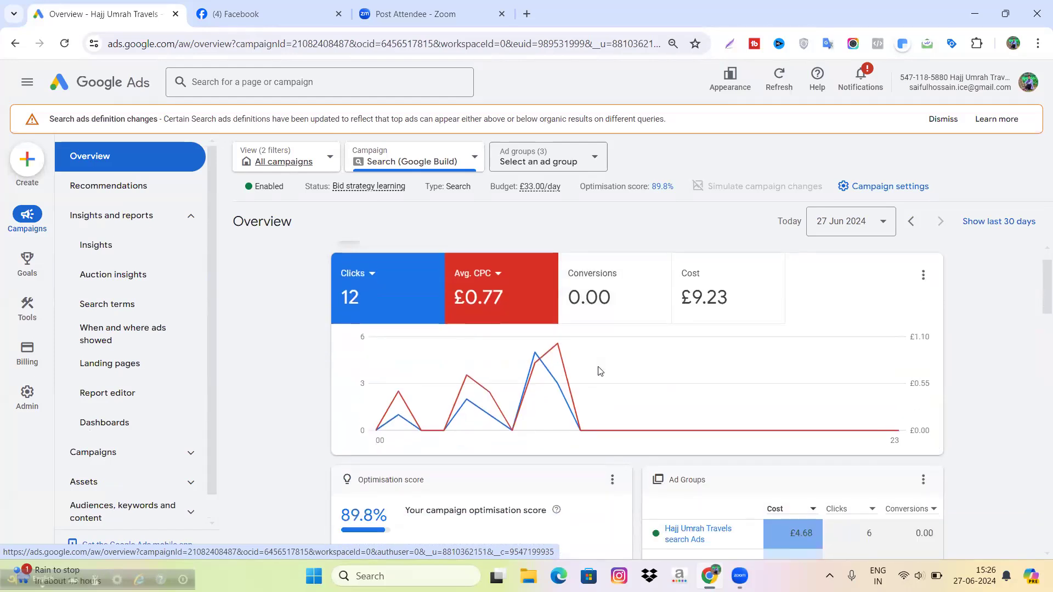
{"action": "scroll", "coordinate": [600, 372], "scroll_direction": "up", "scroll_amount": 2}
{"action": "scroll", "coordinate": [599, 372], "scroll_direction": "down", "scroll_amount": 5}
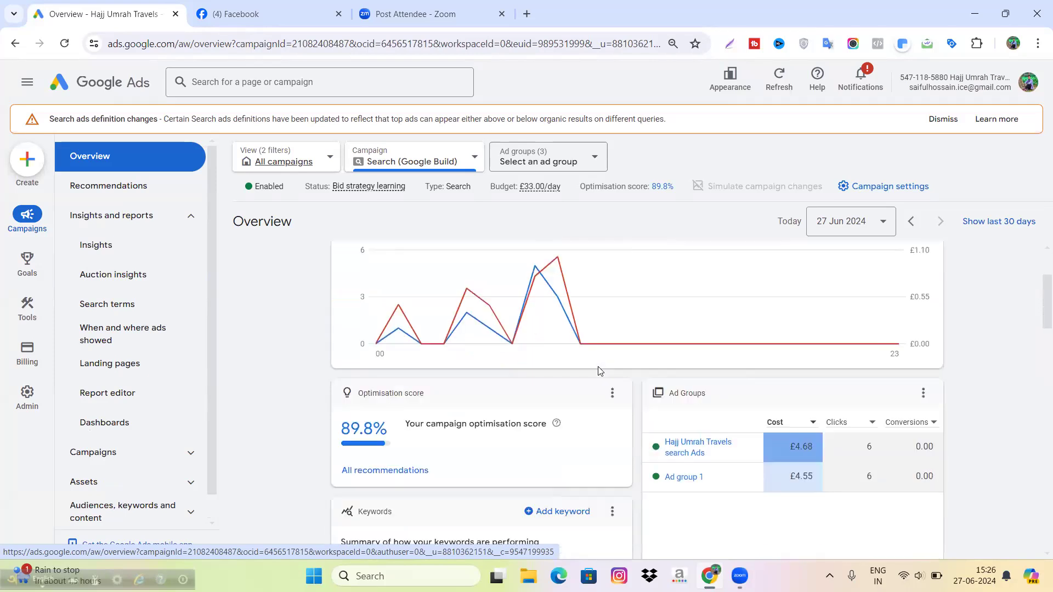
{"action": "scroll", "coordinate": [599, 371], "scroll_direction": "up", "scroll_amount": 5}
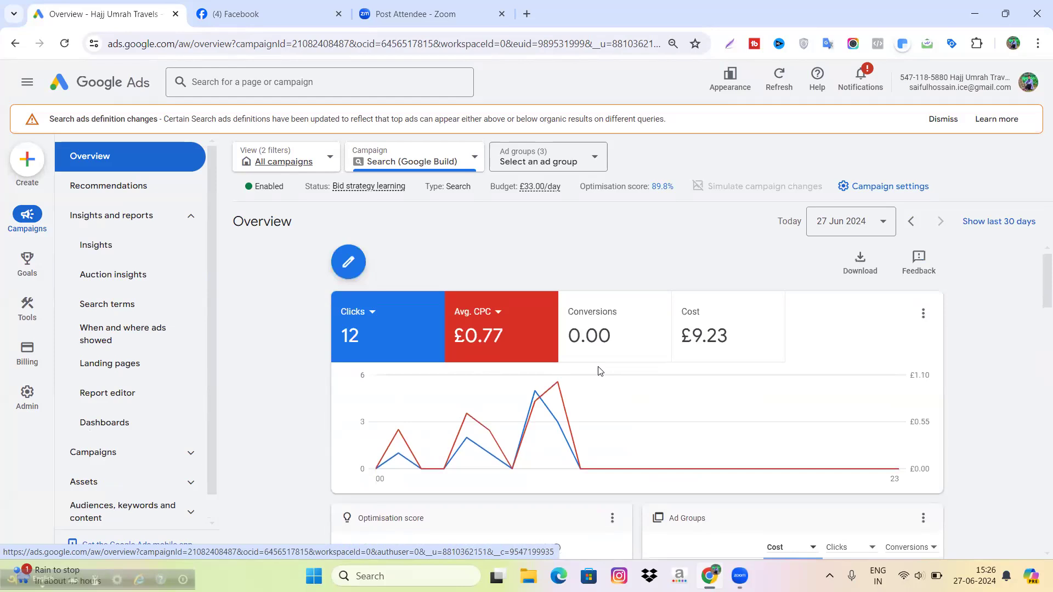
{"action": "scroll", "coordinate": [600, 372], "scroll_direction": "down", "scroll_amount": 3}
{"action": "scroll", "coordinate": [600, 372], "scroll_direction": "up", "scroll_amount": 3}
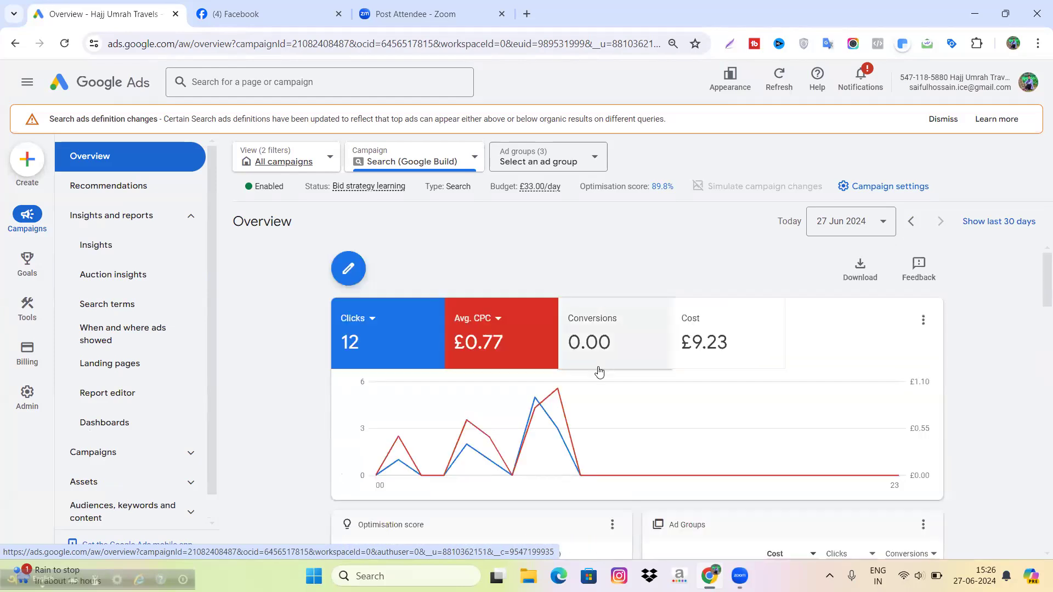
Review the overview's keywords, most-shown ads, searches, ad groups and optimisation score summaries for the campaign.
{"action": "scroll", "coordinate": [600, 372], "scroll_direction": "down", "scroll_amount": 6}
{"action": "scroll", "coordinate": [600, 371], "scroll_direction": "down", "scroll_amount": 3}
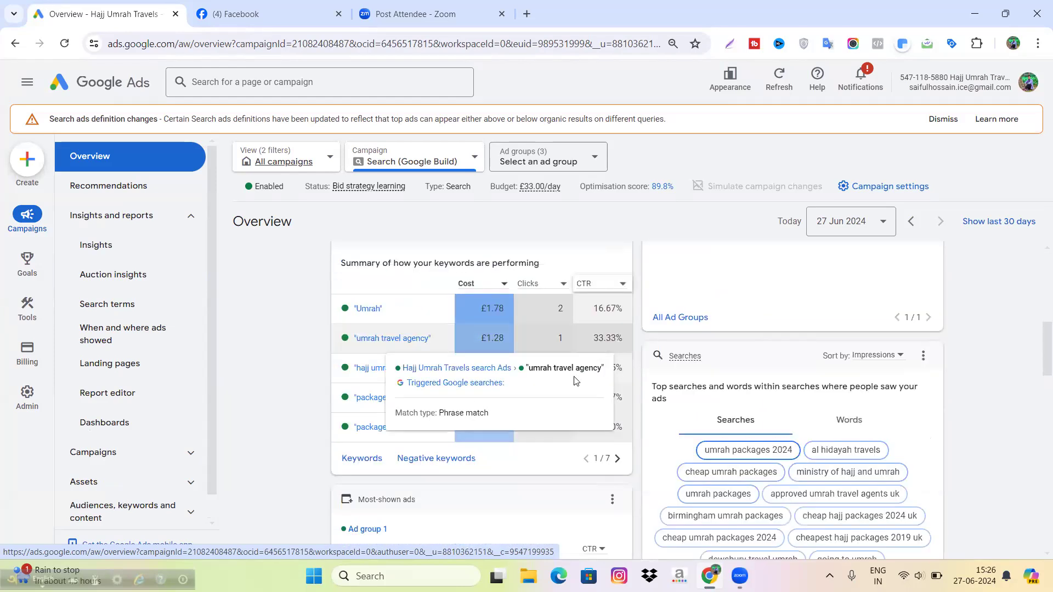
{"action": "scroll", "coordinate": [571, 376], "scroll_direction": "up", "scroll_amount": 8}
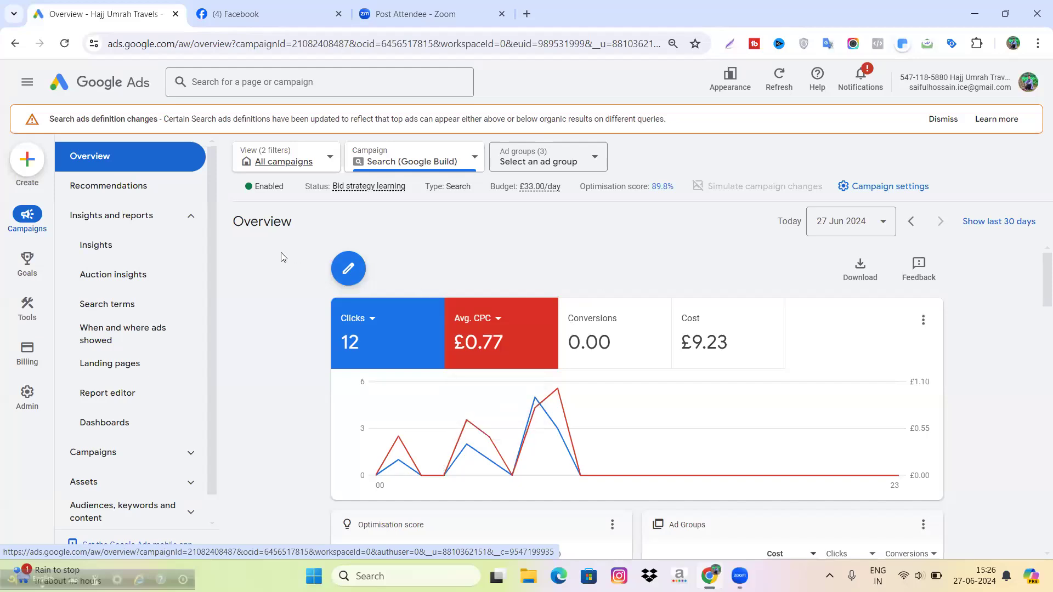
{"action": "scroll", "coordinate": [283, 257], "scroll_direction": "down", "scroll_amount": 9}
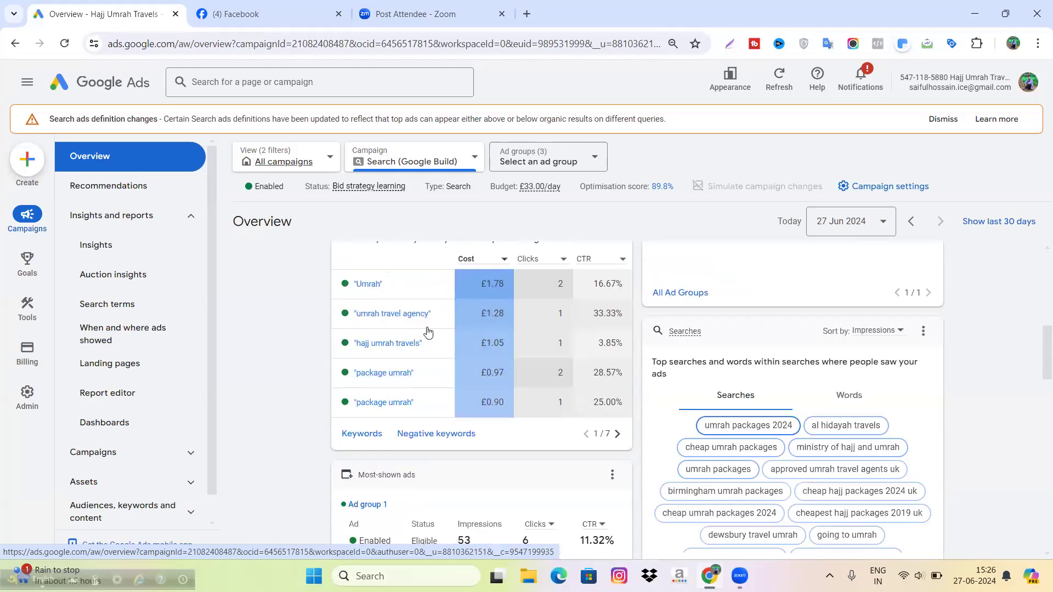
{"action": "scroll", "coordinate": [428, 333], "scroll_direction": "down", "scroll_amount": 2}
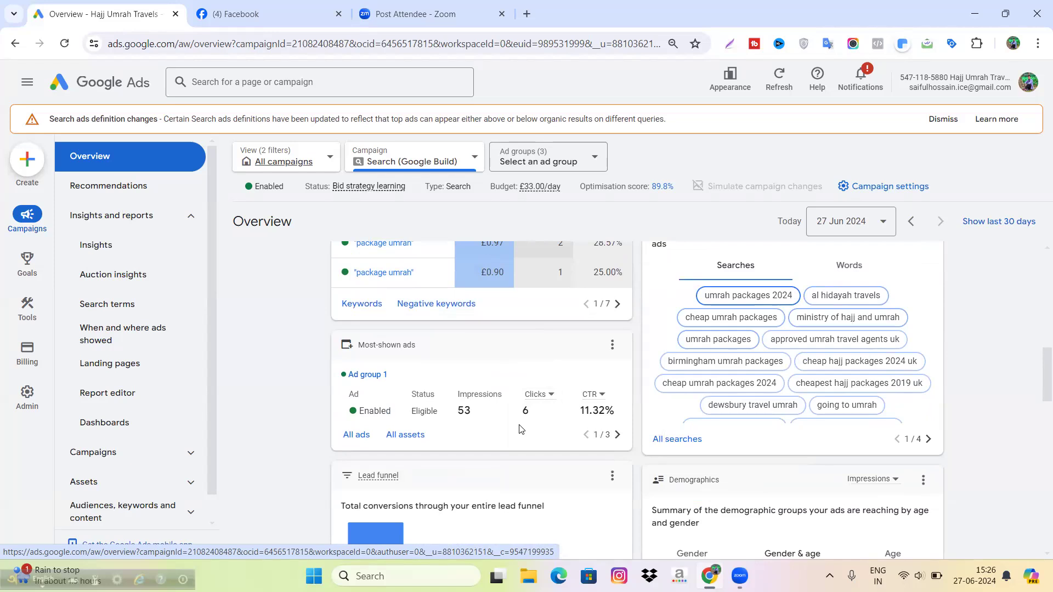
{"action": "scroll", "coordinate": [558, 353], "scroll_direction": "up", "scroll_amount": 2}
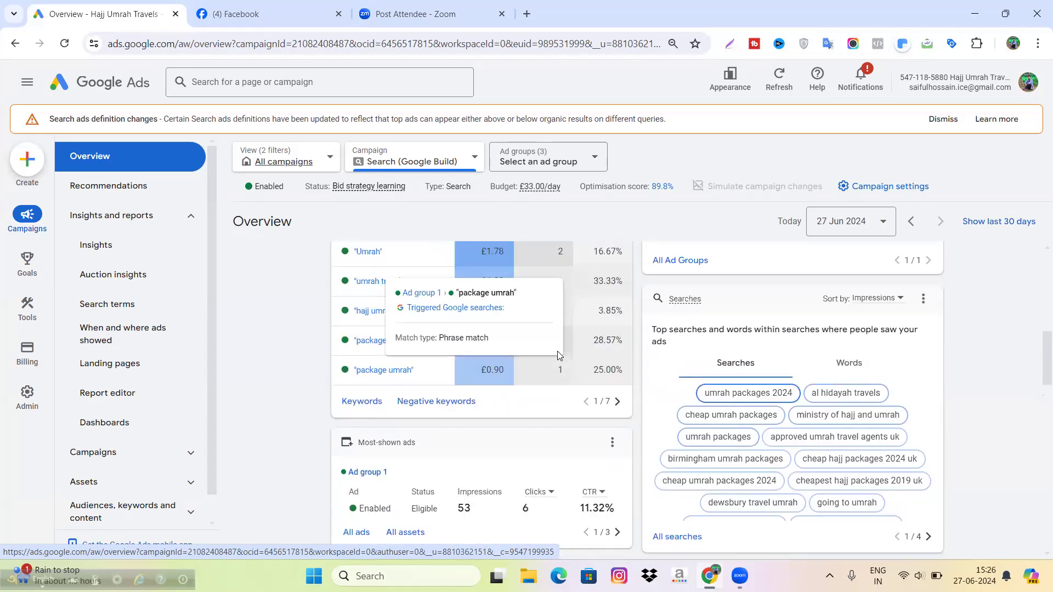
{"action": "scroll", "coordinate": [558, 355], "scroll_direction": "up", "scroll_amount": 2}
{"action": "scroll", "coordinate": [558, 355], "scroll_direction": "up", "scroll_amount": 3}
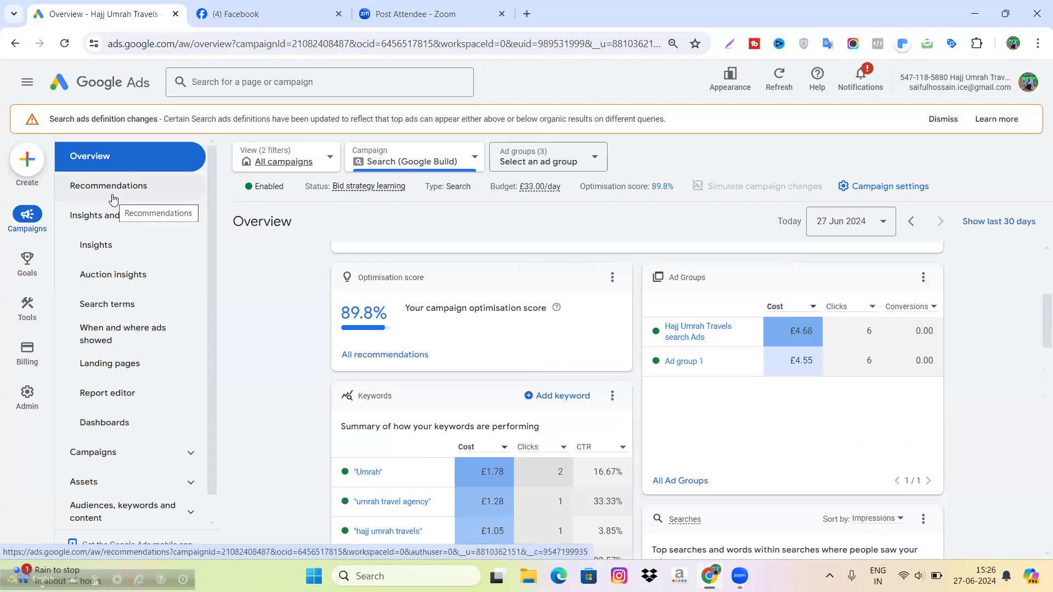
{"action": "scroll", "coordinate": [113, 199], "scroll_direction": "down", "scroll_amount": 1}
{"action": "scroll", "coordinate": [113, 198], "scroll_direction": "up", "scroll_amount": 1}
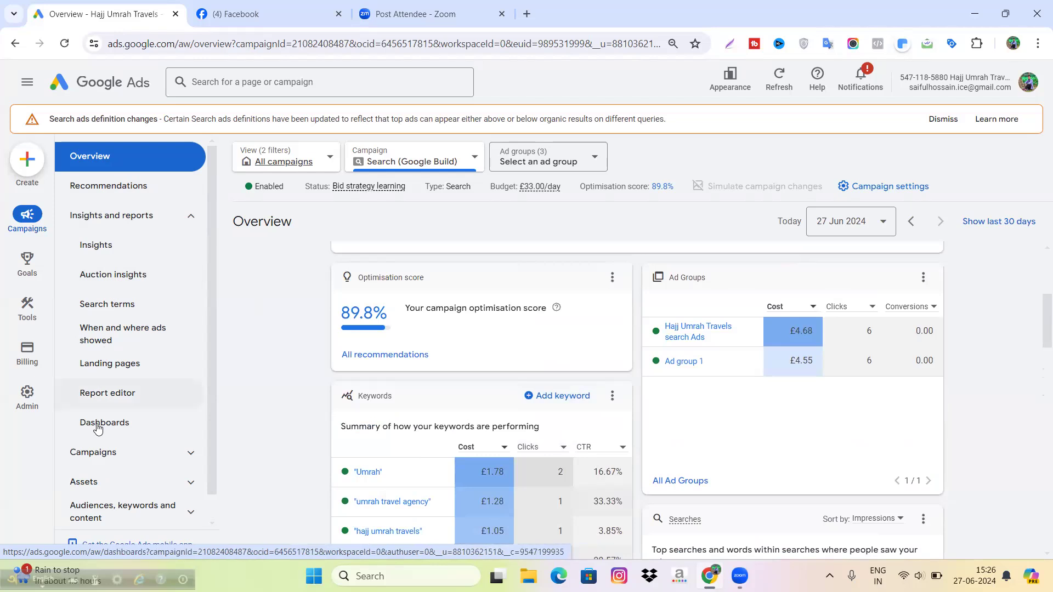
{"action": "scroll", "coordinate": [319, 292], "scroll_direction": "down", "scroll_amount": 2}
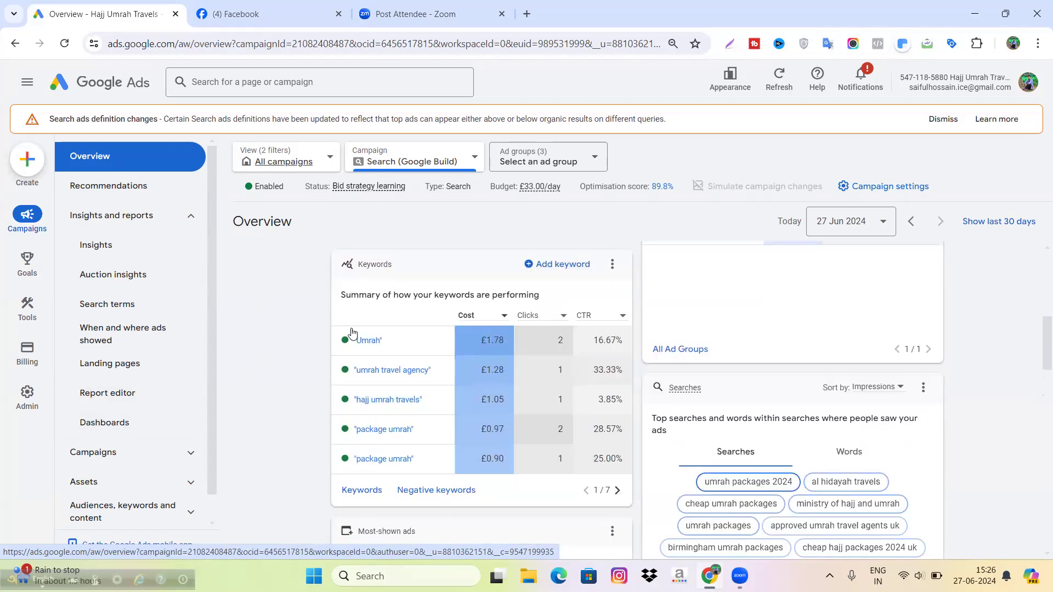
{"action": "scroll", "coordinate": [351, 333], "scroll_direction": "down", "scroll_amount": 2}
{"action": "scroll", "coordinate": [352, 332], "scroll_direction": "up", "scroll_amount": 6}
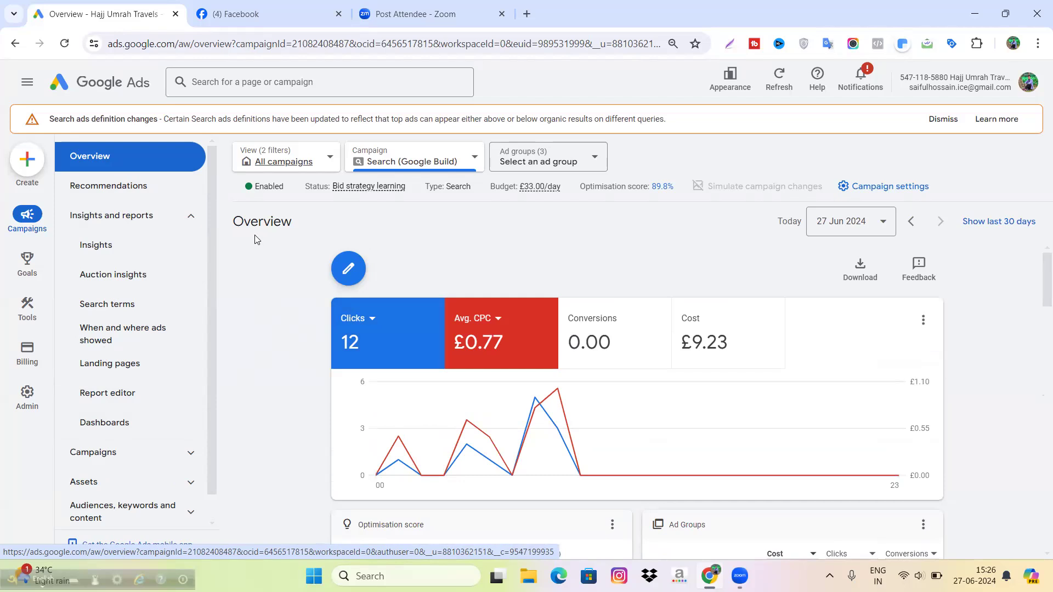
{"action": "left_click", "coordinate": [260, 5]}
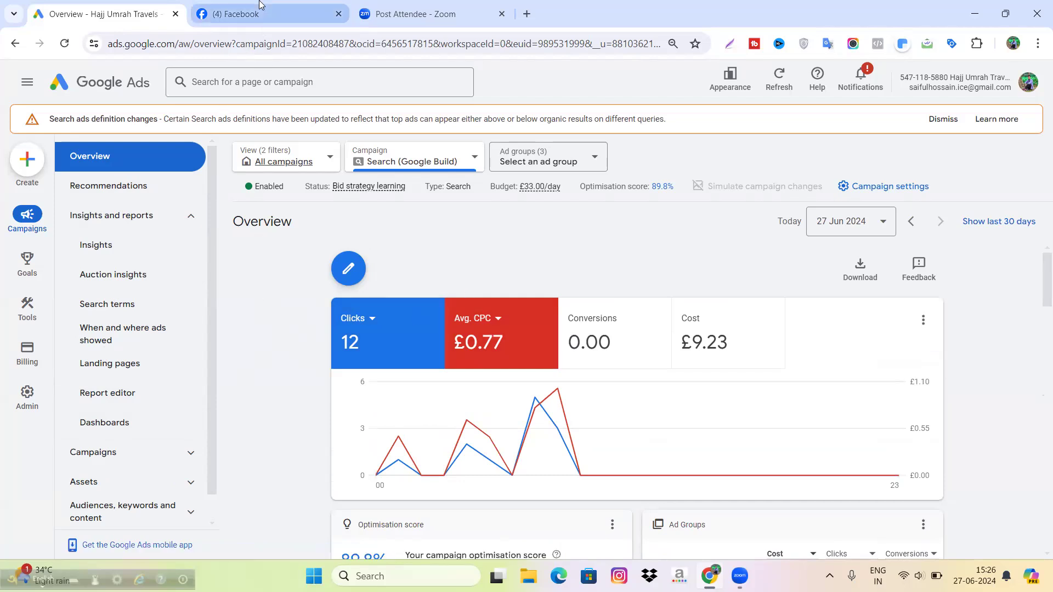
{"action": "left_click", "coordinate": [109, 8]}
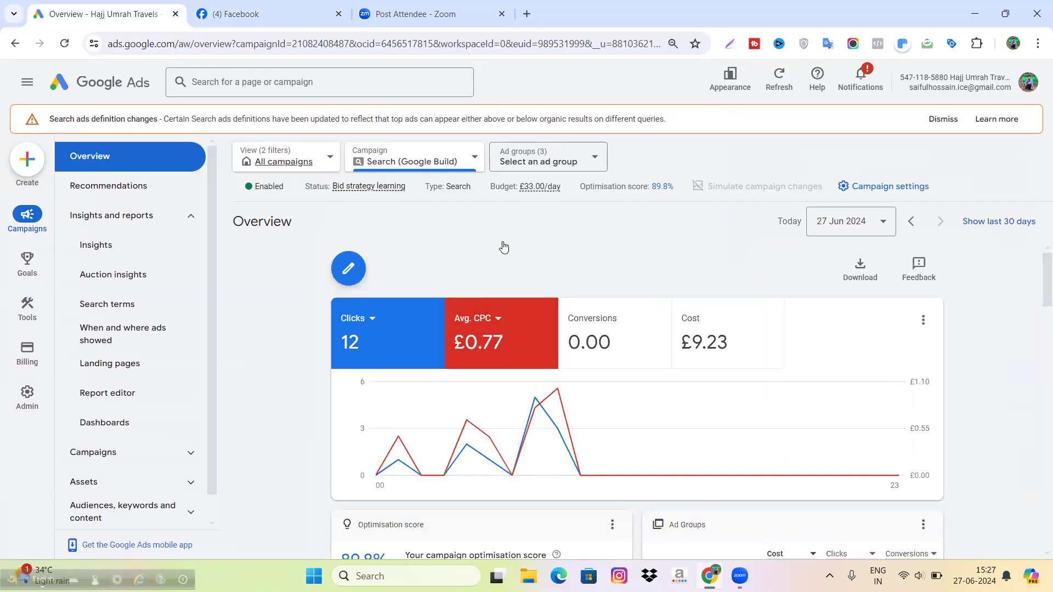
{"action": "scroll", "coordinate": [503, 242], "scroll_direction": "down", "scroll_amount": 1}
{"action": "scroll", "coordinate": [502, 241], "scroll_direction": "down", "scroll_amount": 3}
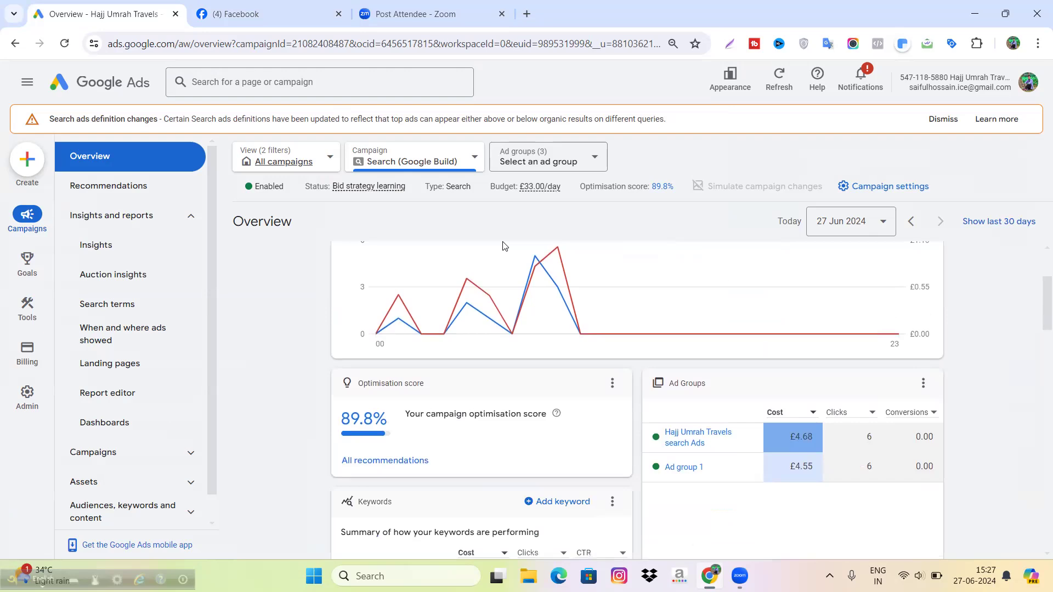
{"action": "scroll", "coordinate": [492, 336], "scroll_direction": "up", "scroll_amount": 4}
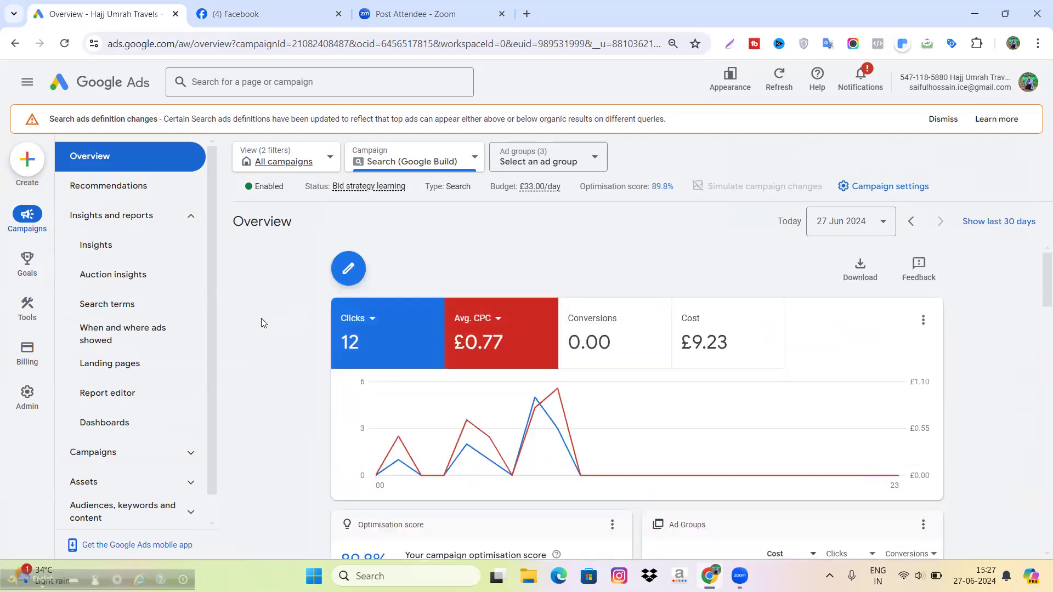
{"action": "scroll", "coordinate": [263, 323], "scroll_direction": "down", "scroll_amount": 1}
{"action": "scroll", "coordinate": [262, 323], "scroll_direction": "up", "scroll_amount": 1}
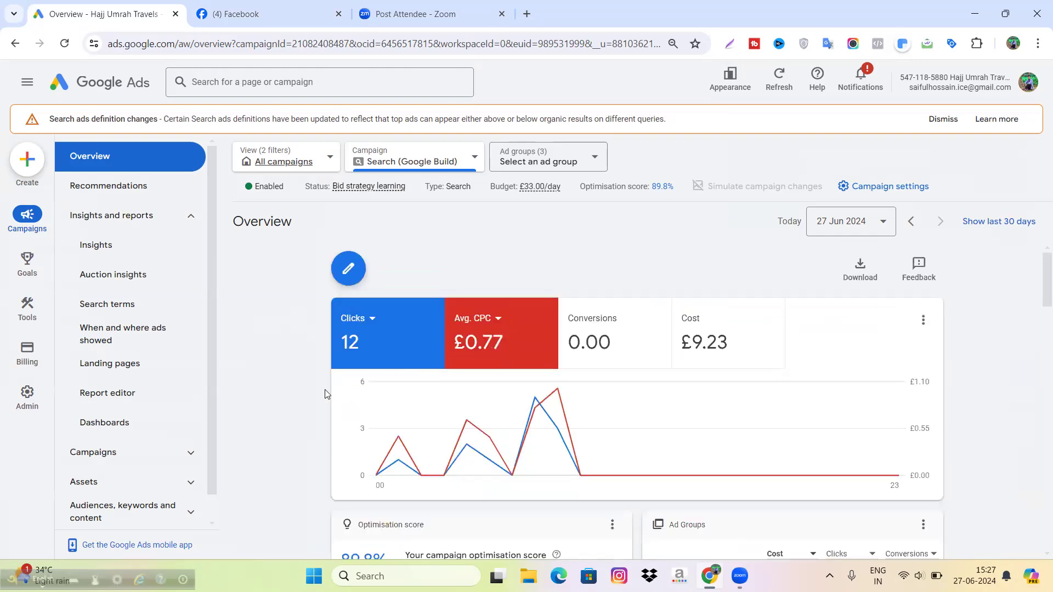
{"action": "scroll", "coordinate": [294, 383], "scroll_direction": "down", "scroll_amount": 1}
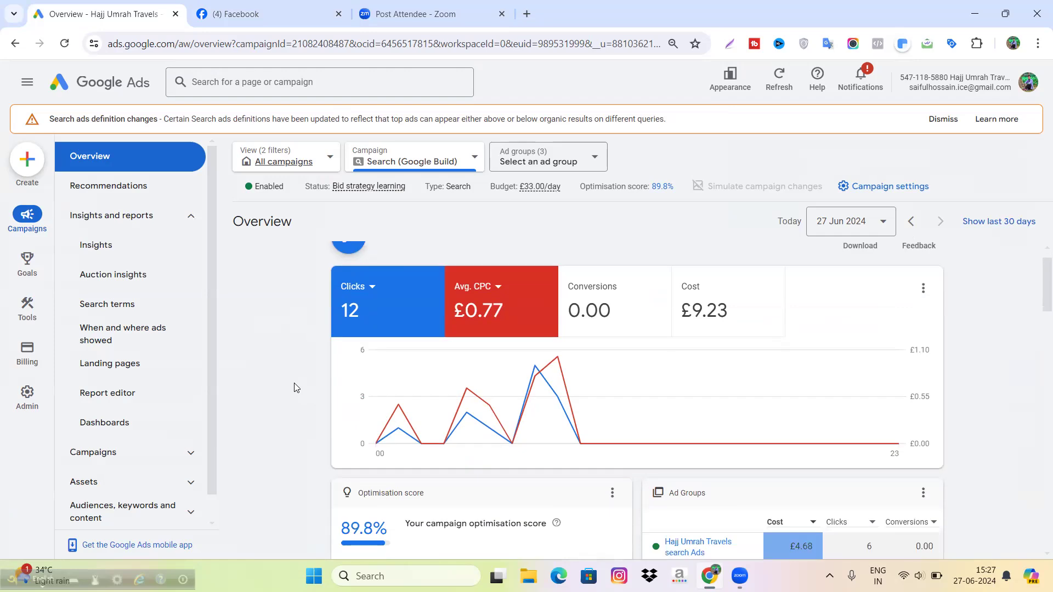
{"action": "scroll", "coordinate": [296, 388], "scroll_direction": "up", "scroll_amount": 1}
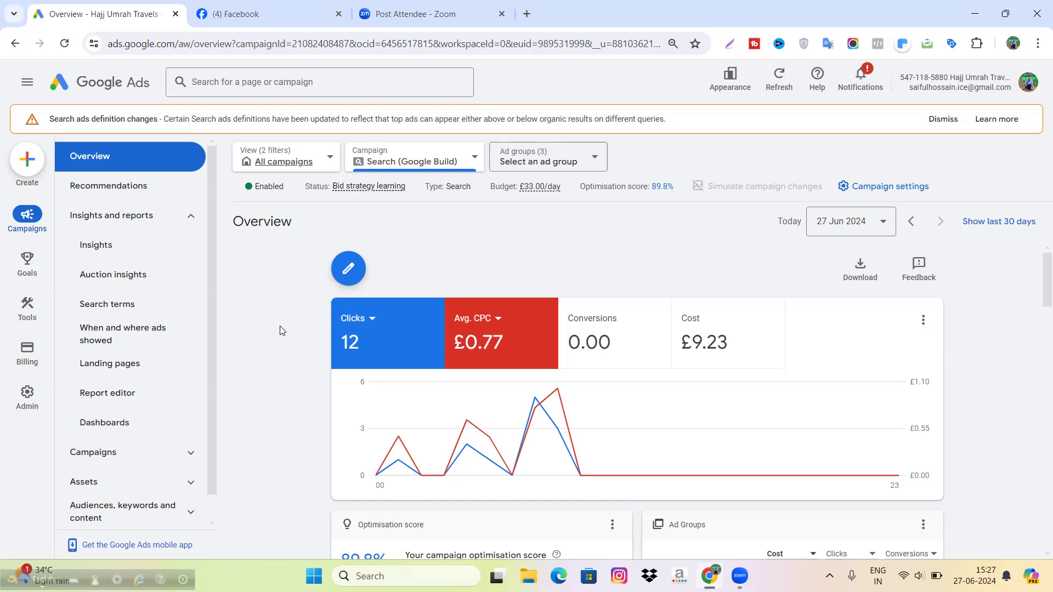
{"action": "scroll", "coordinate": [281, 329], "scroll_direction": "down", "scroll_amount": 2}
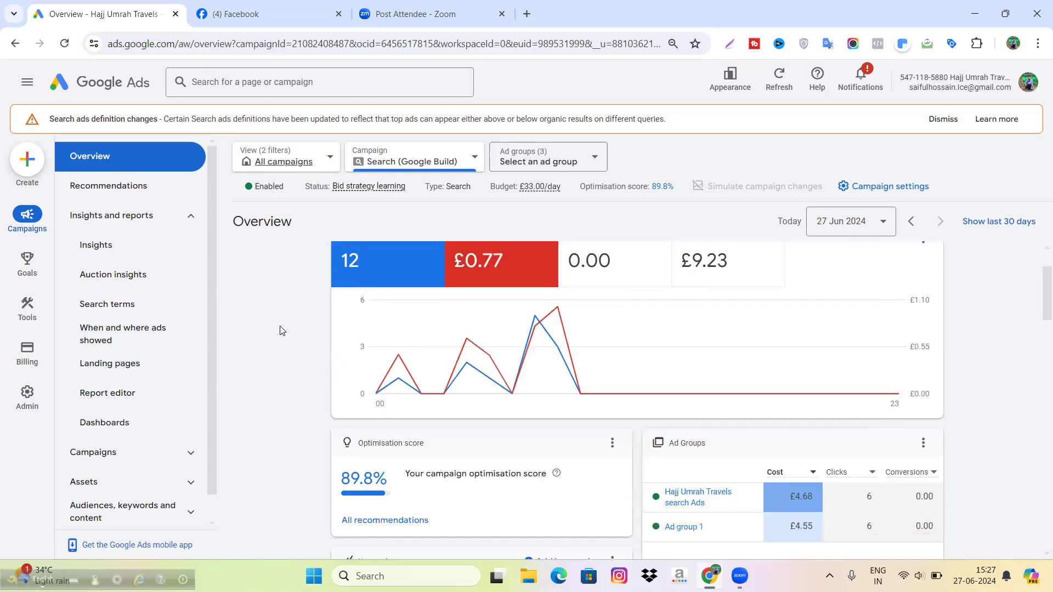
{"action": "scroll", "coordinate": [280, 329], "scroll_direction": "up", "scroll_amount": 1}
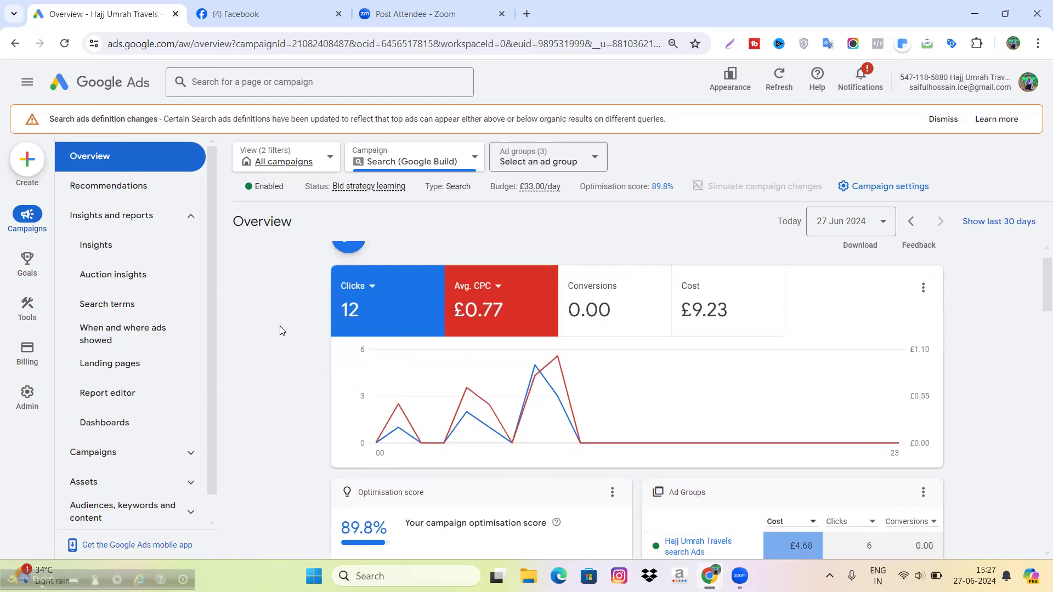
{"action": "scroll", "coordinate": [281, 330], "scroll_direction": "down", "scroll_amount": 3}
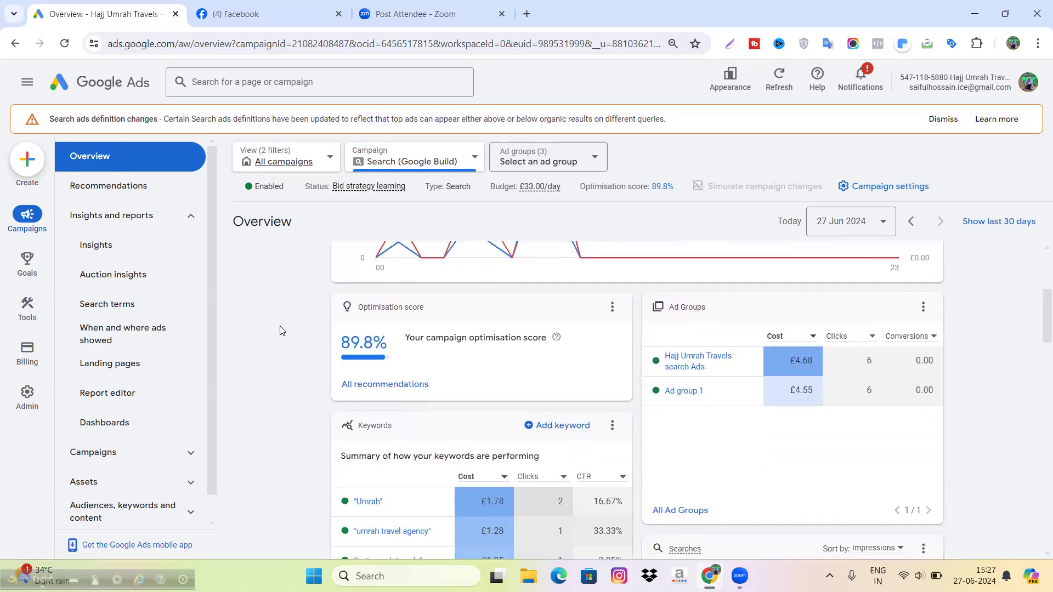
{"action": "scroll", "coordinate": [281, 329], "scroll_direction": "up", "scroll_amount": 4}
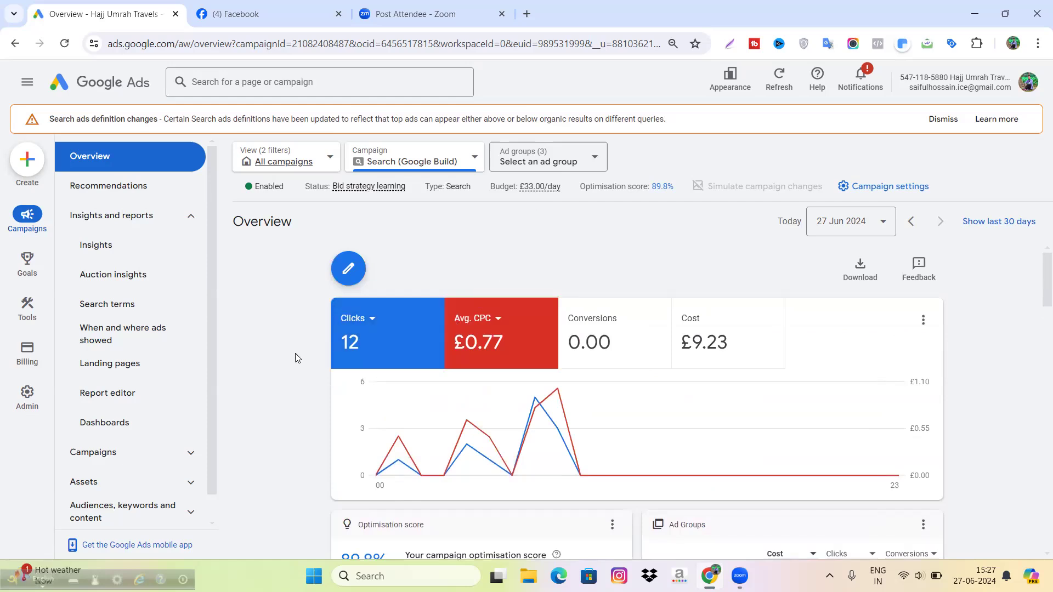
{"action": "scroll", "coordinate": [296, 358], "scroll_direction": "down", "scroll_amount": 1}
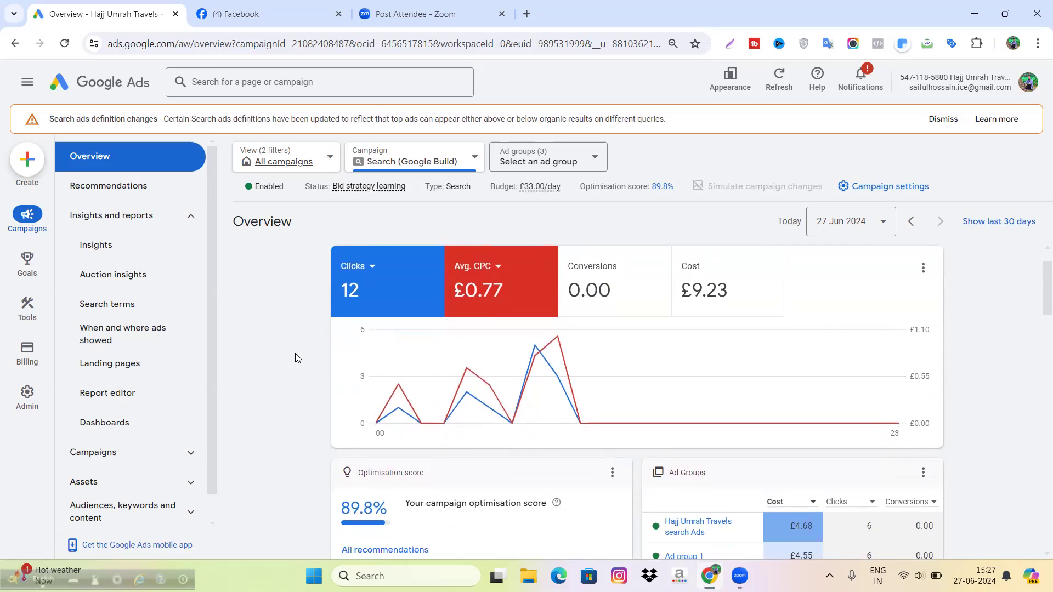
{"action": "scroll", "coordinate": [296, 358], "scroll_direction": "up", "scroll_amount": 1}
{"action": "scroll", "coordinate": [296, 358], "scroll_direction": "down", "scroll_amount": 1}
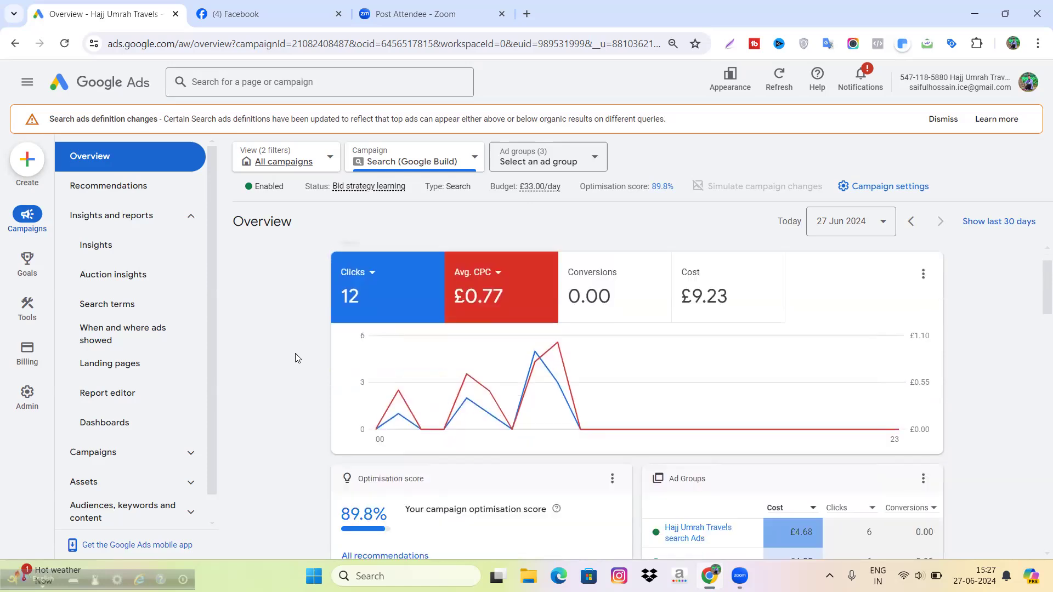
{"action": "scroll", "coordinate": [296, 357], "scroll_direction": "down", "scroll_amount": 1}
{"action": "scroll", "coordinate": [296, 357], "scroll_direction": "up", "scroll_amount": 2}
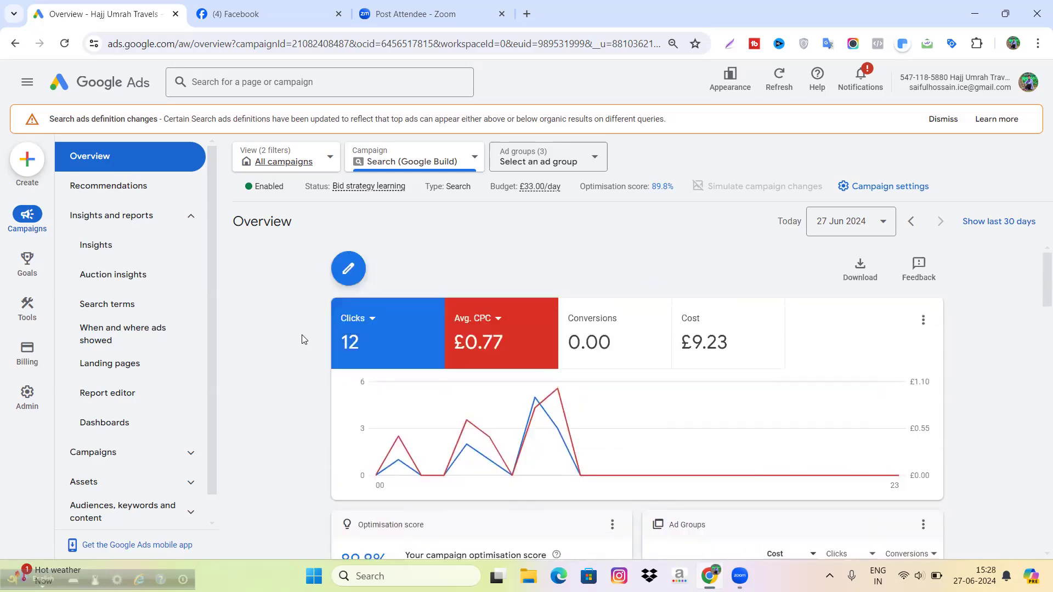
{"action": "scroll", "coordinate": [281, 337], "scroll_direction": "down", "scroll_amount": 1}
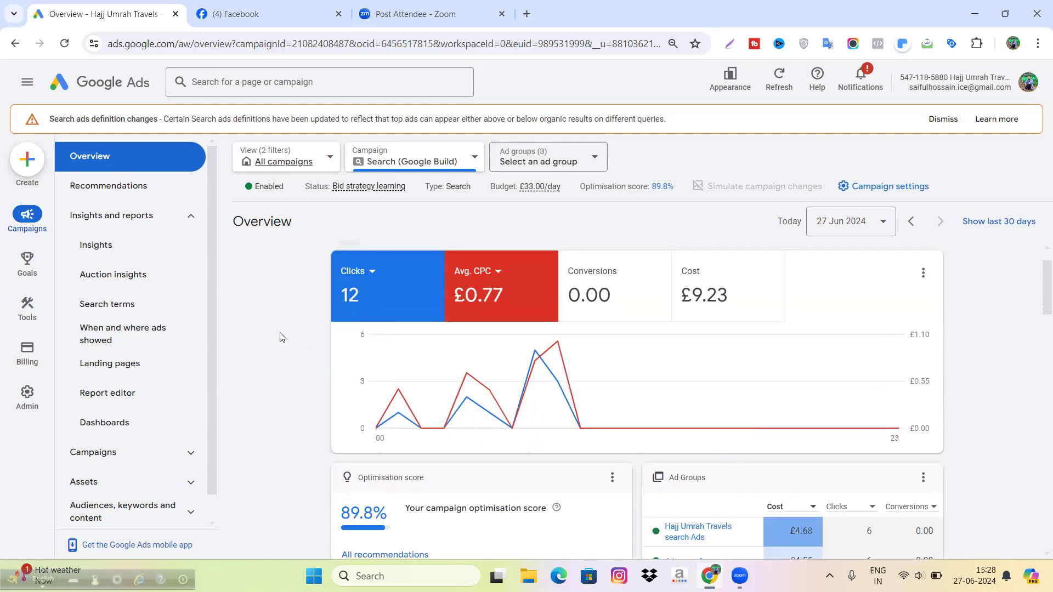
{"action": "scroll", "coordinate": [280, 337], "scroll_direction": "down", "scroll_amount": 3}
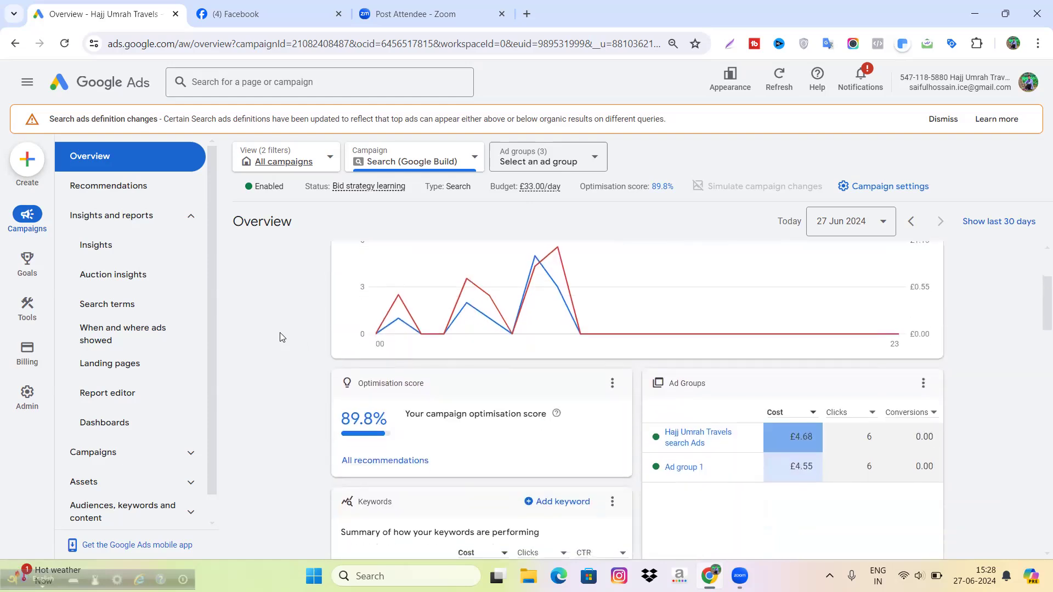
{"action": "scroll", "coordinate": [281, 337], "scroll_direction": "up", "scroll_amount": 4}
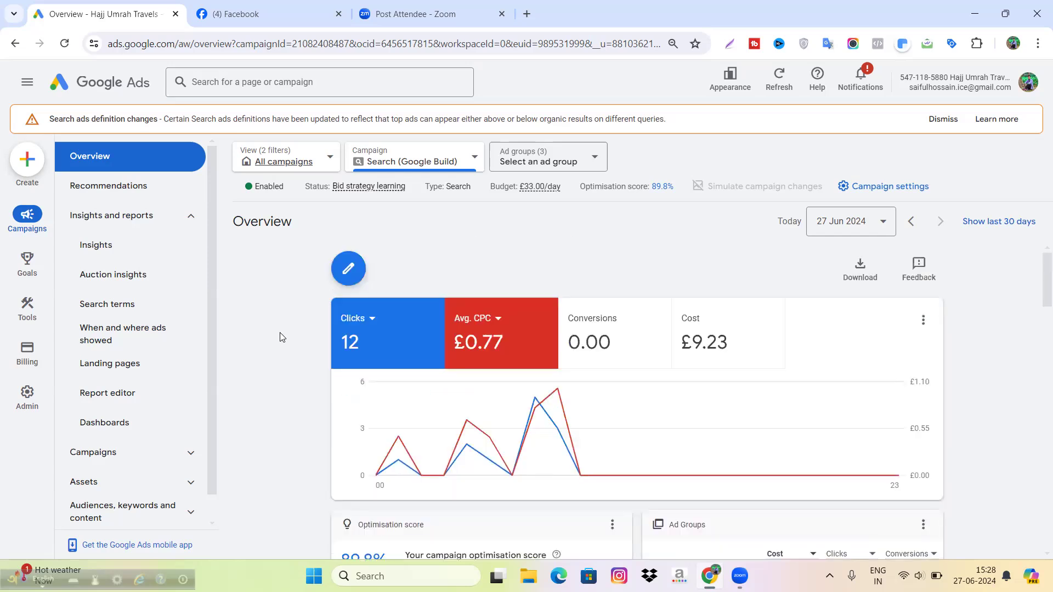
{"action": "scroll", "coordinate": [280, 337], "scroll_direction": "down", "scroll_amount": 3}
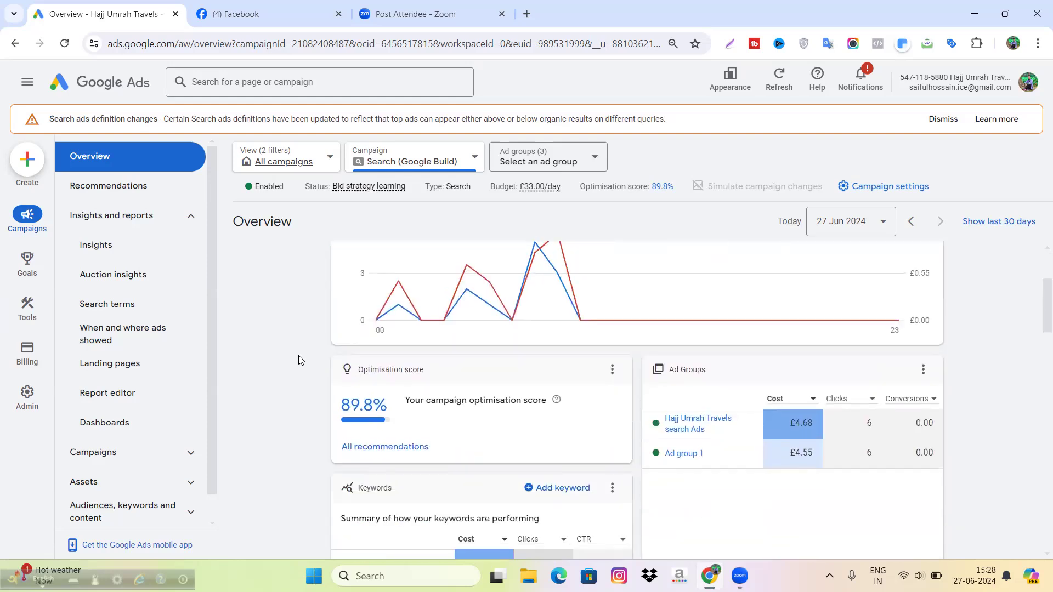
{"action": "scroll", "coordinate": [301, 361], "scroll_direction": "up", "scroll_amount": 3}
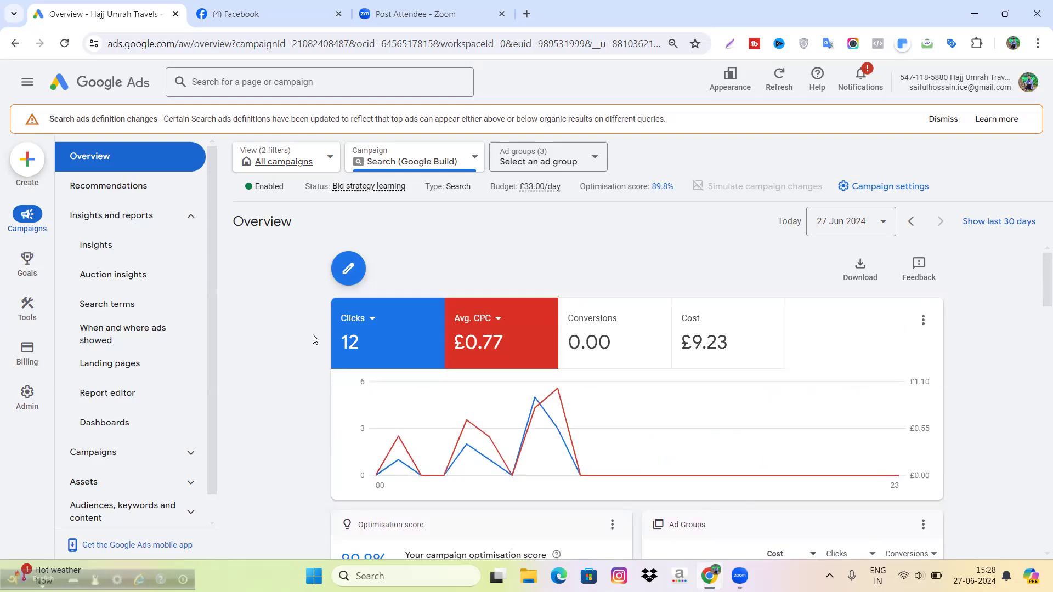
{"action": "scroll", "coordinate": [289, 397], "scroll_direction": "down", "scroll_amount": 1}
{"action": "scroll", "coordinate": [328, 382], "scroll_direction": "up", "scroll_amount": 1}
{"action": "scroll", "coordinate": [327, 366], "scroll_direction": "down", "scroll_amount": 1}
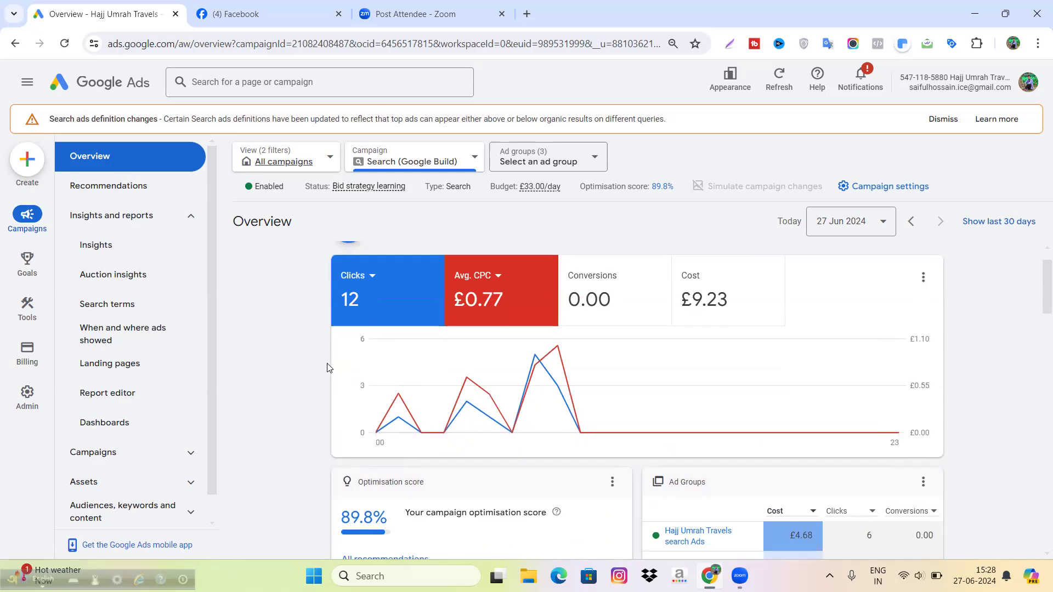
{"action": "scroll", "coordinate": [327, 366], "scroll_direction": "down", "scroll_amount": 2}
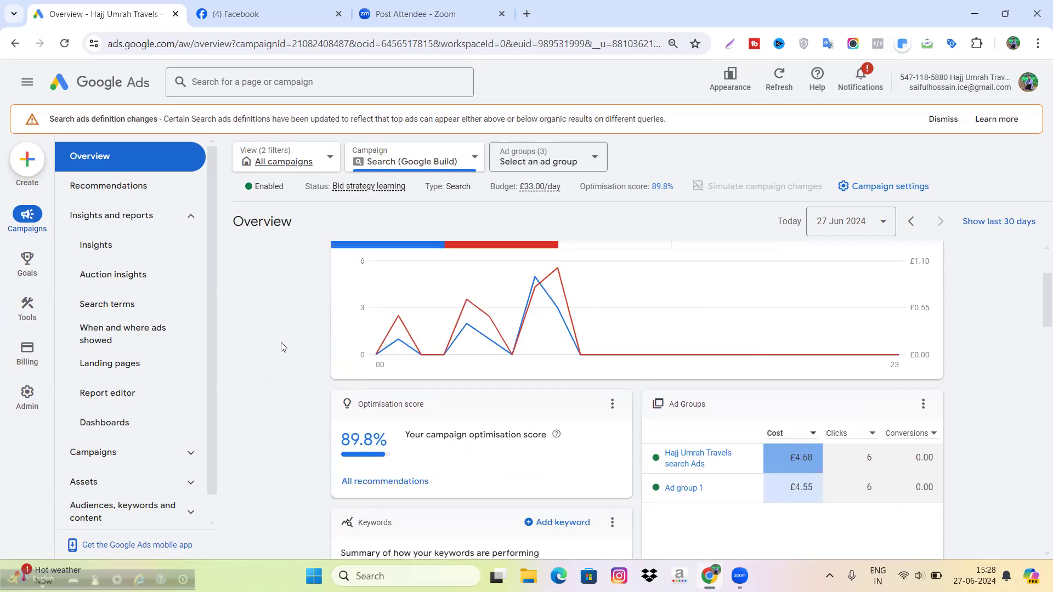
{"action": "scroll", "coordinate": [281, 348], "scroll_direction": "up", "scroll_amount": 2}
{"action": "mouse_move", "coordinate": [405, 386]}
{"action": "scroll", "coordinate": [405, 385], "scroll_direction": "down", "scroll_amount": 1}
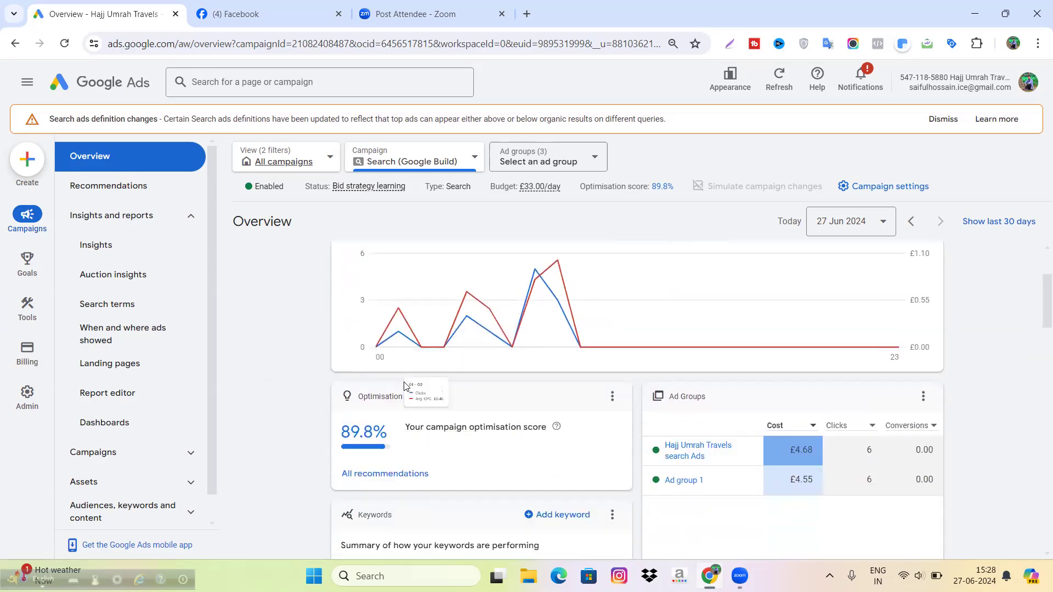
{"action": "scroll", "coordinate": [308, 360], "scroll_direction": "up", "scroll_amount": 2}
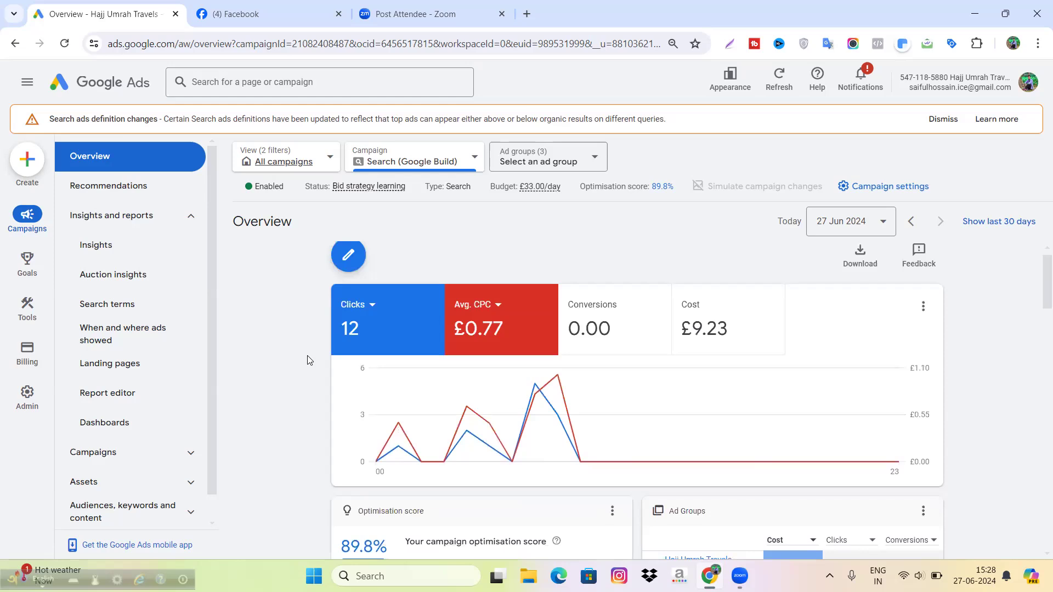
{"action": "scroll", "coordinate": [307, 356], "scroll_direction": "down", "scroll_amount": 5}
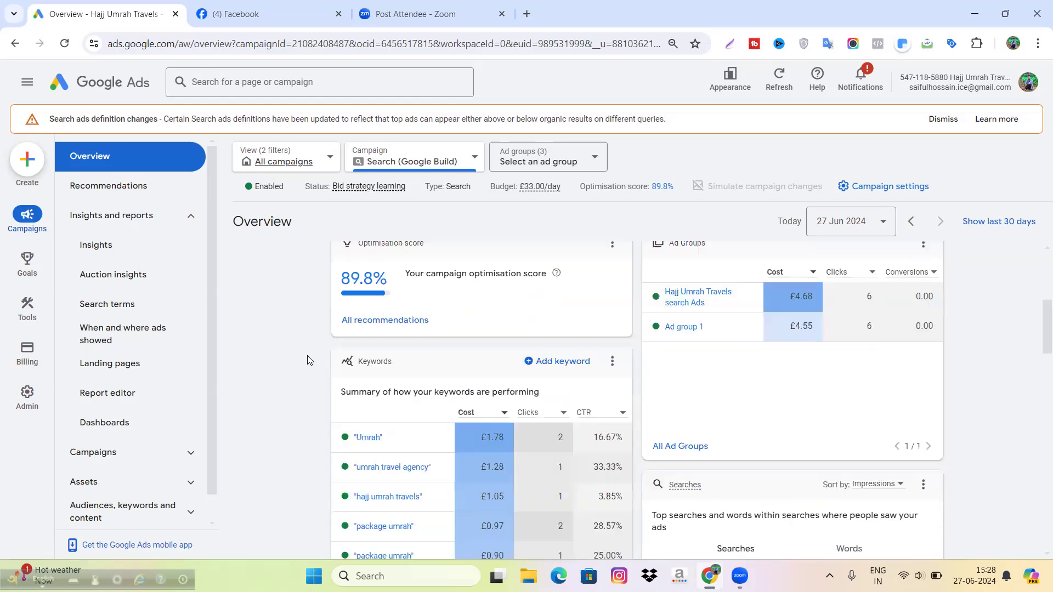
{"action": "scroll", "coordinate": [307, 356], "scroll_direction": "down", "scroll_amount": 2}
{"action": "scroll", "coordinate": [307, 355], "scroll_direction": "up", "scroll_amount": 7}
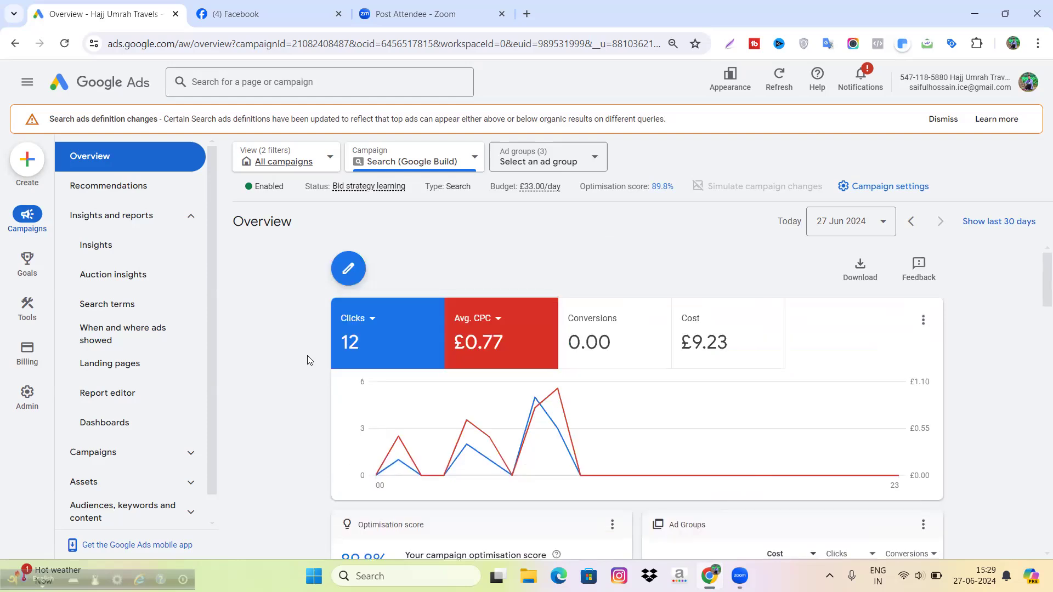
{"action": "scroll", "coordinate": [308, 355], "scroll_direction": "down", "scroll_amount": 2}
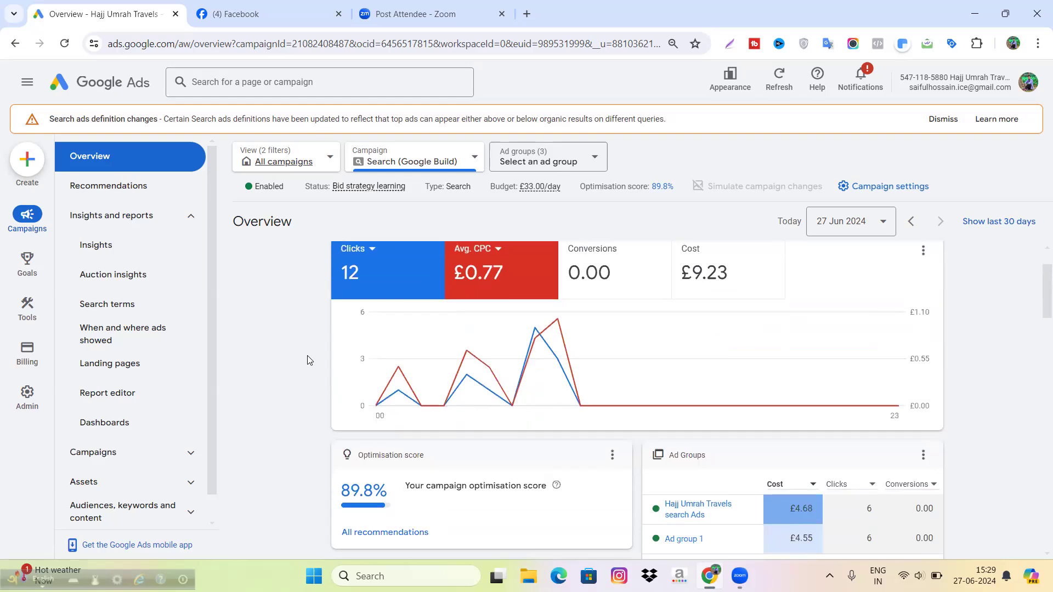
{"action": "scroll", "coordinate": [307, 355], "scroll_direction": "up", "scroll_amount": 2}
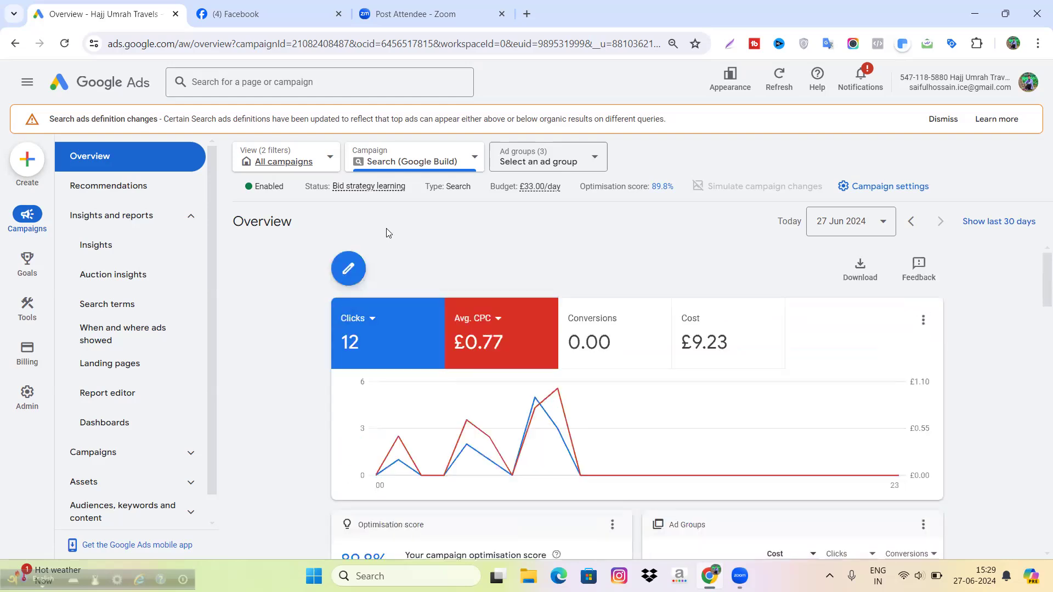
{"action": "mouse_move", "coordinate": [378, 189]}
{"action": "scroll", "coordinate": [315, 352], "scroll_direction": "down", "scroll_amount": 1}
{"action": "scroll", "coordinate": [314, 351], "scroll_direction": "down", "scroll_amount": 2}
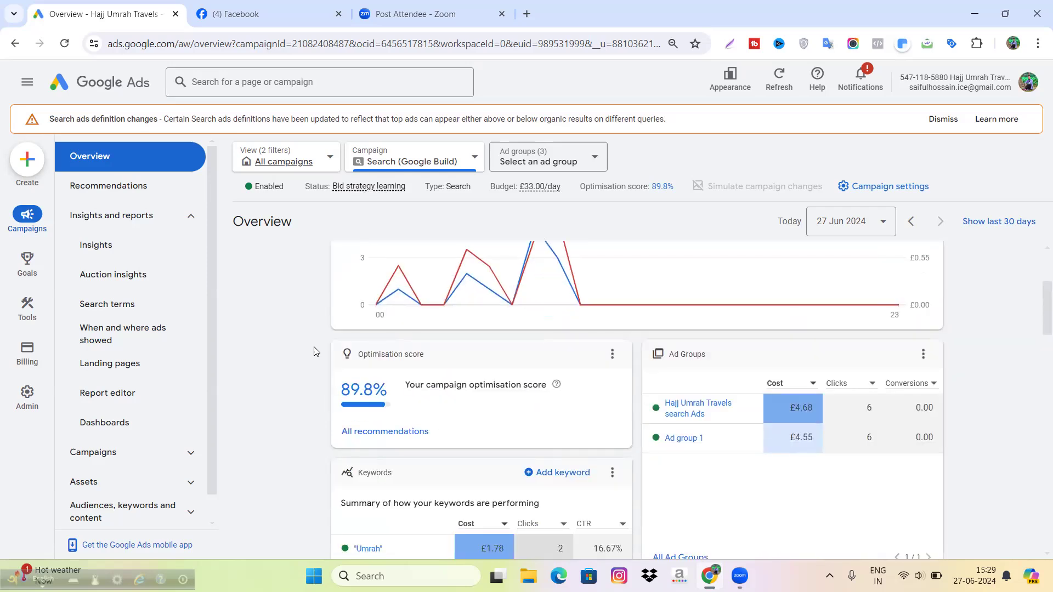
{"action": "scroll", "coordinate": [314, 352], "scroll_direction": "up", "scroll_amount": 2}
{"action": "scroll", "coordinate": [315, 352], "scroll_direction": "up", "scroll_amount": 2}
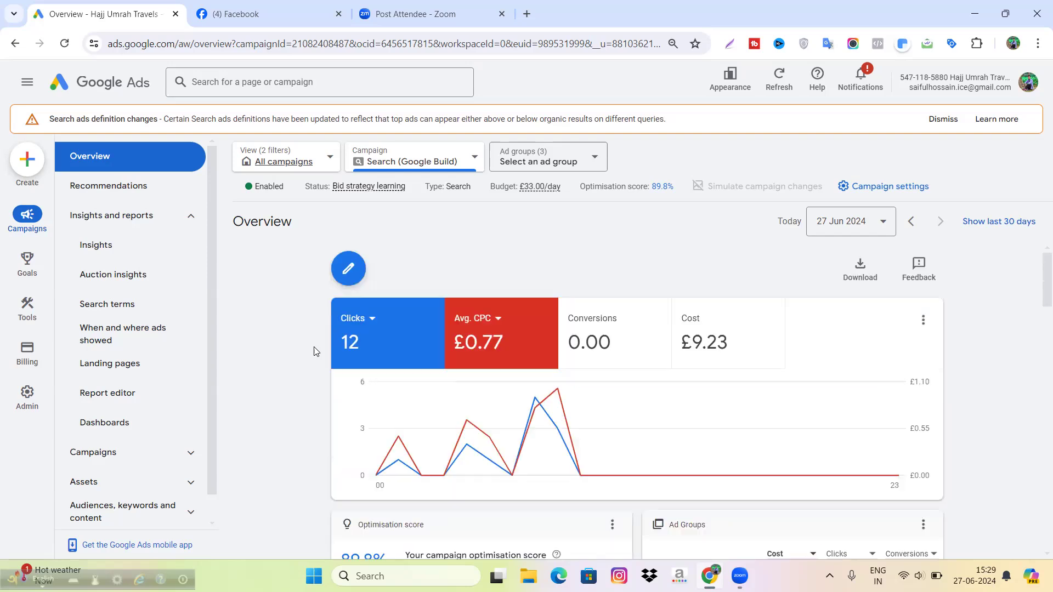
Review the keywords, most-shown ads, searches, lead funnel and demographics cards in the campaign overview.
{"action": "scroll", "coordinate": [485, 370], "scroll_direction": "down", "scroll_amount": 5}
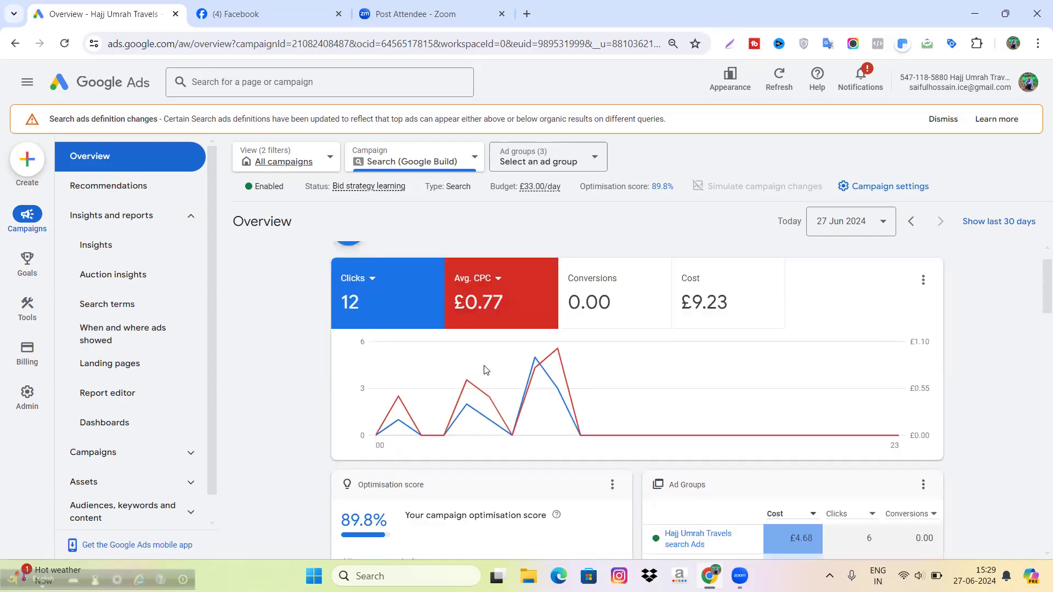
{"action": "scroll", "coordinate": [485, 370], "scroll_direction": "down", "scroll_amount": 3}
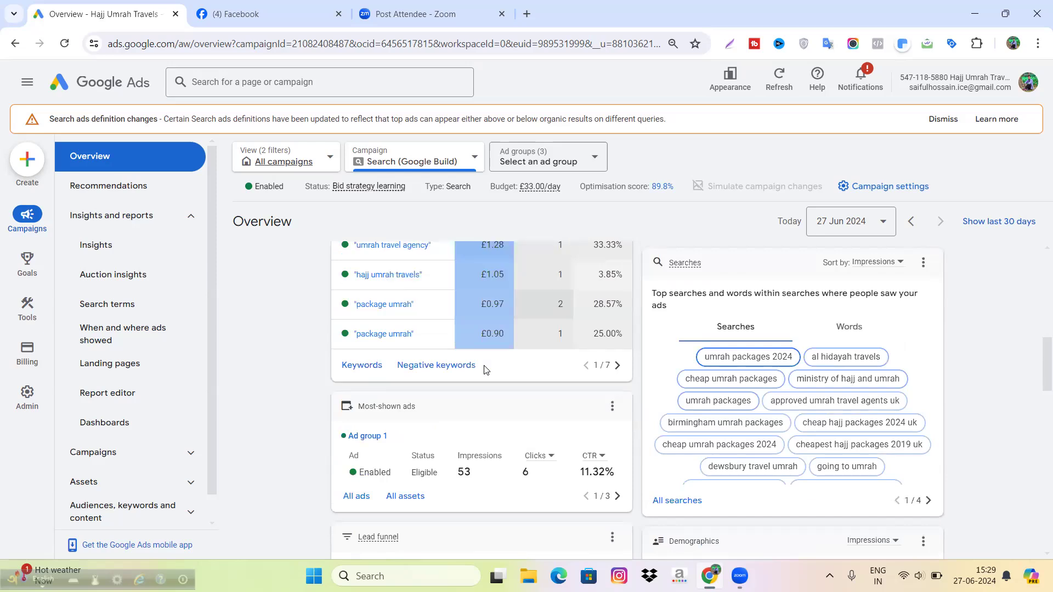
{"action": "scroll", "coordinate": [485, 370], "scroll_direction": "down", "scroll_amount": 2}
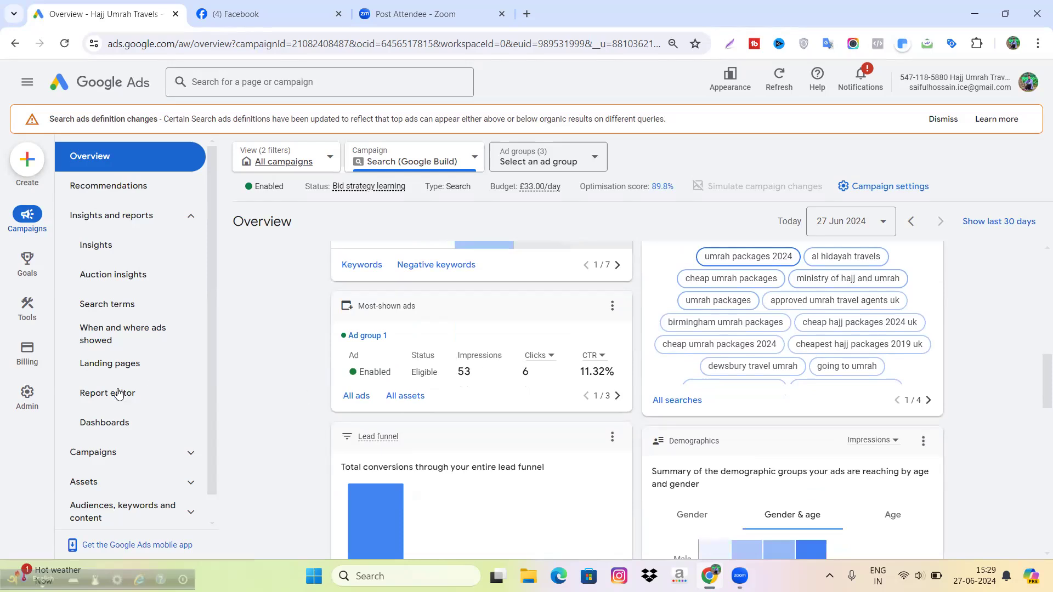
{"action": "scroll", "coordinate": [485, 370], "scroll_direction": "up", "scroll_amount": 9}
{"action": "scroll", "coordinate": [119, 394], "scroll_direction": "down", "scroll_amount": 1}
{"action": "scroll", "coordinate": [126, 192], "scroll_direction": "up", "scroll_amount": 1}
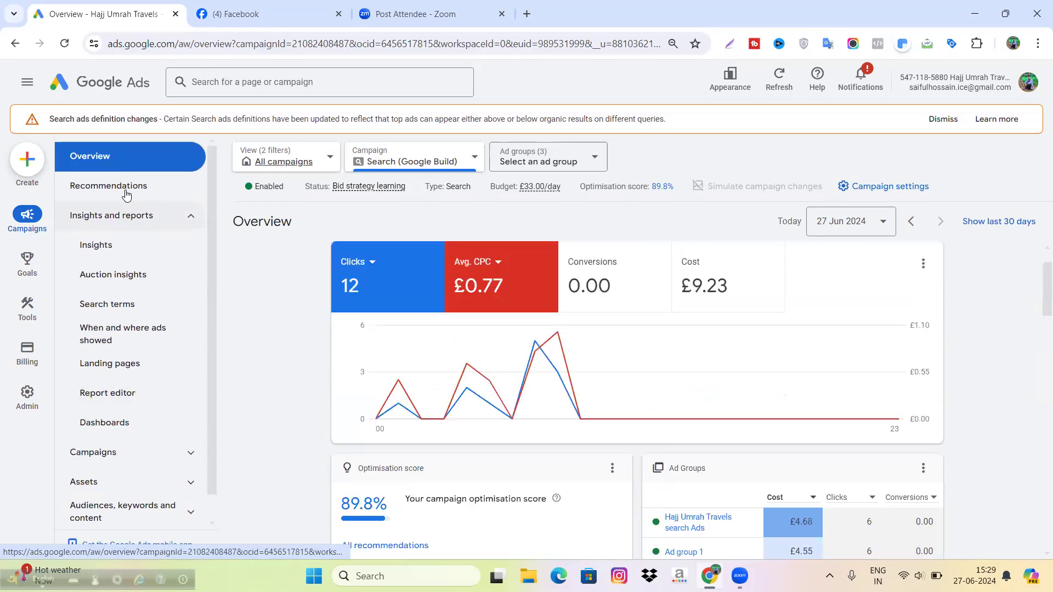
Open the campaign's search terms report, select the "umrah packages" term to view its keyword options, and clear the selection.
{"action": "left_click", "coordinate": [135, 219]}
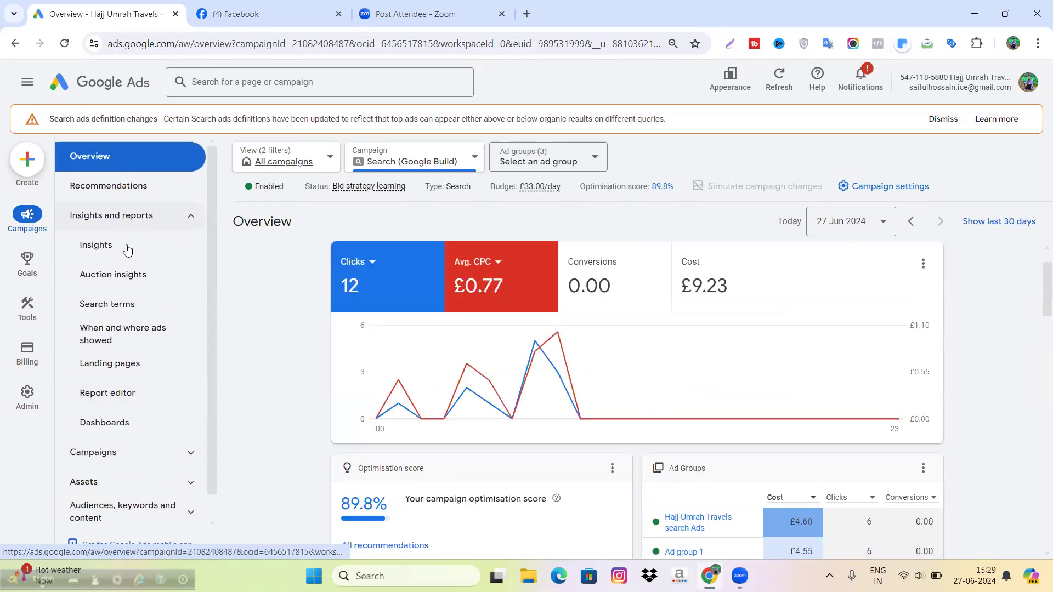
{"action": "left_click", "coordinate": [141, 220]}
{"action": "left_click", "coordinate": [107, 305]}
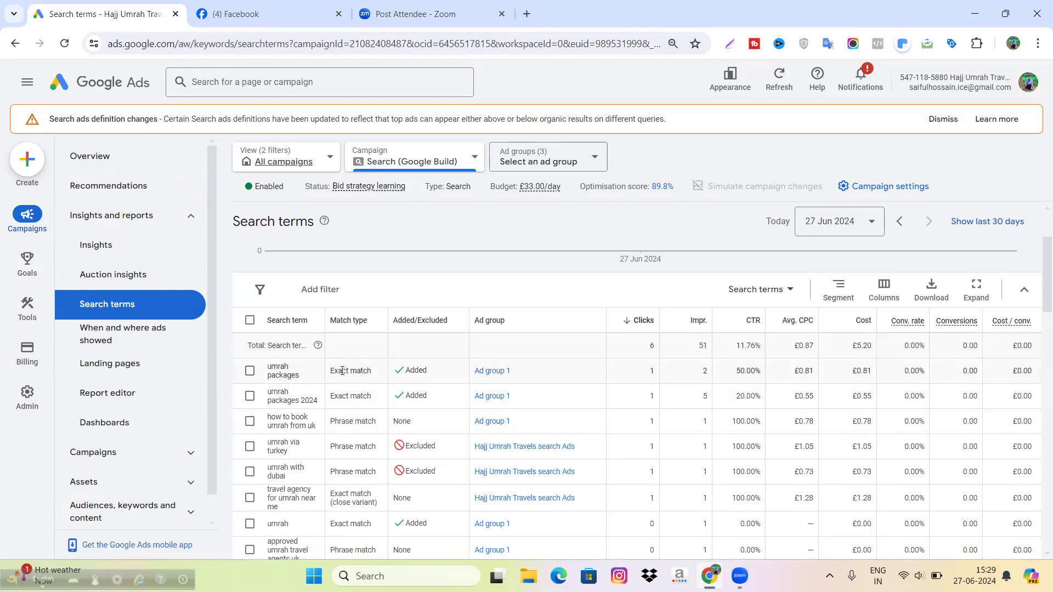
{"action": "left_click", "coordinate": [250, 371]}
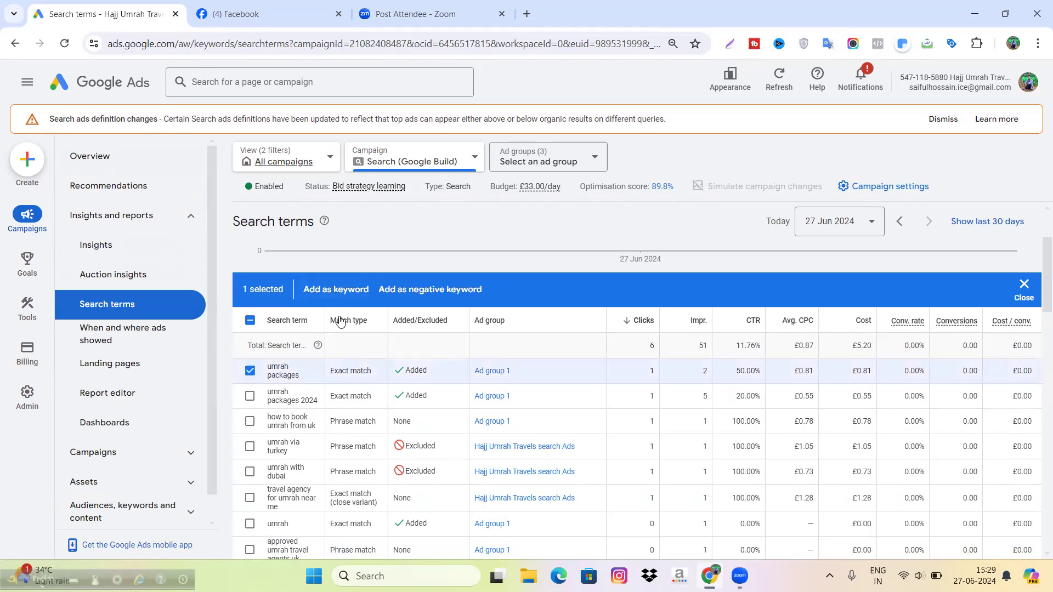
{"action": "mouse_move", "coordinate": [343, 324]}
{"action": "left_click", "coordinate": [251, 373]}
Look through the pages grouped under Audiences, keywords and content, and return to the campaign overview.
{"action": "scroll", "coordinate": [180, 421], "scroll_direction": "down", "scroll_amount": 1}
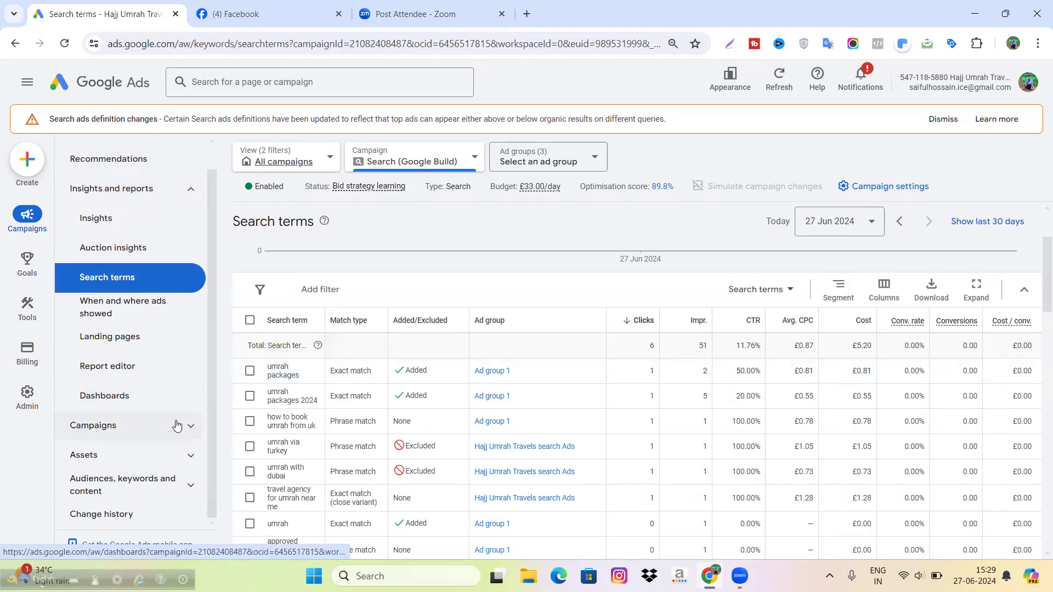
{"action": "left_click", "coordinate": [155, 482]}
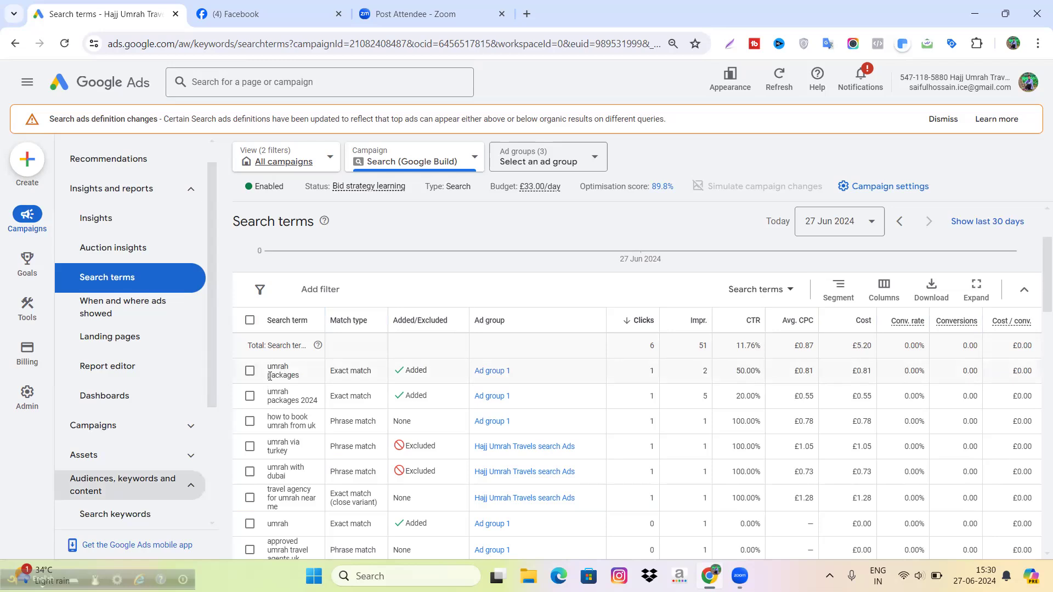
{"action": "scroll", "coordinate": [168, 378], "scroll_direction": "down", "scroll_amount": 3}
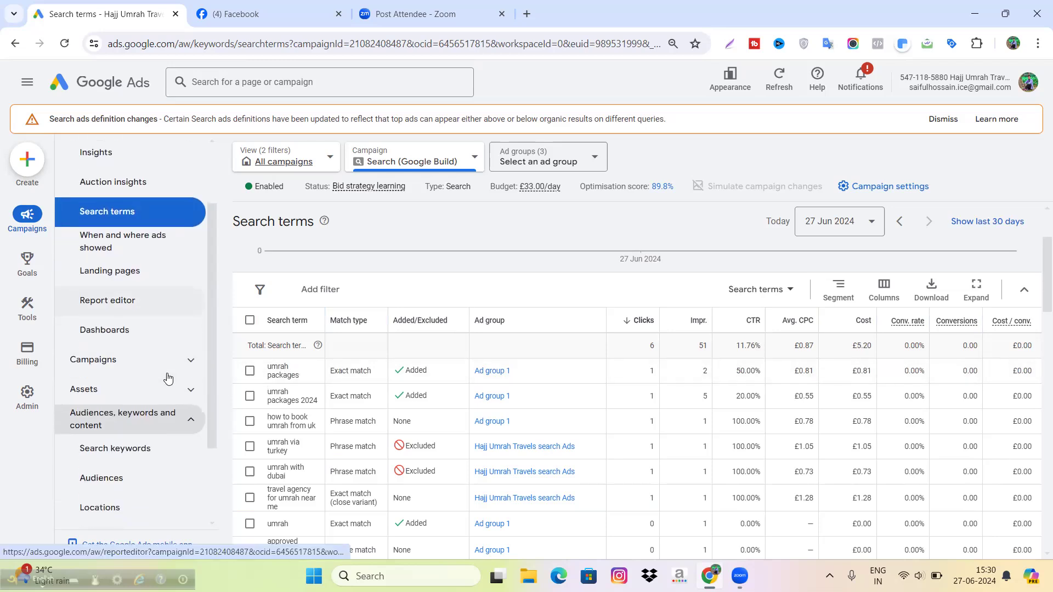
{"action": "scroll", "coordinate": [168, 378], "scroll_direction": "down", "scroll_amount": 1}
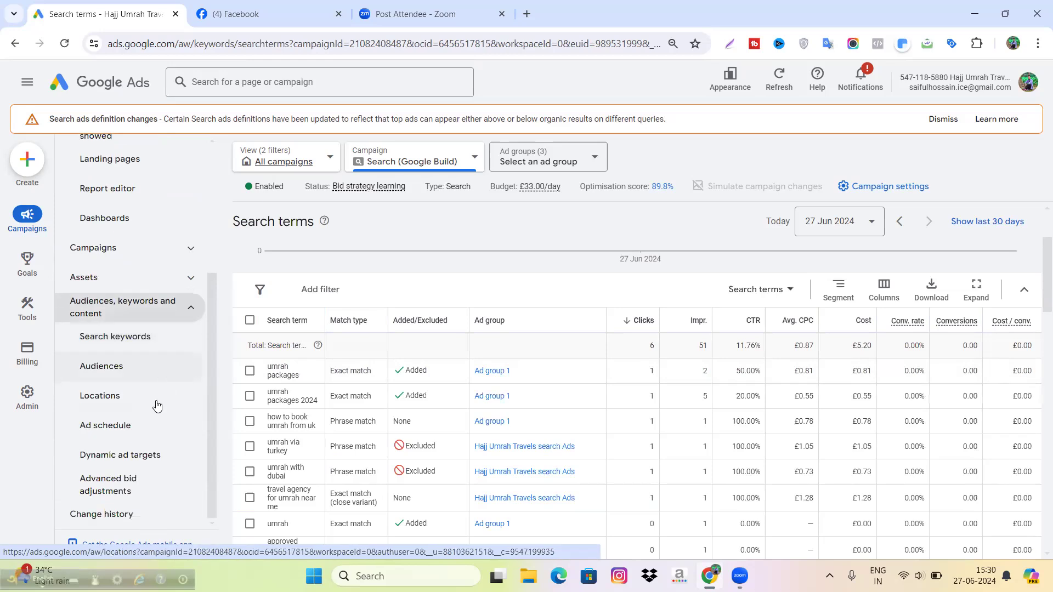
{"action": "scroll", "coordinate": [156, 320], "scroll_direction": "up", "scroll_amount": 5}
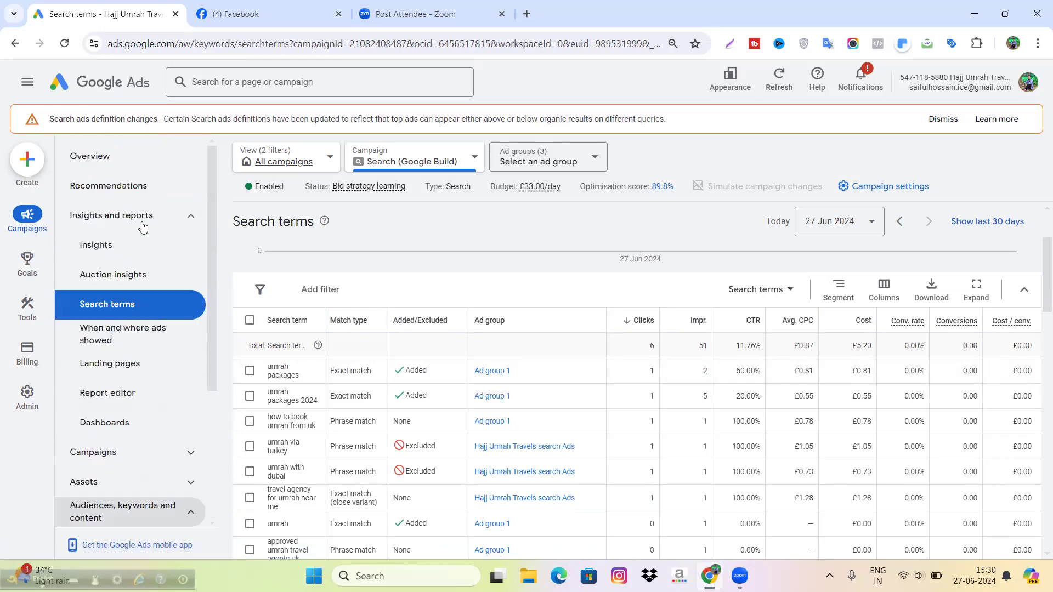
{"action": "left_click", "coordinate": [130, 158]}
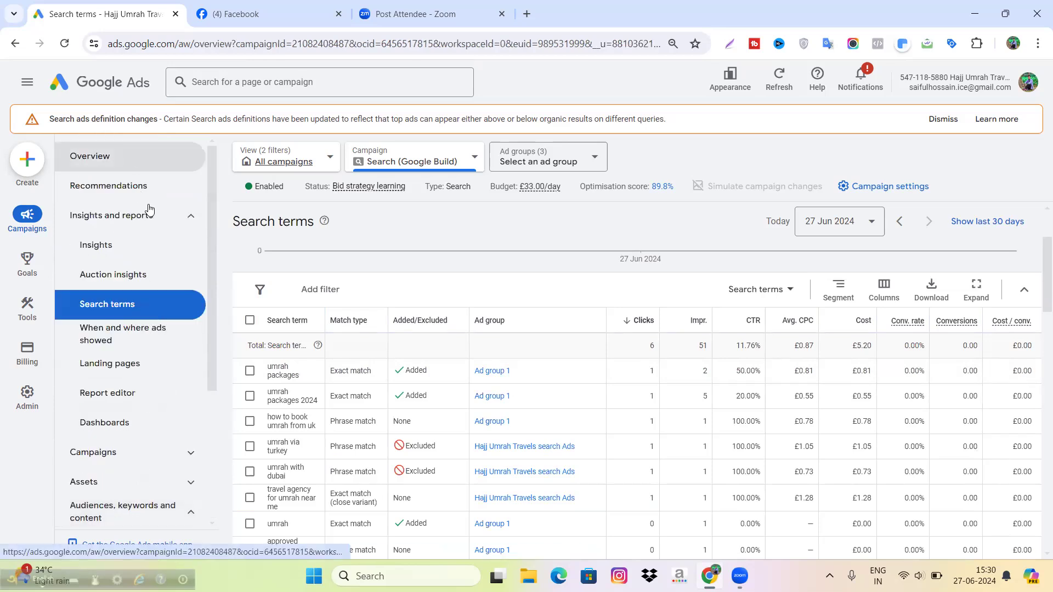
{"action": "scroll", "coordinate": [141, 318], "scroll_direction": "down", "scroll_amount": 2}
{"action": "scroll", "coordinate": [127, 316], "scroll_direction": "up", "scroll_amount": 2}
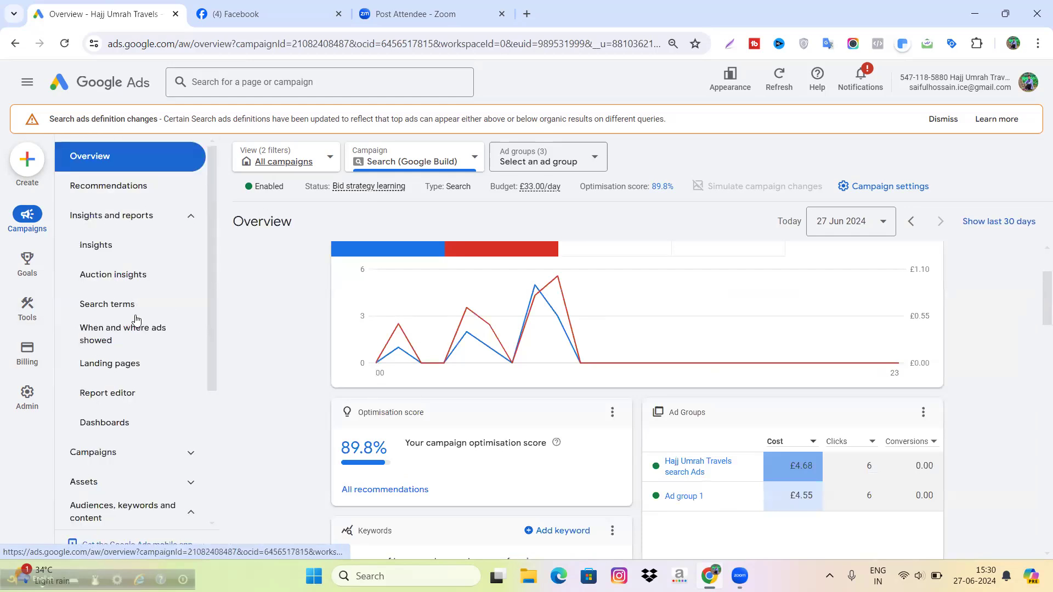
Open the campaign's ad groups list and go into Ad group 1 to show its search keywords.
{"action": "scroll", "coordinate": [133, 241], "scroll_direction": "down", "scroll_amount": 3}
{"action": "left_click", "coordinate": [111, 302]}
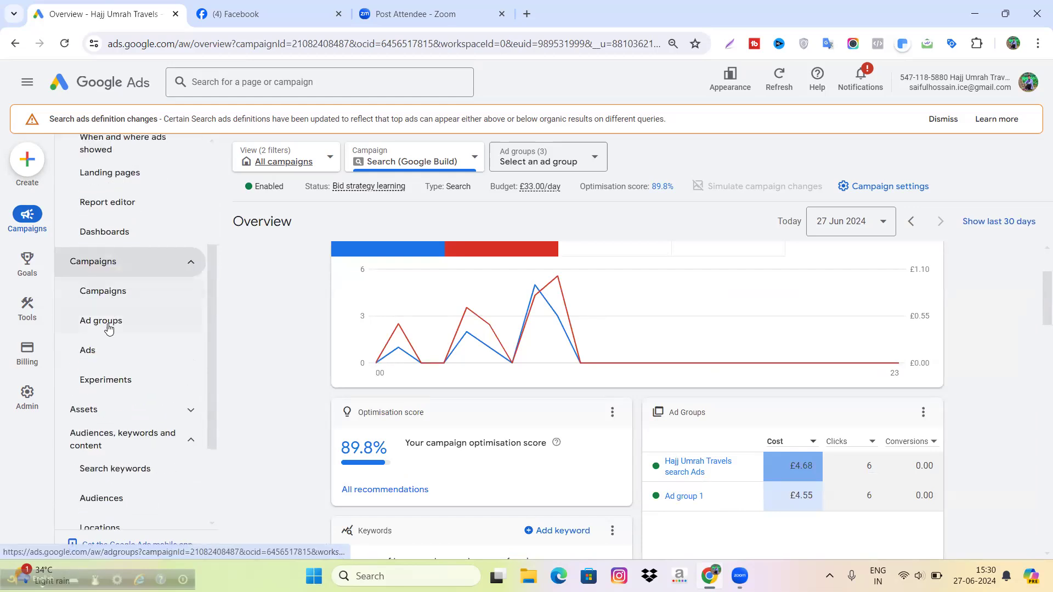
{"action": "left_click", "coordinate": [108, 327]}
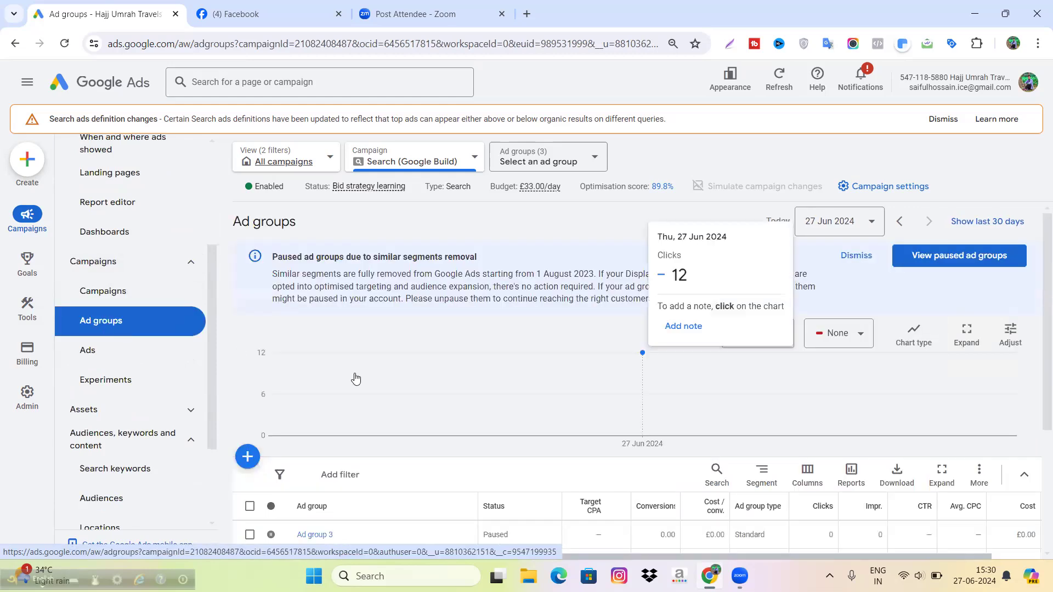
{"action": "scroll", "coordinate": [356, 378], "scroll_direction": "down", "scroll_amount": 1}
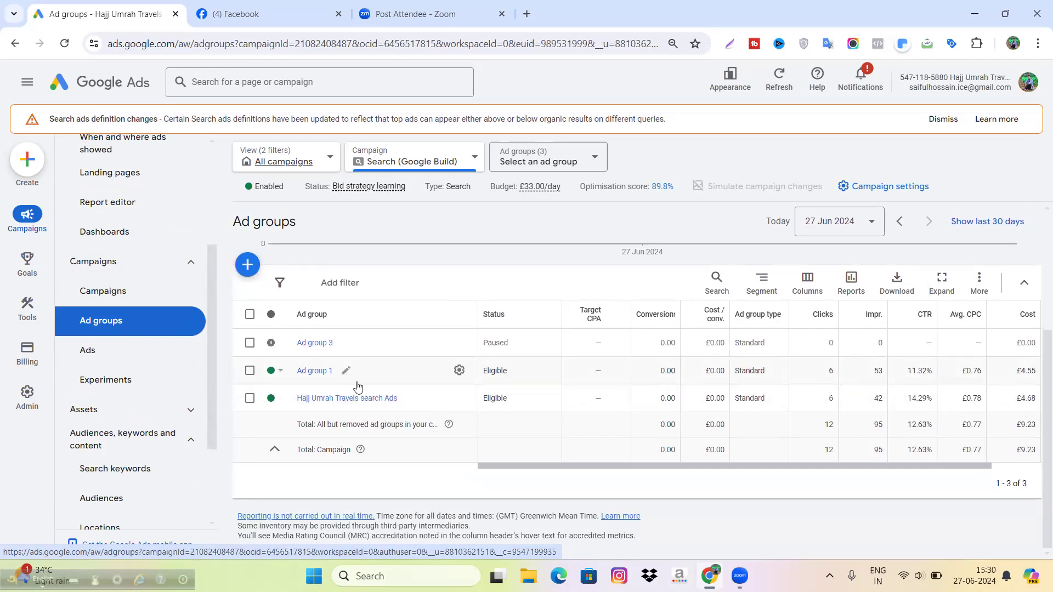
{"action": "left_click", "coordinate": [314, 376]}
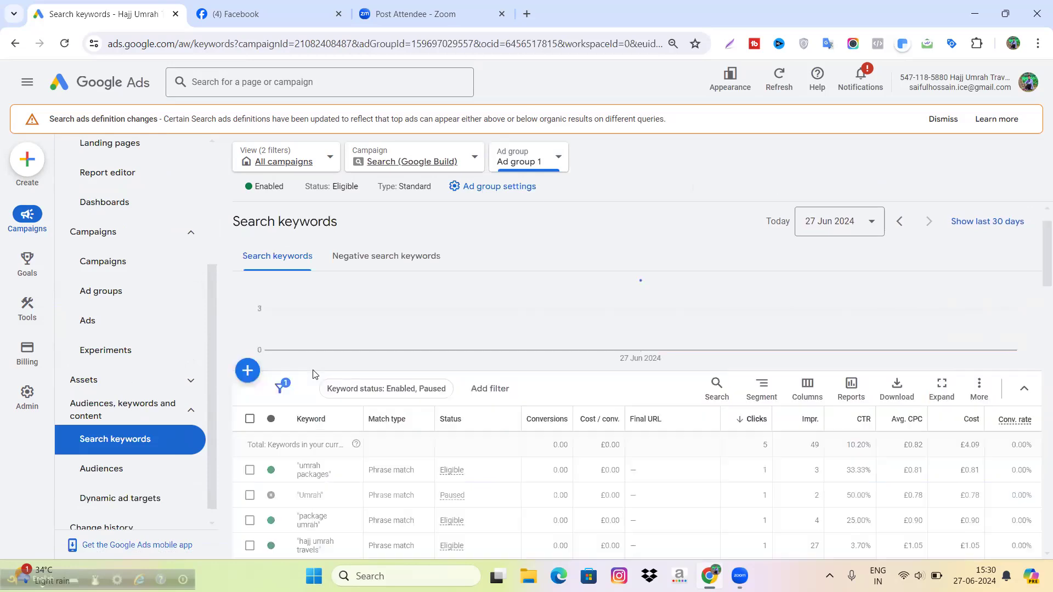
Try to set the match type of Ad group 1's "umrah packages" keyword to exact match.
{"action": "scroll", "coordinate": [312, 375], "scroll_direction": "down", "scroll_amount": 3}
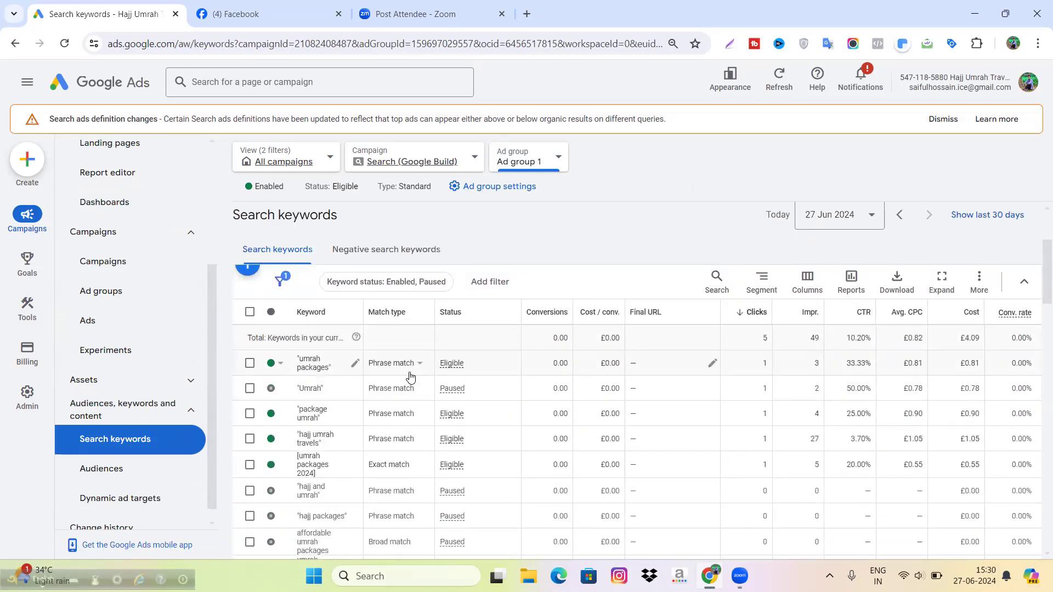
{"action": "left_click", "coordinate": [407, 367]}
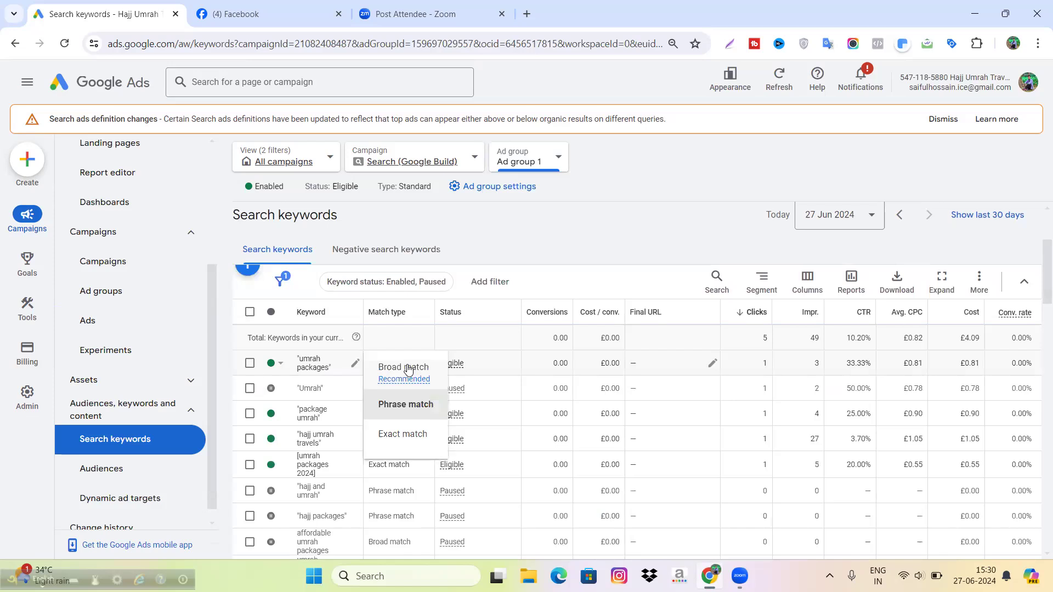
{"action": "left_click", "coordinate": [403, 441]}
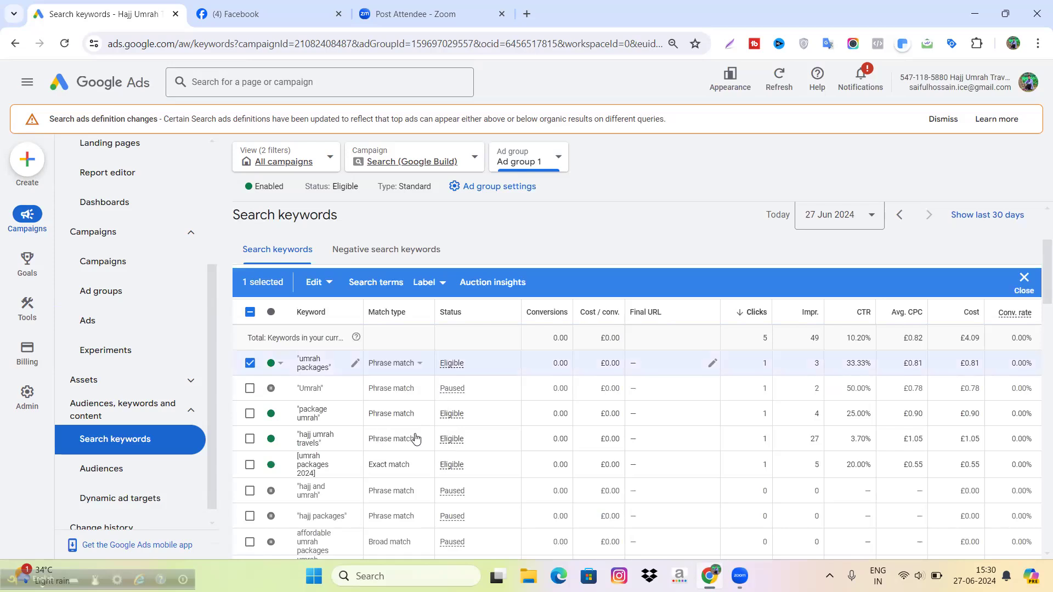
Clear the keyword selection and set the match type of Ad group 1's "umrah packages" keyword to broad match.
{"action": "left_click", "coordinate": [251, 364]}
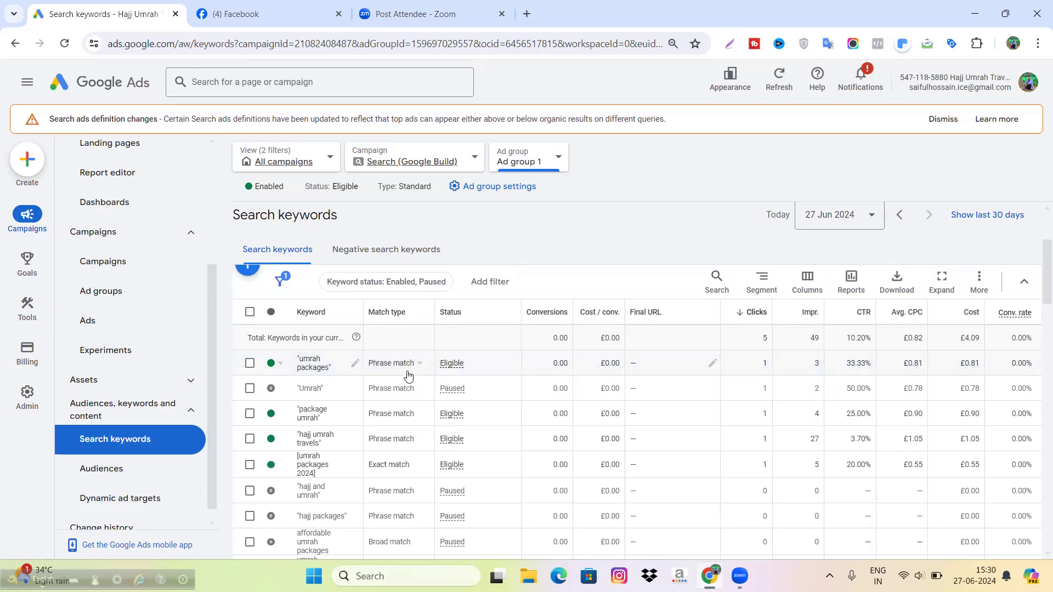
{"action": "left_click", "coordinate": [405, 372]}
{"action": "left_click", "coordinate": [403, 376]}
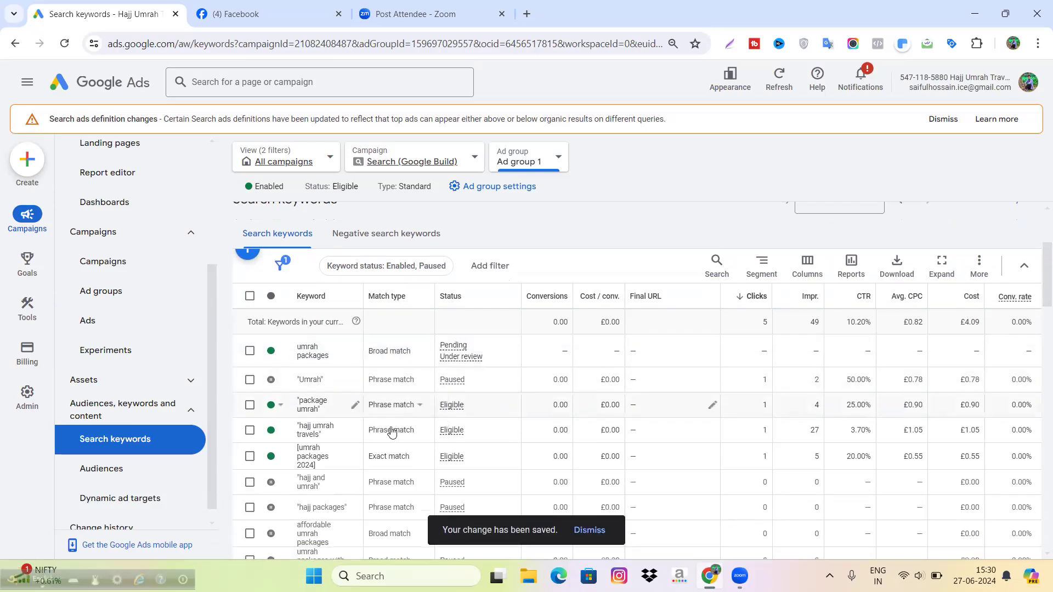
Set the match type of the "package umrah" keyword to broad match.
{"action": "scroll", "coordinate": [387, 417], "scroll_direction": "down", "scroll_amount": 1}
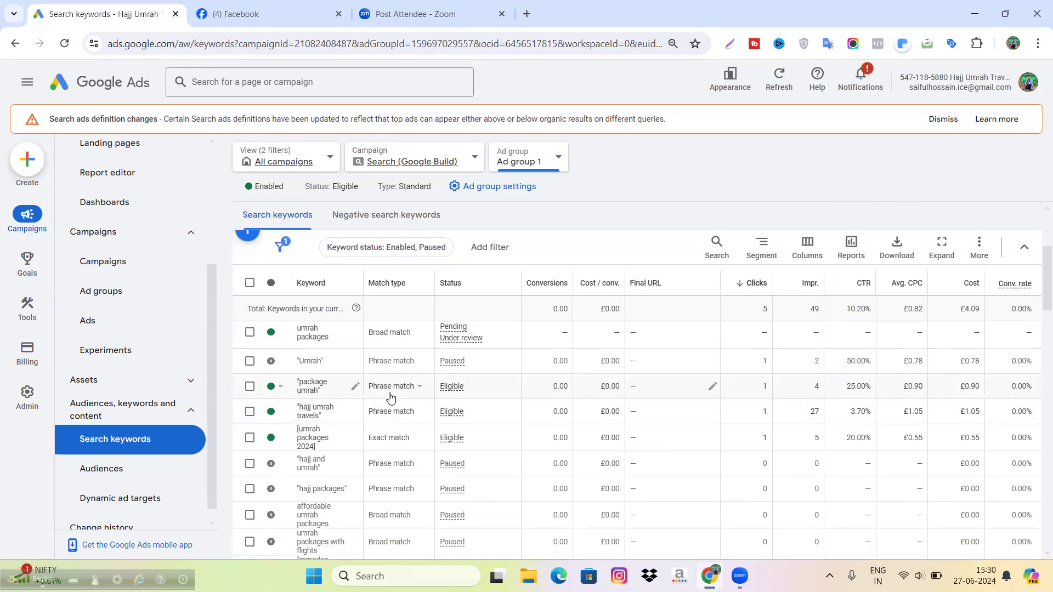
{"action": "scroll", "coordinate": [391, 401], "scroll_direction": "down", "scroll_amount": 1}
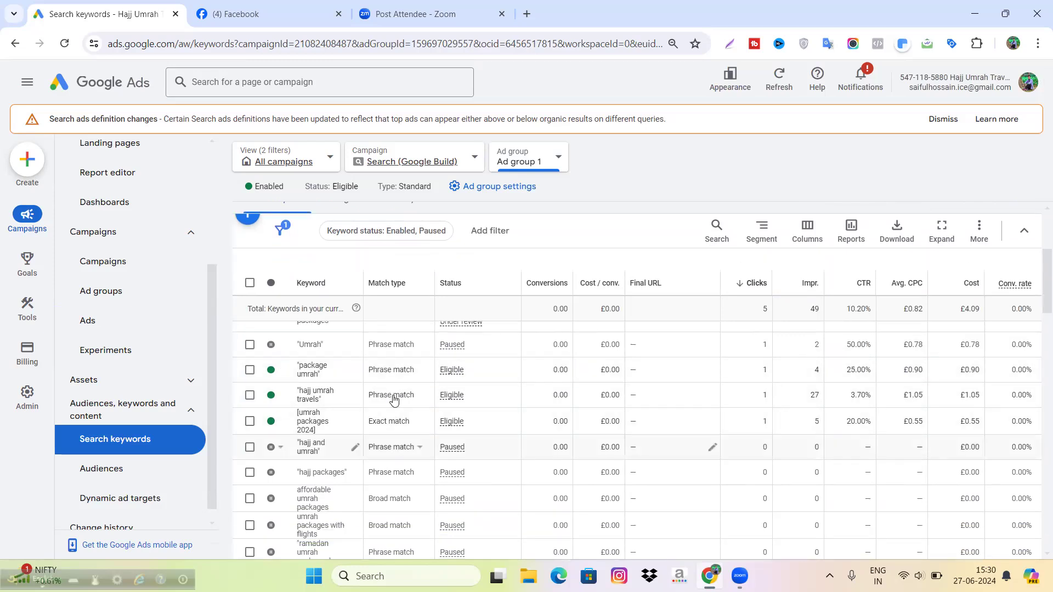
{"action": "left_click", "coordinate": [392, 372]}
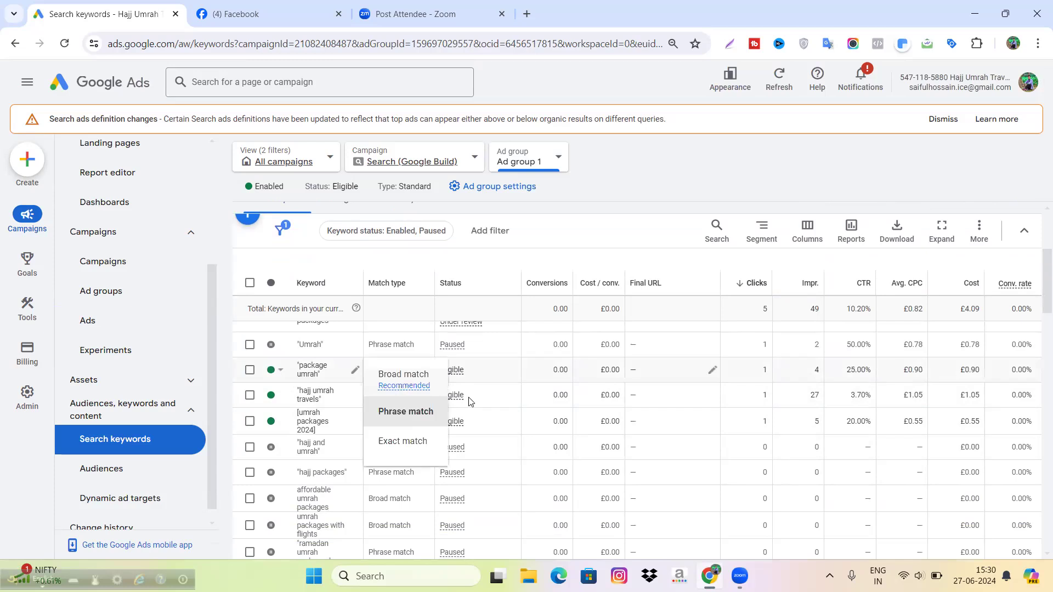
{"action": "left_click", "coordinate": [384, 378]}
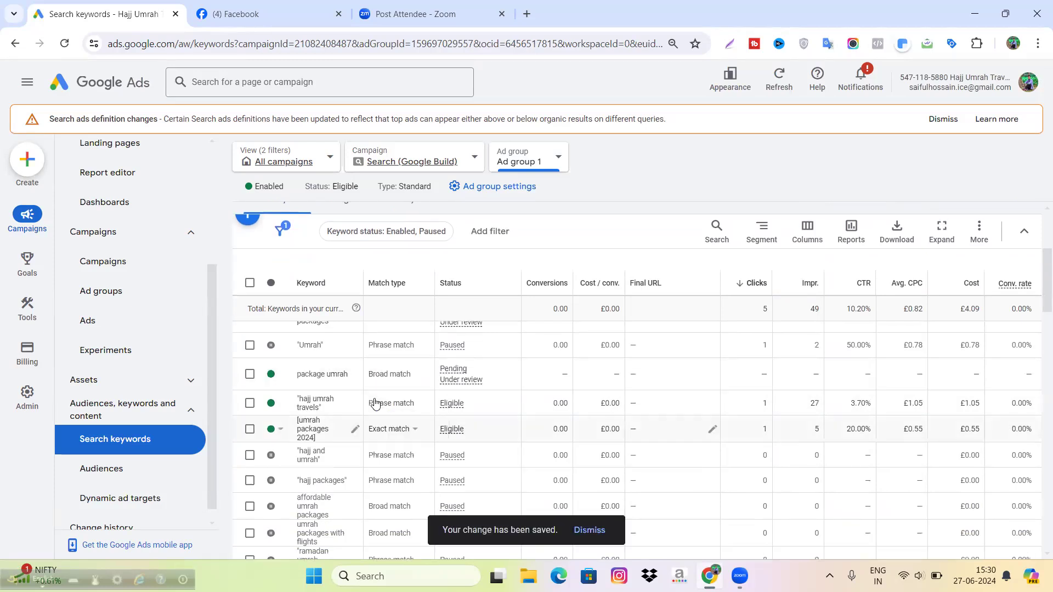
Examine Ad group 1's search keywords list, comparing the match types and statuses of its enabled and paused keywords.
{"action": "scroll", "coordinate": [365, 310], "scroll_direction": "up", "scroll_amount": 2}
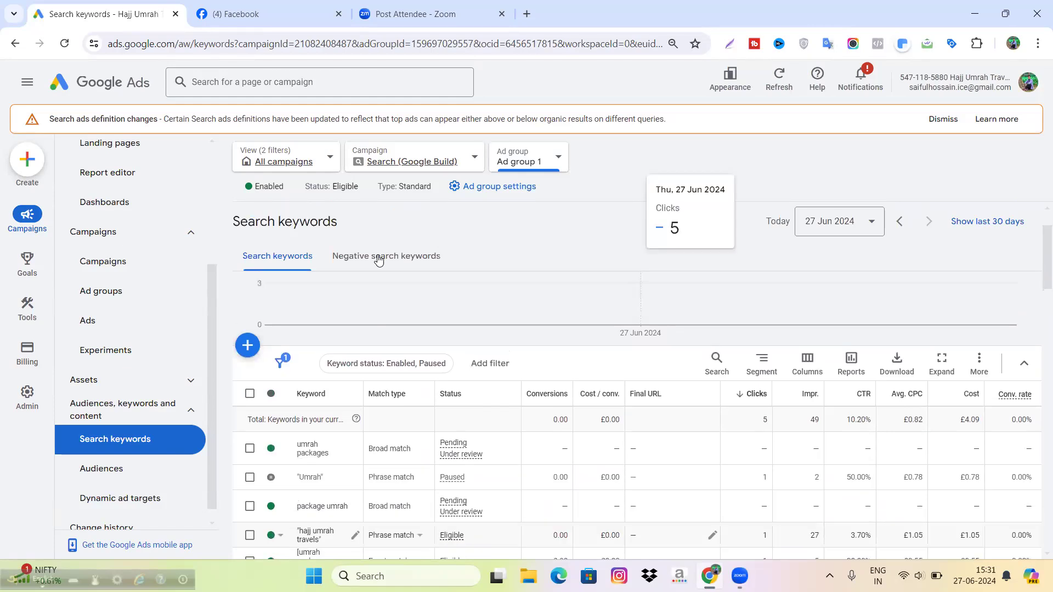
{"action": "scroll", "coordinate": [378, 310], "scroll_direction": "down", "scroll_amount": 3}
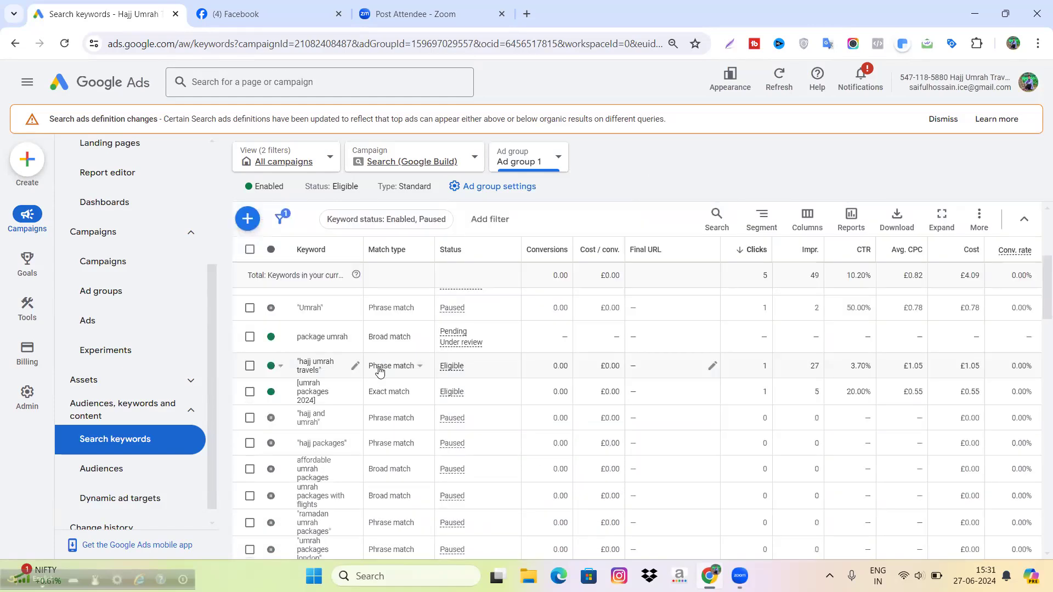
{"action": "scroll", "coordinate": [357, 233], "scroll_direction": "up", "scroll_amount": 3}
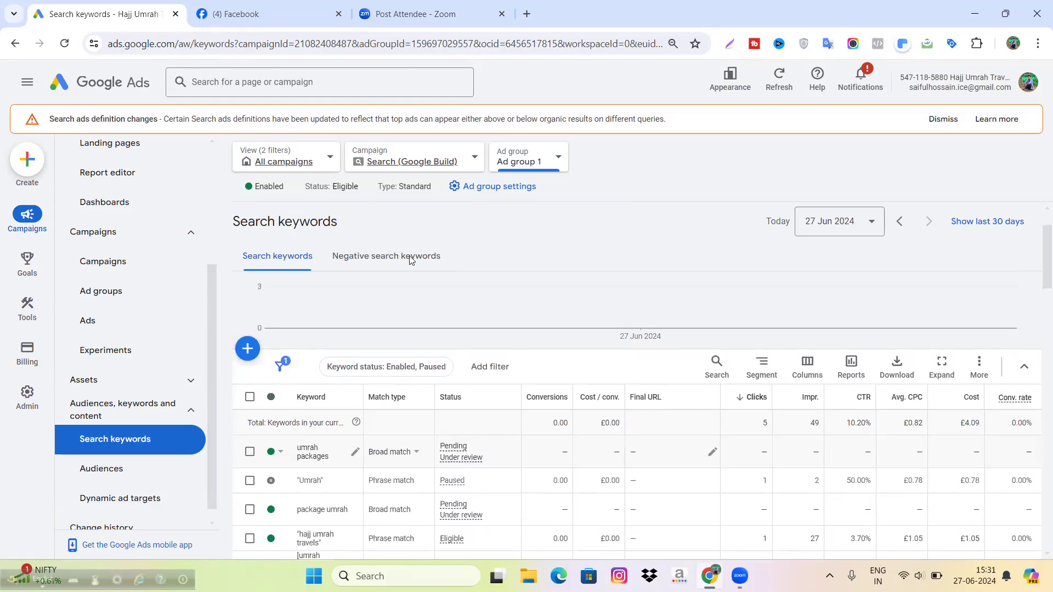
{"action": "scroll", "coordinate": [350, 457], "scroll_direction": "down", "scroll_amount": 4}
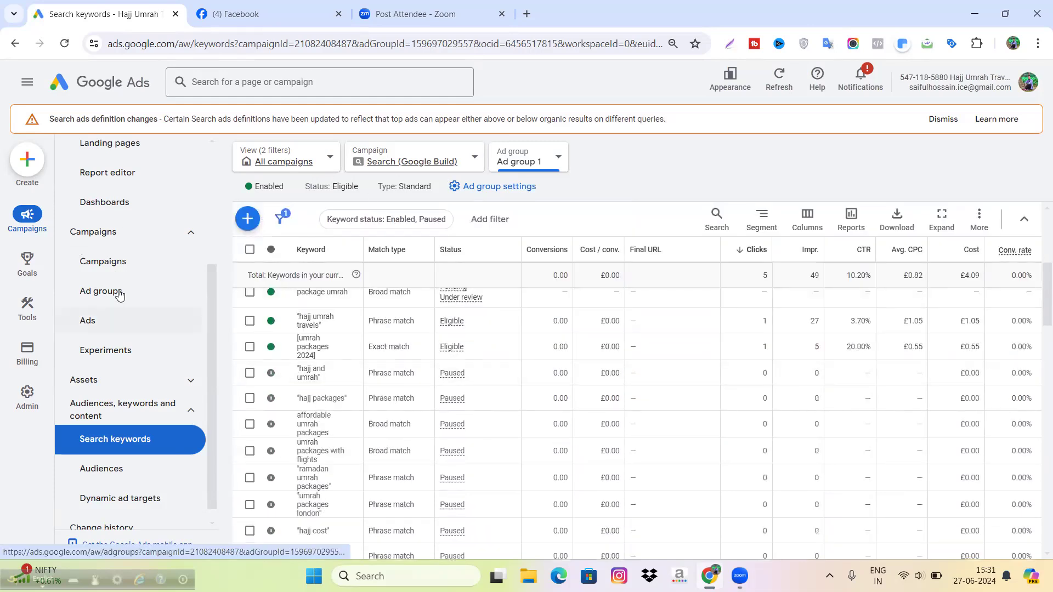
{"action": "scroll", "coordinate": [142, 244], "scroll_direction": "up", "scroll_amount": 3}
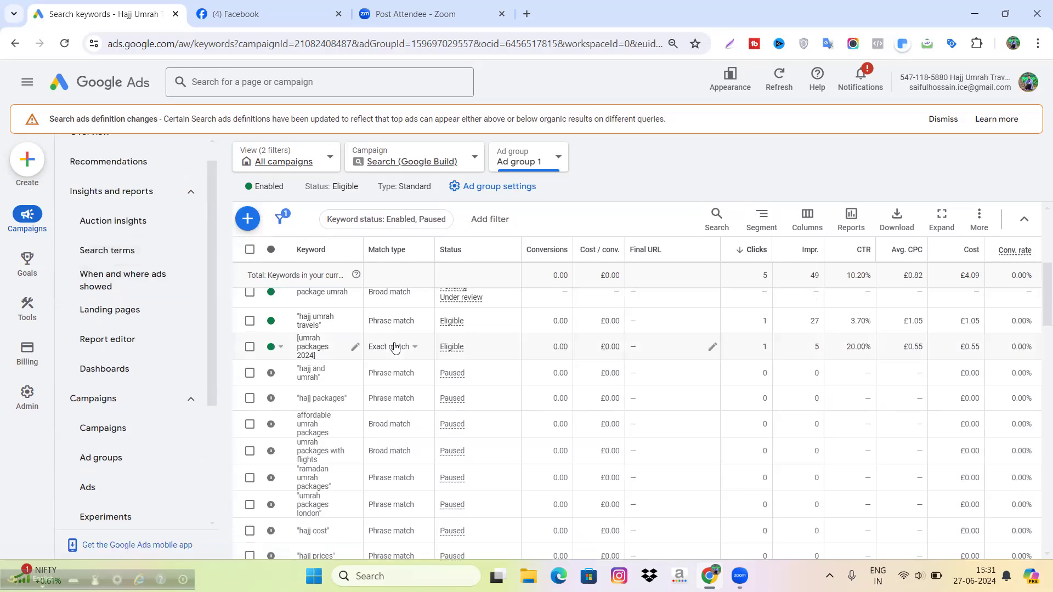
{"action": "scroll", "coordinate": [395, 347], "scroll_direction": "down", "scroll_amount": 1}
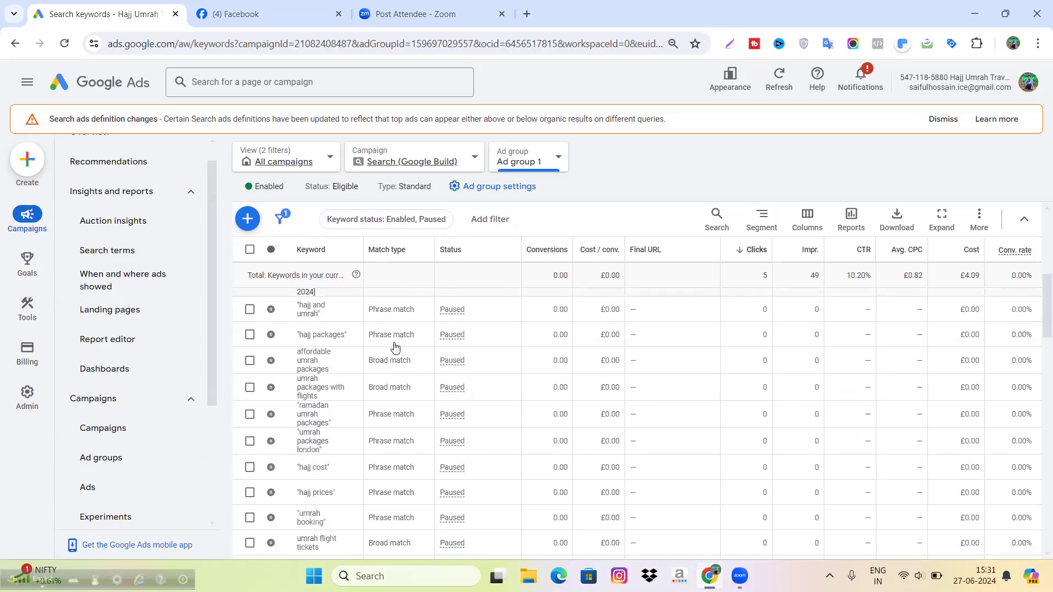
{"action": "scroll", "coordinate": [395, 346], "scroll_direction": "up", "scroll_amount": 3}
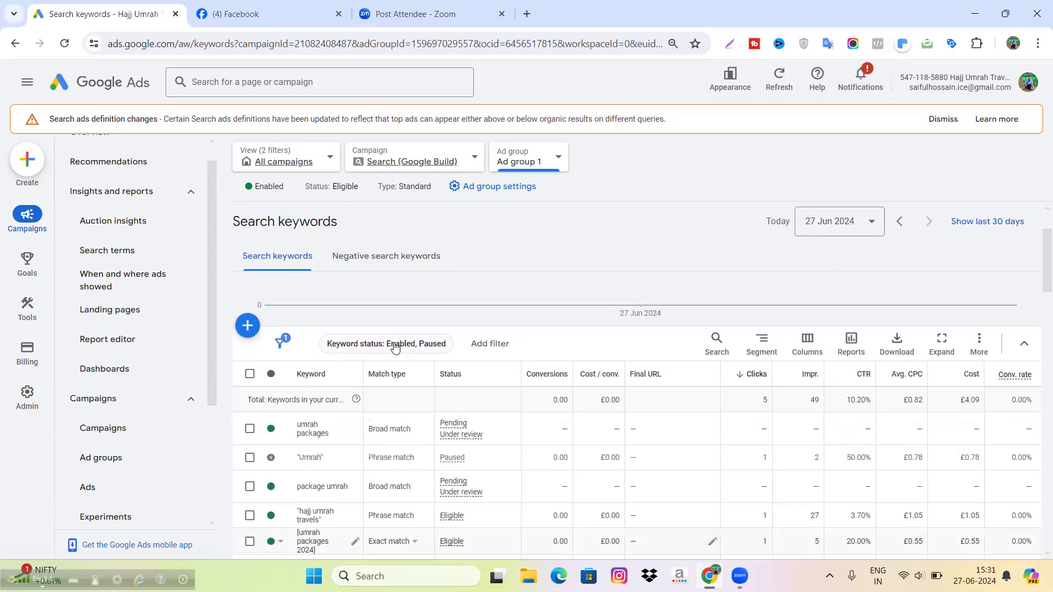
{"action": "scroll", "coordinate": [395, 347], "scroll_direction": "down", "scroll_amount": 1}
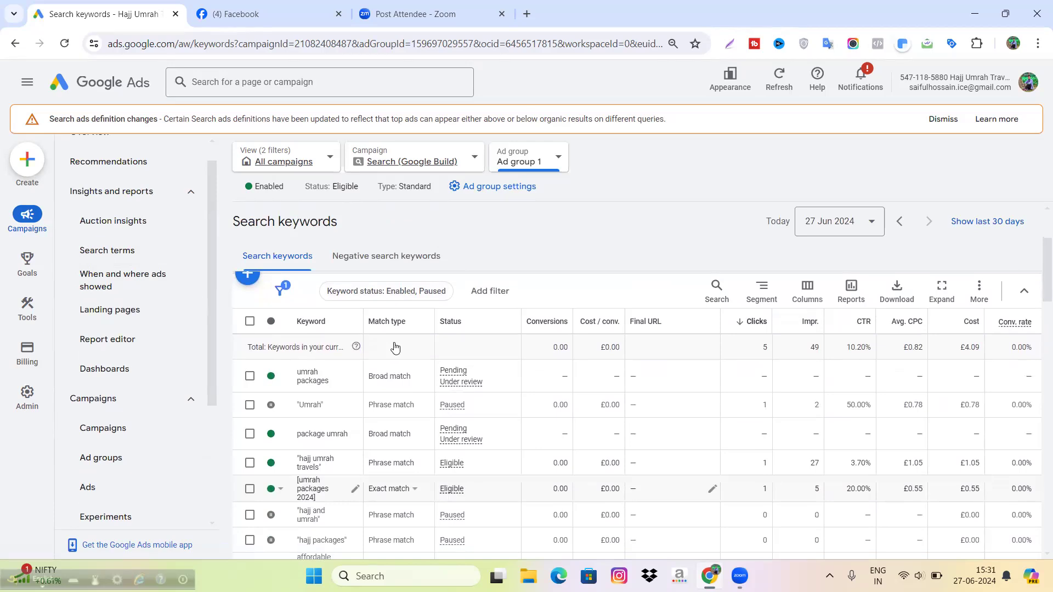
{"action": "scroll", "coordinate": [395, 347], "scroll_direction": "down", "scroll_amount": 1}
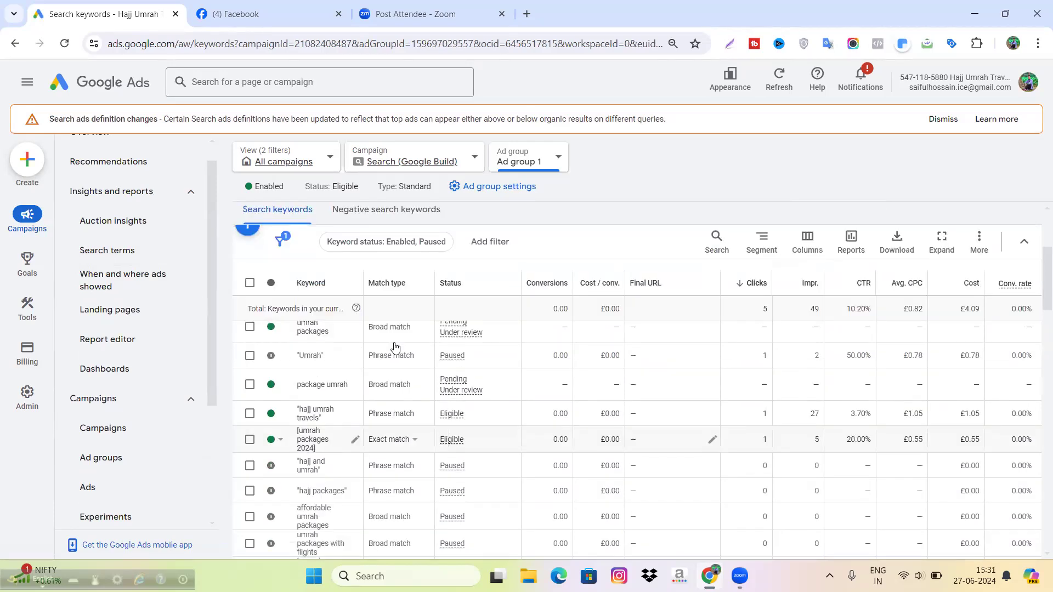
{"action": "scroll", "coordinate": [394, 346], "scroll_direction": "down", "scroll_amount": 1}
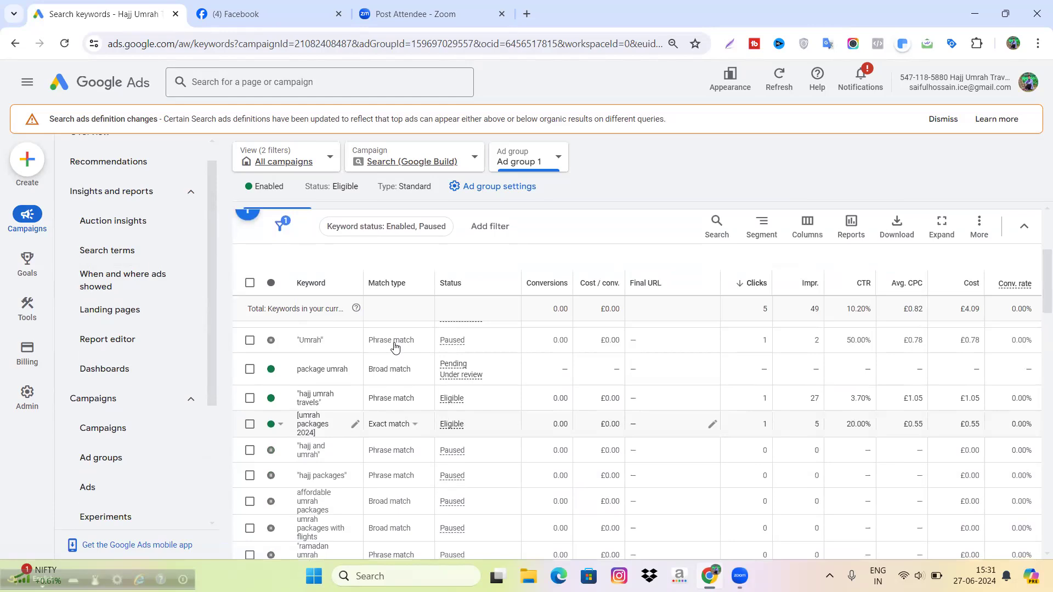
{"action": "scroll", "coordinate": [395, 347], "scroll_direction": "up", "scroll_amount": 1}
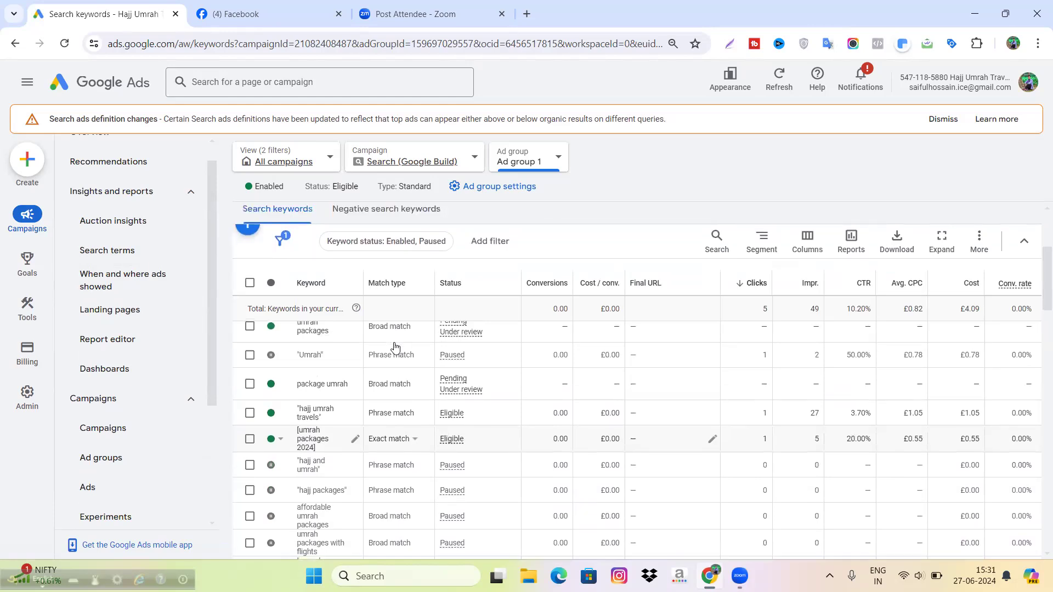
{"action": "scroll", "coordinate": [395, 347], "scroll_direction": "down", "scroll_amount": 3}
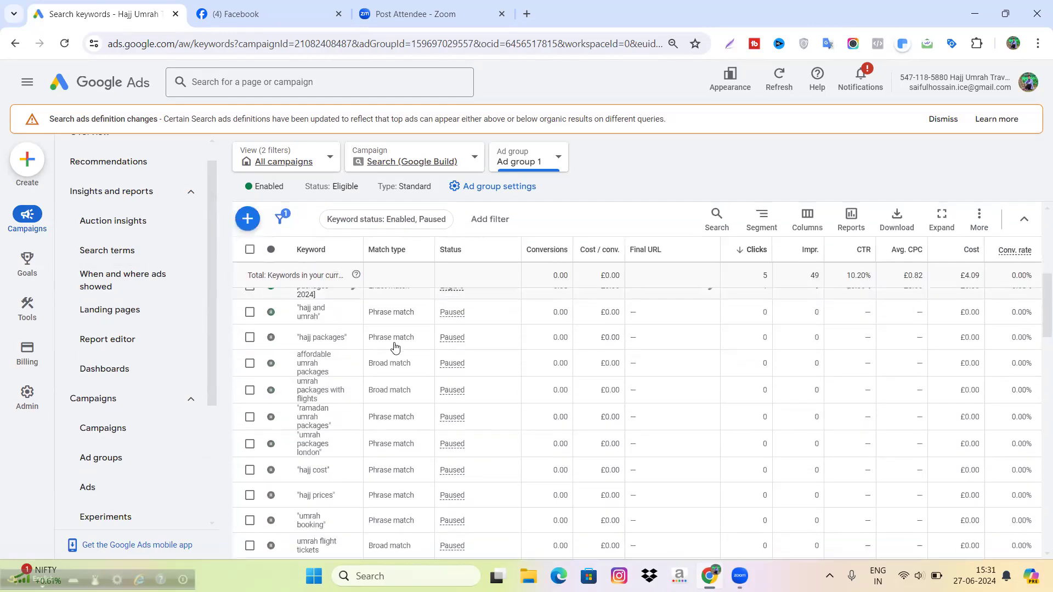
{"action": "scroll", "coordinate": [395, 346], "scroll_direction": "down", "scroll_amount": 8}
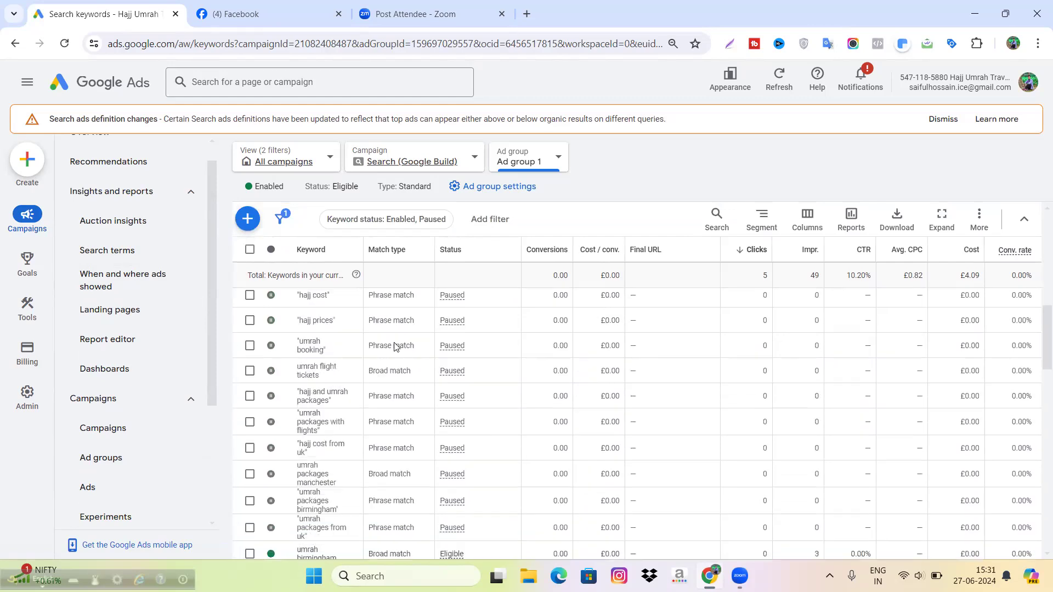
{"action": "scroll", "coordinate": [395, 341], "scroll_direction": "down", "scroll_amount": 8}
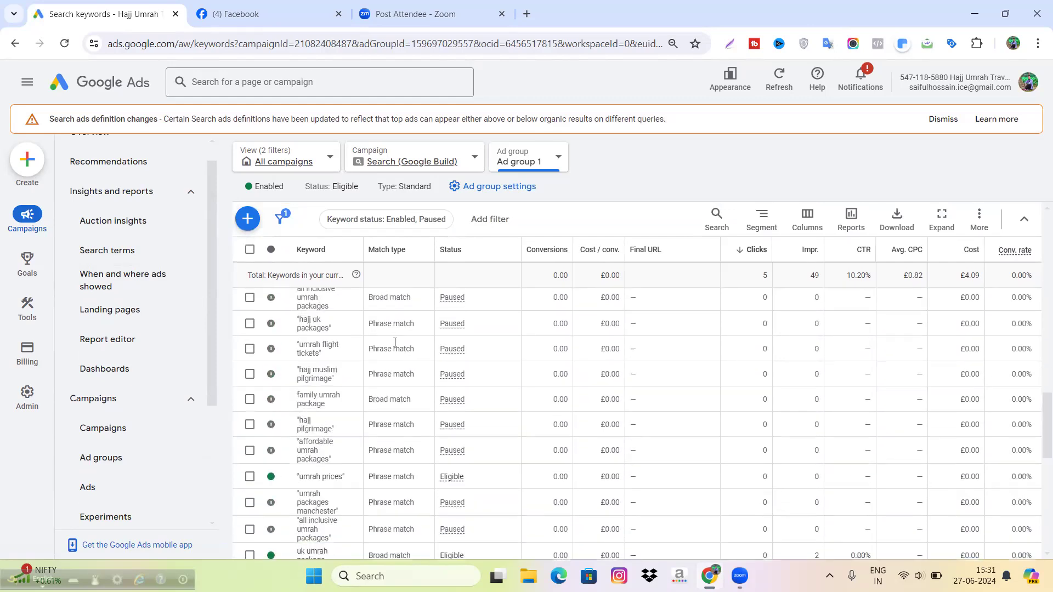
{"action": "scroll", "coordinate": [394, 346], "scroll_direction": "up", "scroll_amount": 10}
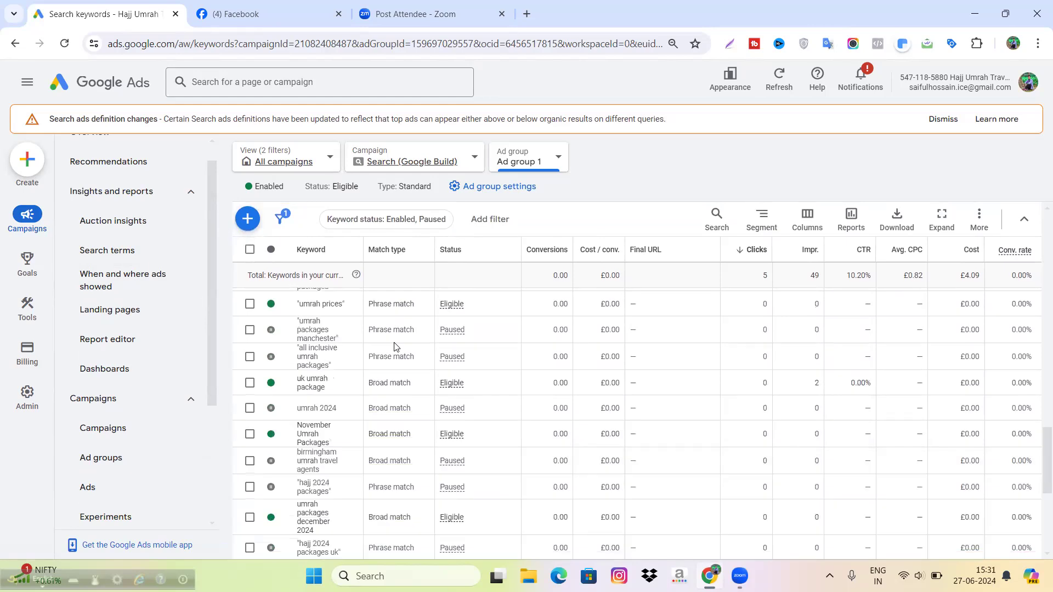
{"action": "scroll", "coordinate": [395, 347], "scroll_direction": "up", "scroll_amount": 5}
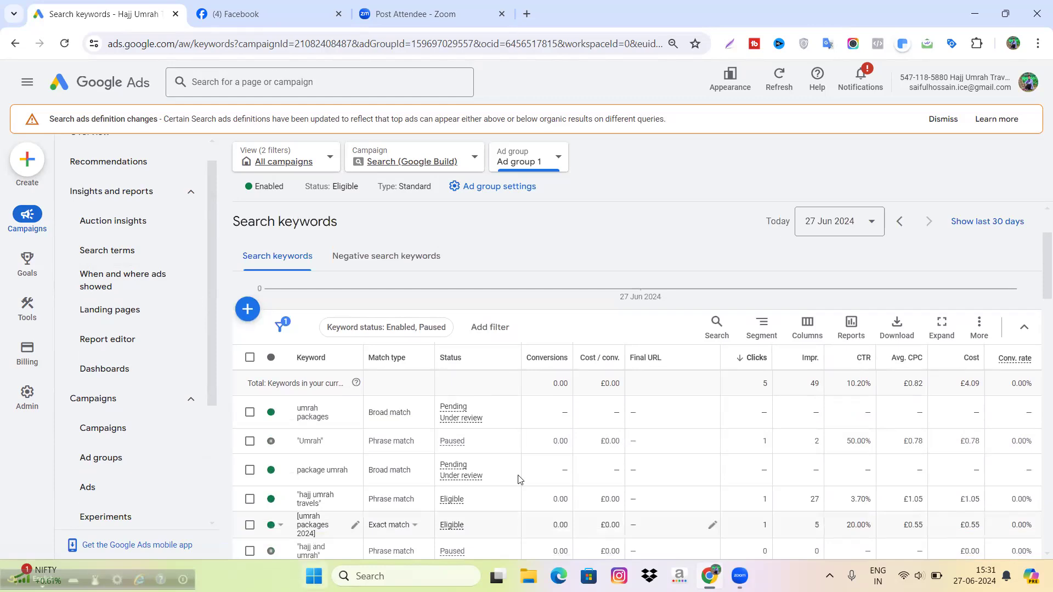
{"action": "scroll", "coordinate": [537, 394], "scroll_direction": "down", "scroll_amount": 2}
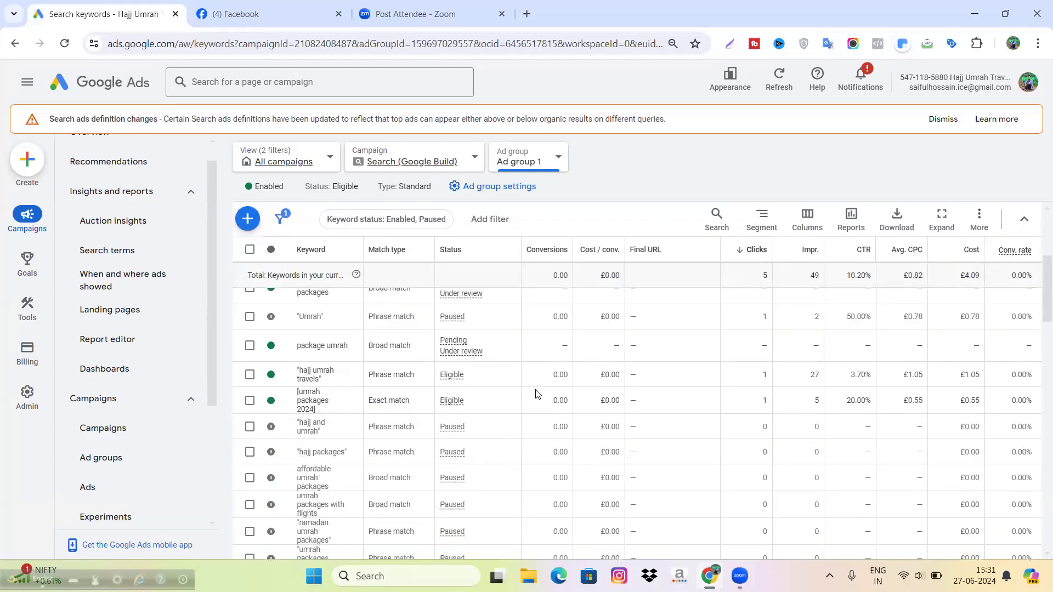
{"action": "scroll", "coordinate": [538, 393], "scroll_direction": "down", "scroll_amount": 1}
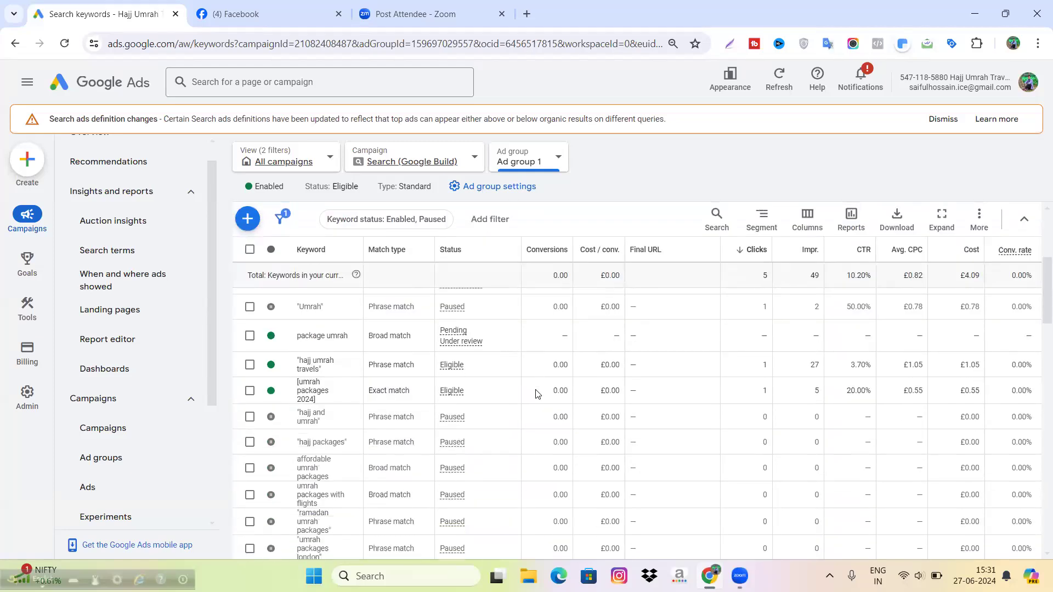
{"action": "scroll", "coordinate": [538, 394], "scroll_direction": "down", "scroll_amount": 1}
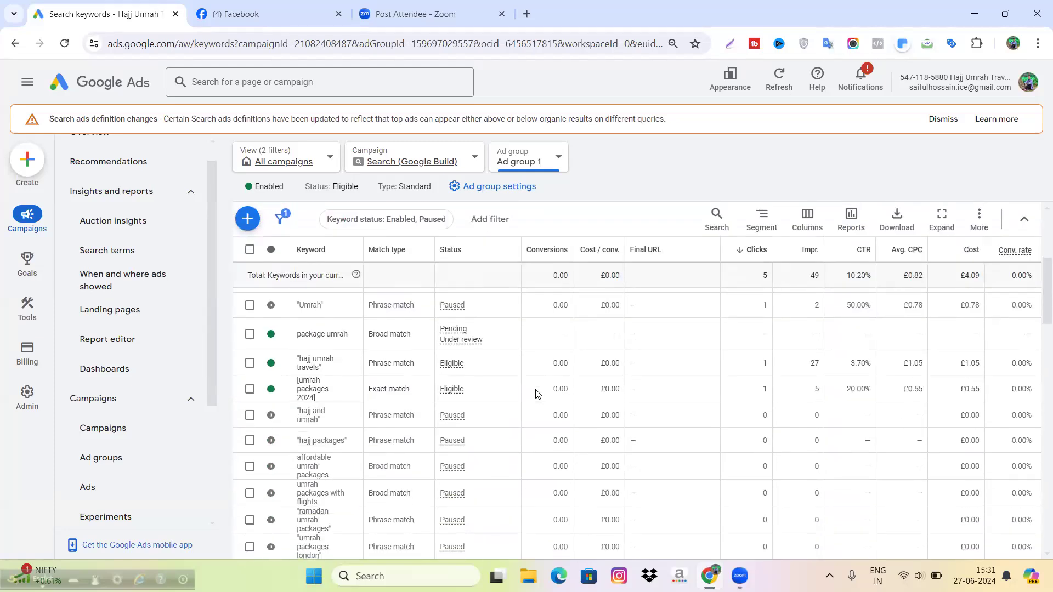